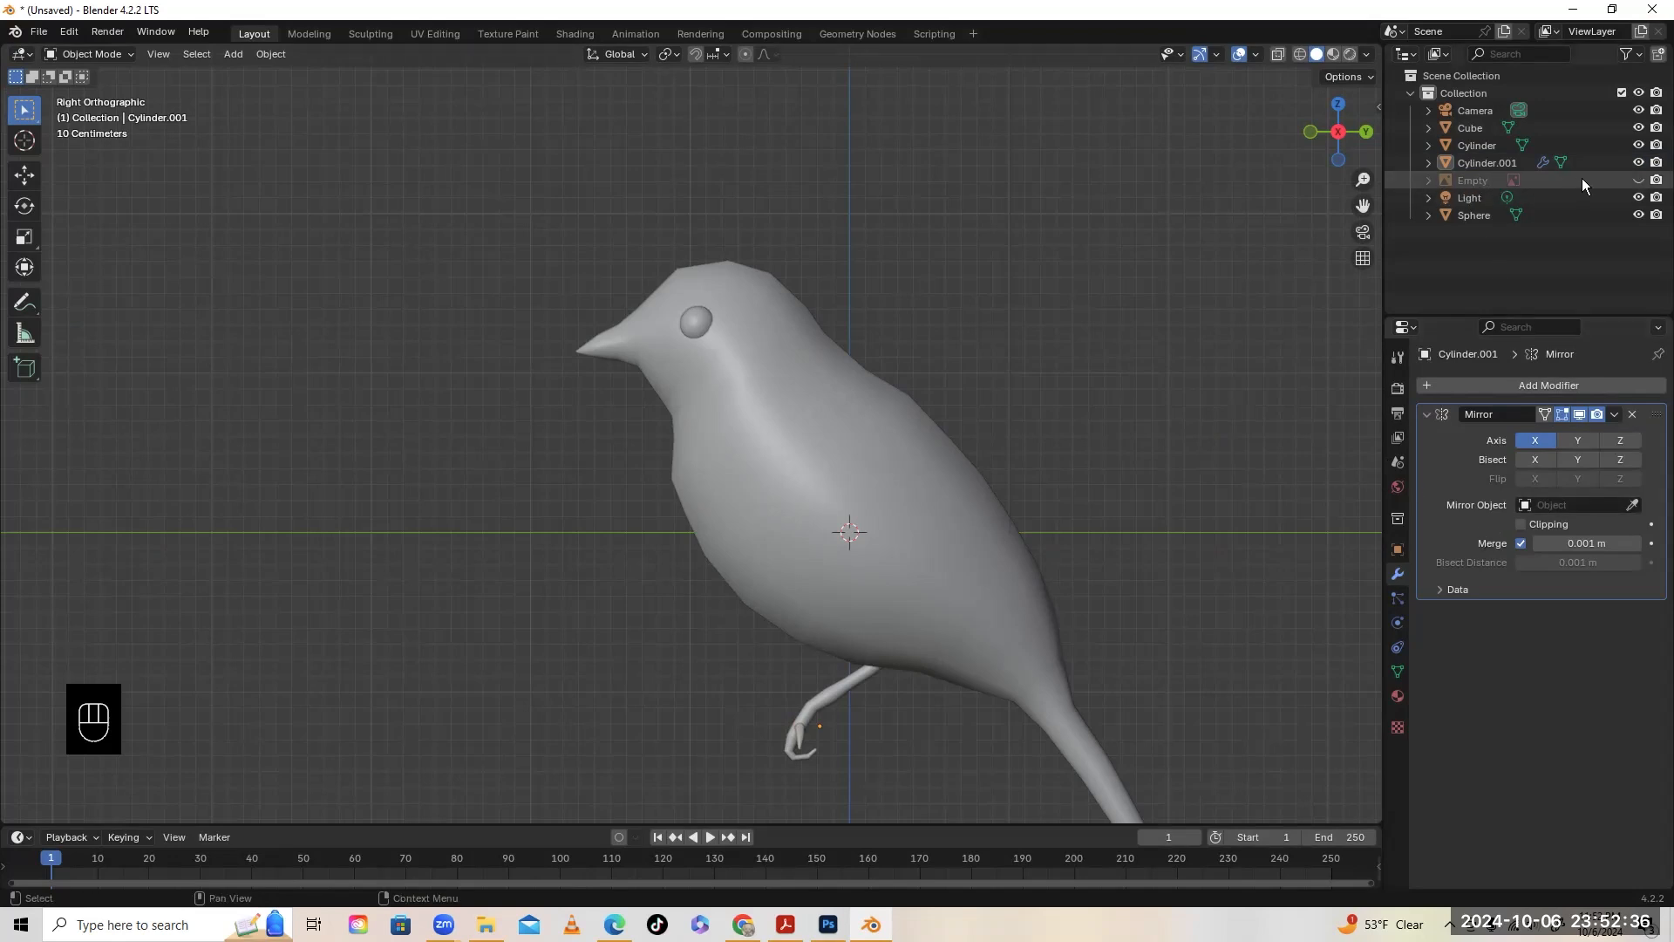
Show the reference image to compare it with the bird model and hide it again
{"action": "left_click", "coordinate": [1639, 180]}
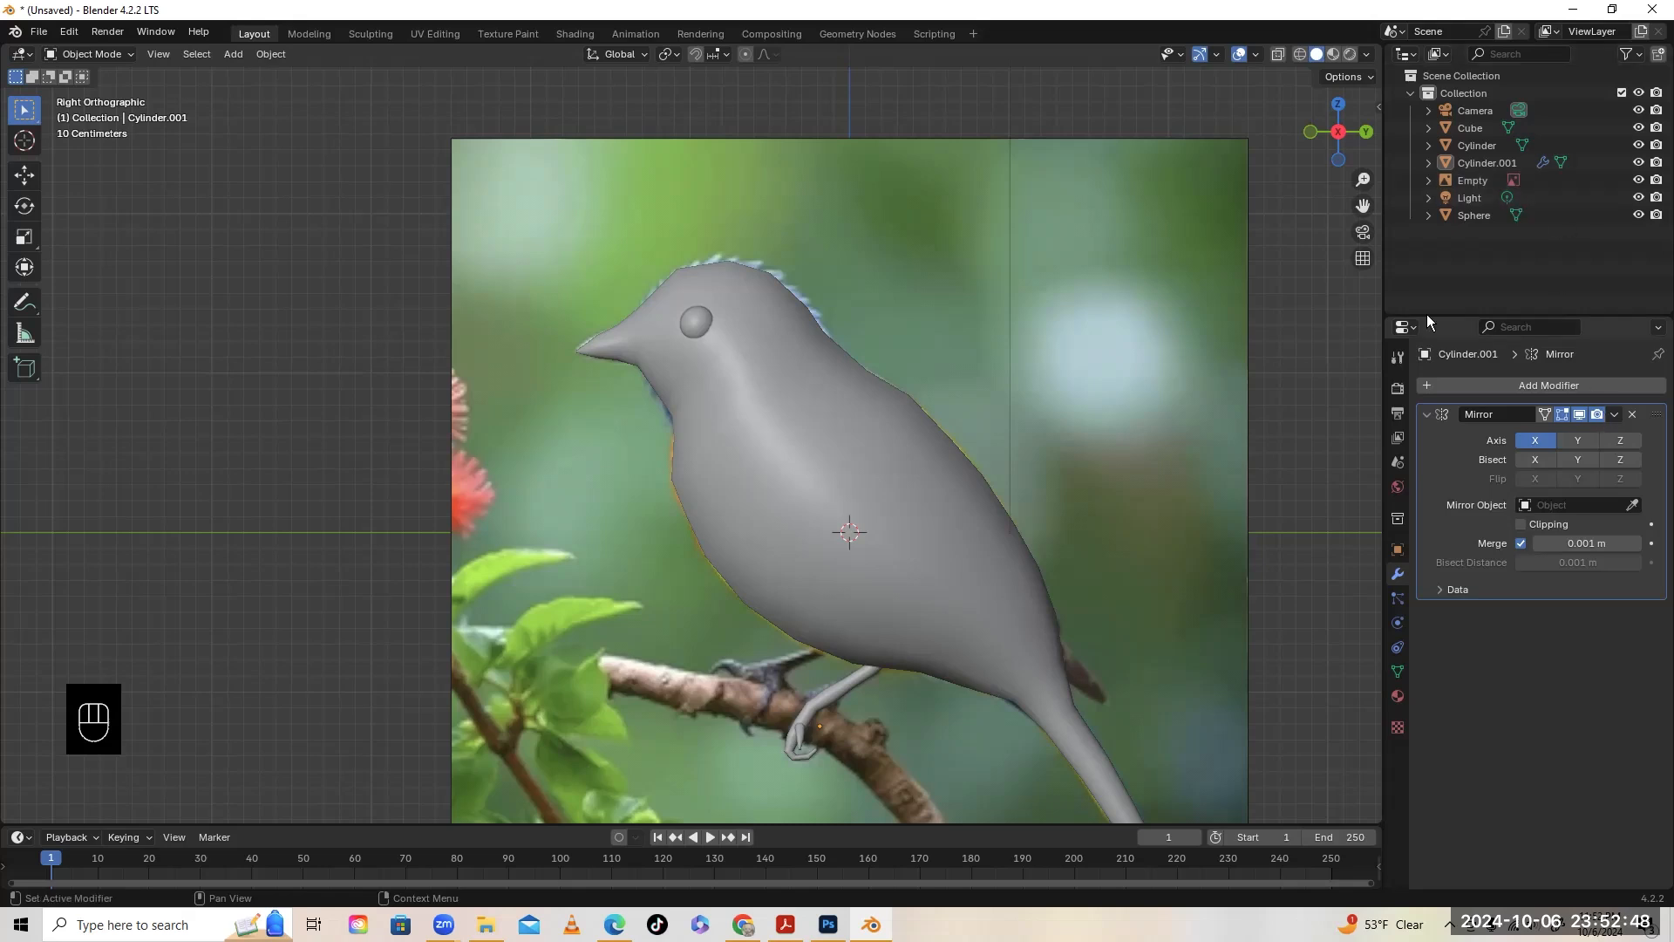
{"action": "left_click", "coordinate": [1639, 180]}
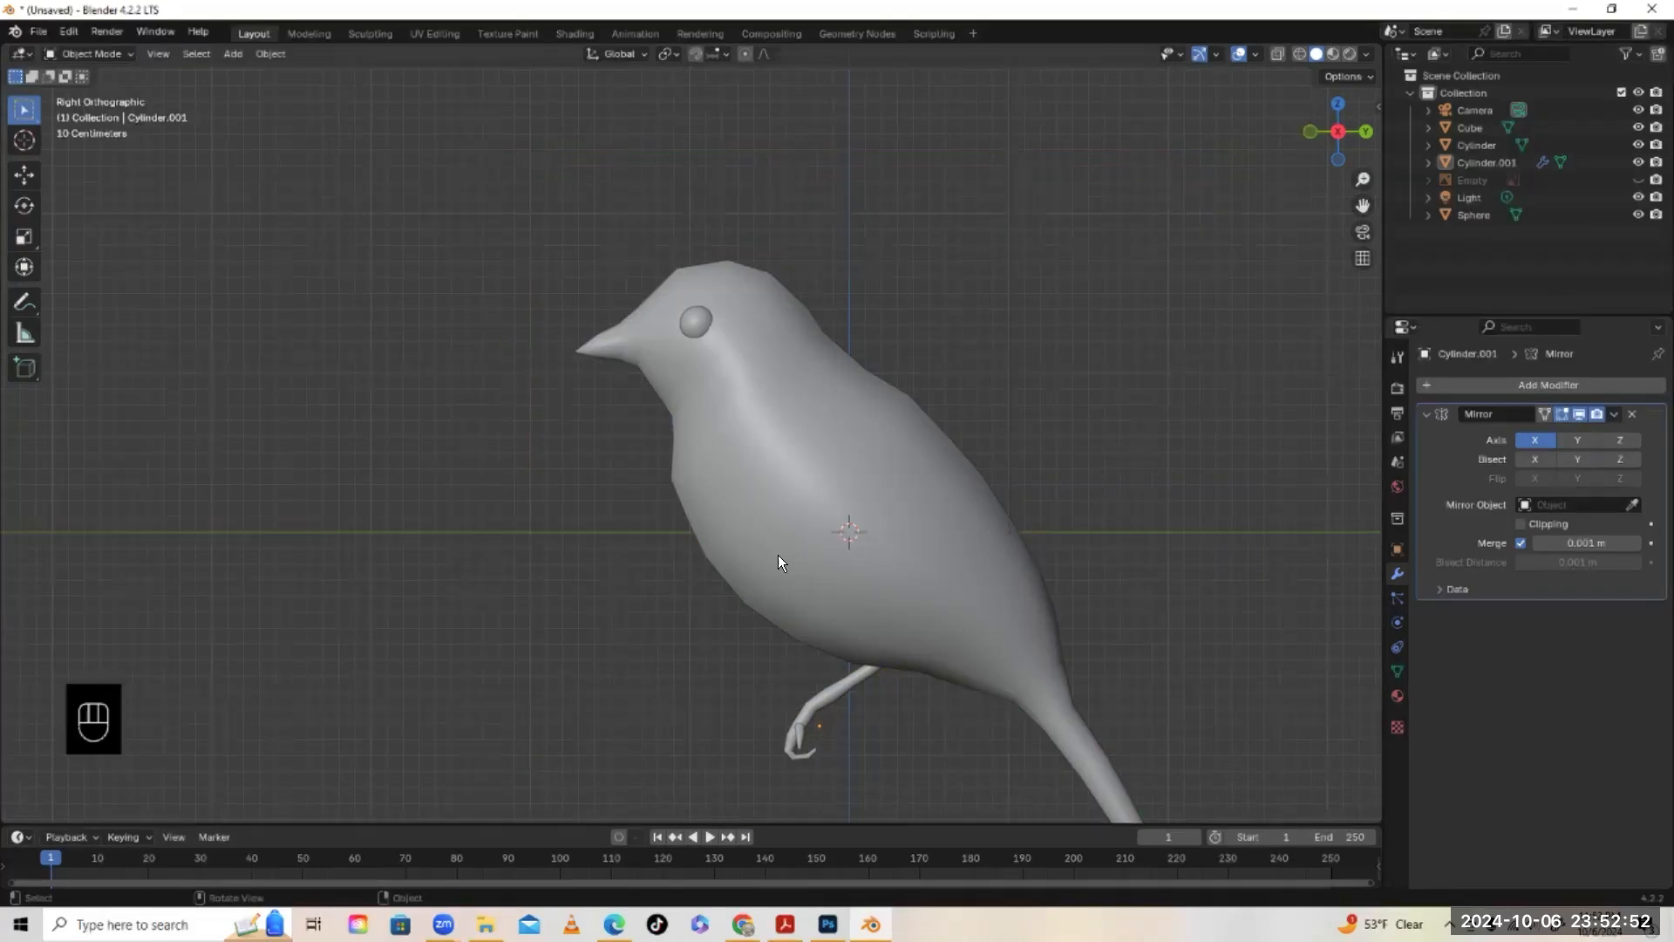
Select the bird's body and view it from the side in the Shading workspace
{"action": "left_click", "coordinate": [820, 434]}
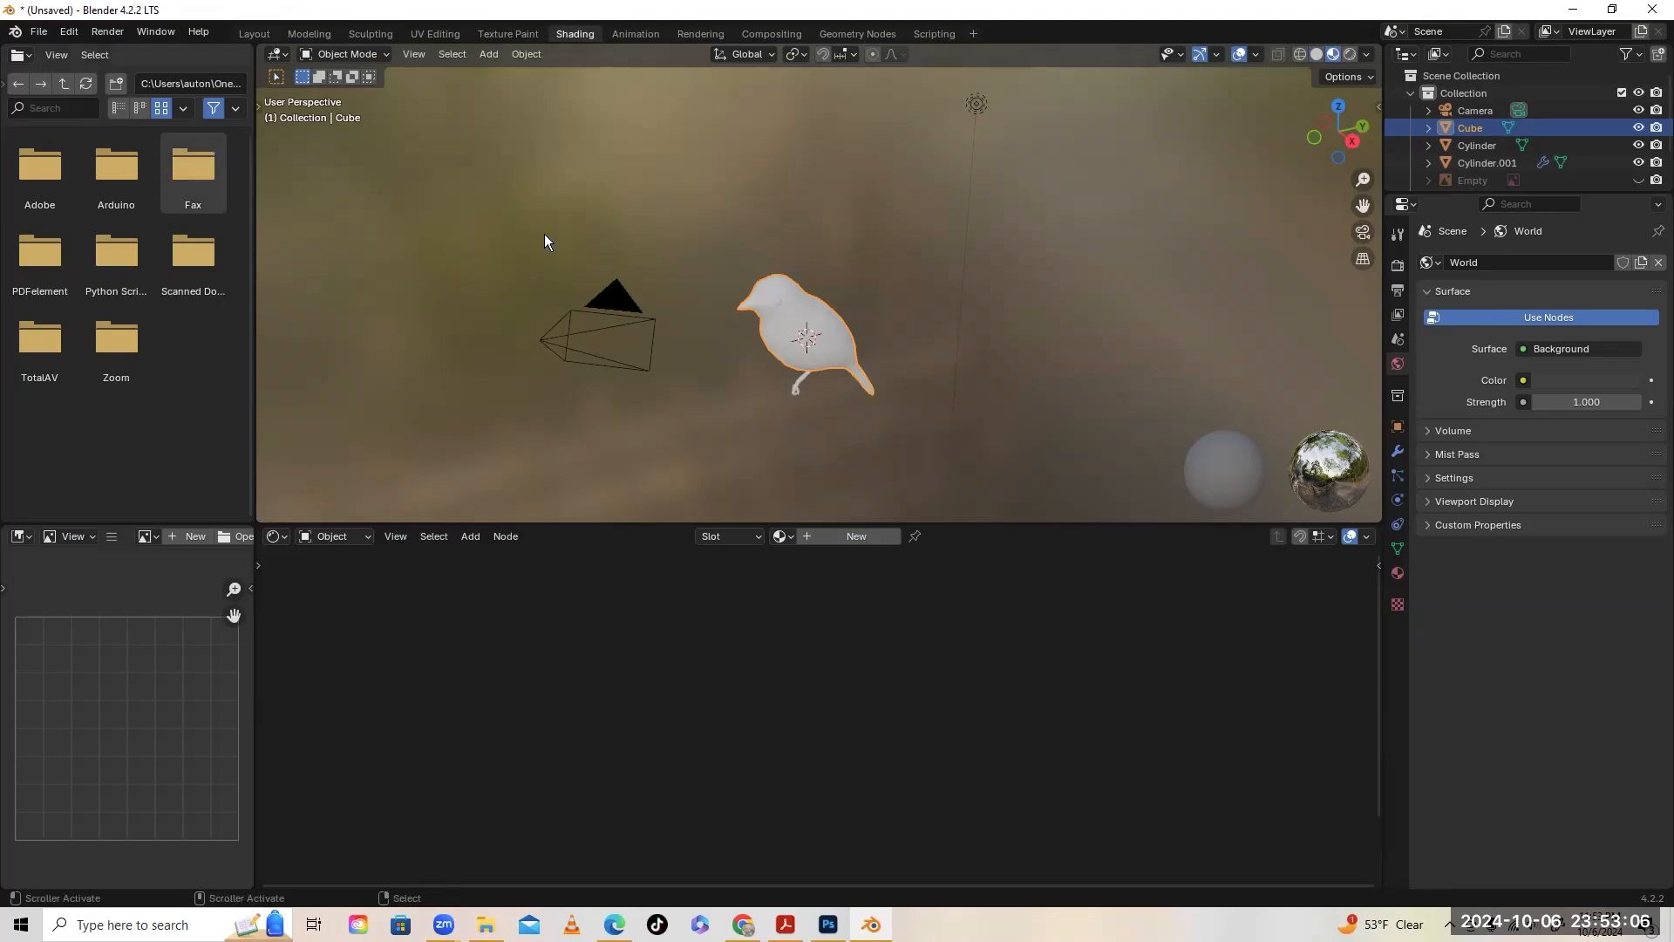
{"action": "middle_click_drag", "start_coordinate": [799, 272], "coordinate": [759, 213]}
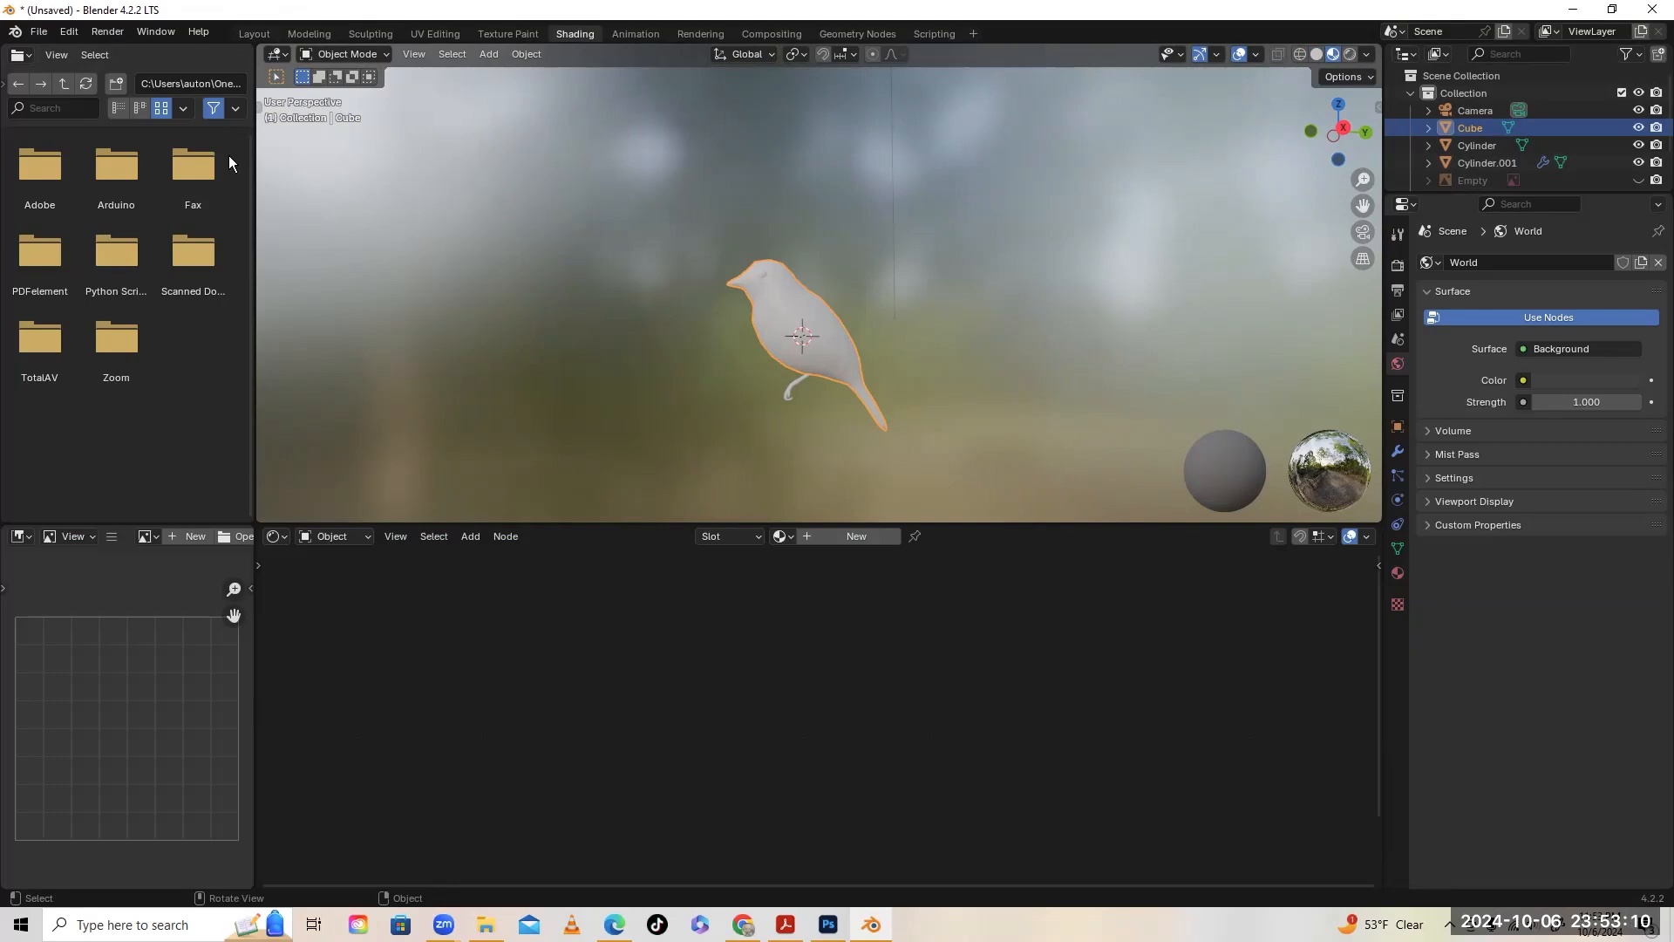
Save the file as birdLab.blend in the Downloads folder
{"action": "left_click", "coordinate": [39, 33]}
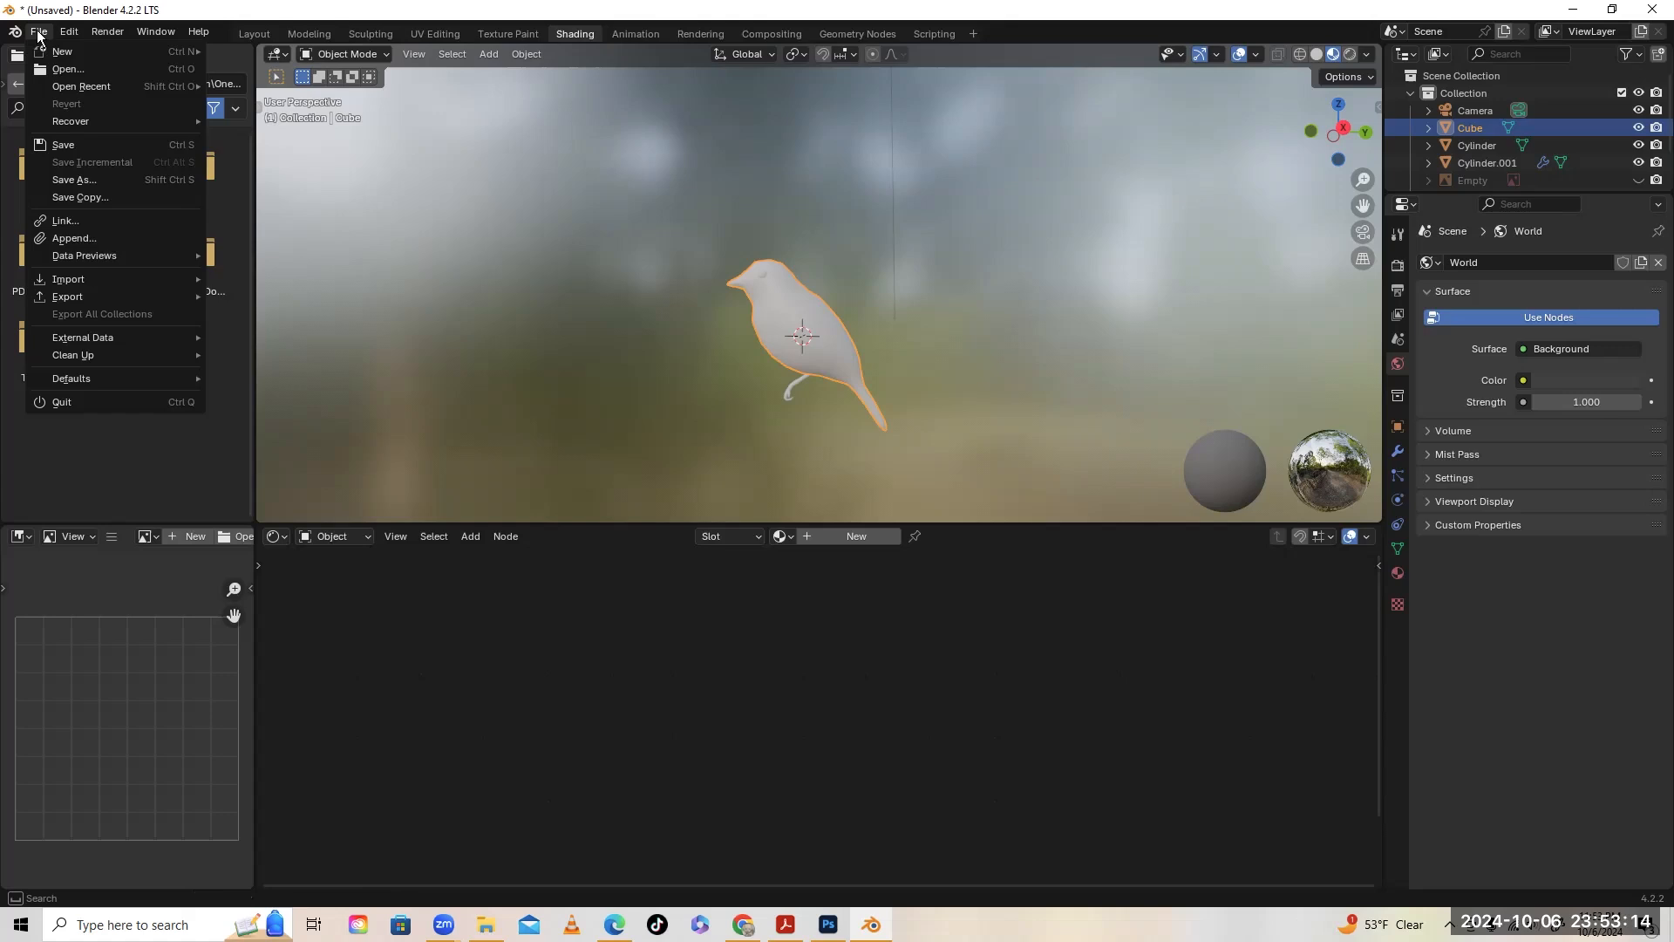
{"action": "left_click", "coordinate": [81, 147]}
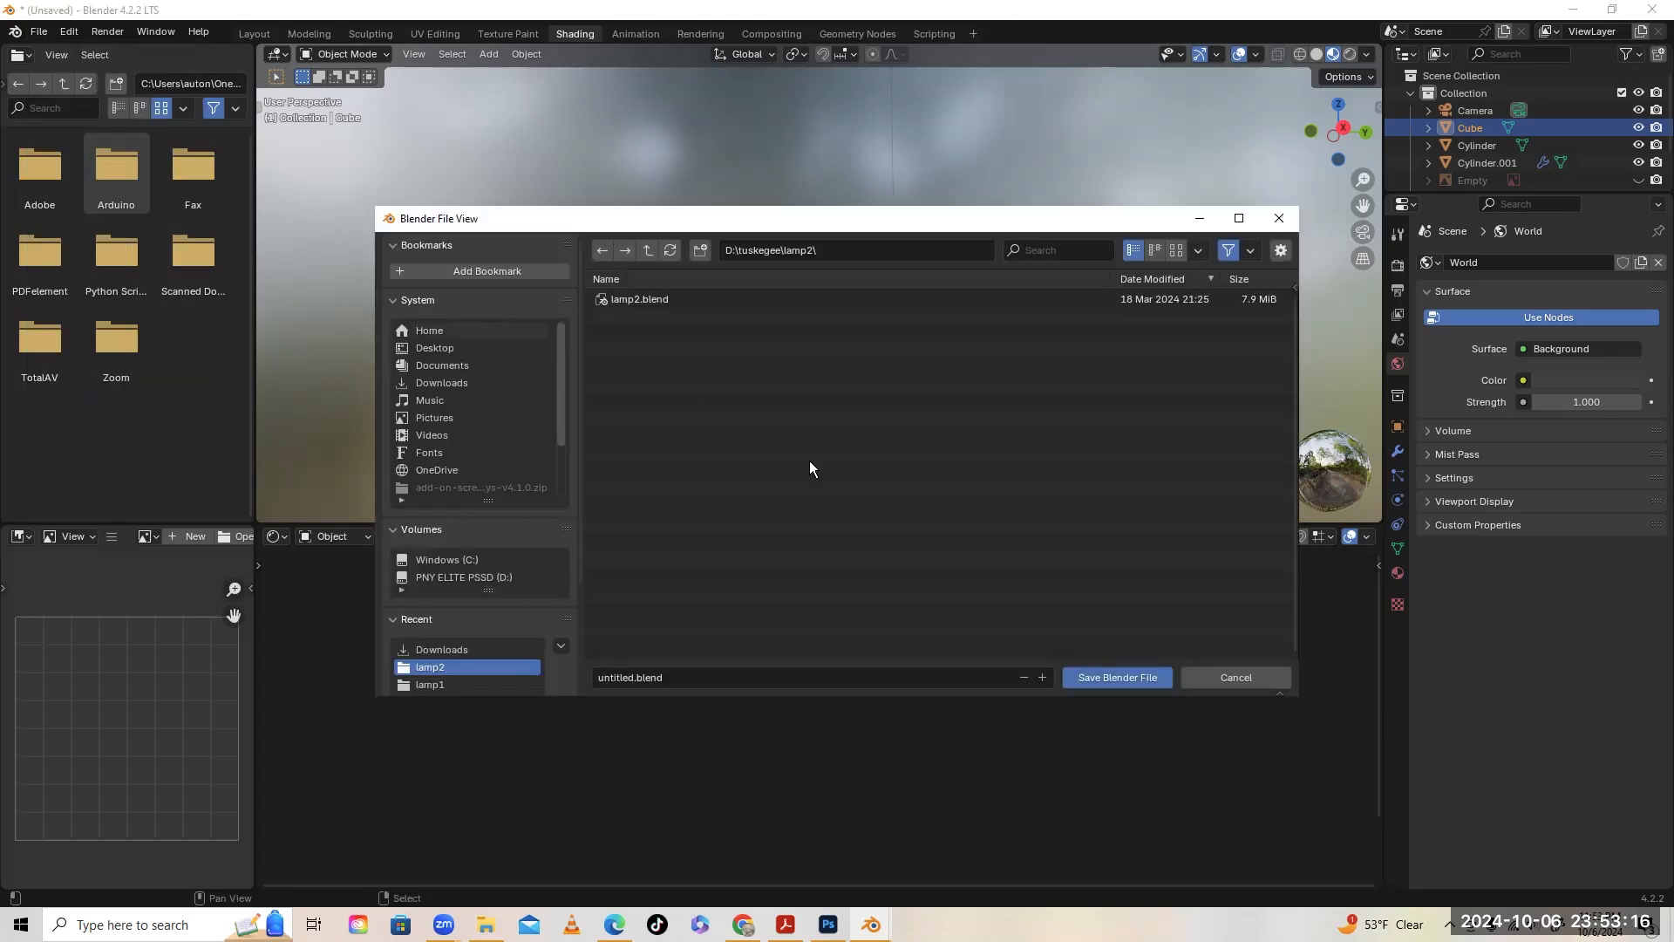
{"action": "left_click", "coordinate": [631, 678]}
{"action": "left_click", "coordinate": [632, 678]}
{"action": "key", "text": "shift+Home"}
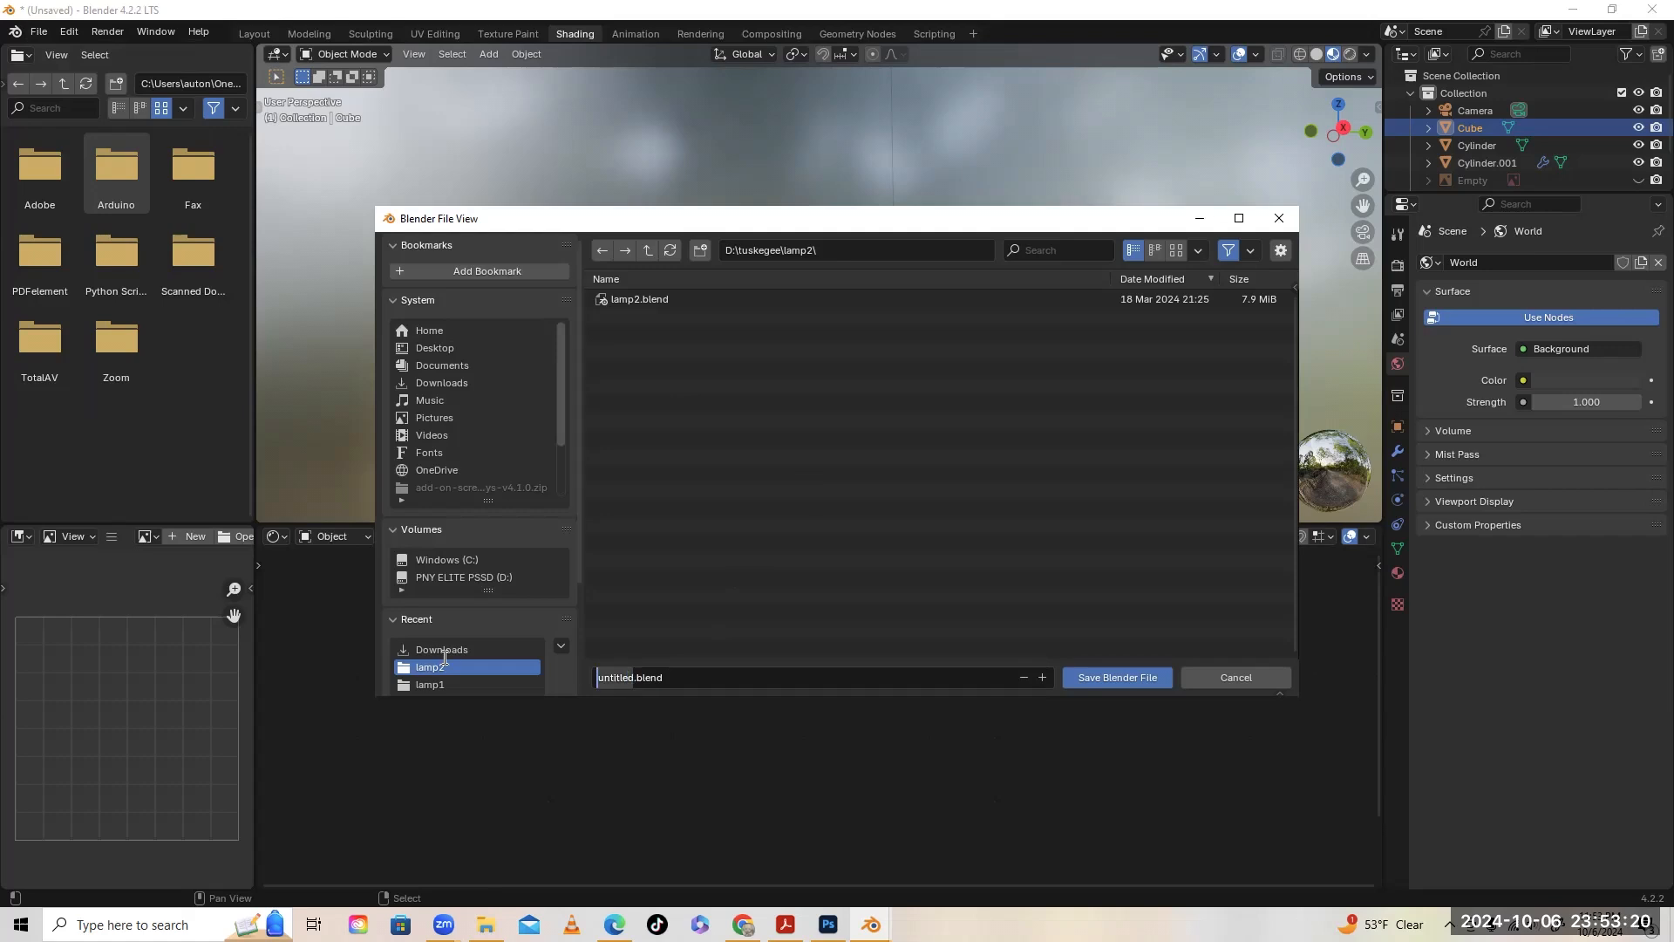
{"action": "type", "text": "birdLab"}
{"action": "left_click", "coordinate": [464, 383]}
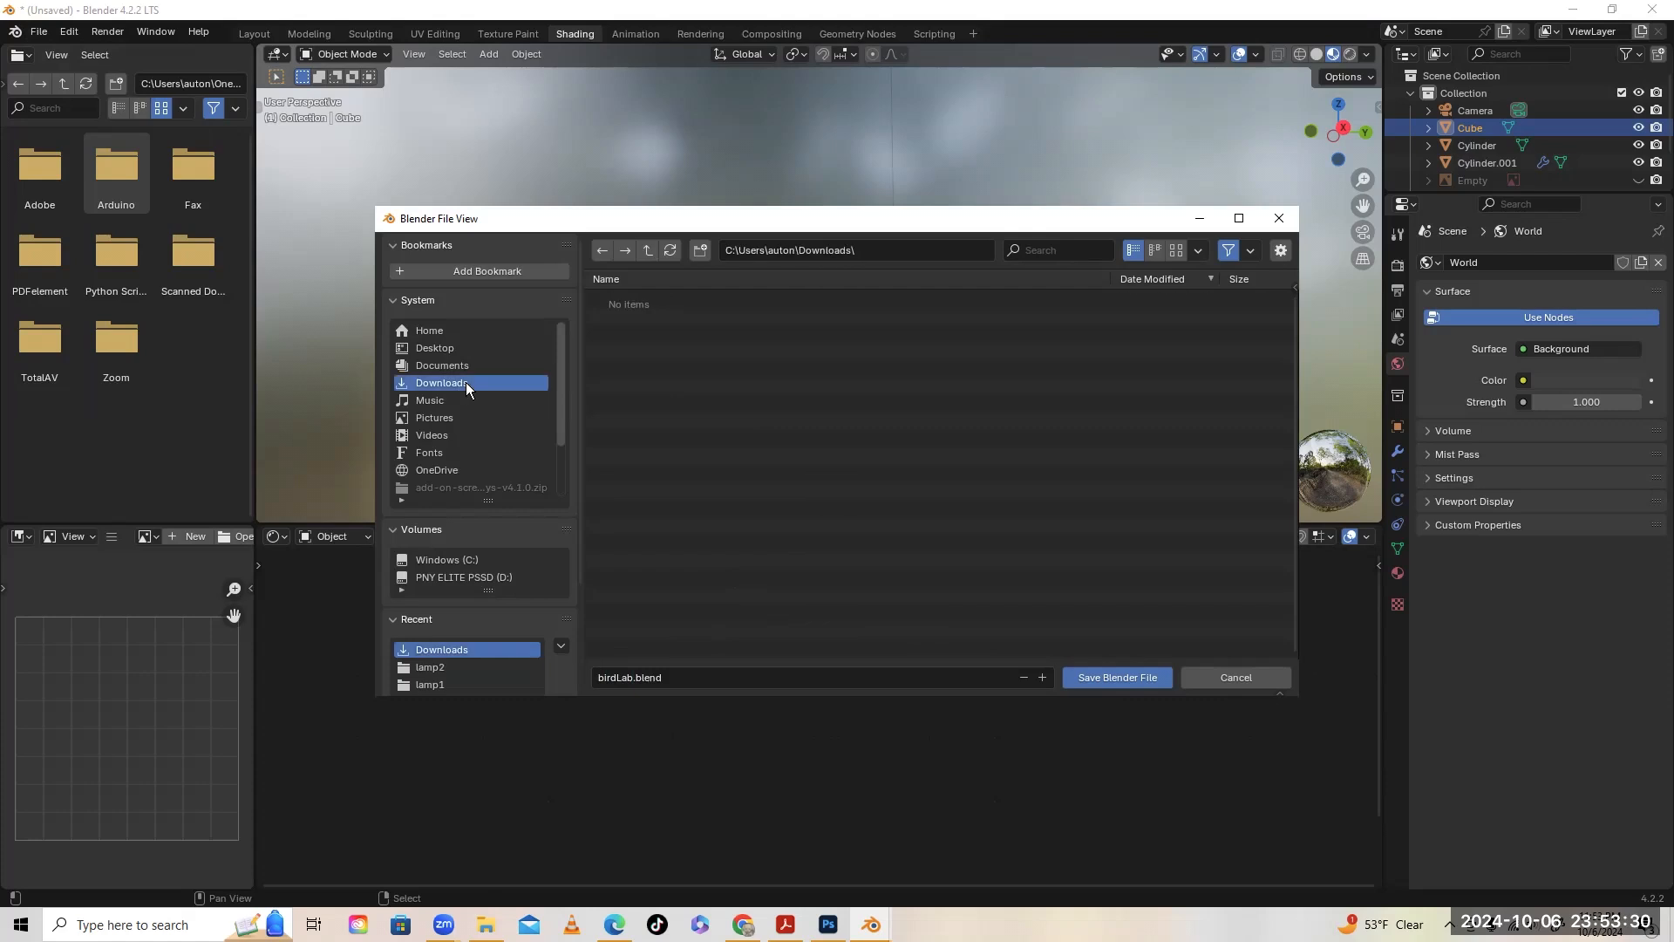
{"action": "left_click", "coordinate": [1135, 676]}
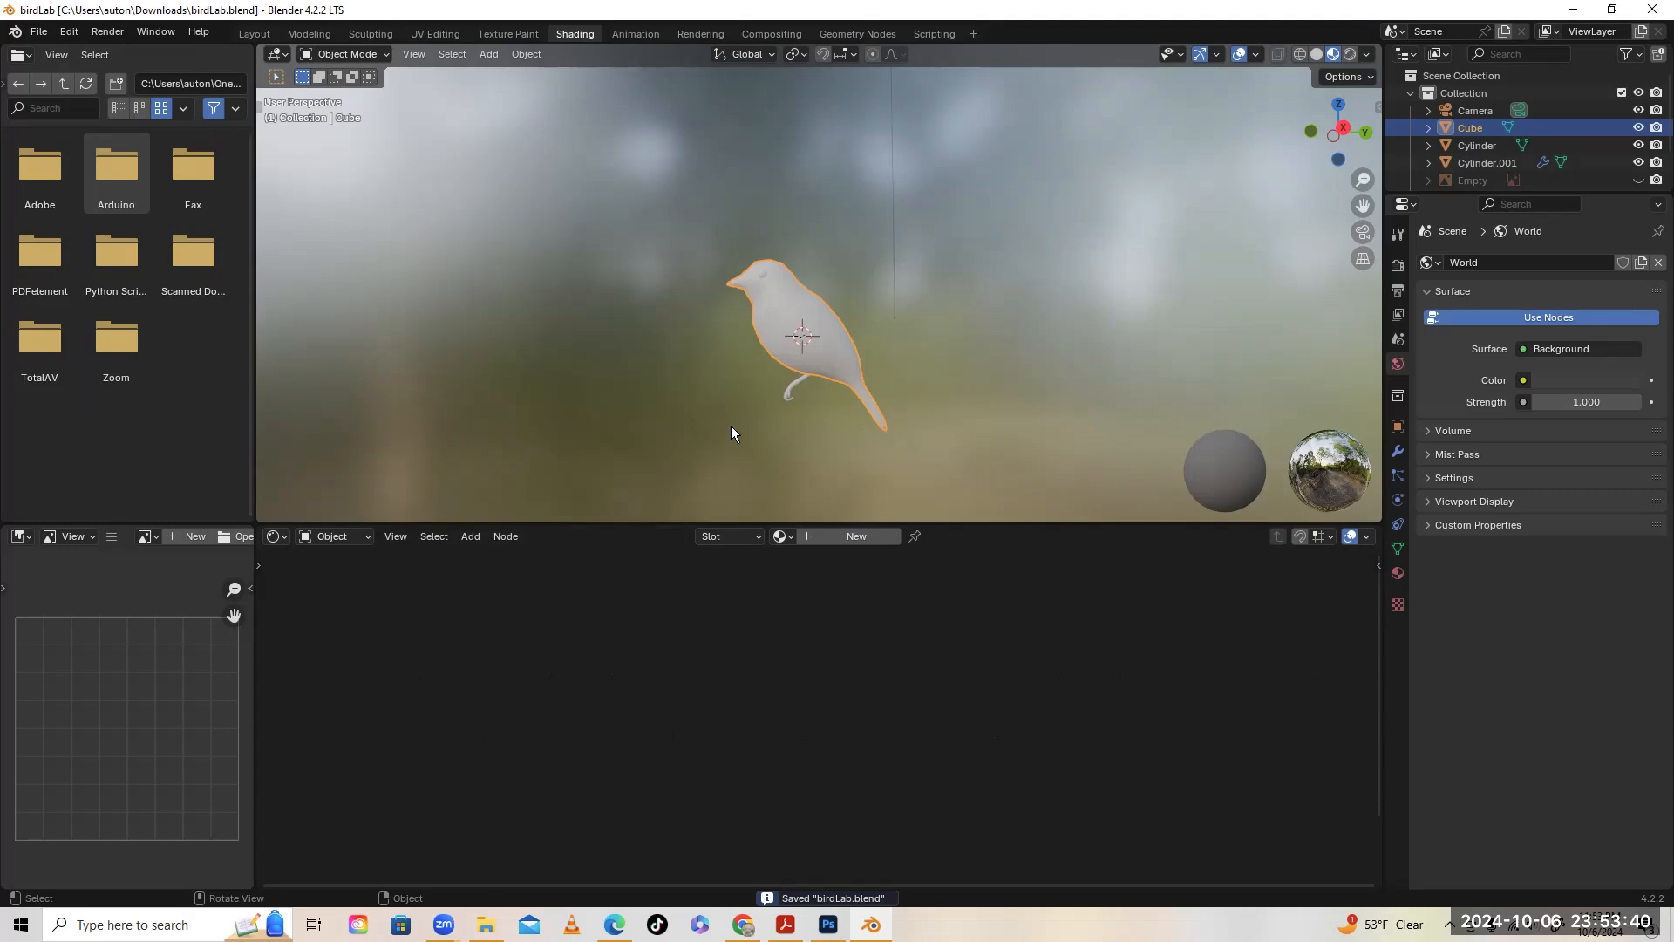
Assign the existing material named Material to the bird's body
{"action": "middle_click_drag", "start_coordinate": [1084, 355], "coordinate": [946, 360]}
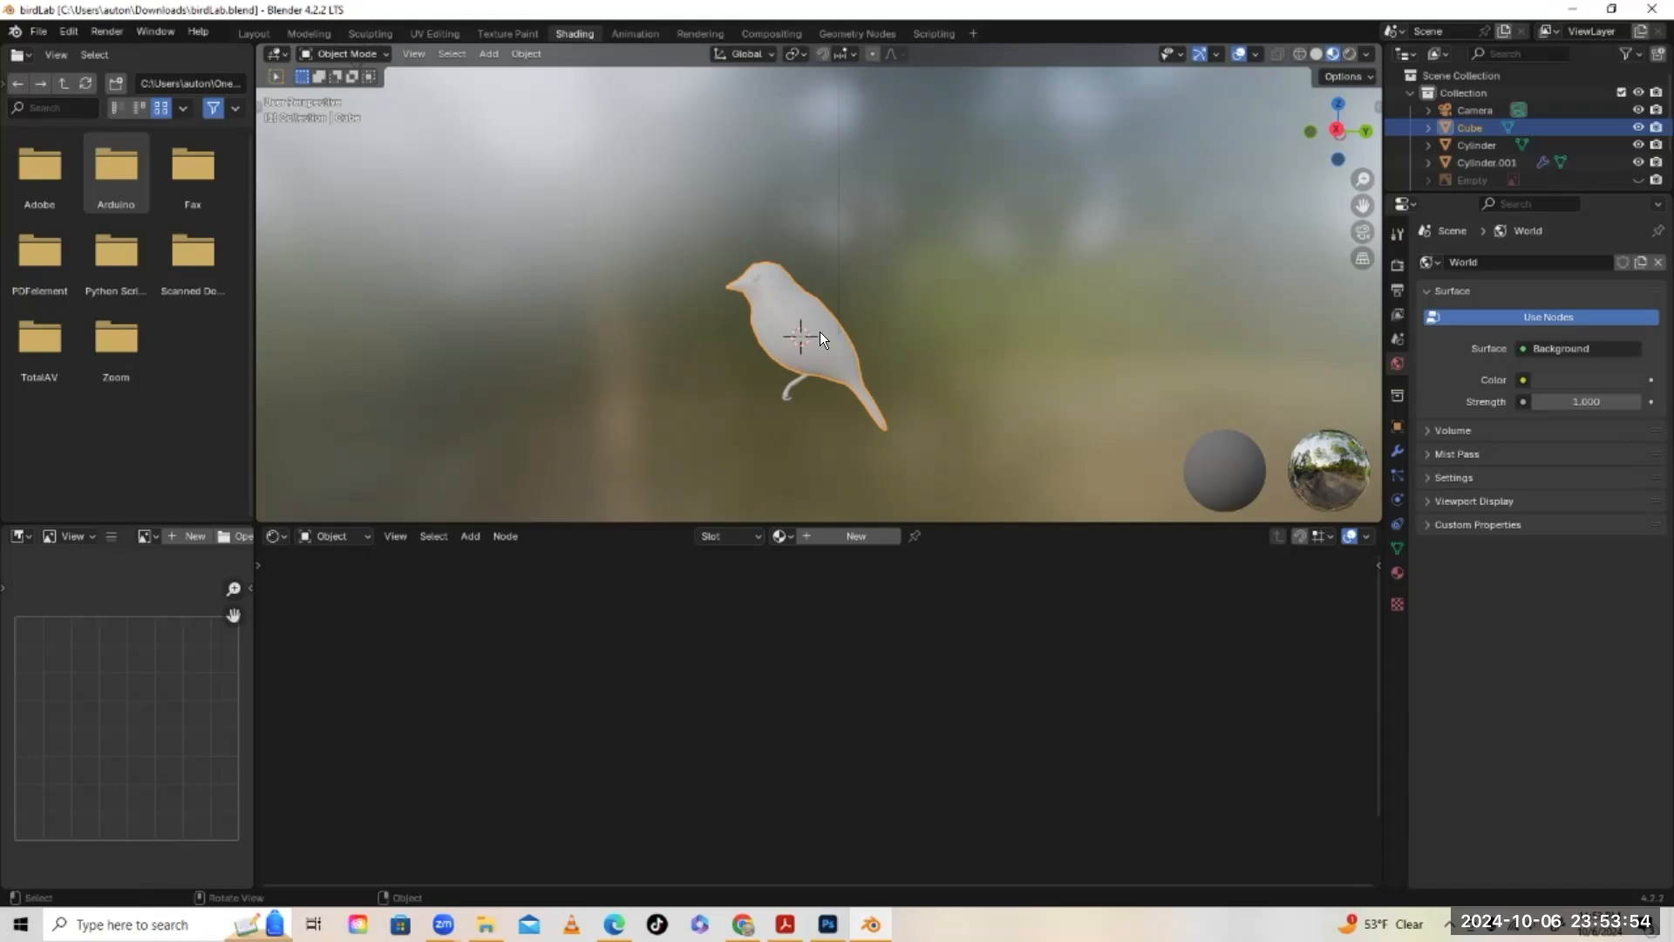
{"action": "left_click", "coordinate": [782, 535]}
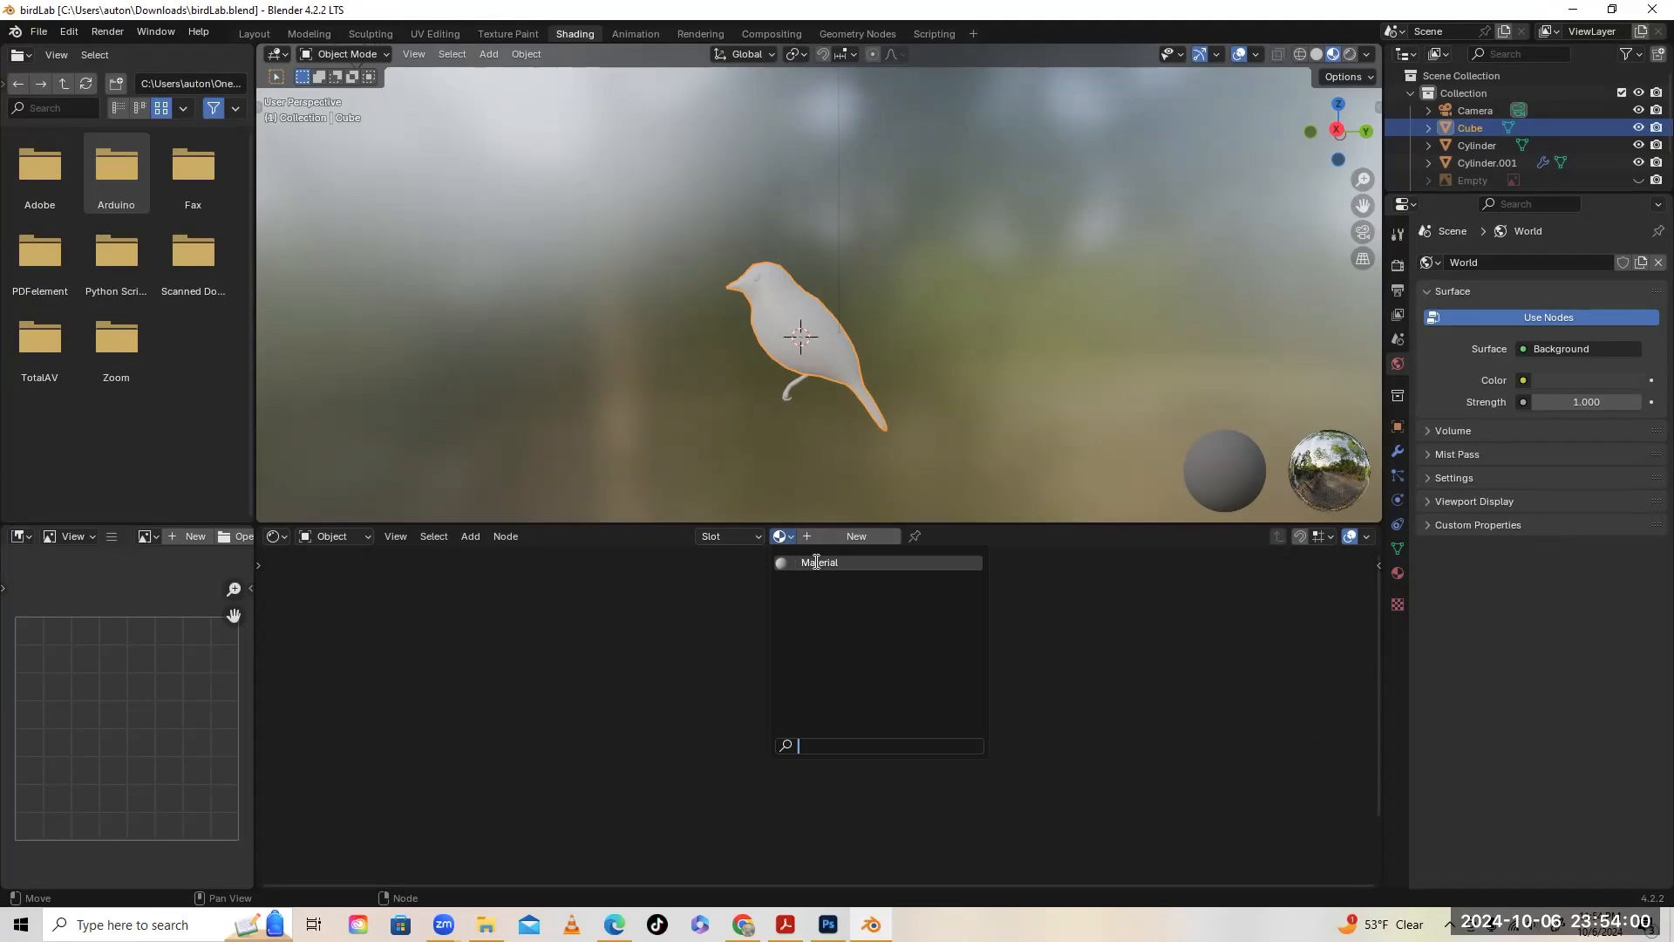
{"action": "left_click", "coordinate": [818, 563]}
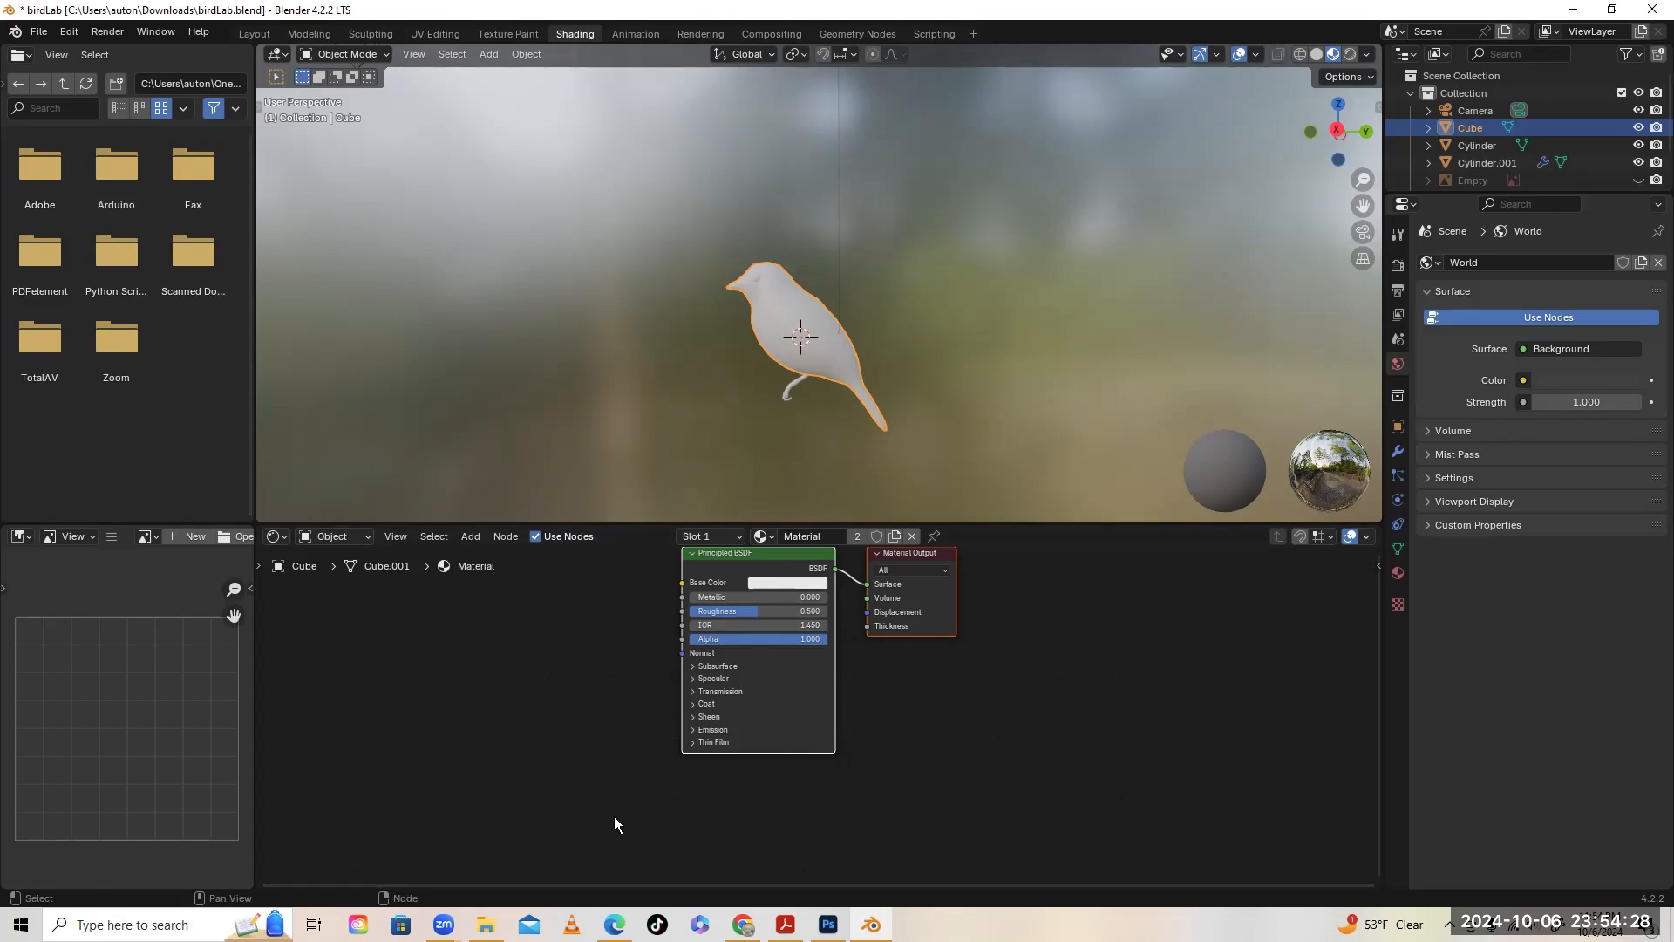
Give the body material a pink base color, with Metallic at 0.991 and Roughness at 0.464
{"action": "left_click", "coordinate": [774, 582]}
{"action": "mouse_move", "coordinate": [816, 445]}
{"action": "left_mouse_down"}
{"action": "mouse_move", "coordinate": [842, 421]}
{"action": "mouse_move", "coordinate": [862, 436]}
{"action": "mouse_move", "coordinate": [810, 489]}
{"action": "mouse_move", "coordinate": [764, 414]}
{"action": "mouse_move", "coordinate": [853, 417]}
{"action": "mouse_move", "coordinate": [771, 417]}
{"action": "mouse_move", "coordinate": [809, 482]}
{"action": "mouse_move", "coordinate": [839, 453]}
{"action": "mouse_move", "coordinate": [813, 451]}
{"action": "left_mouse_up"}
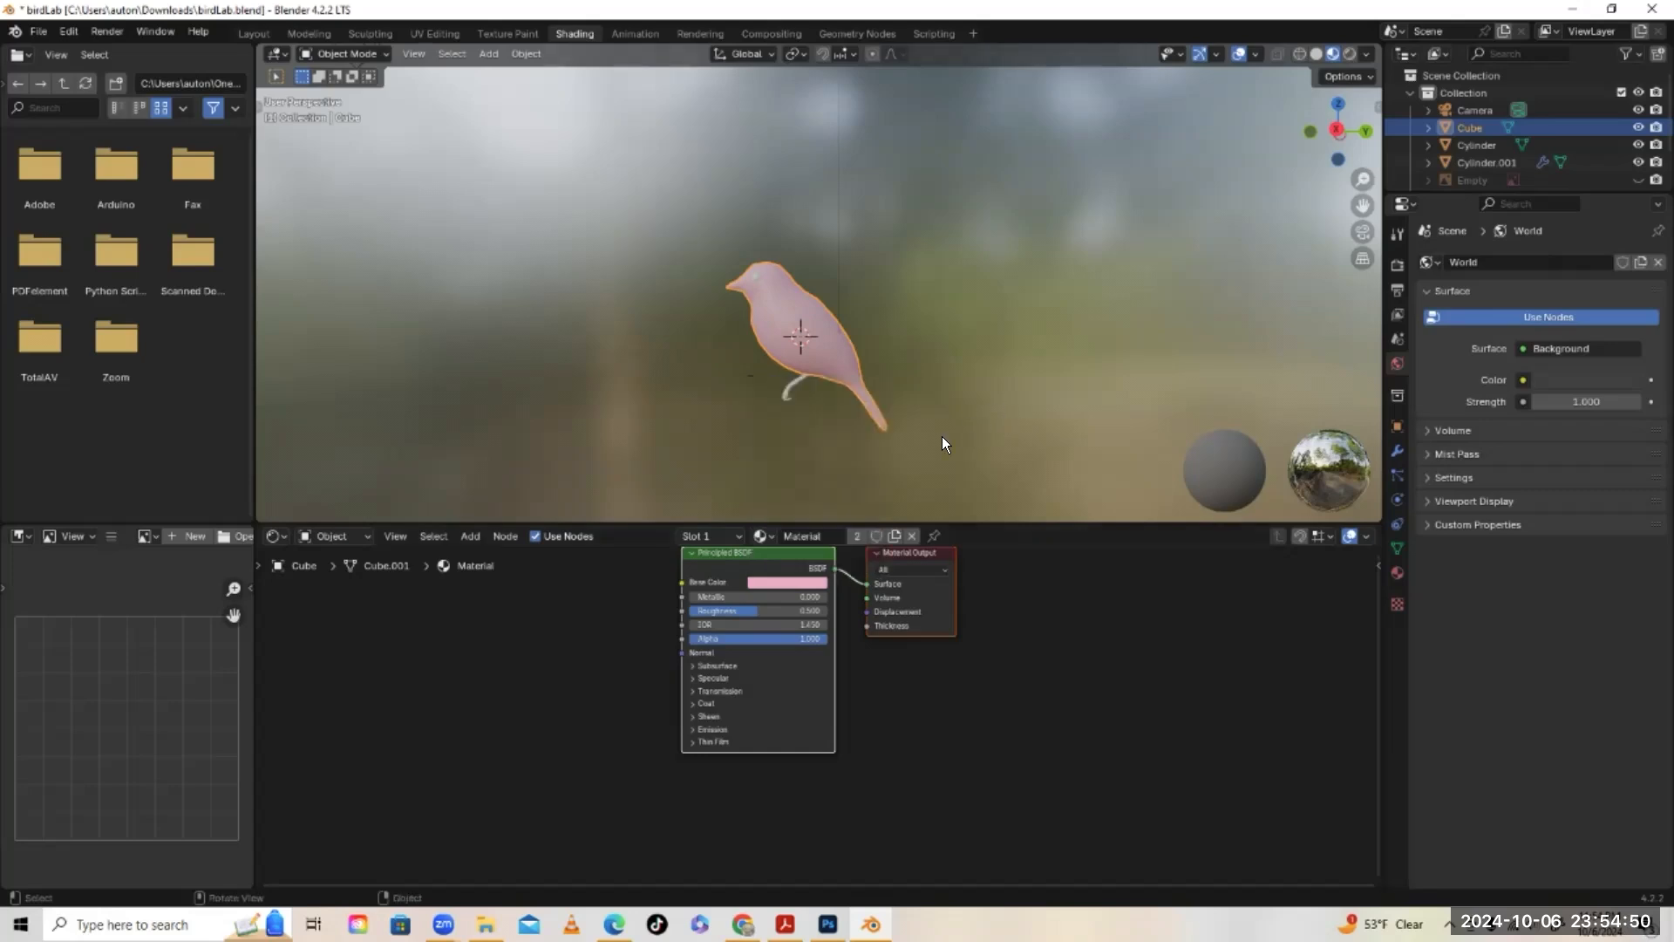
{"action": "mouse_move", "coordinate": [709, 596]}
{"action": "left_mouse_down"}
{"action": "mouse_move", "coordinate": [851, 596]}
{"action": "mouse_move", "coordinate": [698, 610]}
{"action": "mouse_move", "coordinate": [793, 610]}
{"action": "mouse_move", "coordinate": [729, 609]}
{"action": "left_mouse_up"}
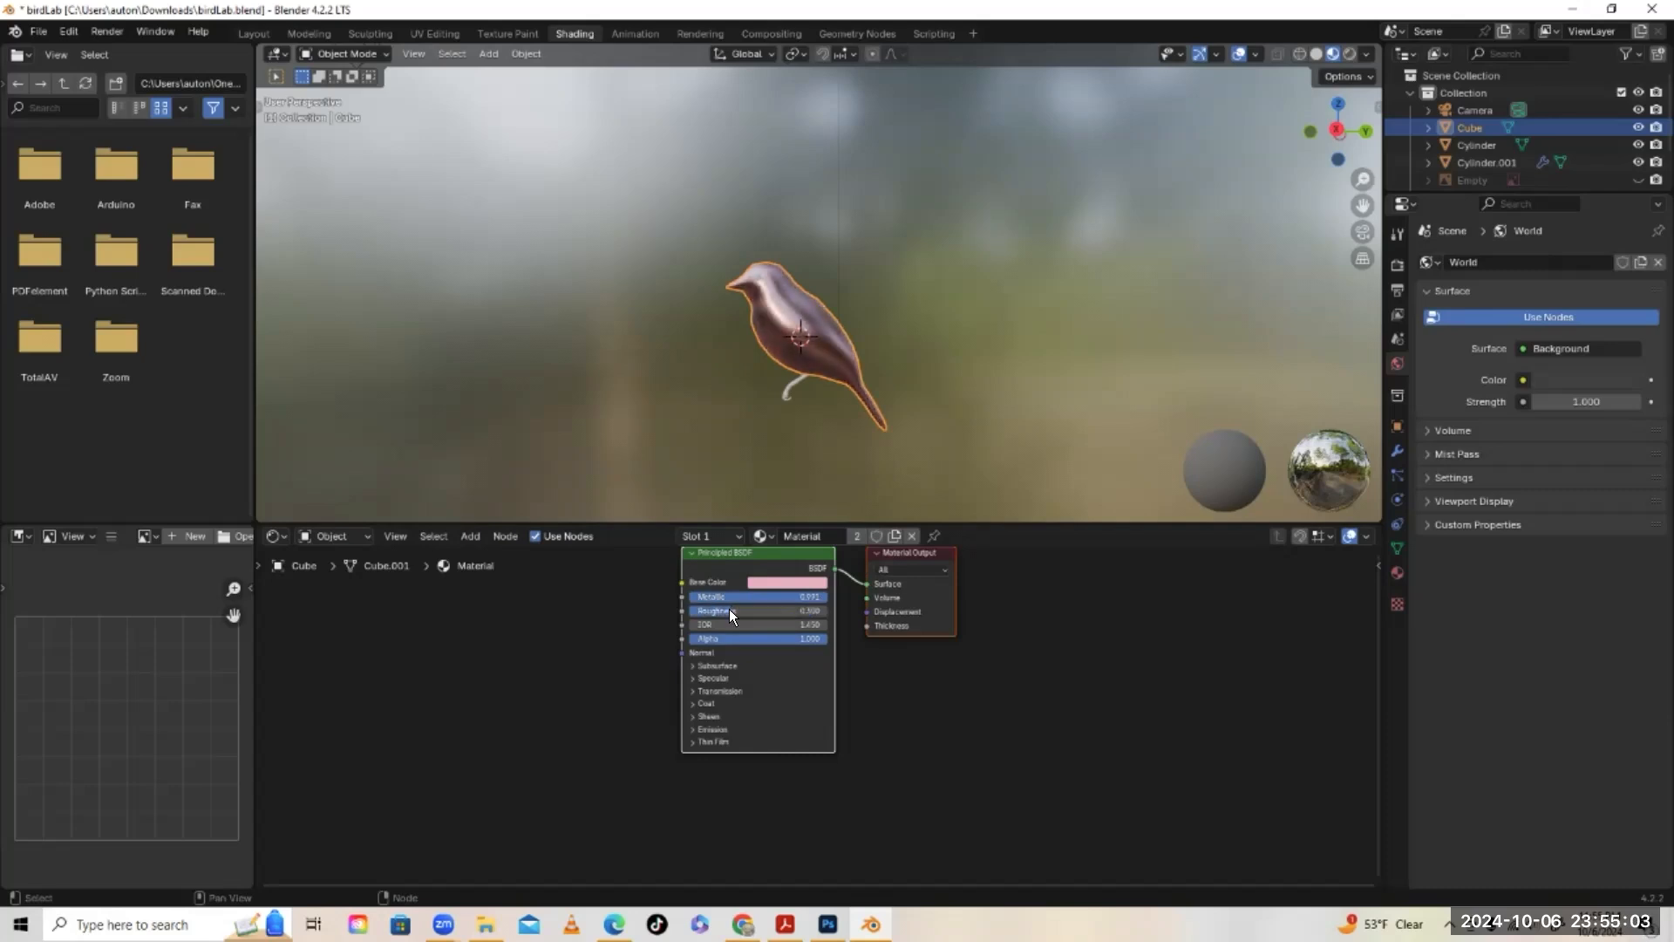
{"action": "left_click", "coordinate": [798, 583]}
{"action": "mouse_move", "coordinate": [810, 448]}
{"action": "left_mouse_down"}
{"action": "mouse_move", "coordinate": [833, 458]}
{"action": "mouse_move", "coordinate": [831, 442]}
{"action": "mouse_move", "coordinate": [820, 478]}
{"action": "mouse_move", "coordinate": [821, 460]}
{"action": "left_mouse_up"}
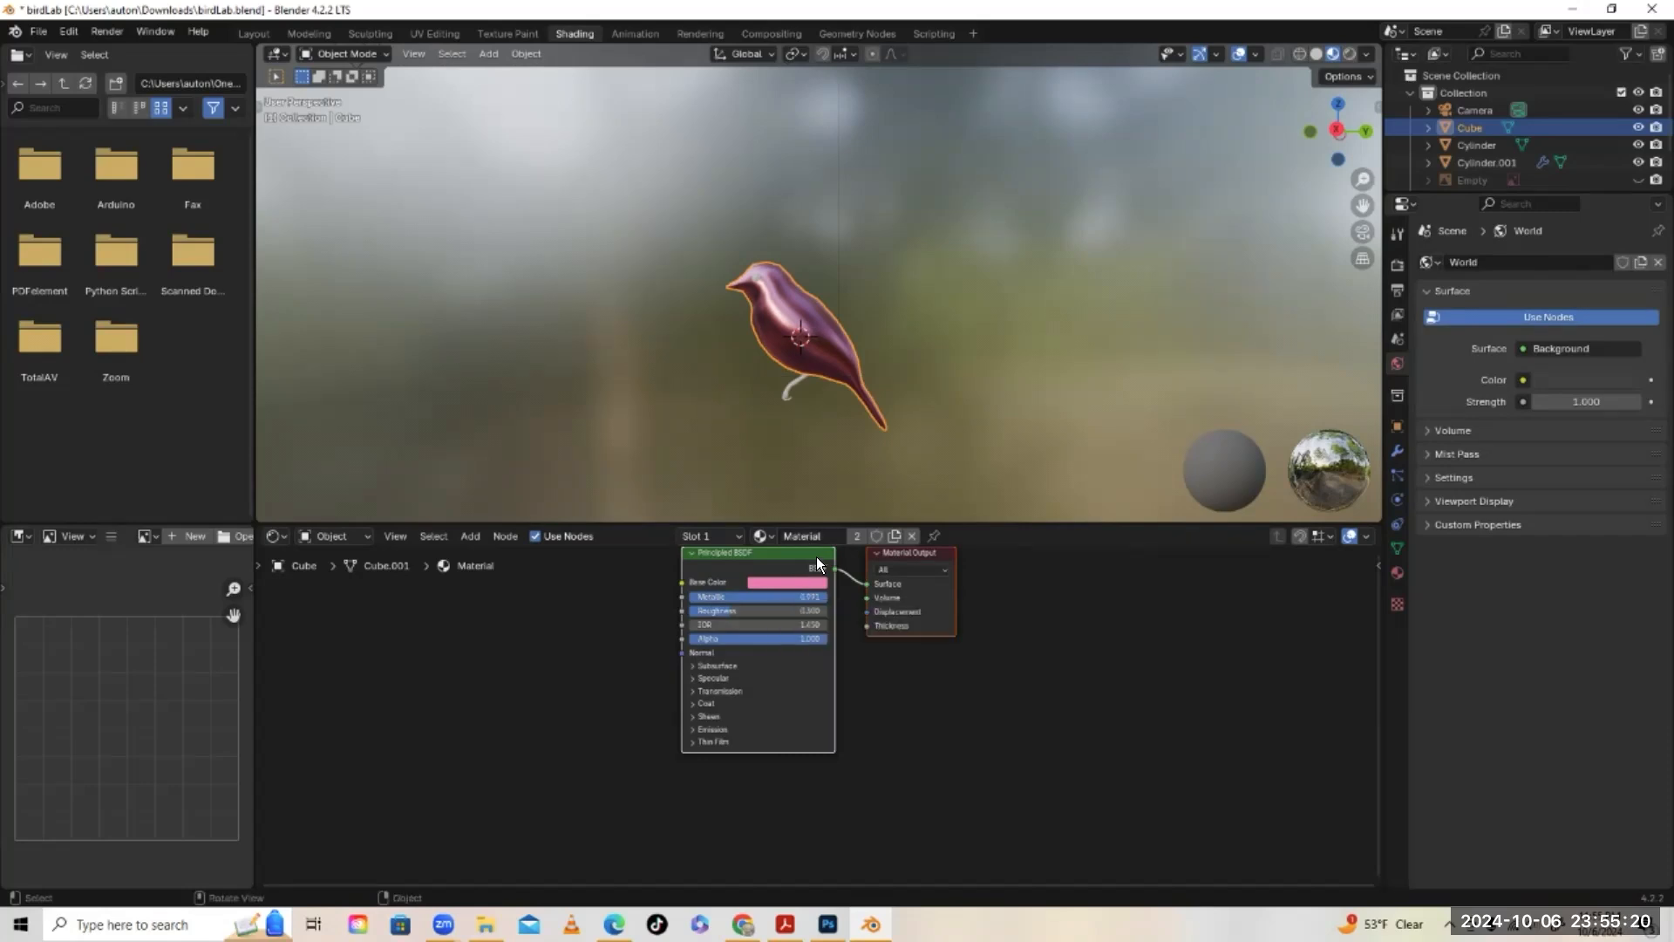
{"action": "mouse_move", "coordinate": [738, 609]}
{"action": "left_mouse_down"}
{"action": "mouse_move", "coordinate": [668, 610]}
{"action": "mouse_move", "coordinate": [790, 610]}
{"action": "mouse_move", "coordinate": [702, 611]}
{"action": "mouse_move", "coordinate": [748, 610]}
{"action": "left_mouse_up"}
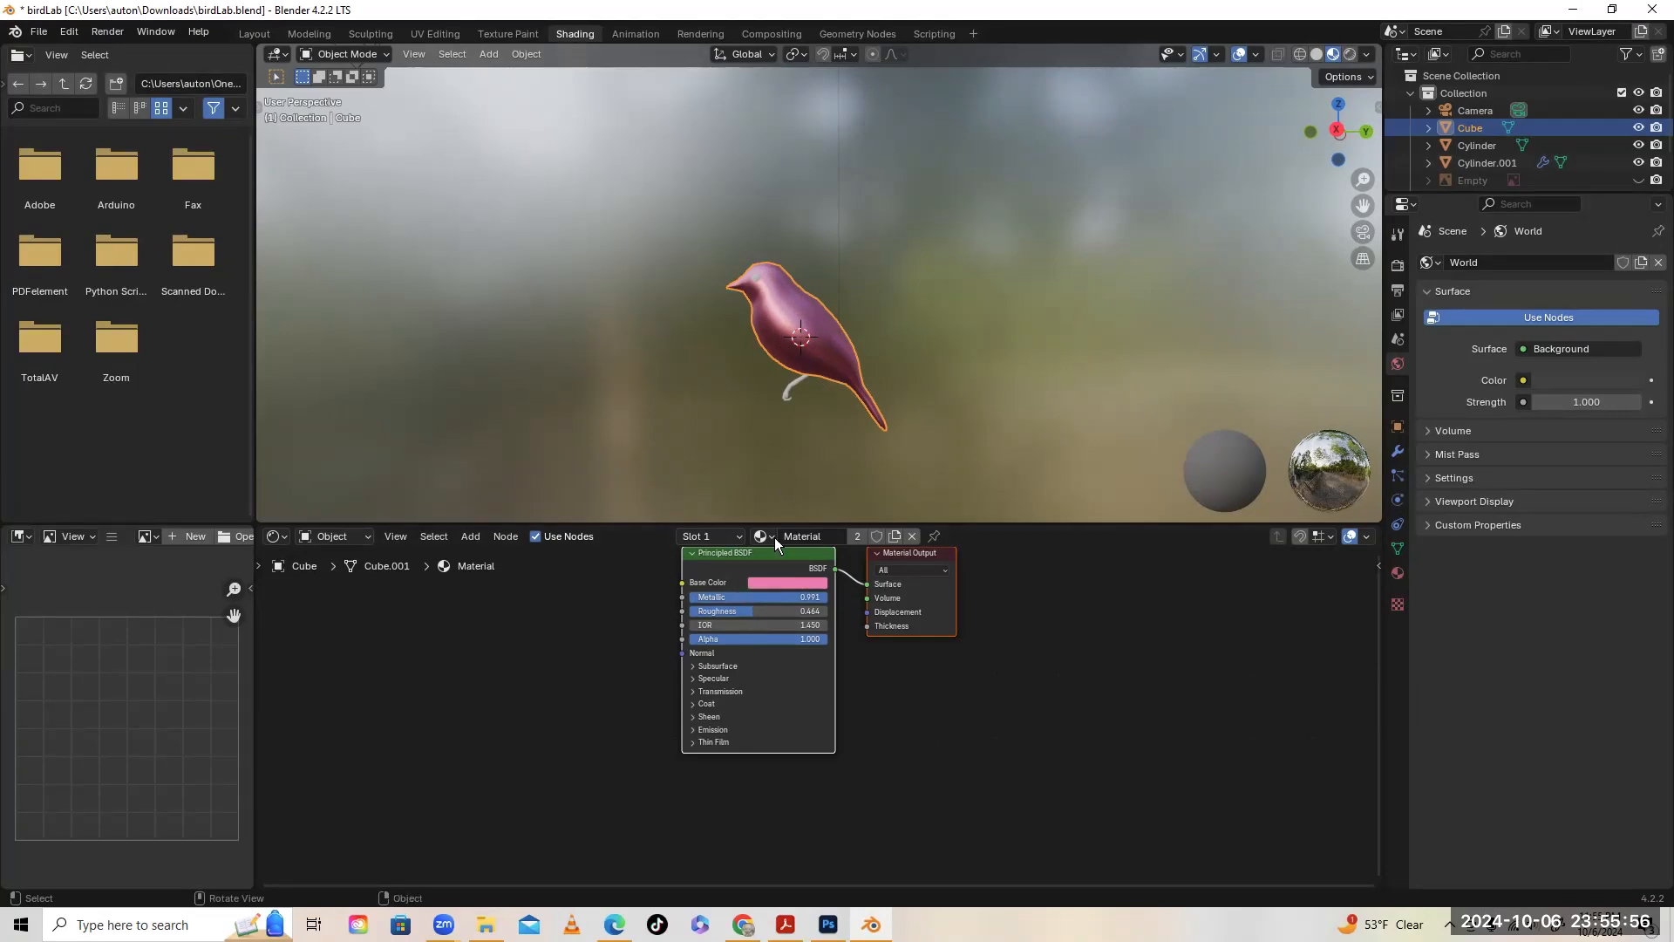
Add a Sky Texture node and connect its Color output to the Principled BSDF's Base Color
{"action": "left_click", "coordinate": [469, 537]}
{"action": "mouse_move", "coordinate": [492, 651]}
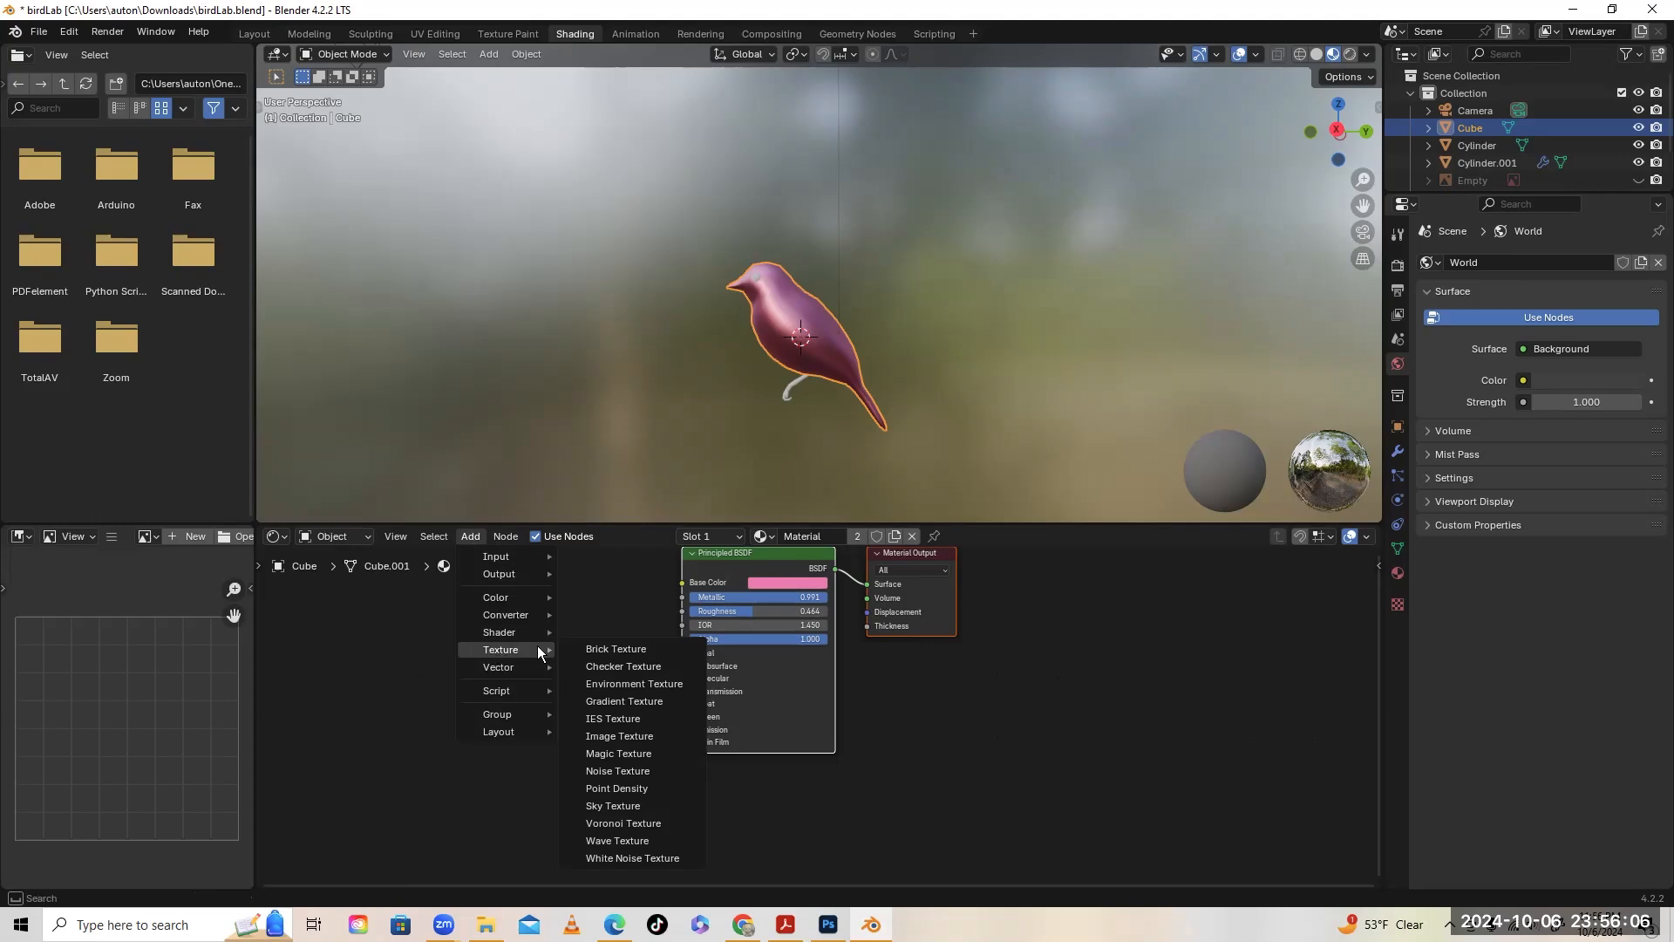
{"action": "left_click", "coordinate": [636, 803]}
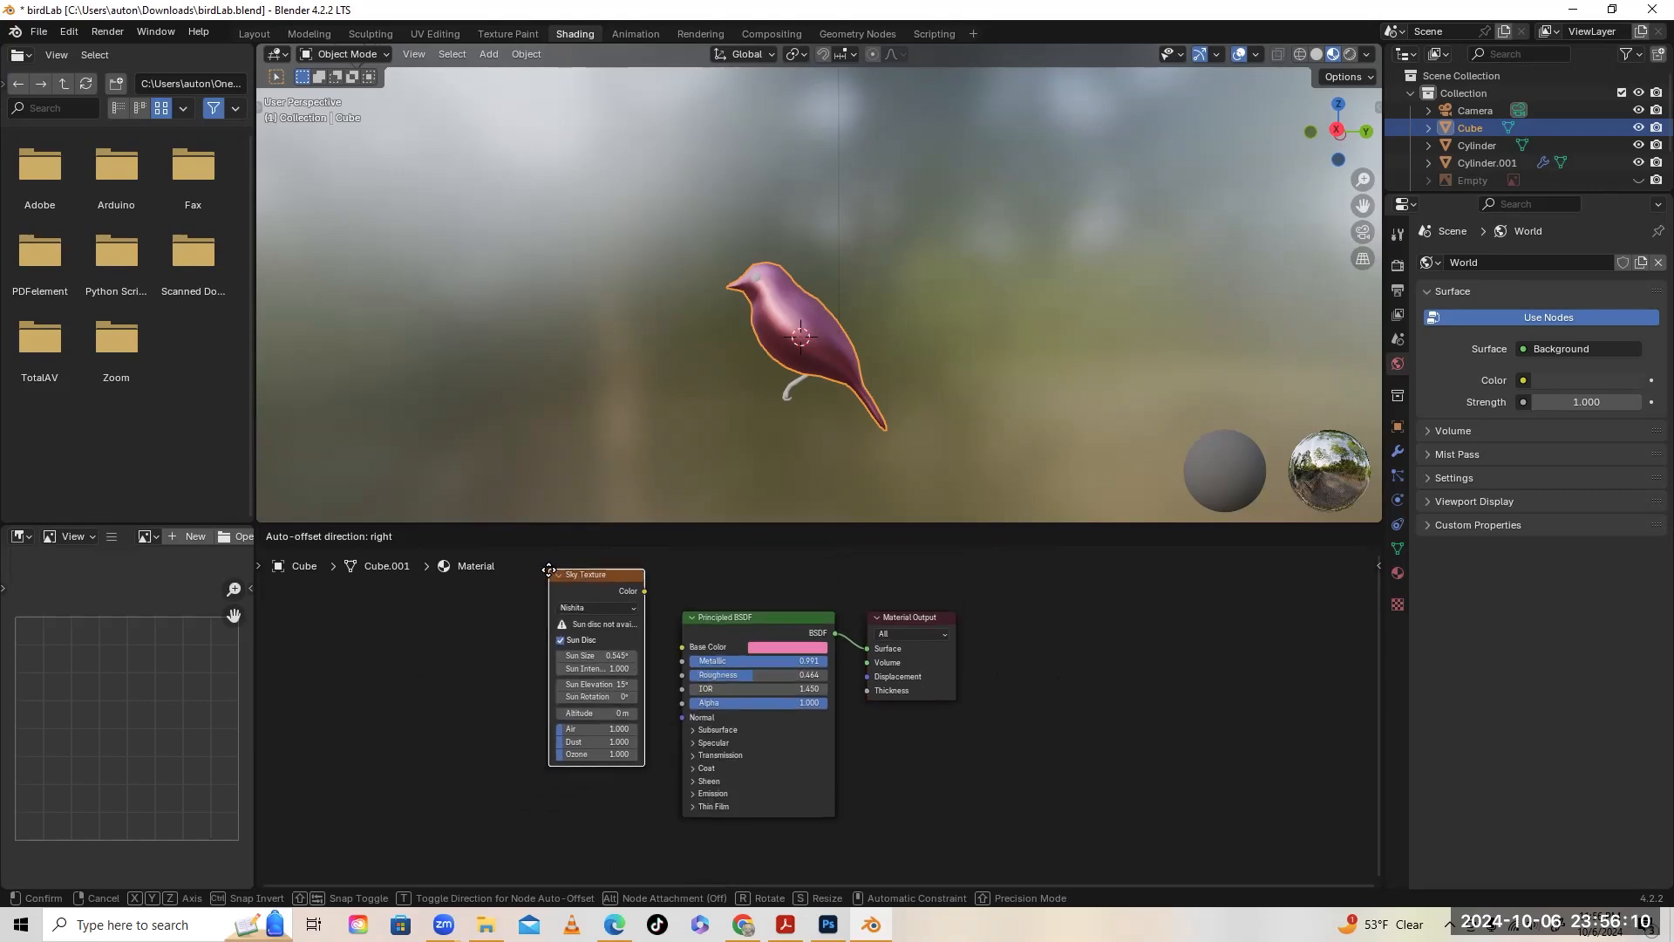
{"action": "left_click", "coordinate": [596, 665]}
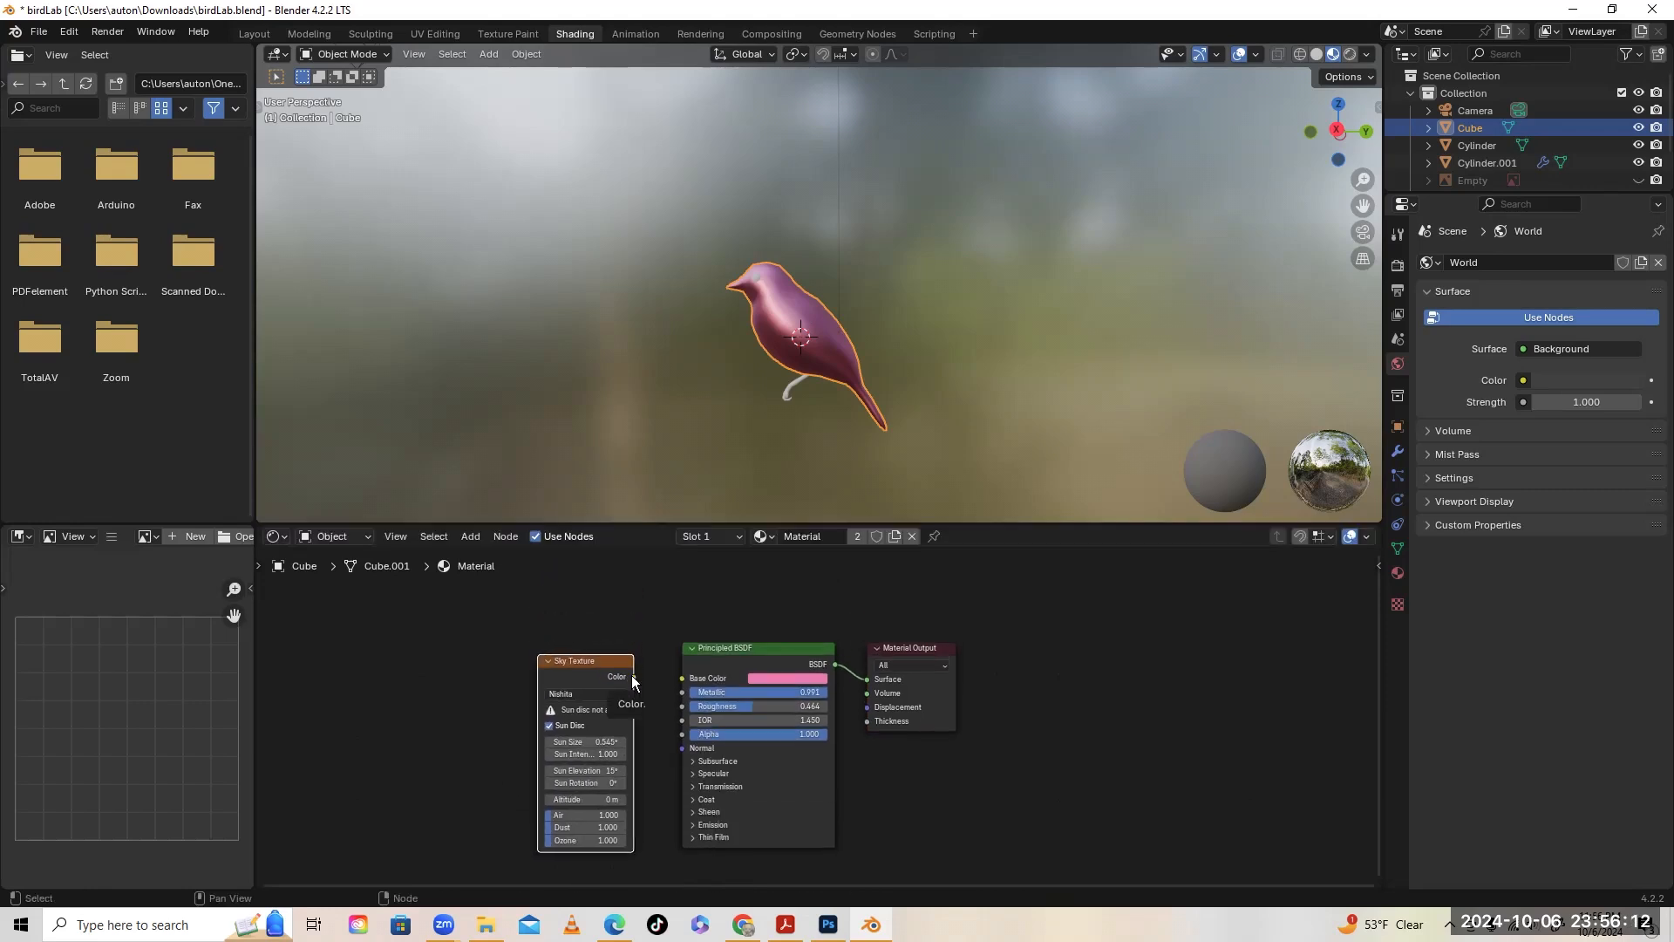
{"action": "left_click_drag", "start_coordinate": [633, 675], "coordinate": [681, 677]}
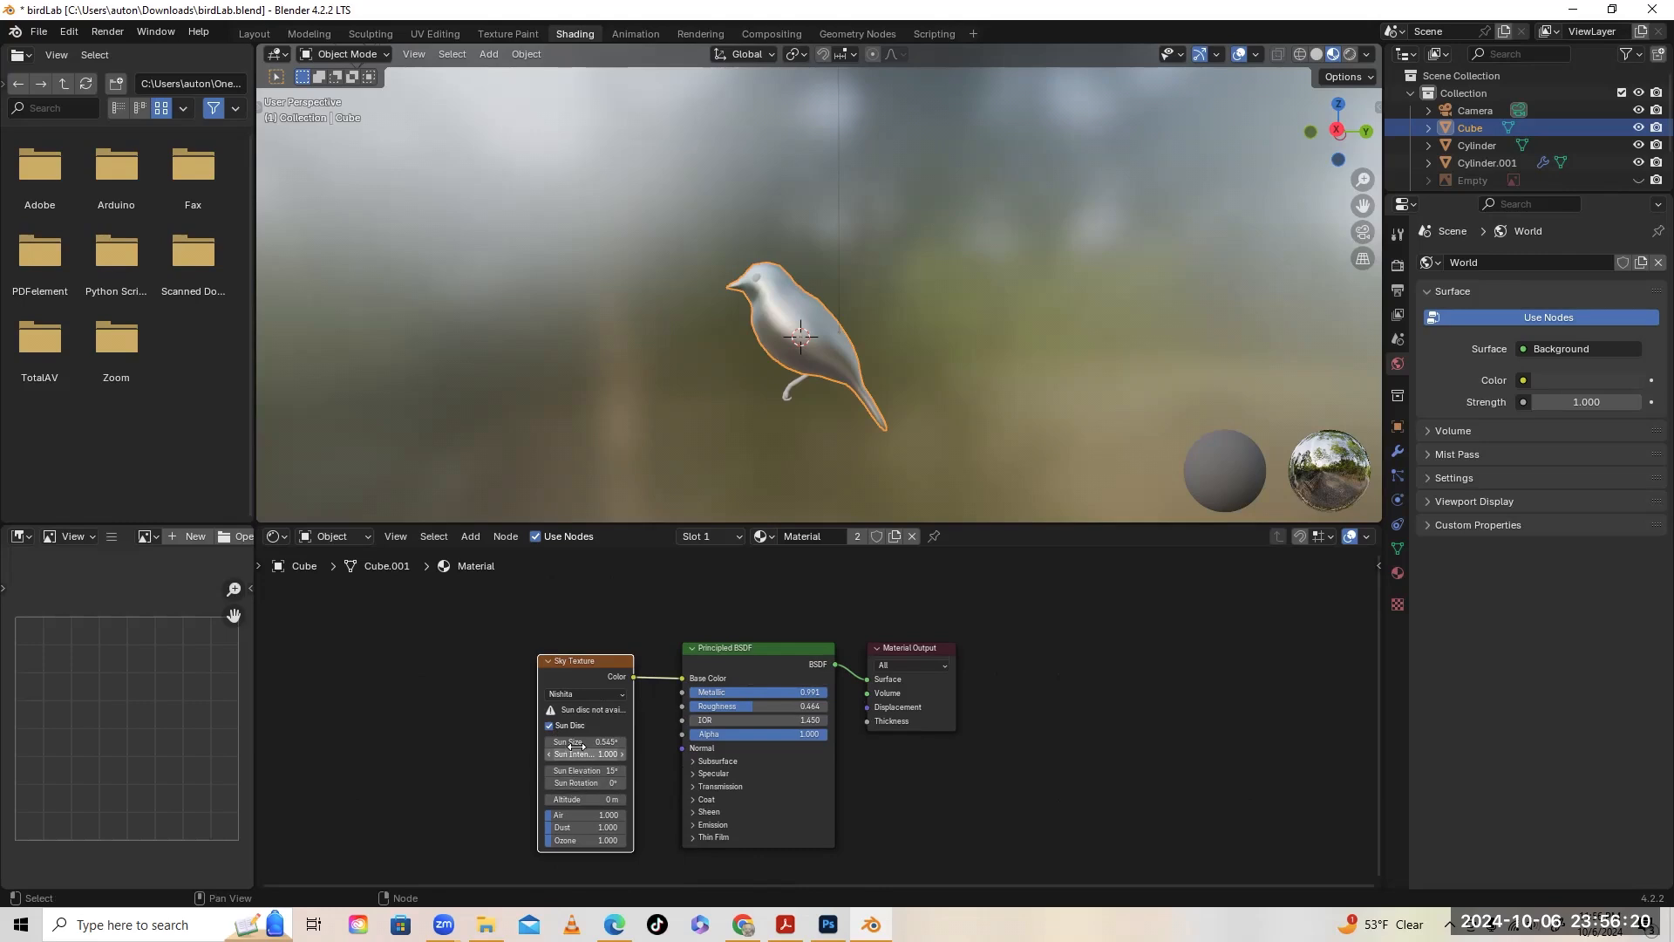
Set the Sky Texture's sun size to 0.045°, sun intensity to 0 and sun rotation to -28.7°
{"action": "left_click_drag", "start_coordinate": [584, 741], "coordinate": [611, 782]}
{"action": "left_click_drag", "start_coordinate": [634, 220], "coordinate": [708, 234]}
{"action": "left_click_drag", "start_coordinate": [584, 783], "coordinate": [563, 782]}
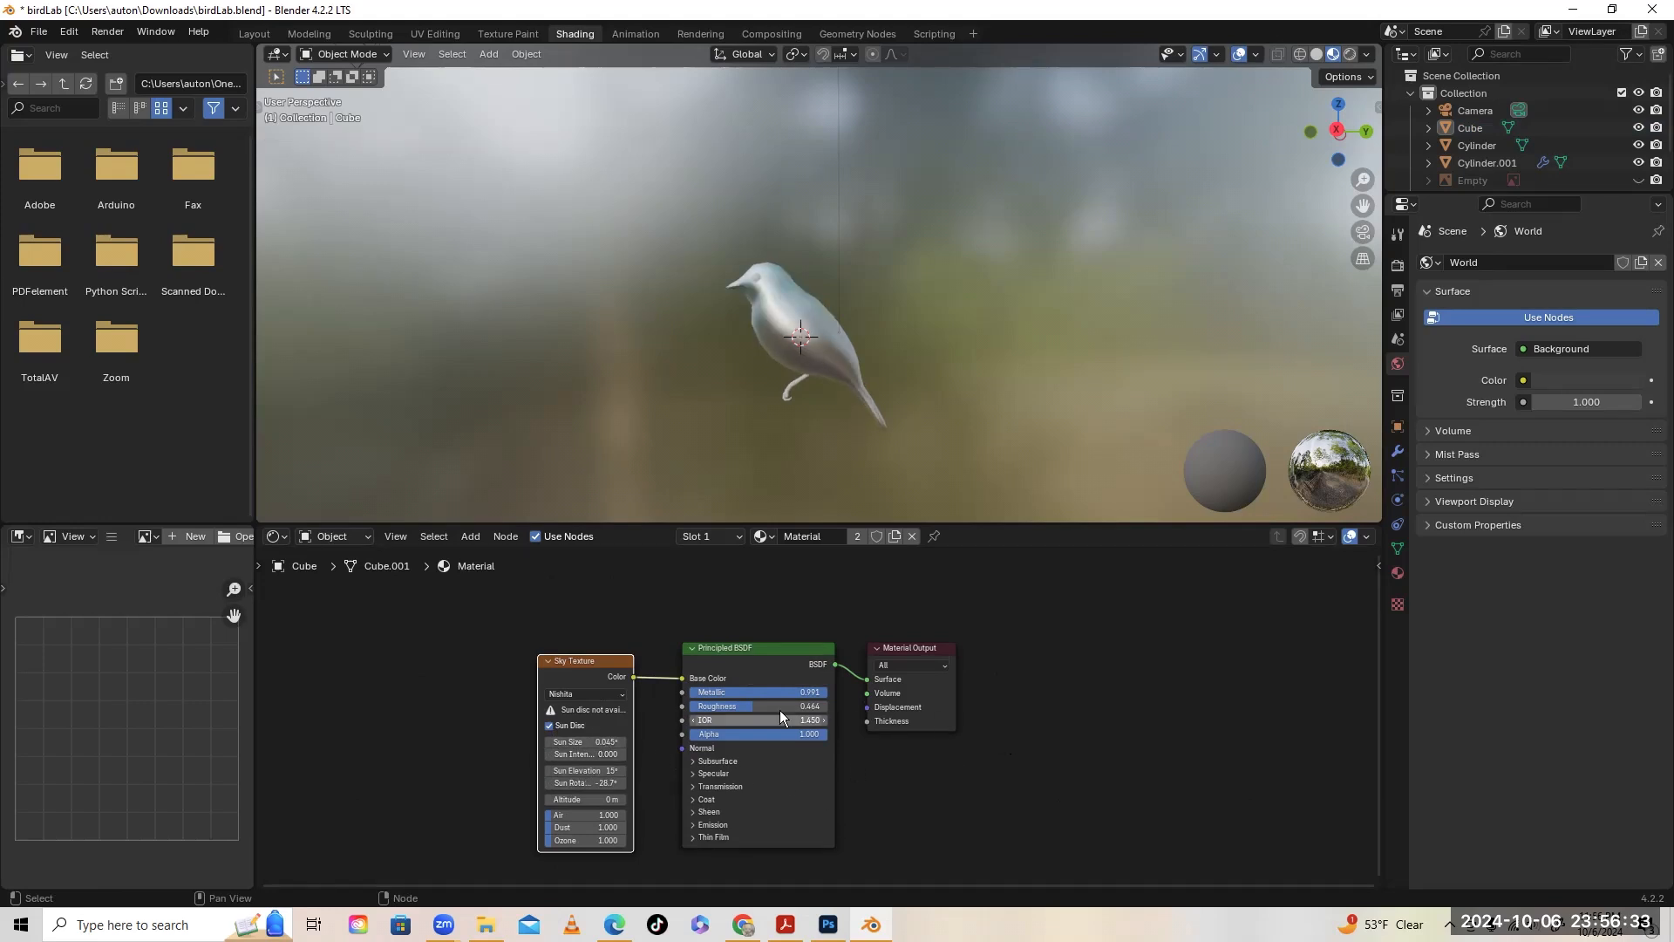
Set the Principled BSDF's Metallic to 0.444 and Roughness to 0.500
{"action": "mouse_move", "coordinate": [779, 690]}
{"action": "left_mouse_down"}
{"action": "mouse_move", "coordinate": [704, 691]}
{"action": "mouse_move", "coordinate": [761, 704]}
{"action": "mouse_move", "coordinate": [753, 693]}
{"action": "left_mouse_up"}
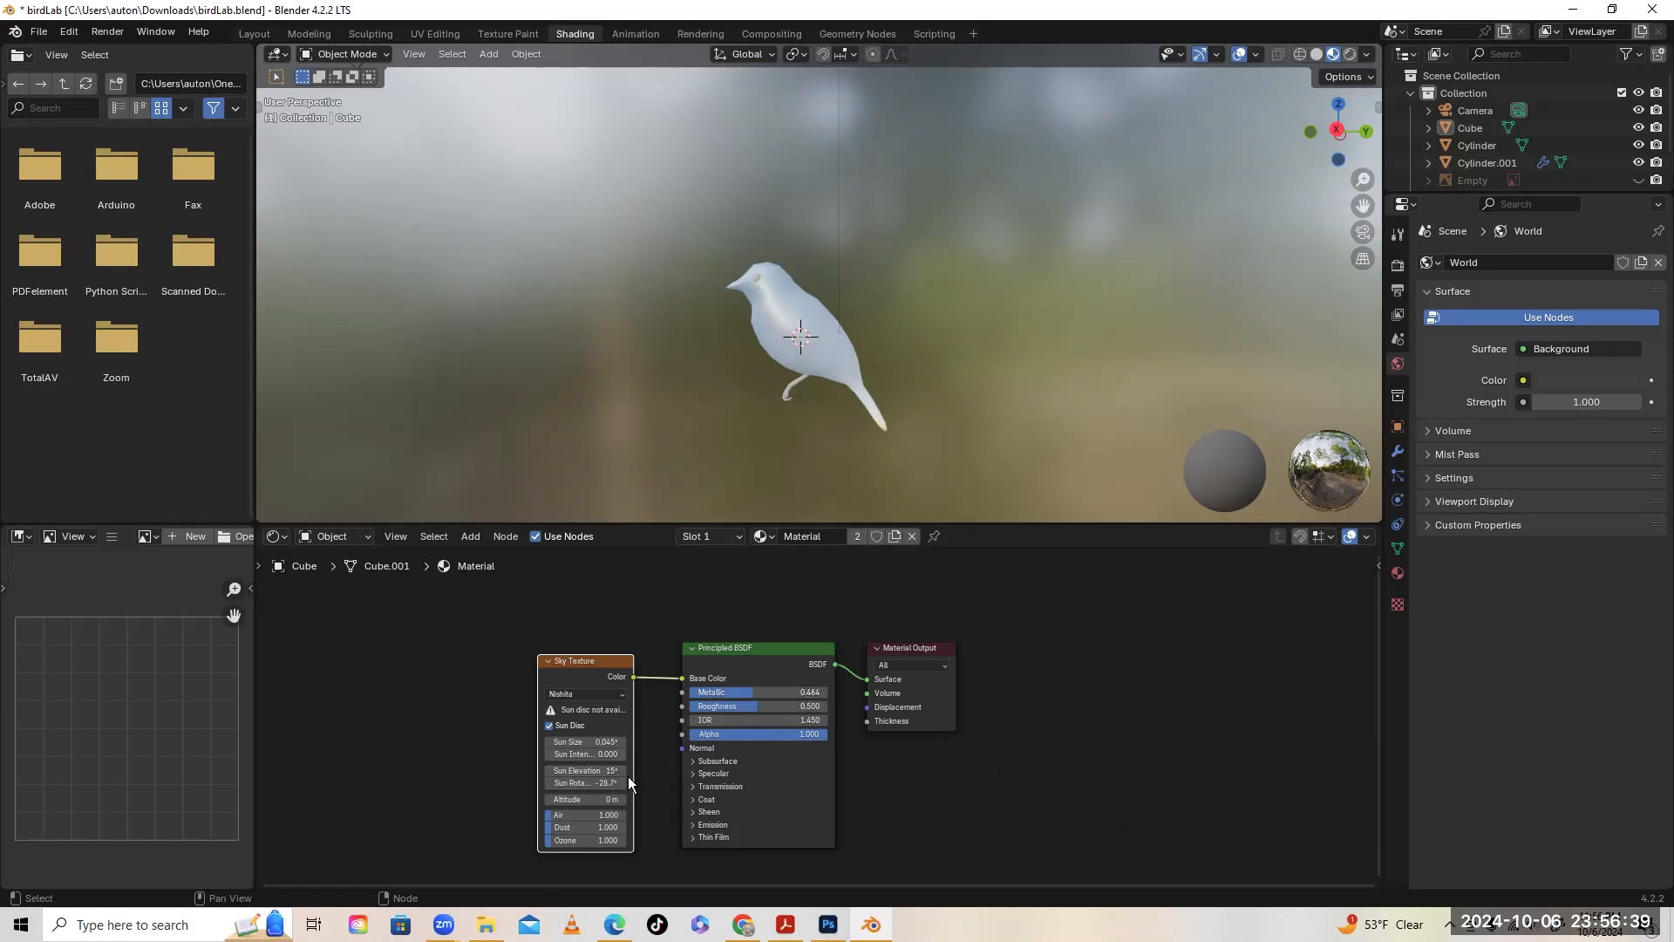
Raise the Sky Texture's altitude to 19 m, Air to 5.538, Ozone to 10 and sun intensity to 21.6, and increase Dust
{"action": "left_click_drag", "start_coordinate": [586, 815], "coordinate": [544, 706]}
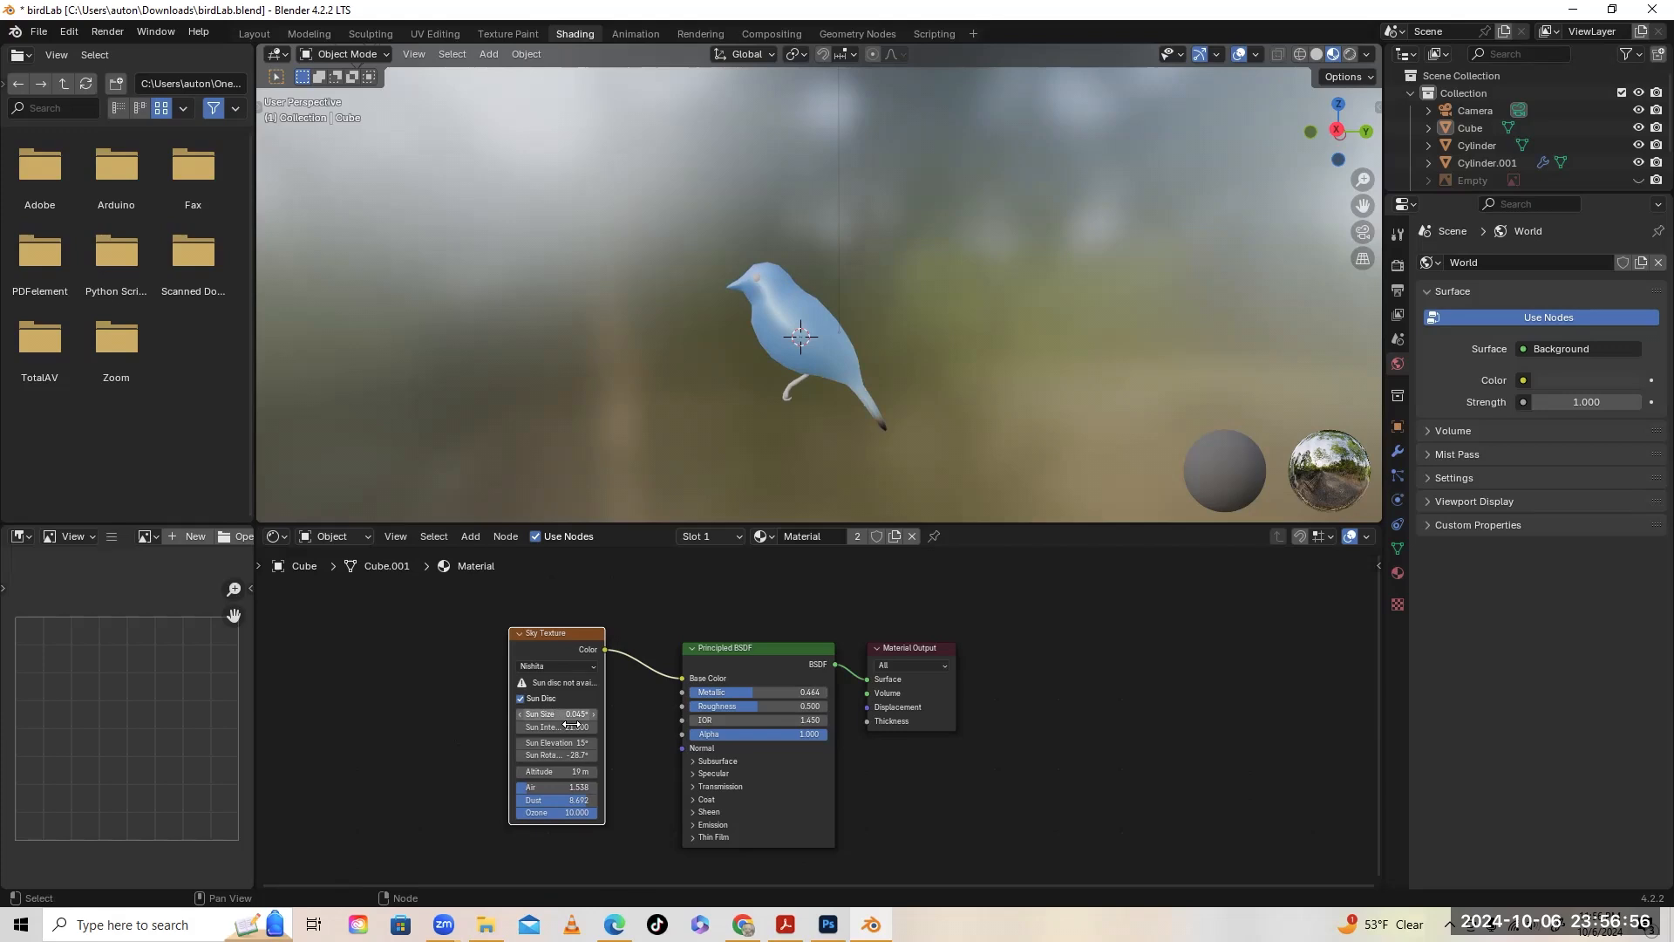
{"action": "left_click_drag", "start_coordinate": [566, 788], "coordinate": [602, 788]}
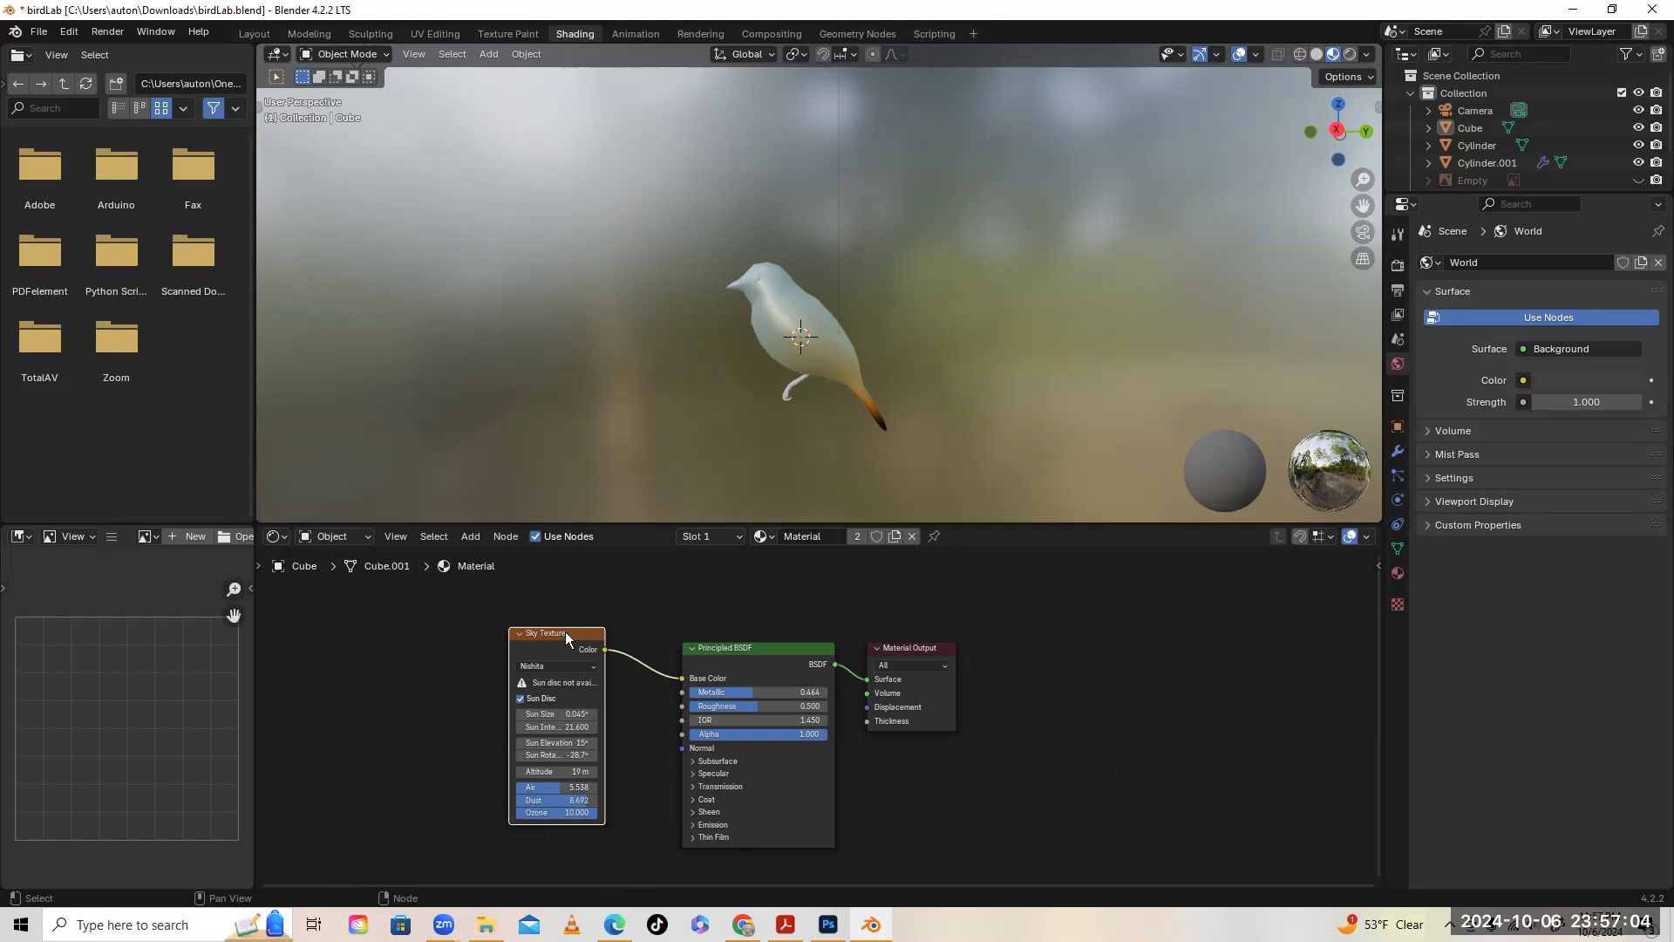
Replace the Sky Texture with a Brick Texture node whose Color output feeds the Principled BSDF's Base Color
{"action": "key", "text": "x"}
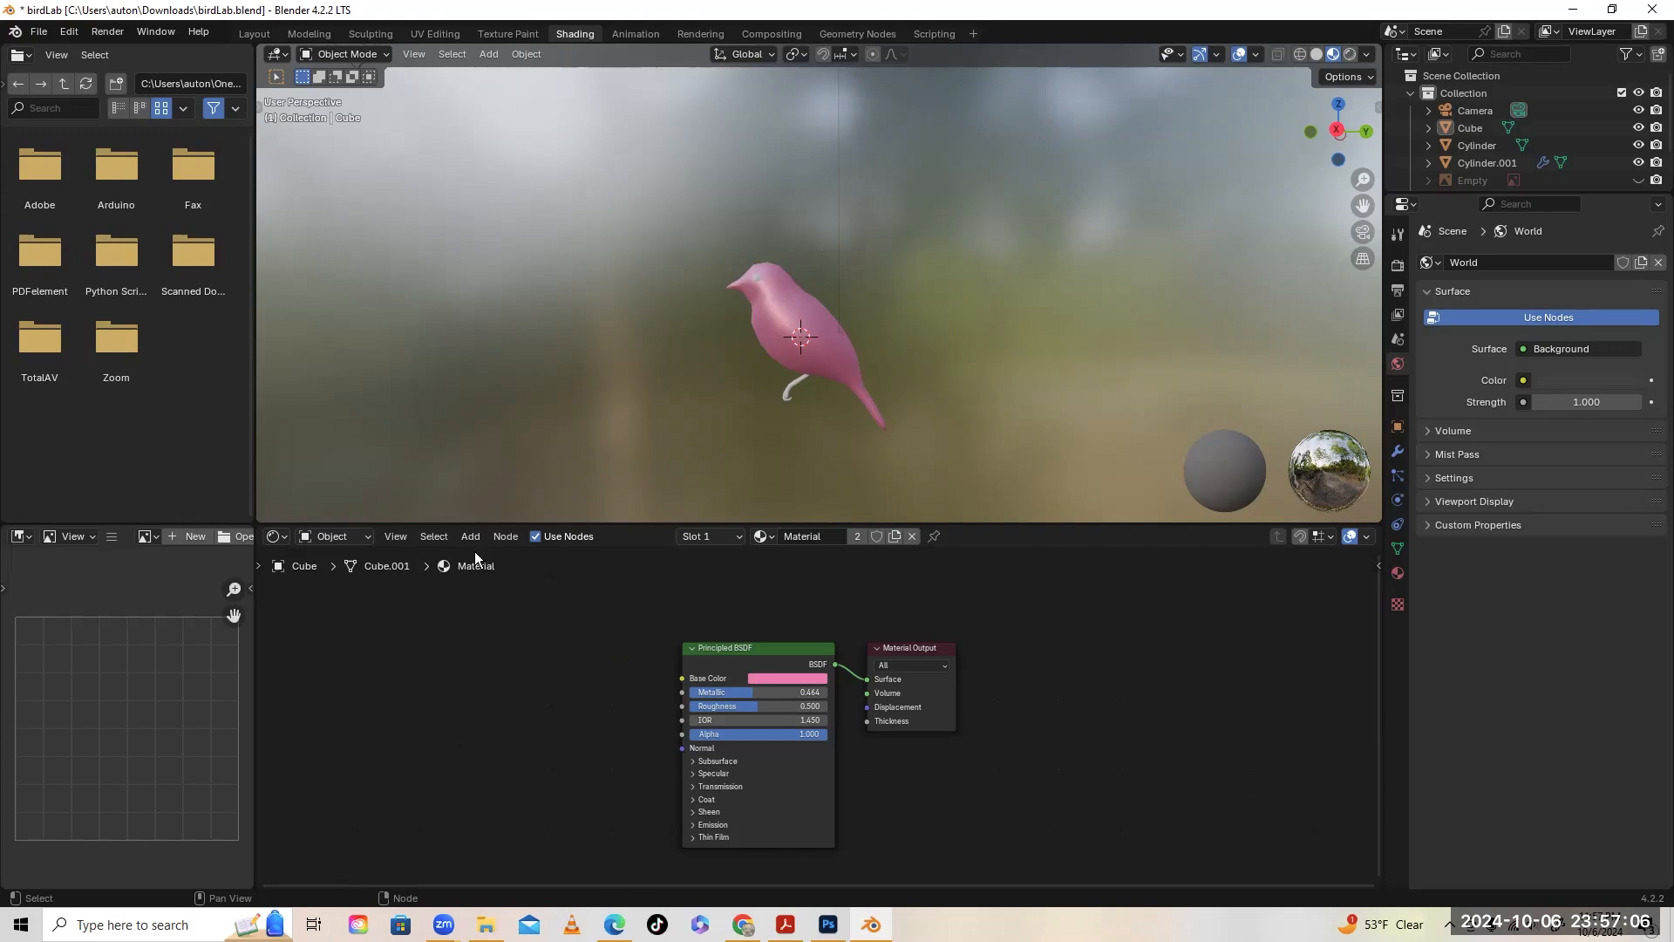
{"action": "left_click", "coordinate": [471, 536]}
{"action": "mouse_move", "coordinate": [504, 649]}
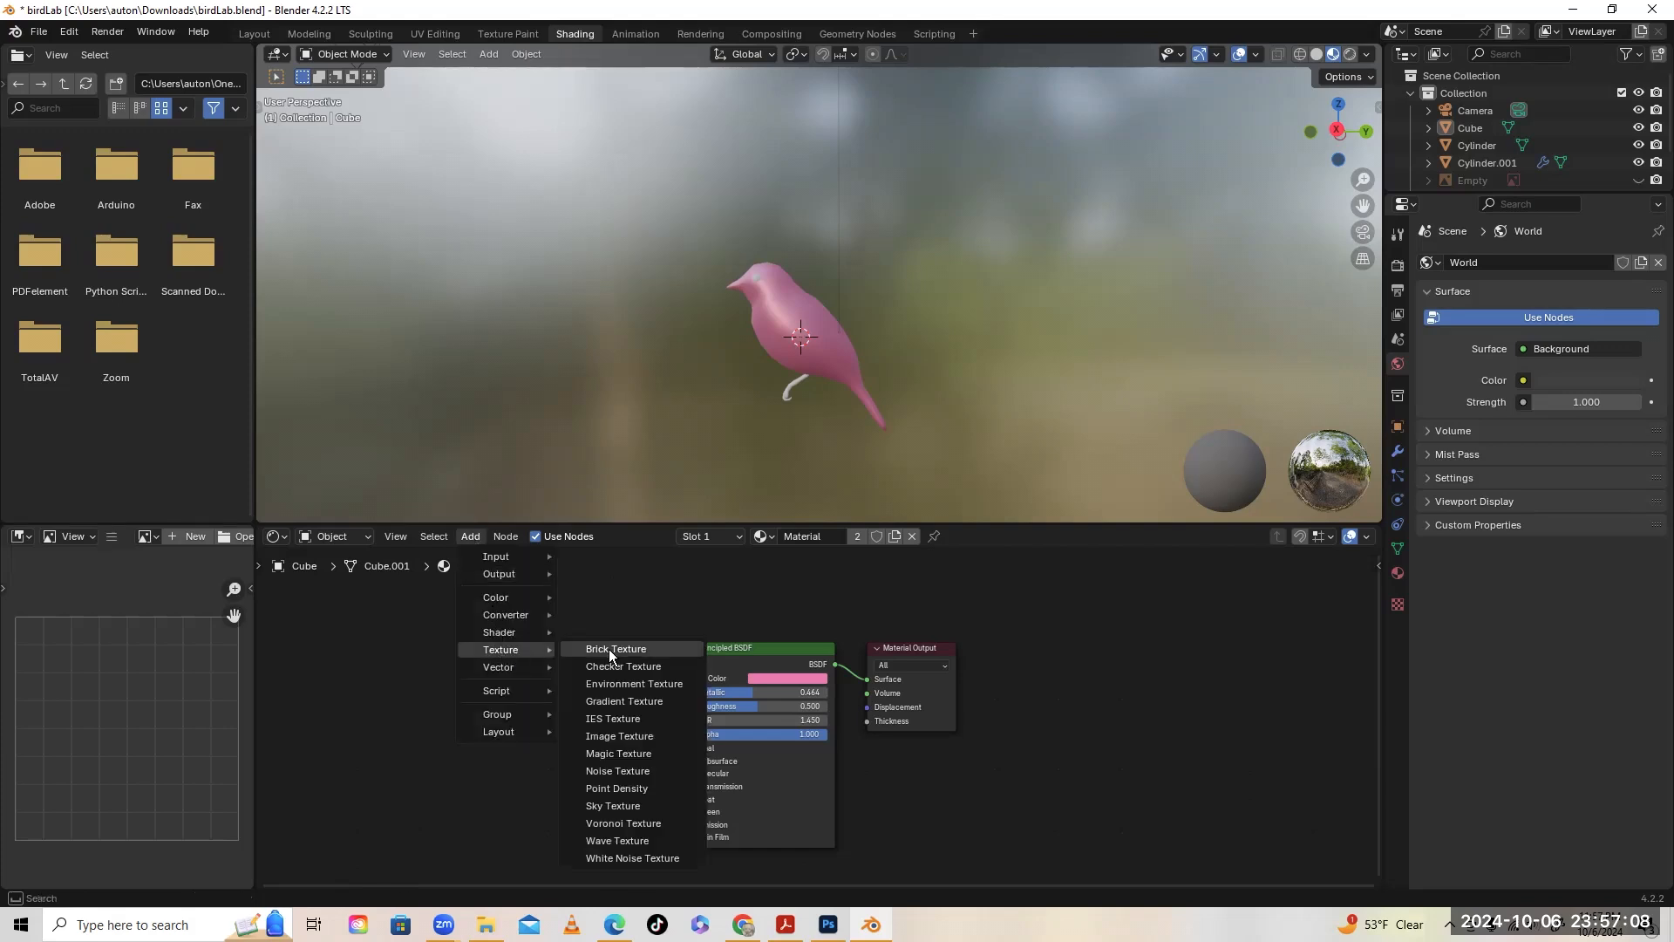
{"action": "left_click", "coordinate": [609, 649]}
{"action": "left_click", "coordinate": [521, 623]}
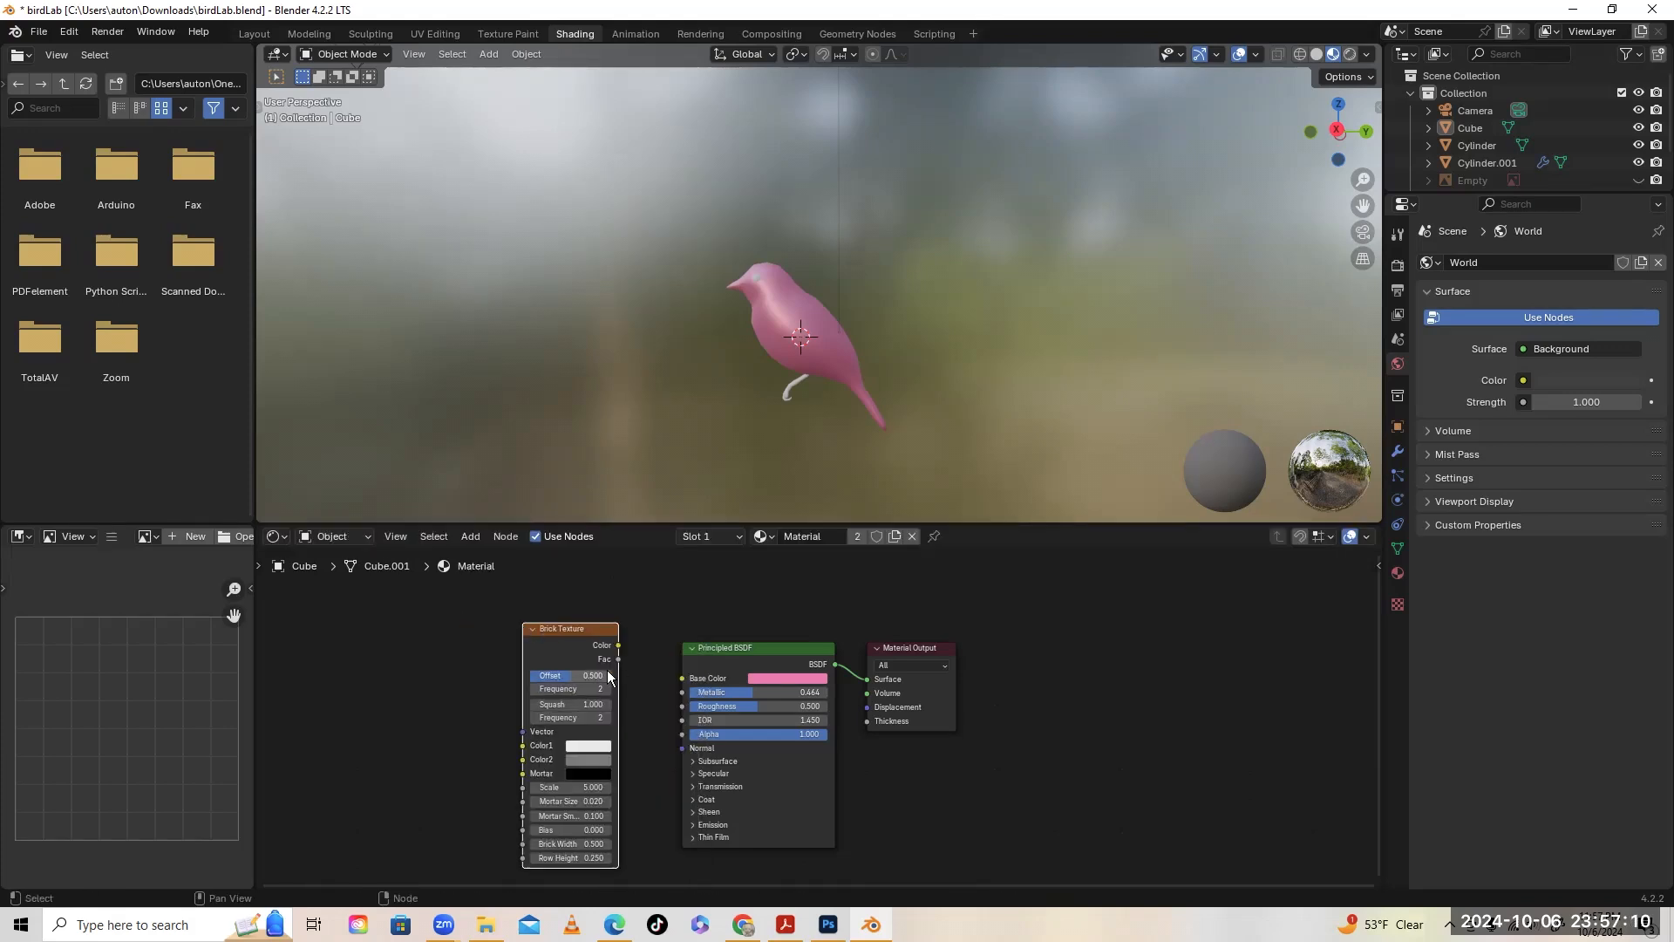
{"action": "left_click_drag", "start_coordinate": [619, 645], "coordinate": [684, 678]}
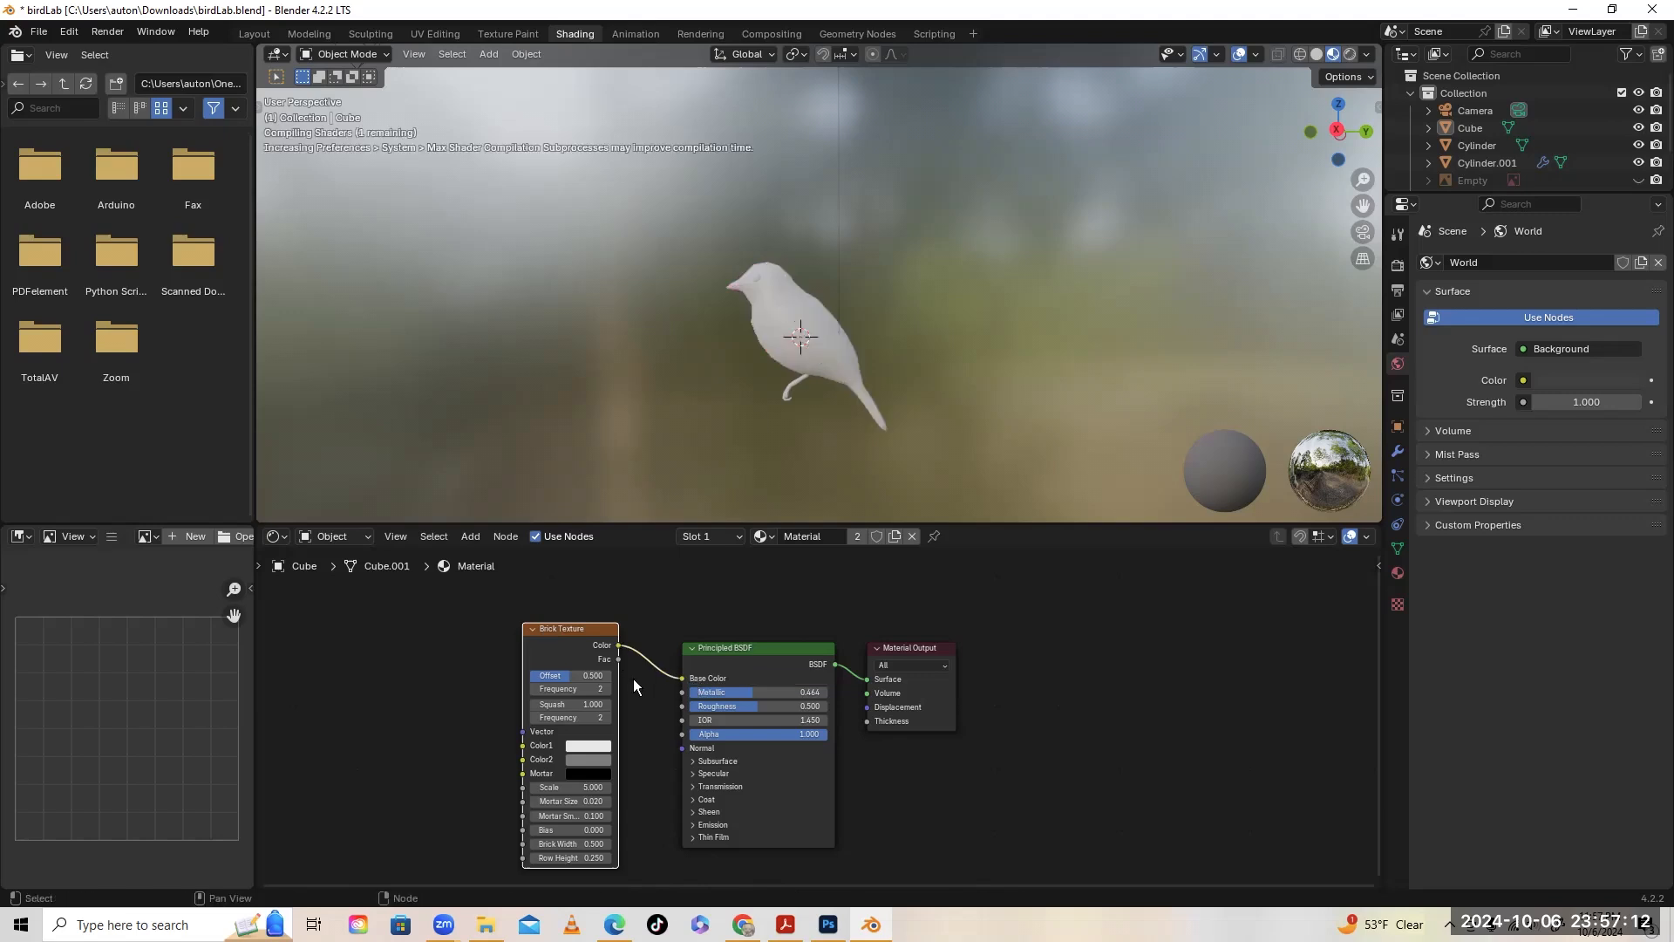
Color the Brick Texture with red for Color1, dark blue for Color2 and white for the mortar
{"action": "left_click", "coordinate": [591, 745]}
{"action": "left_click_drag", "start_coordinate": [622, 622], "coordinate": [633, 650]}
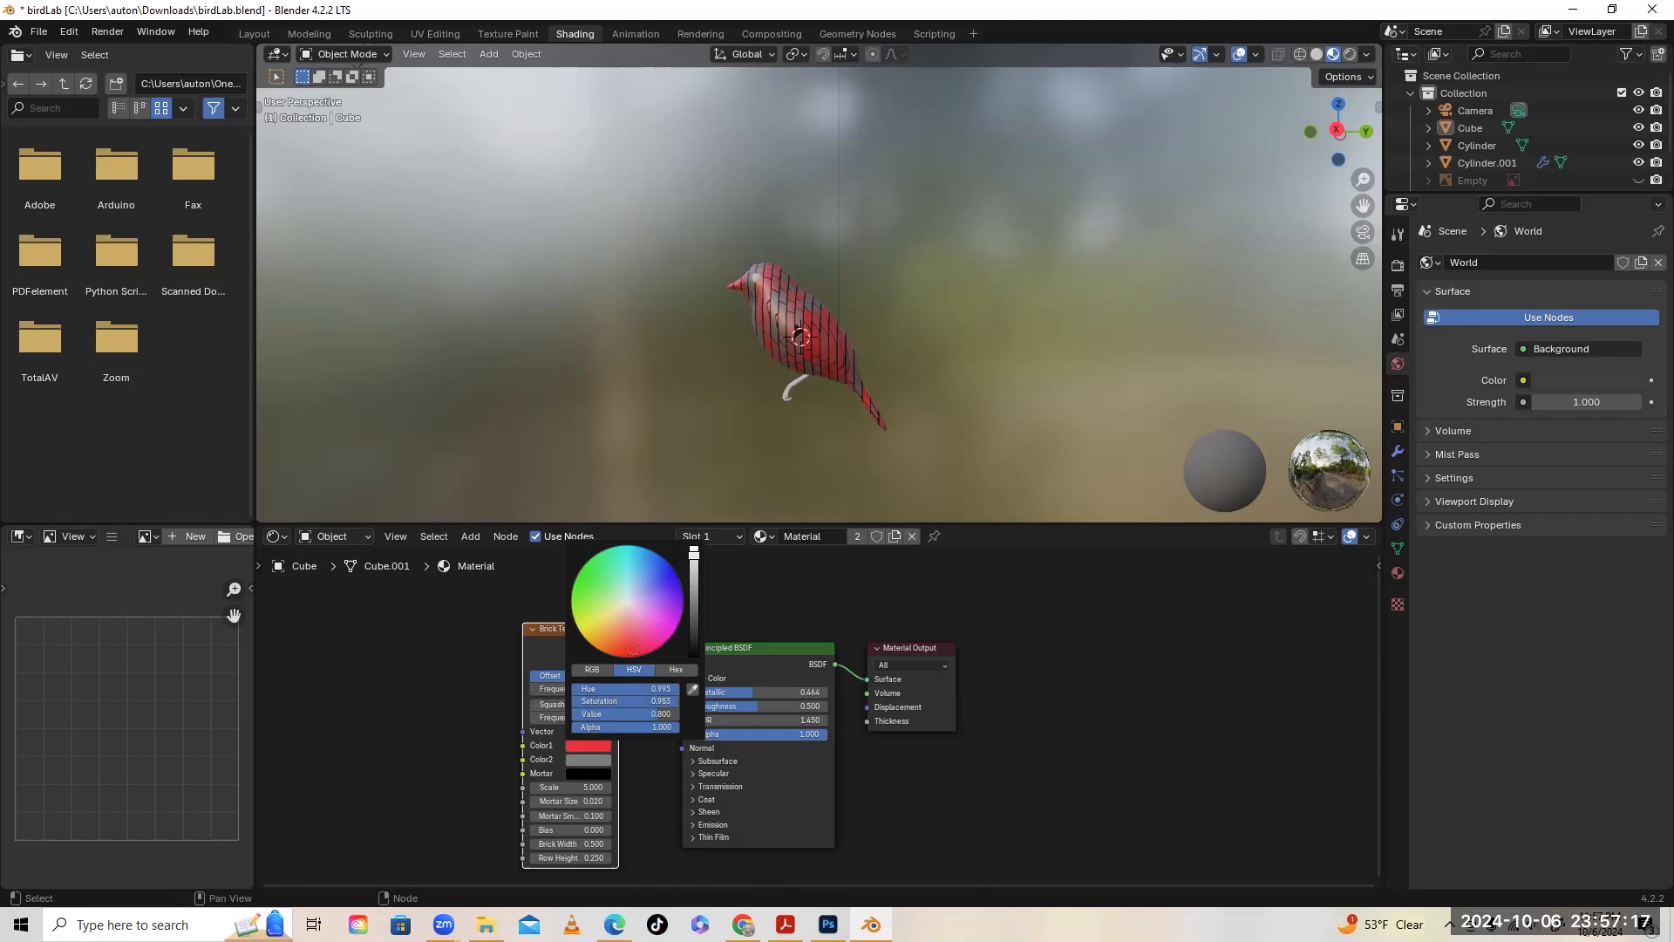
{"action": "left_click", "coordinate": [588, 757]}
{"action": "mouse_move", "coordinate": [642, 647]}
{"action": "left_mouse_down"}
{"action": "mouse_move", "coordinate": [662, 635]}
{"action": "mouse_move", "coordinate": [675, 653]}
{"action": "mouse_move", "coordinate": [670, 580]}
{"action": "left_mouse_up"}
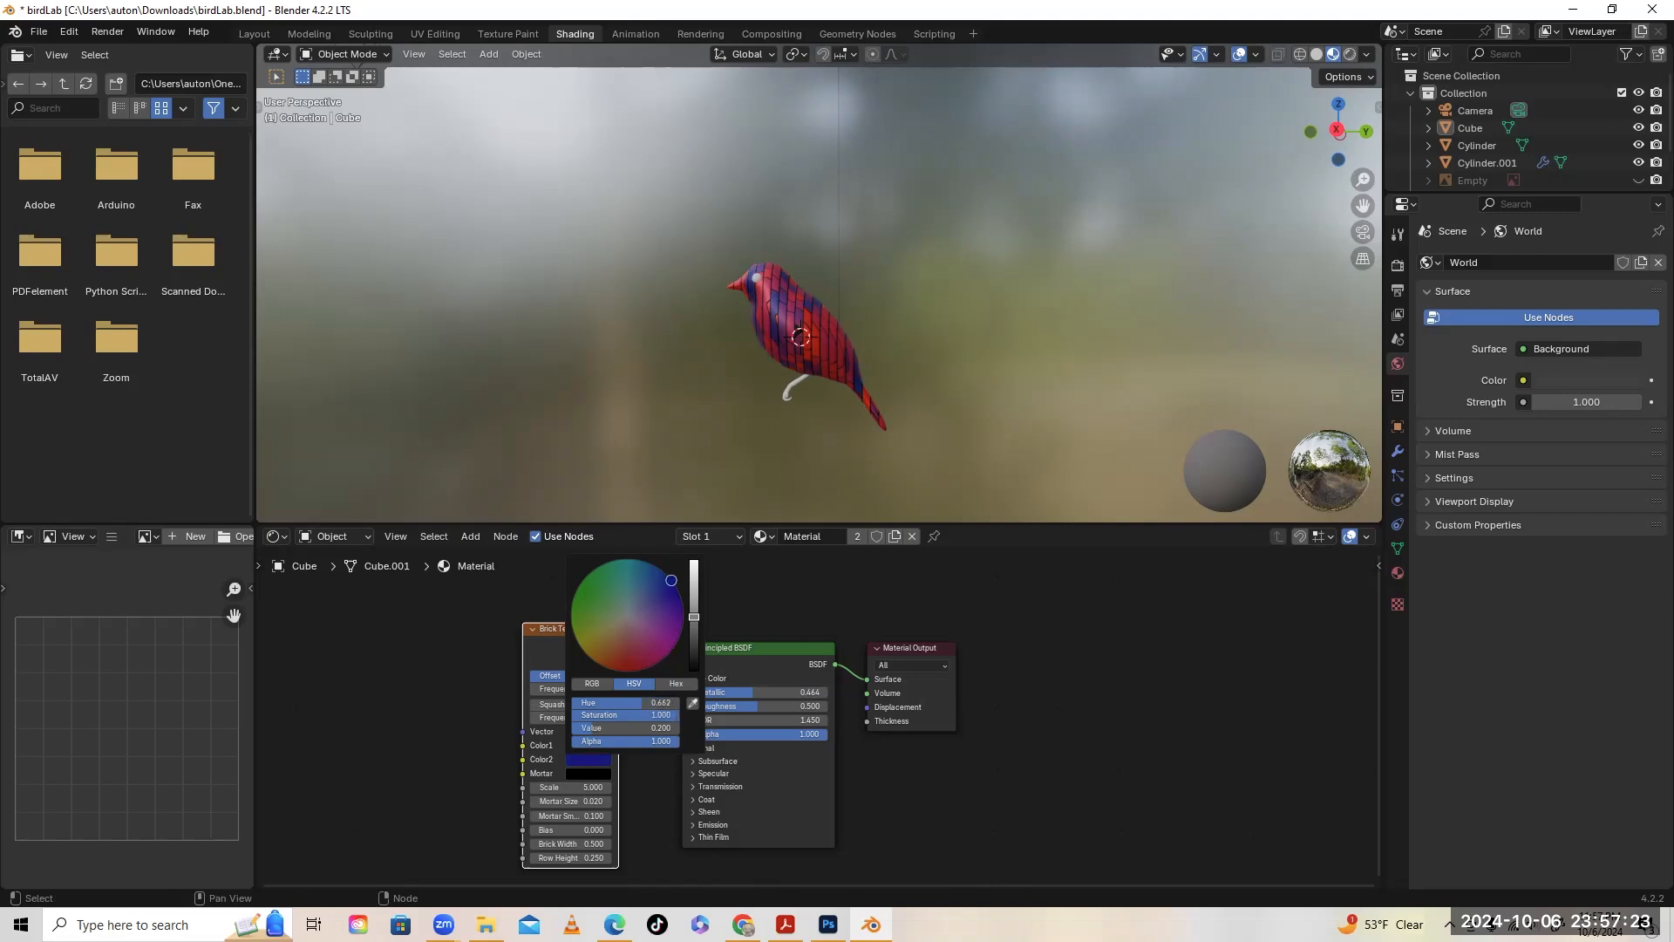
{"action": "left_click", "coordinate": [594, 773]}
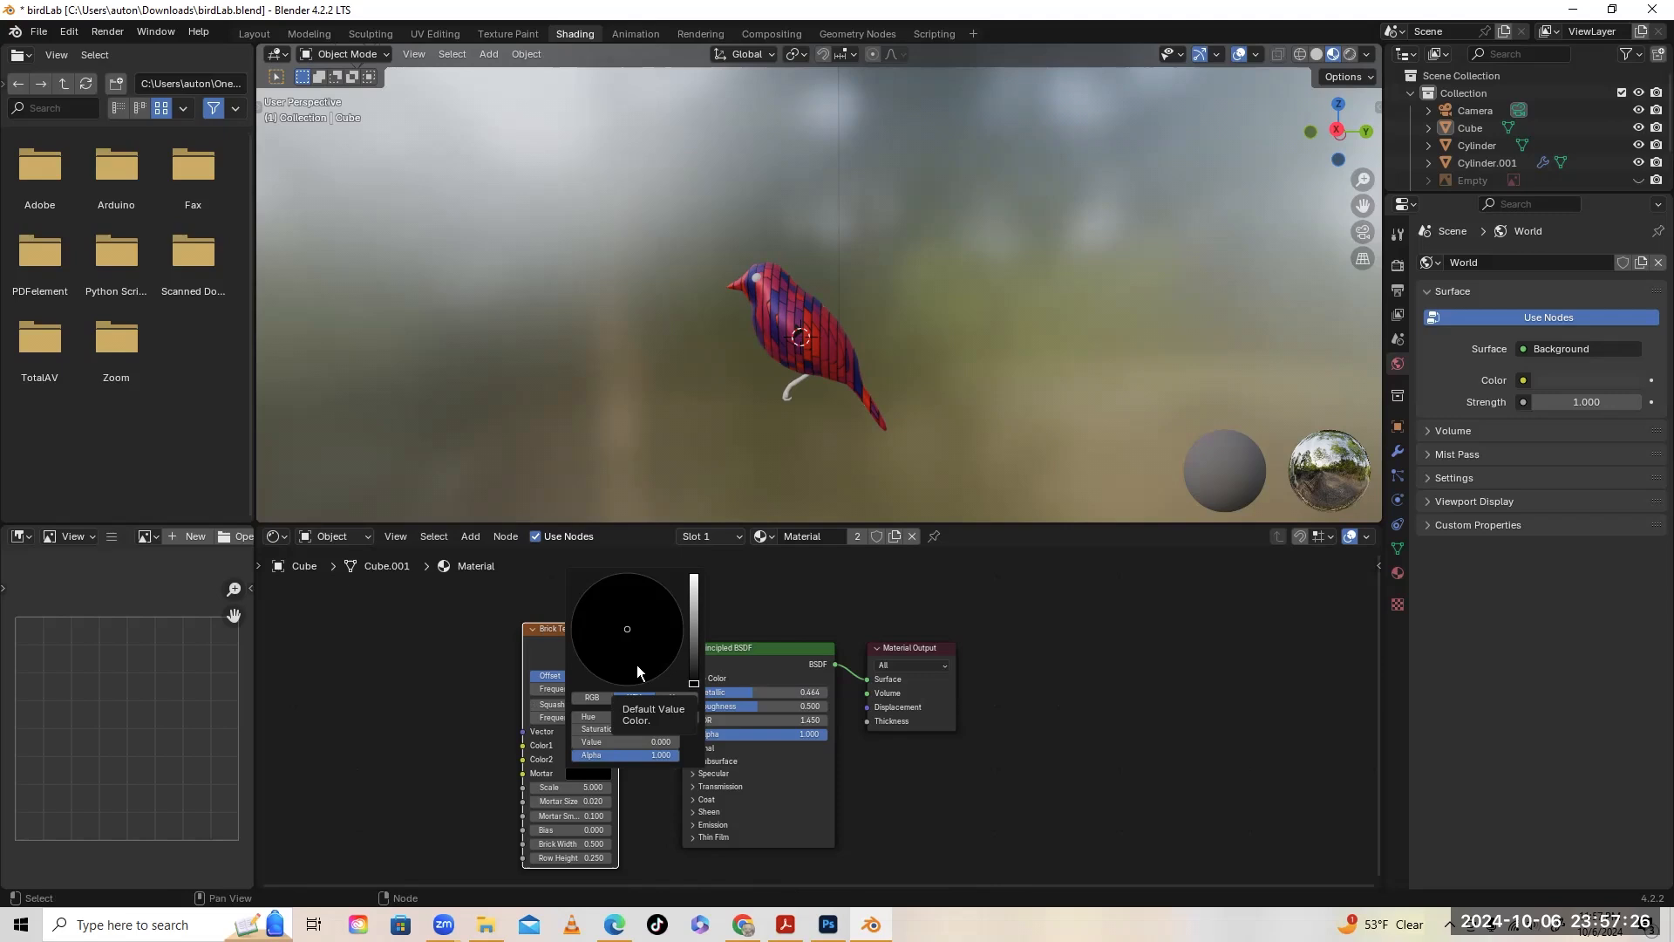
{"action": "left_click", "coordinate": [696, 680]}
{"action": "left_click_drag", "start_coordinate": [694, 681], "coordinate": [694, 575]}
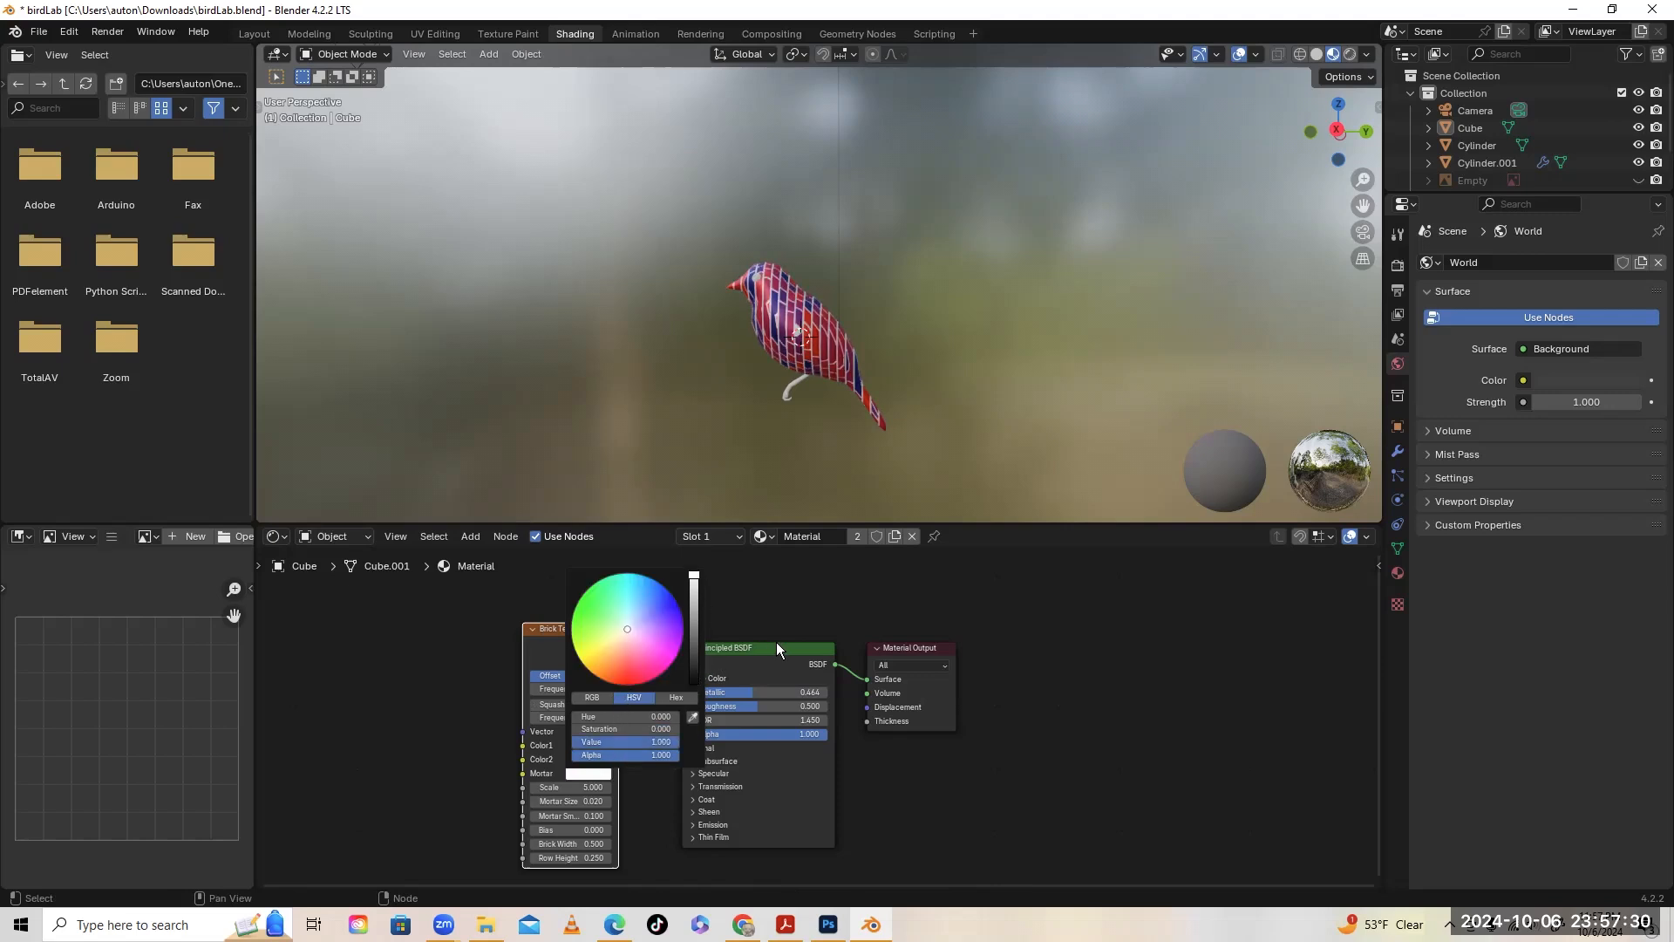
Set the Brick Texture's offset to 0.242, squash to 0, squash frequency to 31, scale to 4.5 and mortar size to 0
{"action": "left_click_drag", "start_coordinate": [577, 718], "coordinate": [563, 718]}
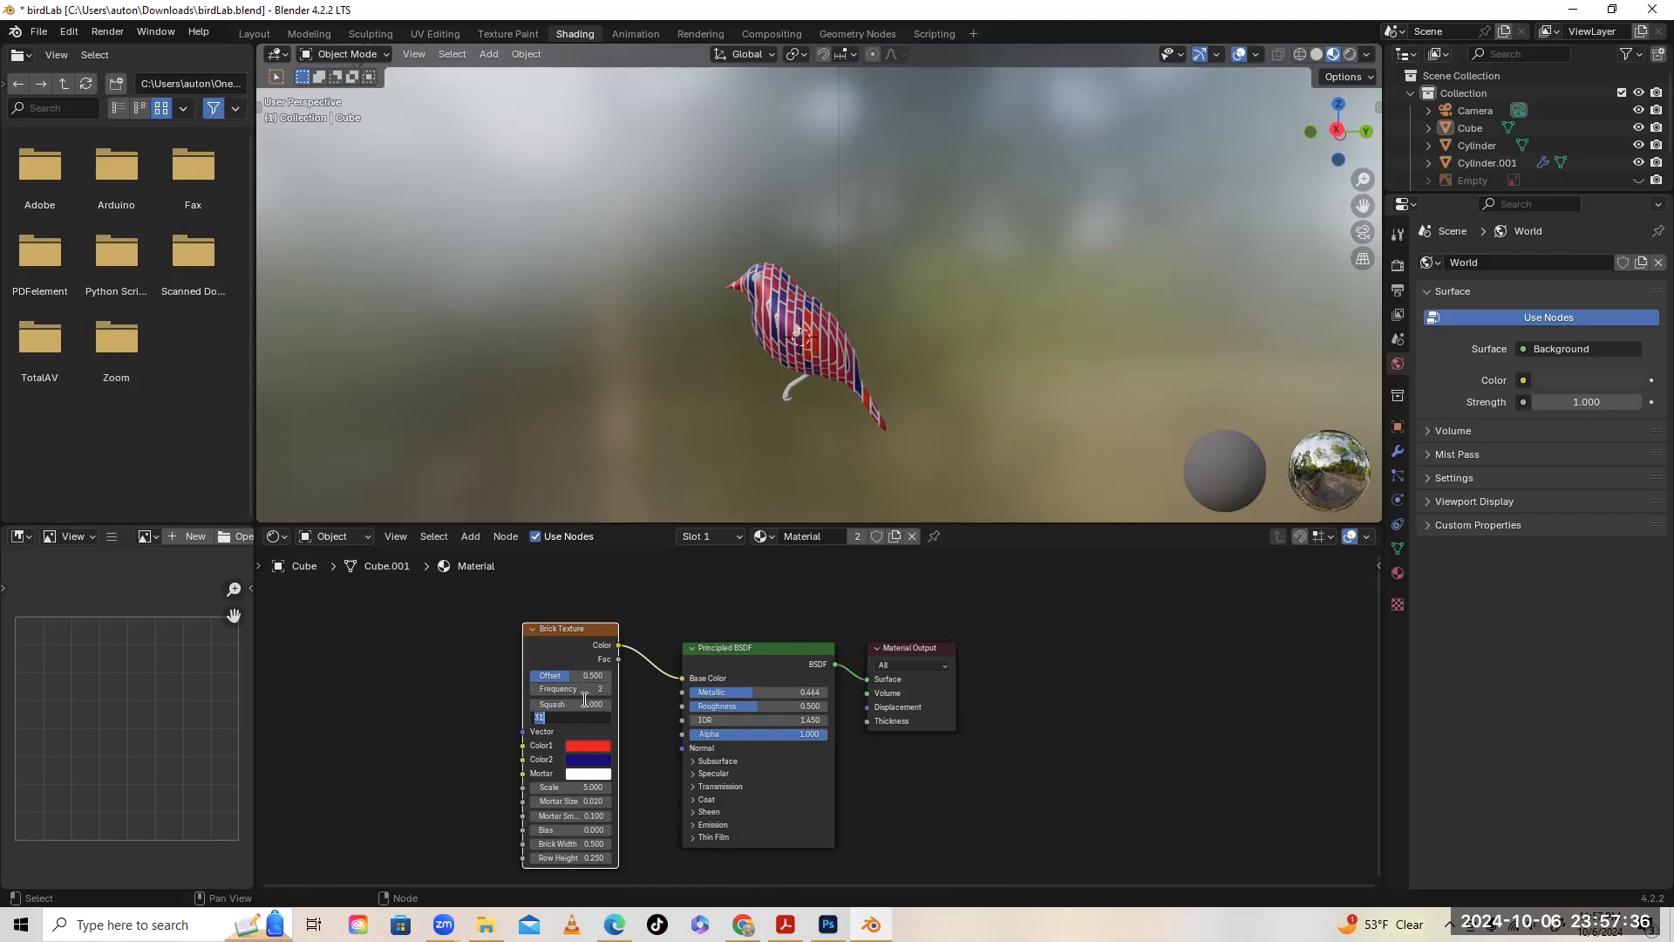
{"action": "left_click_drag", "start_coordinate": [576, 705], "coordinate": [551, 677]}
{"action": "mouse_move", "coordinate": [580, 787]}
{"action": "left_mouse_down"}
{"action": "mouse_move", "coordinate": [610, 787]}
{"action": "mouse_move", "coordinate": [551, 787]}
{"action": "mouse_move", "coordinate": [584, 787]}
{"action": "mouse_move", "coordinate": [551, 805]}
{"action": "mouse_move", "coordinate": [589, 800]}
{"action": "mouse_move", "coordinate": [563, 801]}
{"action": "left_mouse_up"}
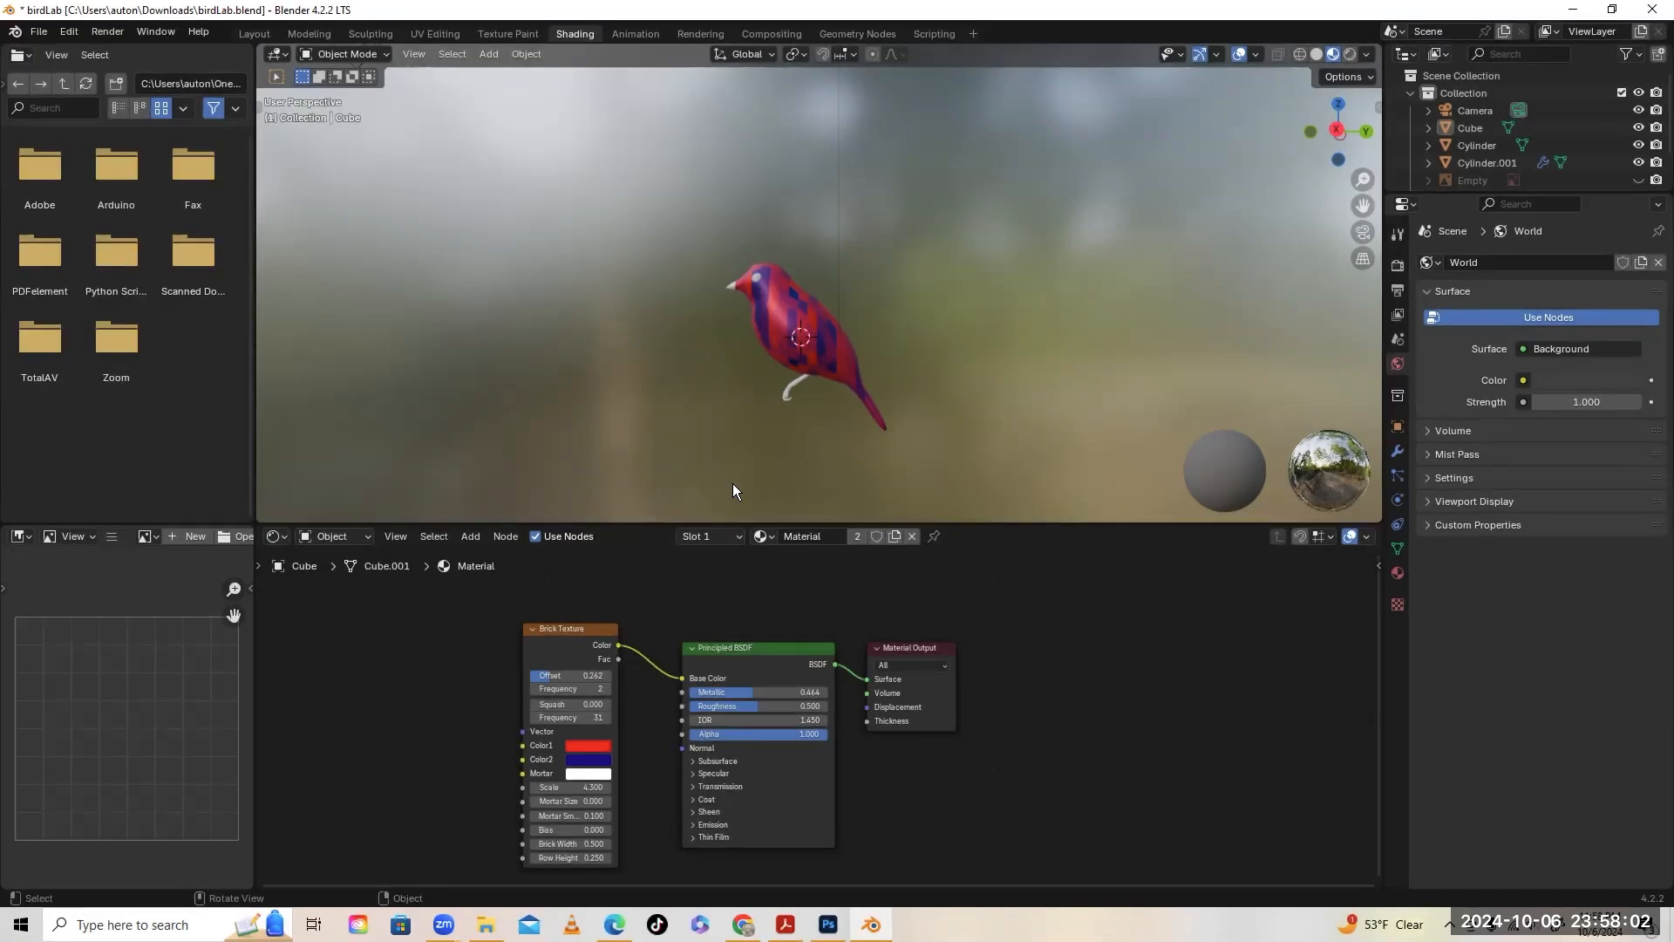
Assign the existing material named Material to the bird's leg object
{"action": "left_click", "coordinate": [766, 537]}
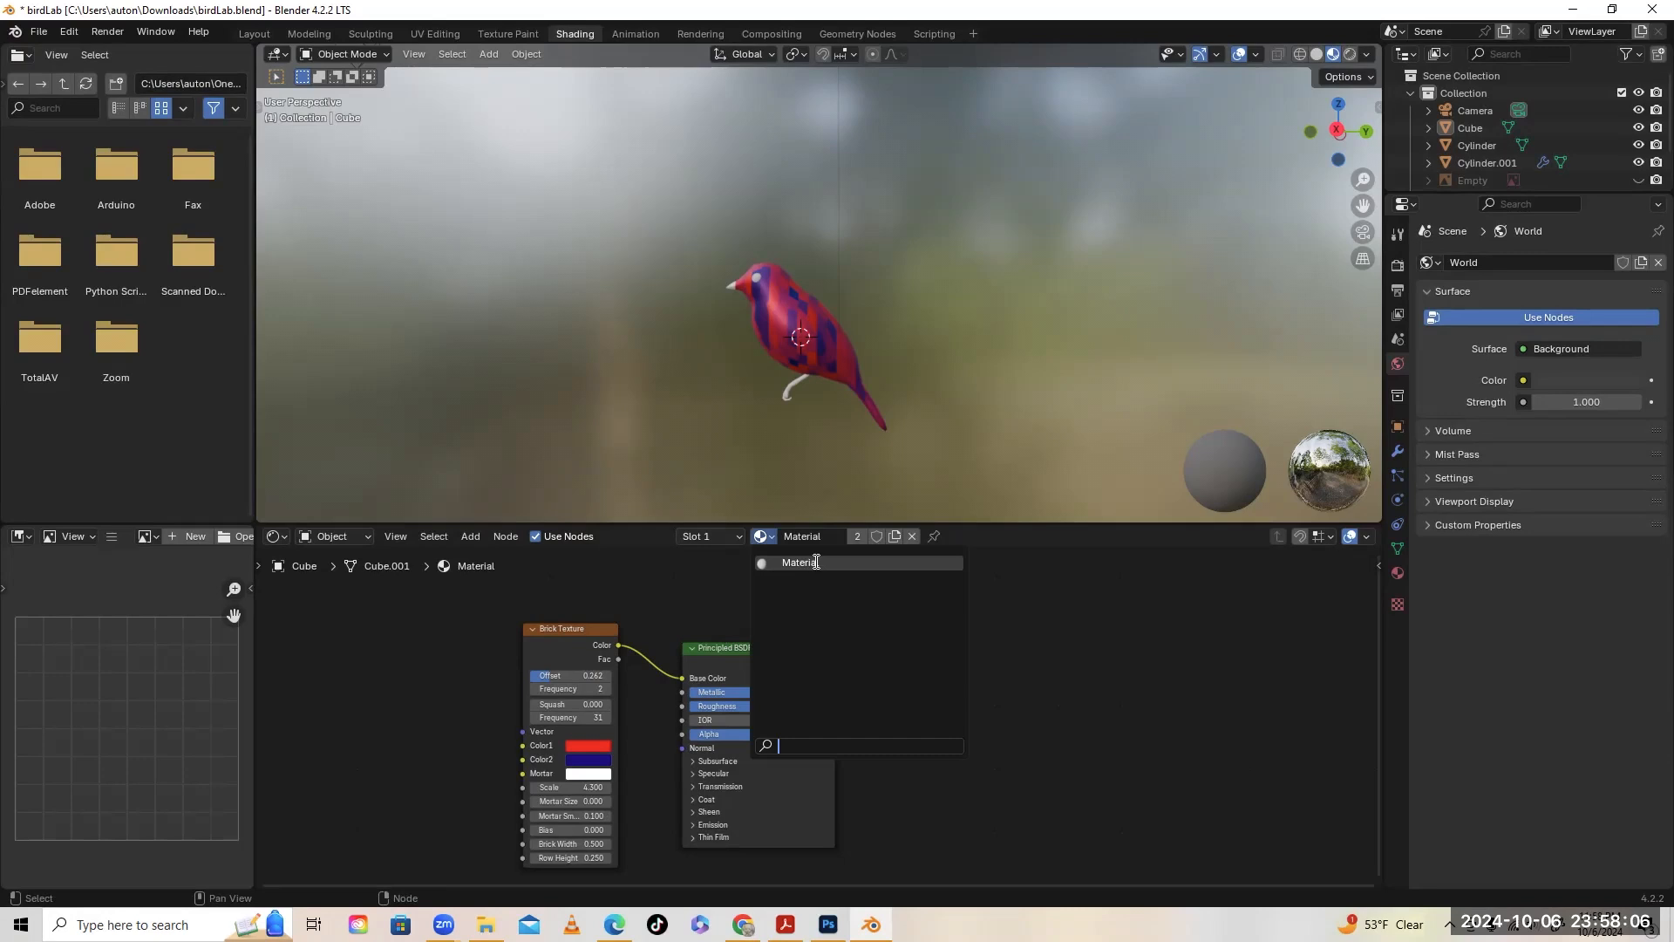
{"action": "left_click", "coordinate": [797, 383]}
{"action": "left_click", "coordinate": [768, 537]}
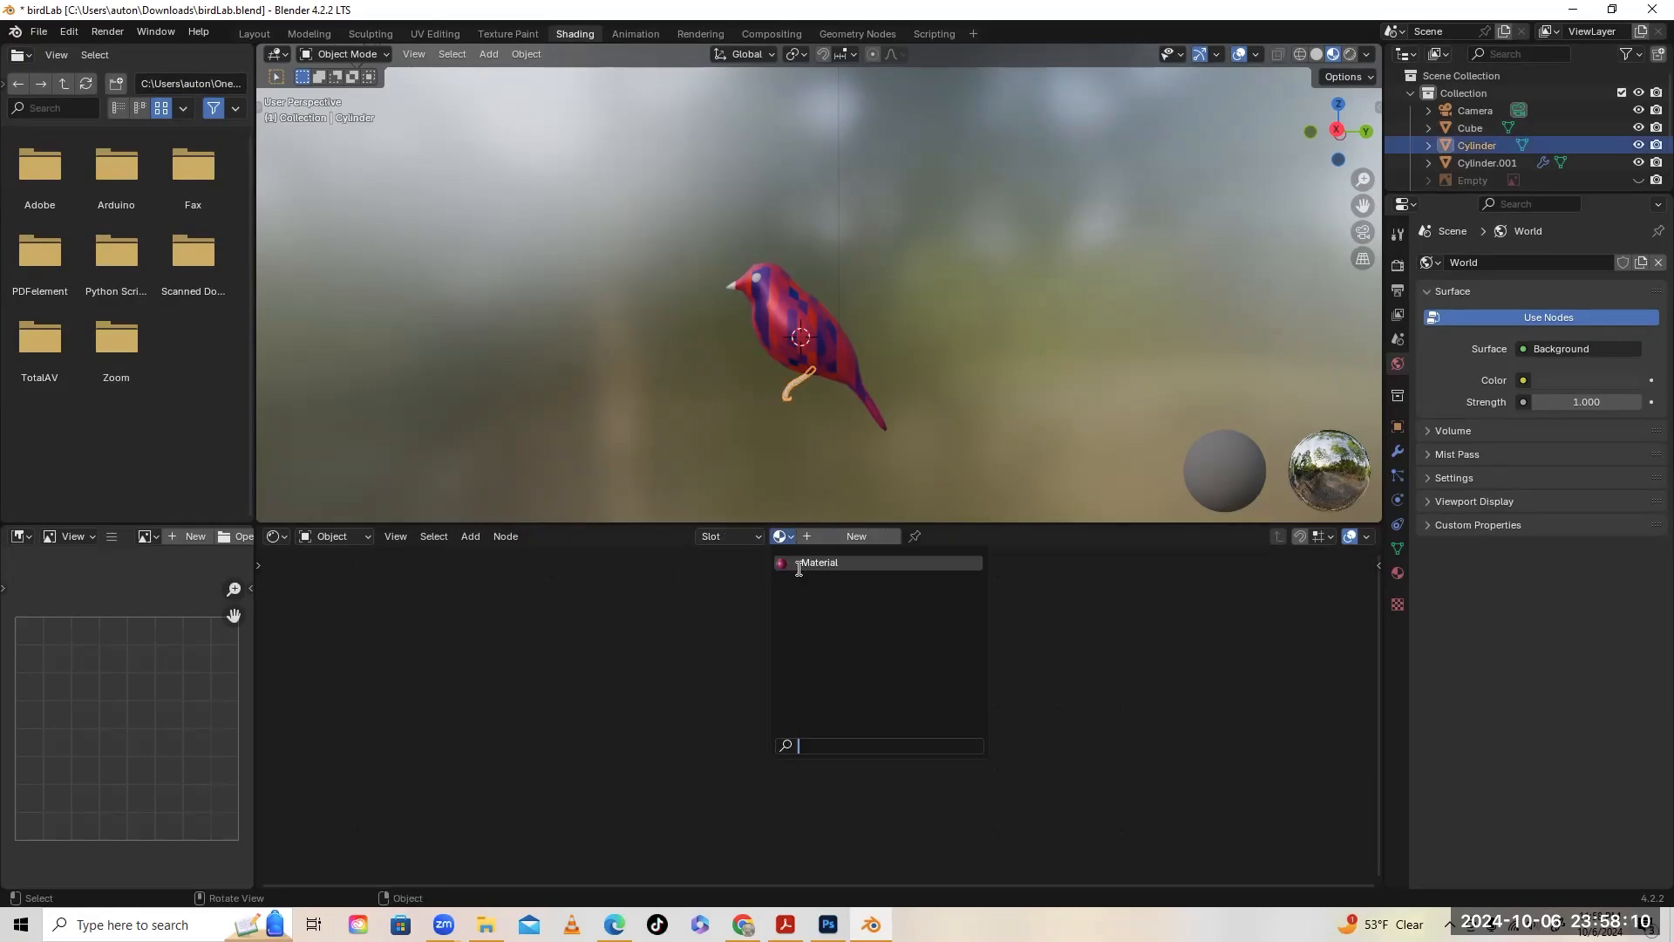
{"action": "left_click", "coordinate": [797, 563]}
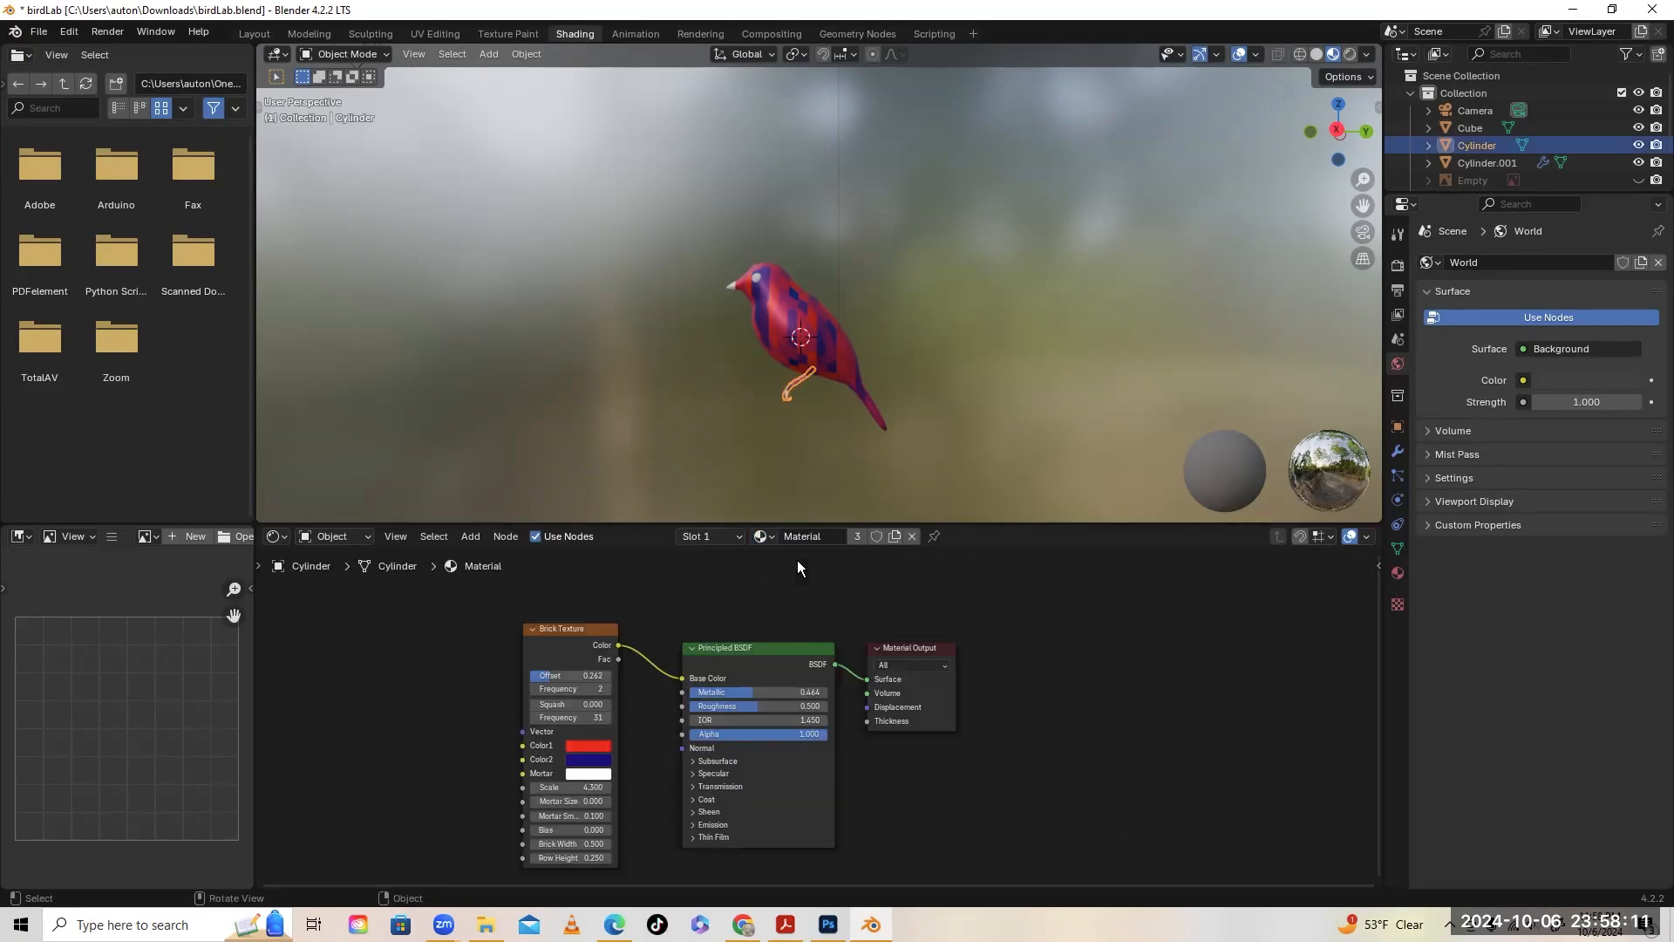
{"action": "left_click", "coordinate": [843, 405]}
Assign the existing material named Material to the bird's eye sphere
{"action": "middle_click_drag", "start_coordinate": [790, 389], "coordinate": [760, 312]}
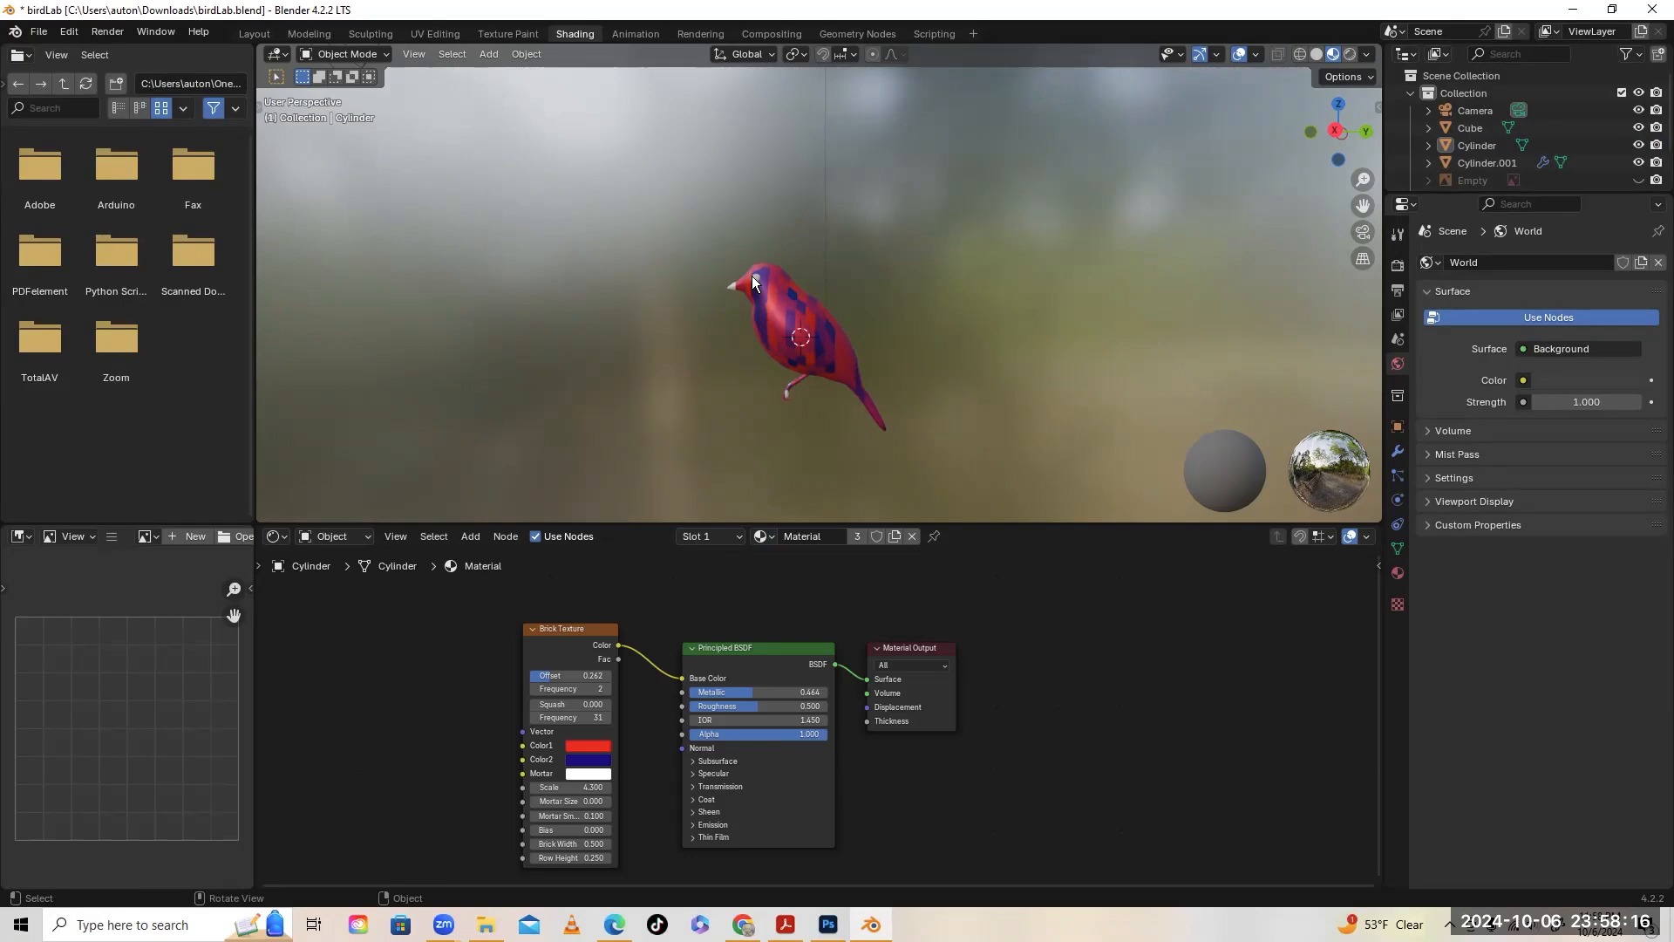
{"action": "left_click", "coordinate": [752, 275]}
{"action": "left_click", "coordinate": [782, 534]}
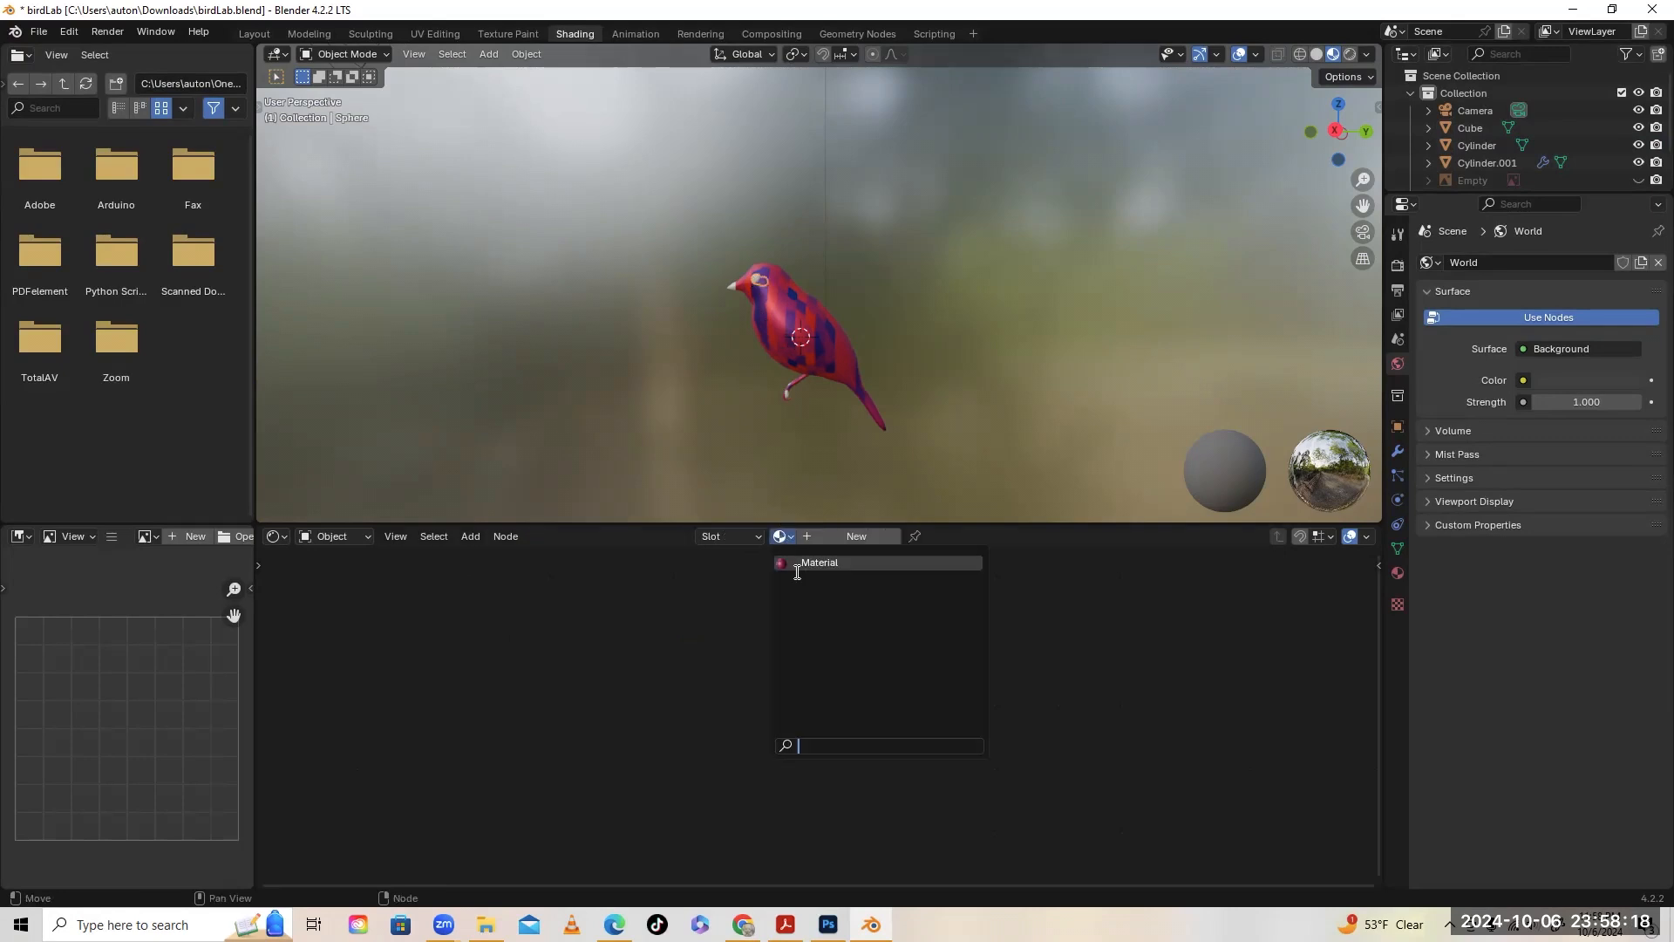
{"action": "left_click", "coordinate": [818, 563]}
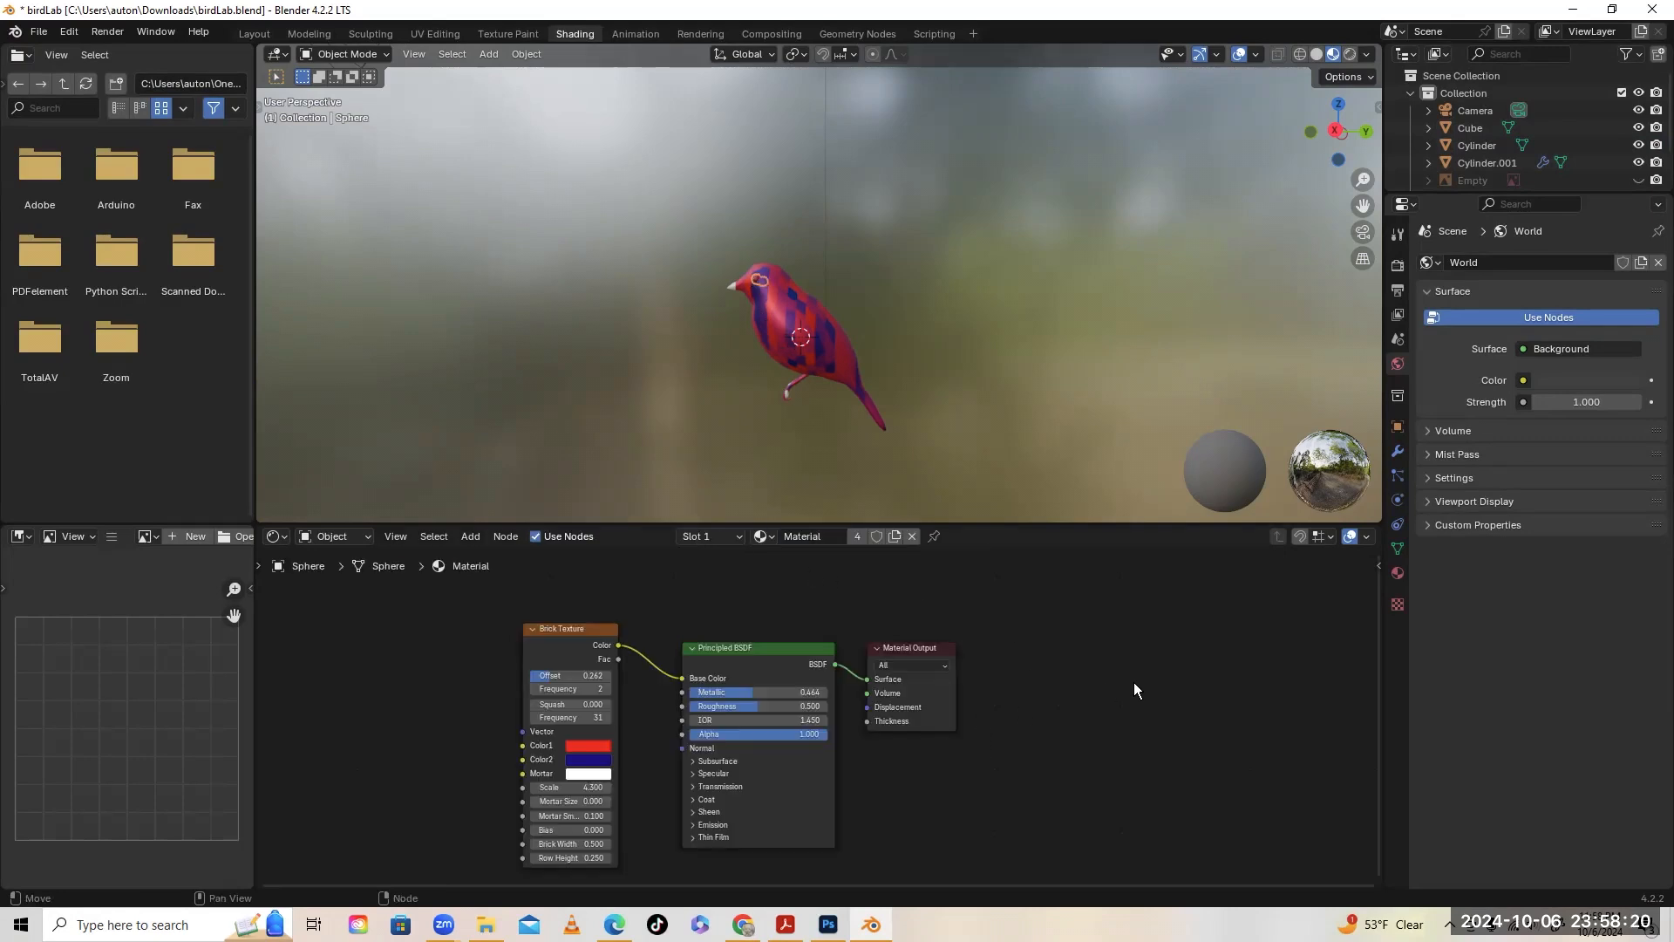
{"action": "left_click", "coordinate": [765, 537]}
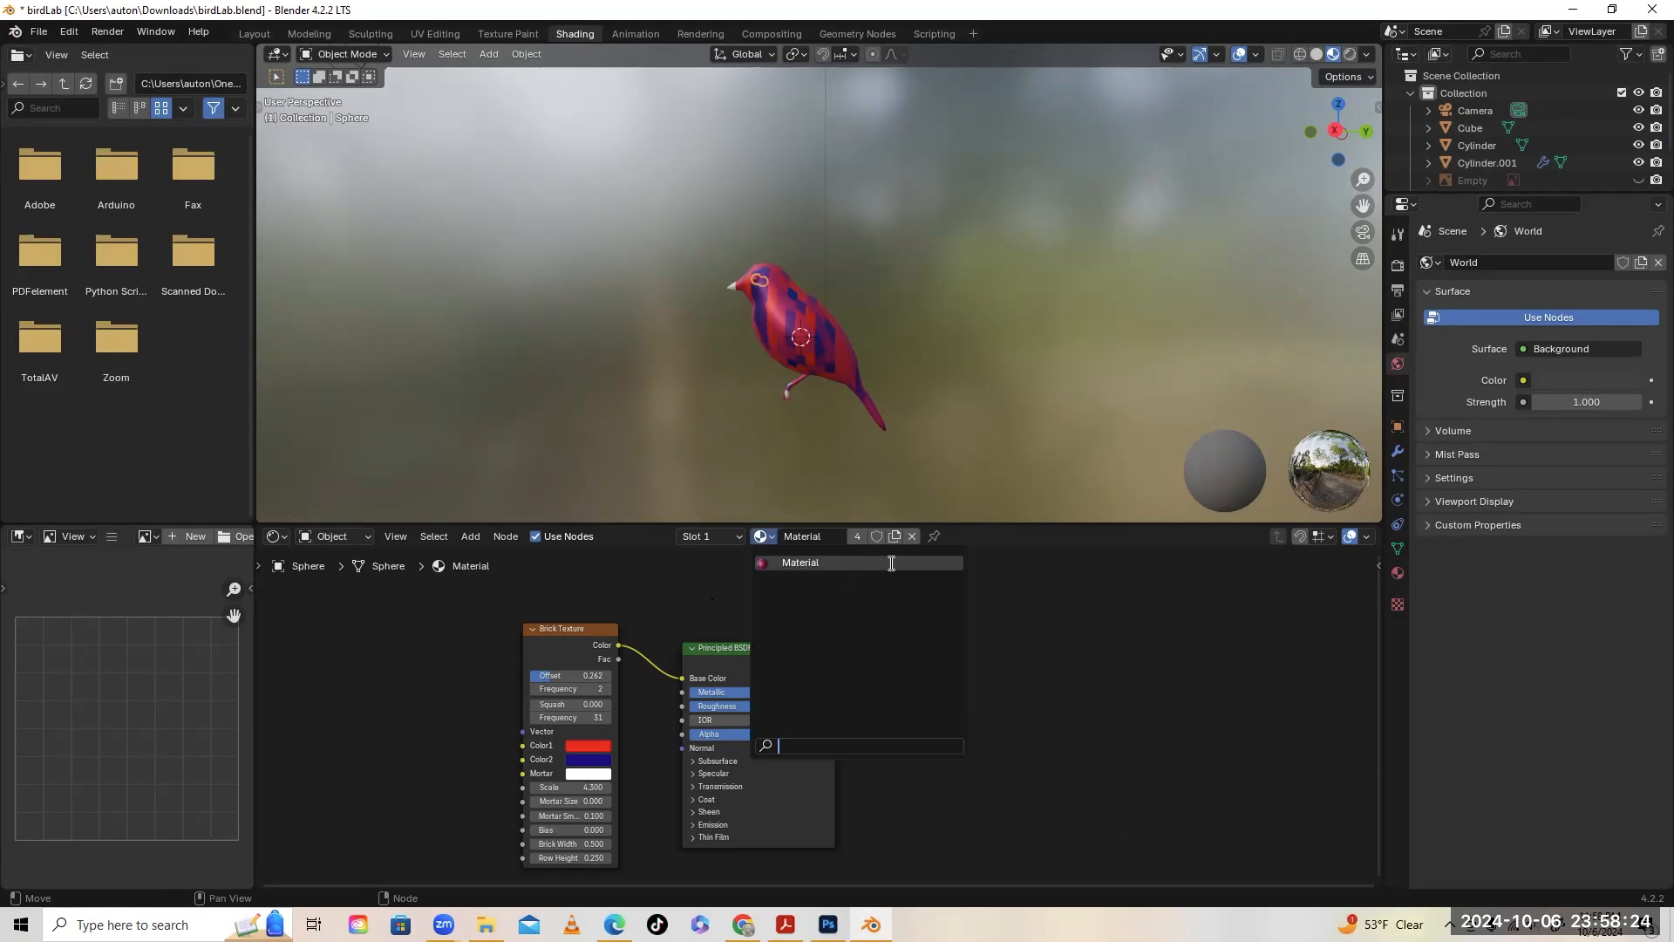
{"action": "left_click", "coordinate": [739, 295]}
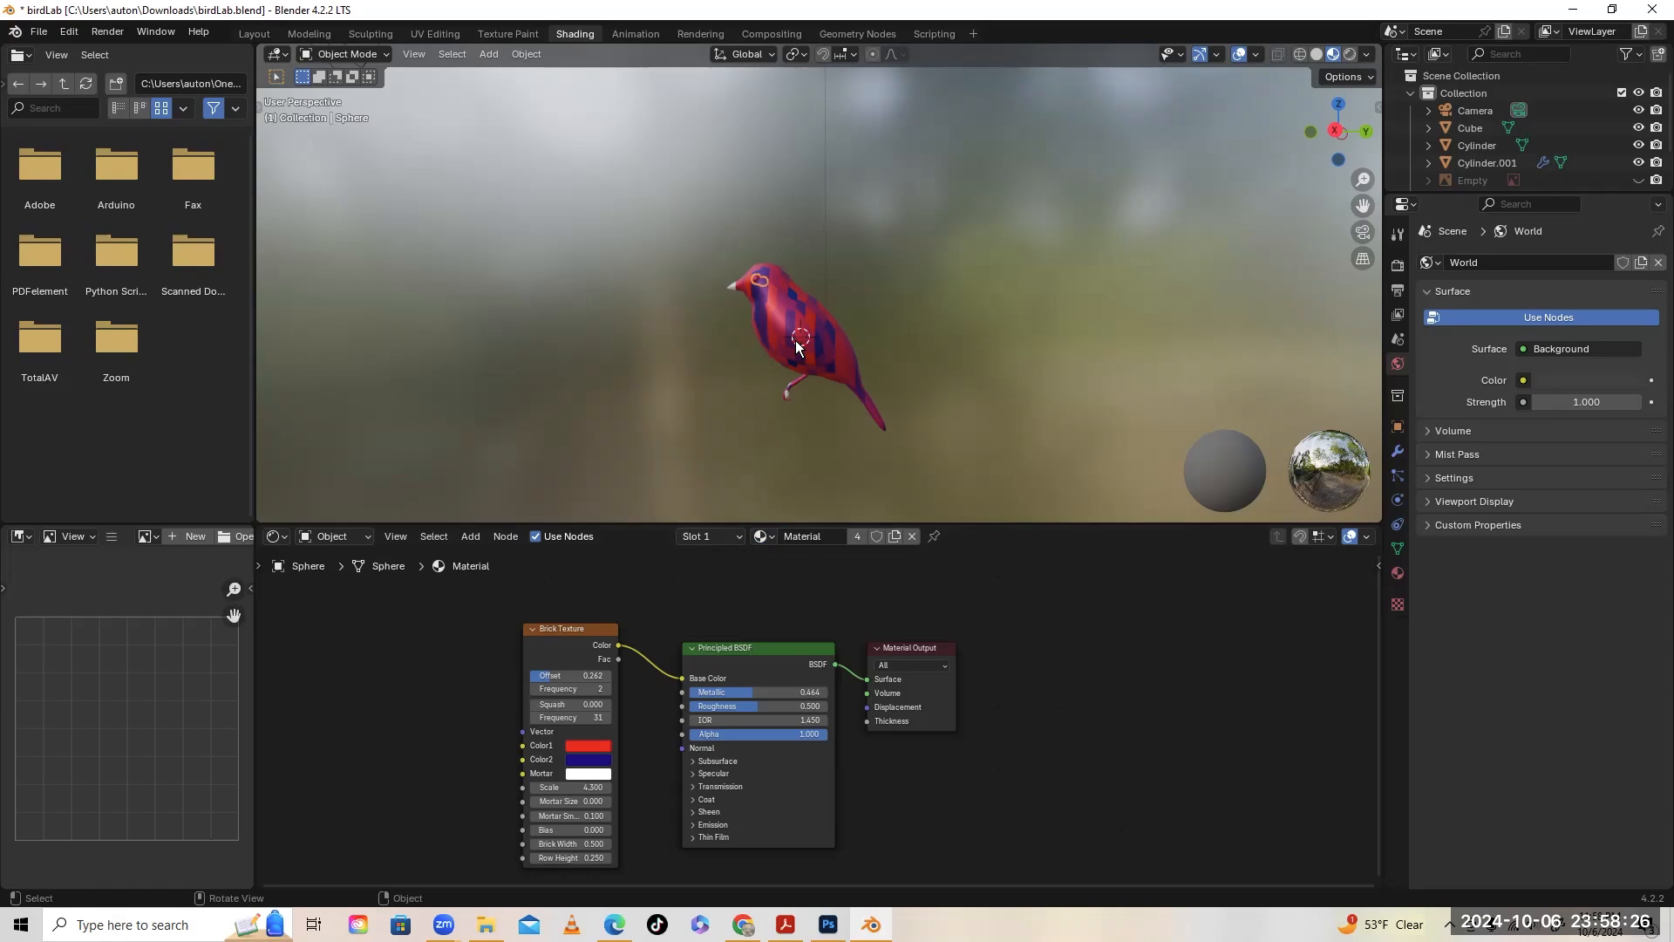
Select the bird's body and give it its own new copy of the shared material
{"action": "left_click", "coordinate": [820, 373]}
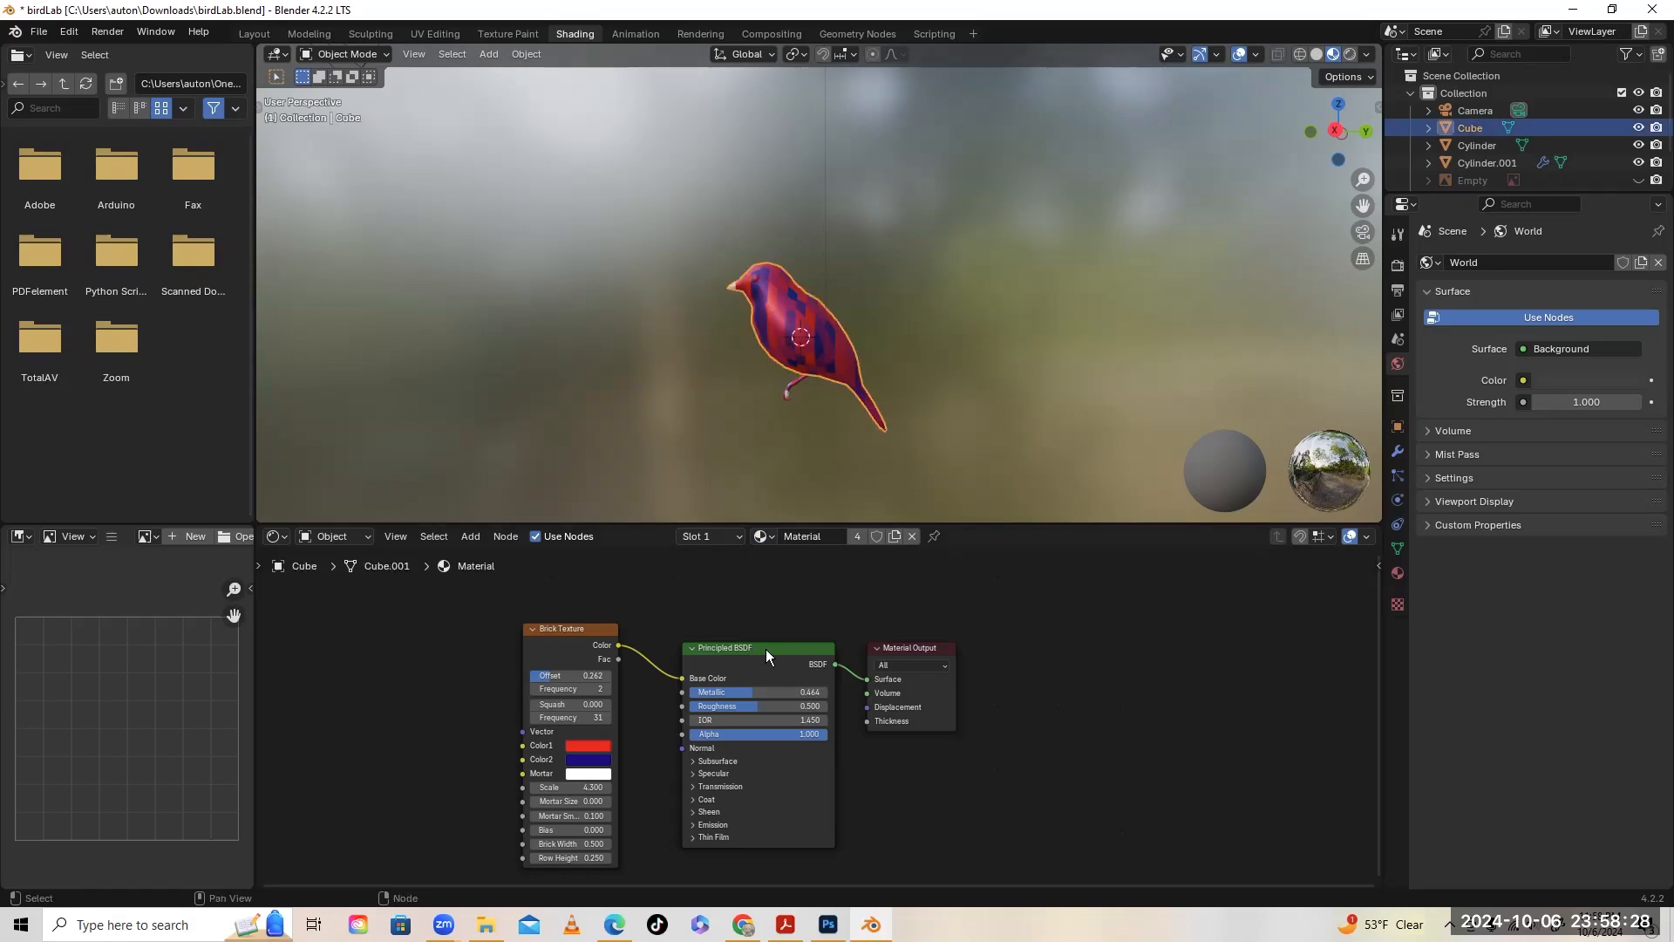
{"action": "left_click", "coordinate": [773, 535]}
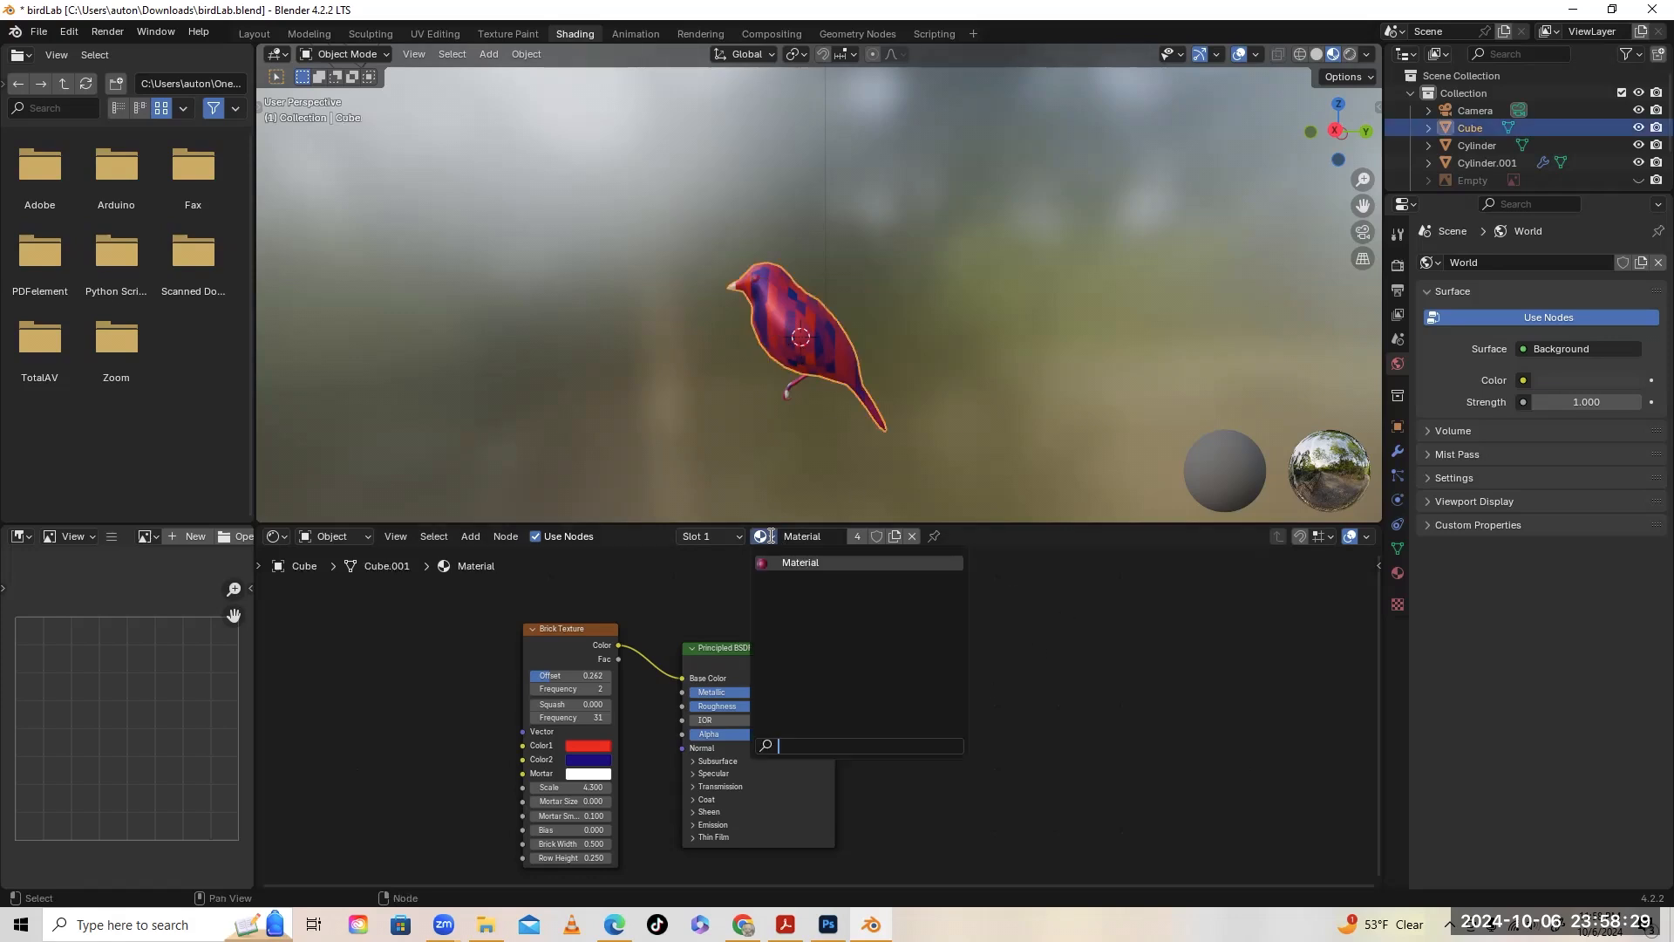
{"action": "left_click", "coordinate": [1086, 618]}
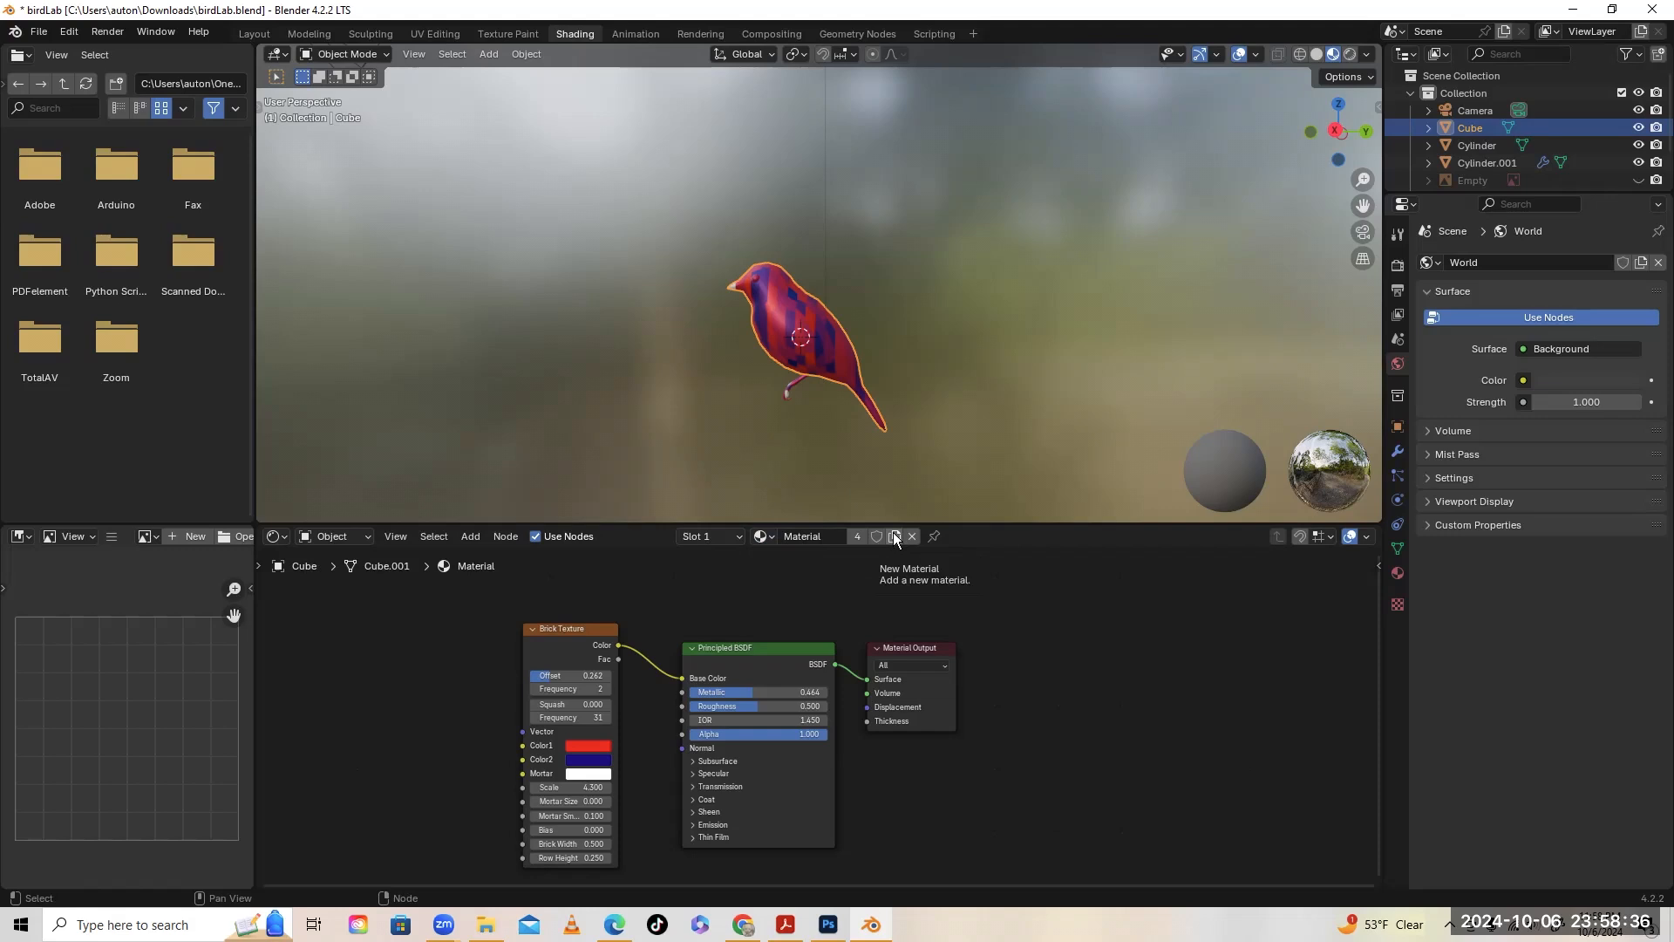
{"action": "left_click", "coordinate": [895, 537]}
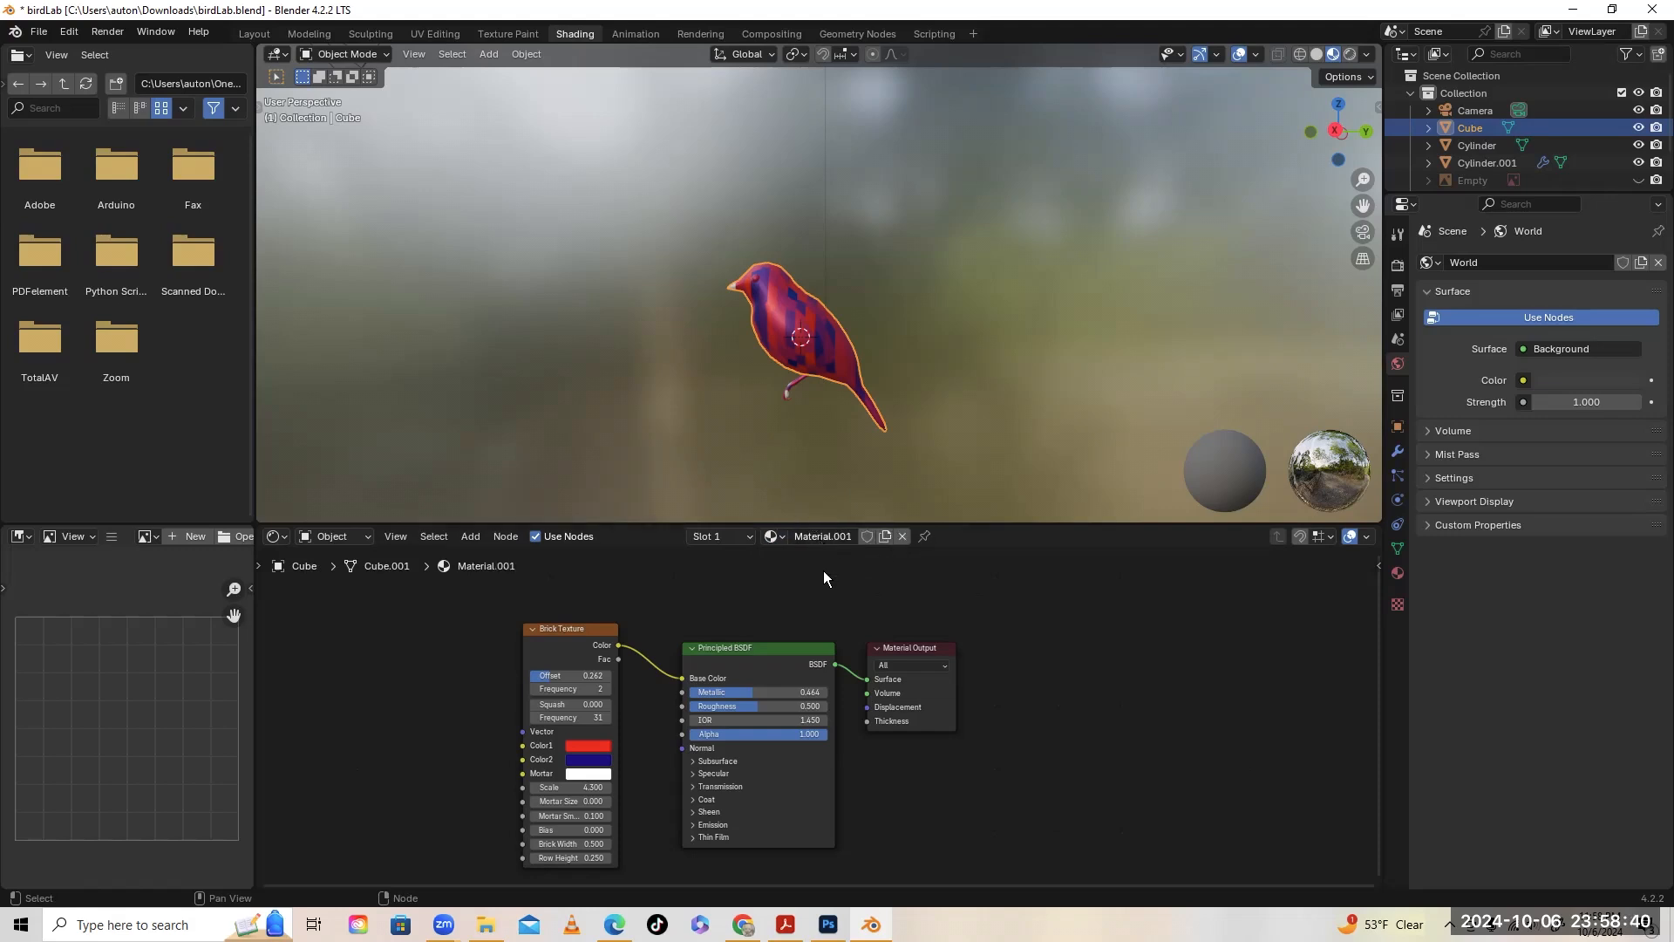
Switch the body's material to Material and back to Material.001 to compare the two
{"action": "left_click", "coordinate": [772, 536]}
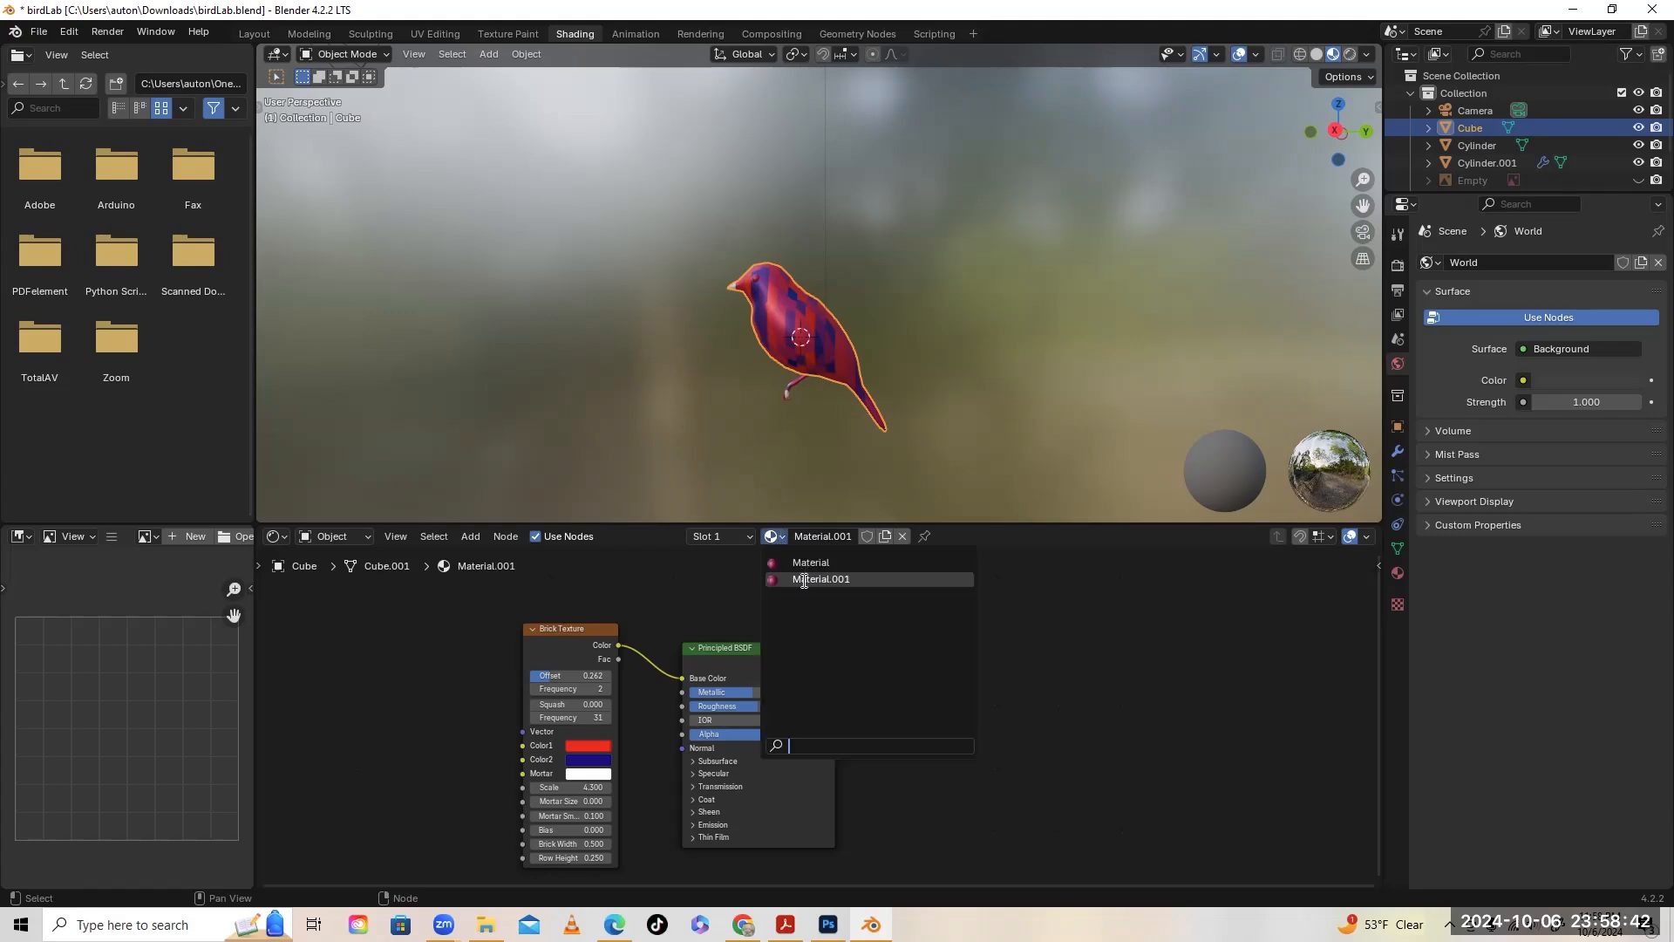
{"action": "left_click", "coordinate": [813, 560]}
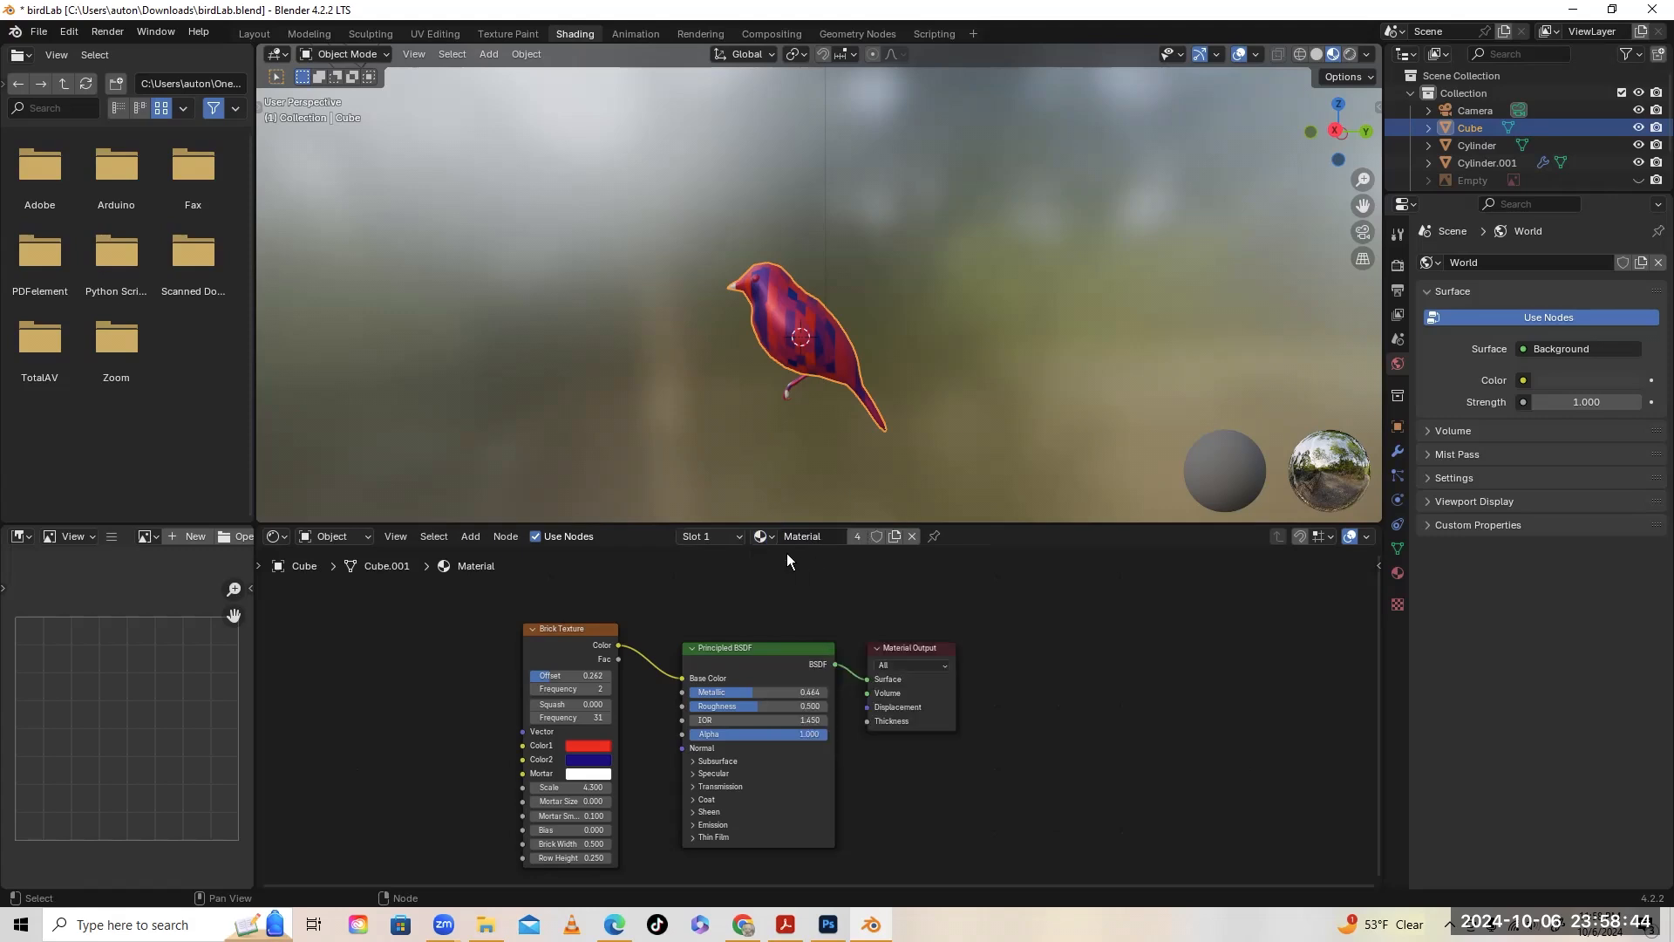
{"action": "left_click", "coordinate": [762, 537]}
{"action": "left_click", "coordinate": [788, 578]}
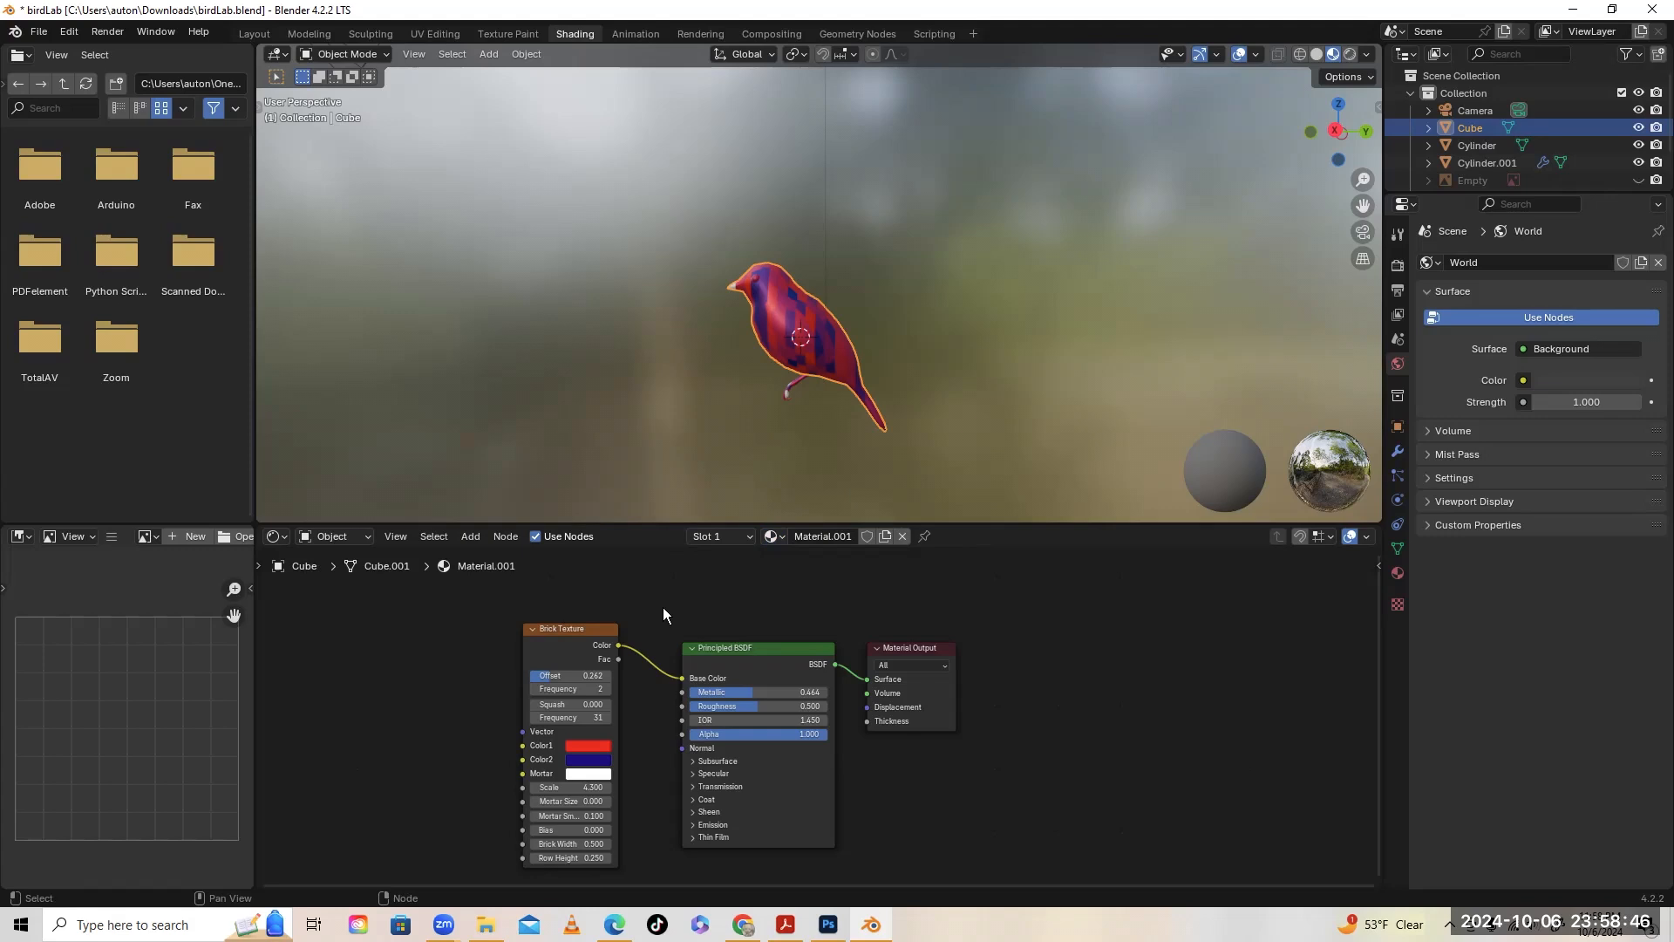
Delete the Brick Texture node from the body's Material.001
{"action": "left_click", "coordinate": [595, 630]}
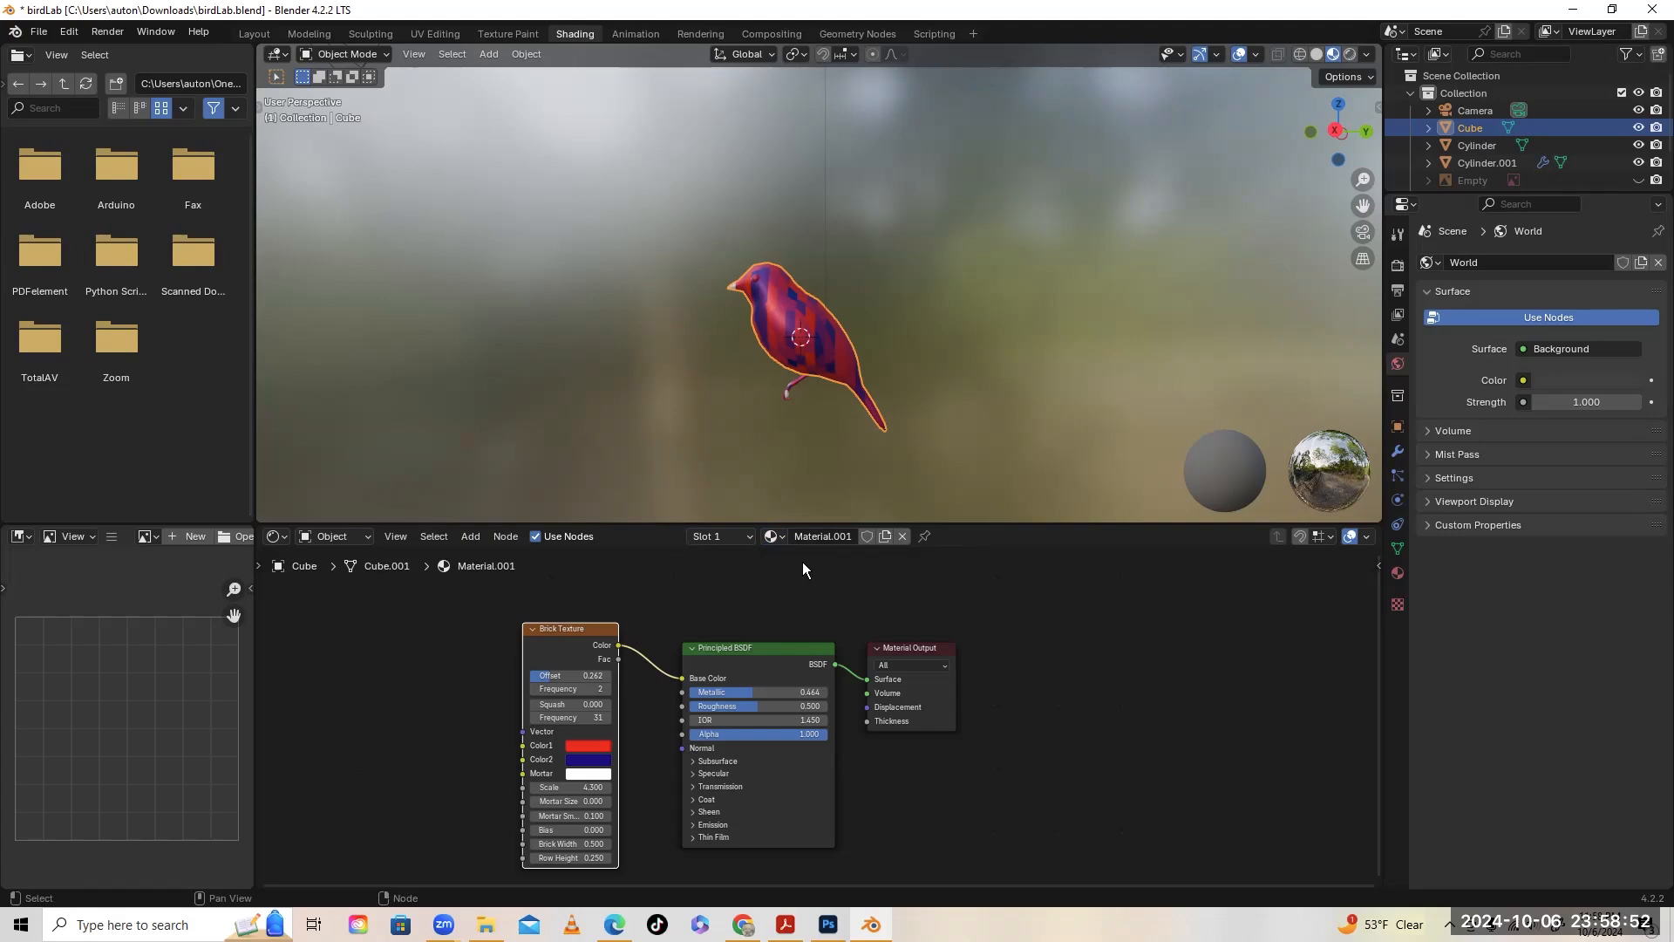
{"action": "key", "text": "Delete"}
{"action": "scroll", "coordinate": [945, 666], "scroll_direction": "up", "scroll_amount": 2}
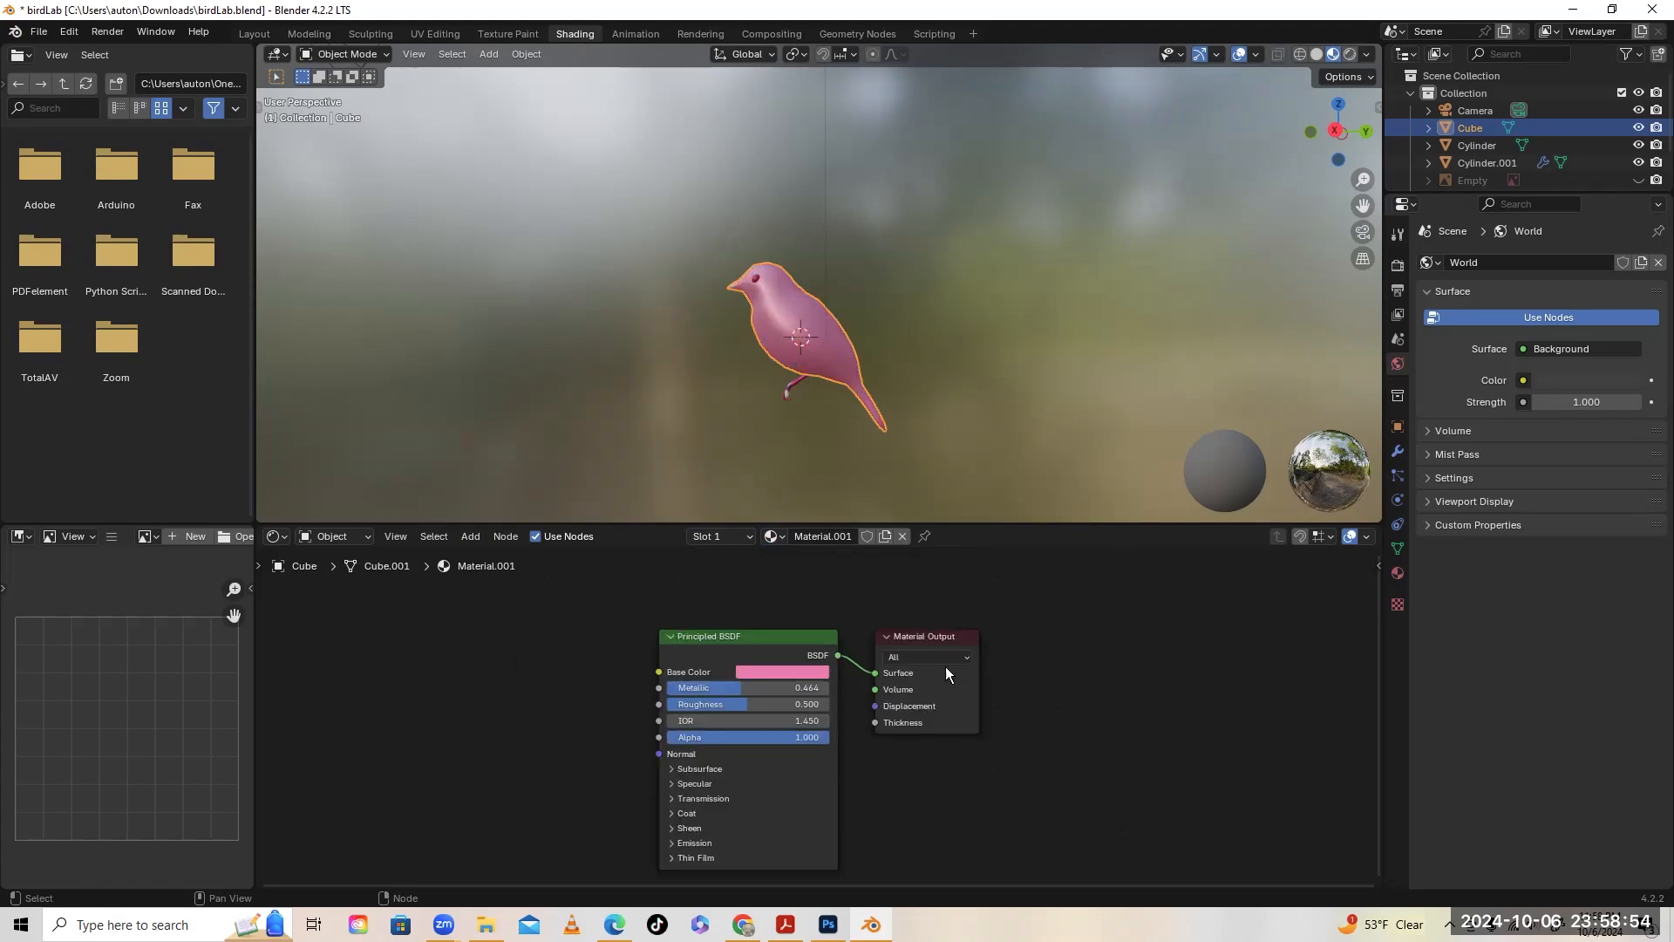
{"action": "left_click", "coordinate": [766, 669]}
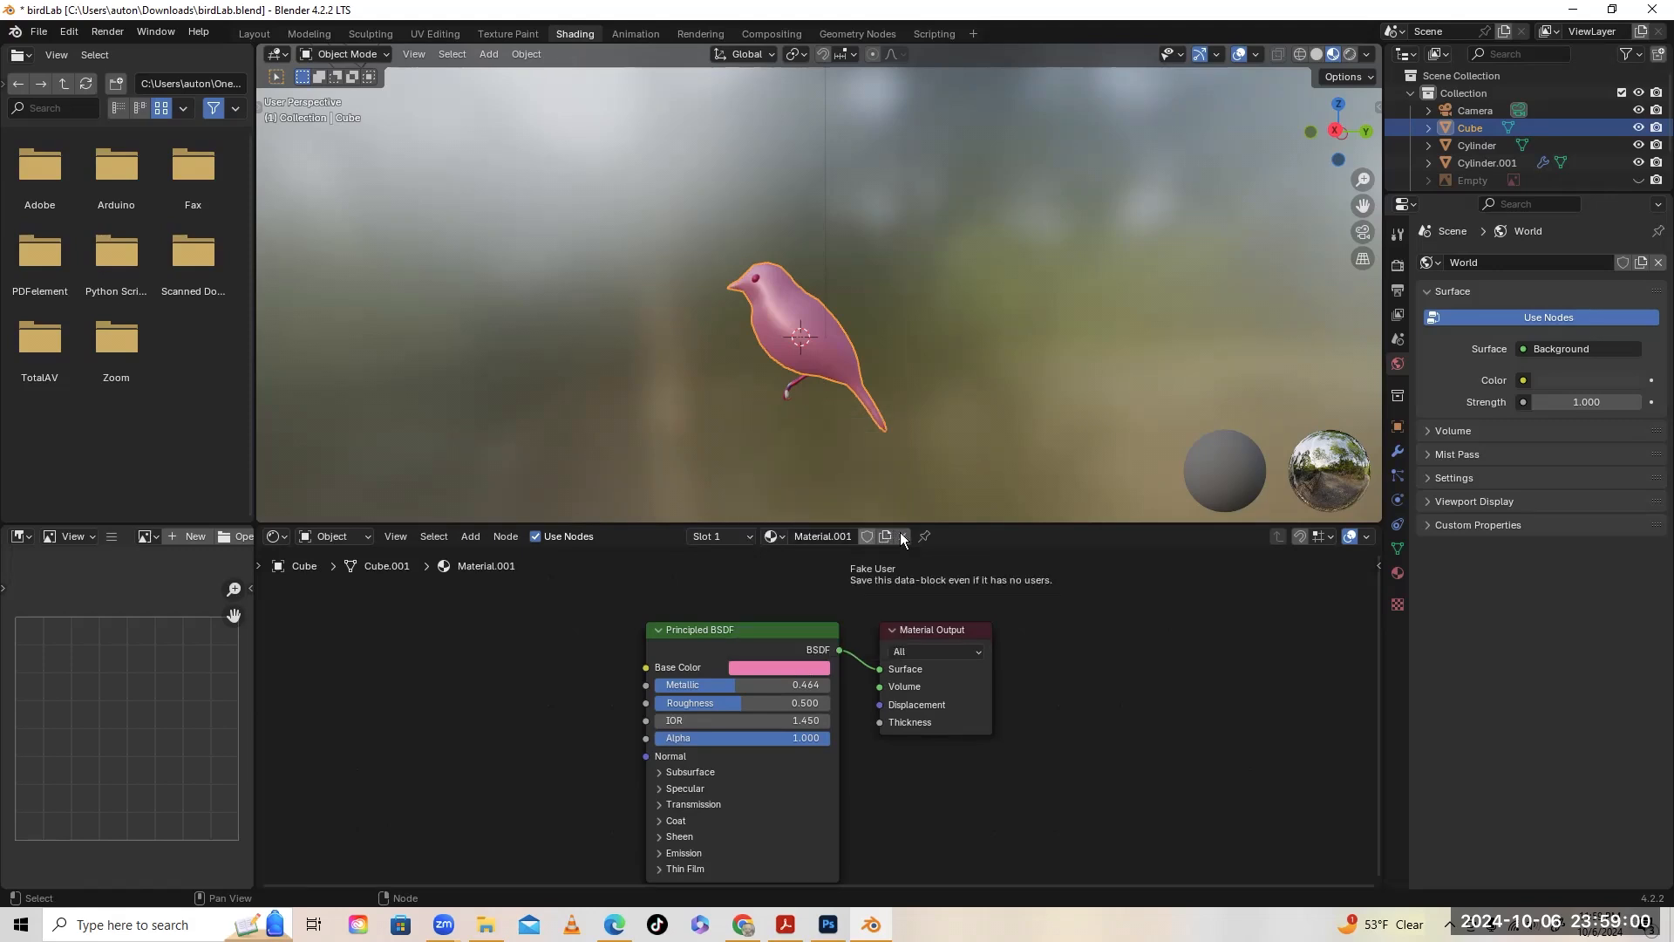
Unlink Material.001 from the bird's body and assign it again from the existing materials
{"action": "left_click", "coordinate": [903, 537]}
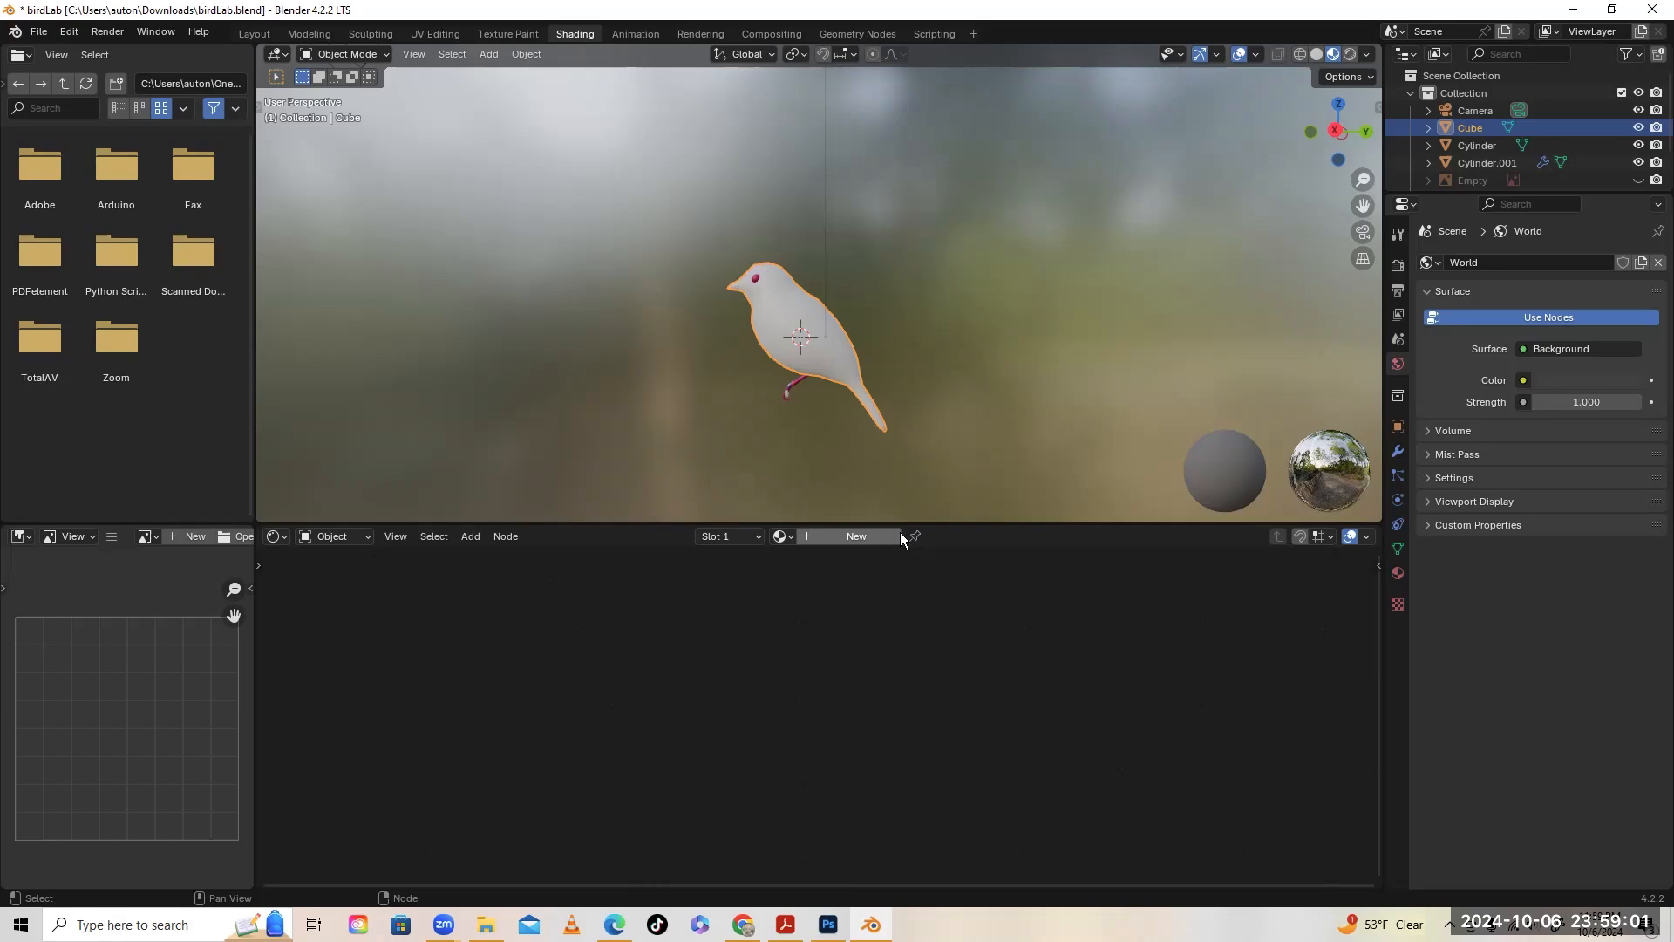
{"action": "left_click", "coordinate": [790, 531]}
{"action": "left_click", "coordinate": [822, 579]}
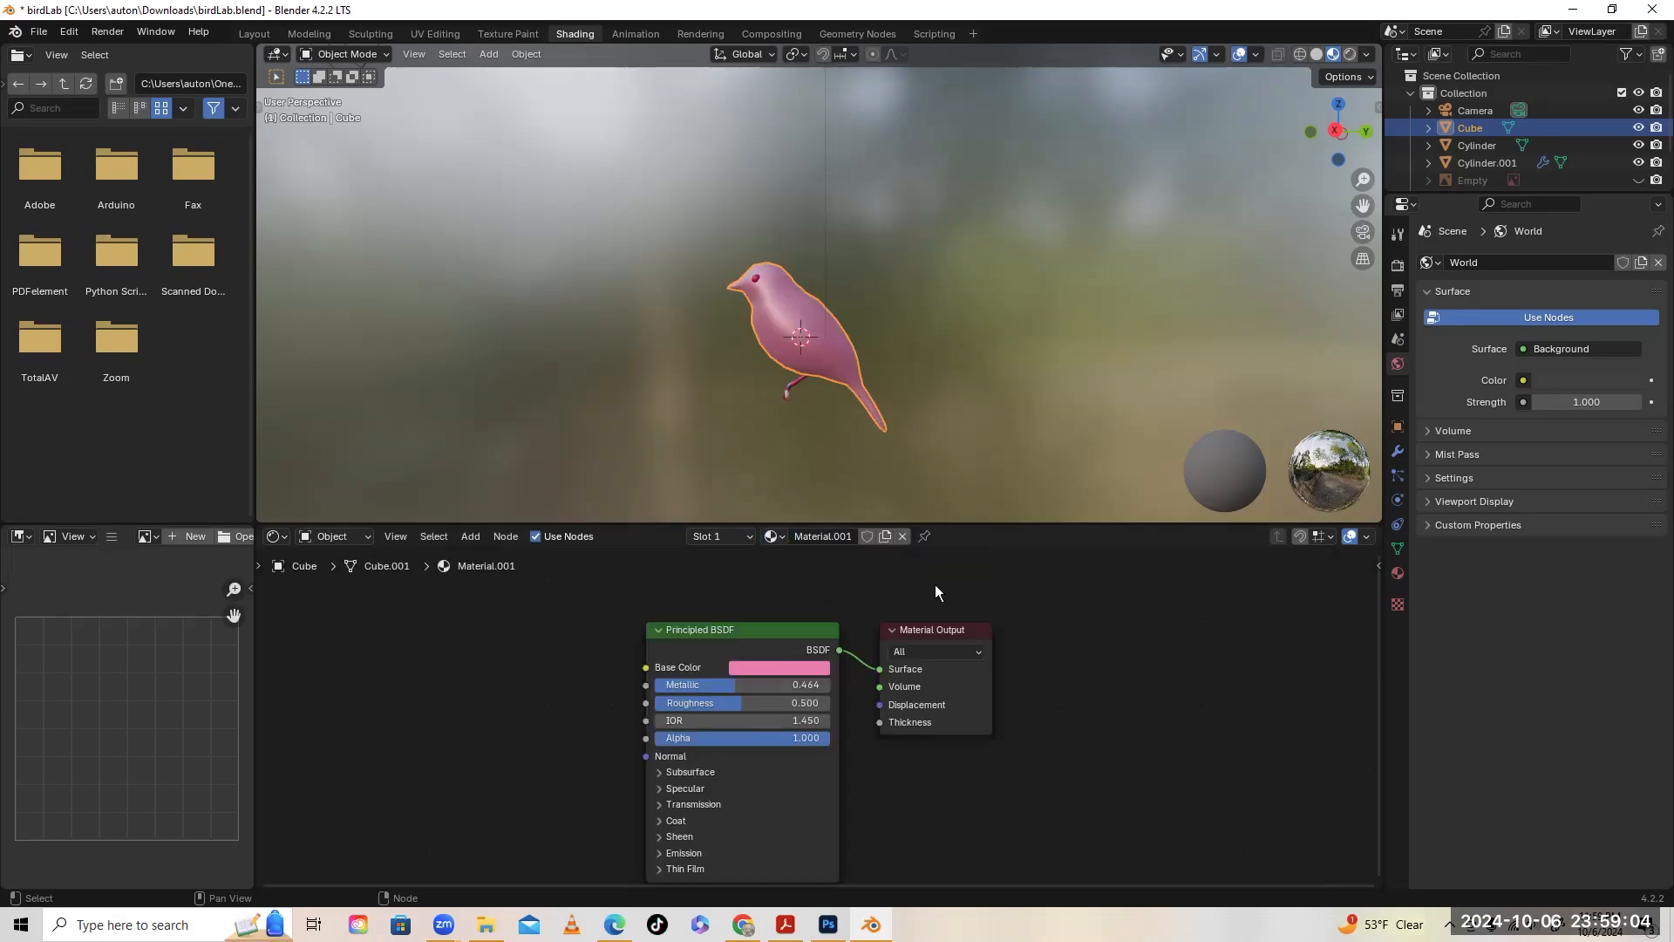
Try a Metallic value of 1 on the body material's Principled BSDF
{"action": "left_click", "coordinate": [759, 680]}
{"action": "type", "text": "1"}
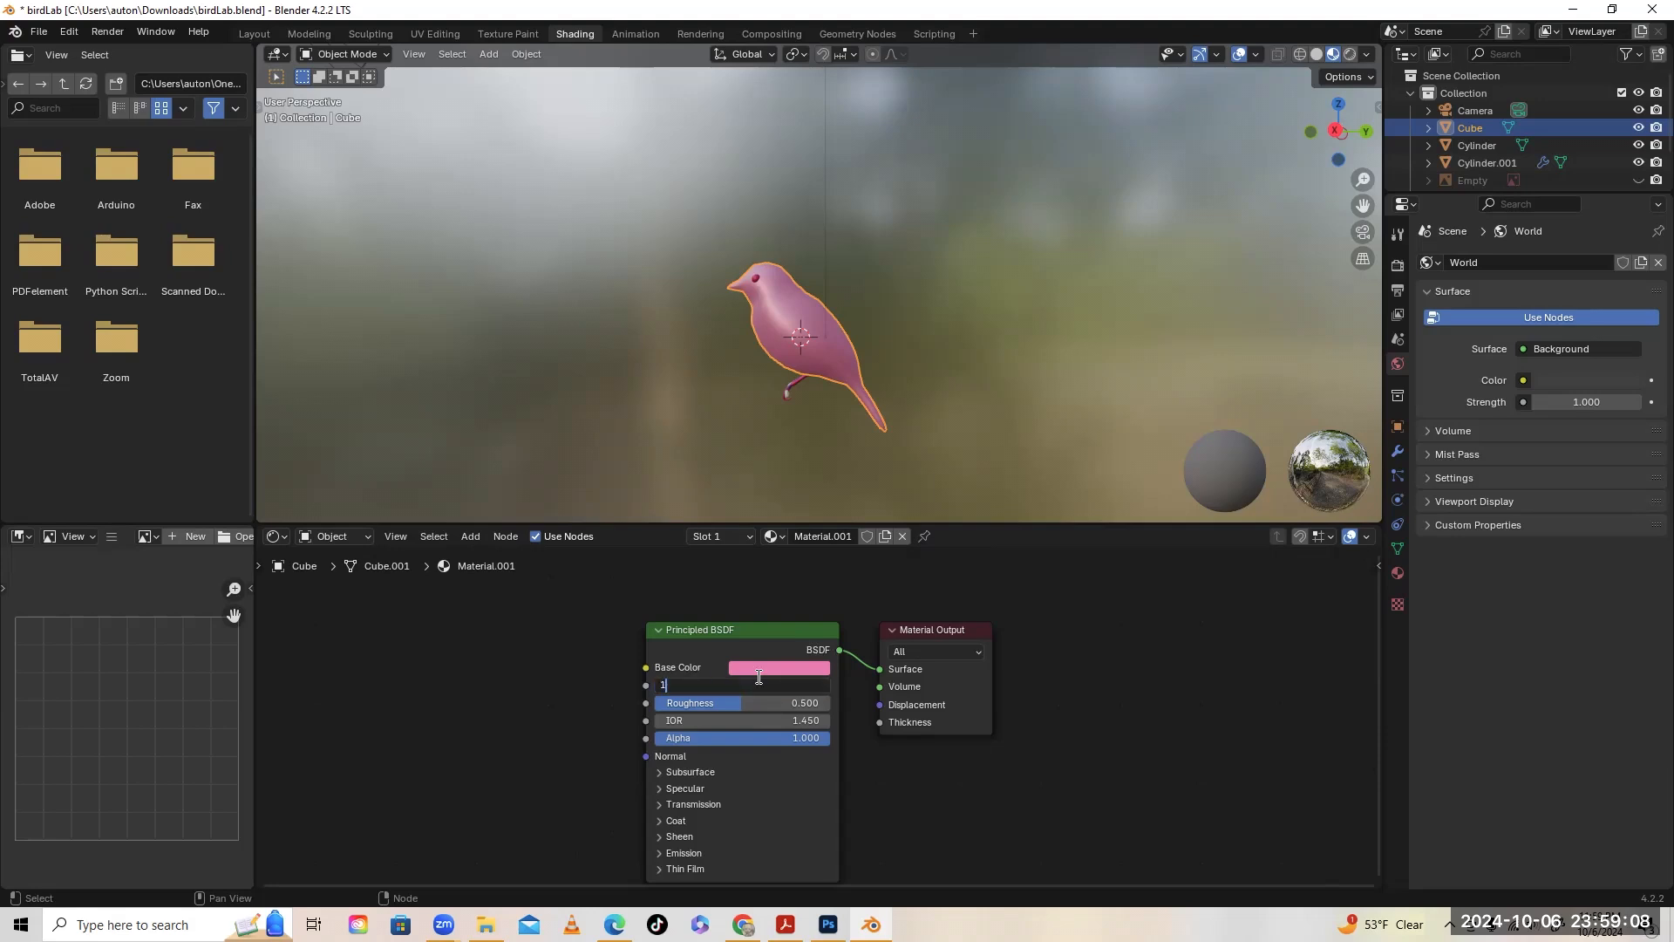
{"action": "key", "text": "Return"}
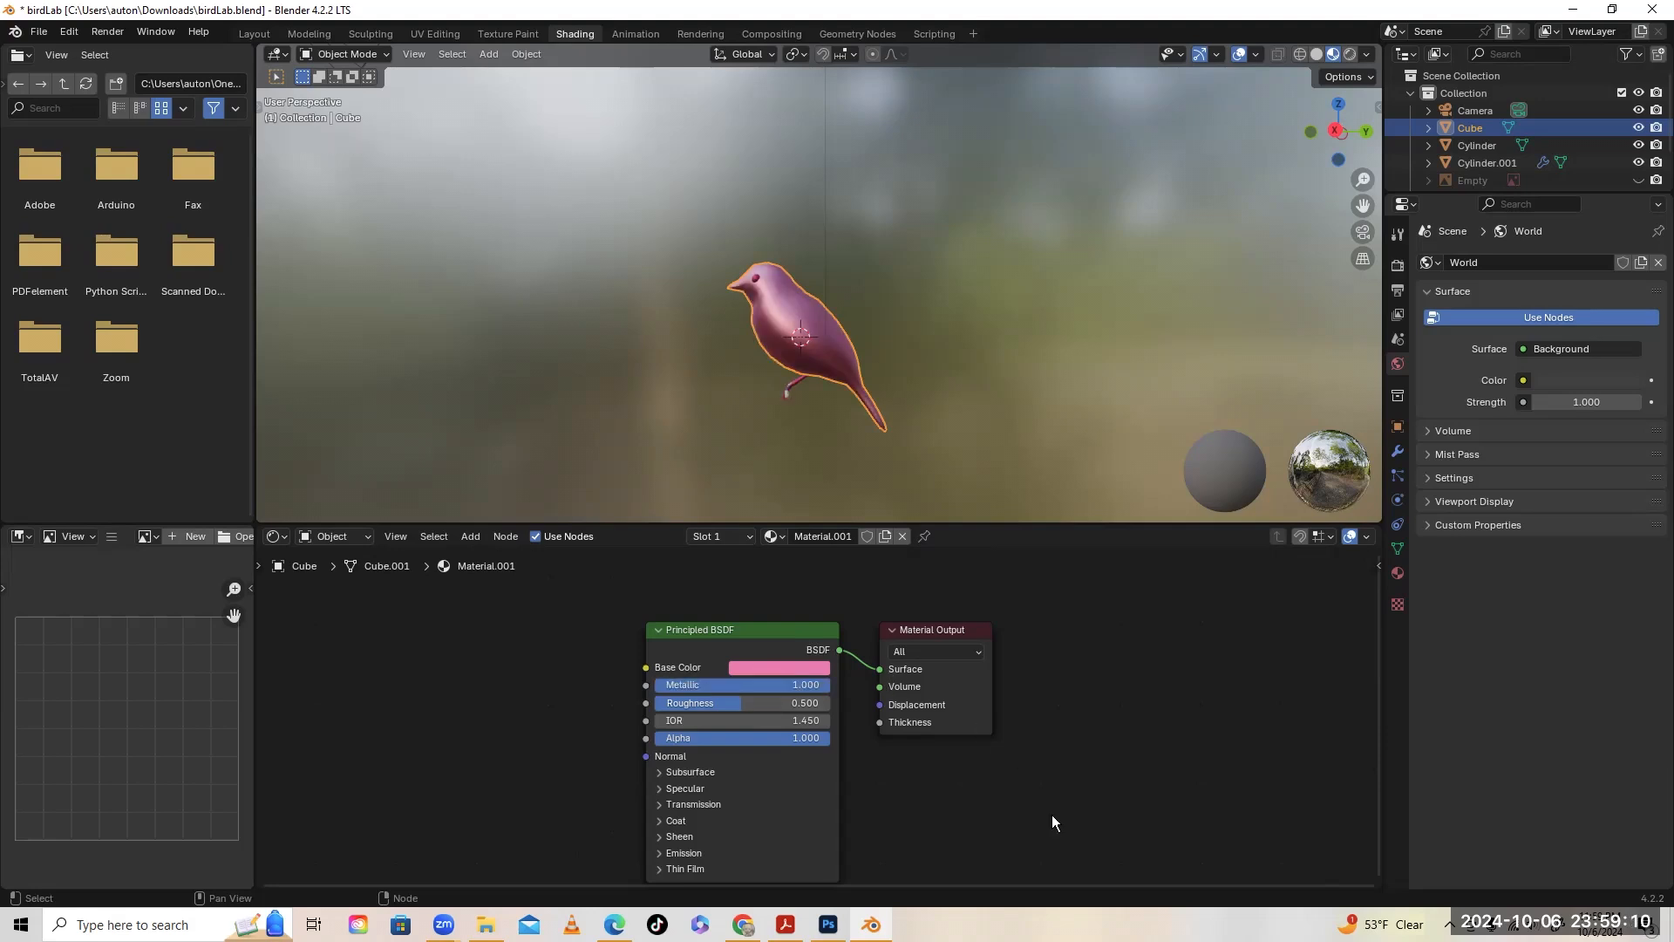
Set the Principled BSDF's Metallic to 0.5 and change its Base Color to near-white
{"action": "left_click", "coordinate": [758, 689]}
{"action": "type", "text": ".5"}
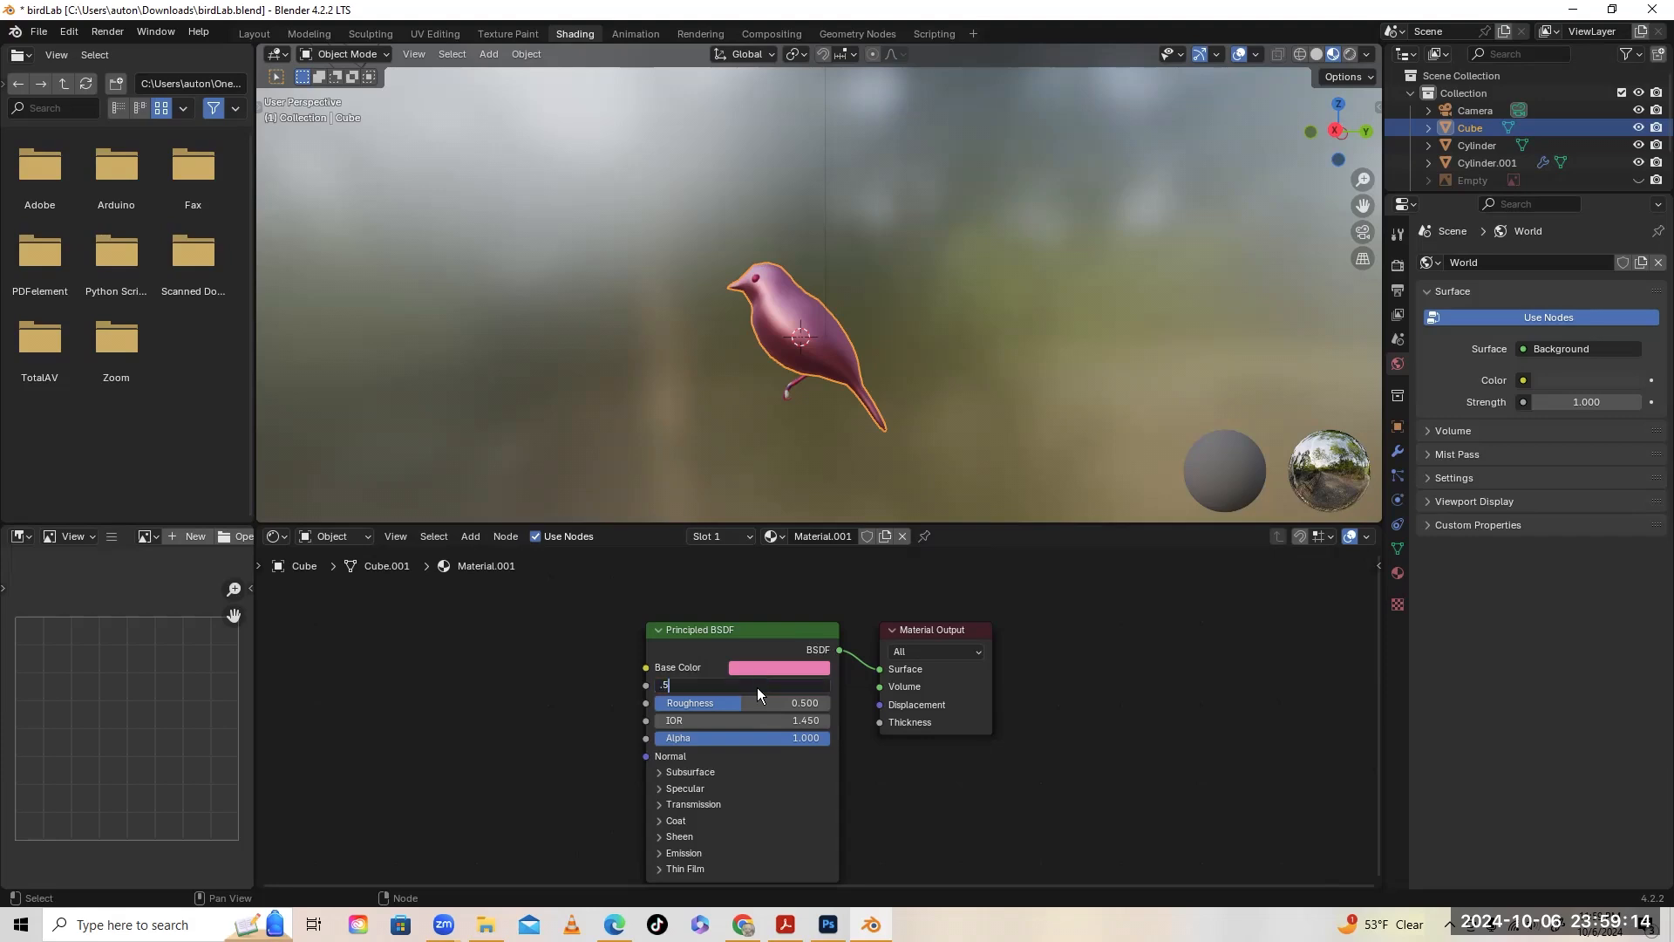
{"action": "key", "text": "Return"}
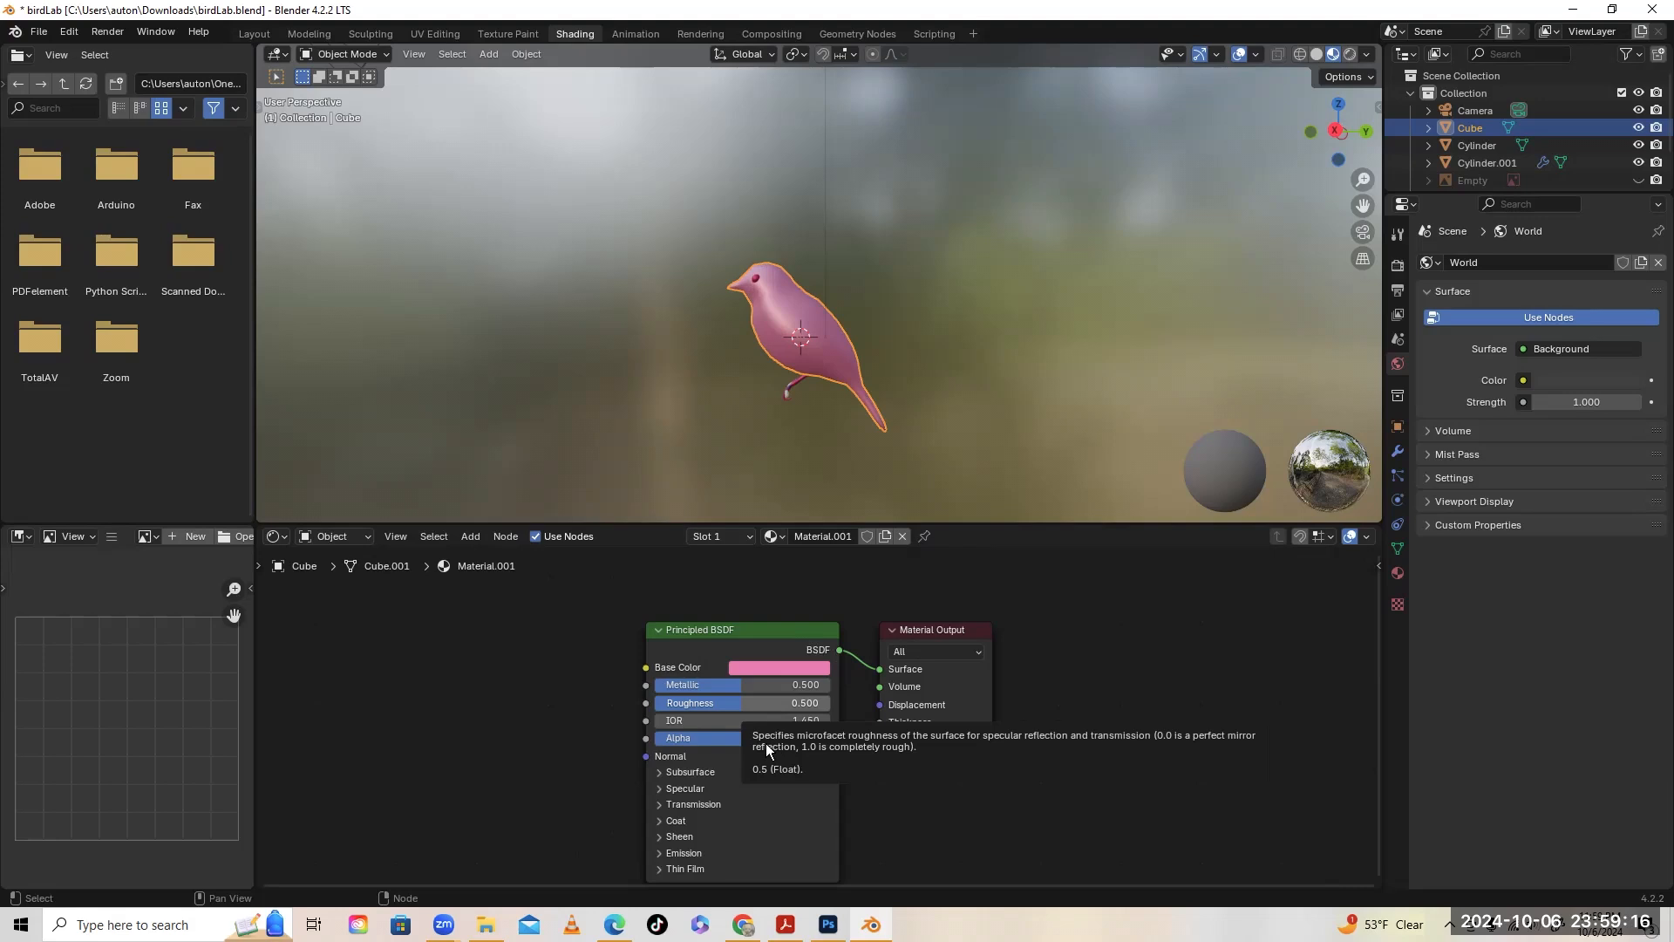
{"action": "left_click", "coordinate": [800, 666]}
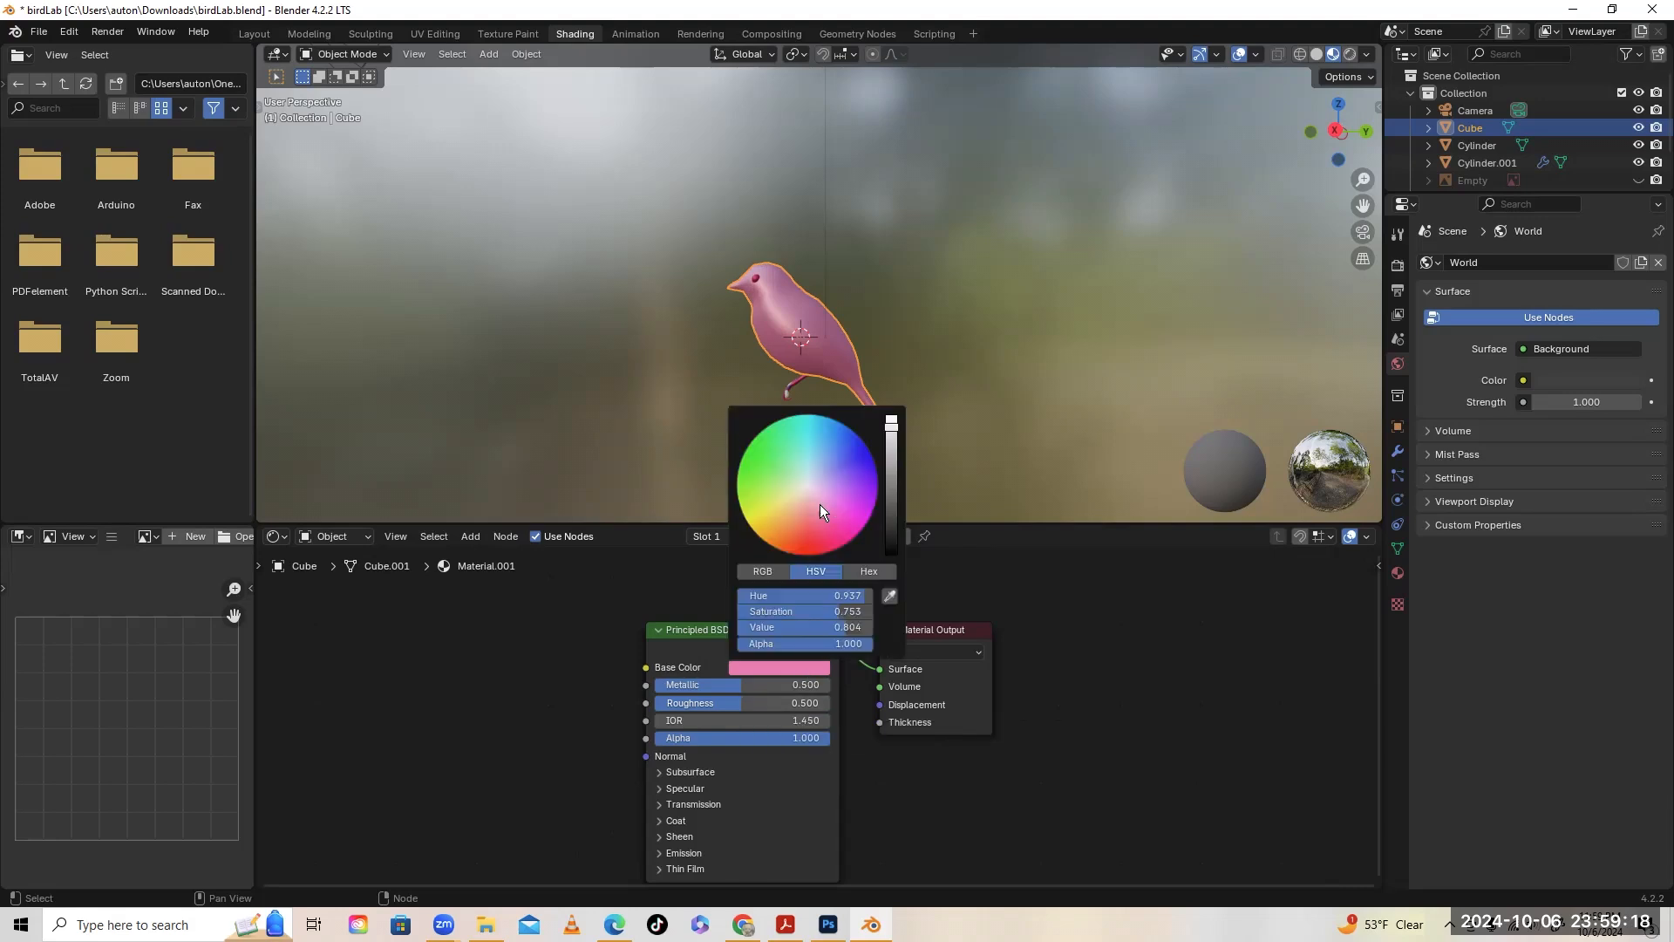
{"action": "left_click_drag", "start_coordinate": [819, 512], "coordinate": [808, 486]}
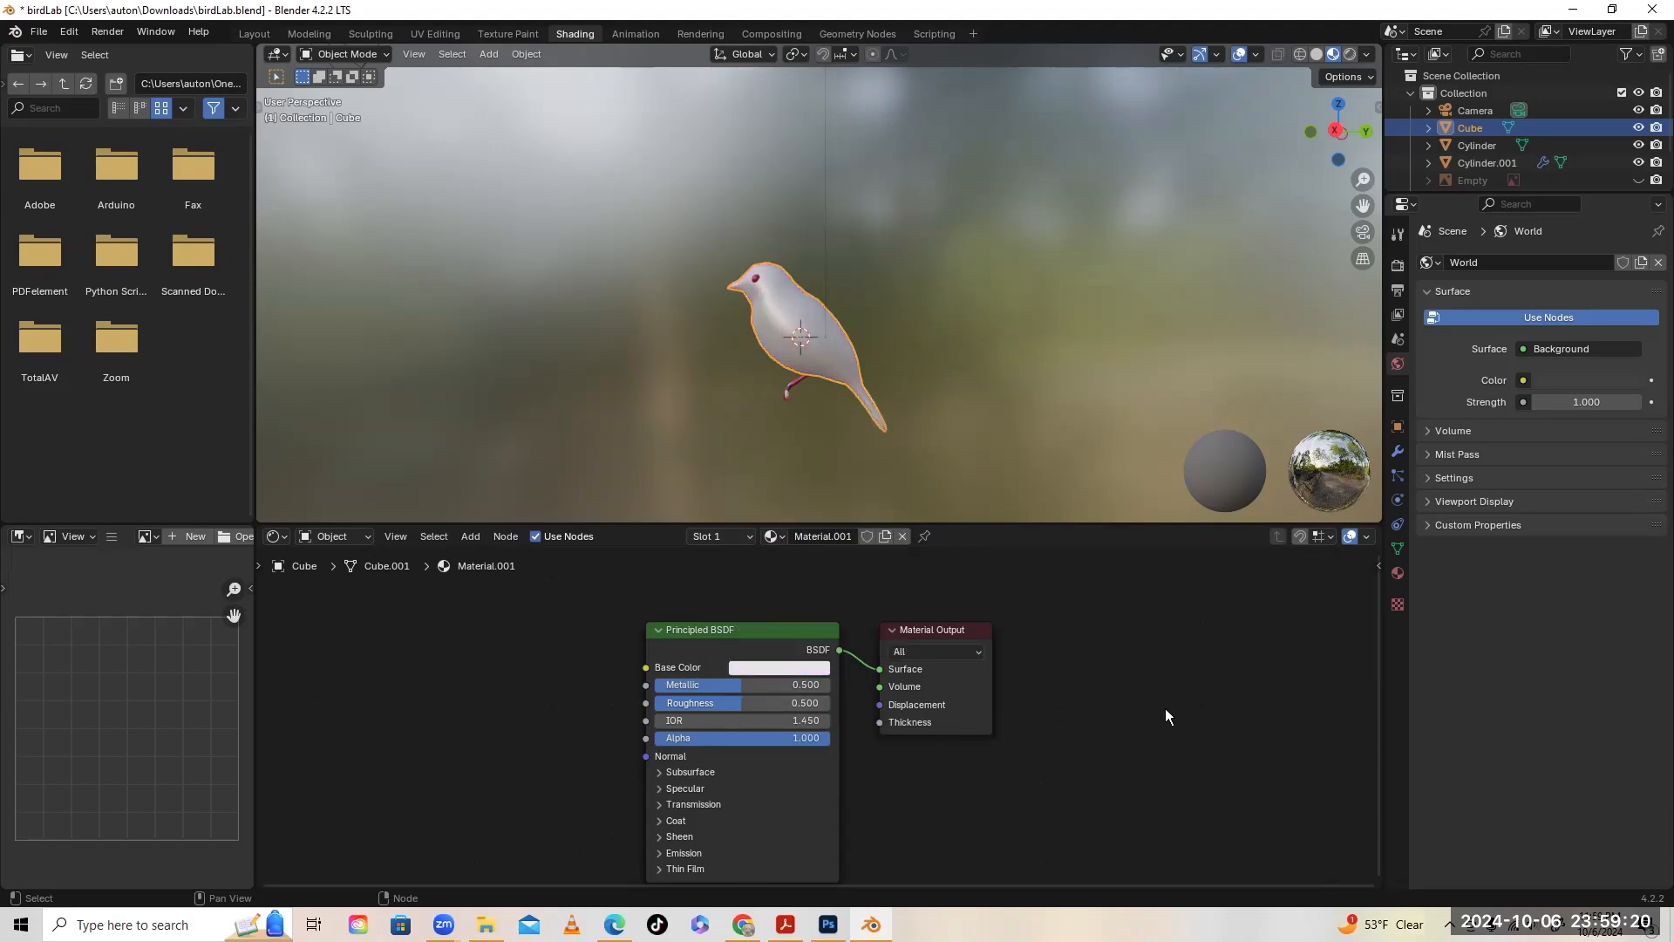
Add an Image Texture node to Material.001 and place it before the Principled BSDF
{"action": "scroll", "coordinate": [459, 662], "scroll_direction": "down", "scroll_amount": 1}
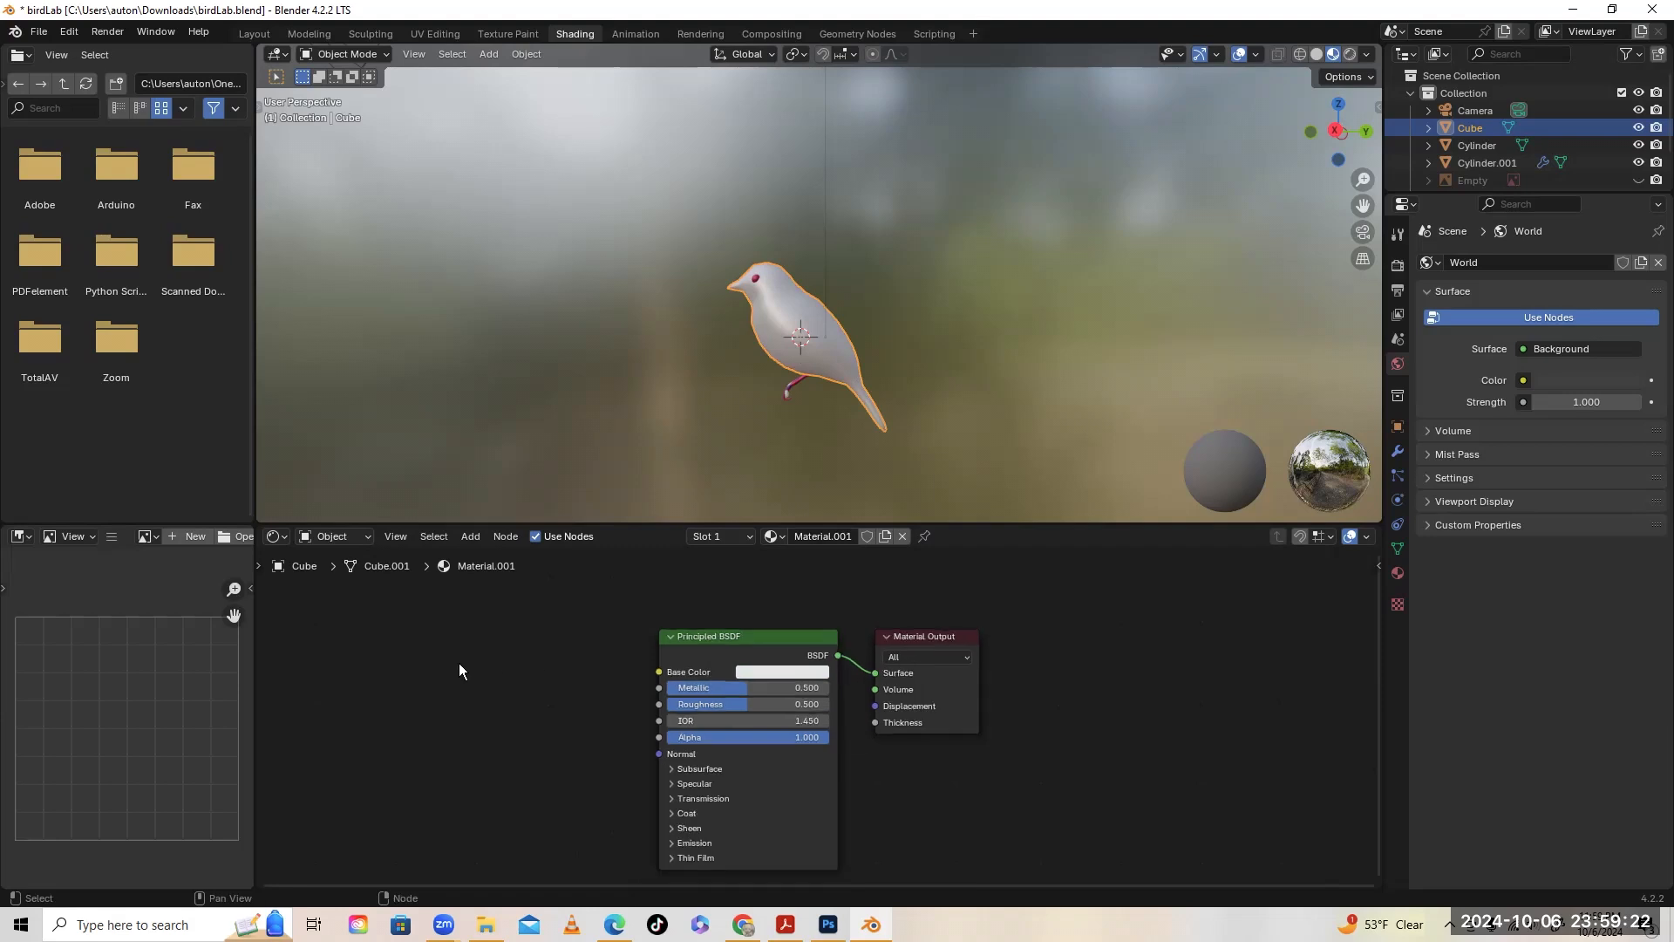
{"action": "scroll", "coordinate": [462, 658], "scroll_direction": "down", "scroll_amount": 1}
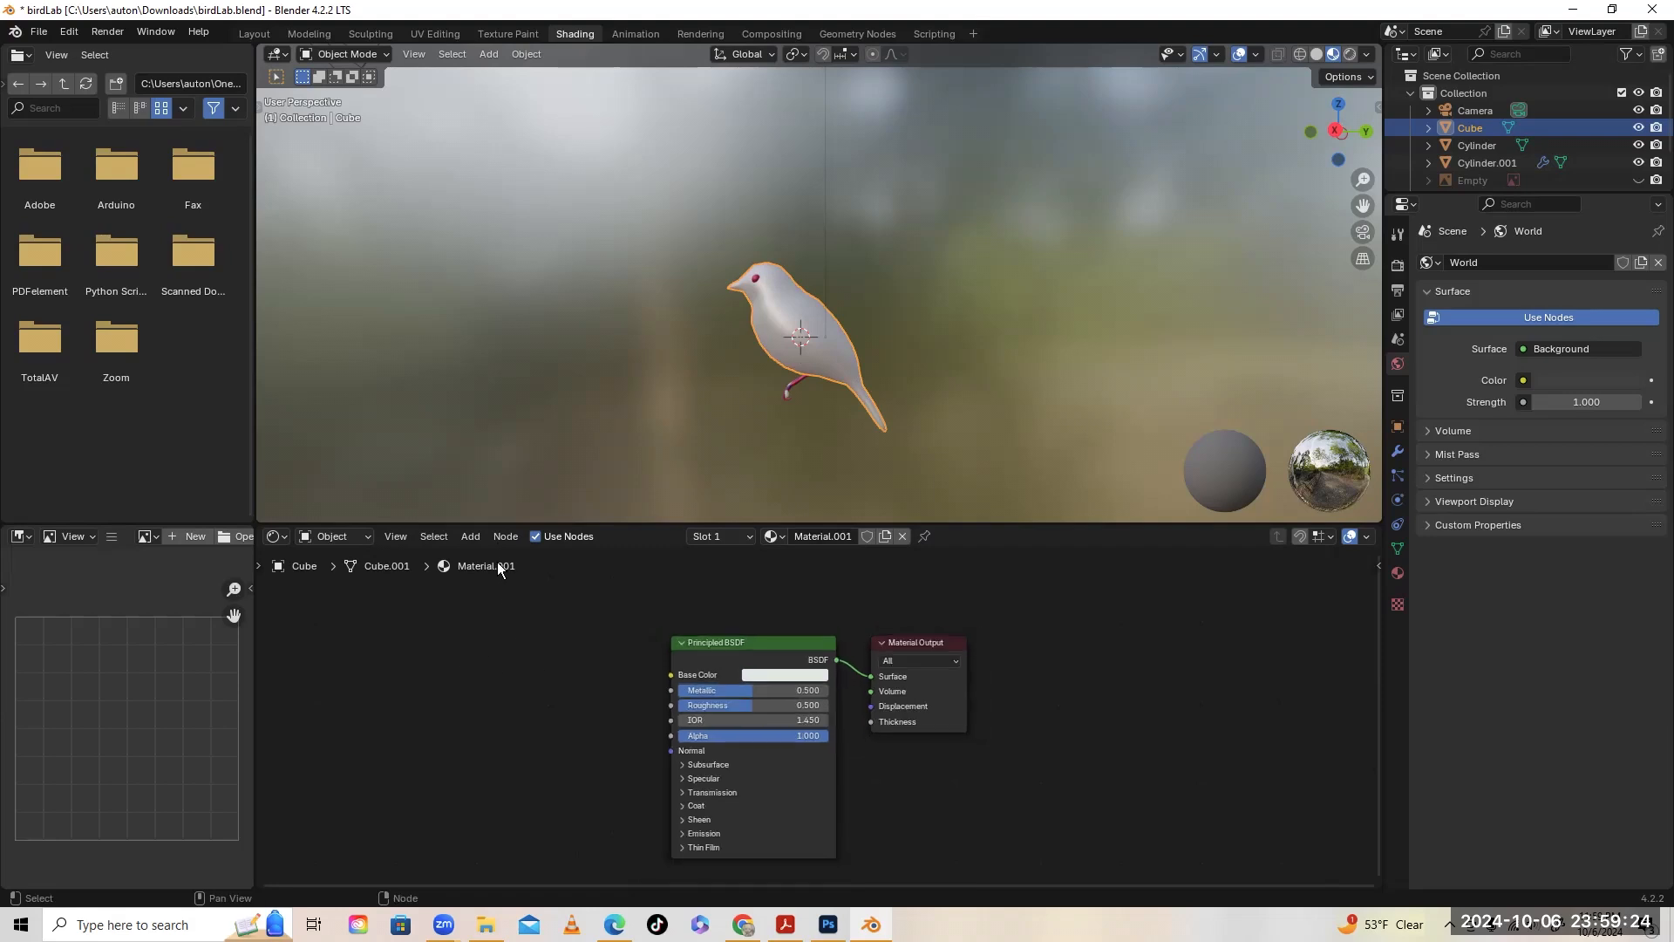
{"action": "left_click", "coordinate": [476, 535]}
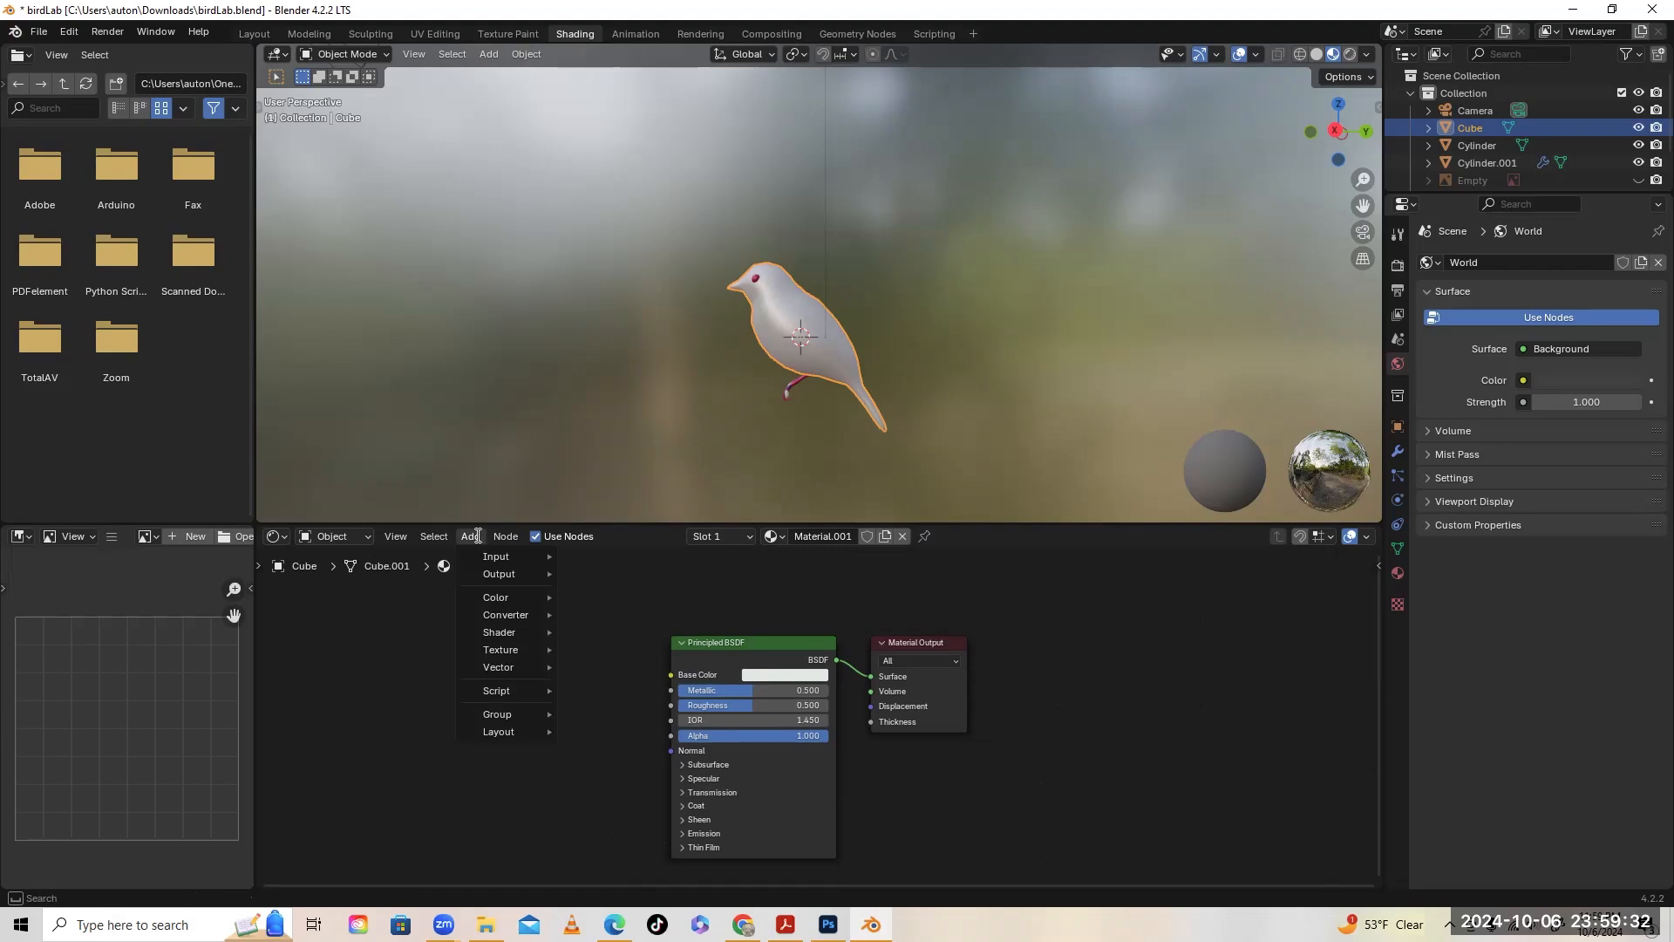
{"action": "type", "text": "i"}
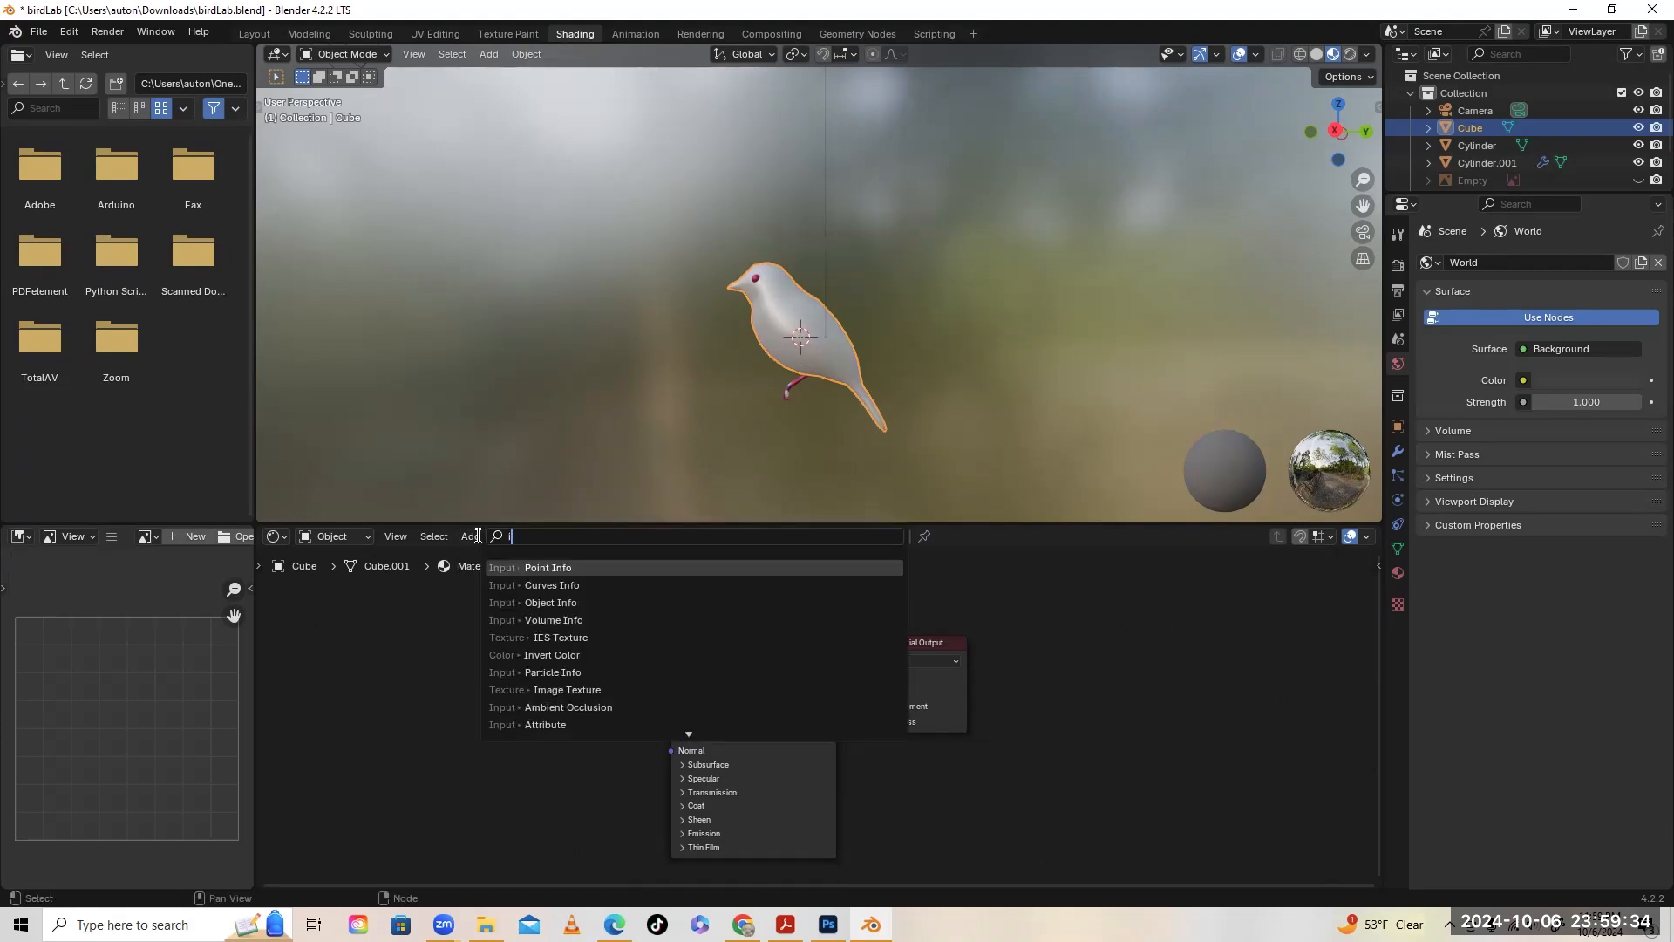
{"action": "type", "text": "mage"}
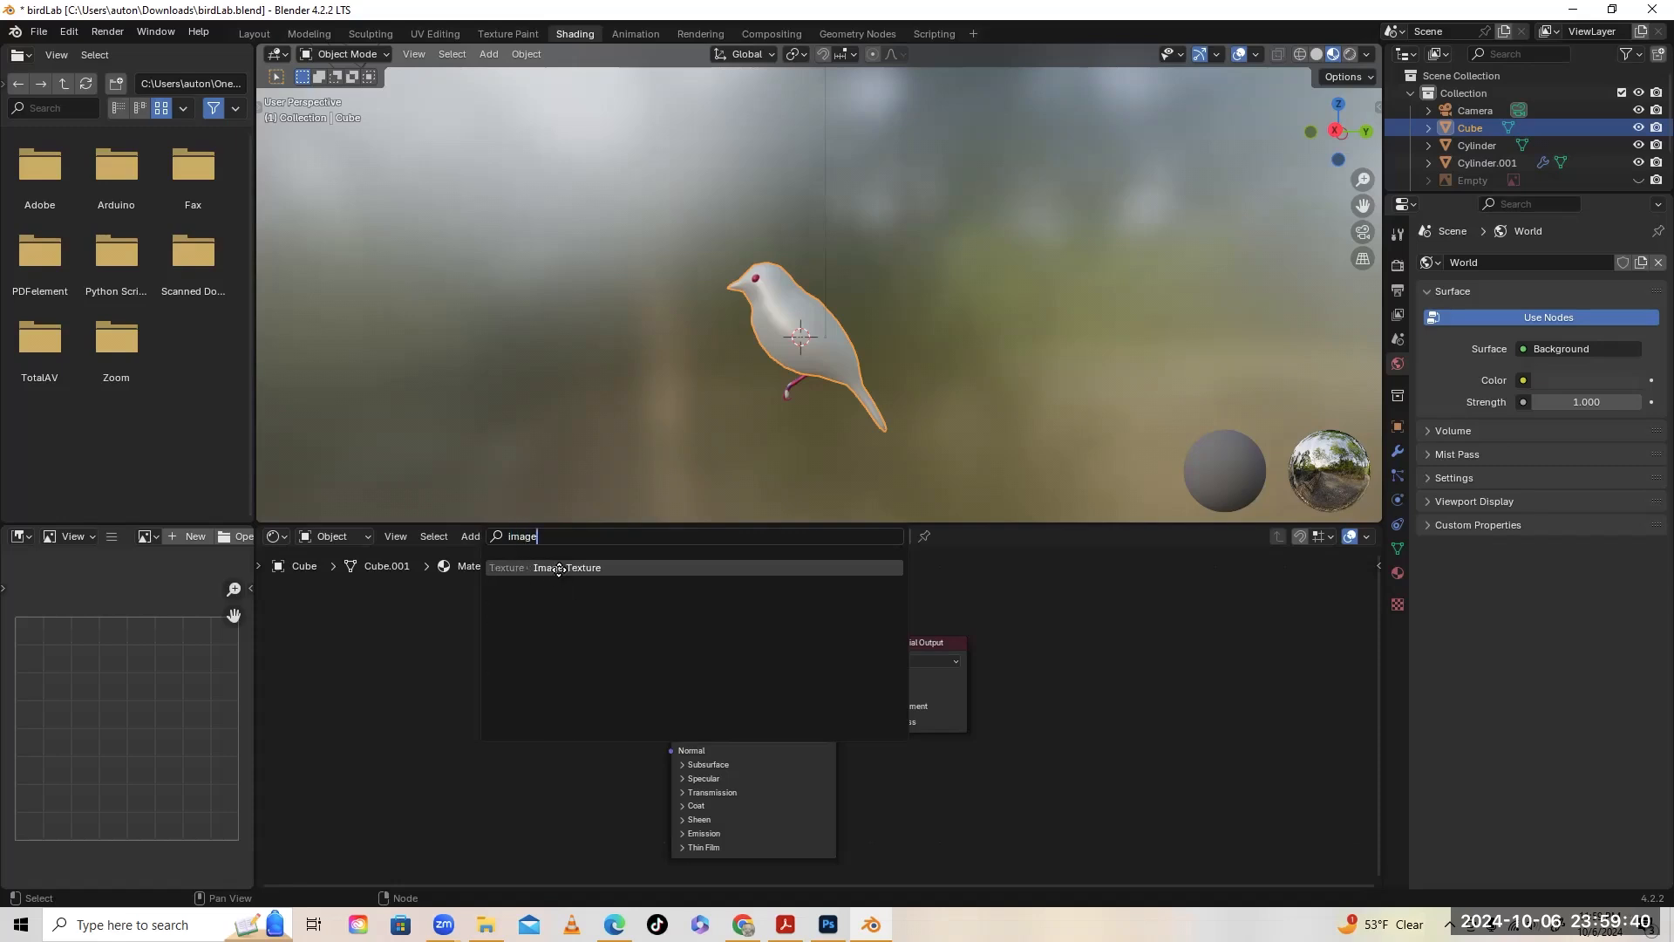
{"action": "key", "text": "Return"}
{"action": "left_click", "coordinate": [444, 691]}
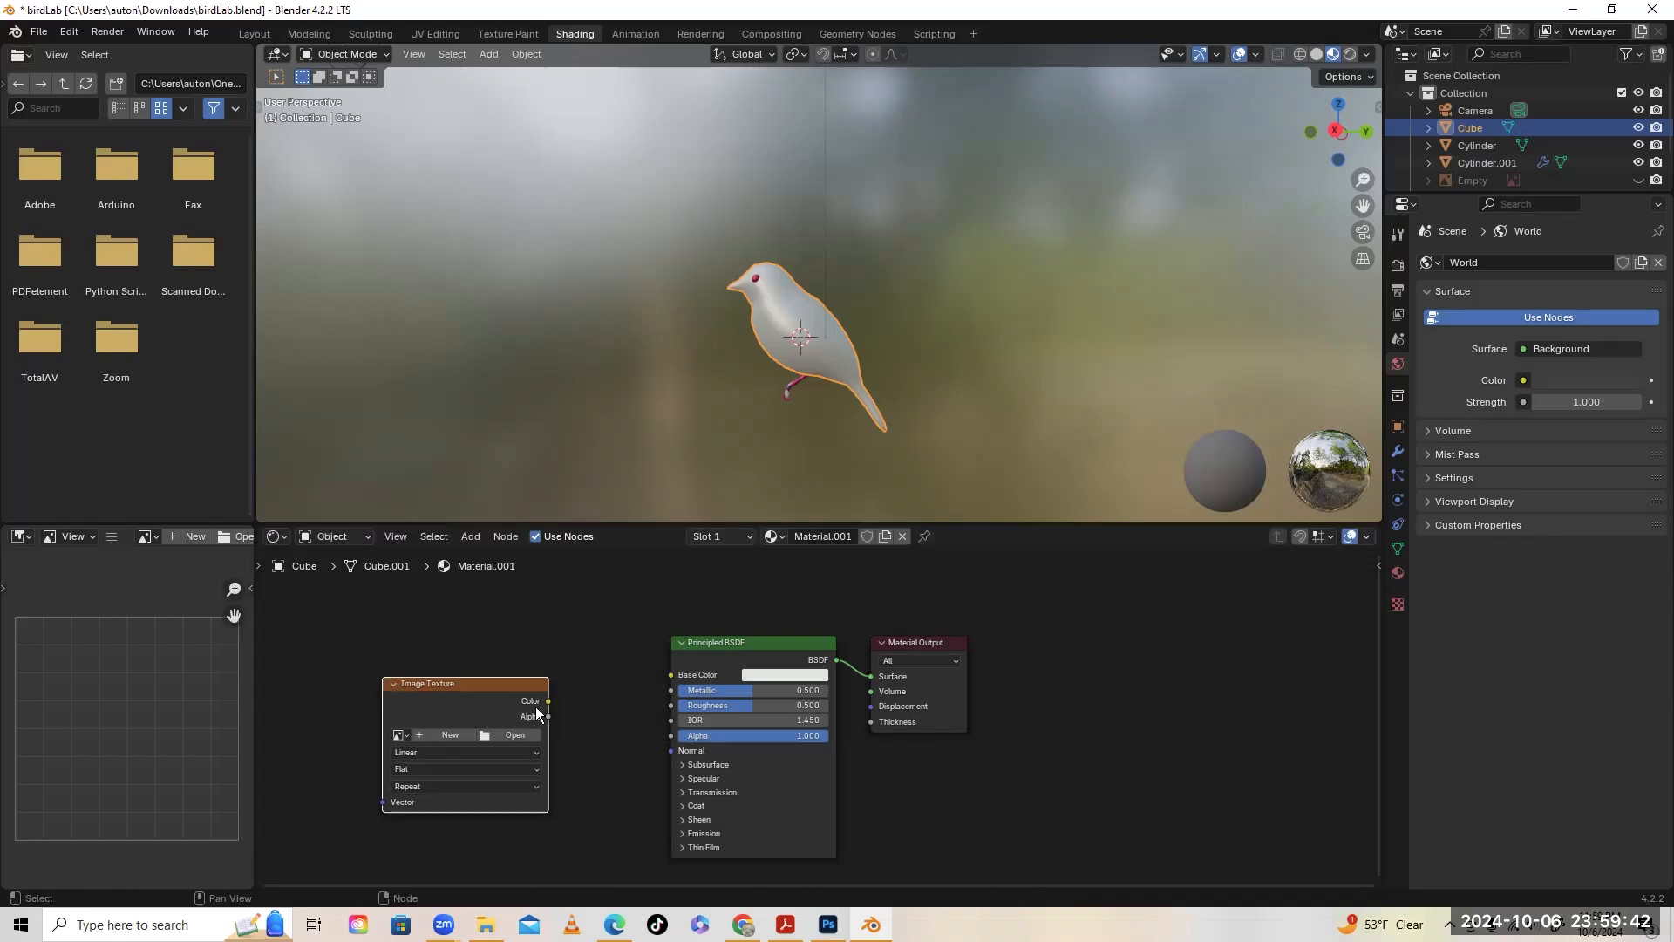
Connect the Image Texture's Color to Base Color and its Alpha to the Principled BSDF's Alpha, and move the node closer to the shader
{"action": "left_click_drag", "start_coordinate": [547, 701], "coordinate": [671, 674]}
{"action": "left_click_drag", "start_coordinate": [547, 716], "coordinate": [672, 735]}
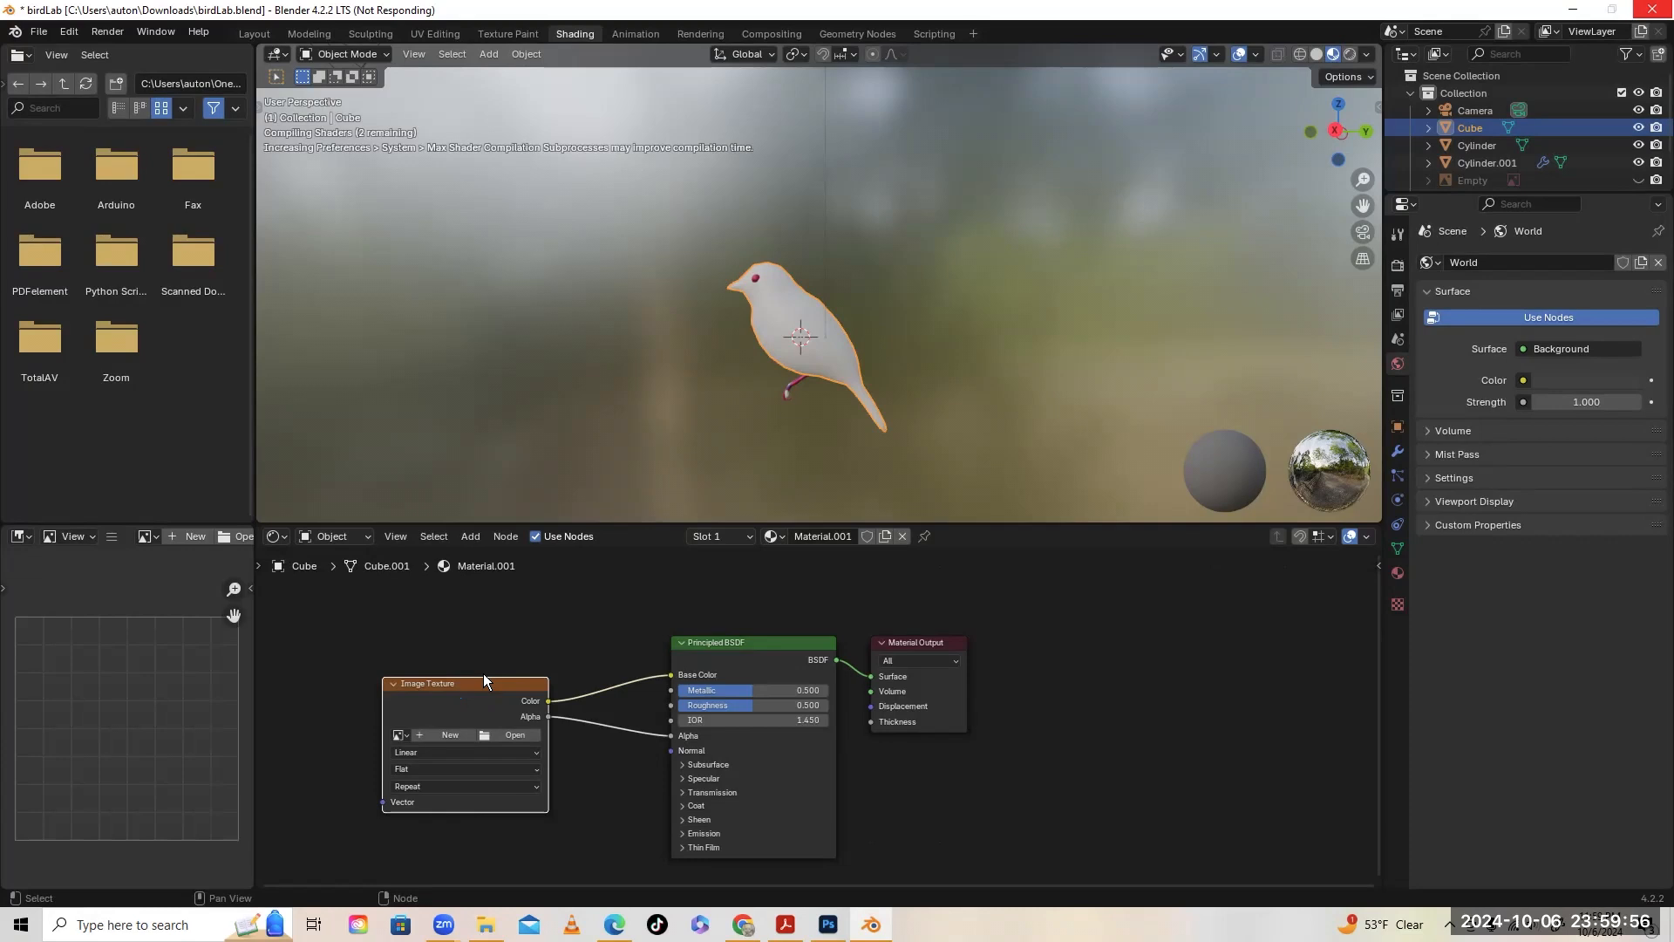
{"action": "left_click_drag", "start_coordinate": [506, 680], "coordinate": [538, 631]}
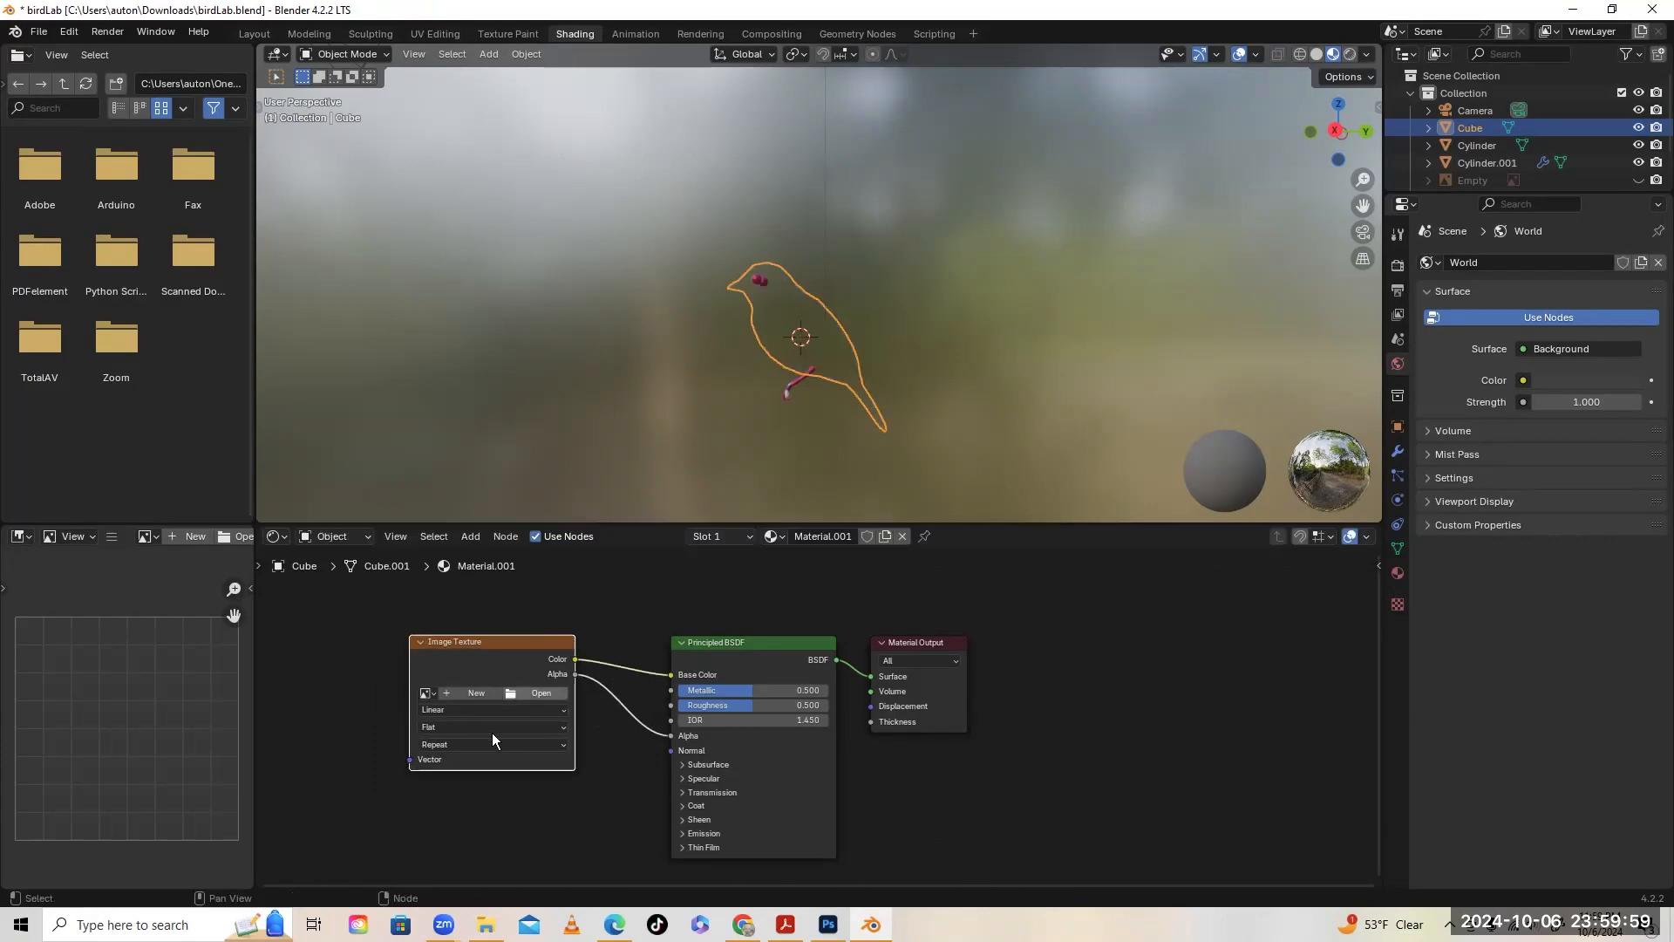
Assign the existing bird.png image to Material.001's Image Texture node and view the textured bird from the right
{"action": "left_click", "coordinate": [433, 695]}
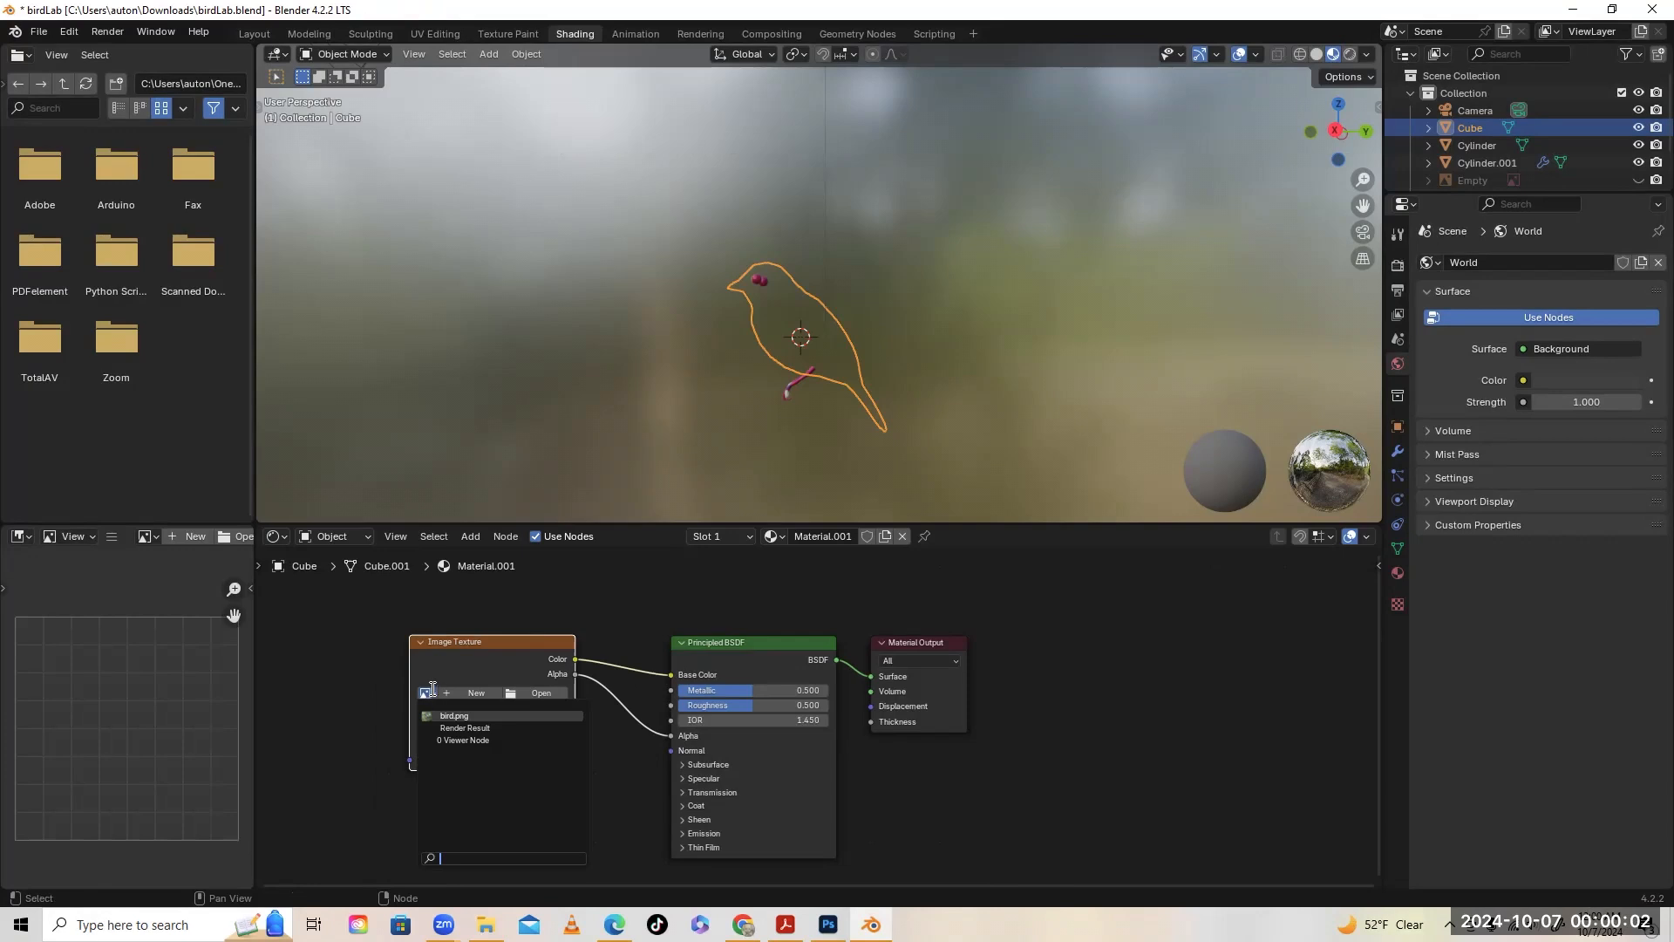
{"action": "left_click", "coordinate": [431, 693]}
{"action": "left_click", "coordinate": [431, 693]}
{"action": "left_click", "coordinate": [431, 695]}
{"action": "left_click", "coordinate": [431, 695]}
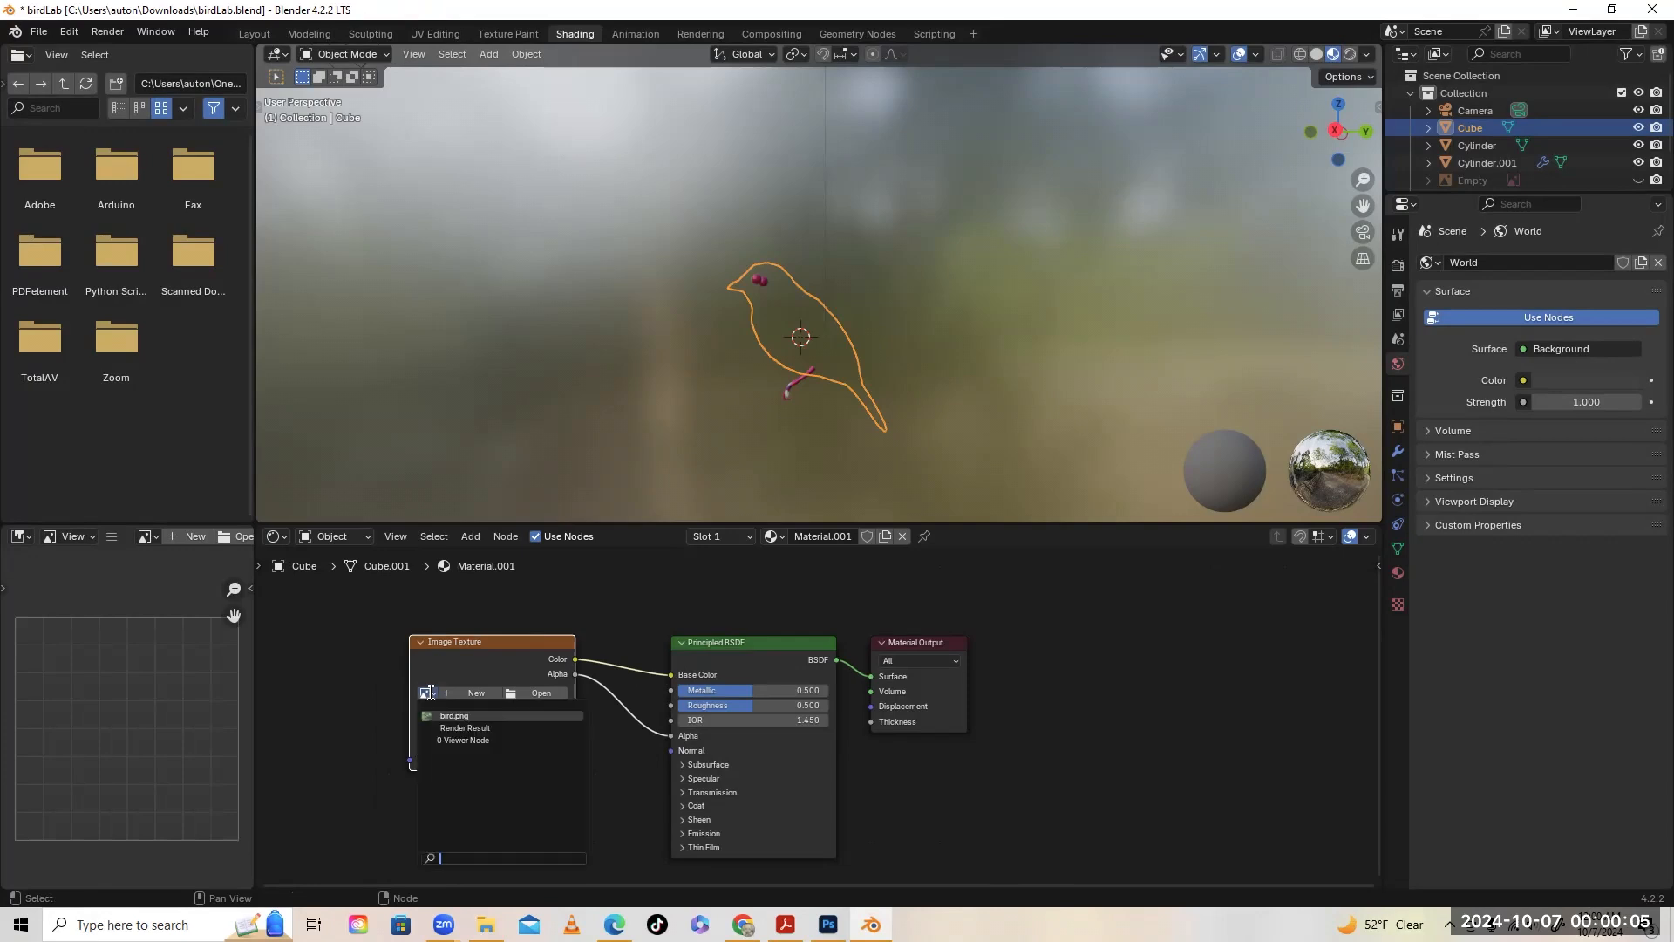
{"action": "left_click", "coordinate": [492, 715]}
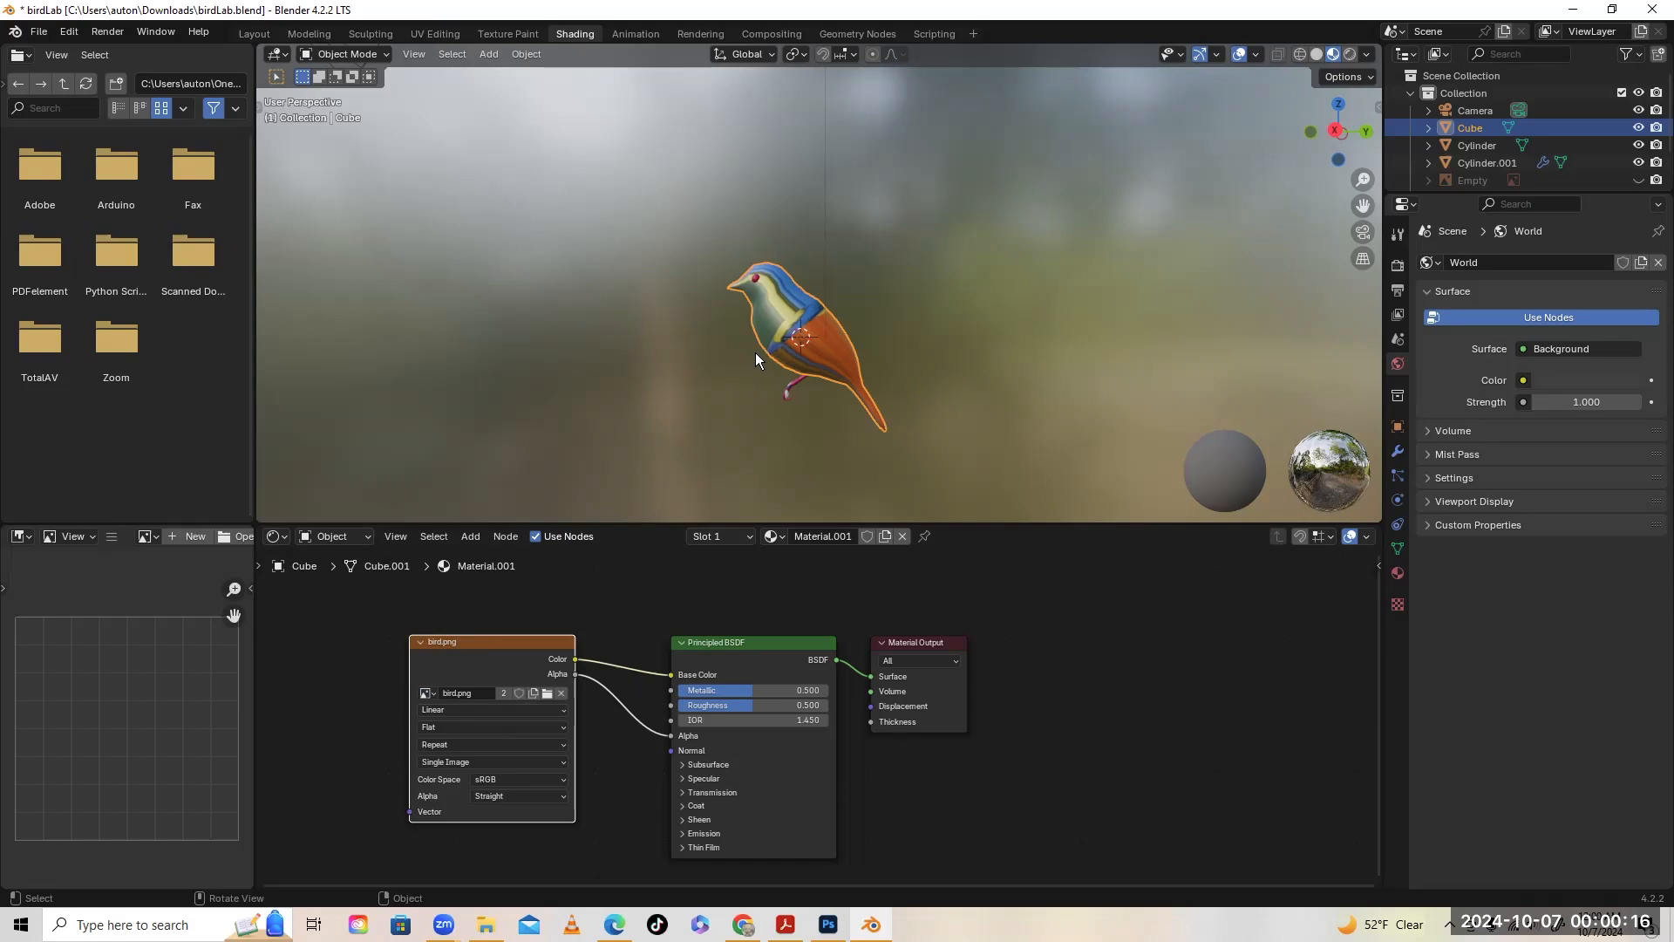
{"action": "mouse_move", "coordinate": [809, 344]}
{"action": "middle_mouse_down"}
{"action": "mouse_move", "coordinate": [756, 333]}
{"action": "mouse_move", "coordinate": [912, 337]}
{"action": "mouse_move", "coordinate": [830, 312]}
{"action": "mouse_move", "coordinate": [748, 325]}
{"action": "mouse_move", "coordinate": [811, 357]}
{"action": "middle_mouse_up"}
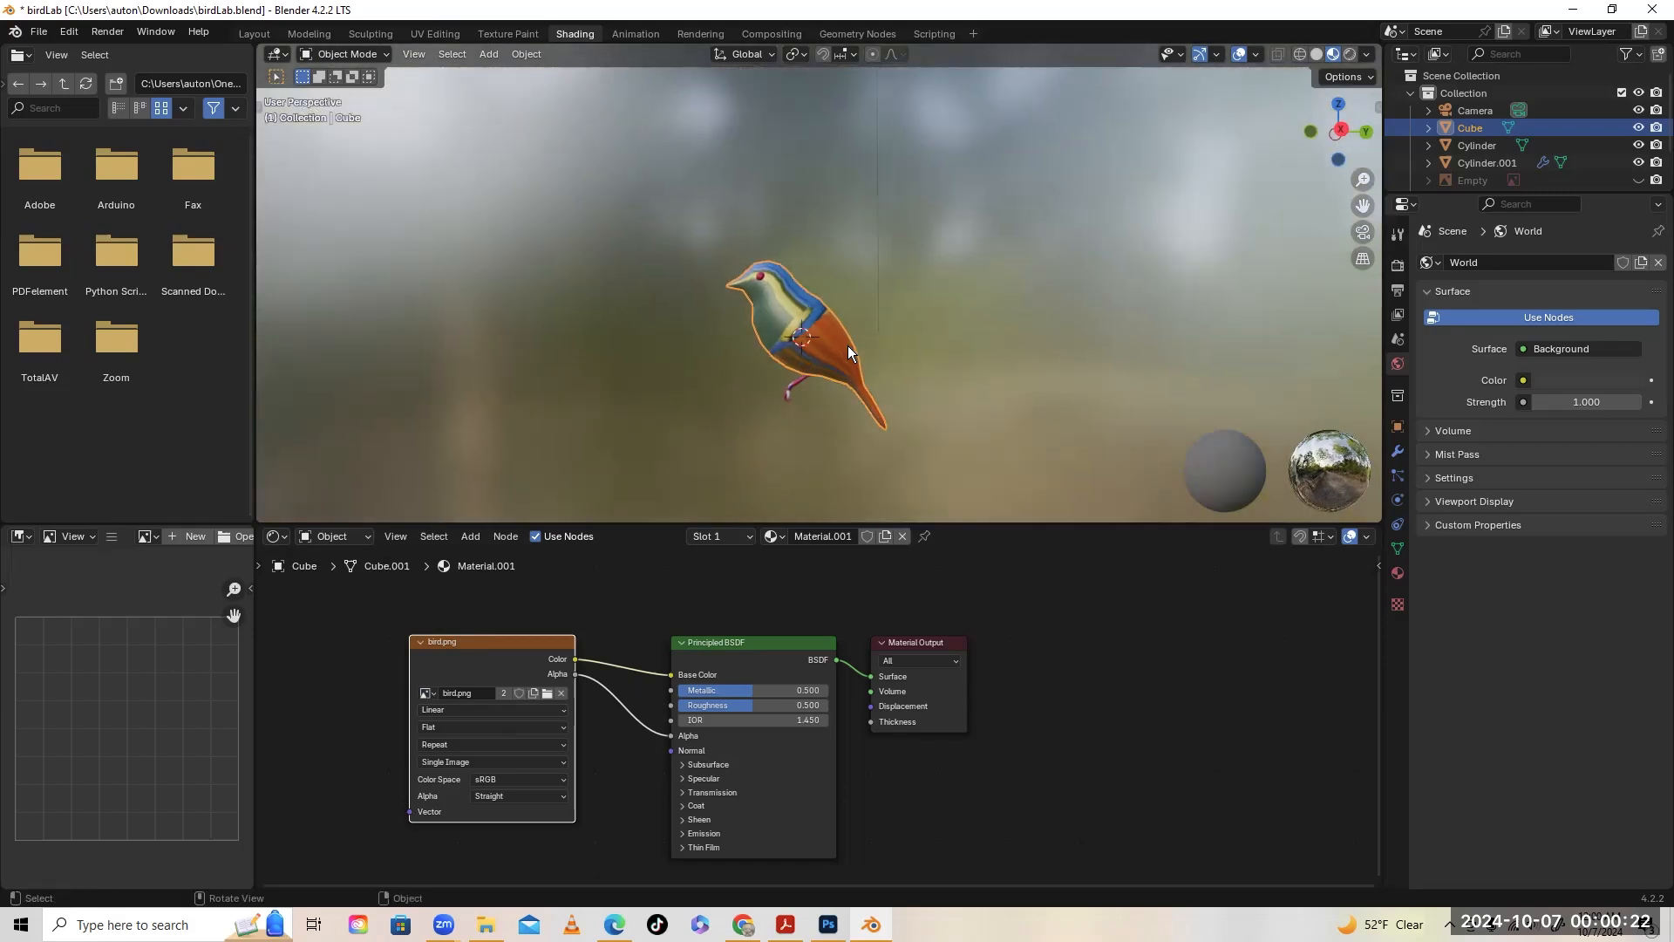
{"action": "key", "text": "KP_3"}
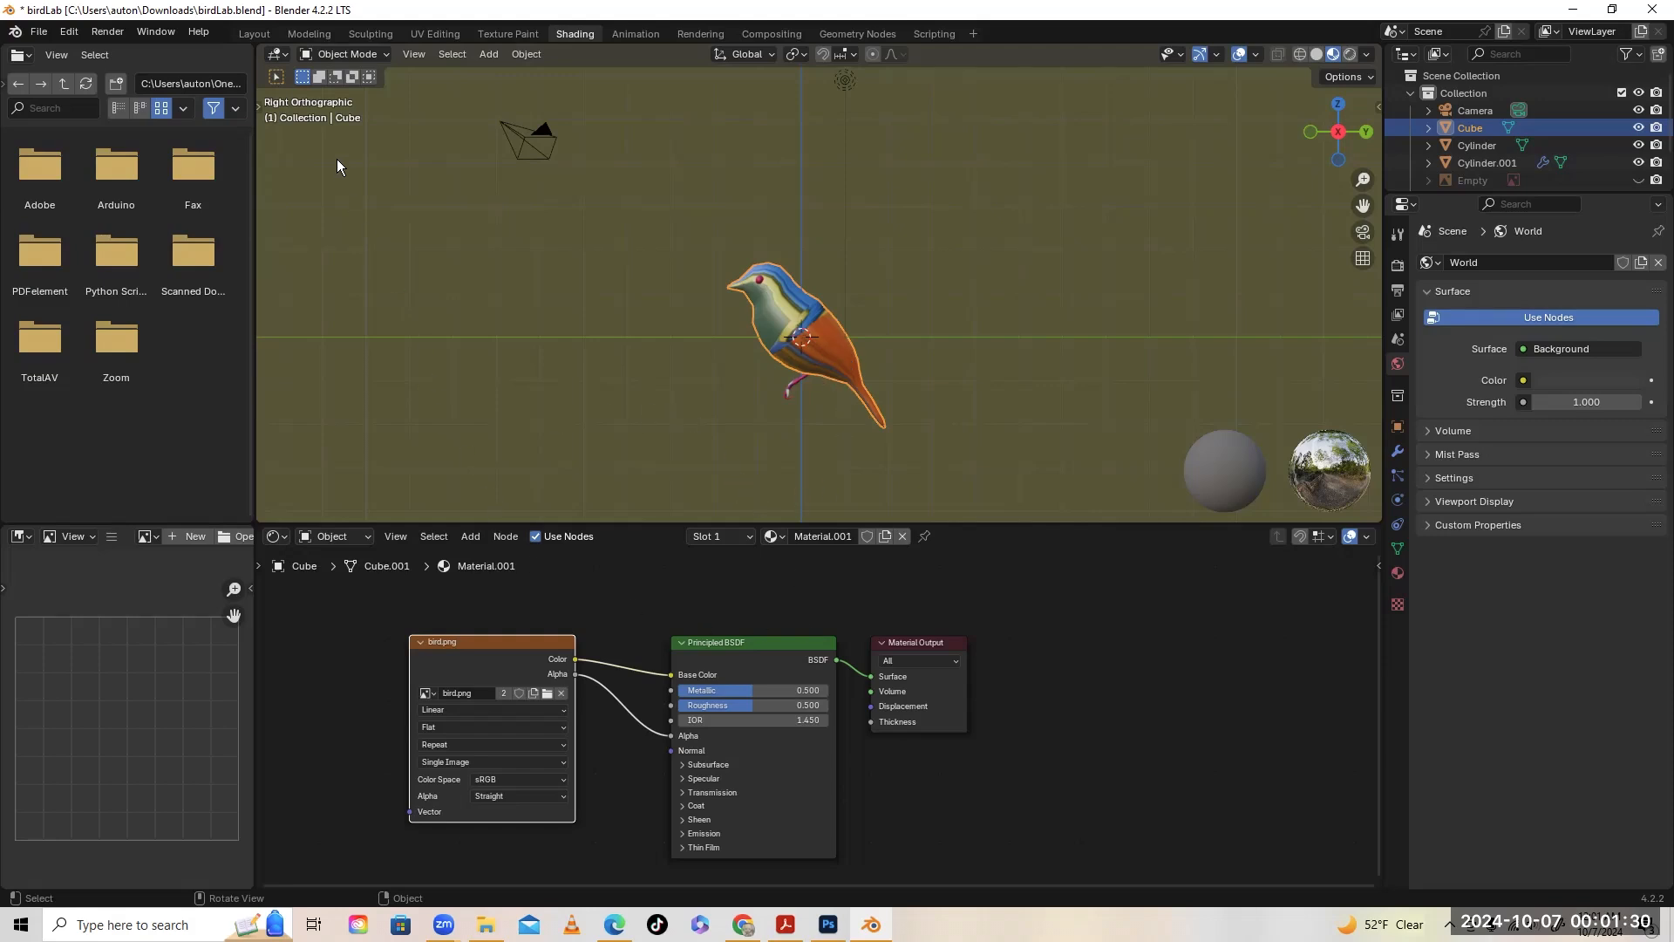
Switch to the UV Editing workspace and show the bird mesh in right orthographic view
{"action": "left_click", "coordinate": [451, 35]}
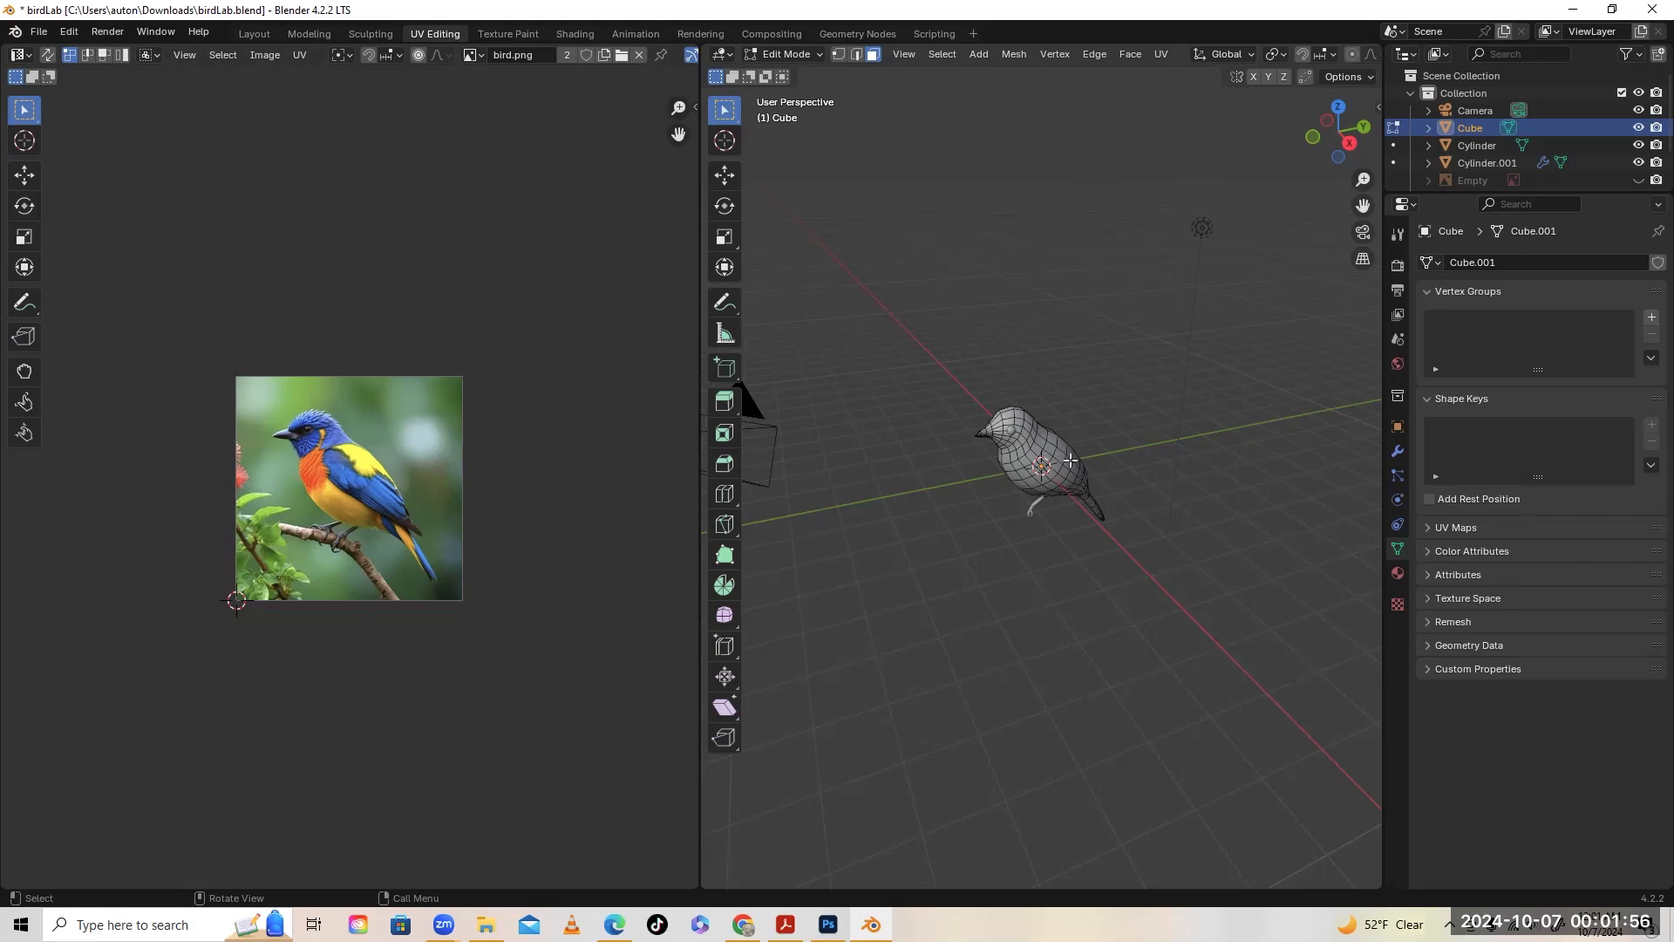
{"action": "key", "text": "KP_3"}
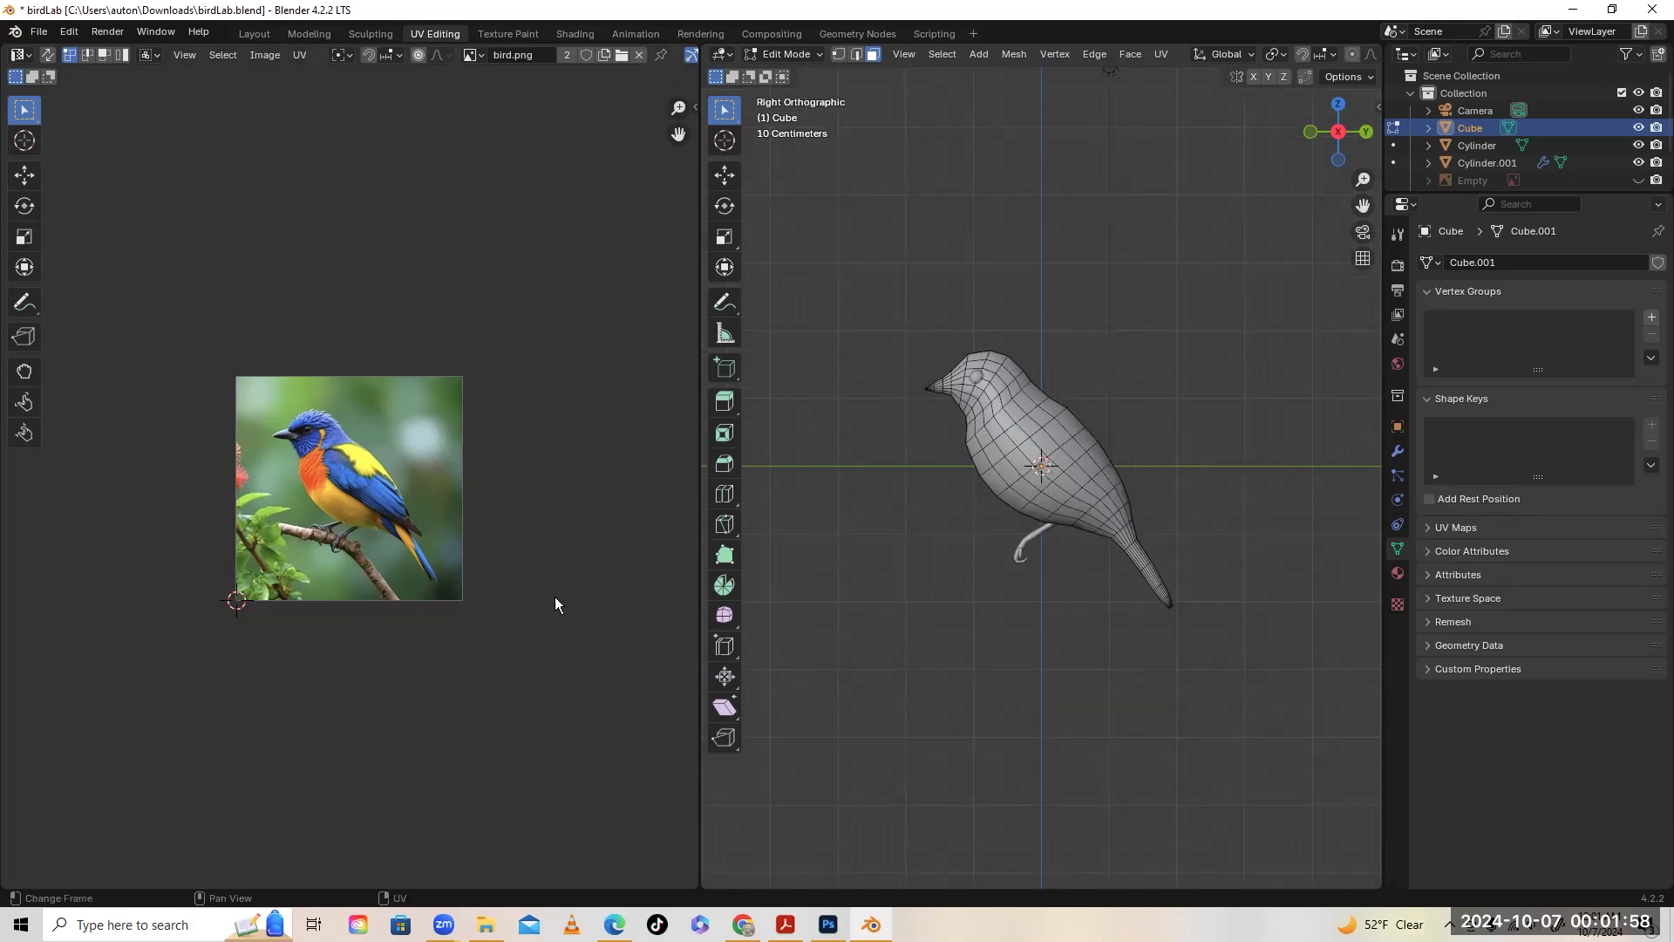
{"action": "scroll", "coordinate": [442, 509], "scroll_direction": "up", "scroll_amount": 1}
{"action": "scroll", "coordinate": [441, 510], "scroll_direction": "up", "scroll_amount": 1}
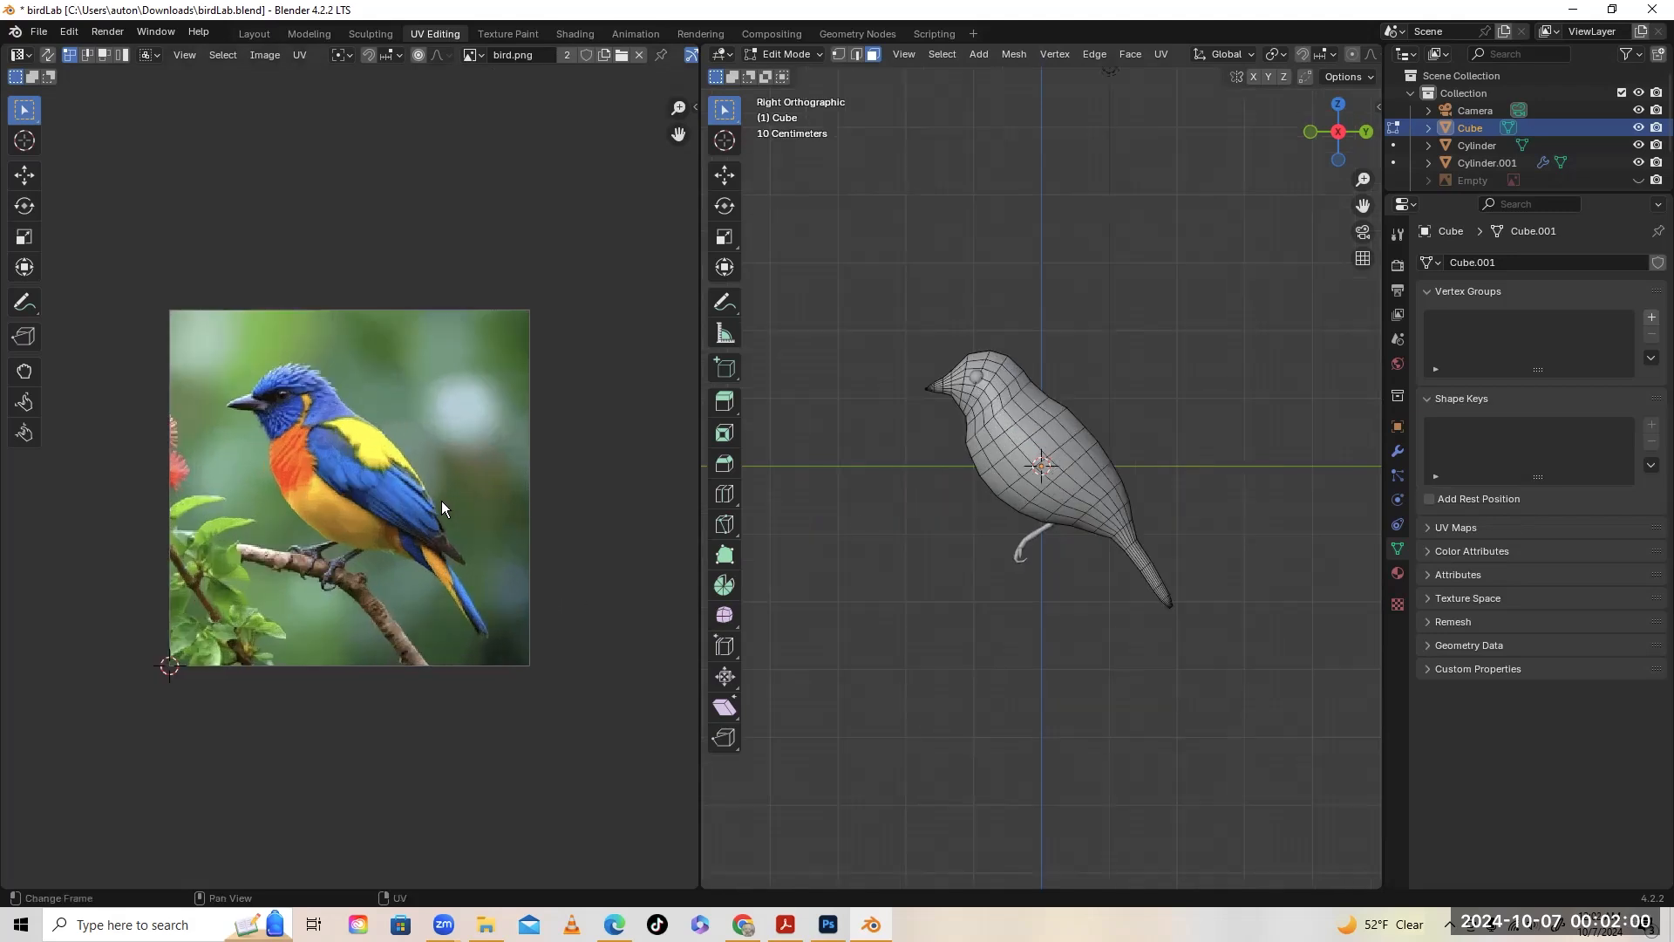
{"action": "scroll", "coordinate": [1138, 552], "scroll_direction": "up", "scroll_amount": 1}
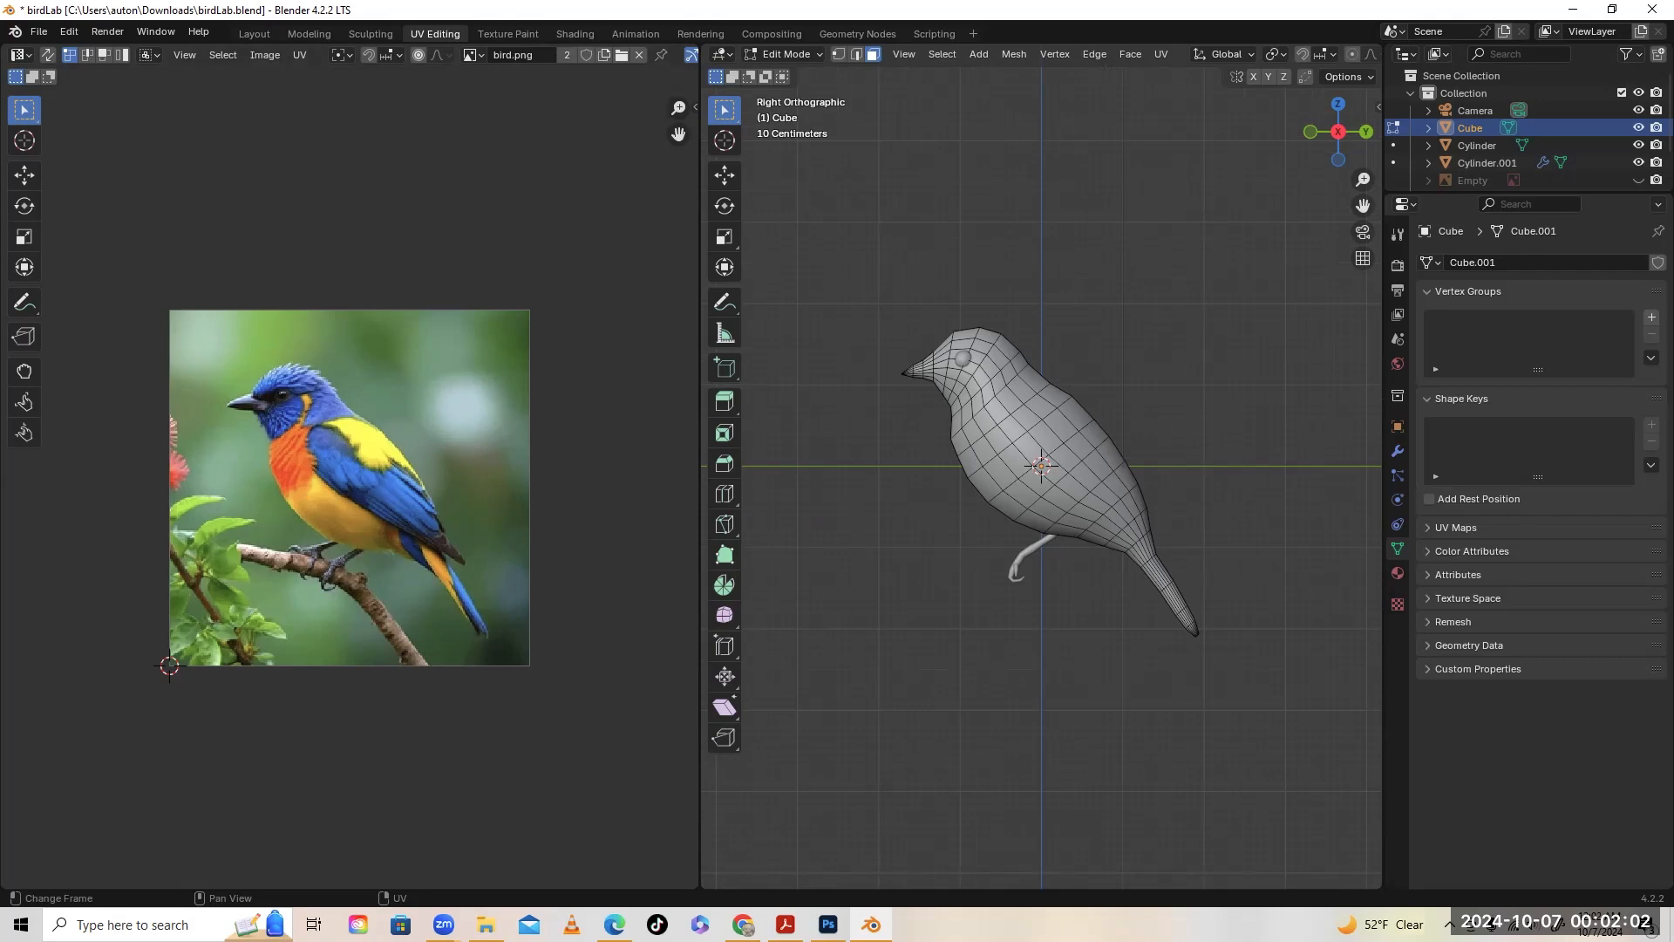
{"action": "scroll", "coordinate": [380, 520], "scroll_direction": "up", "scroll_amount": 1}
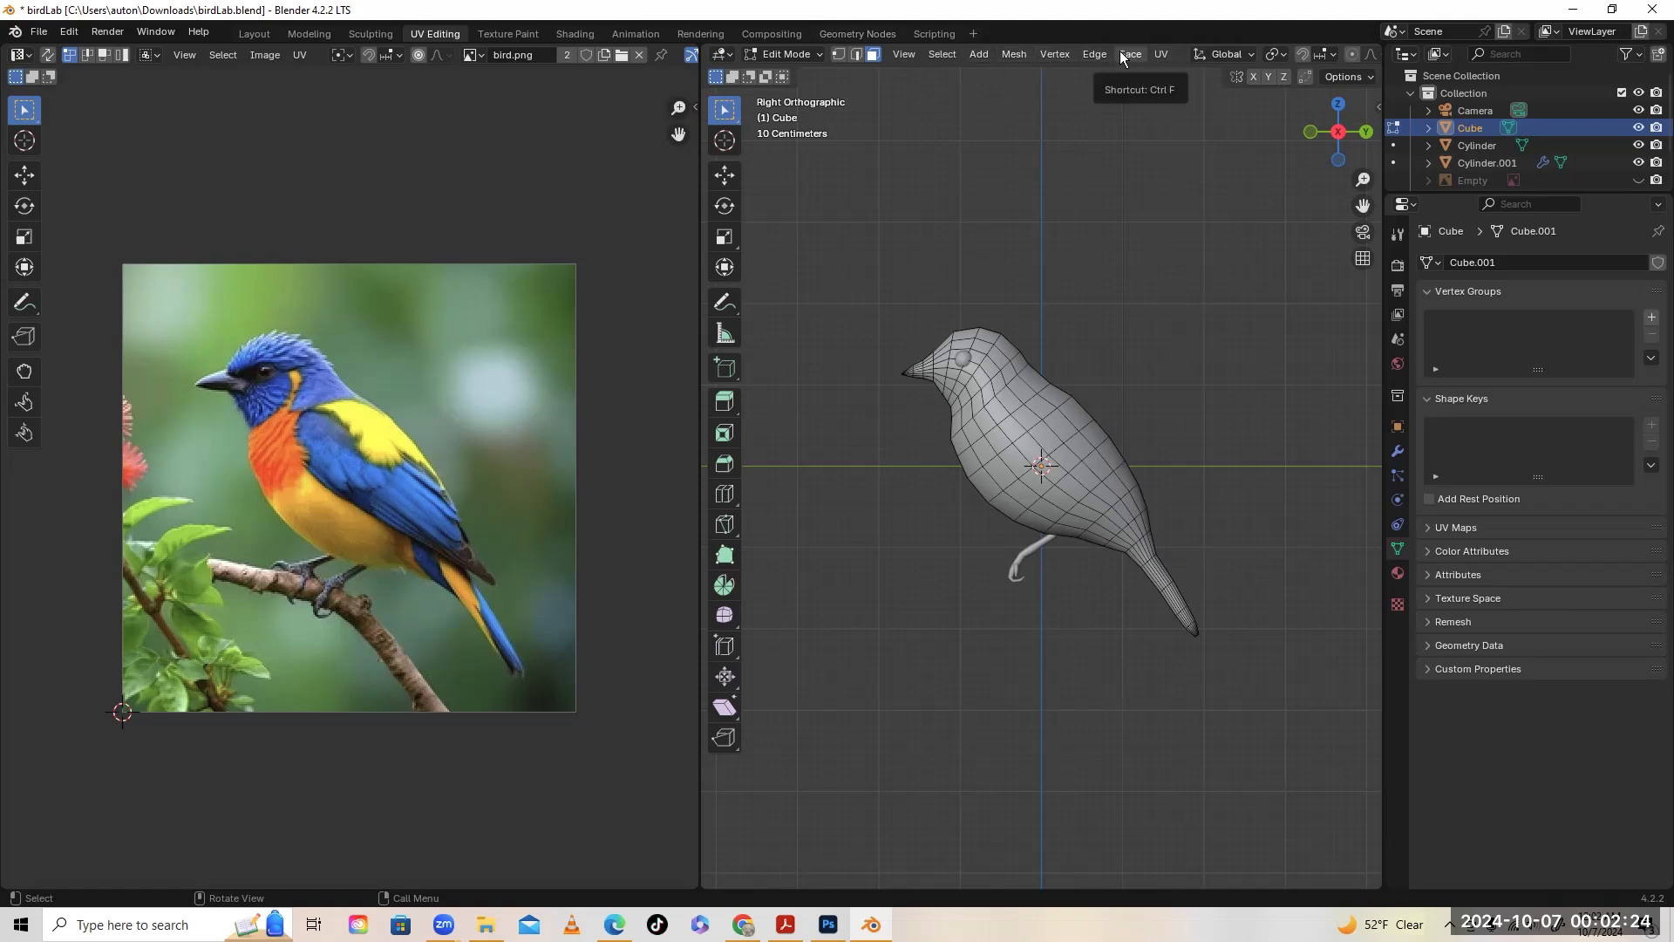
Compare the bird in the 3D viewport with its overlays hidden and shown
{"action": "middle_click_drag", "start_coordinate": [1122, 50], "coordinate": [1198, 66]}
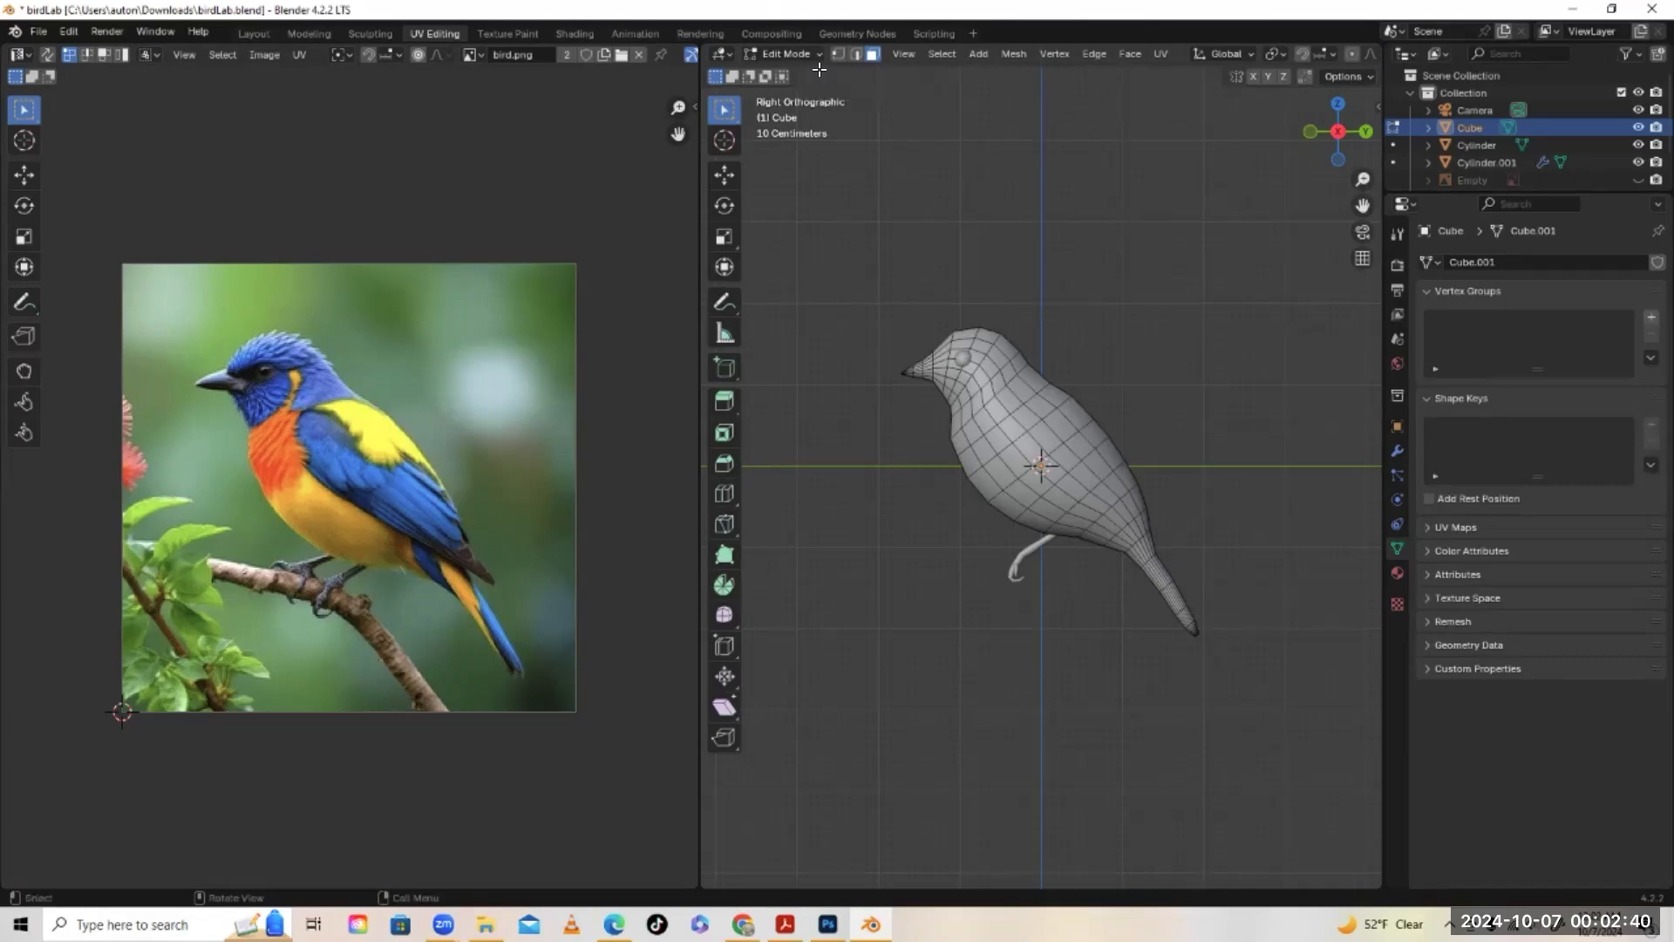
{"action": "scroll", "coordinate": [1139, 56], "scroll_direction": "right", "scroll_amount": 5}
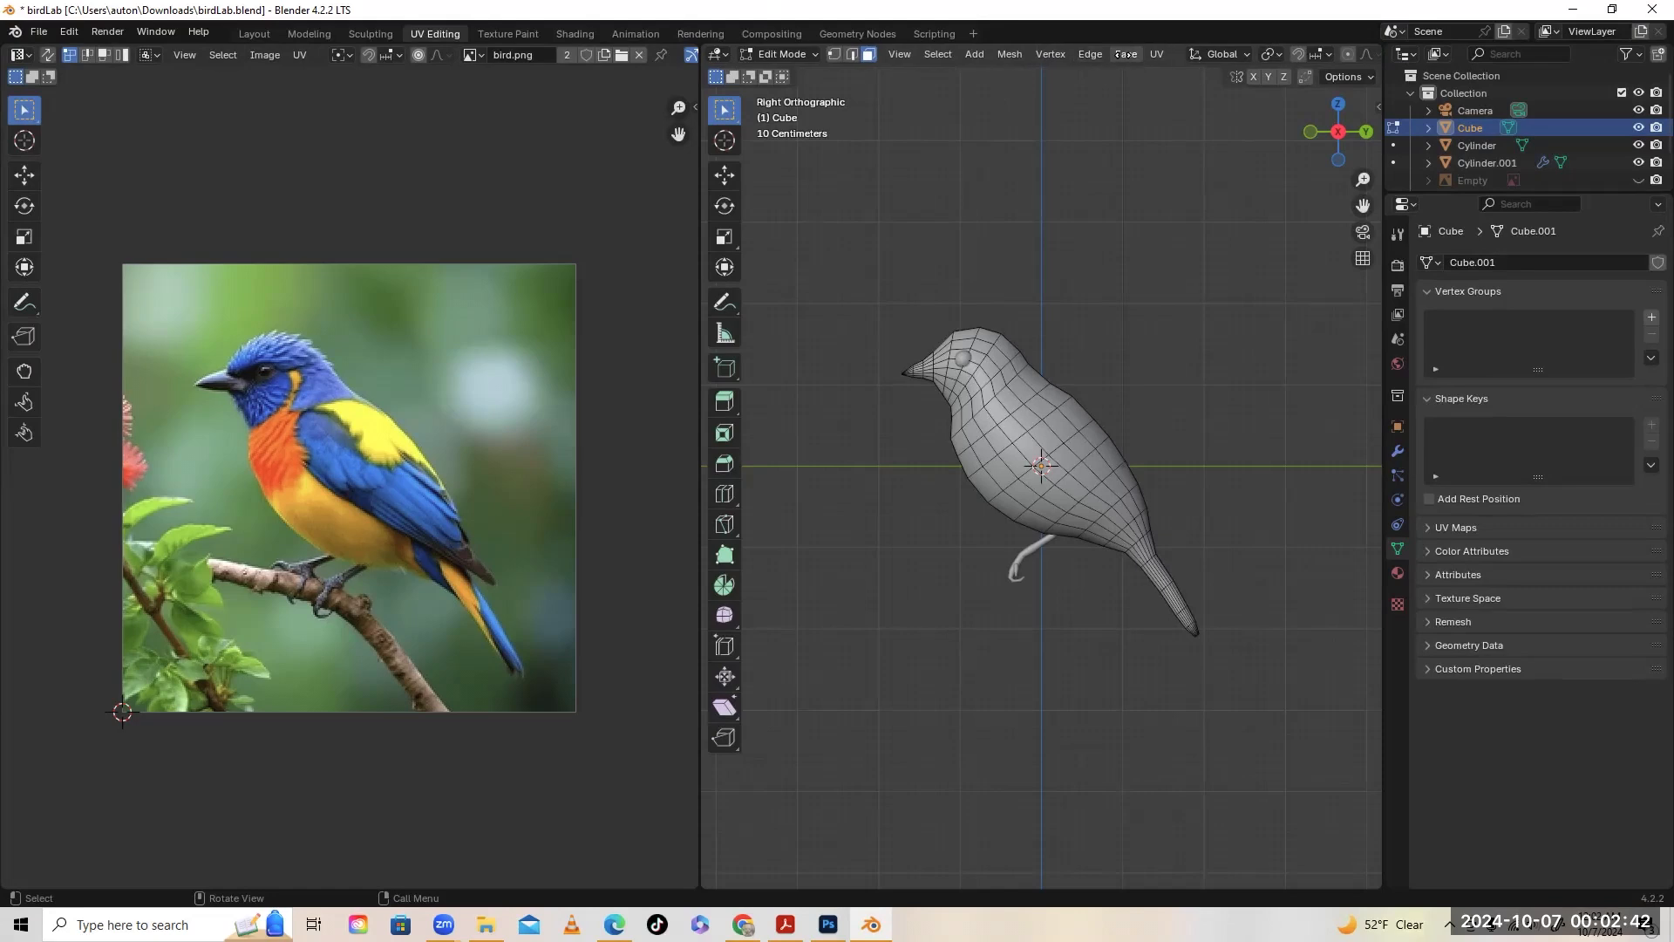
{"action": "scroll", "coordinate": [984, 54], "scroll_direction": "right", "scroll_amount": 5}
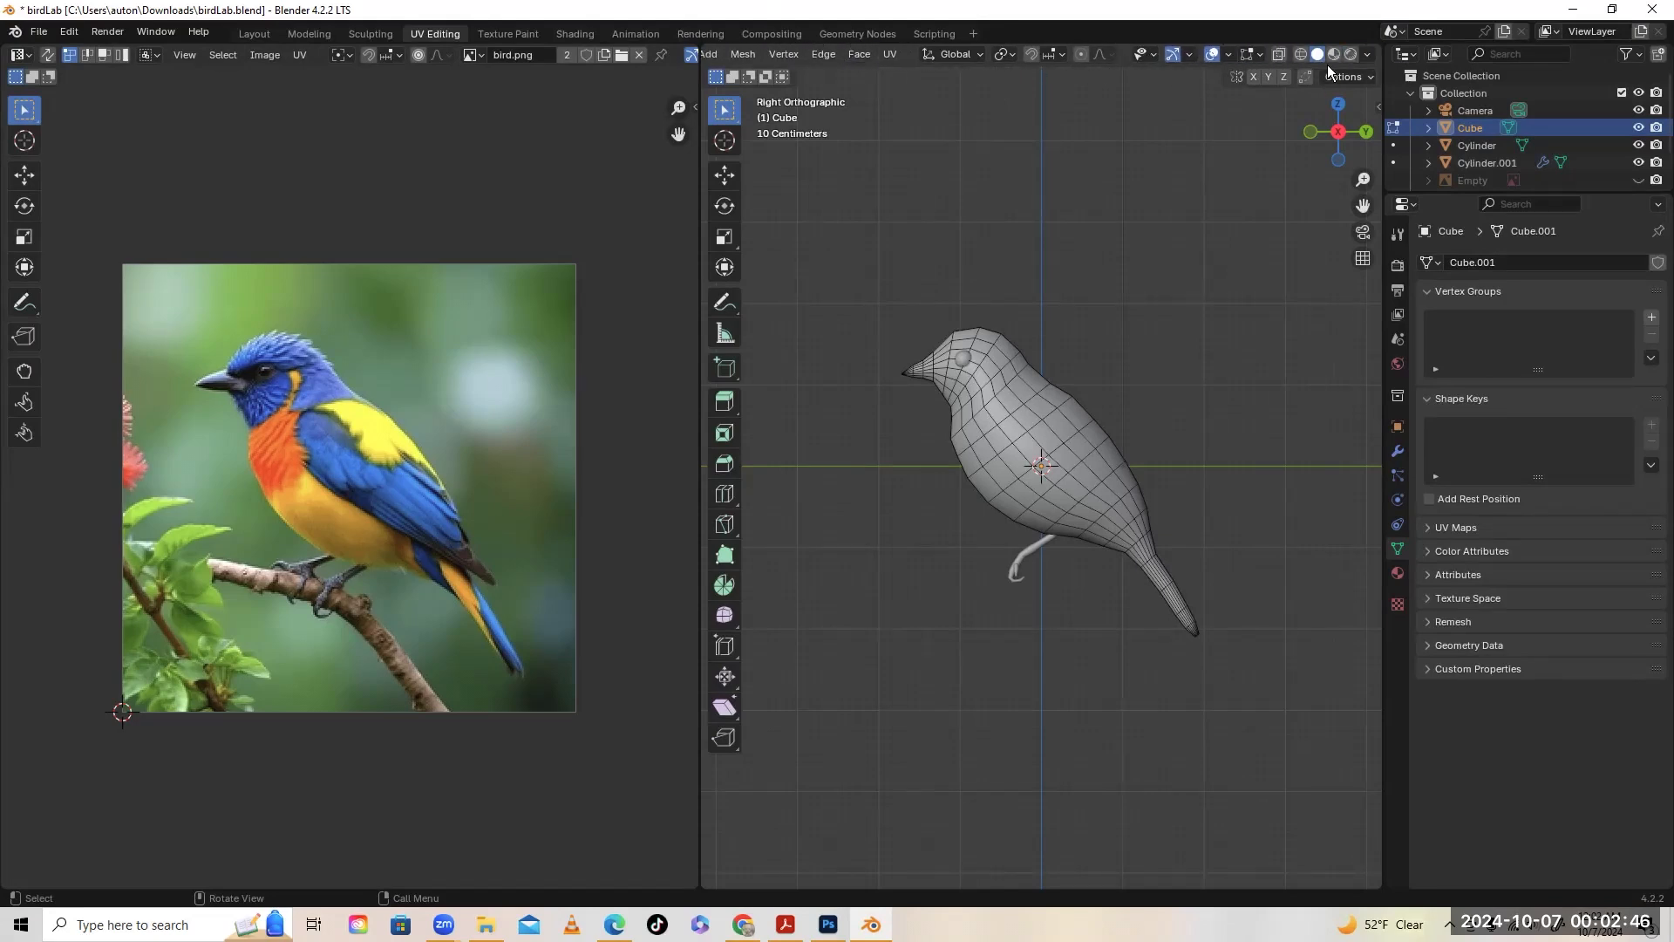
{"action": "left_click", "coordinate": [1211, 56]}
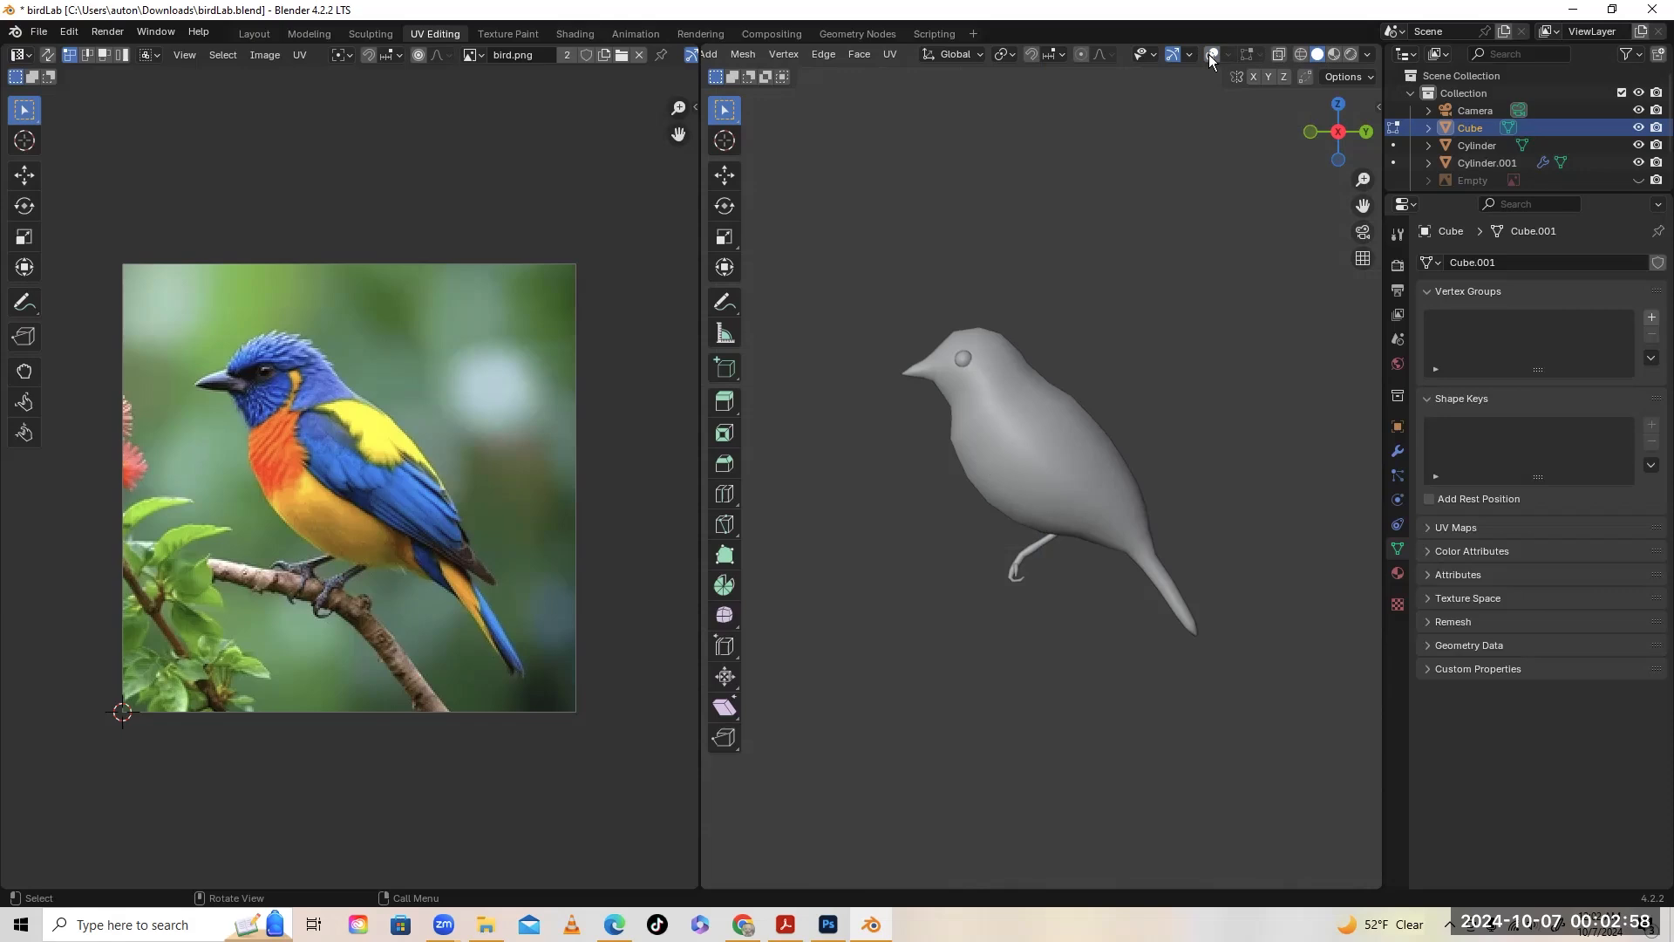
{"action": "left_click", "coordinate": [1211, 56]}
{"action": "left_click", "coordinate": [1211, 55]}
{"action": "left_click", "coordinate": [1212, 56]}
{"action": "left_click", "coordinate": [1211, 56]}
{"action": "left_click", "coordinate": [1211, 56]}
{"action": "left_click", "coordinate": [1211, 56]}
{"action": "left_click", "coordinate": [1211, 56]}
{"action": "left_click", "coordinate": [1211, 56]}
{"action": "left_click", "coordinate": [1211, 56]}
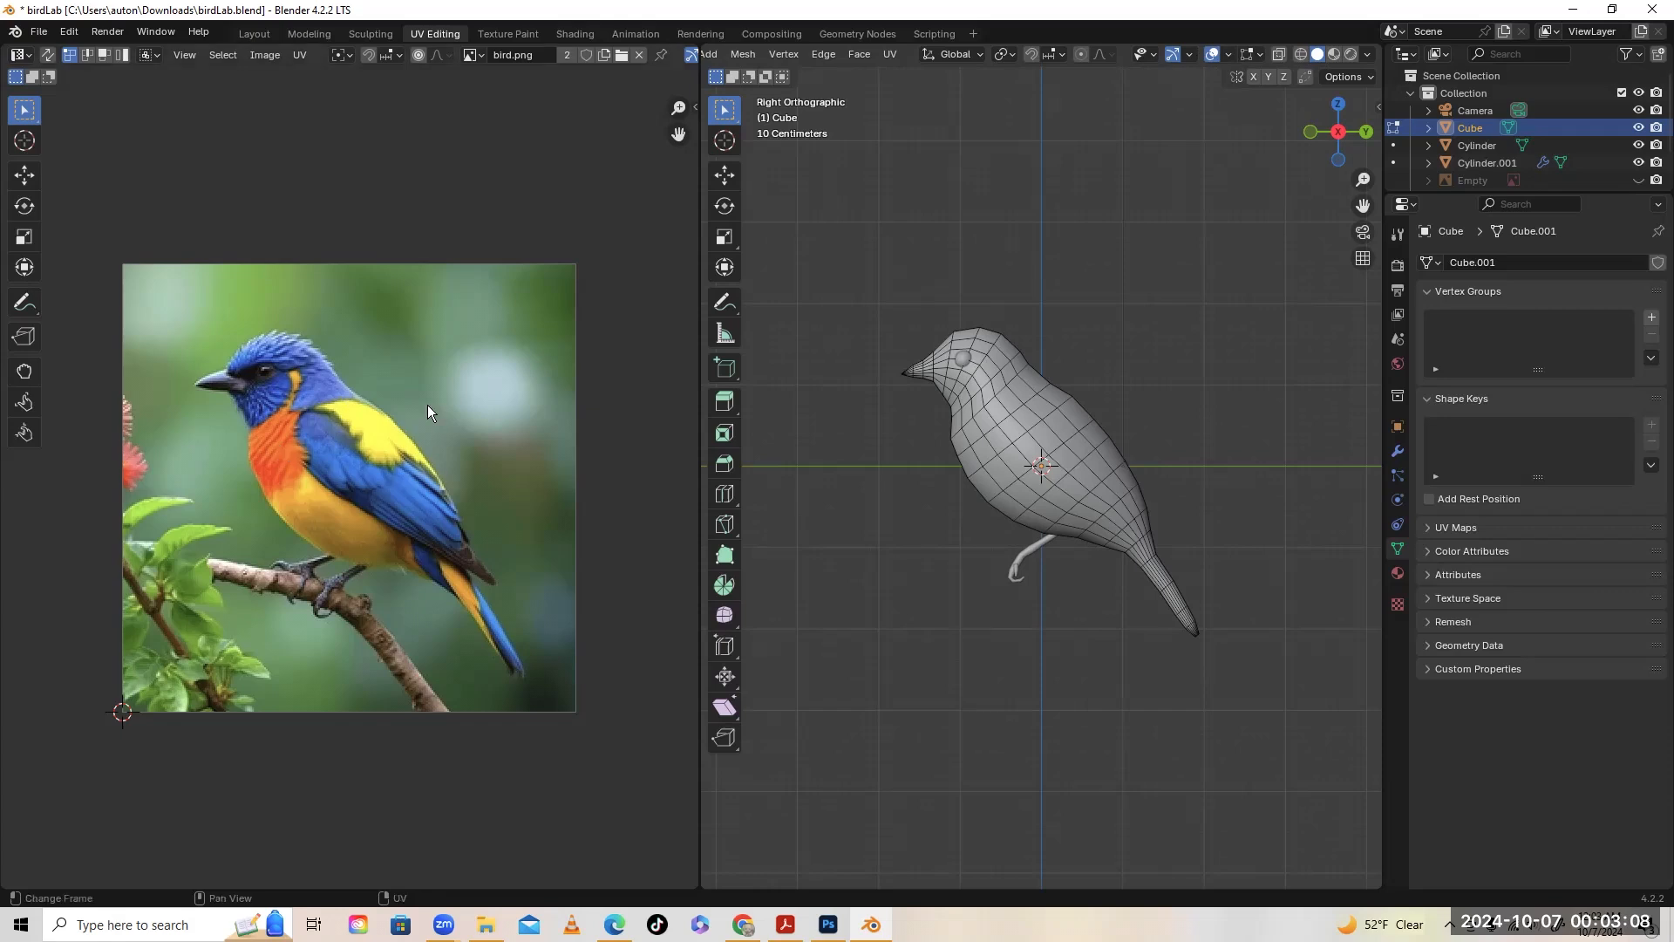
{"action": "left_click", "coordinate": [1211, 55]}
{"action": "left_click", "coordinate": [1212, 56]}
{"action": "left_click", "coordinate": [1211, 55]}
{"action": "left_click", "coordinate": [1211, 56]}
{"action": "left_click", "coordinate": [1212, 56]}
{"action": "left_click", "coordinate": [1211, 56]}
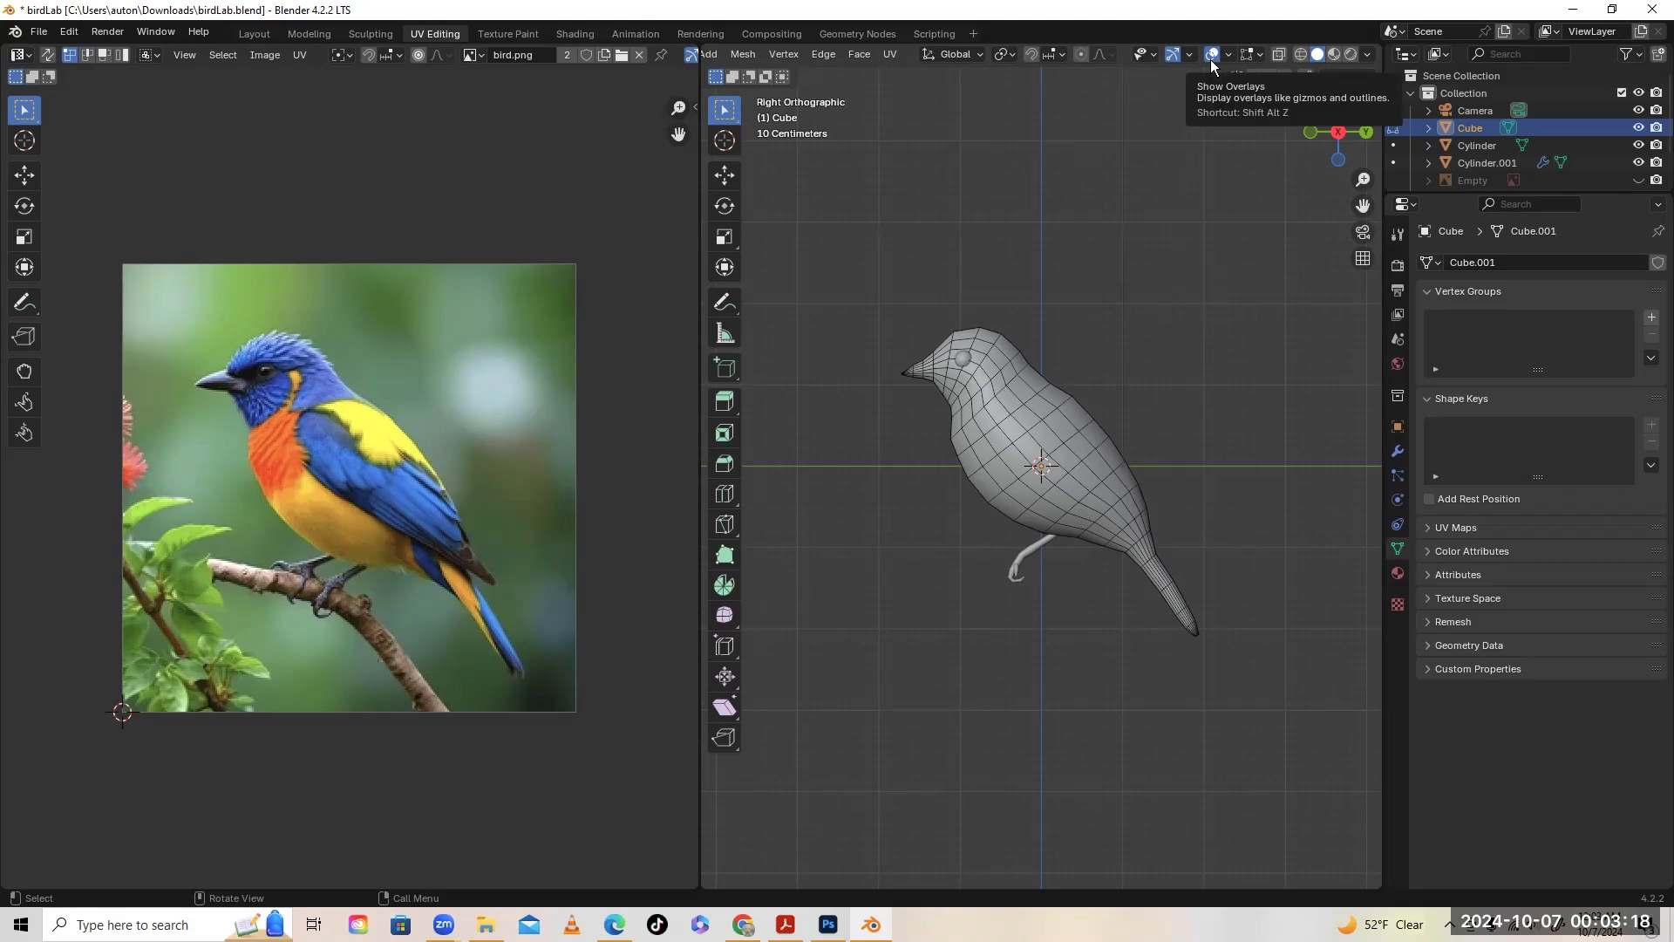
{"action": "left_click", "coordinate": [1210, 59]}
{"action": "left_click", "coordinate": [1211, 59]}
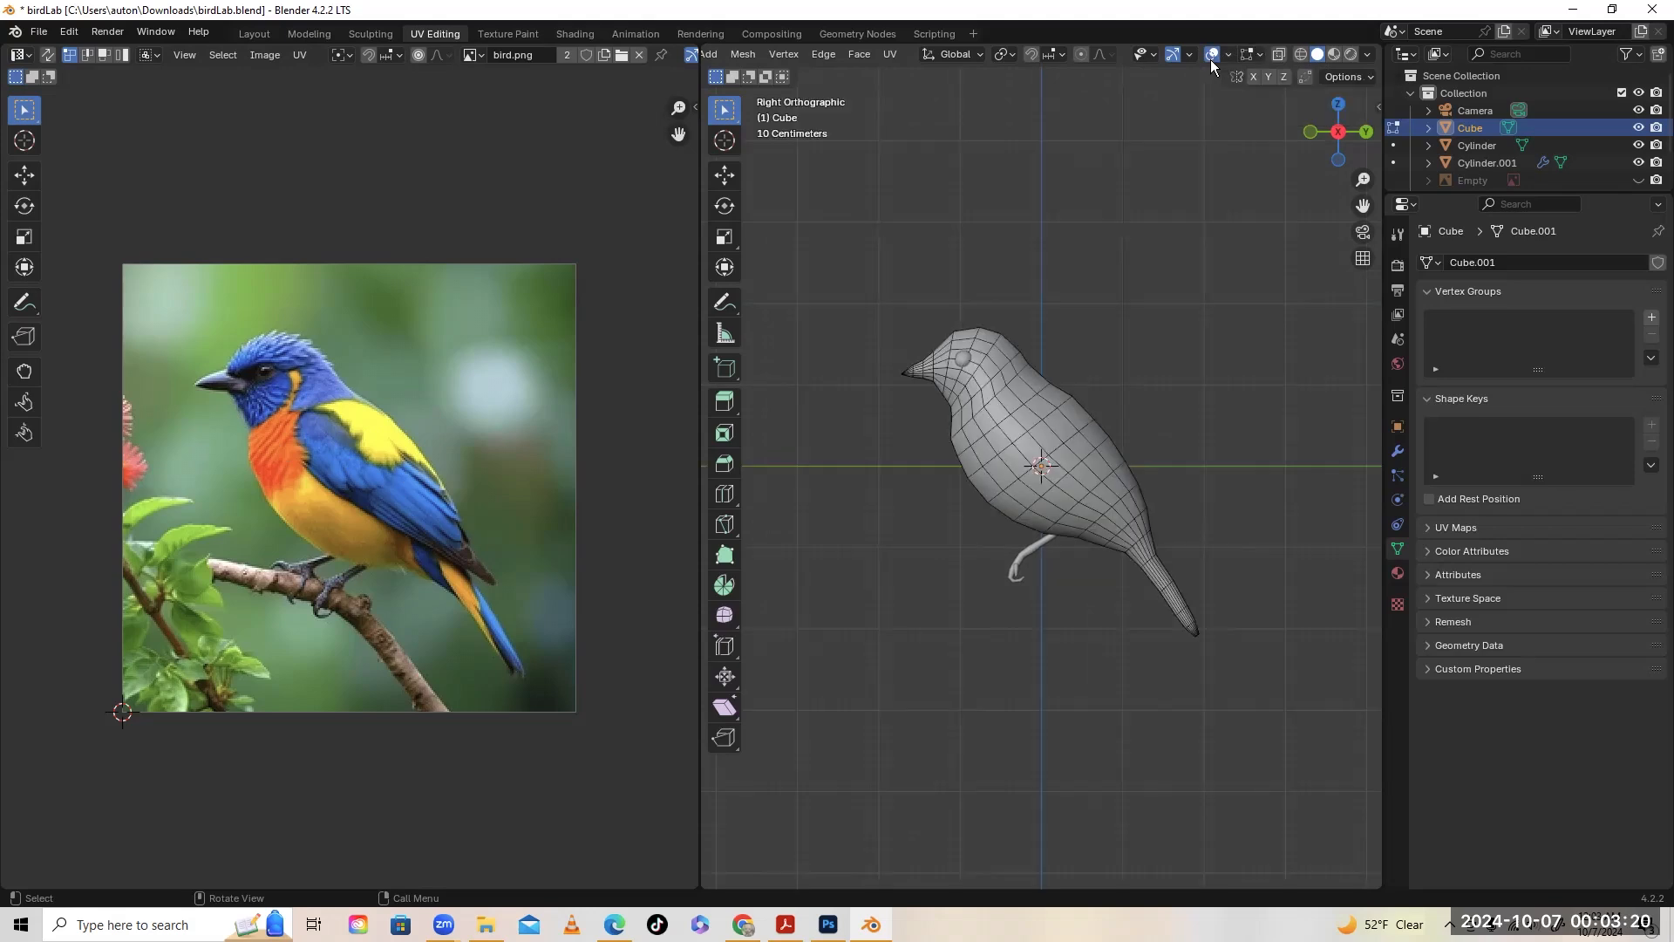
Set the 3D viewport to Material Preview shading and compare the textured bird with overlays hidden and shown
{"action": "left_click", "coordinate": [1335, 52]}
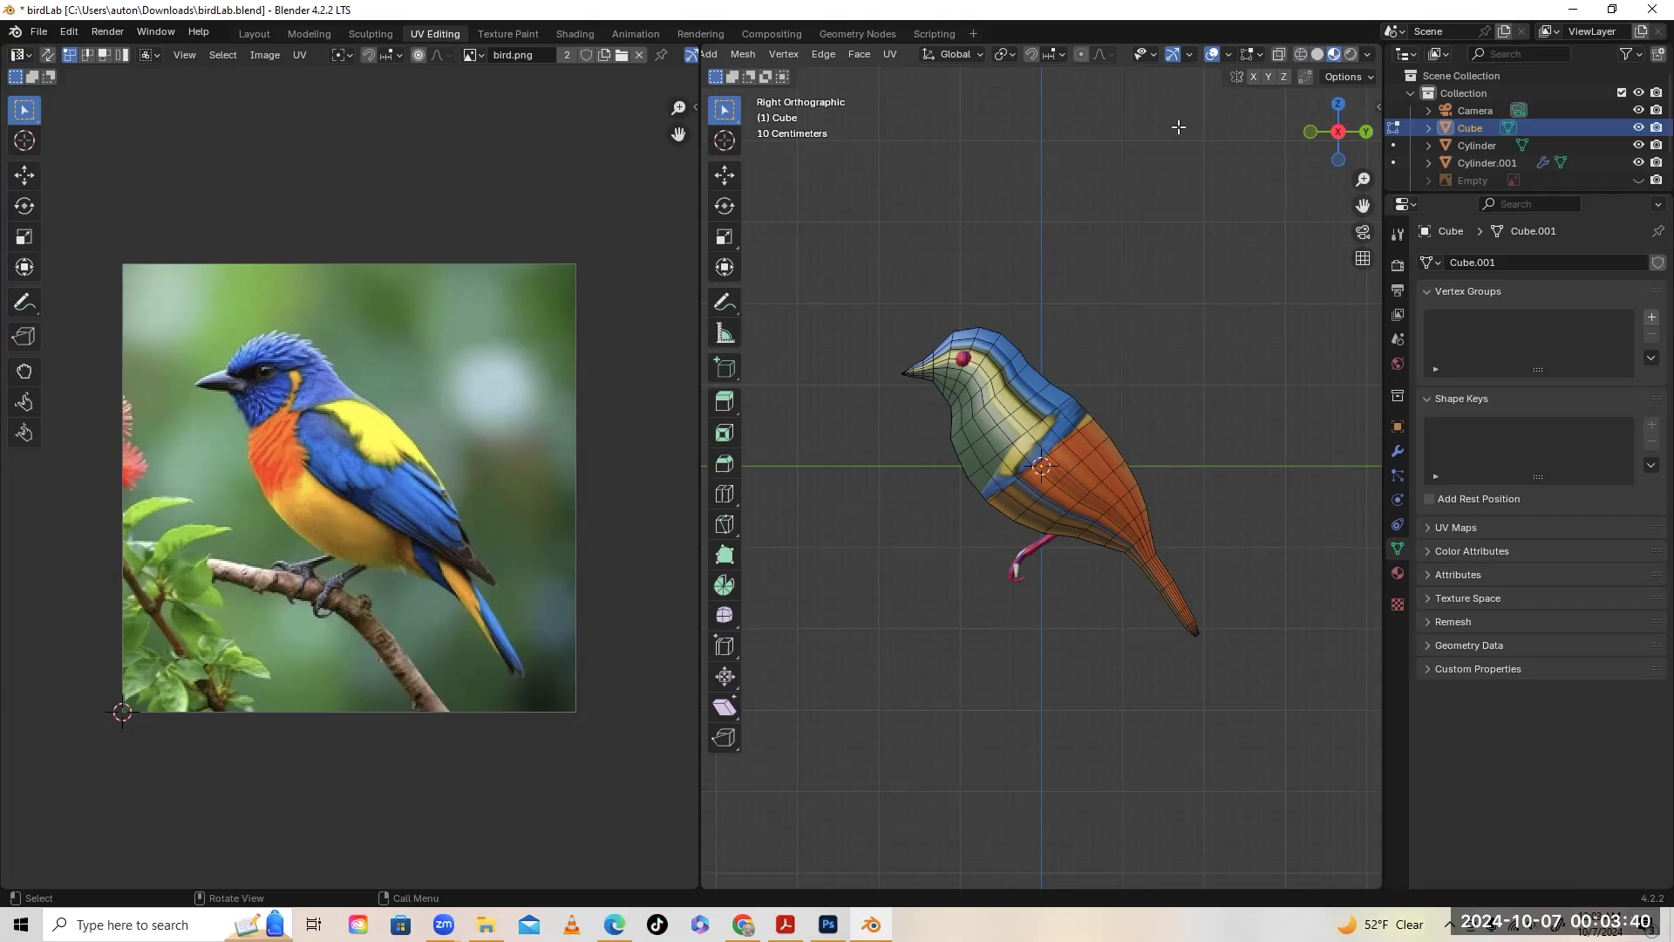
{"action": "left_click", "coordinate": [1215, 51]}
{"action": "left_click", "coordinate": [1216, 51]}
{"action": "left_click", "coordinate": [1216, 51]}
{"action": "left_click", "coordinate": [1216, 50]}
{"action": "left_click", "coordinate": [1215, 50]}
{"action": "left_click", "coordinate": [1216, 51]}
{"action": "left_click", "coordinate": [1215, 50]}
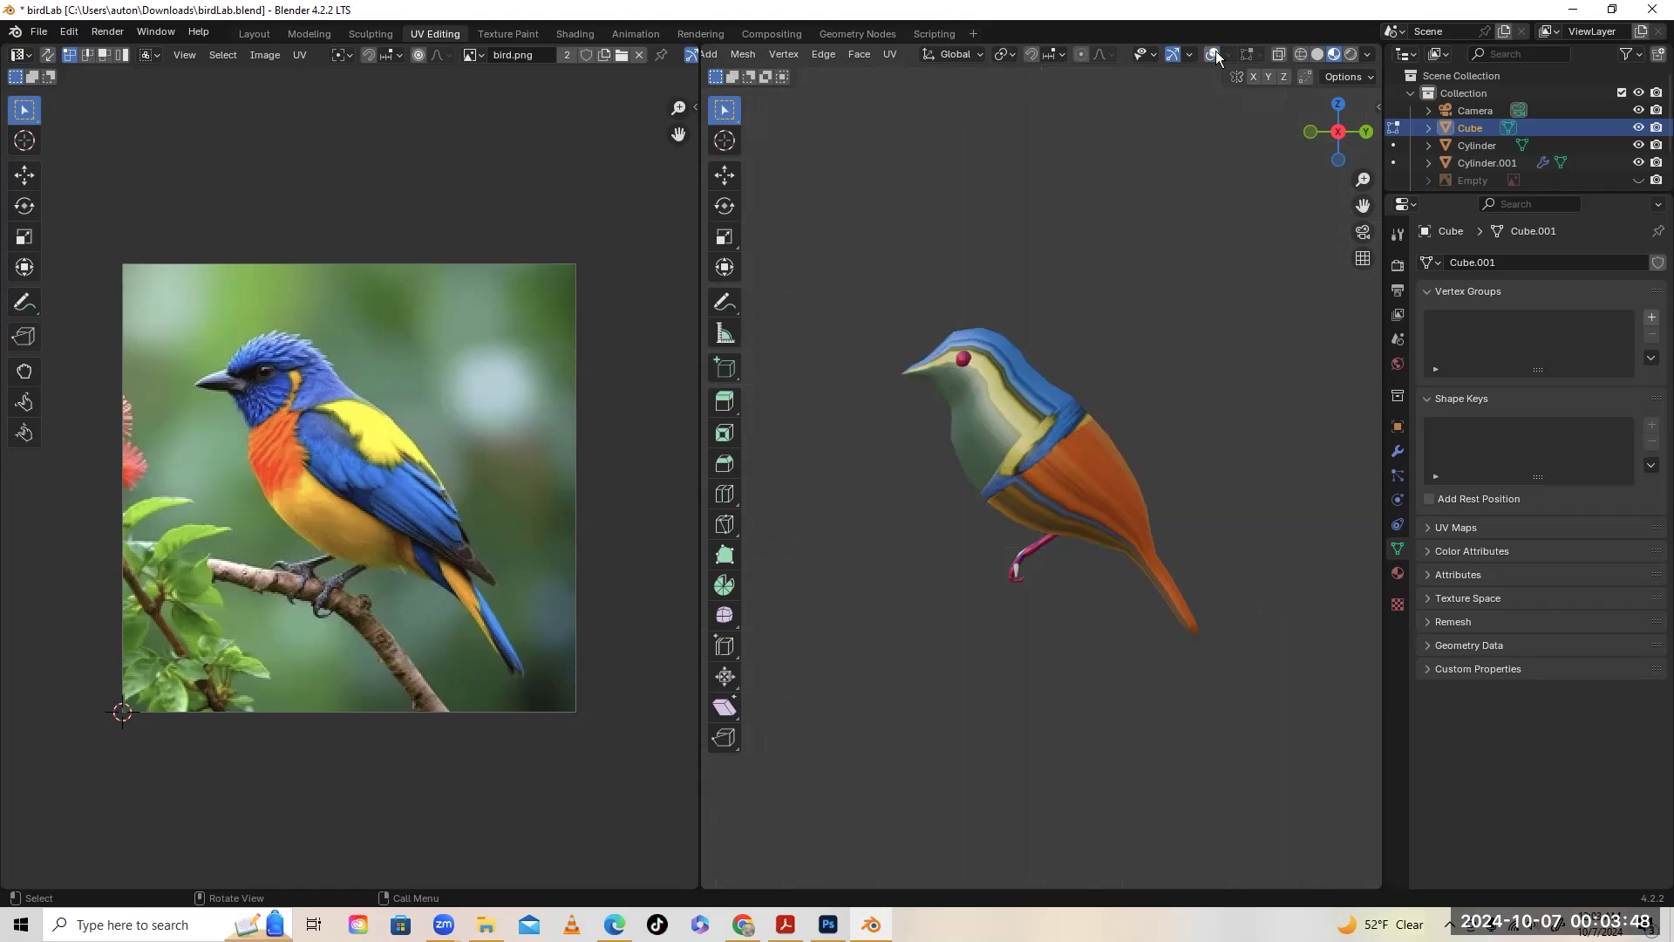
{"action": "left_click", "coordinate": [1216, 51]}
{"action": "left_click", "coordinate": [1216, 50]}
{"action": "left_click", "coordinate": [1216, 51]}
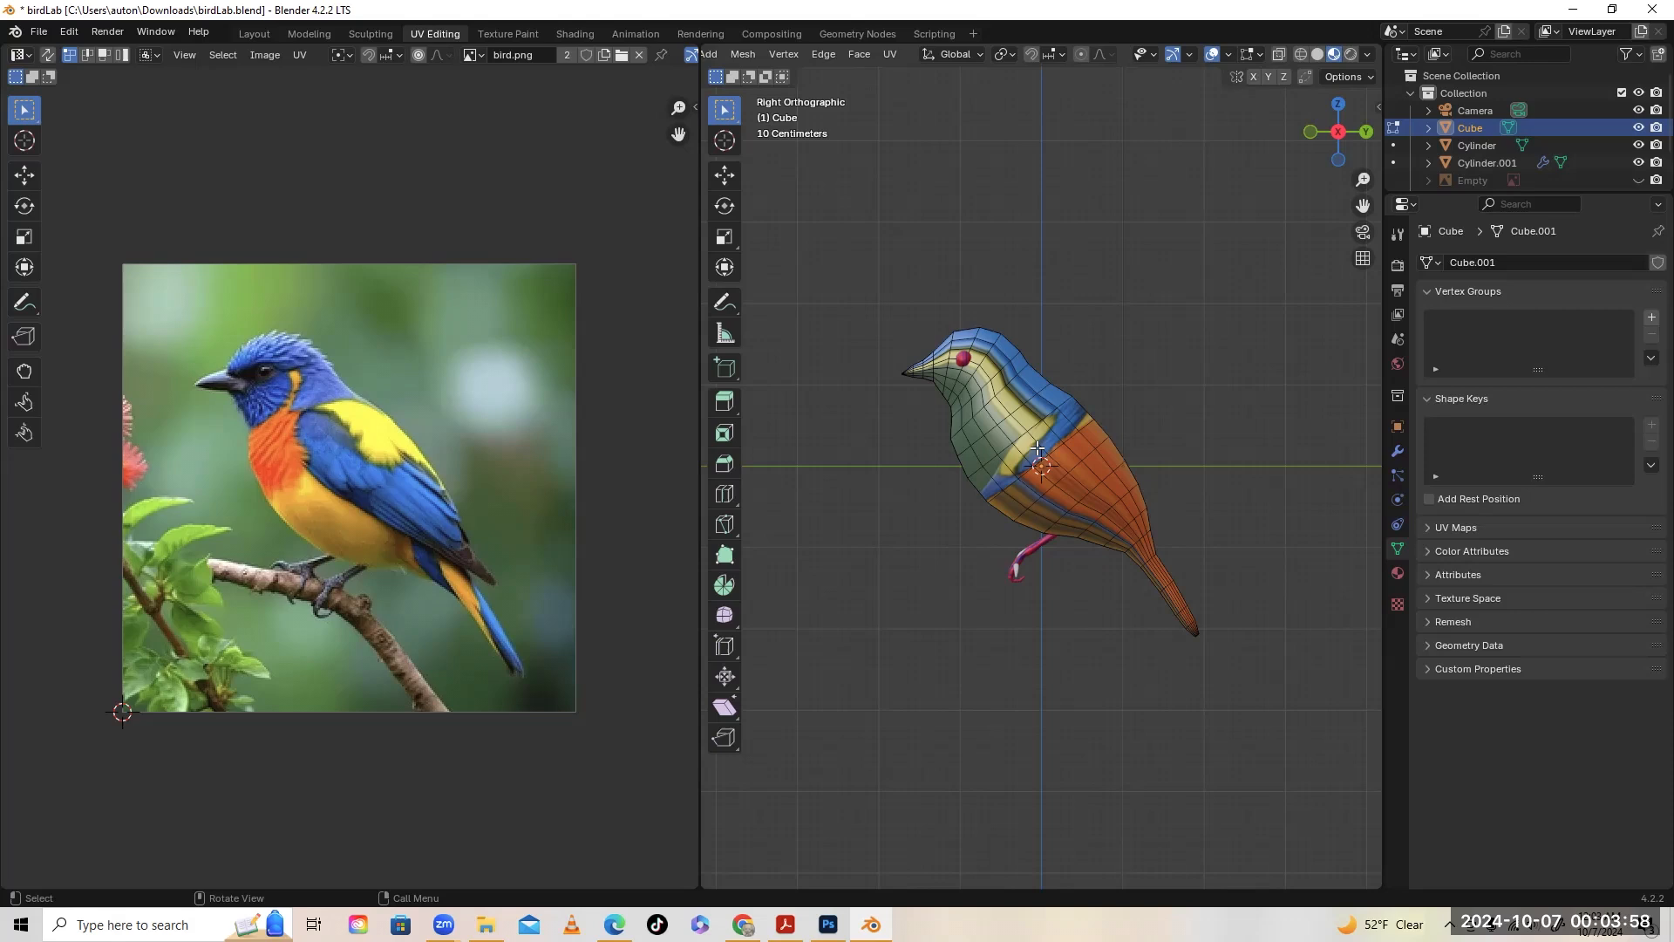
Unwrap all faces of the bird's body with Project from View, and hide the 3D viewport overlays
{"action": "key", "text": "a"}
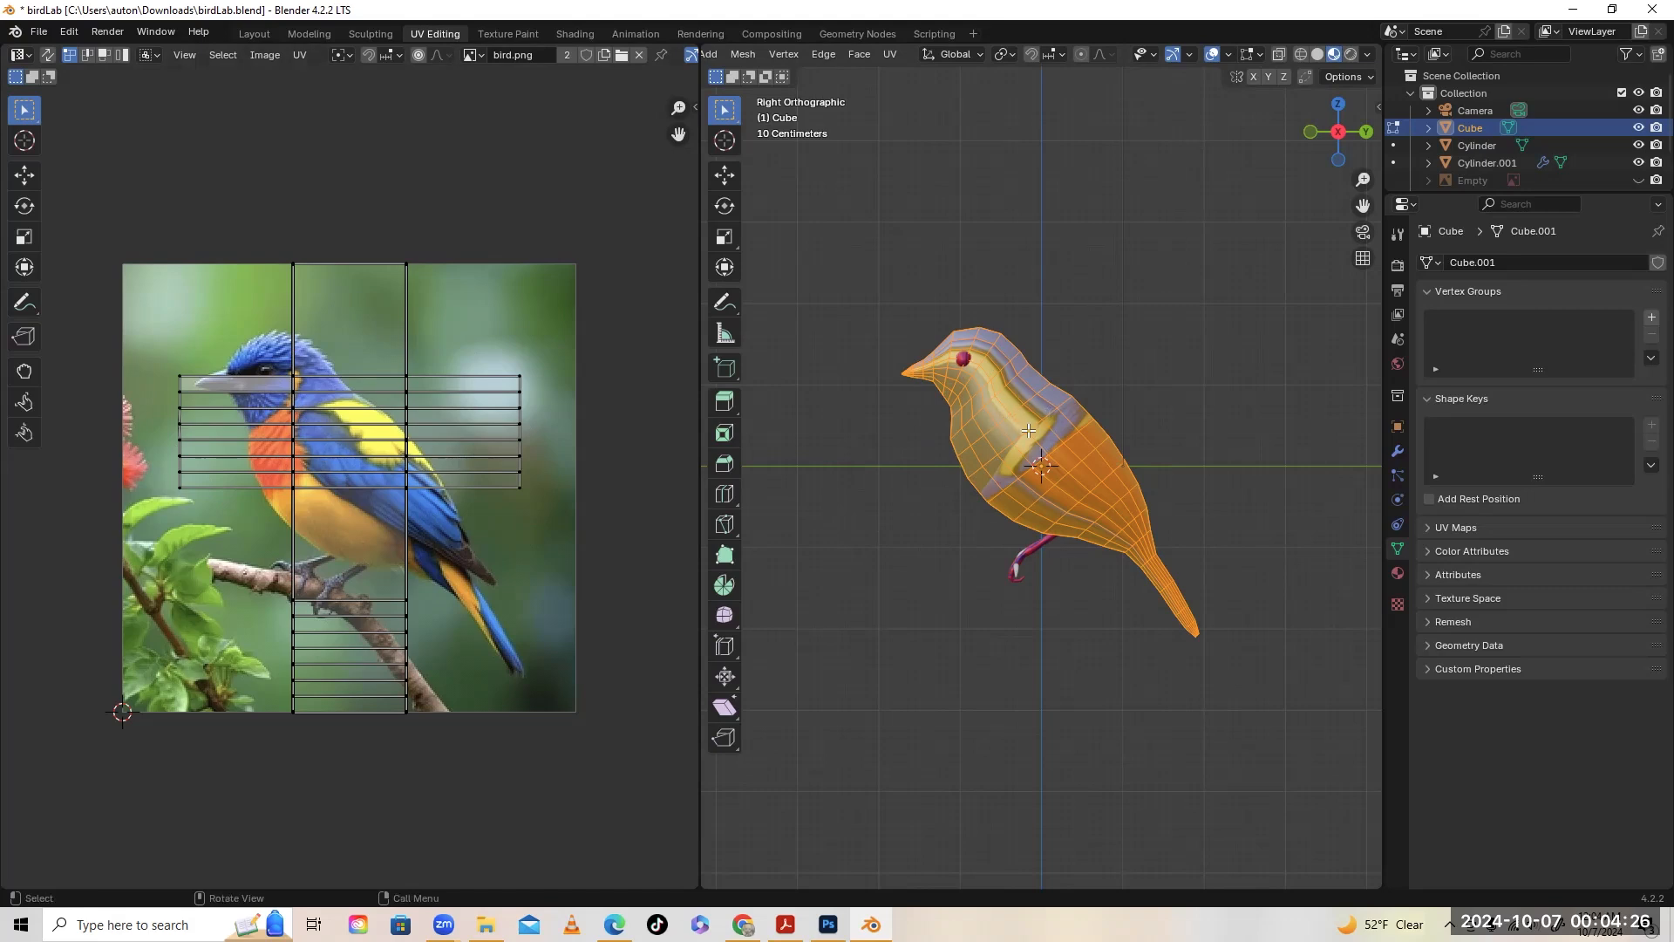
{"action": "key", "text": "ctrl+f"}
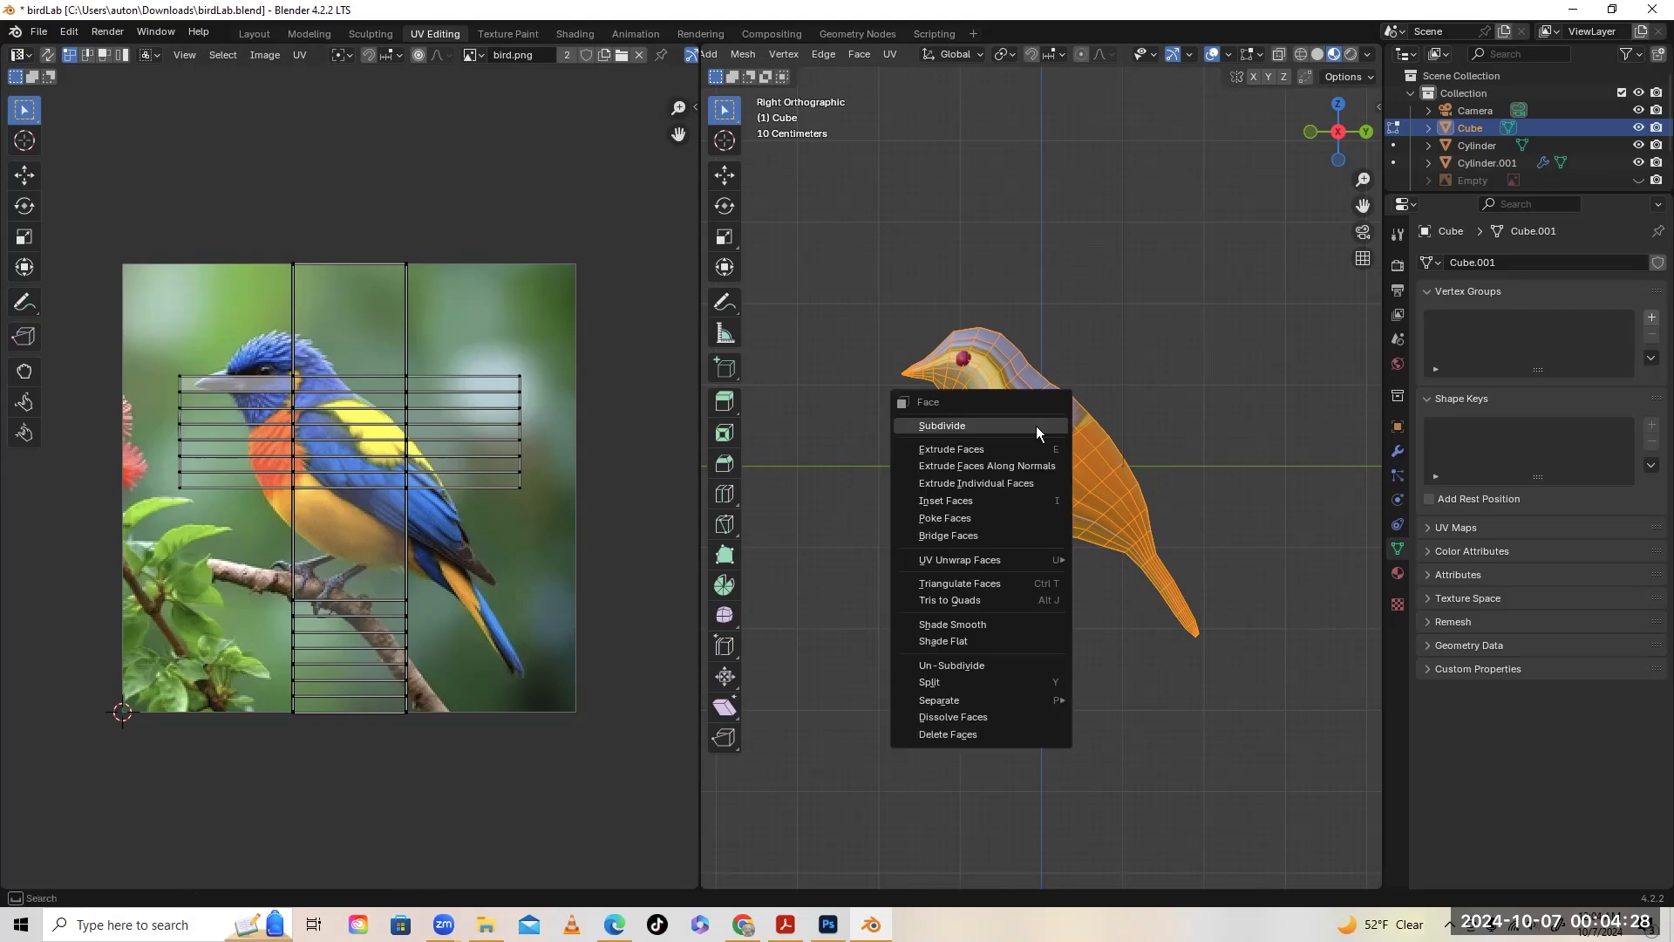
{"action": "mouse_move", "coordinate": [1036, 559]}
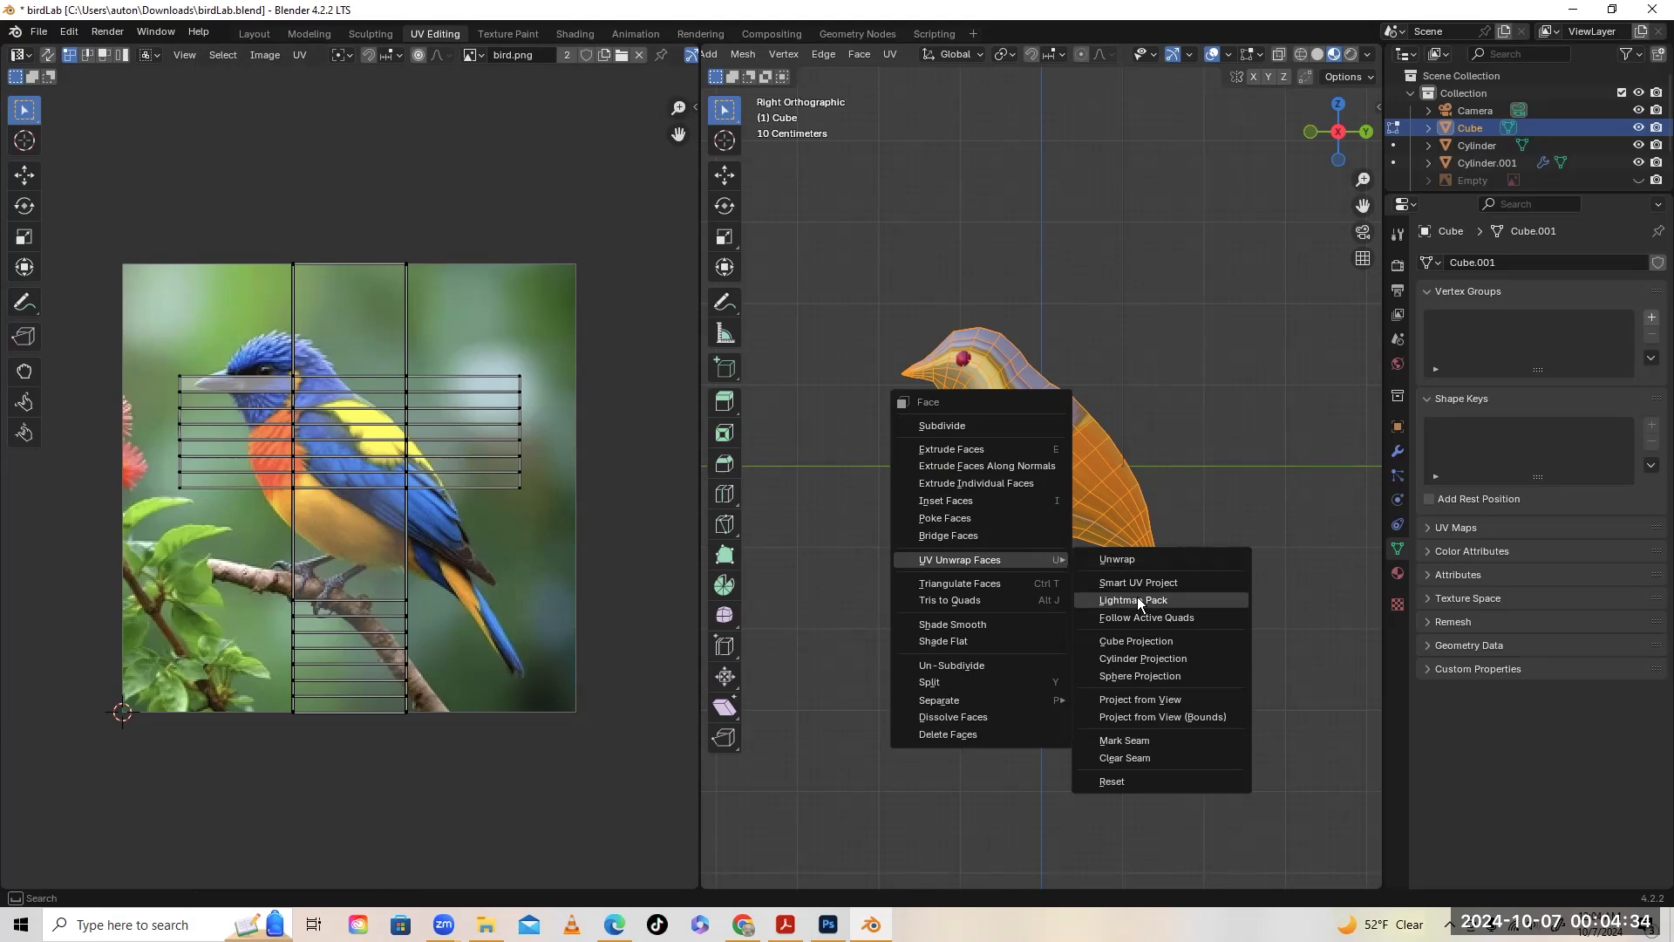
{"action": "left_click", "coordinate": [1168, 701]}
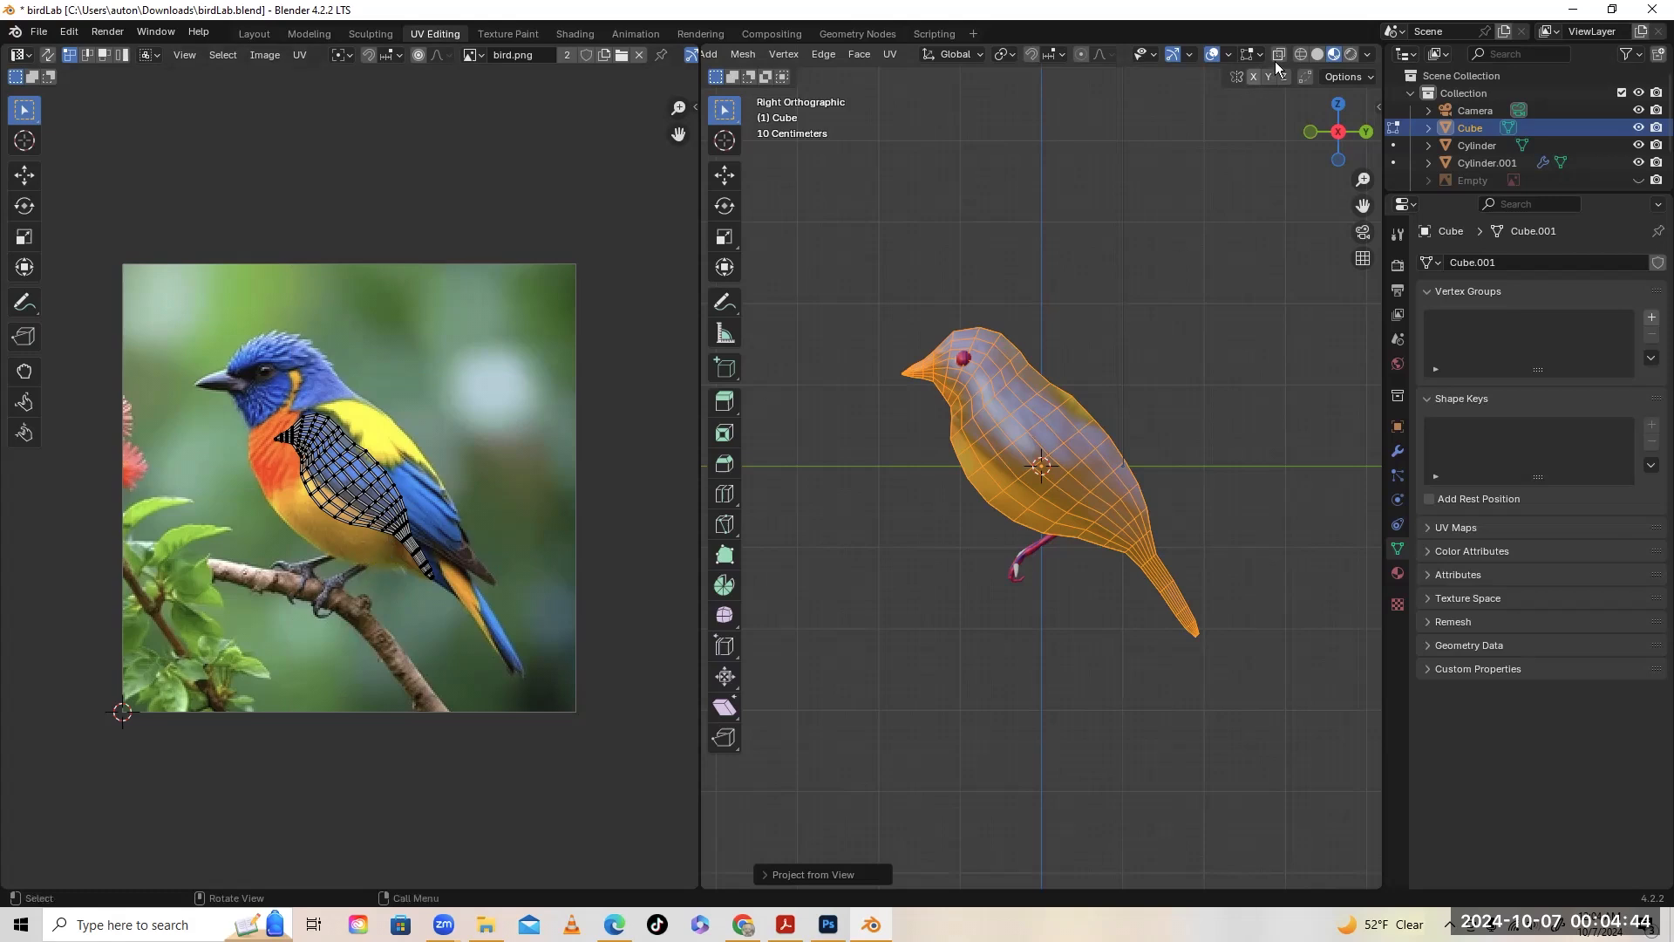
{"action": "left_click", "coordinate": [1212, 55]}
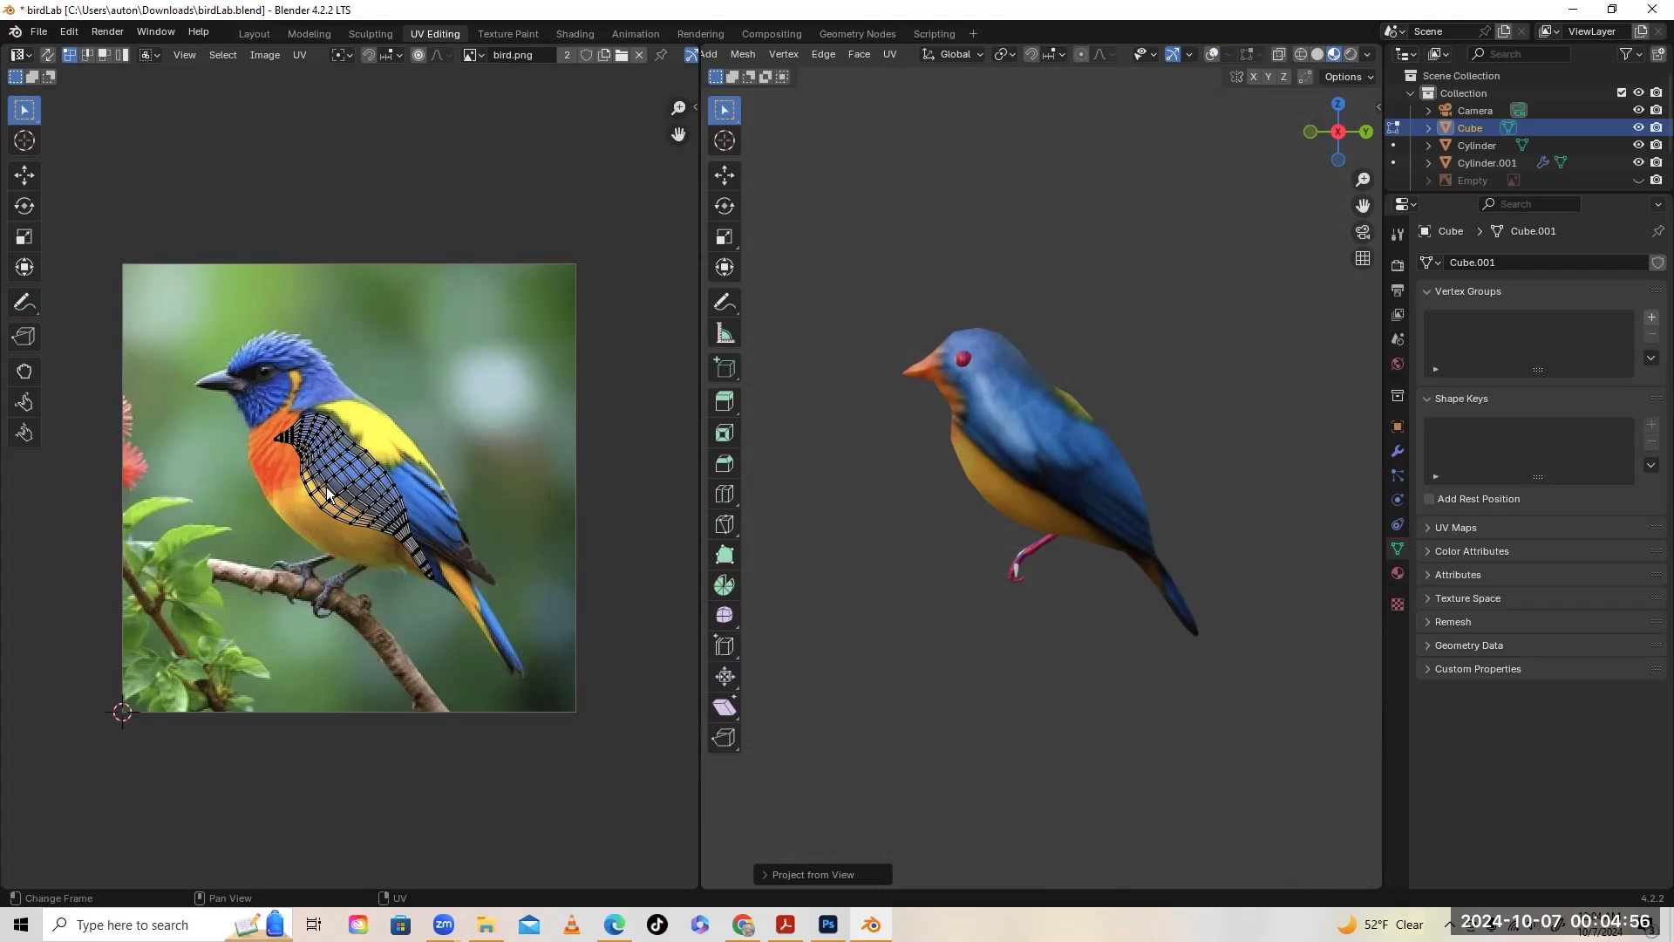
Scale all the body's UVs up by about 1.88 and move them over the bird in the image
{"action": "key", "text": "a"}
{"action": "key", "text": "s"}
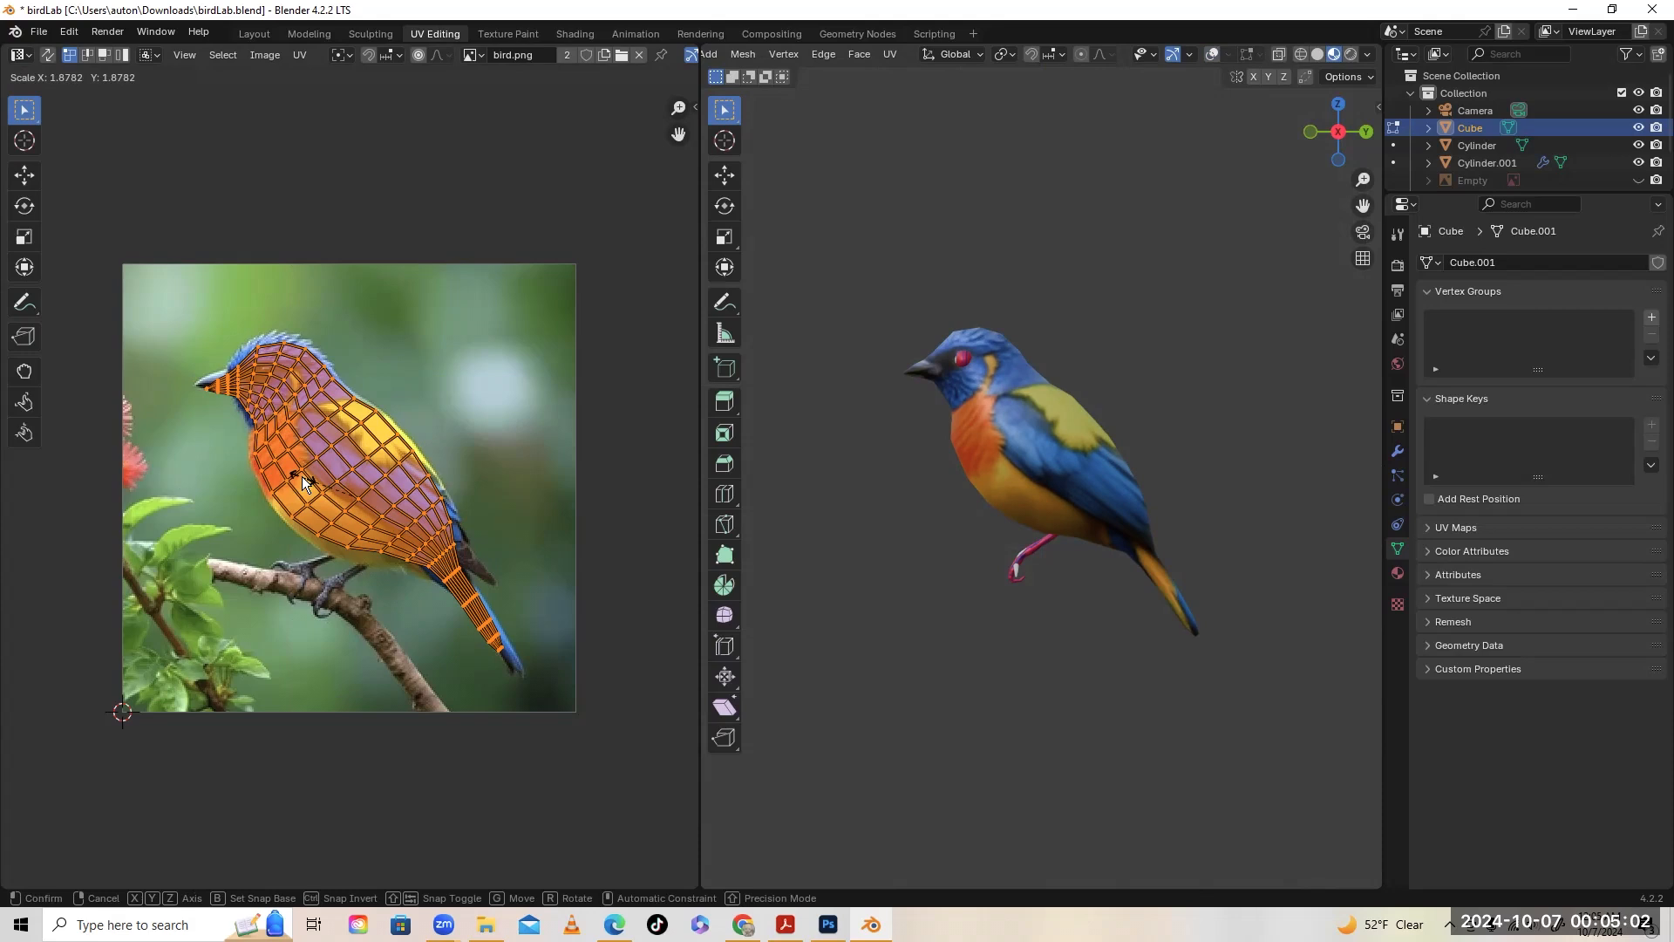
{"action": "left_click", "coordinate": [302, 476]}
{"action": "key", "text": "g"}
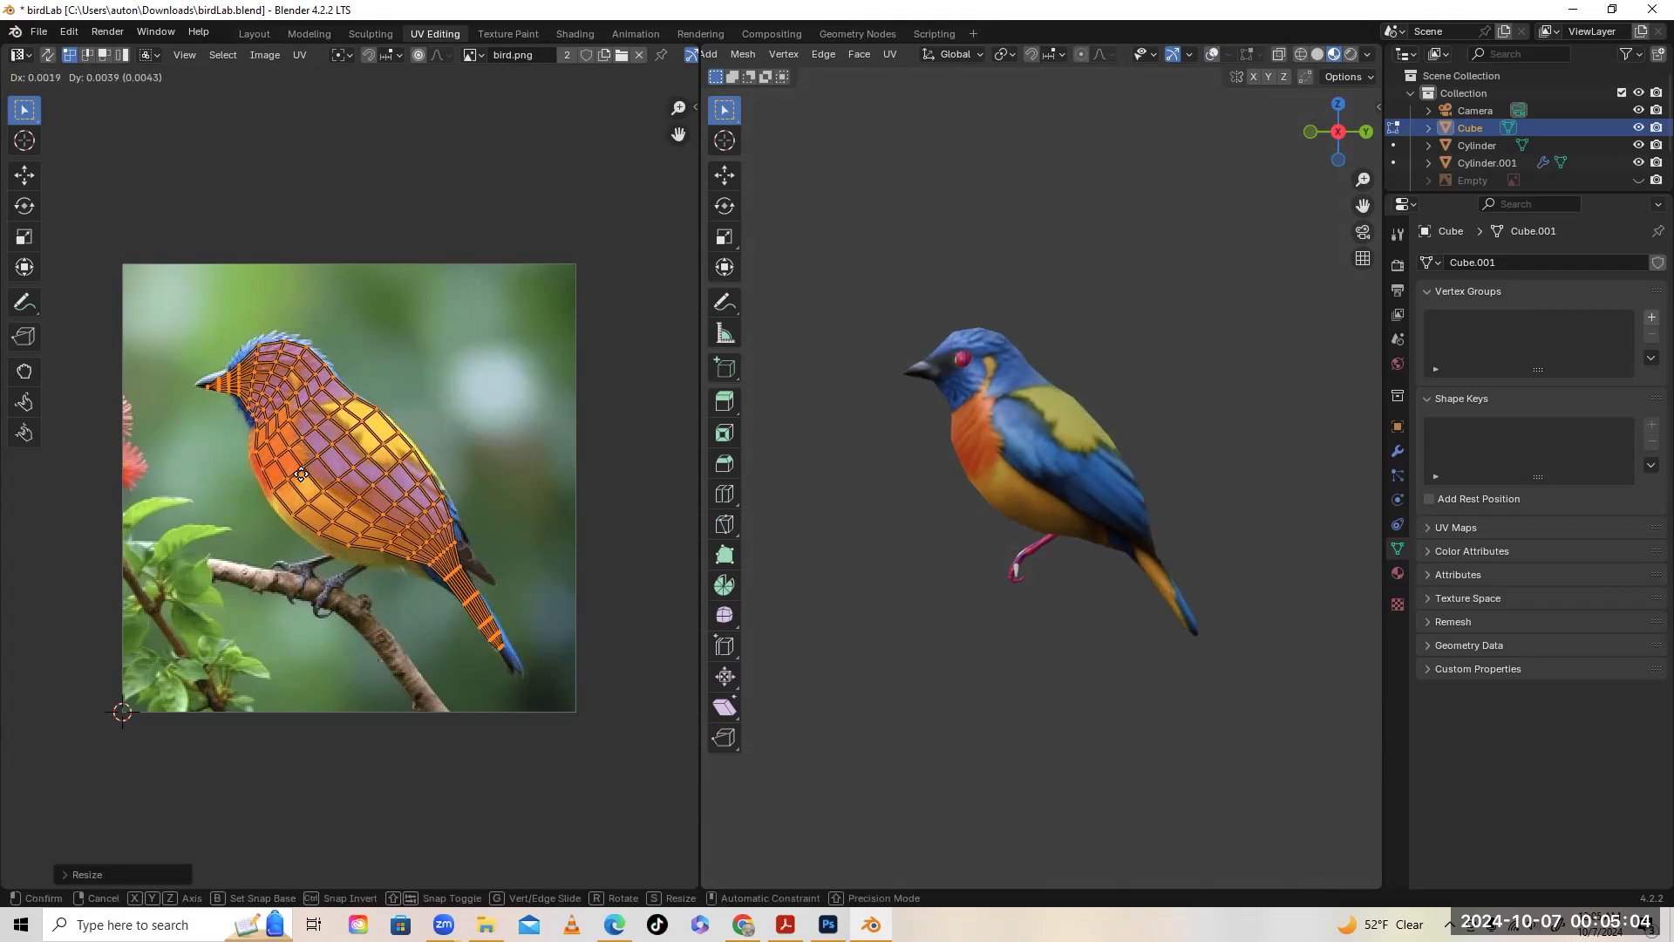
{"action": "left_click", "coordinate": [293, 473]}
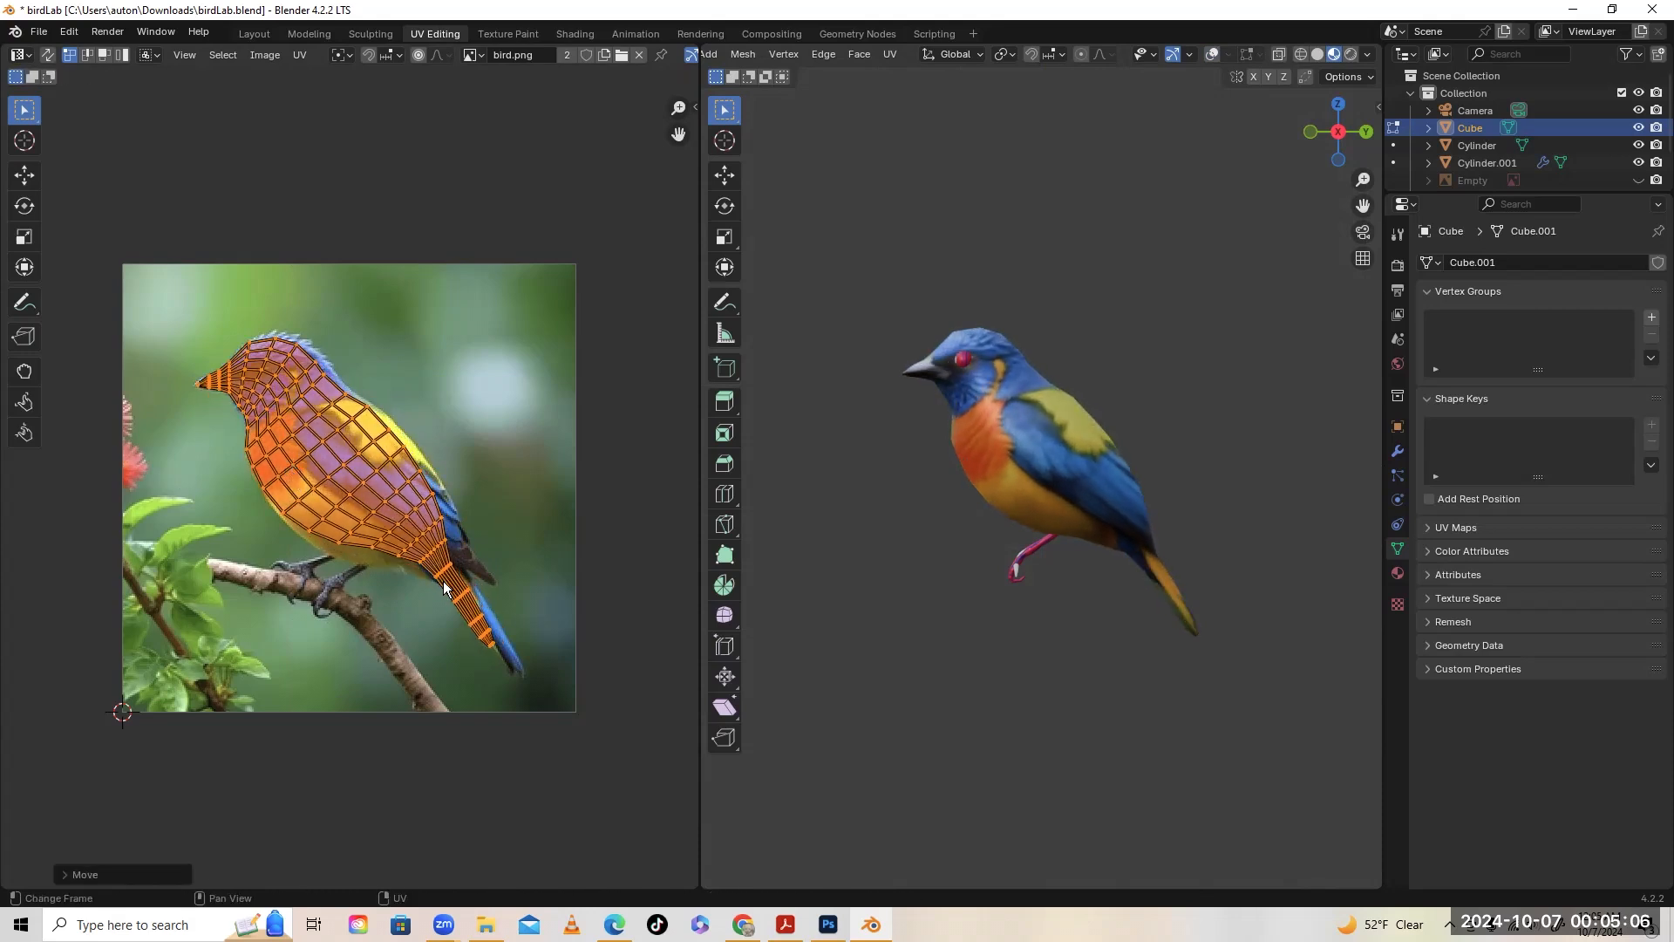
Enlarge the UV layout slightly and reposition it so the beak, back and tail line up with the pictured bird
{"action": "key", "text": "s"}
{"action": "left_click", "coordinate": [408, 535]}
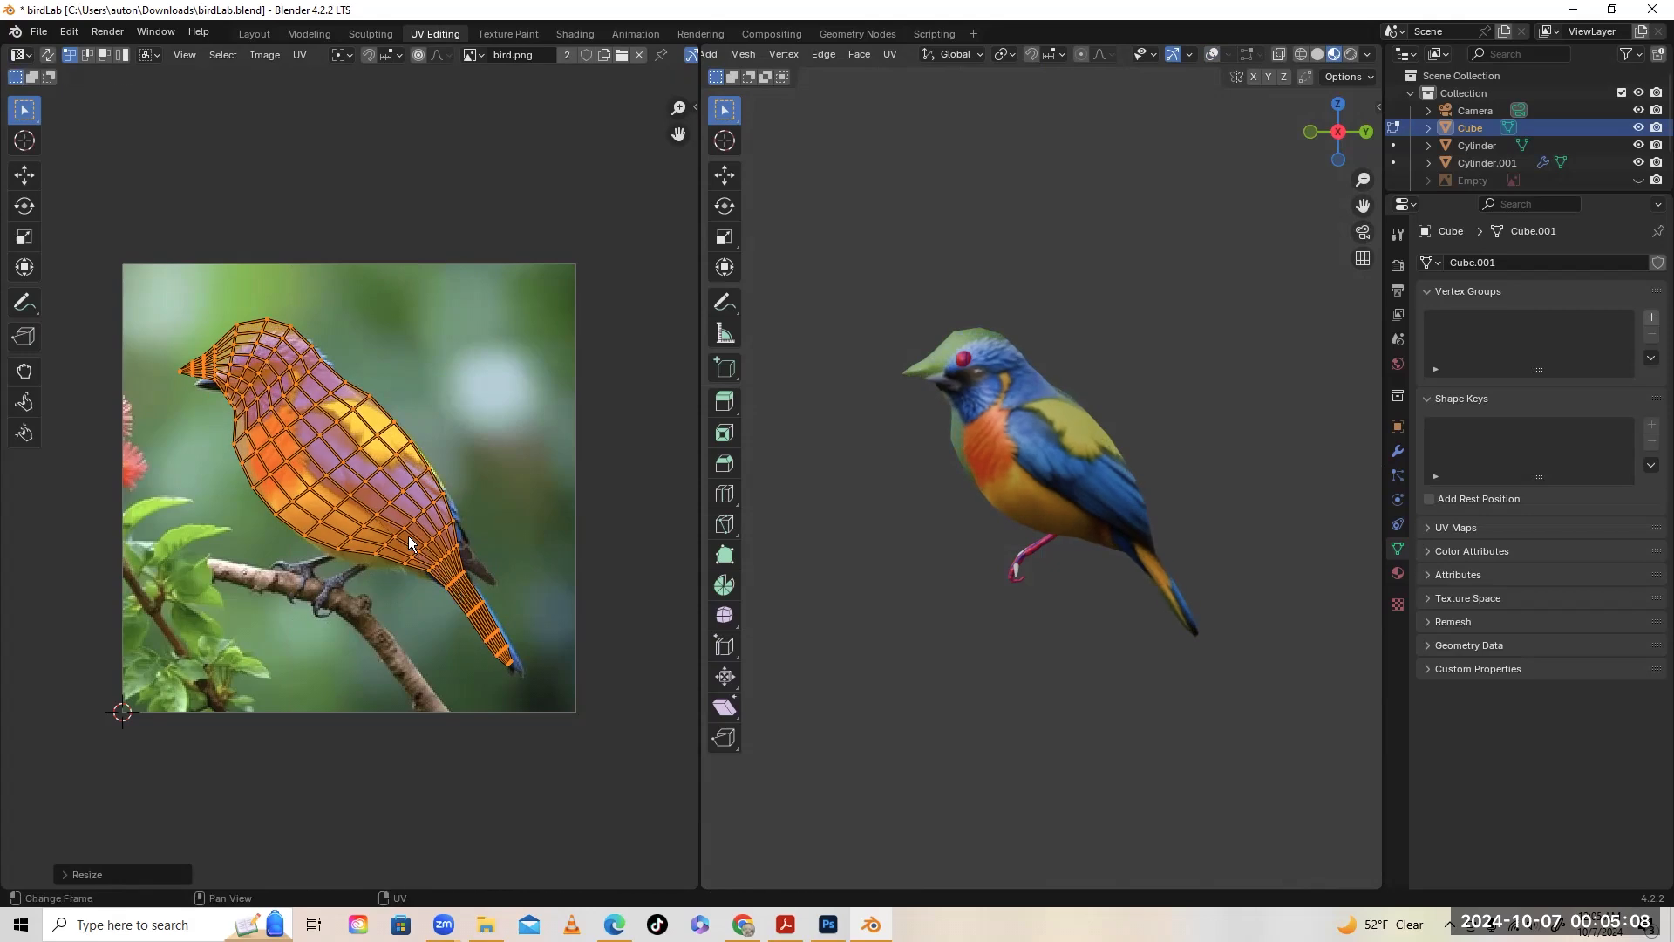
{"action": "key", "text": "g"}
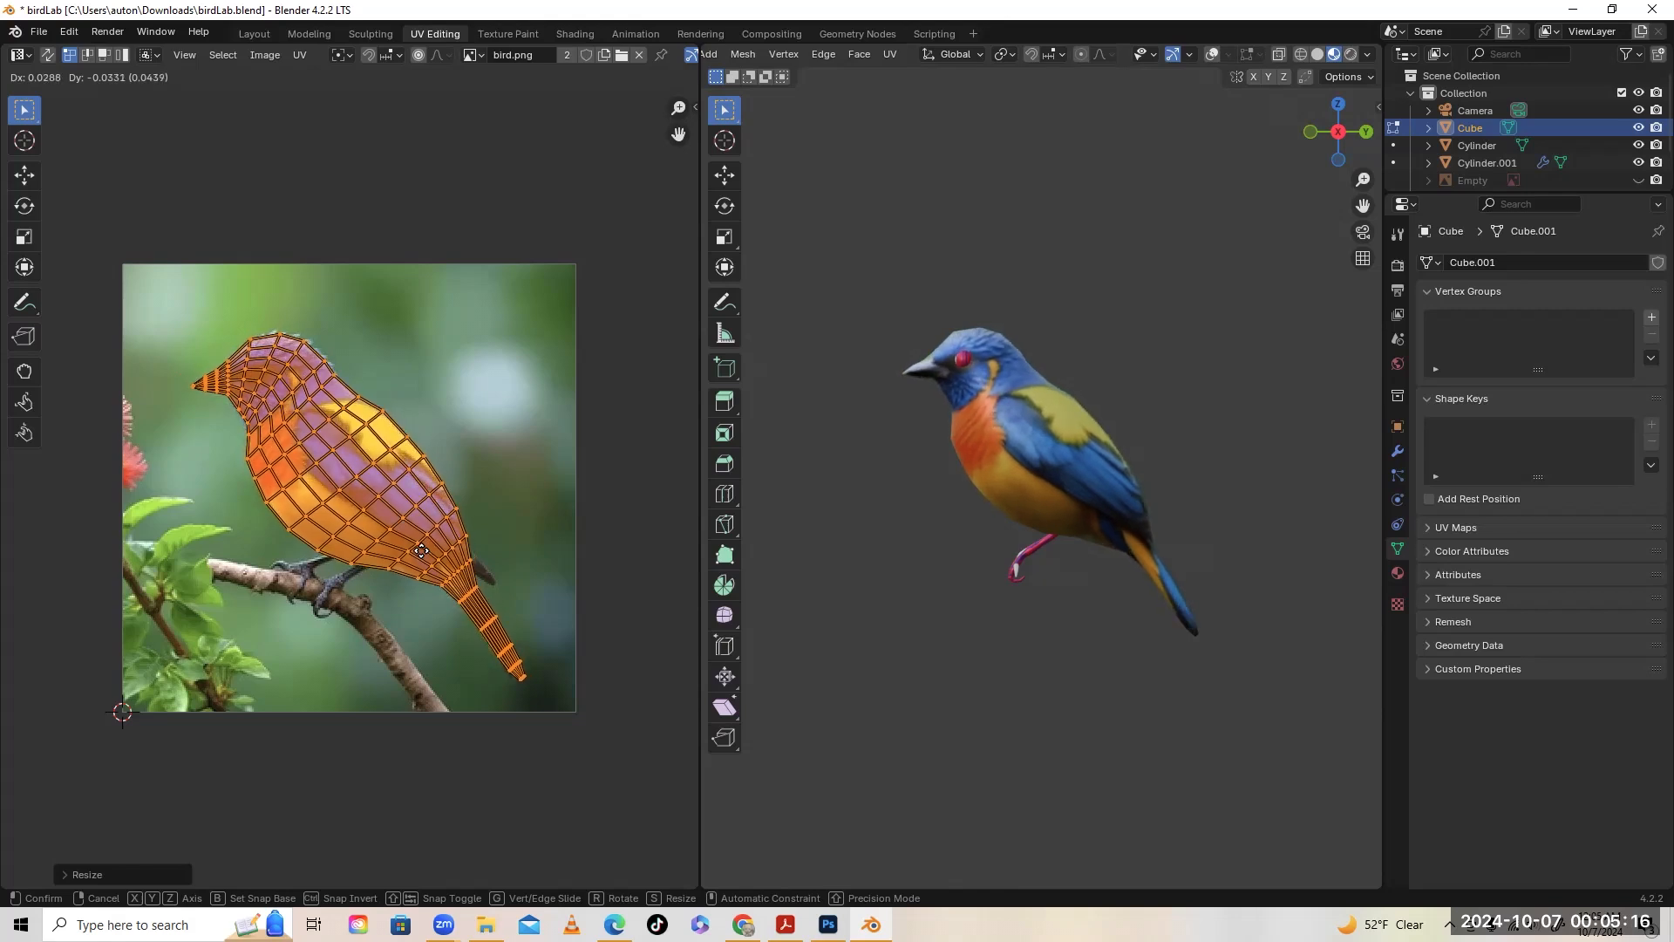
{"action": "left_click", "coordinate": [421, 550]}
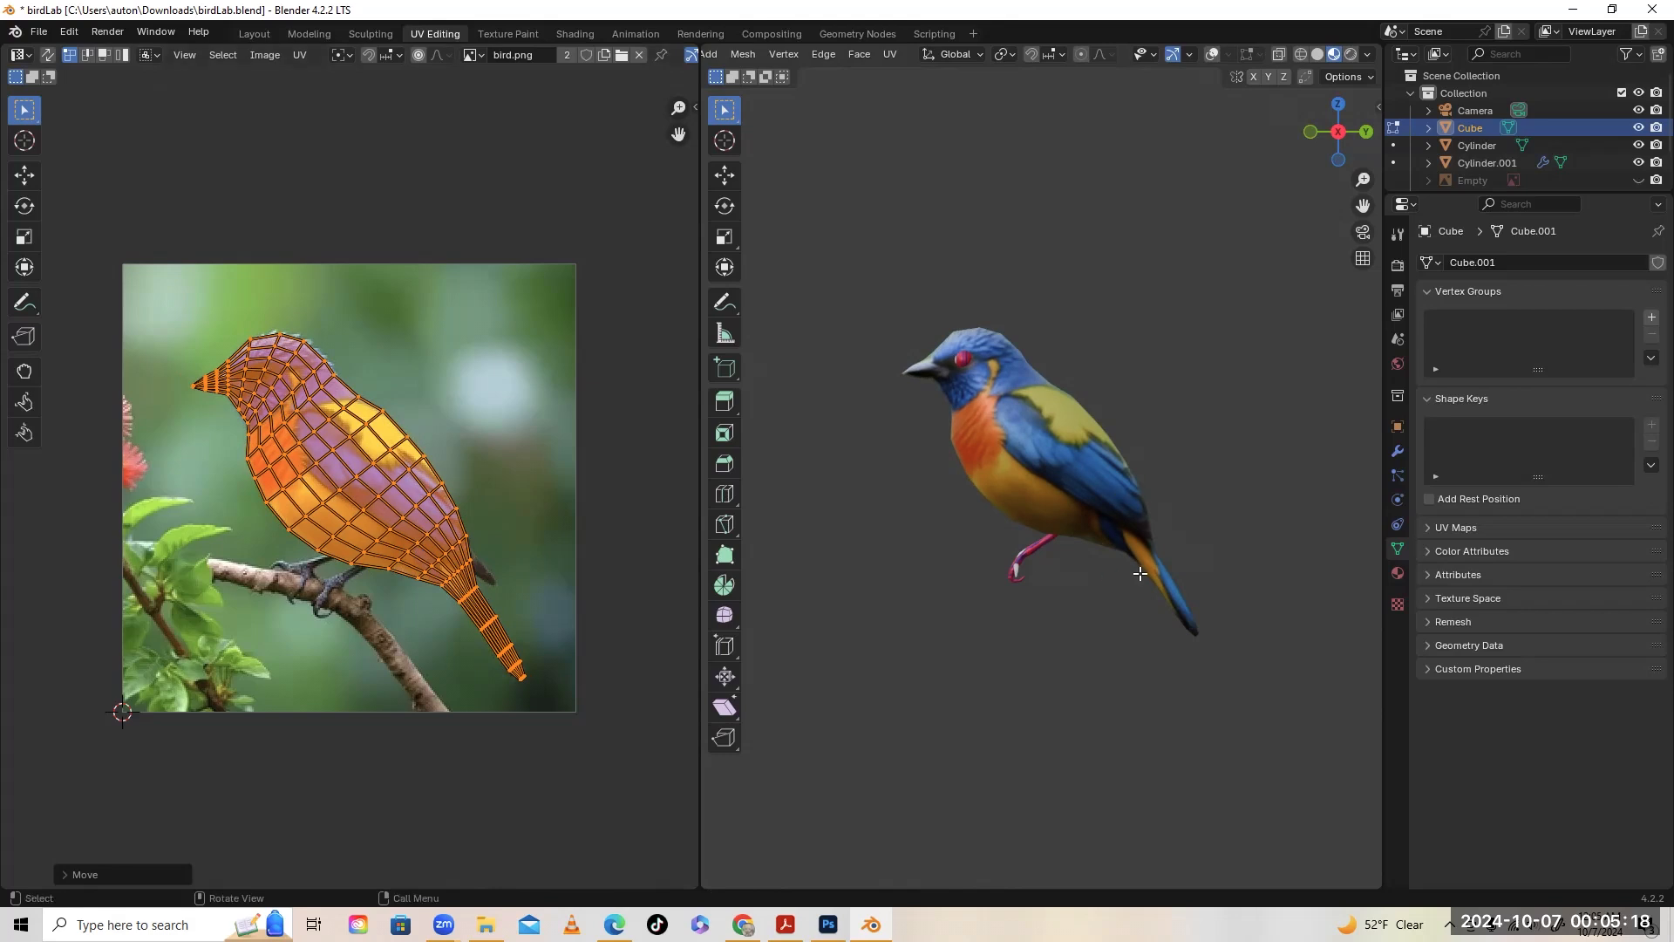
Examine the bird's chest and belly from the front and compare them with the edges of the UV layout
{"action": "middle_click_drag", "start_coordinate": [1140, 475], "coordinate": [1029, 514]}
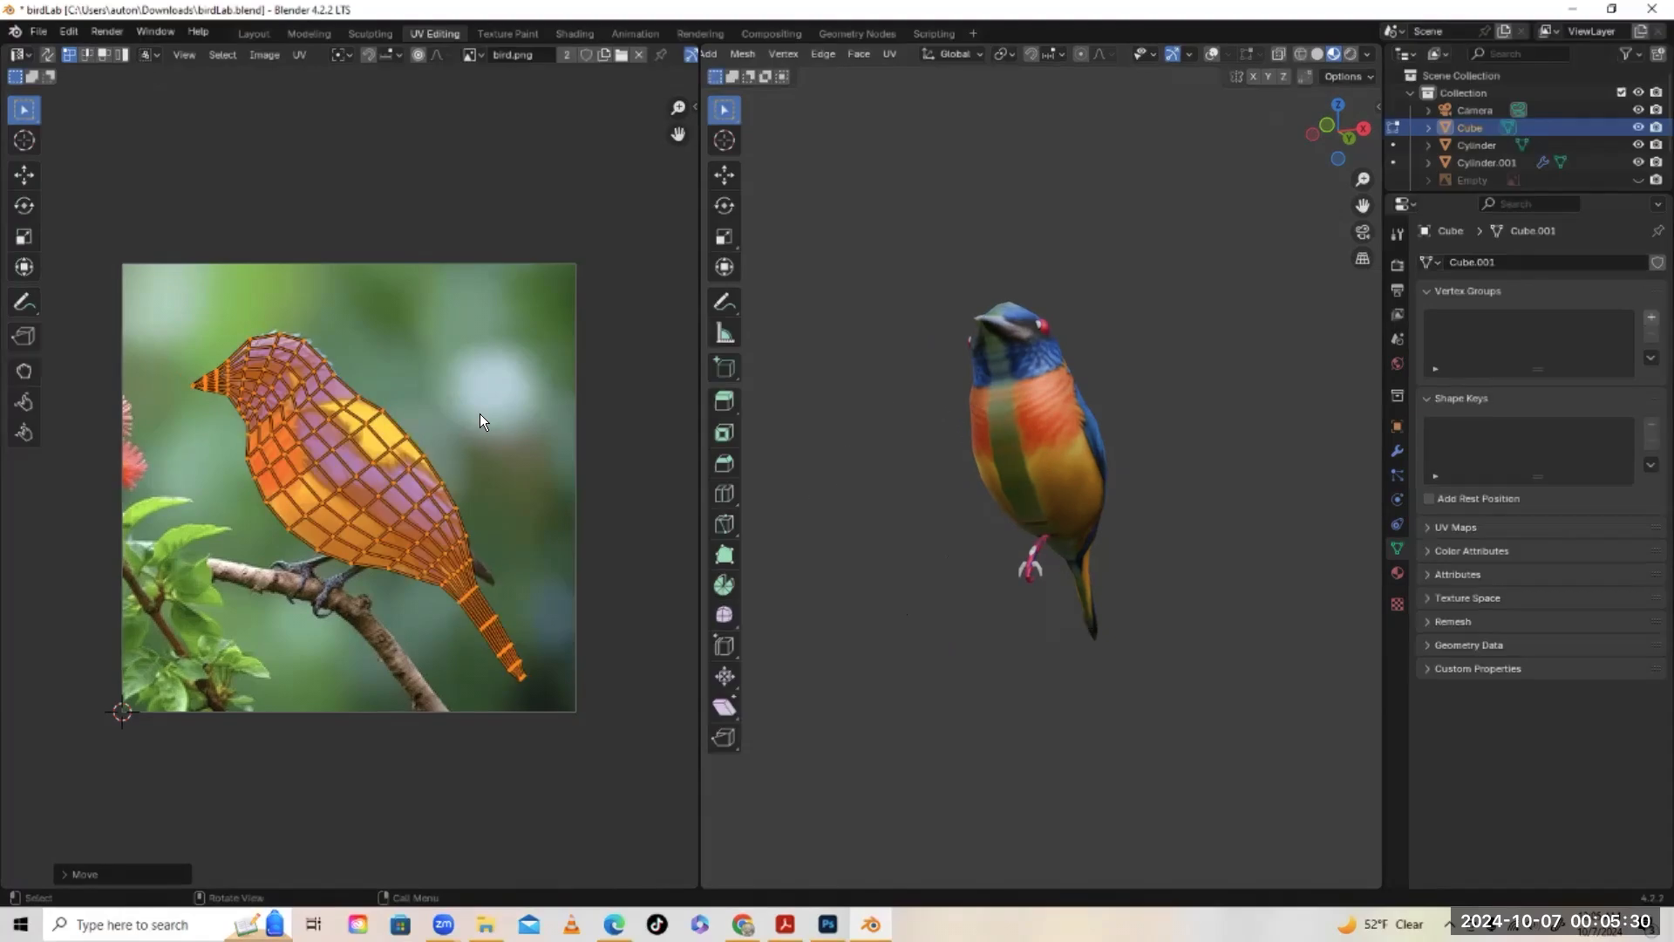
{"action": "scroll", "coordinate": [479, 414], "scroll_direction": "up", "scroll_amount": 1}
{"action": "scroll", "coordinate": [497, 397], "scroll_direction": "up", "scroll_amount": 1}
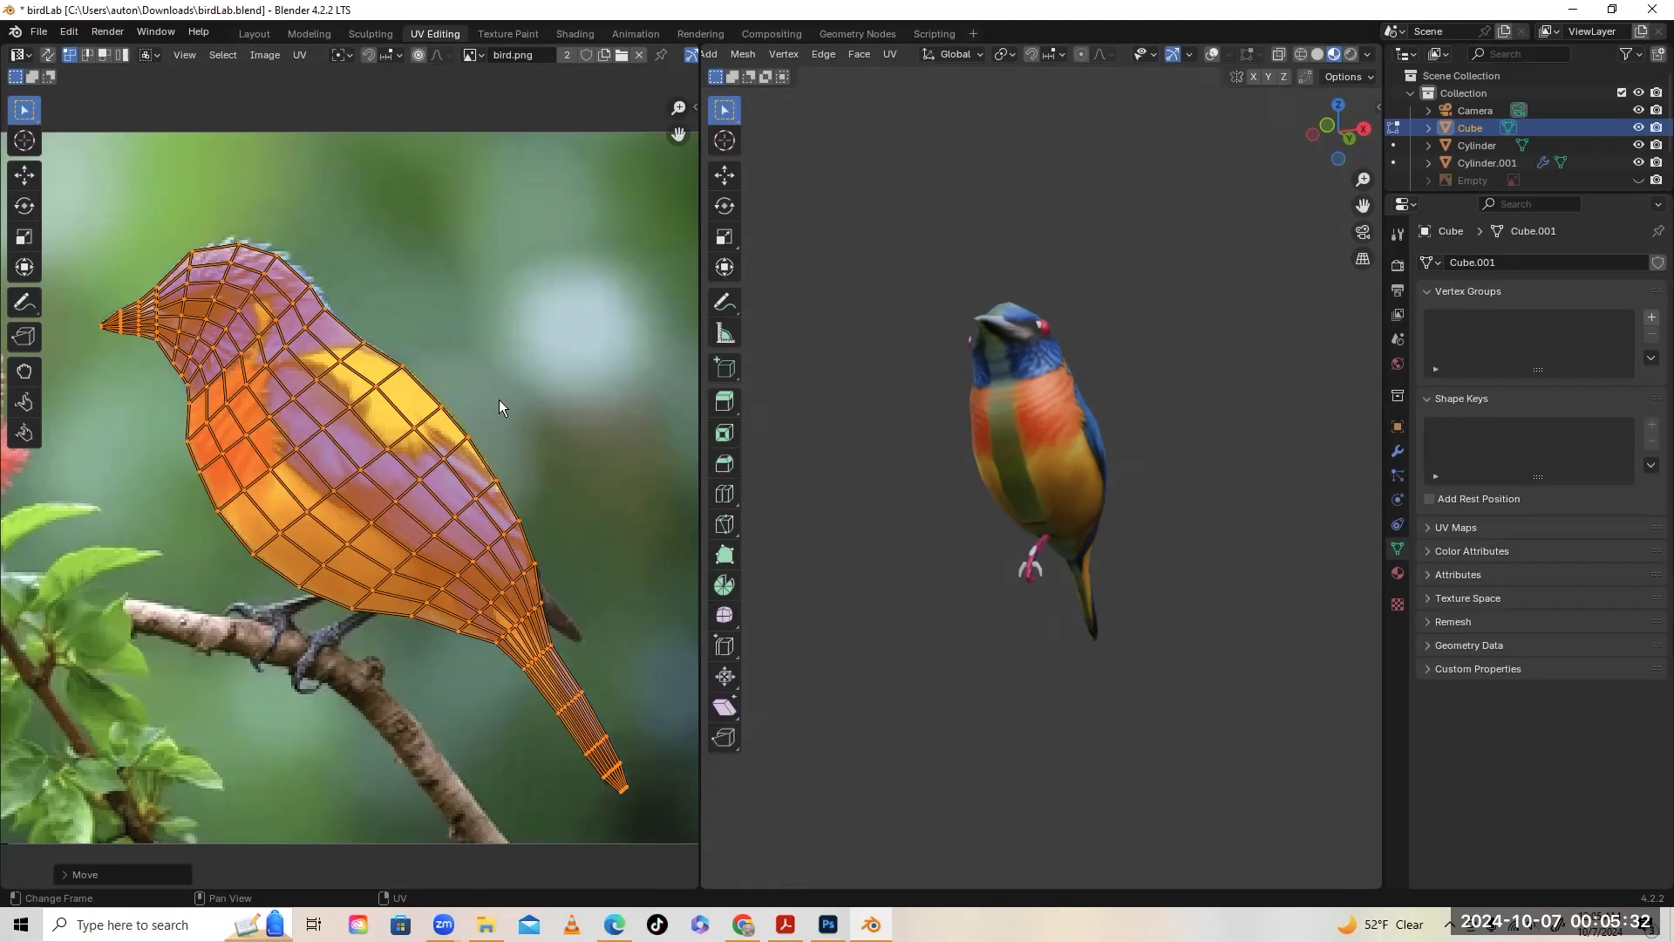
{"action": "left_click", "coordinate": [267, 610]}
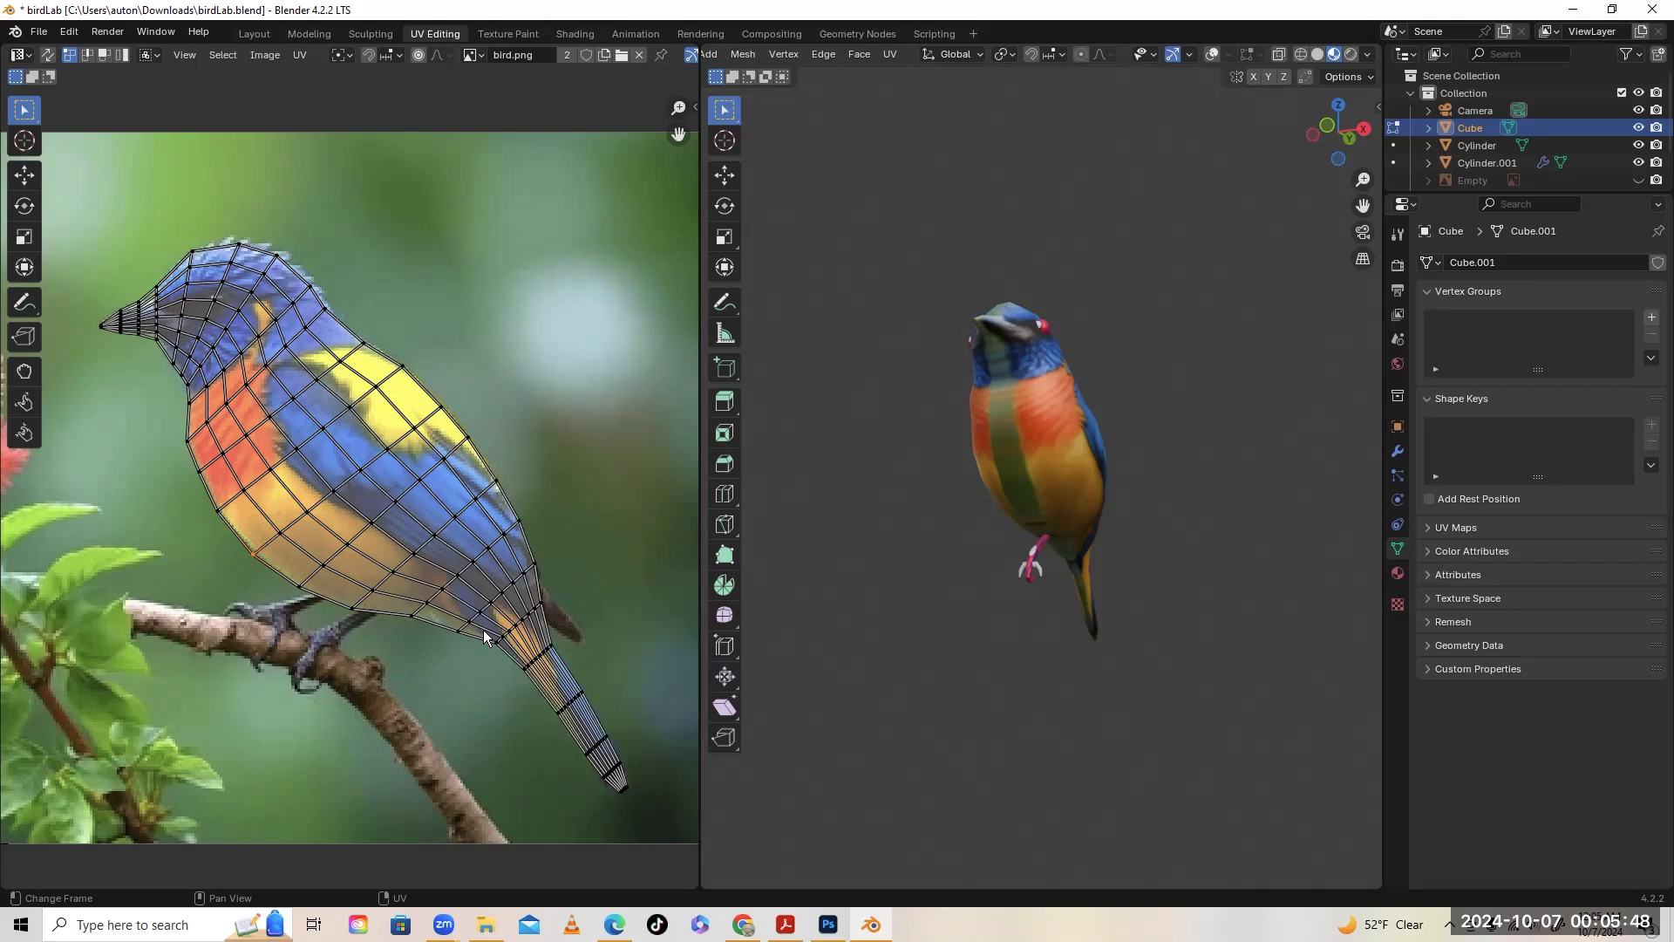
{"action": "key", "text": "g"}
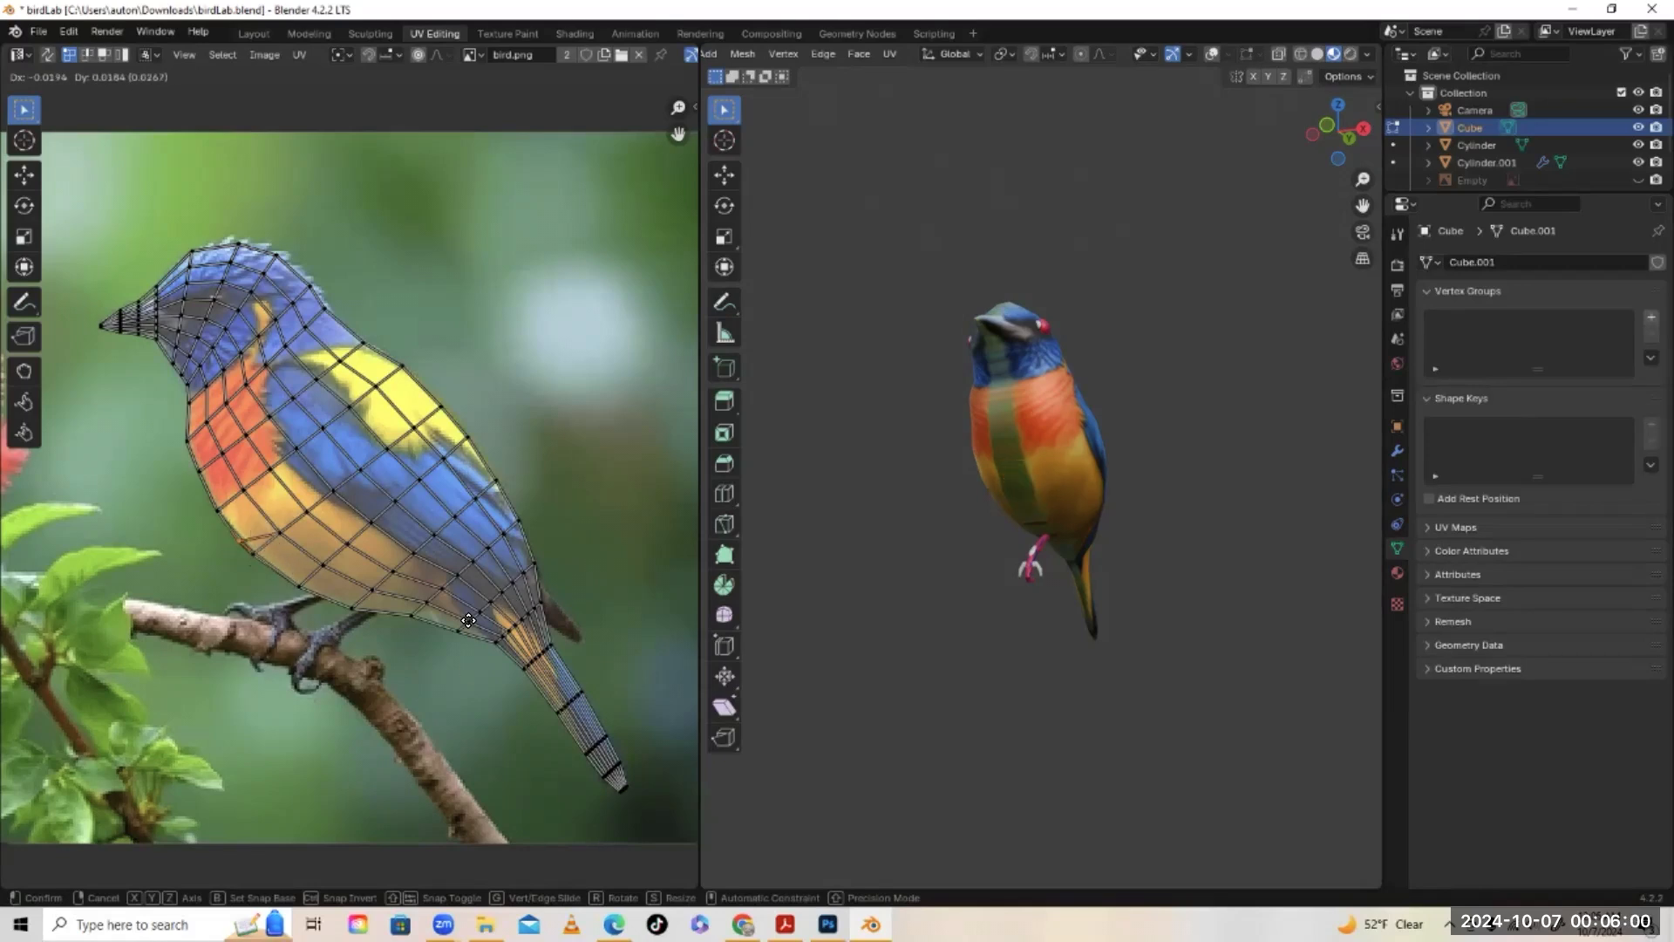
{"action": "left_click", "coordinate": [473, 624]}
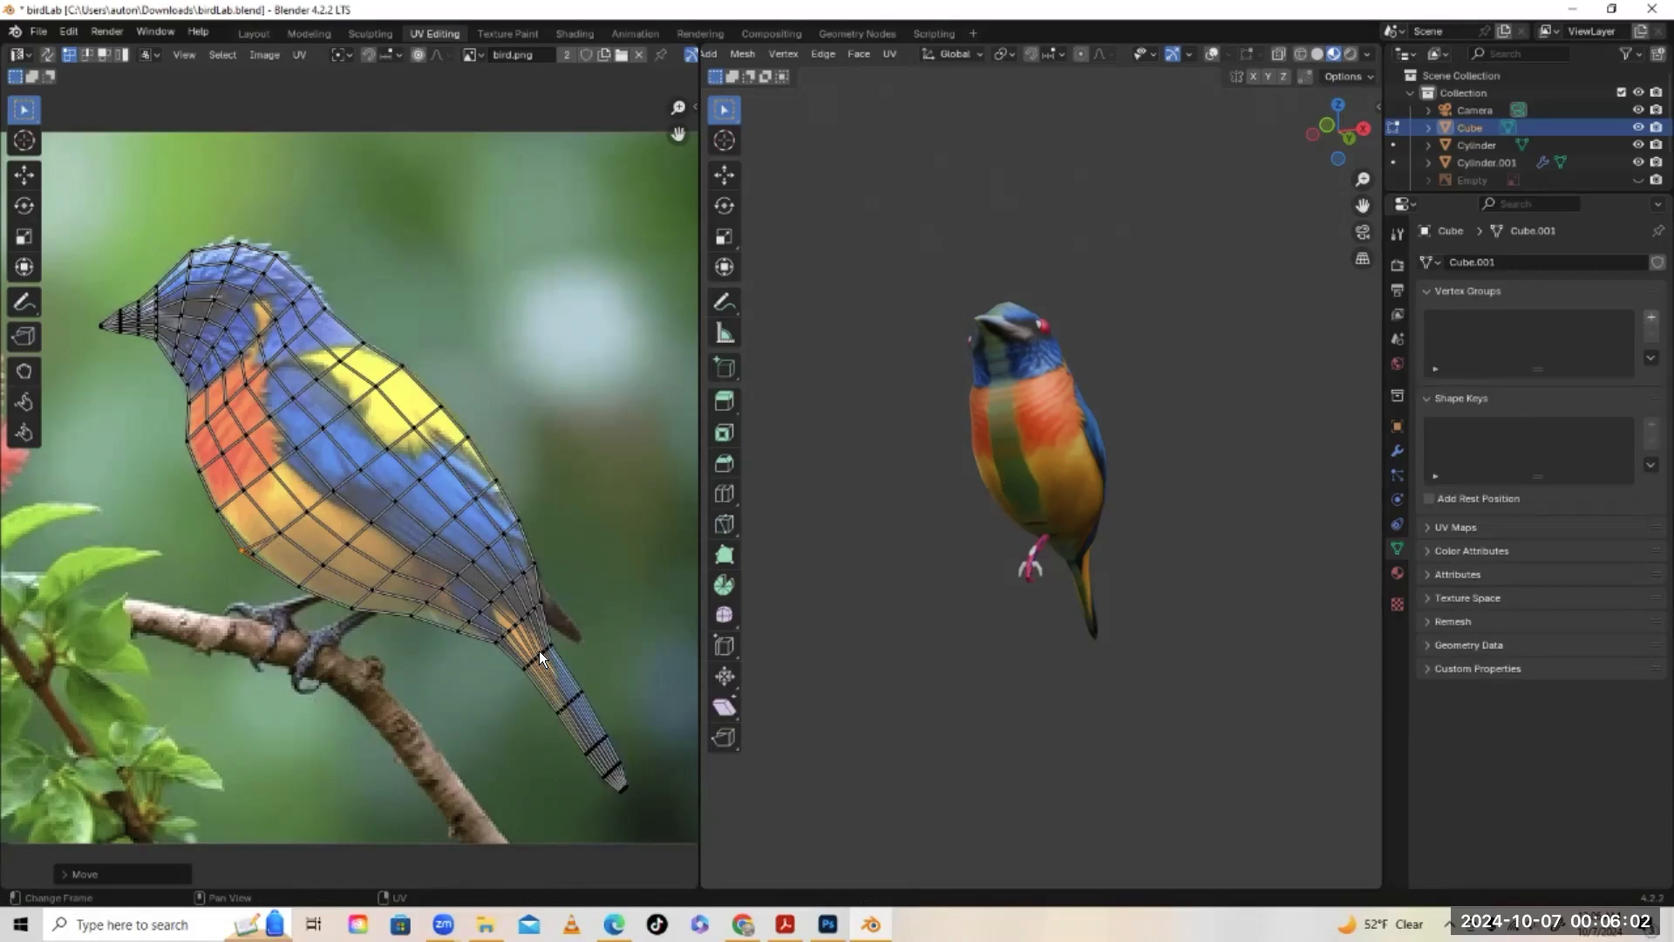
{"action": "key", "text": "ctrl+z"}
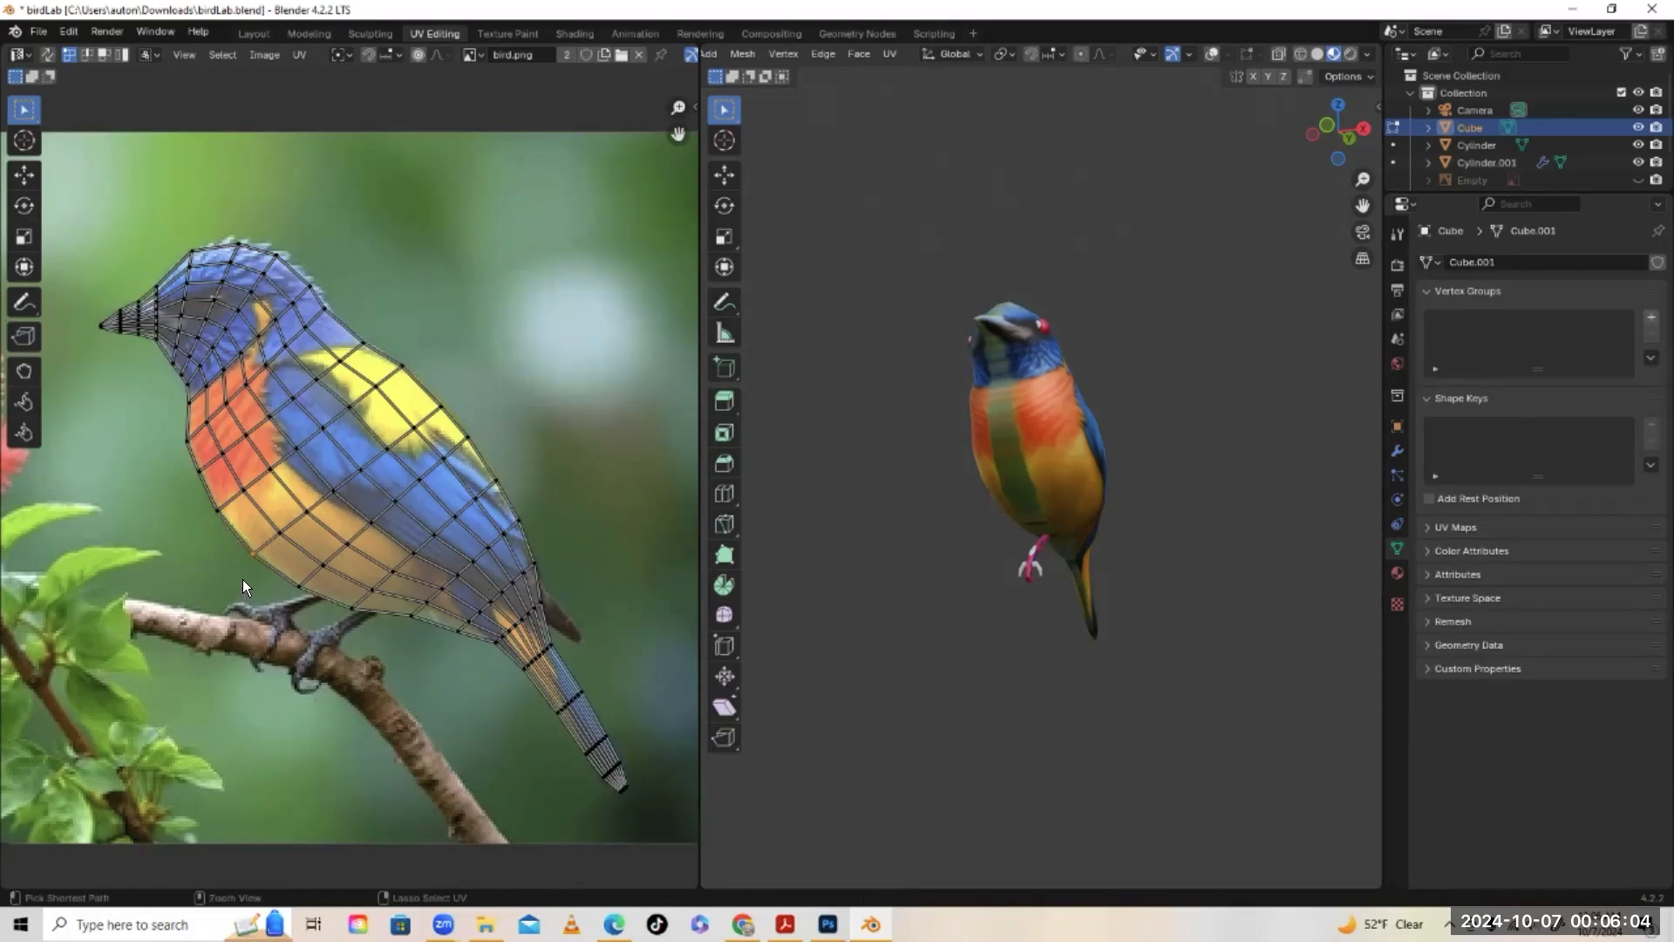
Move two UV points on the lower belly edge inward so they sit on the pictured bird's feathers
{"action": "left_click_drag", "start_coordinate": [235, 540], "coordinate": [272, 579]}
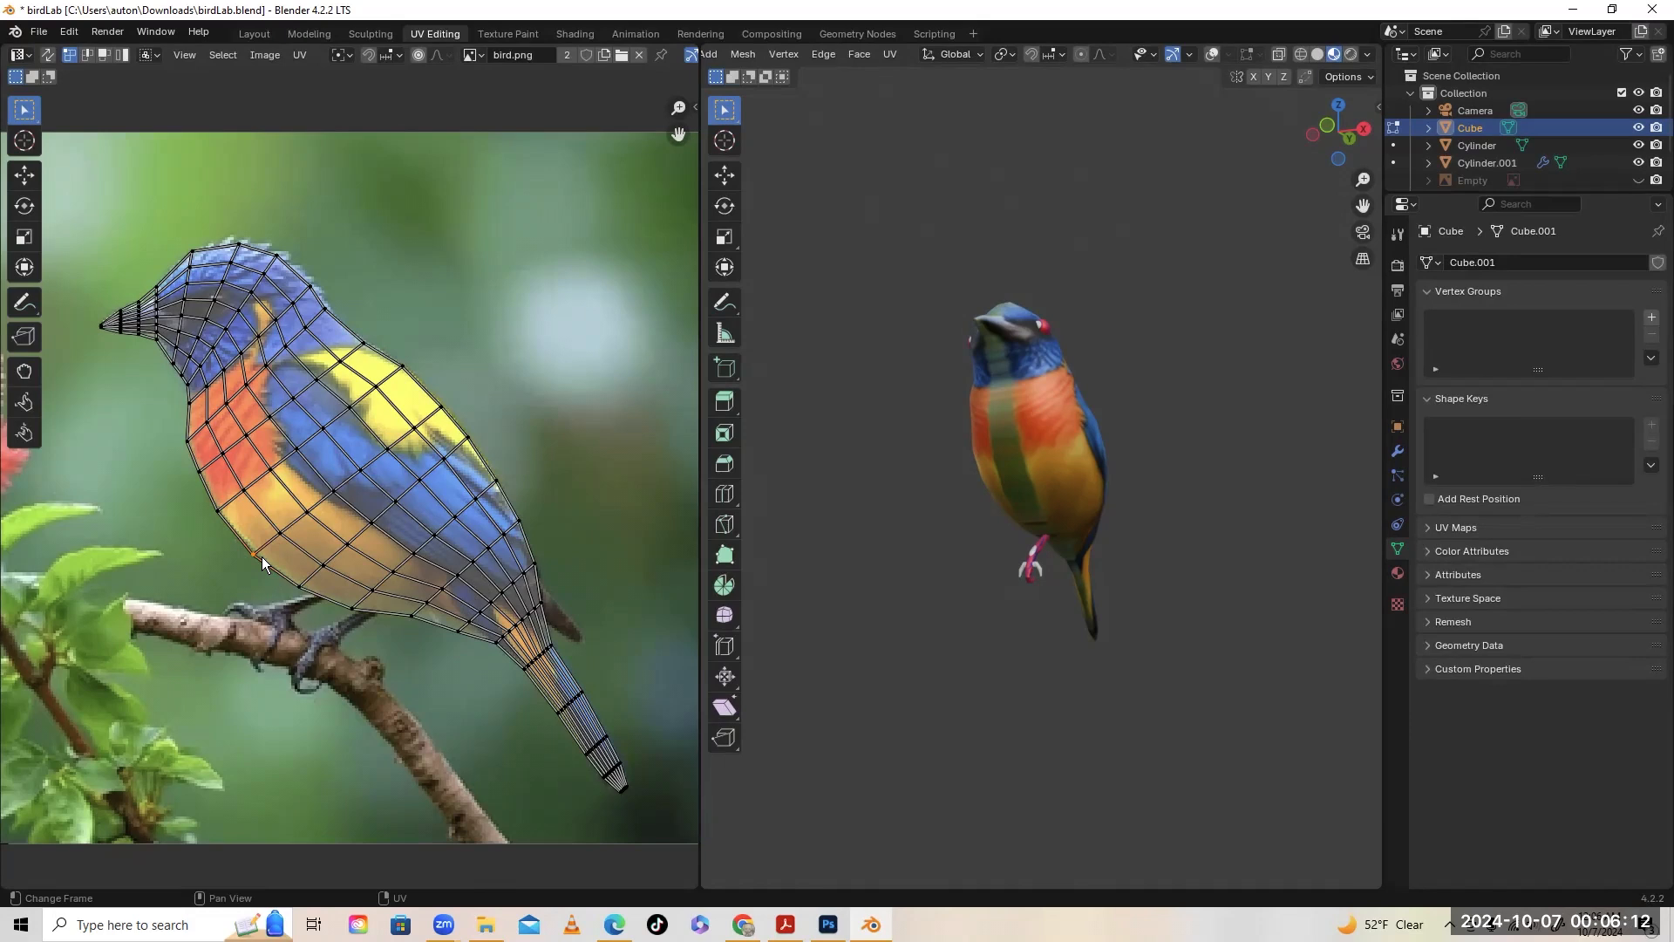
{"action": "key", "text": "g"}
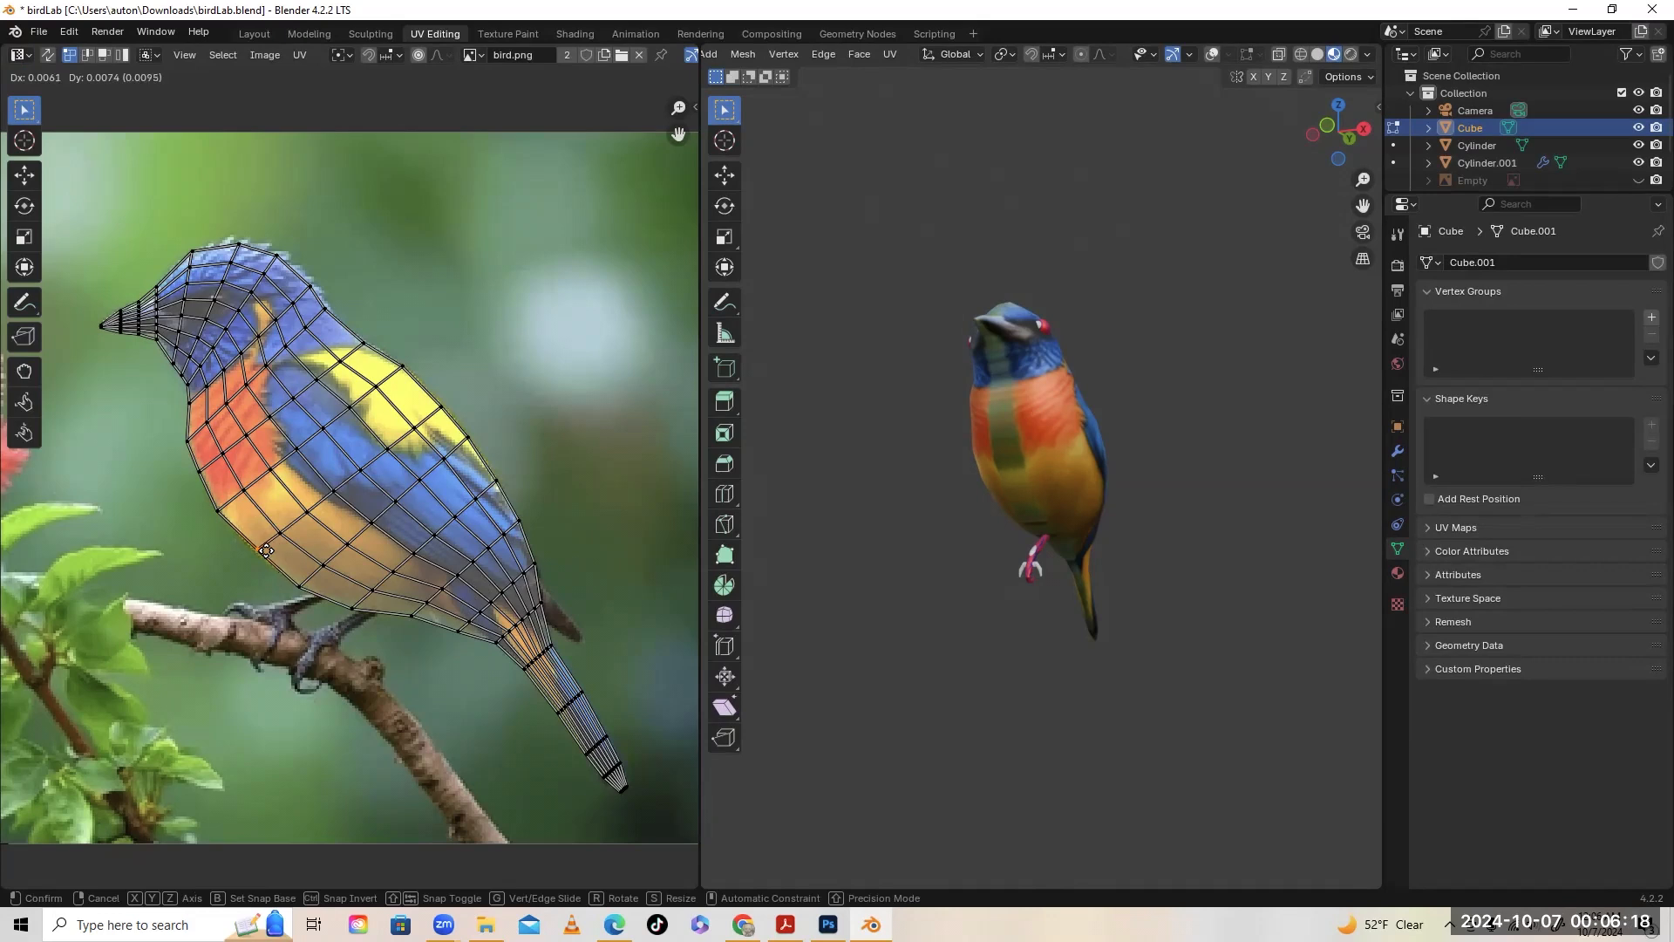
{"action": "left_click", "coordinate": [266, 552]}
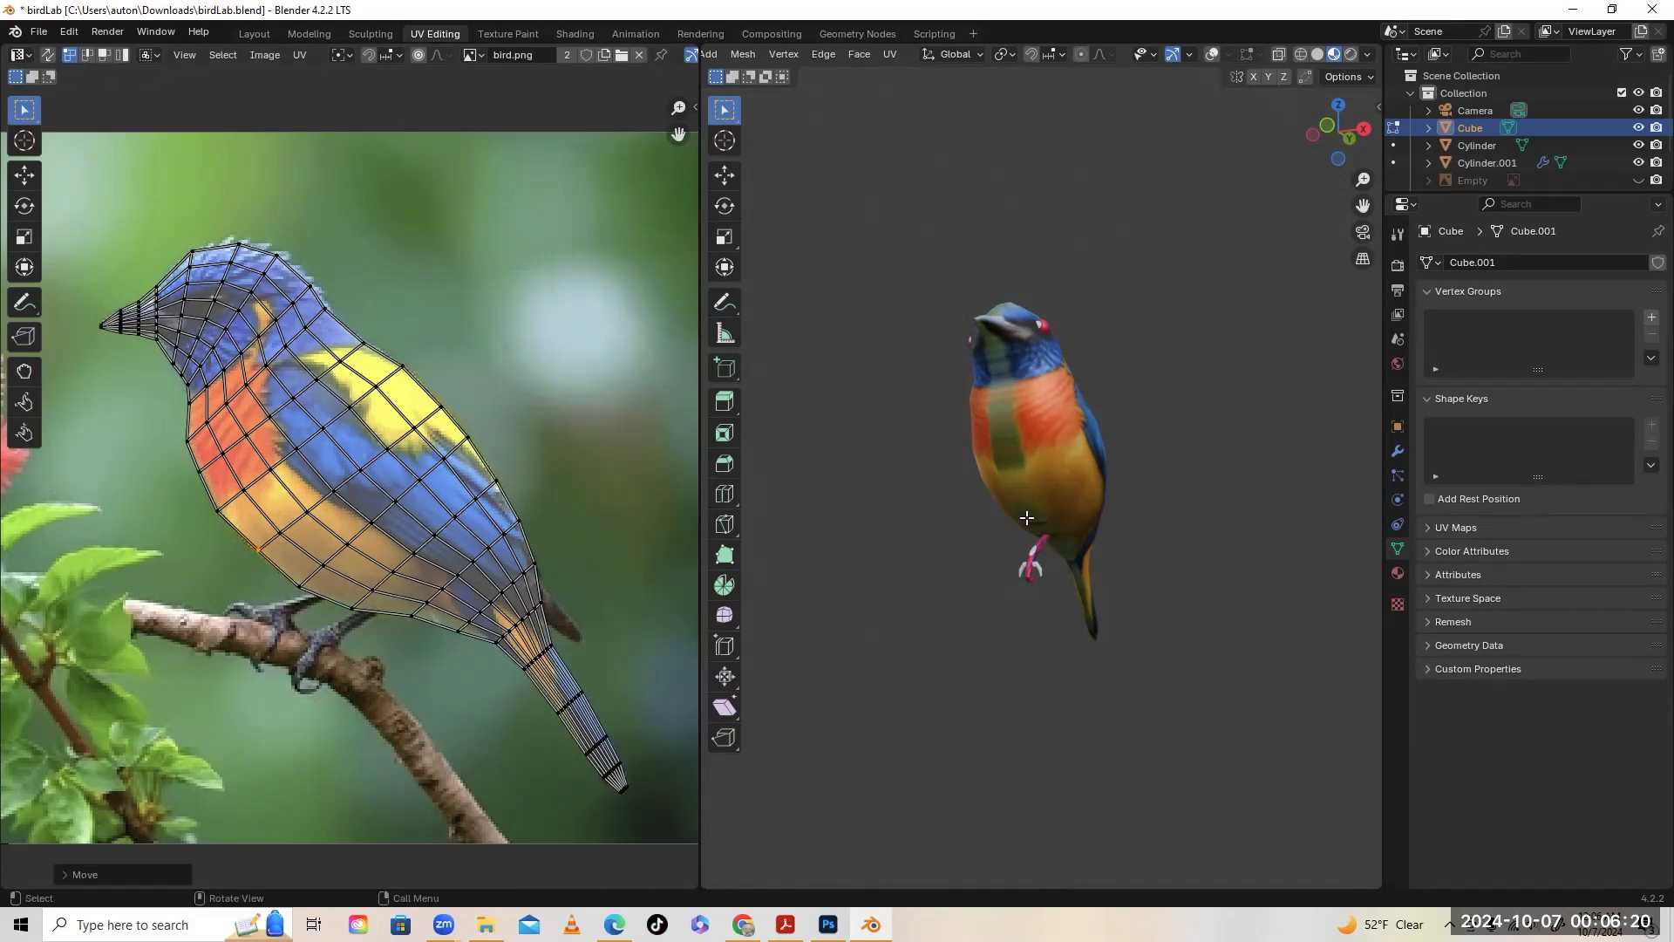
{"action": "left_click", "coordinate": [225, 519]}
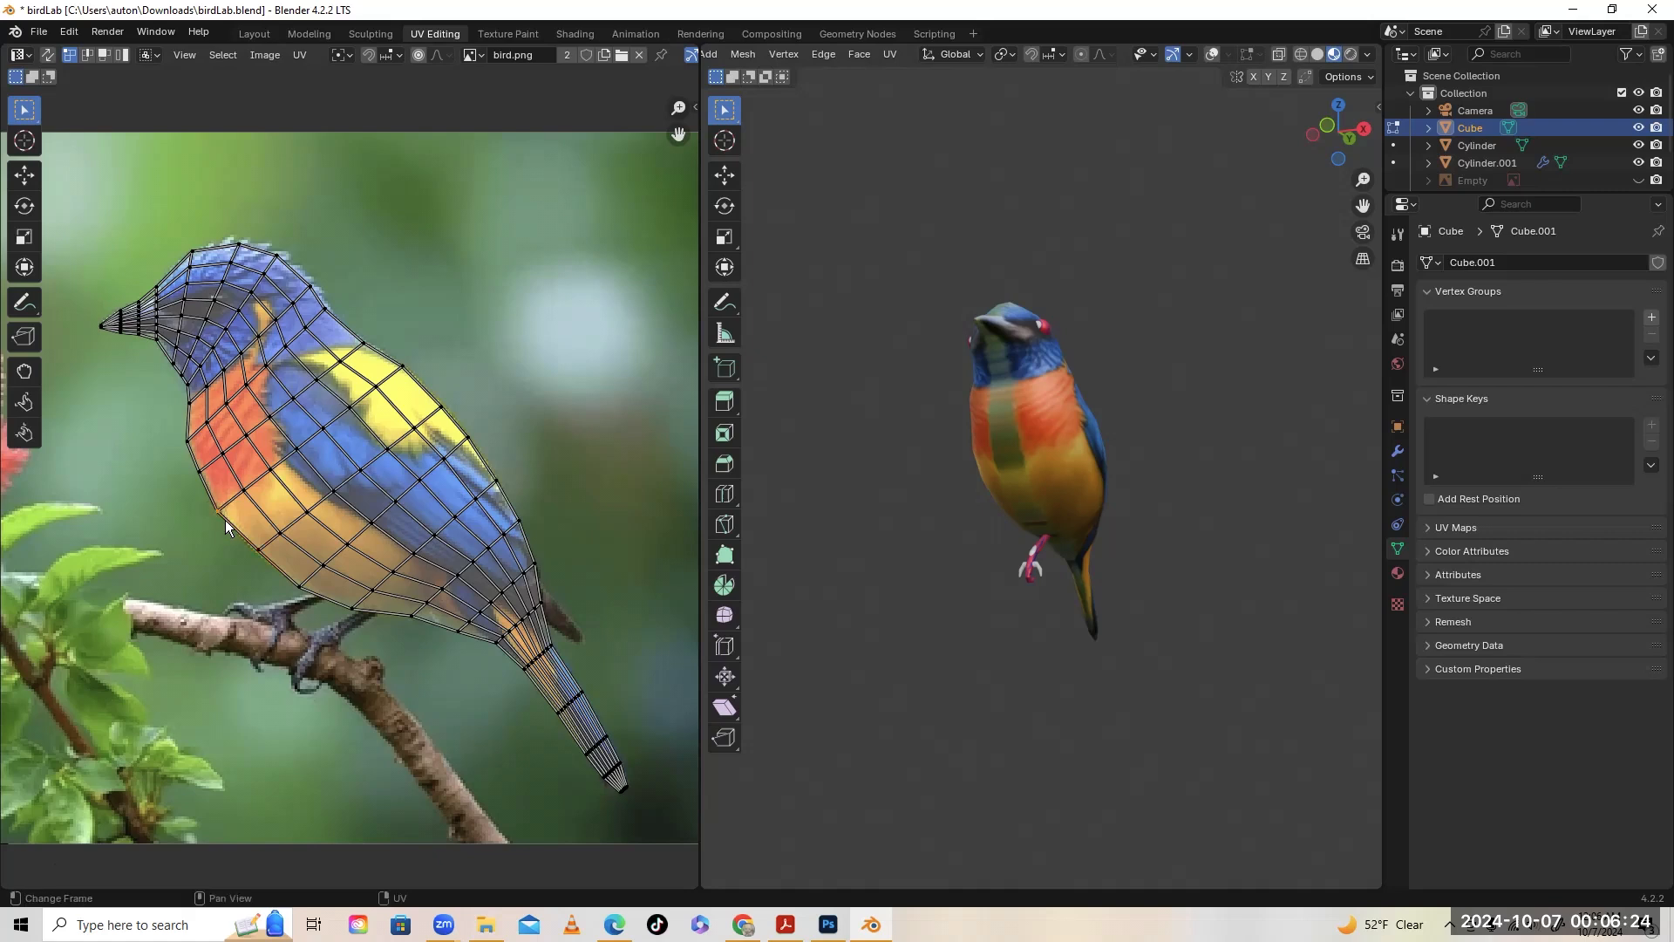
{"action": "key", "text": "g"}
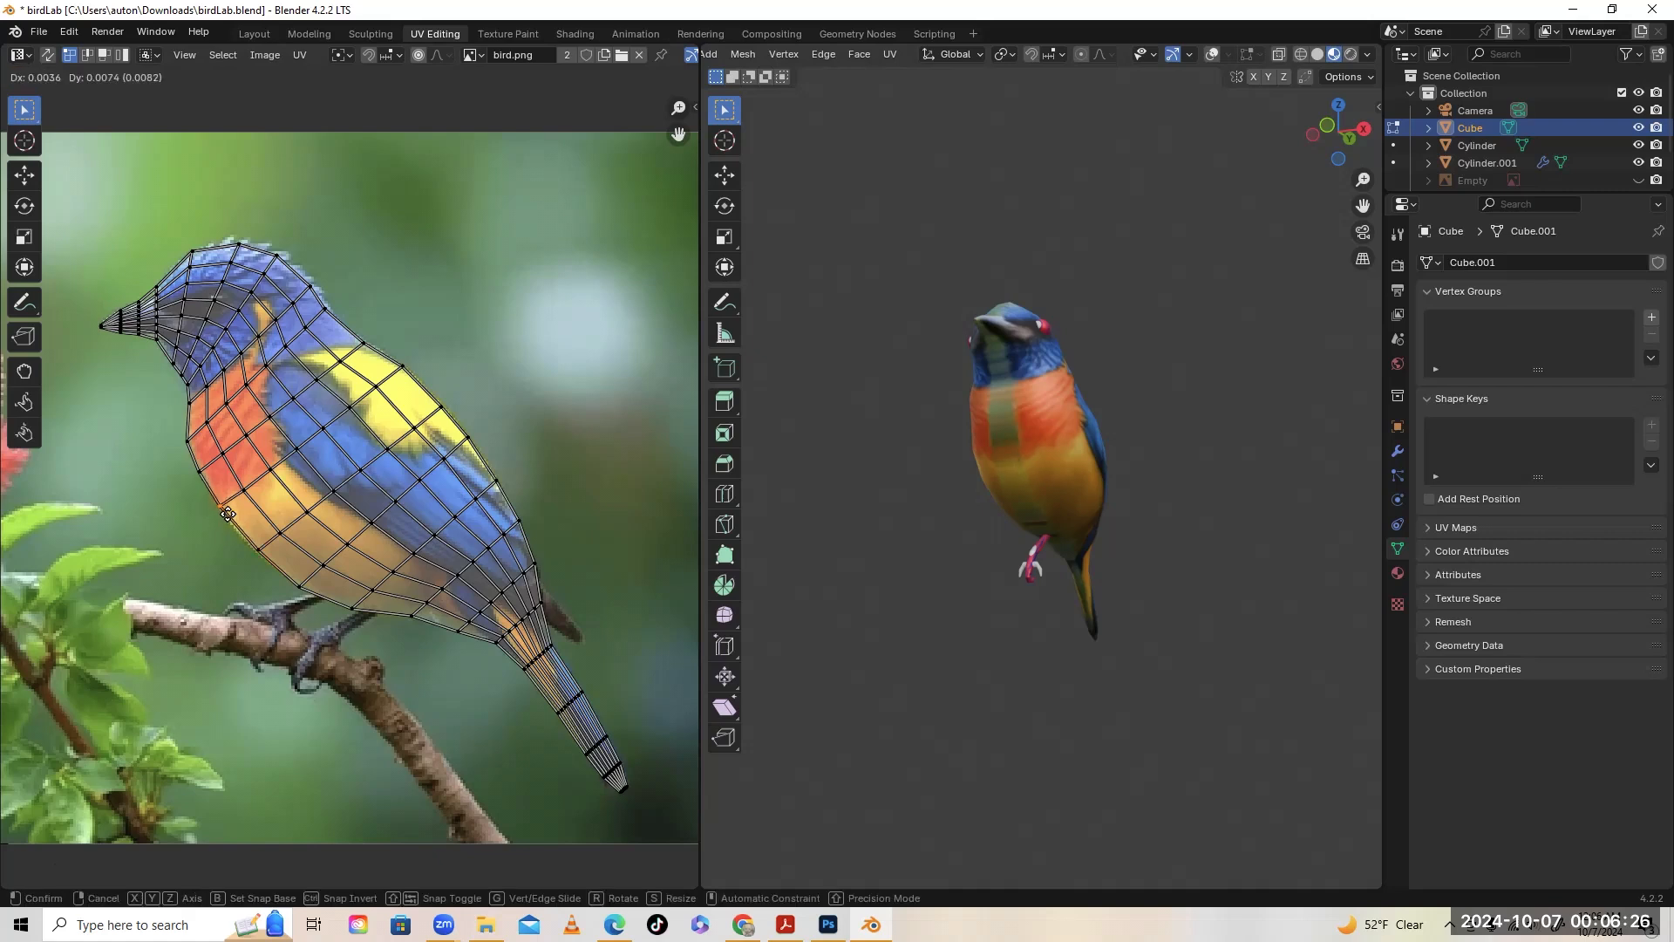
{"action": "left_click", "coordinate": [231, 510]}
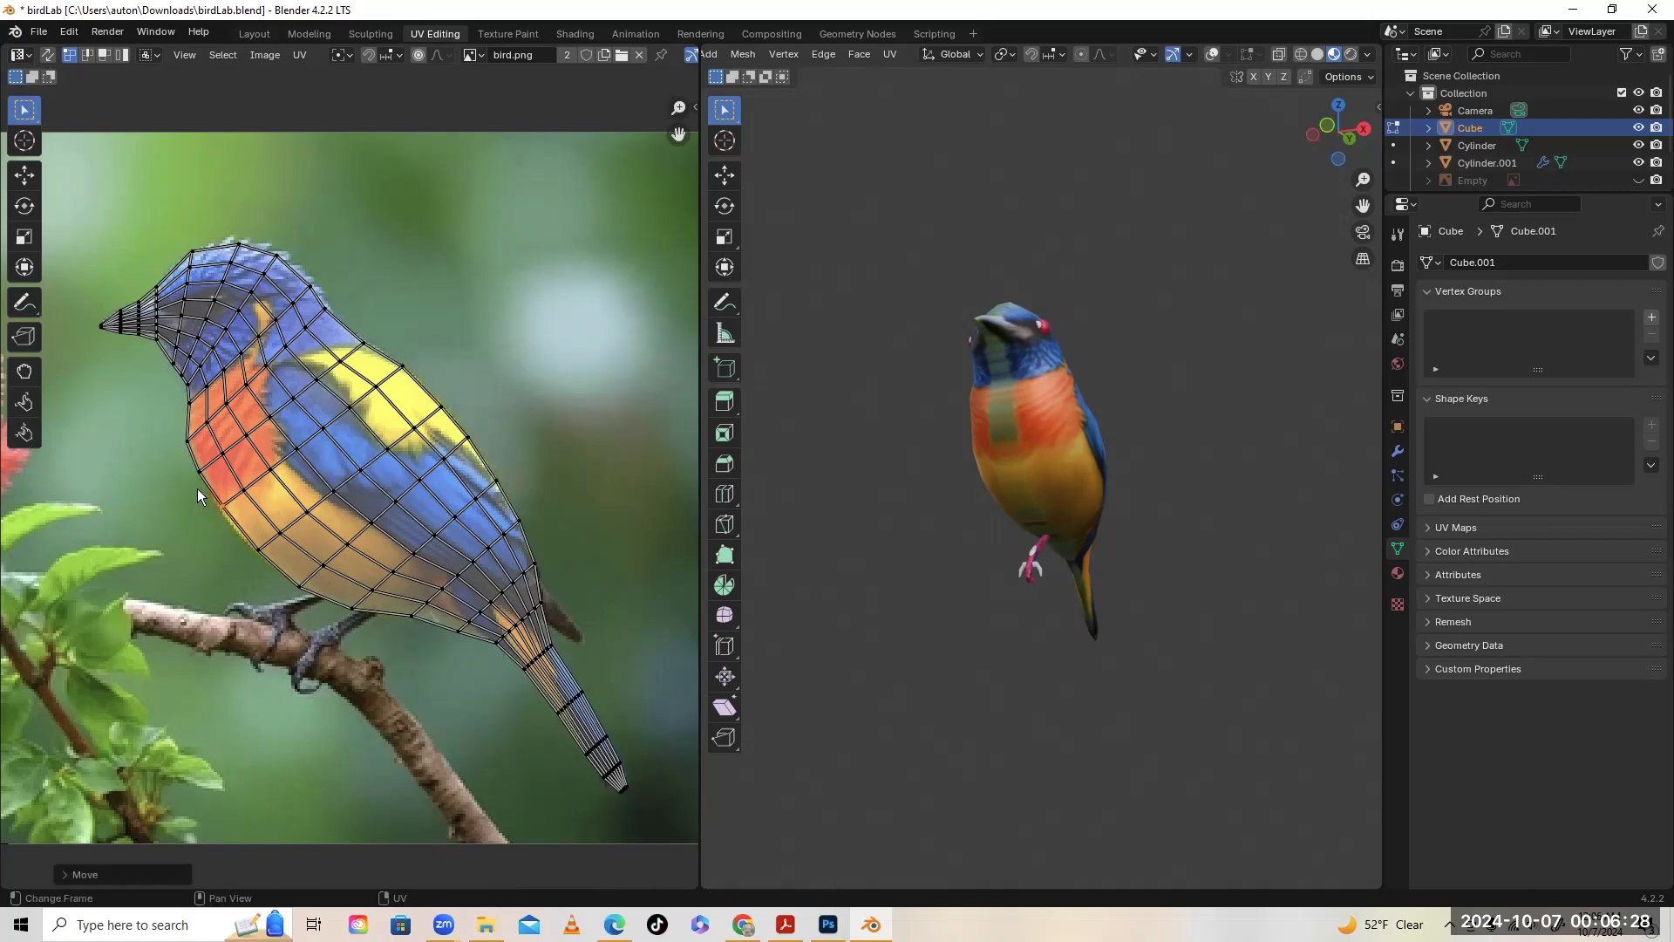
Move two UV points on the chest edge and the chin point below the beak inward onto the pictured bird
{"action": "left_click", "coordinate": [207, 485]}
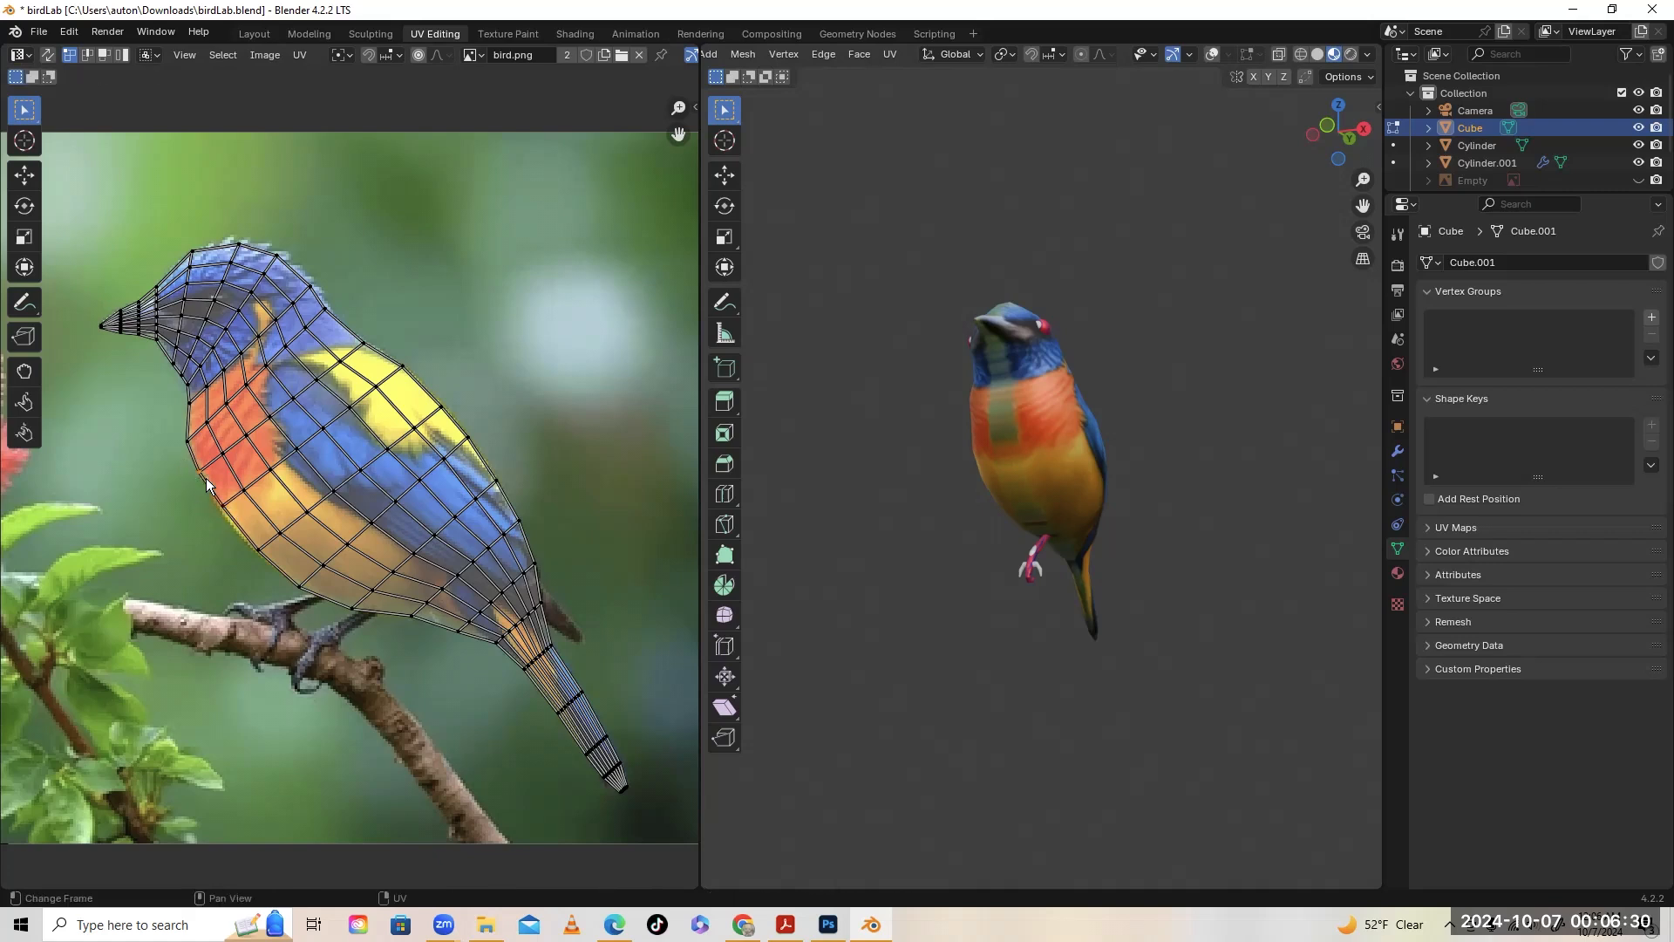
{"action": "key", "text": "g"}
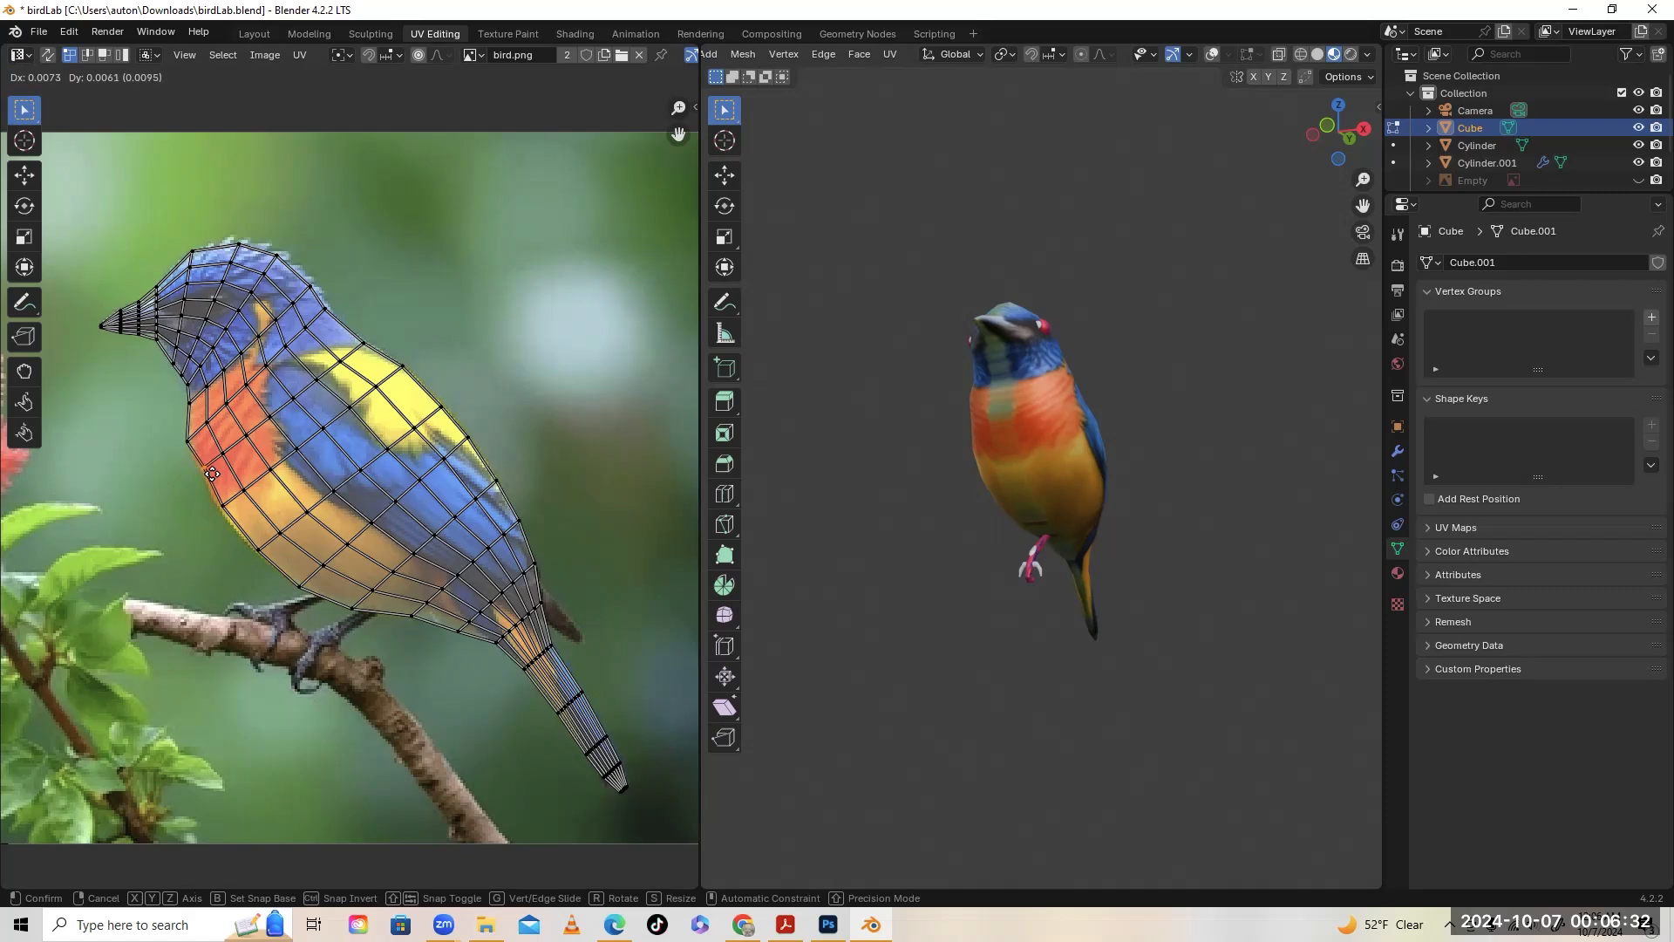
{"action": "left_click", "coordinate": [212, 474]}
{"action": "left_click", "coordinate": [196, 451]}
{"action": "key", "text": "g"}
{"action": "left_click", "coordinate": [201, 449]}
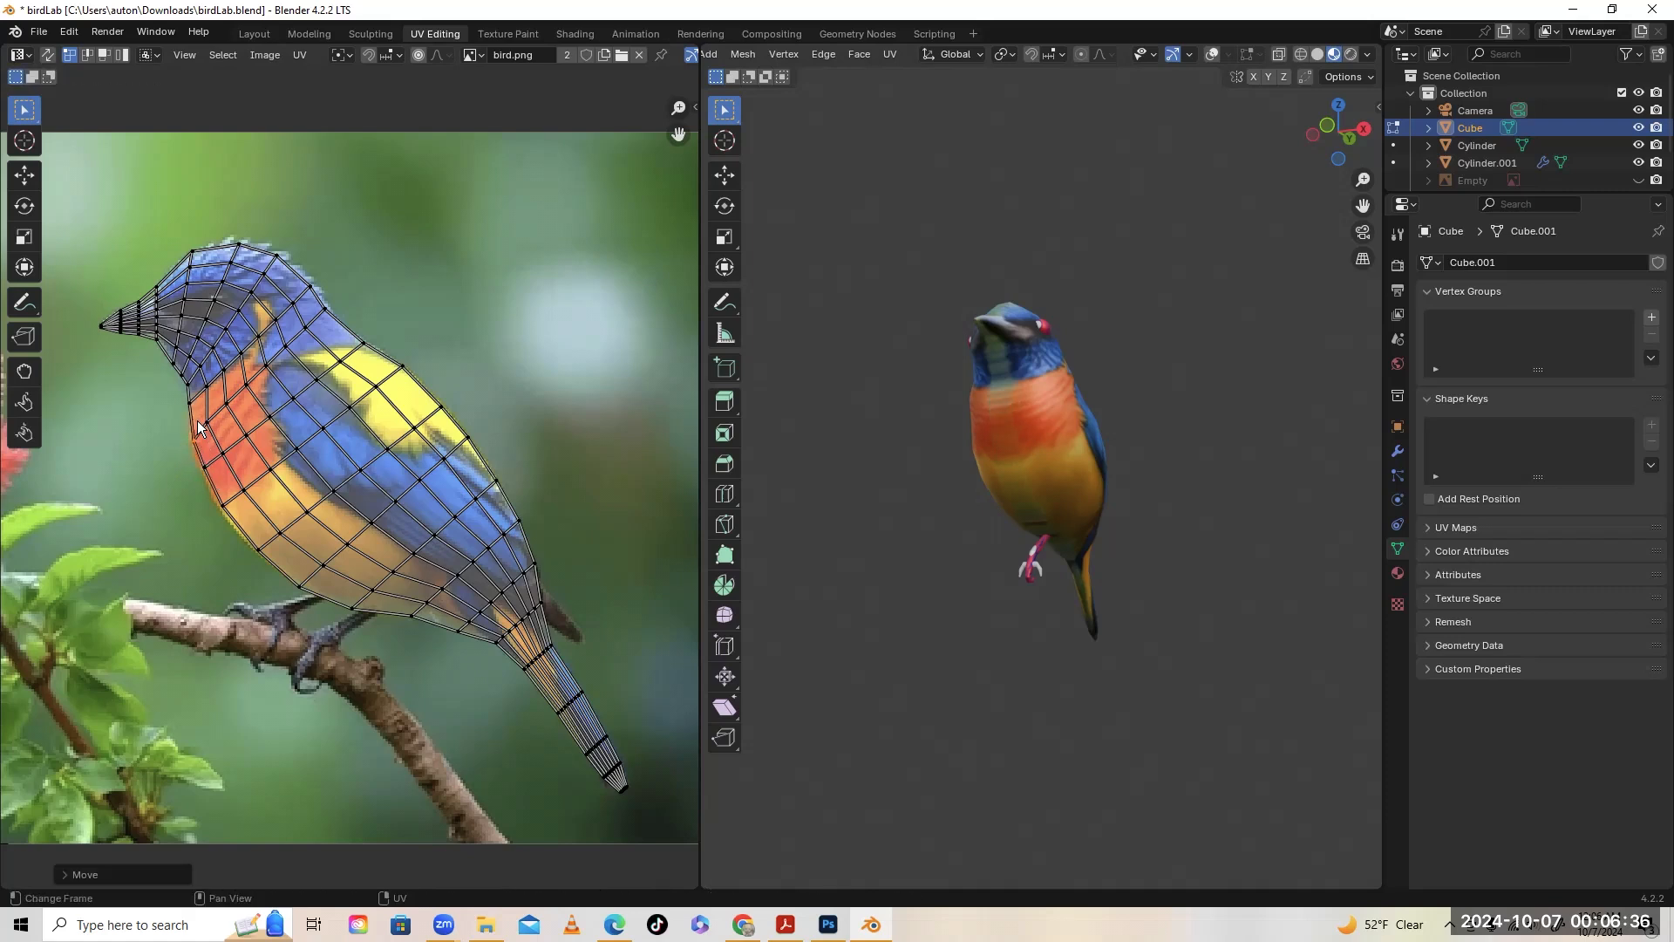
{"action": "left_click", "coordinate": [158, 345]}
{"action": "key", "text": "g"}
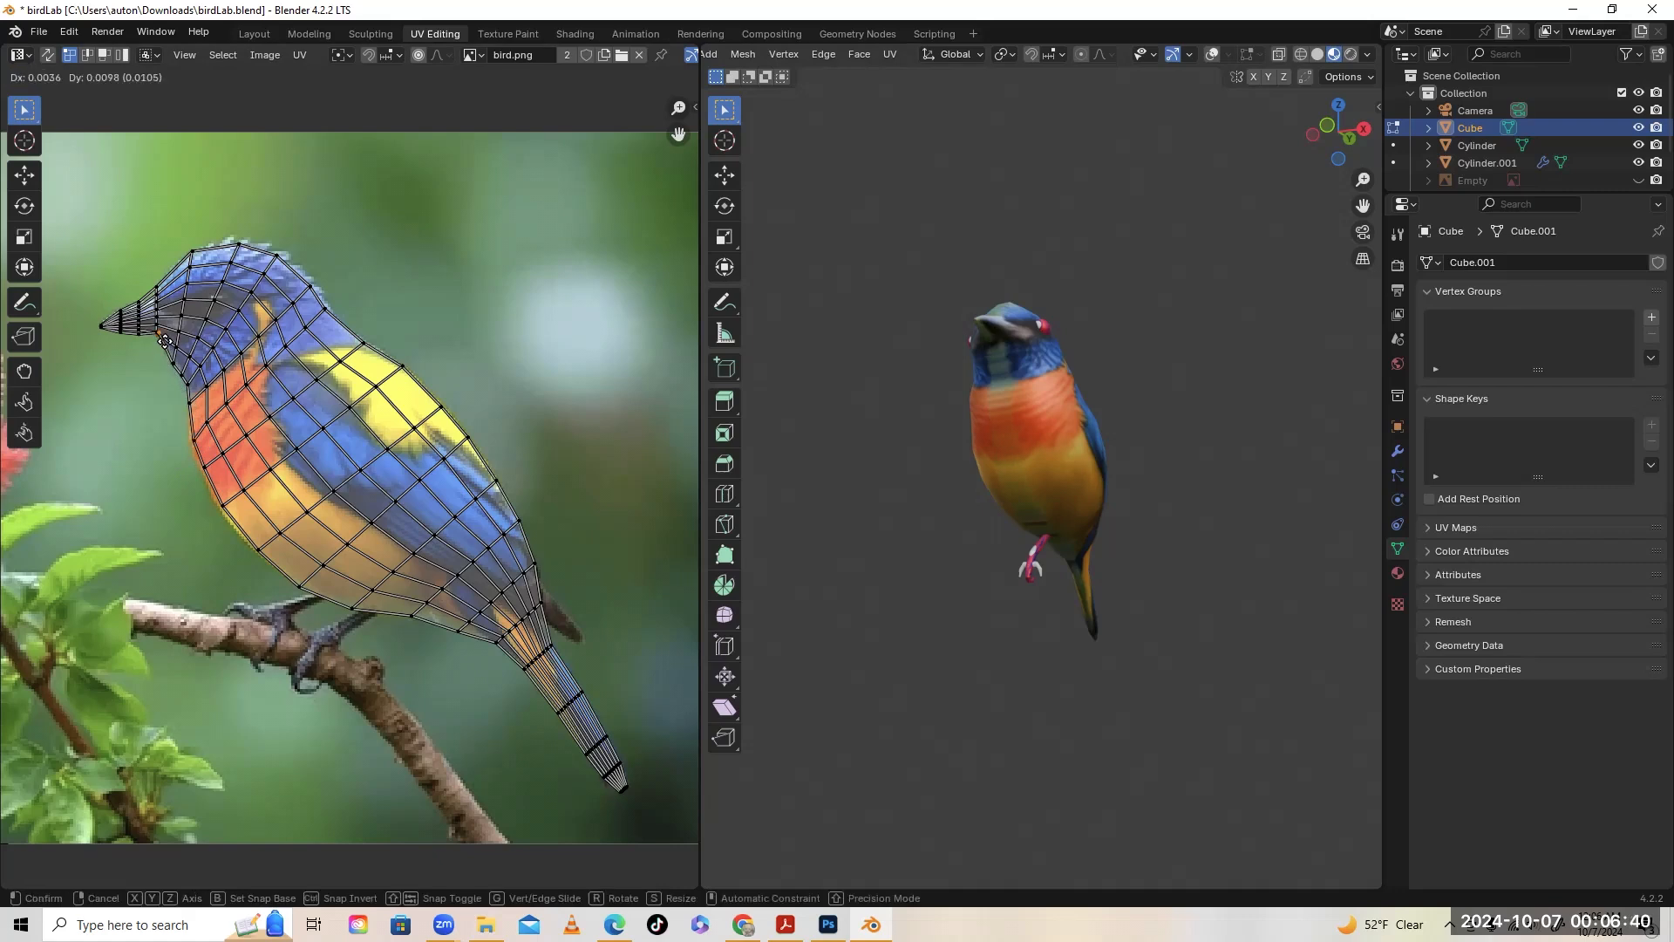
{"action": "left_click", "coordinate": [162, 343]}
Scale and reposition the column of UV points in the middle of the beak to fit inside the pictured beak
{"action": "key", "text": "b"}
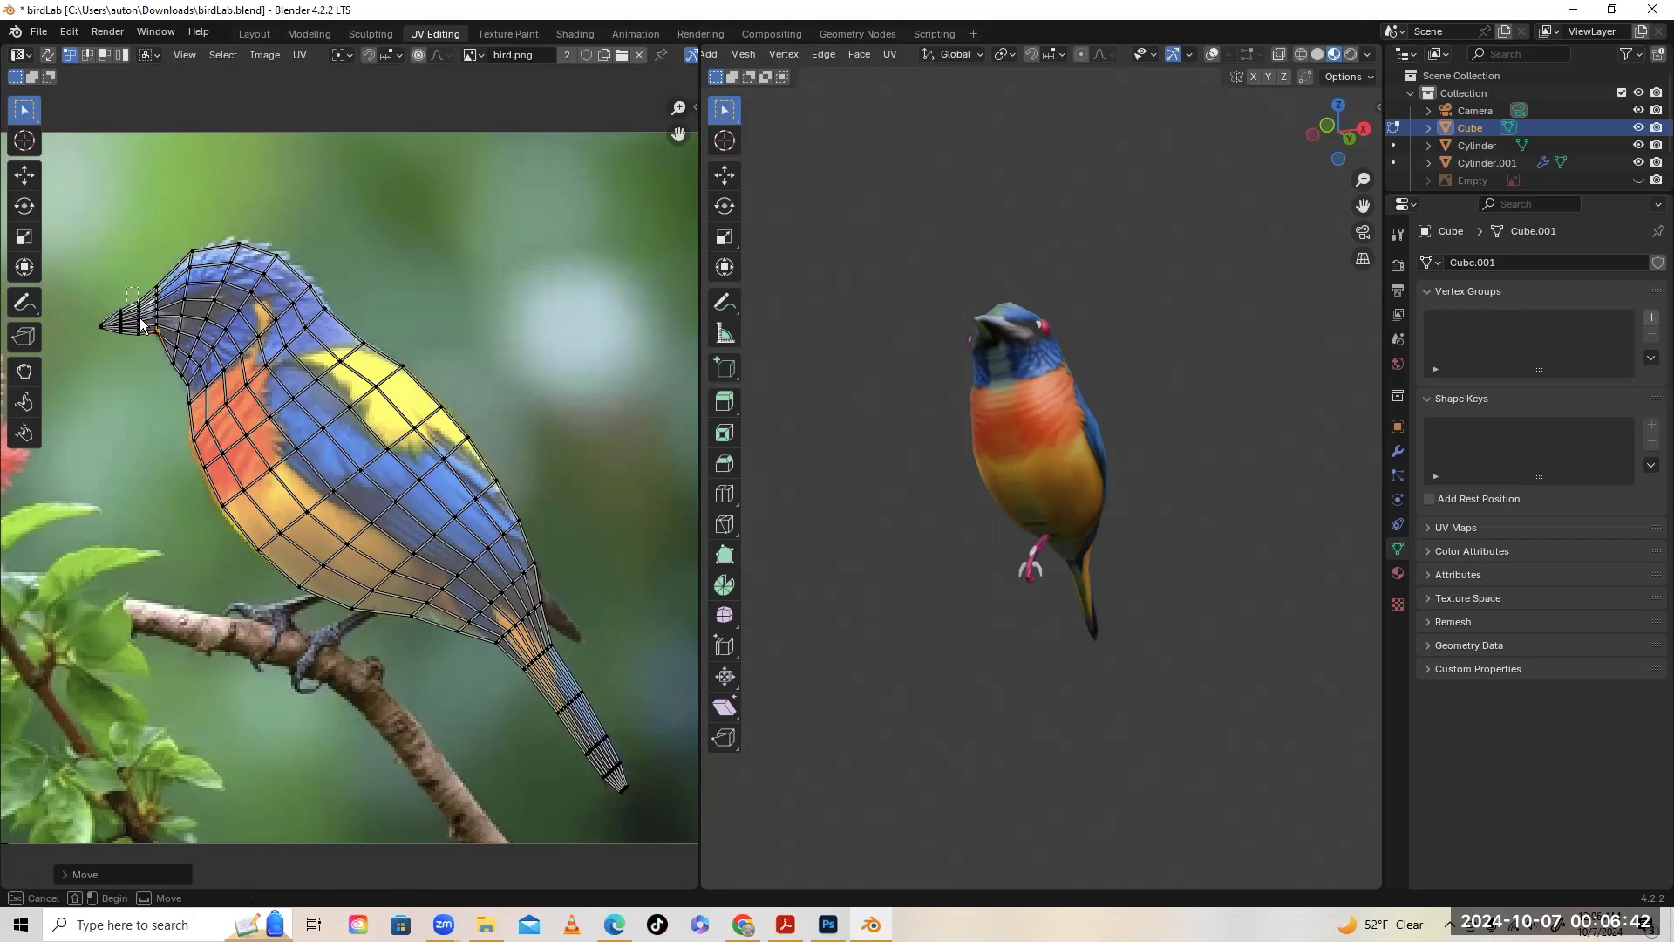
{"action": "left_click_drag", "start_coordinate": [127, 288], "coordinate": [152, 345]}
{"action": "key", "text": "s"}
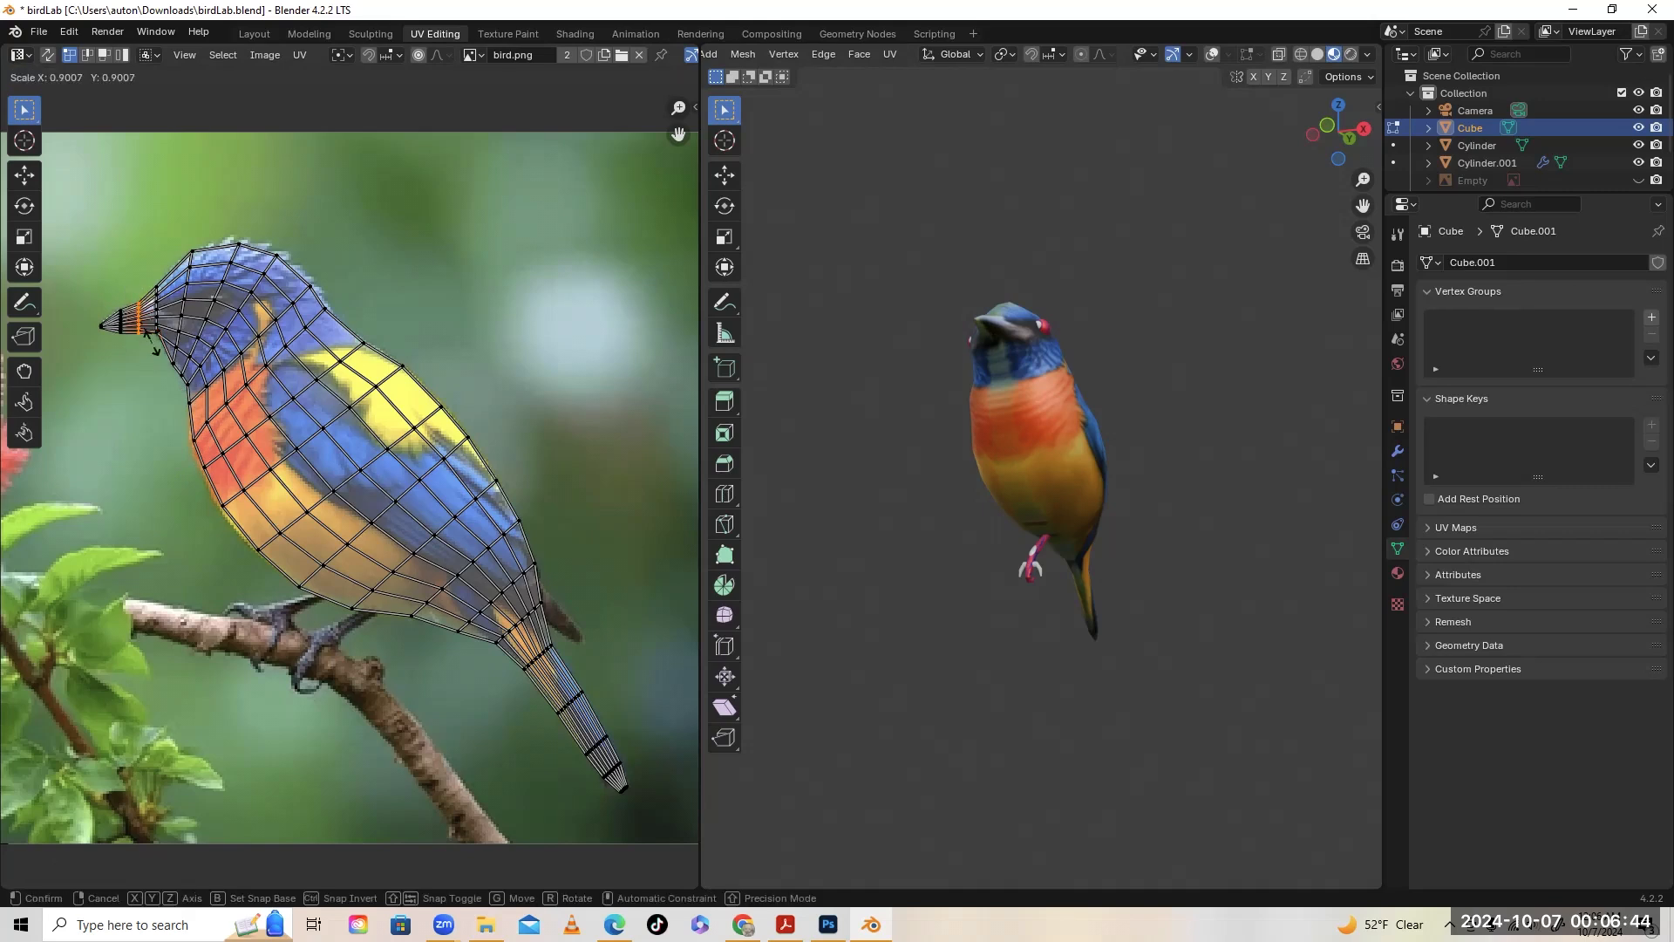
{"action": "left_click", "coordinate": [152, 337]}
{"action": "key", "text": "g"}
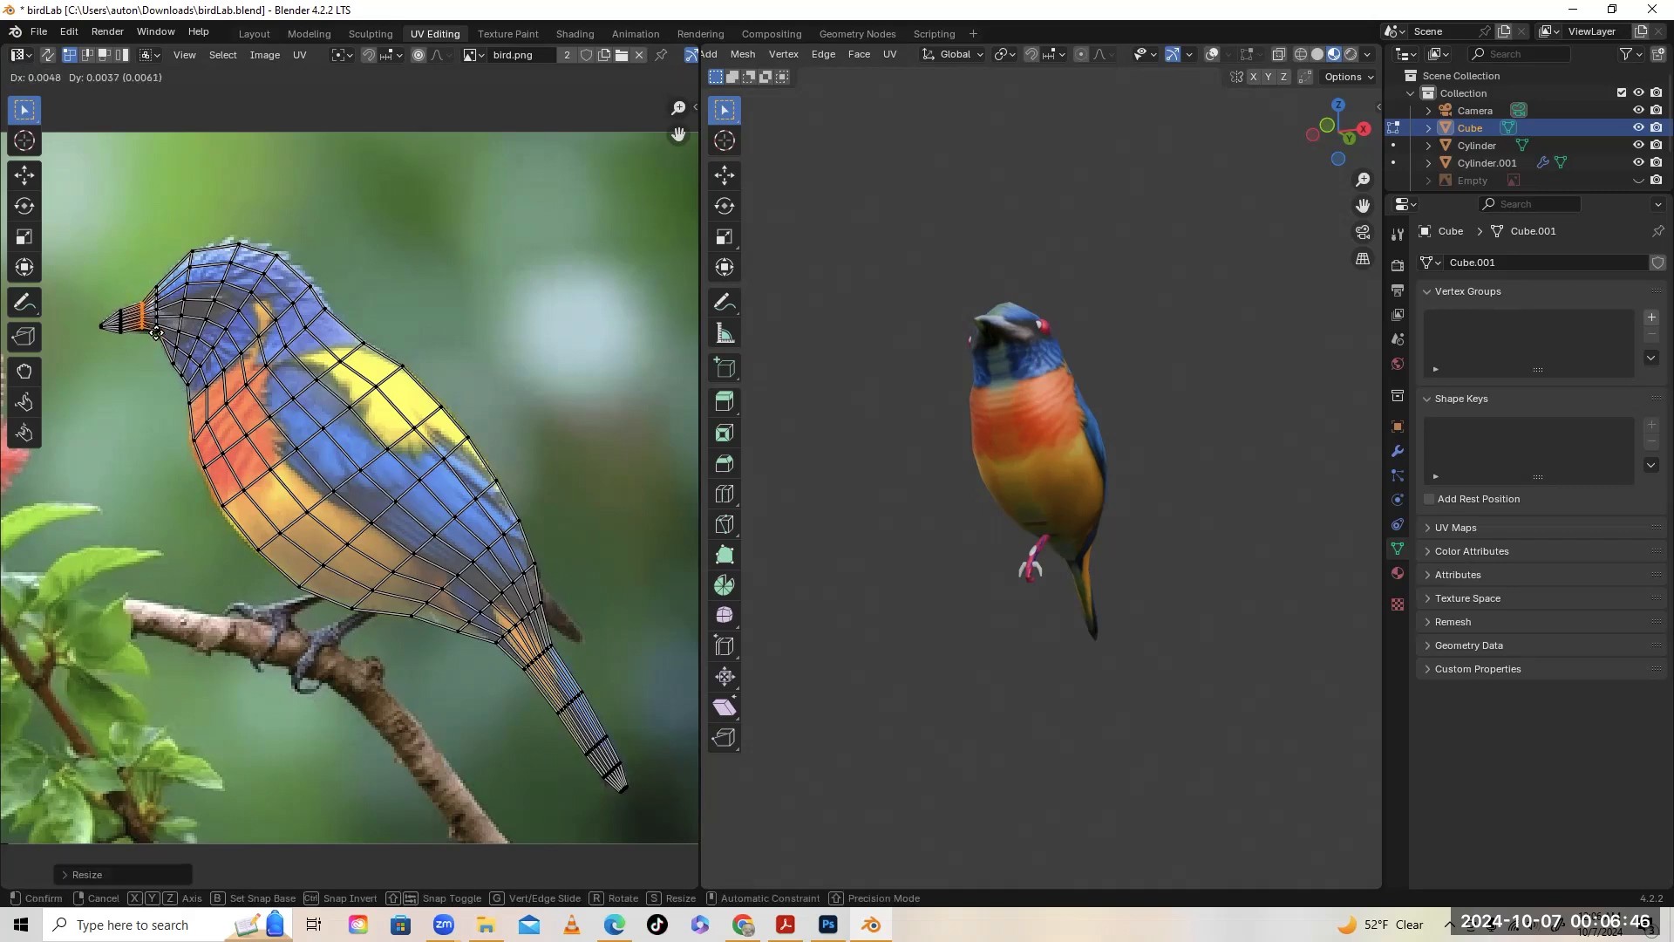
{"action": "left_click", "coordinate": [150, 336]}
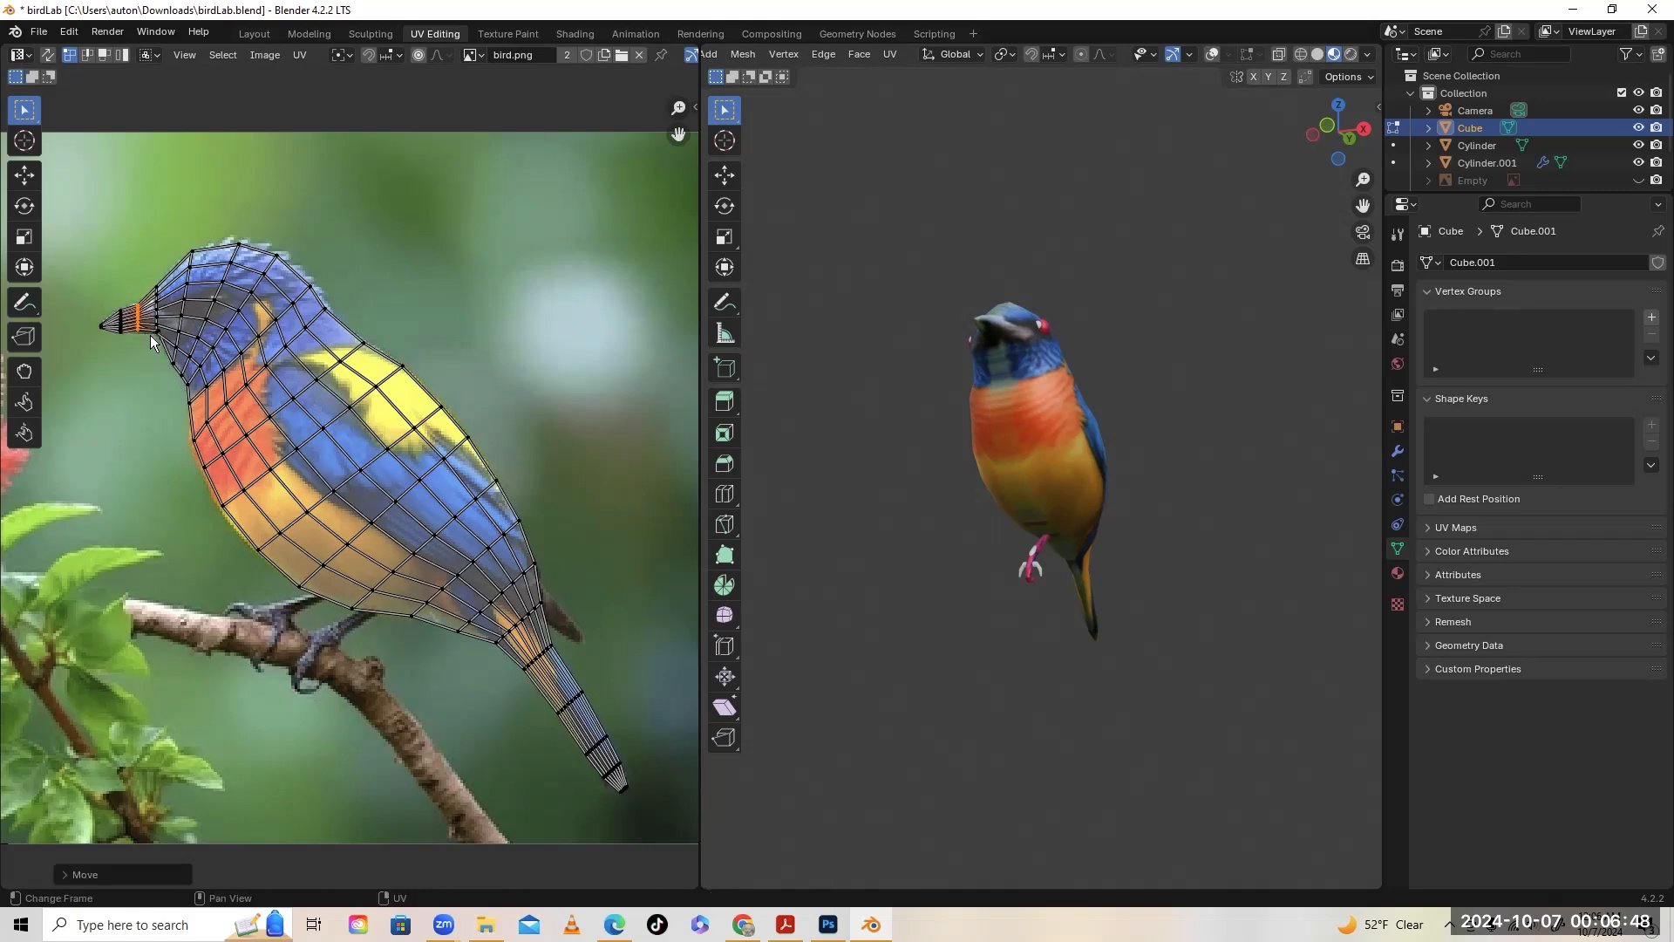
{"action": "key", "text": "s"}
{"action": "left_click", "coordinate": [153, 347]}
Scale the column of UV points at the base of the beak and shift it slightly toward the head
{"action": "left_click_drag", "start_coordinate": [140, 276], "coordinate": [162, 338]}
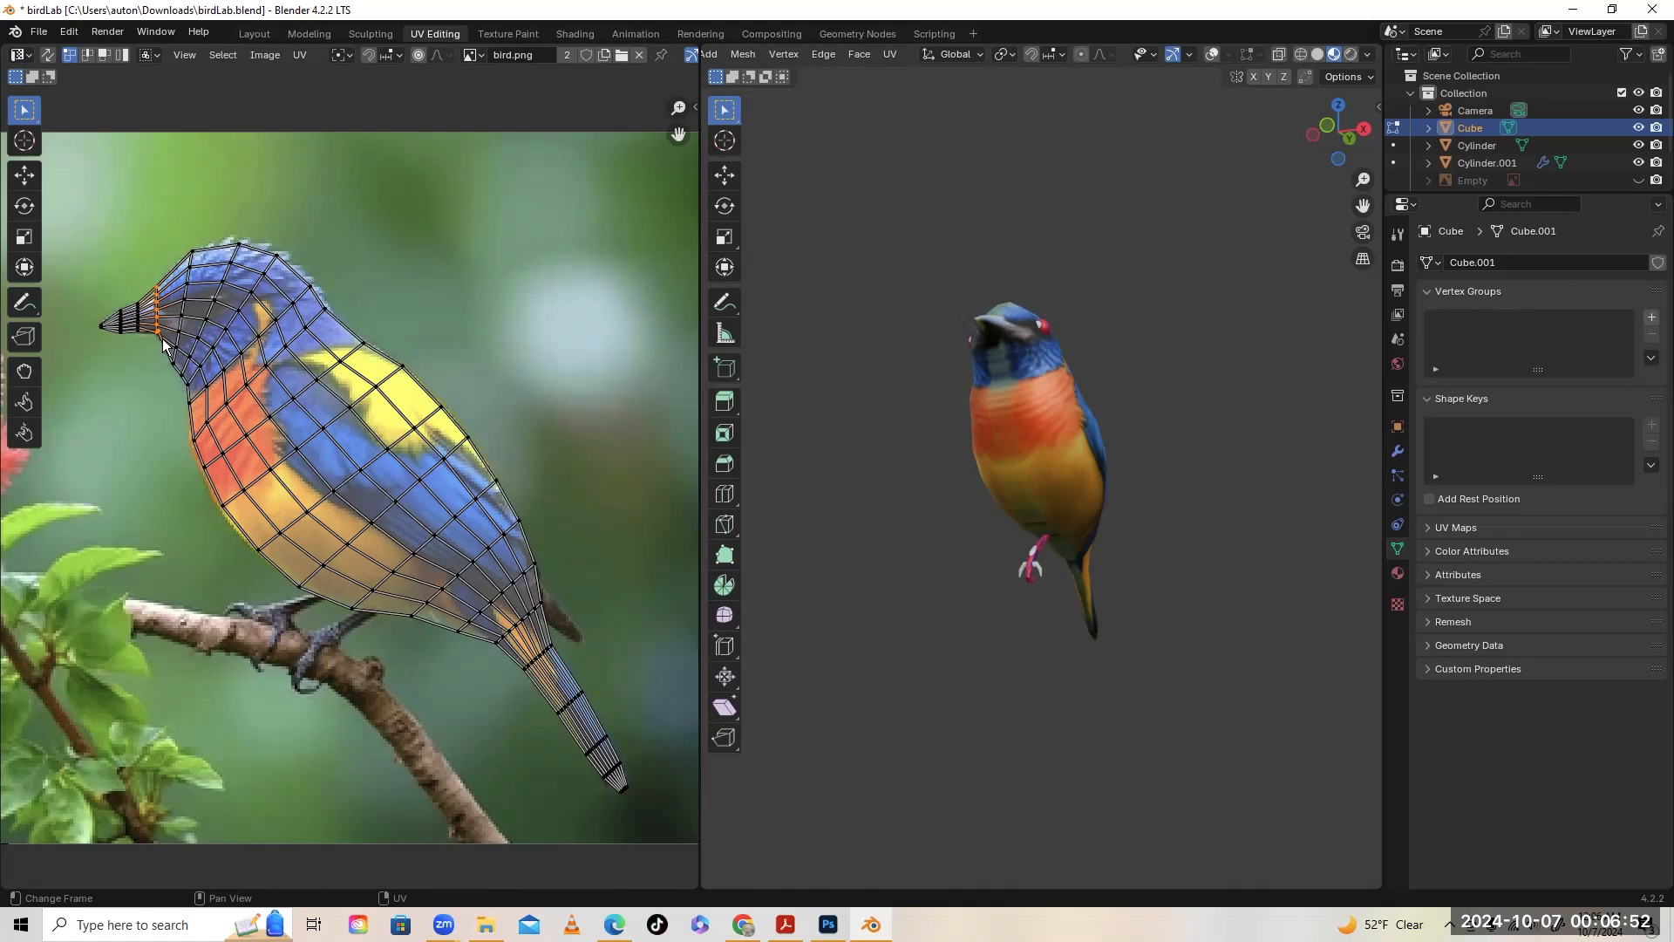
{"action": "key", "text": "s"}
{"action": "left_click", "coordinate": [160, 341]}
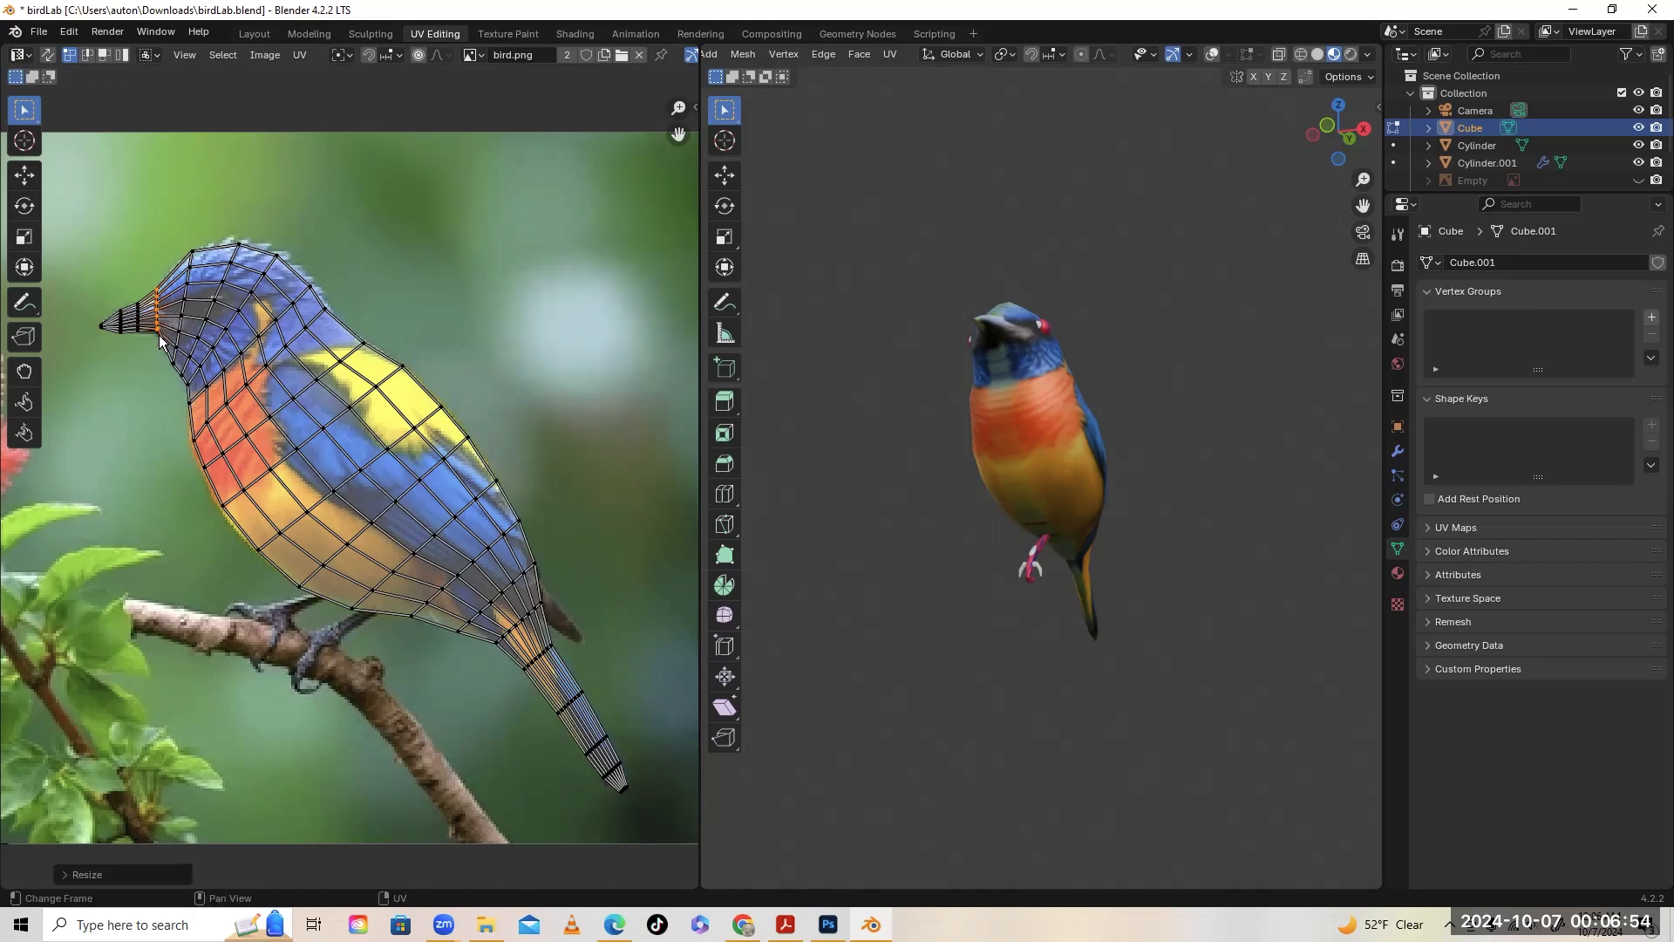
{"action": "key", "text": "g"}
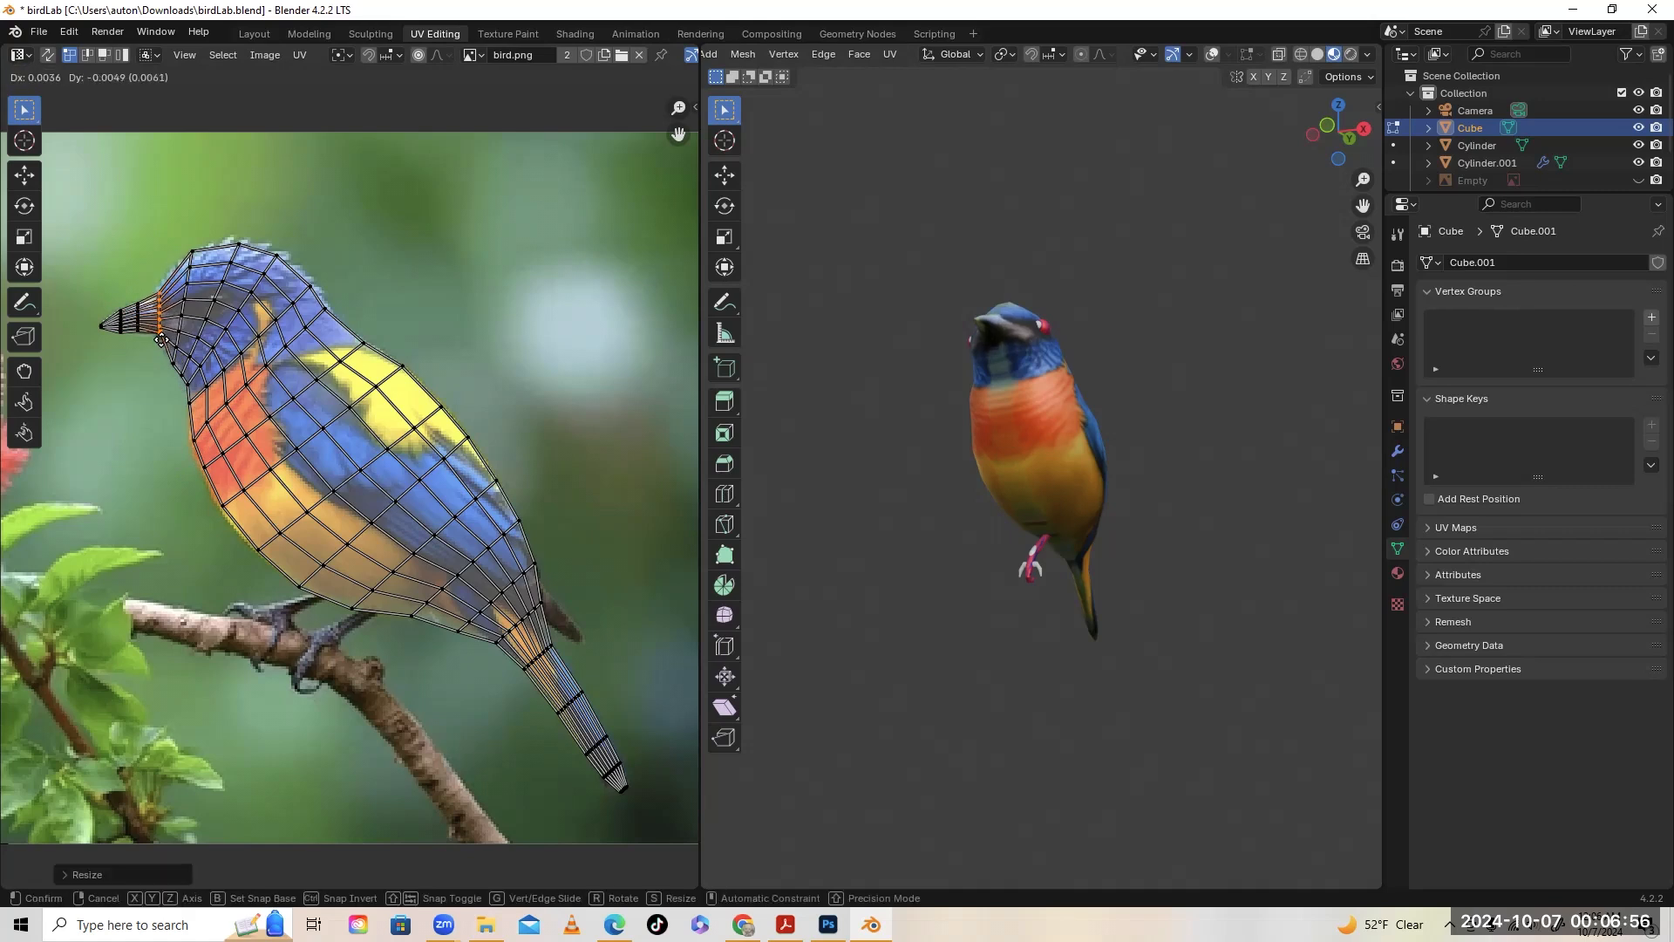
{"action": "left_click", "coordinate": [162, 337]}
Move the beak-tip UV point slightly inward, and scale and reposition the column behind it to fit inside the beak
{"action": "middle_click_drag", "start_coordinate": [837, 436], "coordinate": [970, 499]}
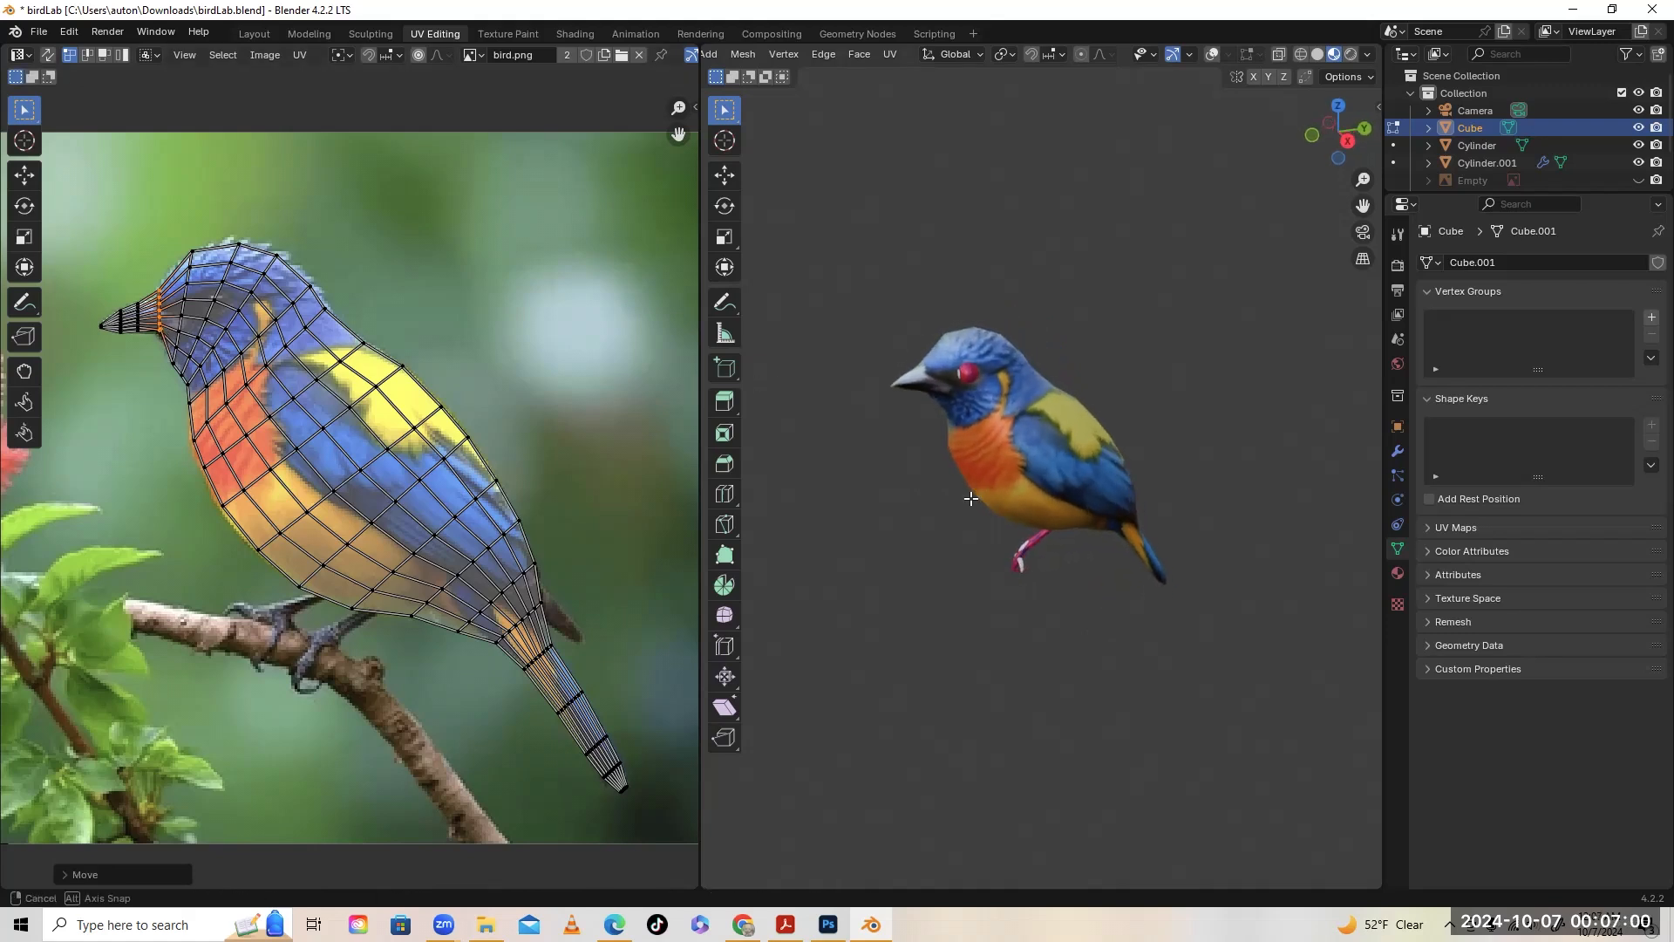
{"action": "left_click", "coordinate": [103, 332]}
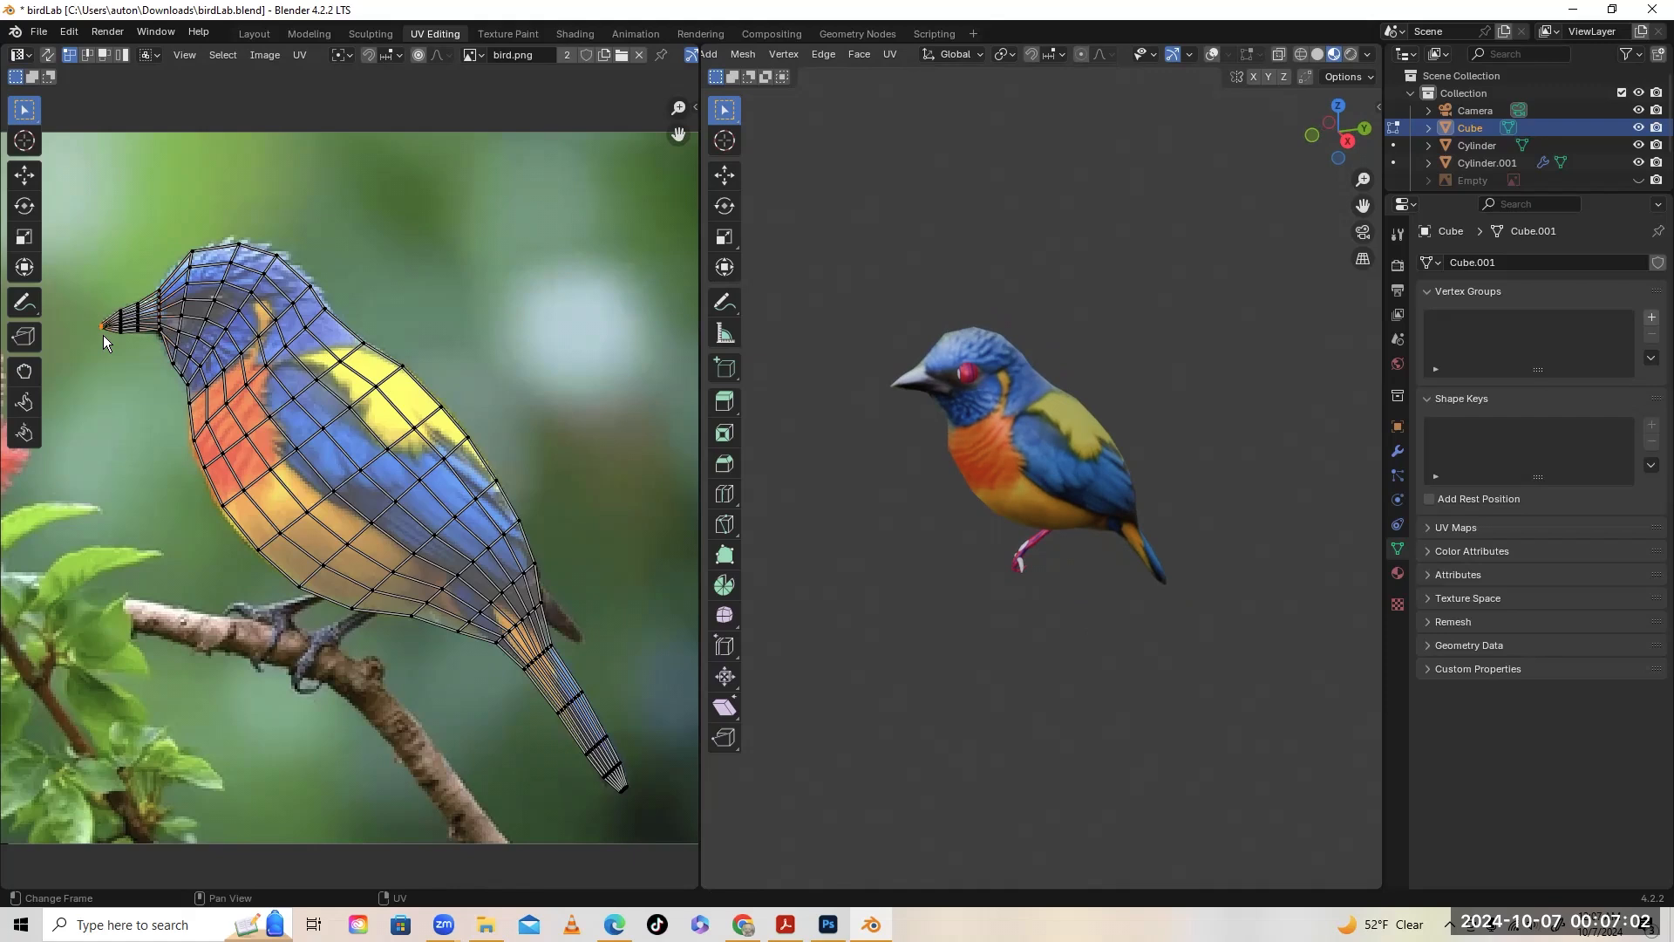
{"action": "key", "text": "g"}
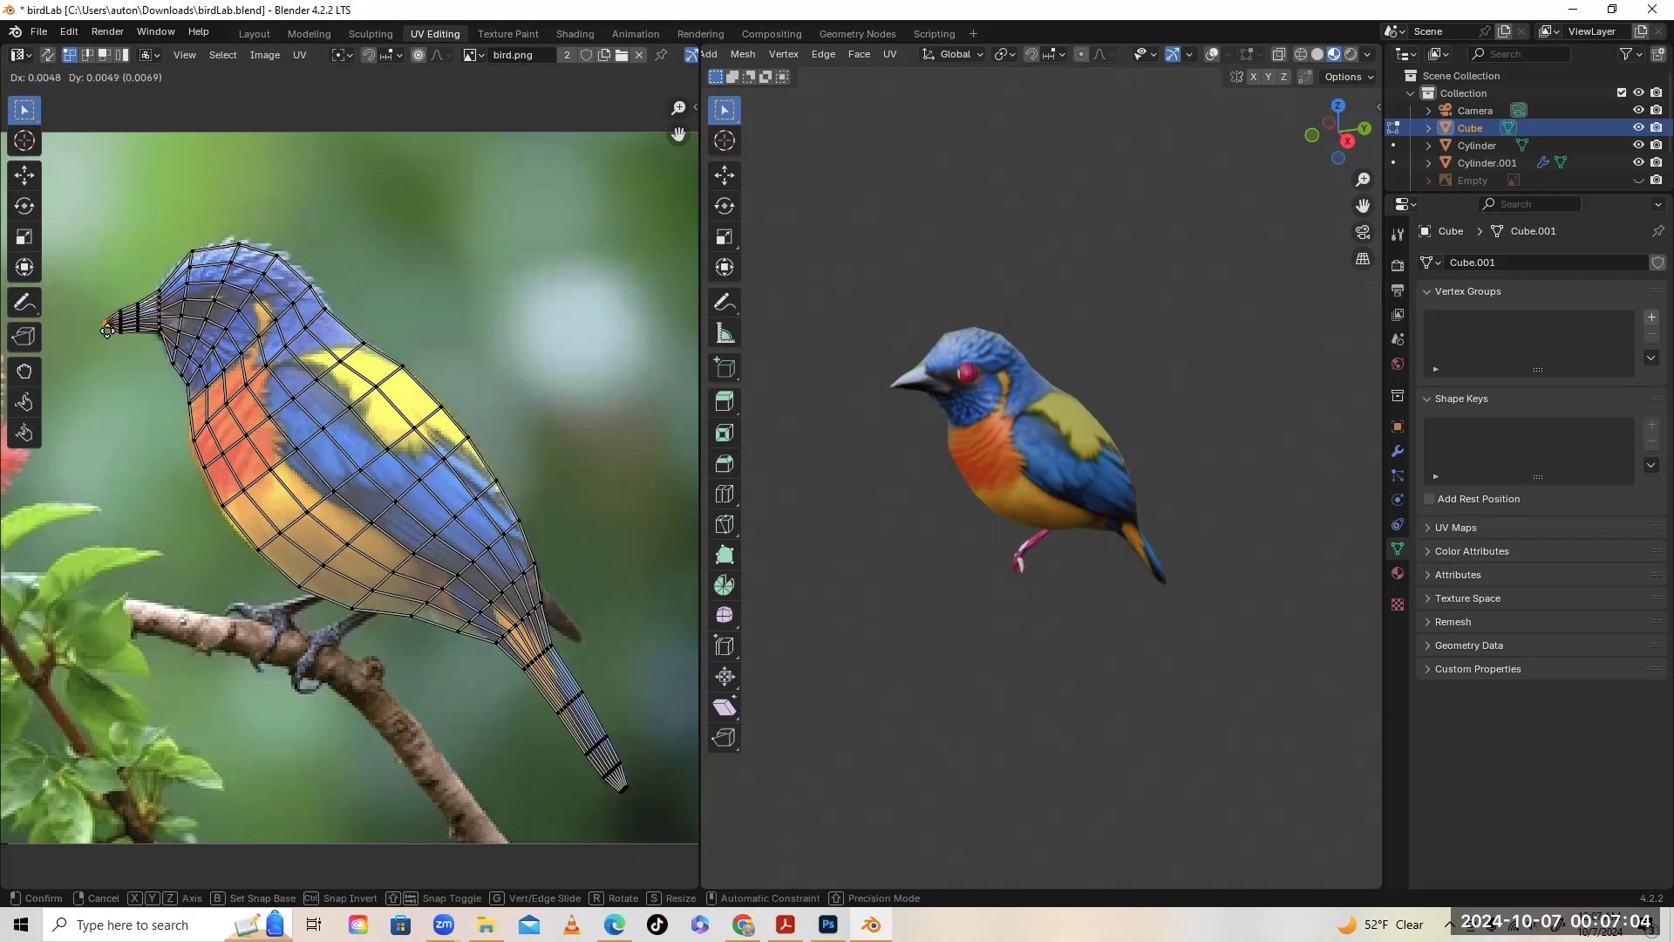
{"action": "left_click", "coordinate": [107, 332]}
{"action": "left_click_drag", "start_coordinate": [112, 298], "coordinate": [125, 343]}
{"action": "key", "text": "s"}
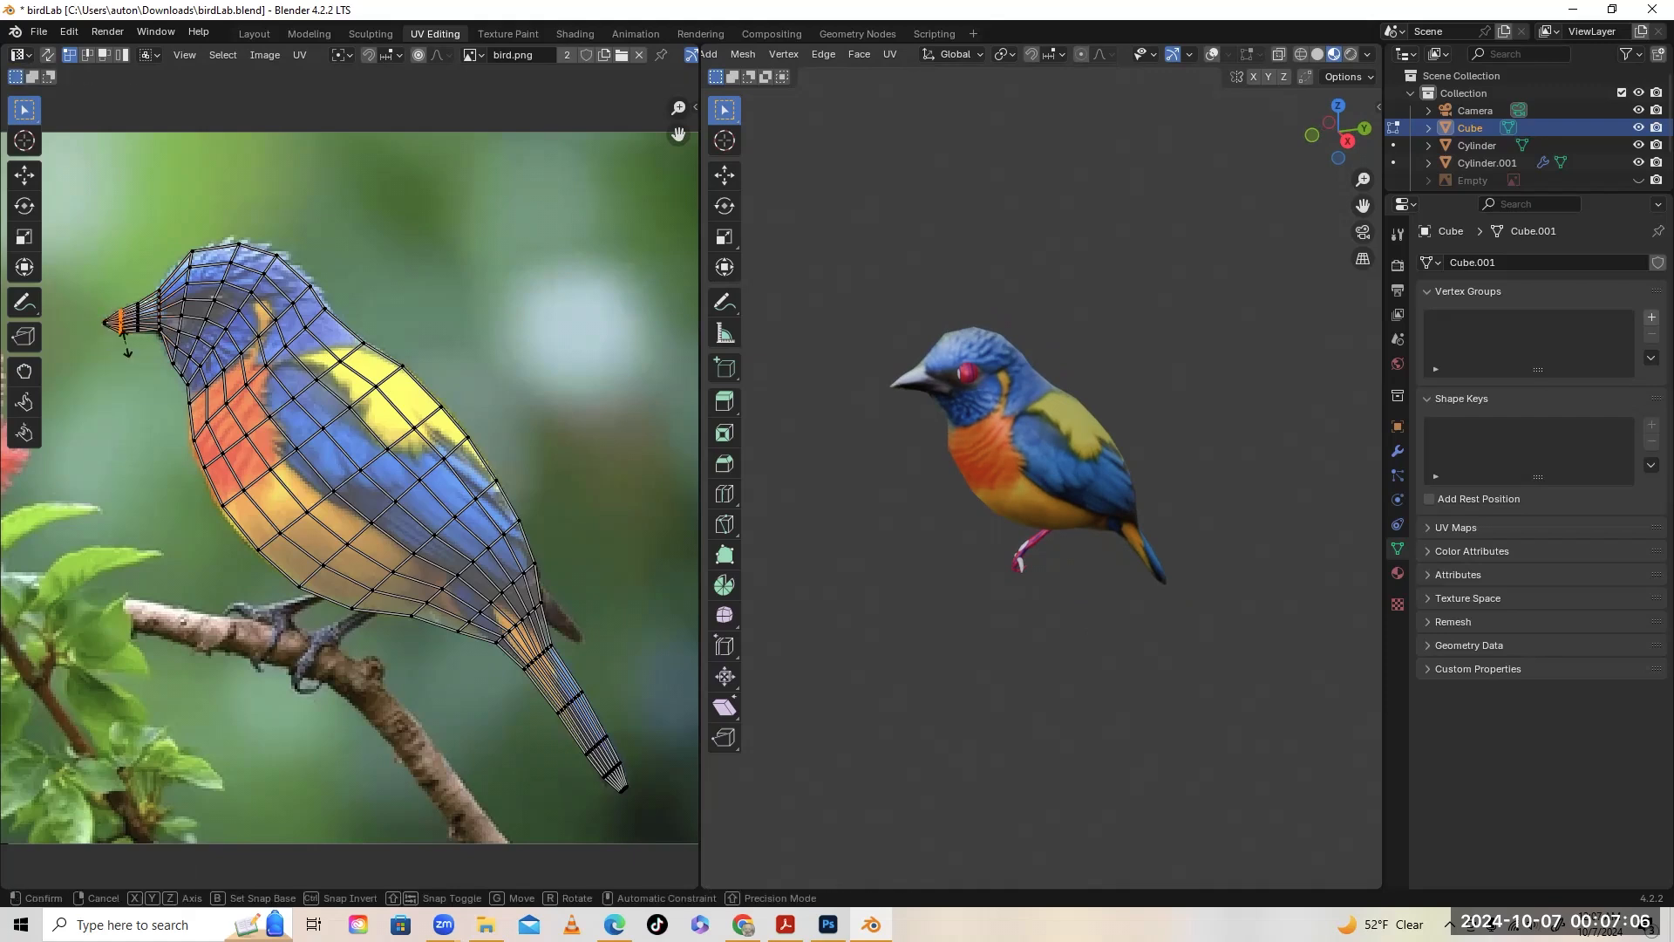
{"action": "left_click", "coordinate": [125, 336]}
{"action": "key", "text": "g"}
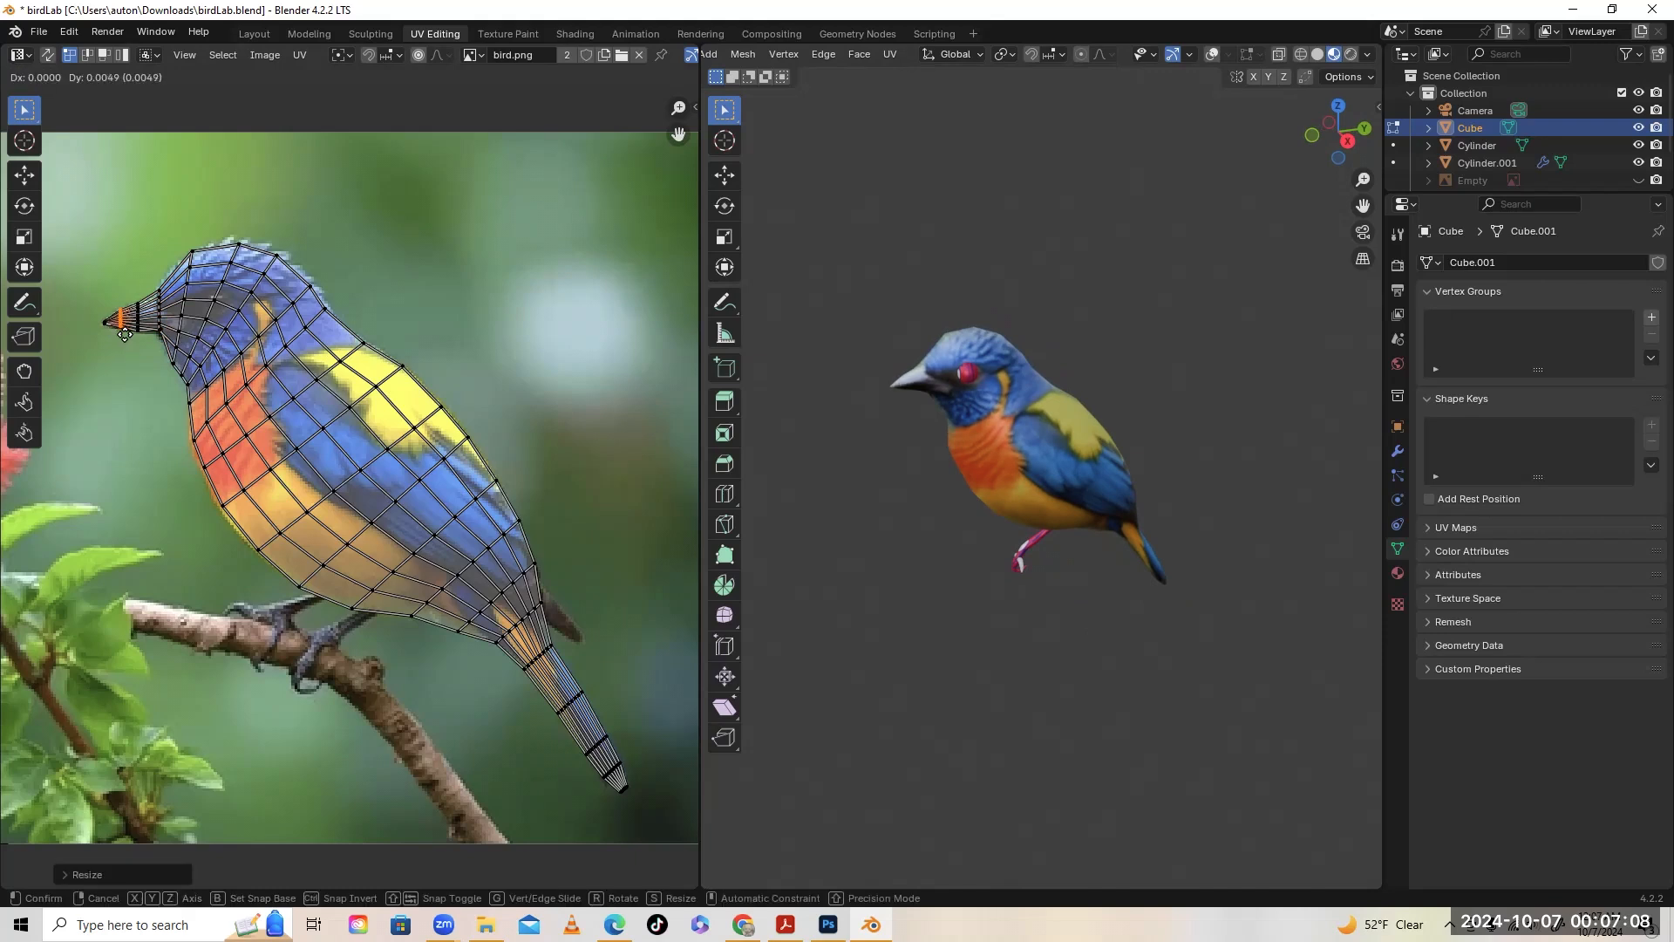
{"action": "left_click", "coordinate": [126, 340]}
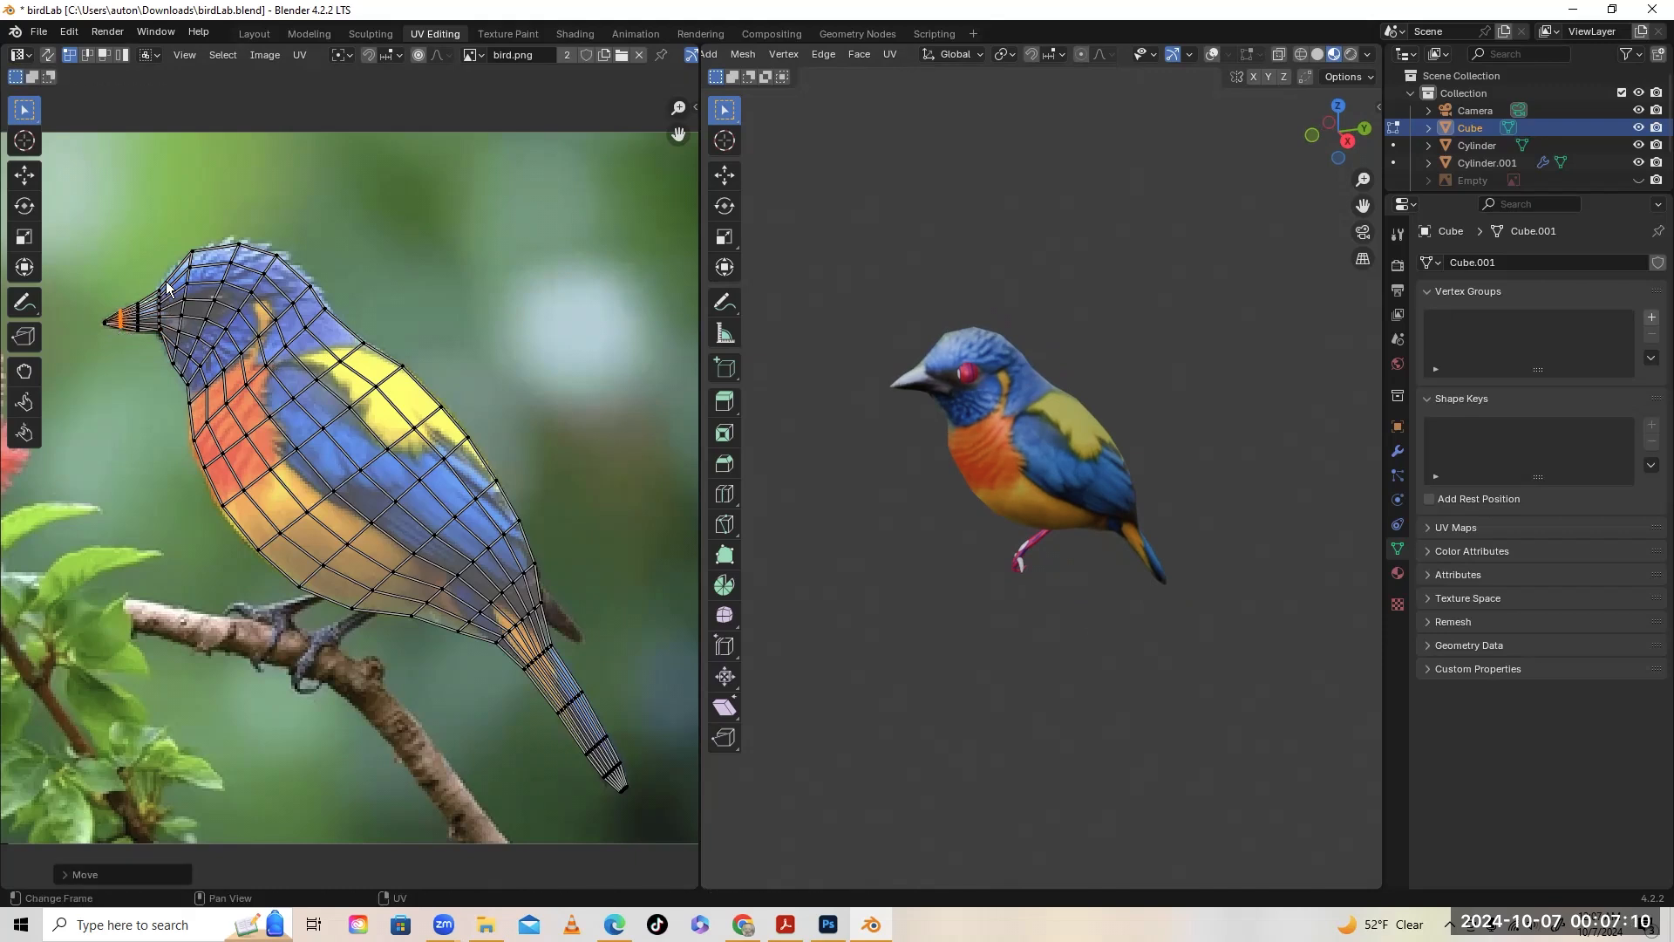
Scale the UV column at the beak's base by about 0.9 and reposition it slightly, checking the model's face from the front
{"action": "middle_click_drag", "start_coordinate": [866, 452], "coordinate": [1056, 425]}
{"action": "scroll", "coordinate": [207, 316], "scroll_direction": "up", "scroll_amount": 2}
{"action": "scroll", "coordinate": [166, 258], "scroll_direction": "down", "scroll_amount": 2}
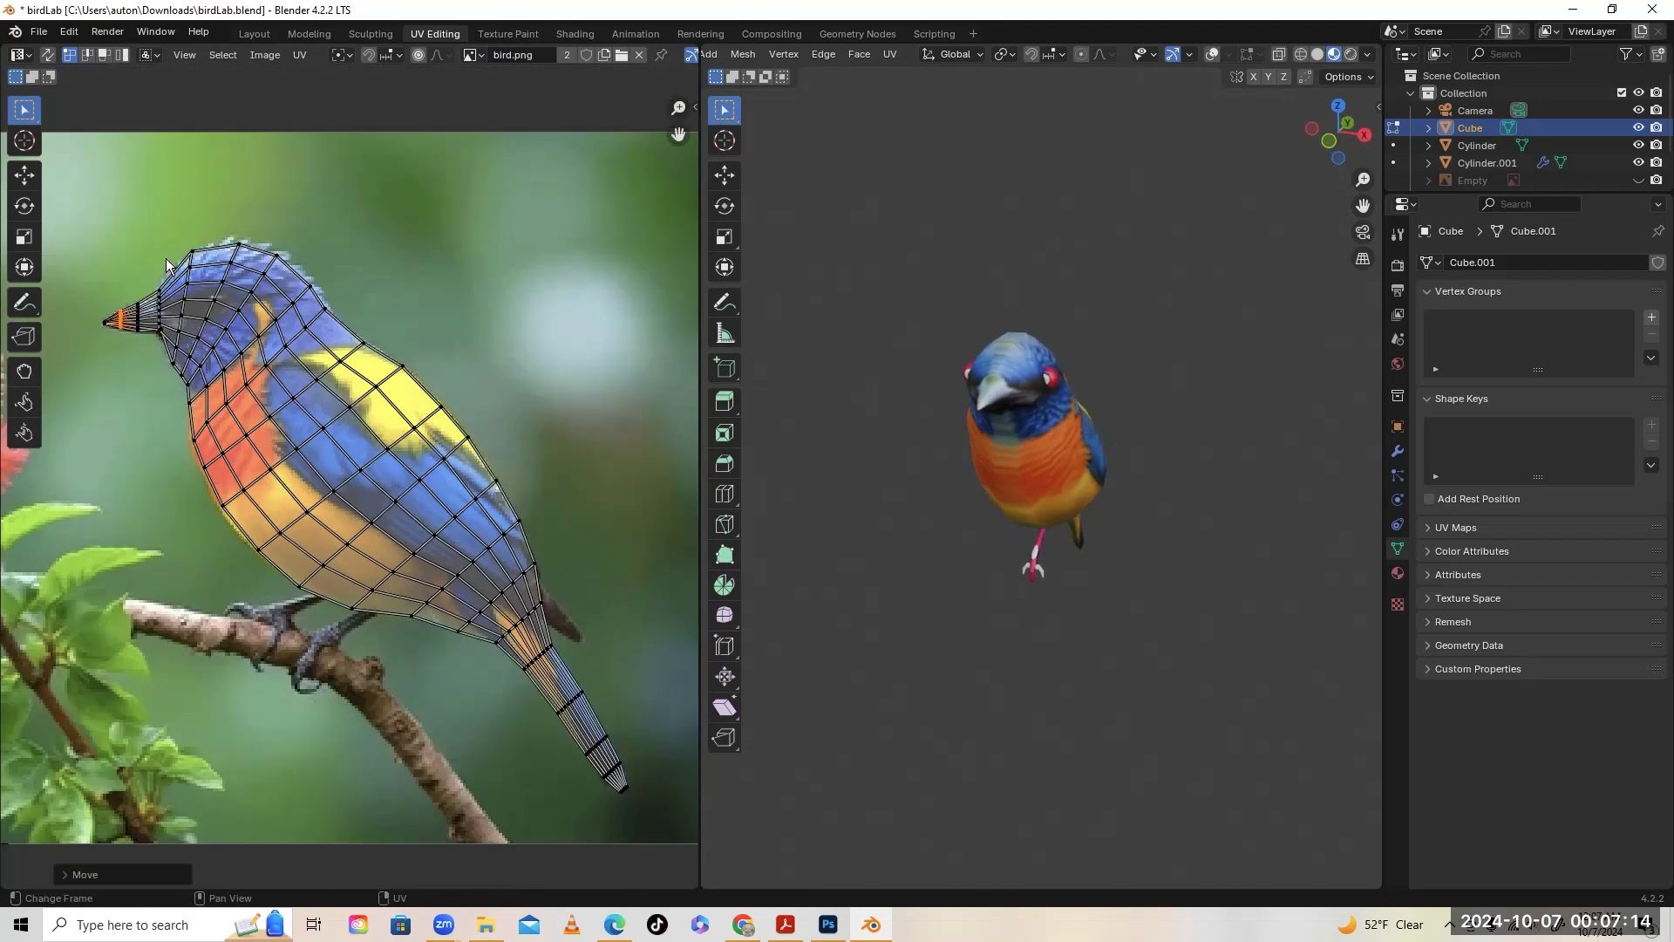
{"action": "middle_click_drag", "start_coordinate": [166, 258], "coordinate": [232, 285]}
{"action": "left_click_drag", "start_coordinate": [216, 308], "coordinate": [232, 415]}
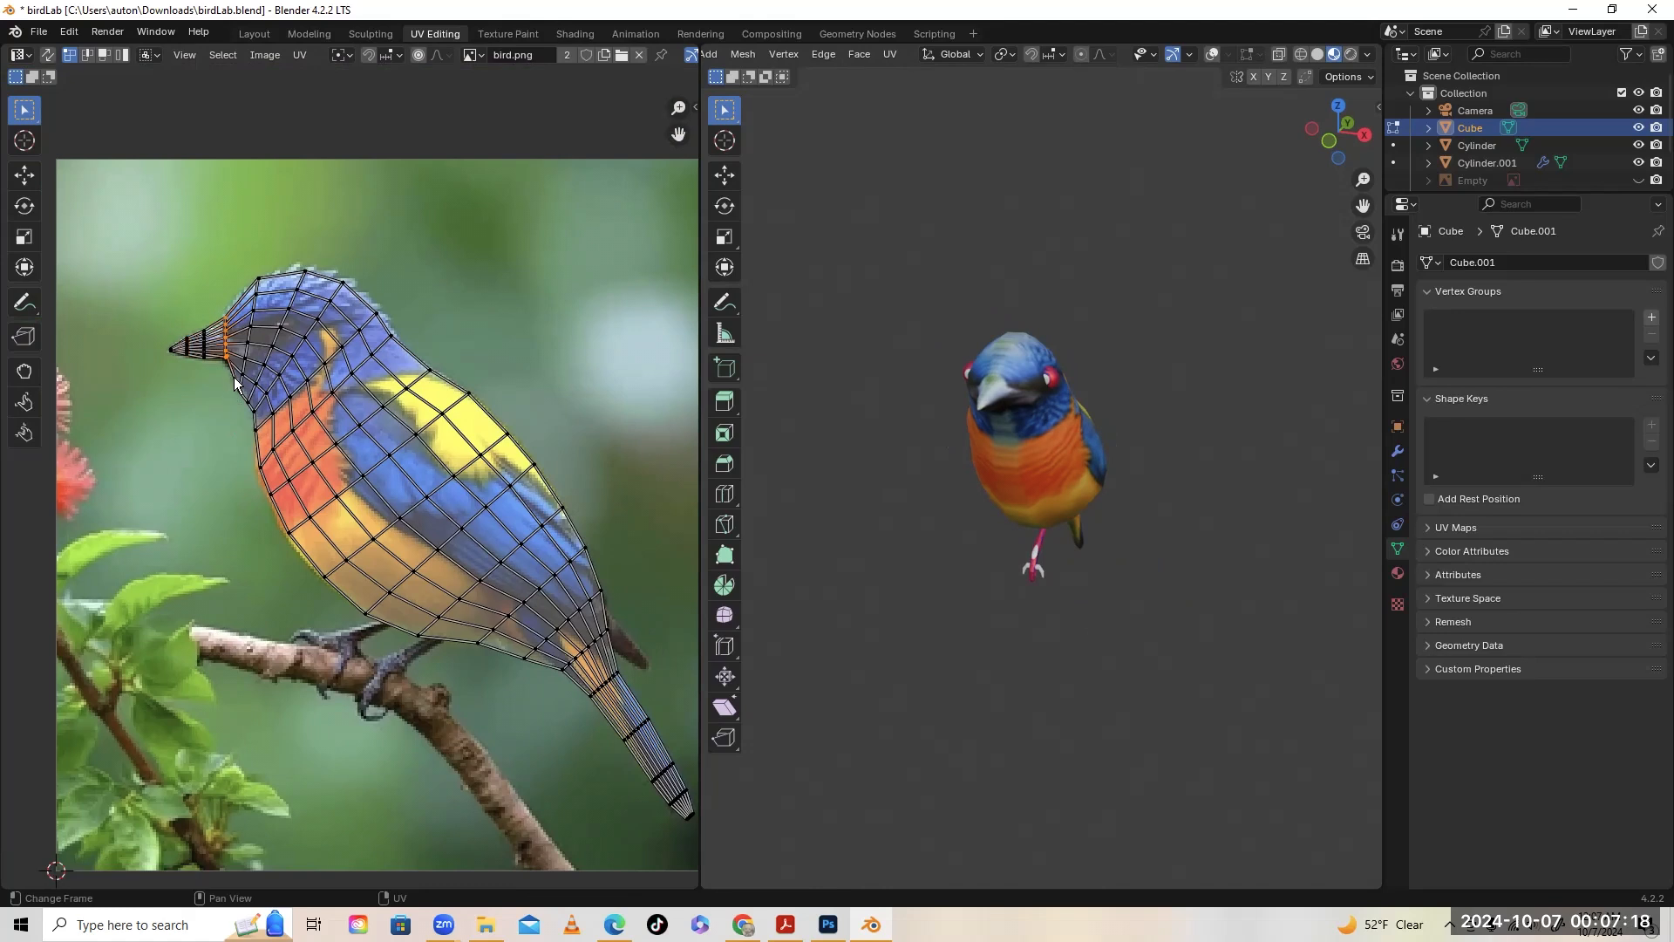
{"action": "key", "text": "s"}
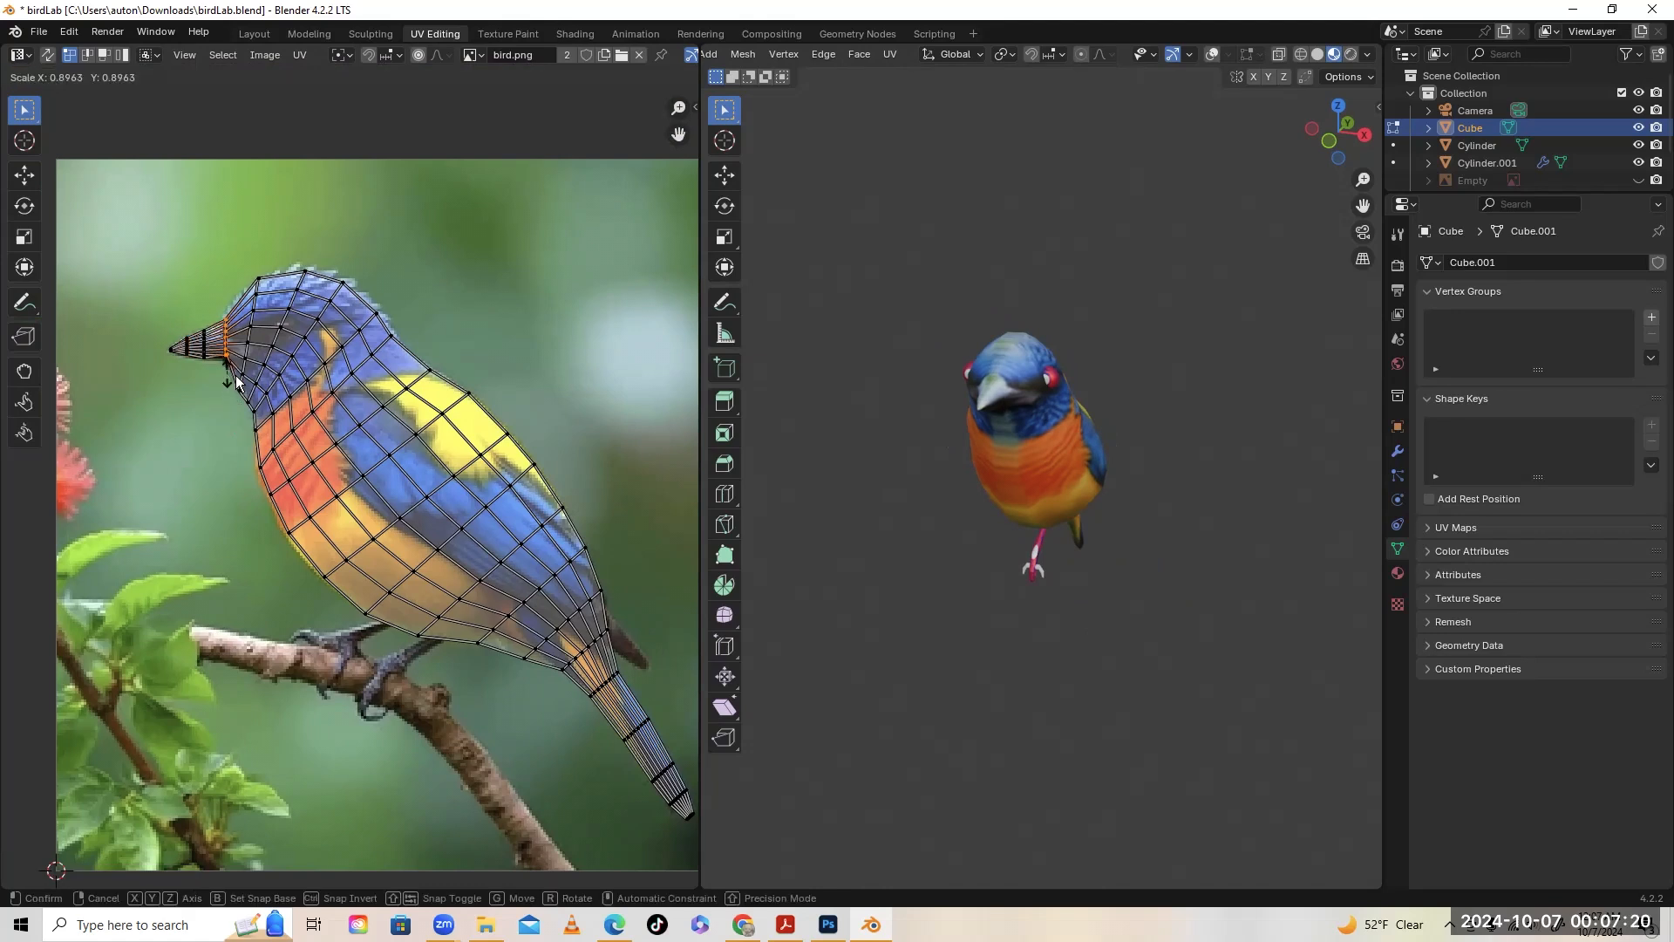
{"action": "left_click", "coordinate": [237, 380]}
{"action": "key", "text": "g"}
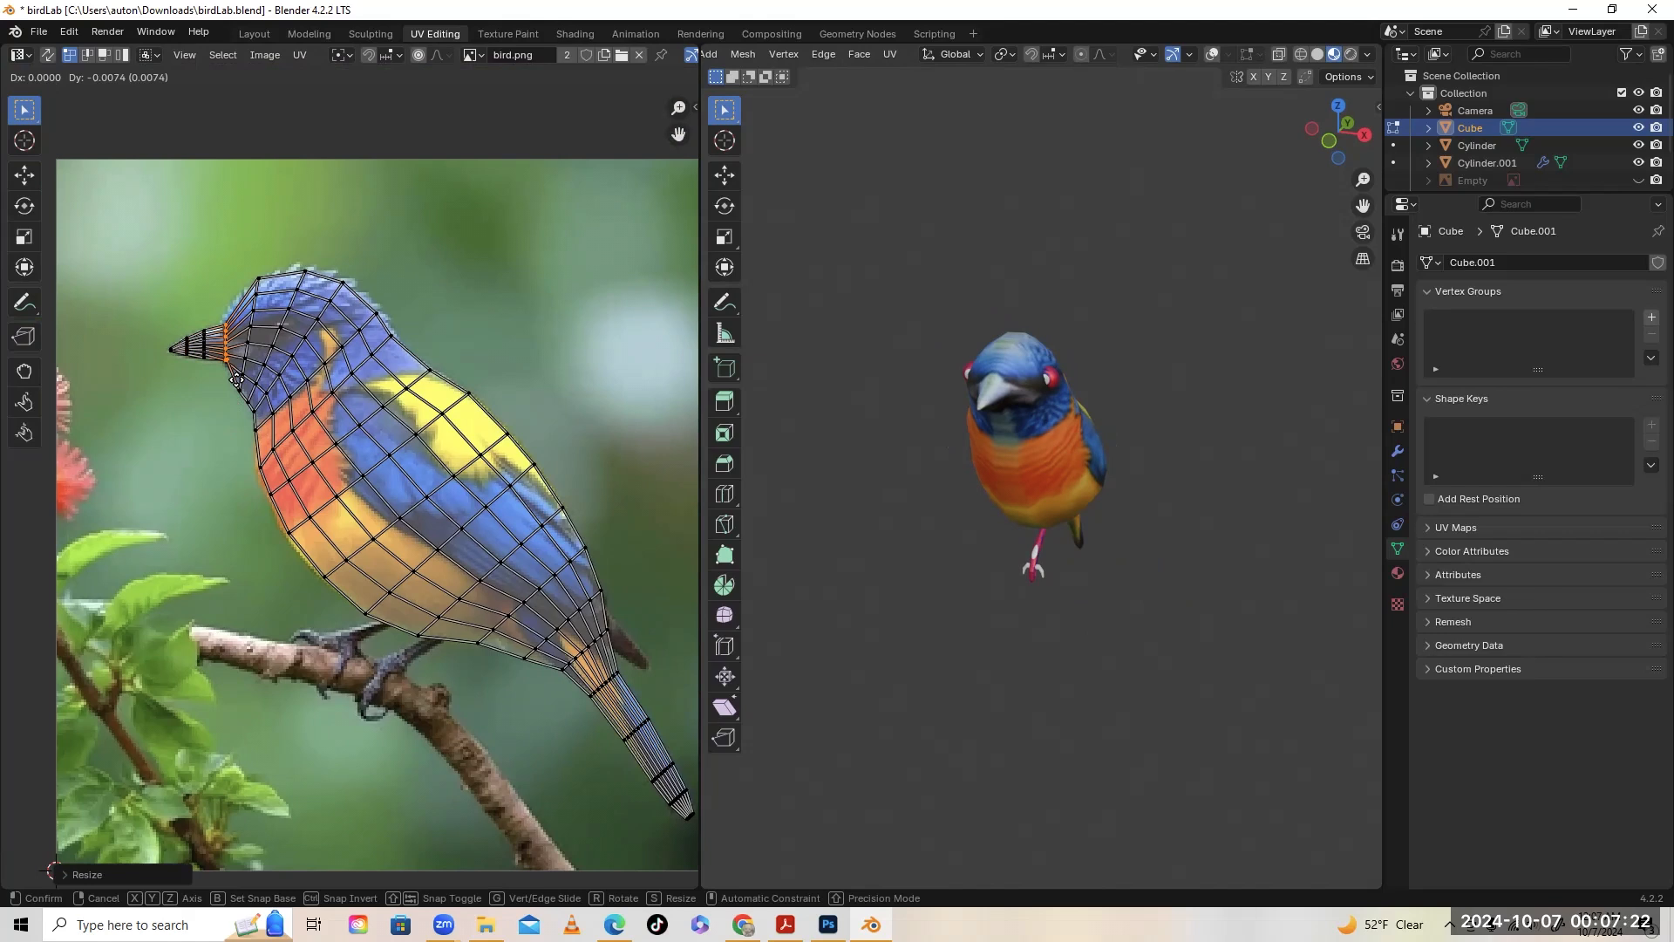
{"action": "left_click", "coordinate": [236, 380]}
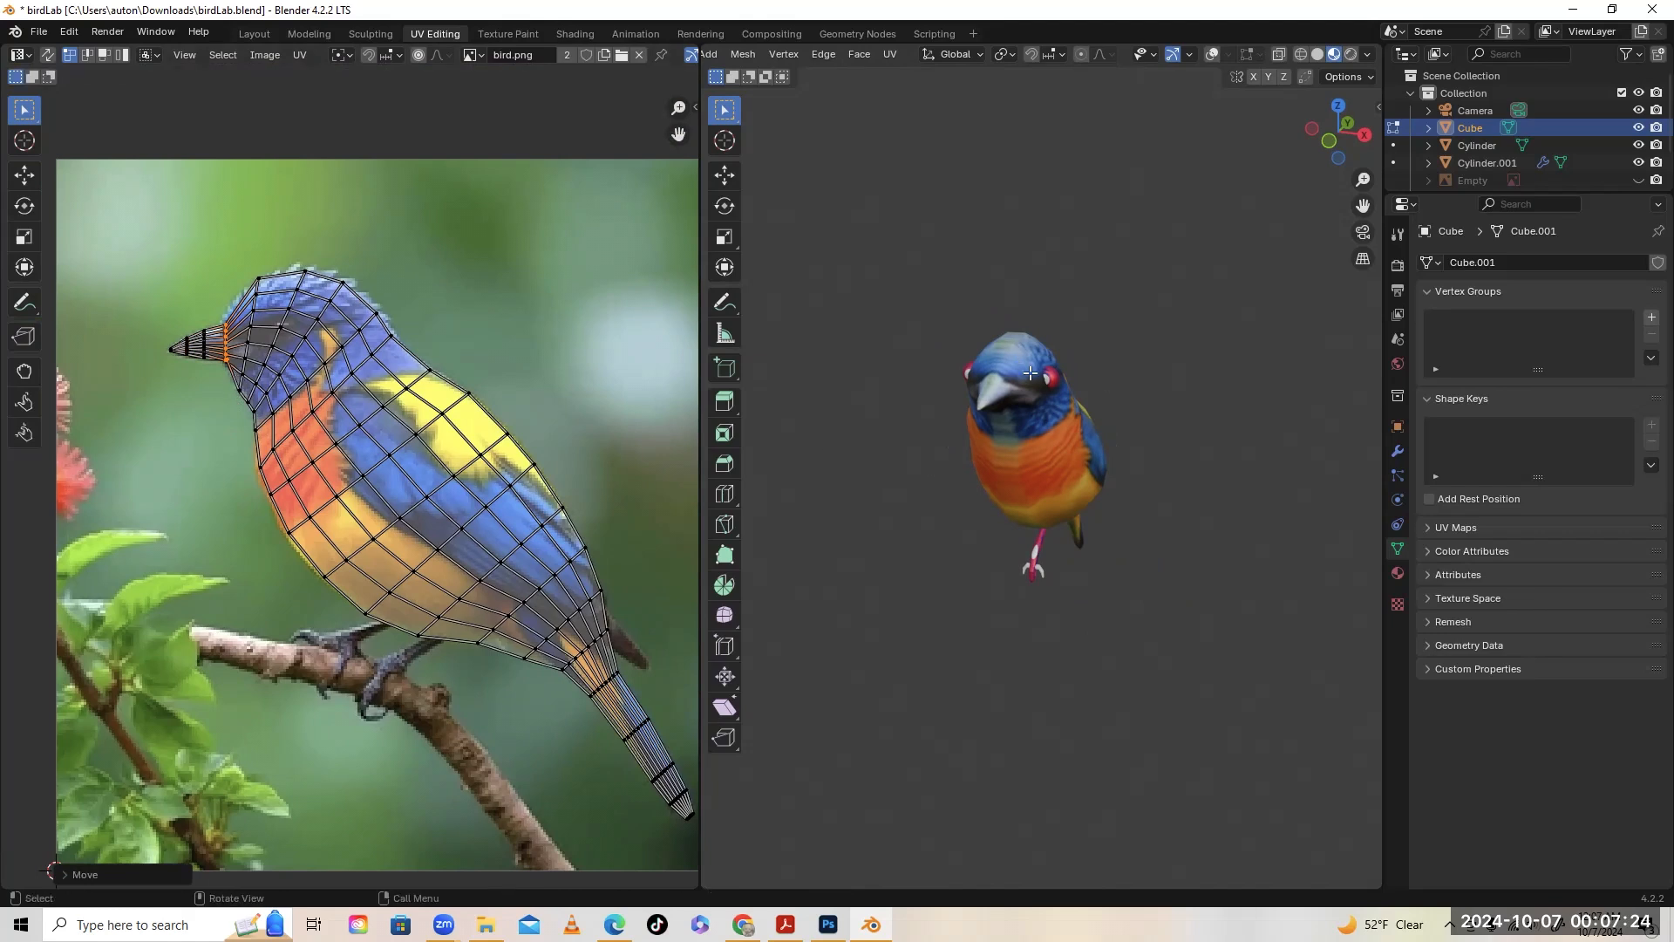
Nudge the UV point on the beak's upper edge and the point on the forehead outline slightly inward
{"action": "left_click", "coordinate": [210, 335]}
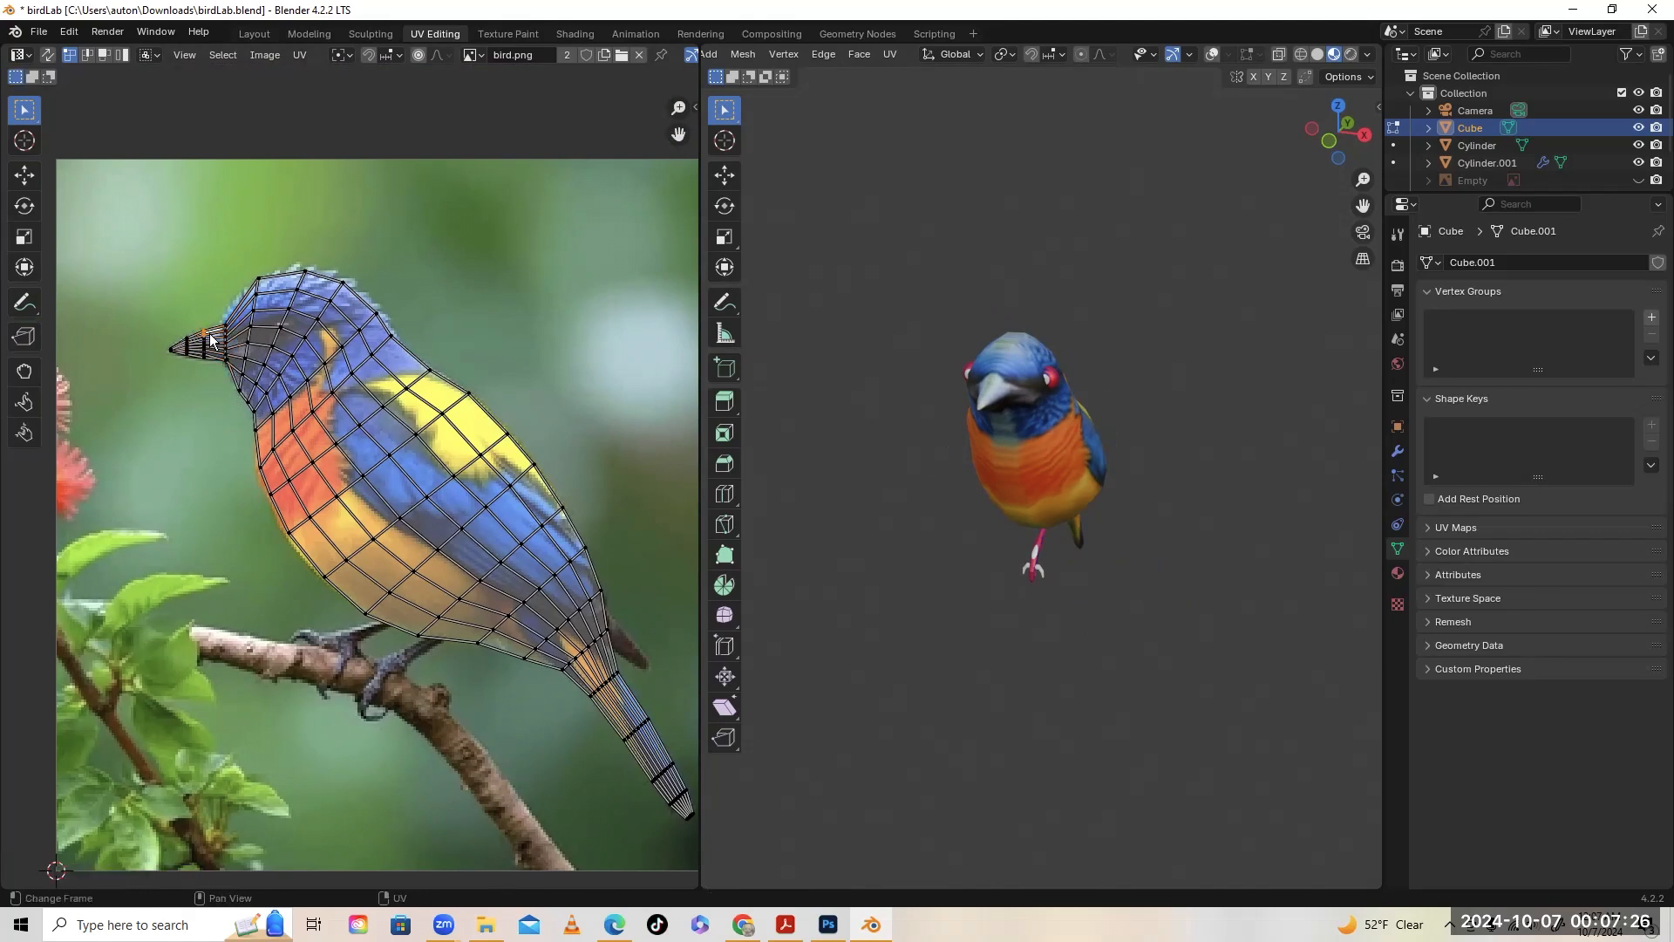
{"action": "key", "text": "g"}
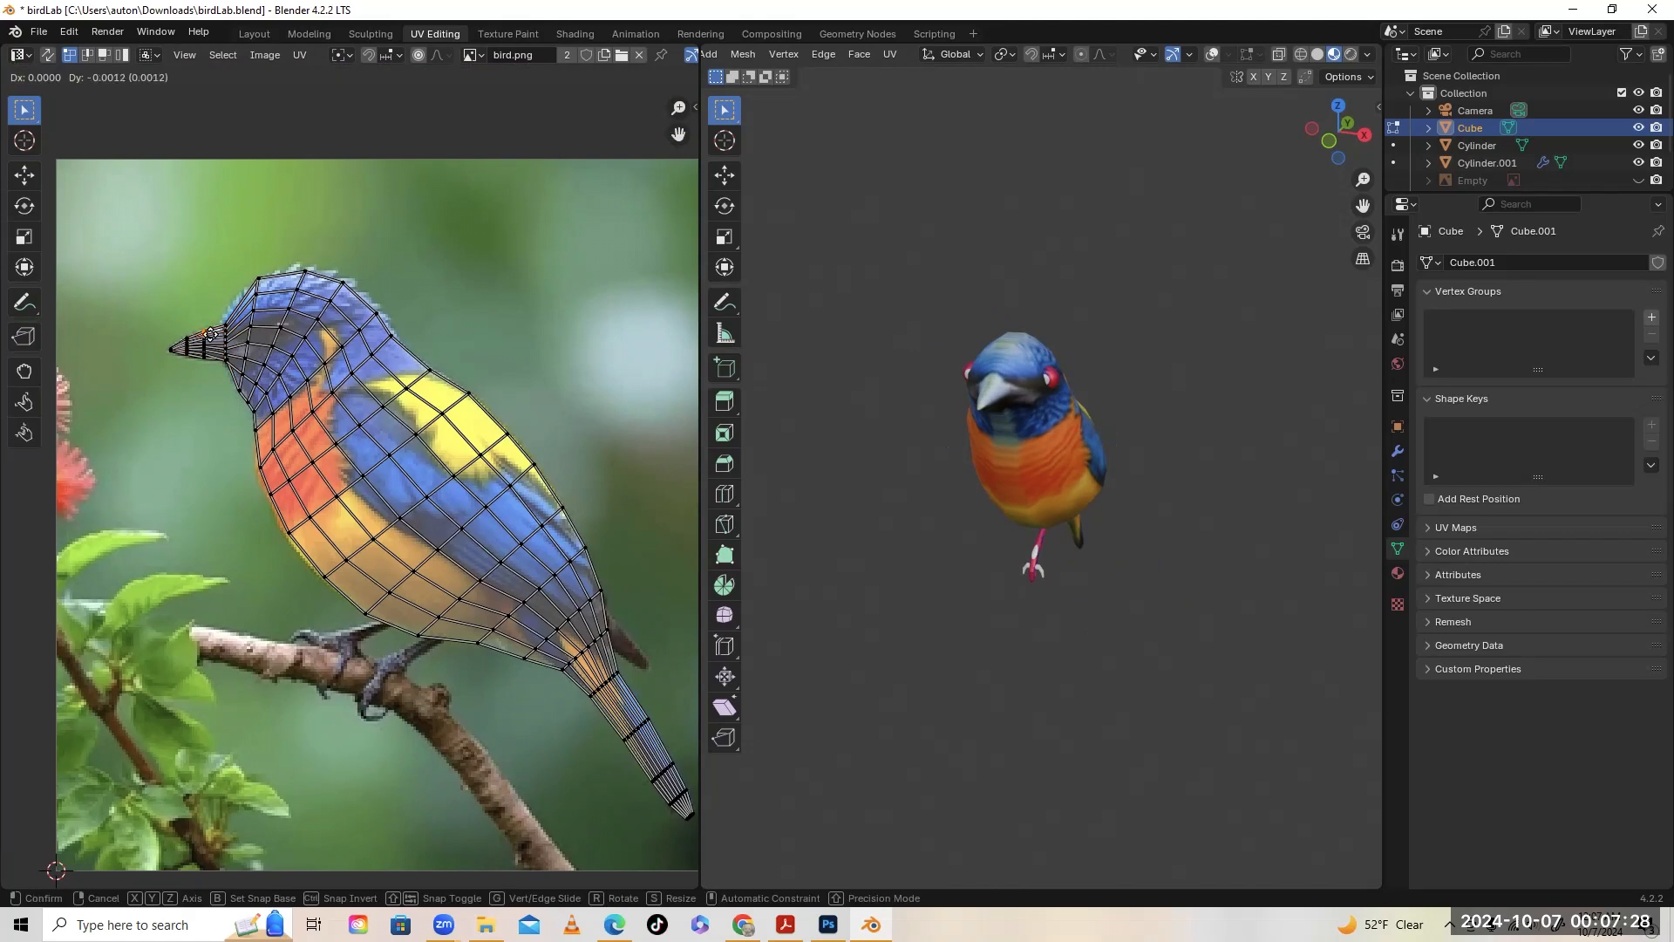
{"action": "left_click", "coordinate": [210, 335]}
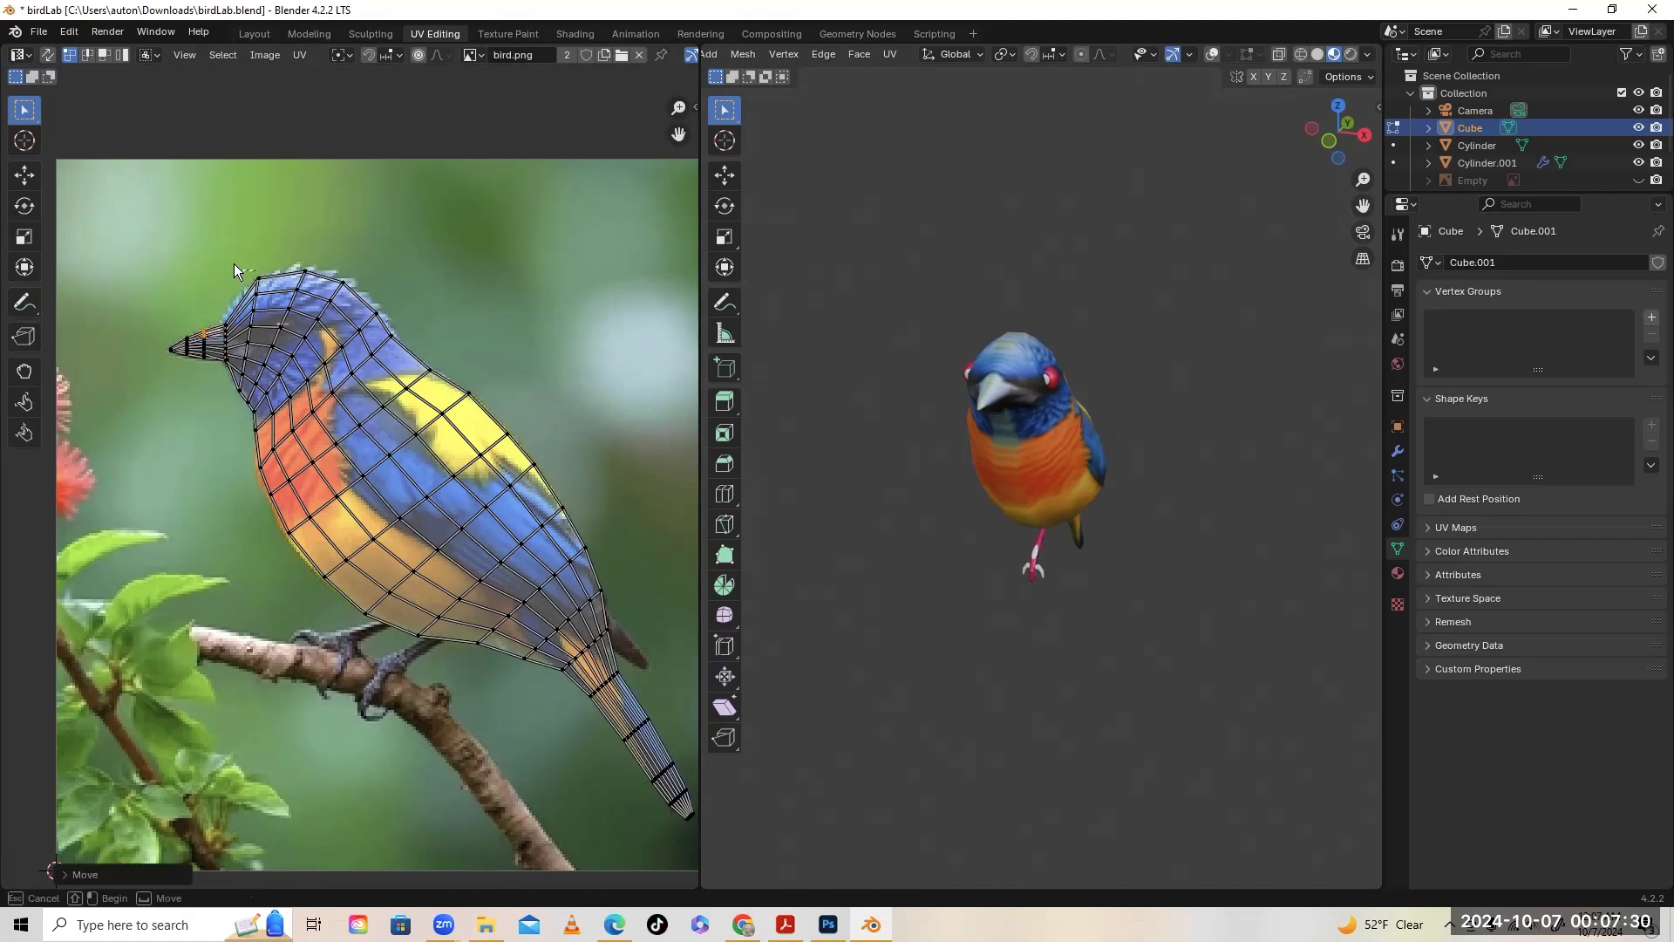
{"action": "key", "text": "b"}
{"action": "left_click_drag", "start_coordinate": [271, 292], "coordinate": [272, 292]}
{"action": "key", "text": "g"}
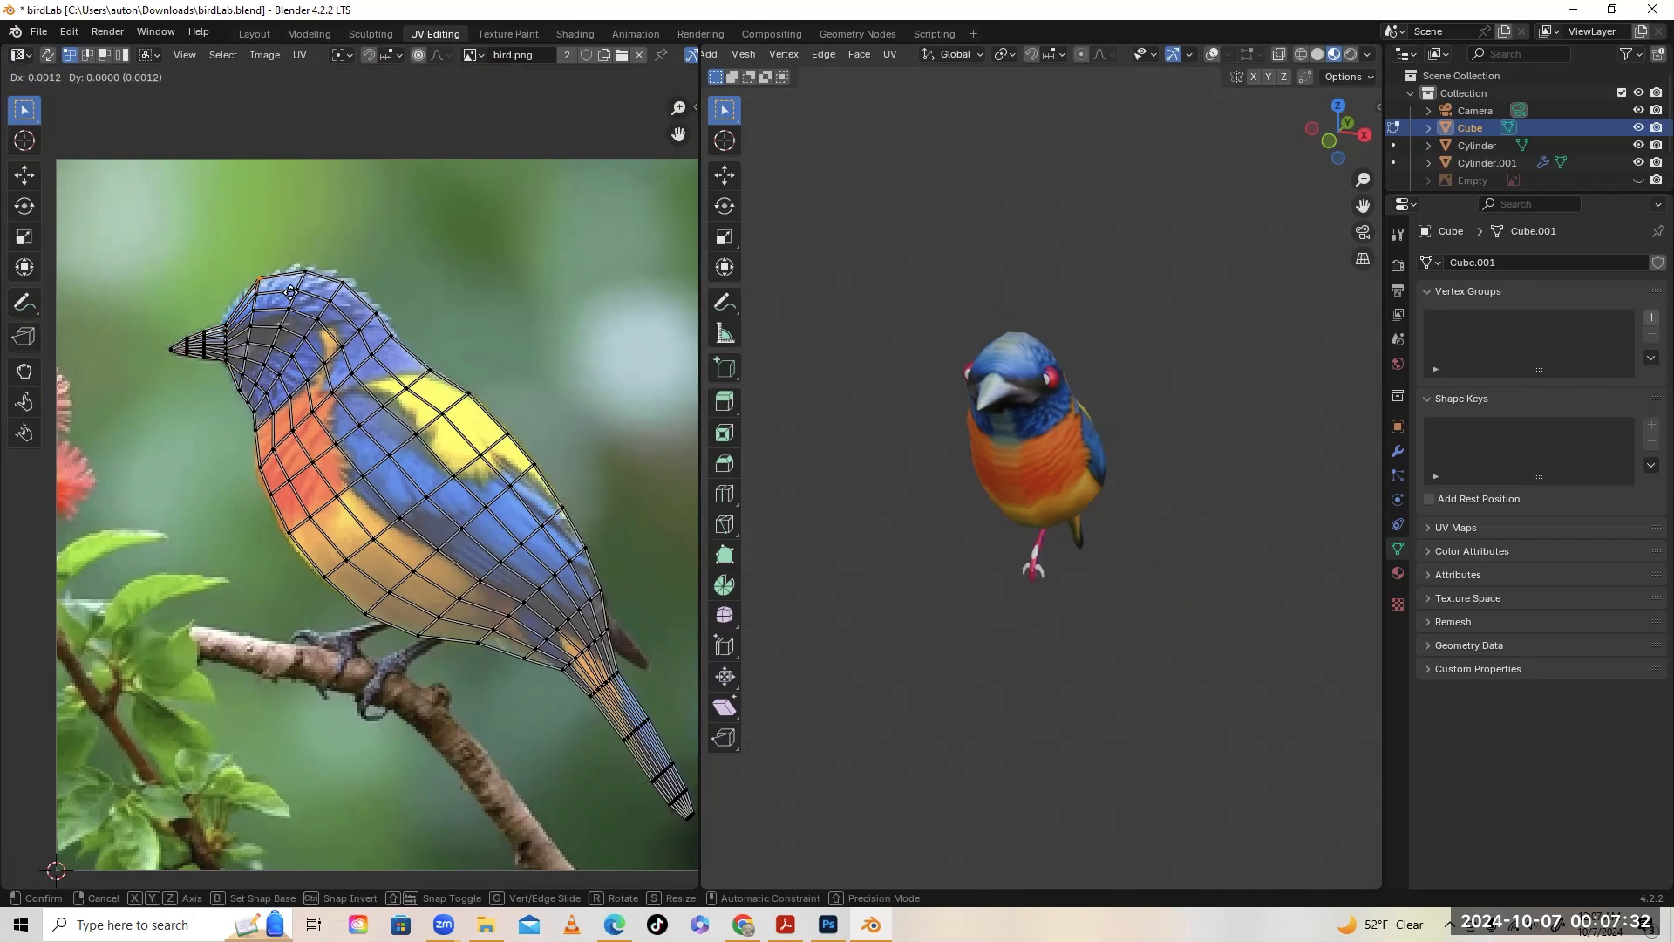
{"action": "left_click", "coordinate": [291, 295]}
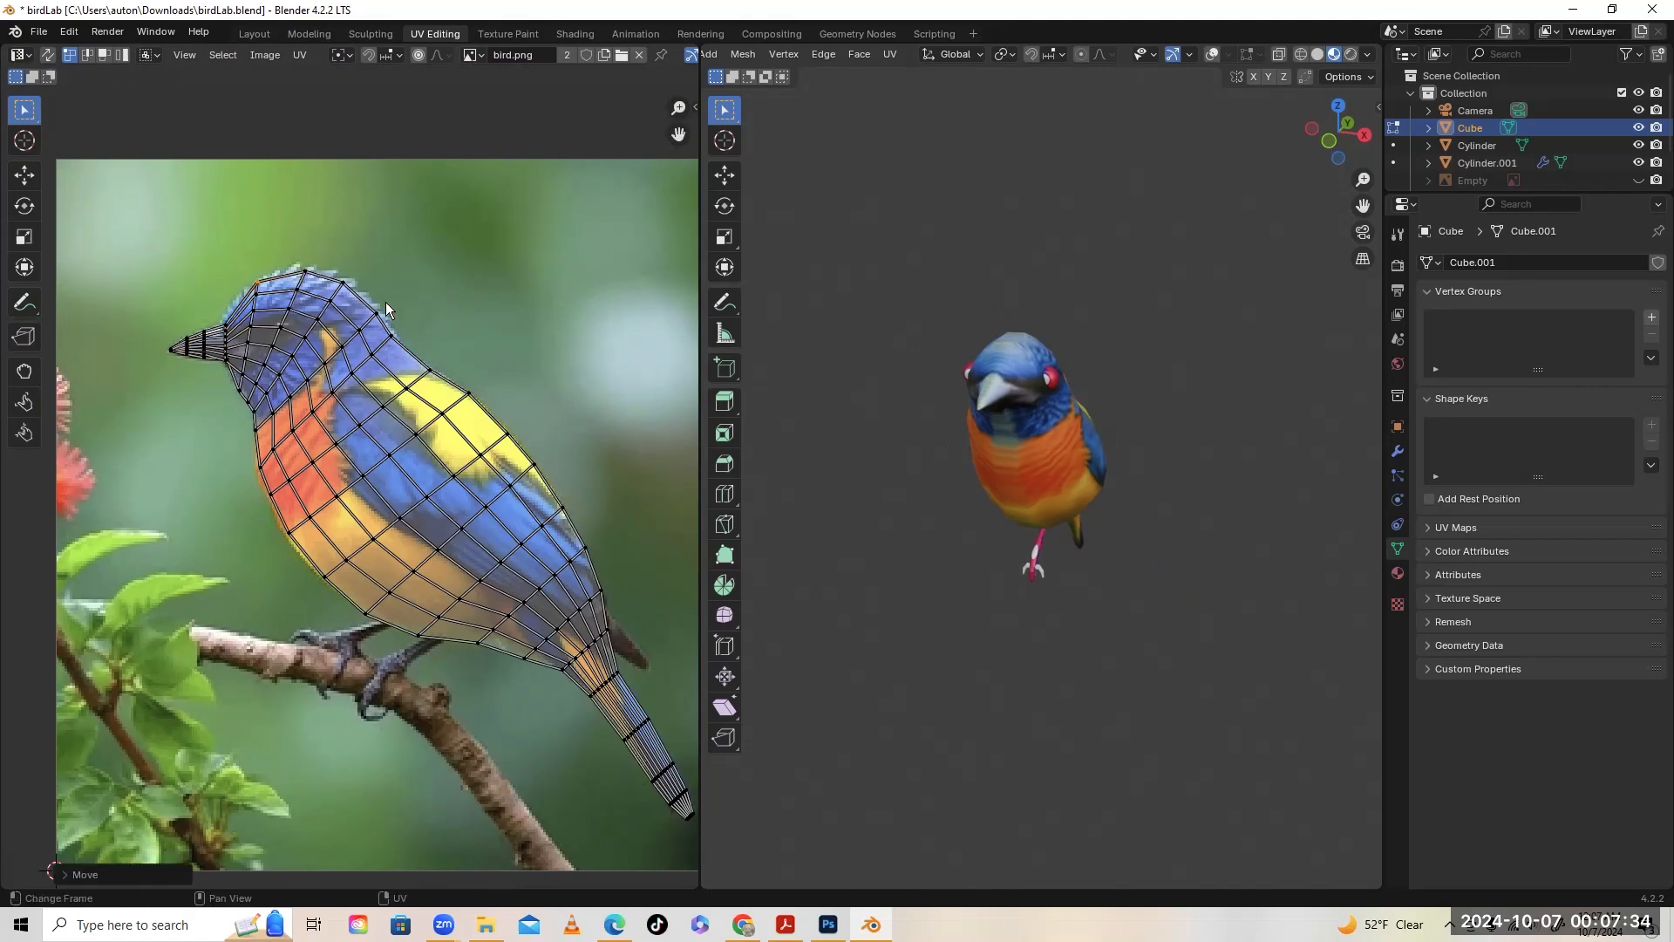
Move the UV outline points along the yellow upper back slightly inward onto the pictured bird
{"action": "left_click", "coordinate": [445, 380]}
{"action": "key", "text": "g"}
{"action": "left_click", "coordinate": [442, 381]}
{"action": "left_click_drag", "start_coordinate": [462, 382], "coordinate": [514, 451]}
{"action": "key", "text": "g"}
{"action": "left_click", "coordinate": [473, 409]}
{"action": "key", "text": "g"}
{"action": "left_click", "coordinate": [533, 471]}
Move the UV outline points along the blue lower back and rump slightly inward
{"action": "left_click_drag", "start_coordinate": [559, 504], "coordinate": [590, 558]}
{"action": "key", "text": "g"}
{"action": "left_click", "coordinate": [563, 515]}
{"action": "key", "text": "g"}
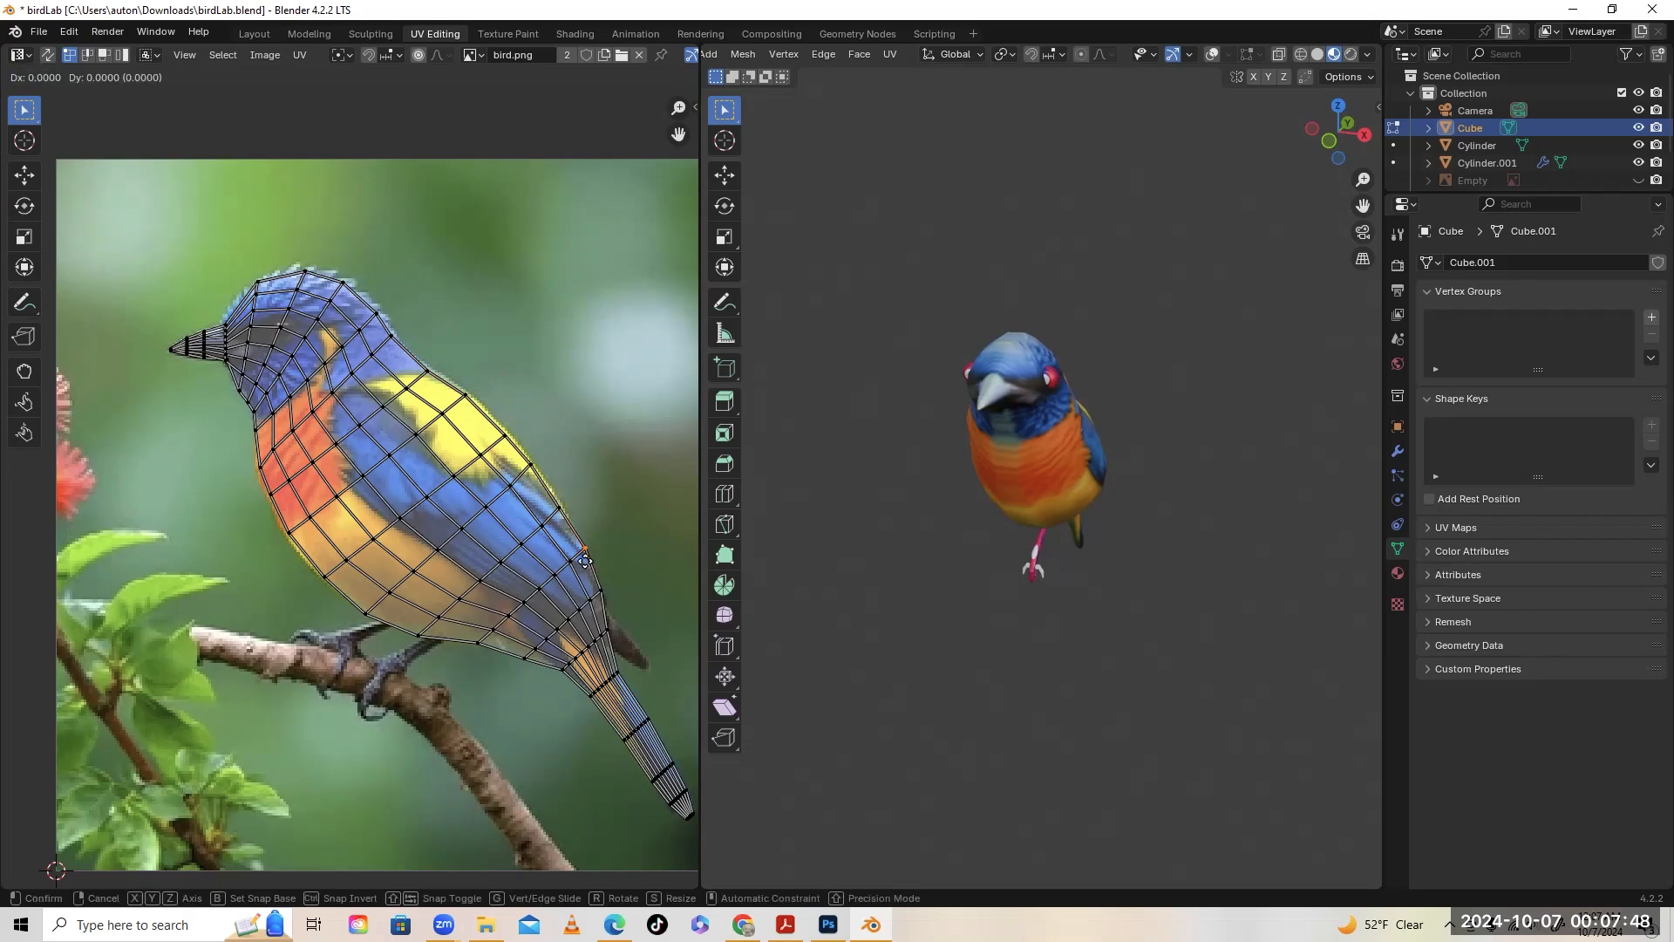
{"action": "left_click", "coordinate": [584, 561]}
{"action": "left_click_drag", "start_coordinate": [593, 579], "coordinate": [603, 605]}
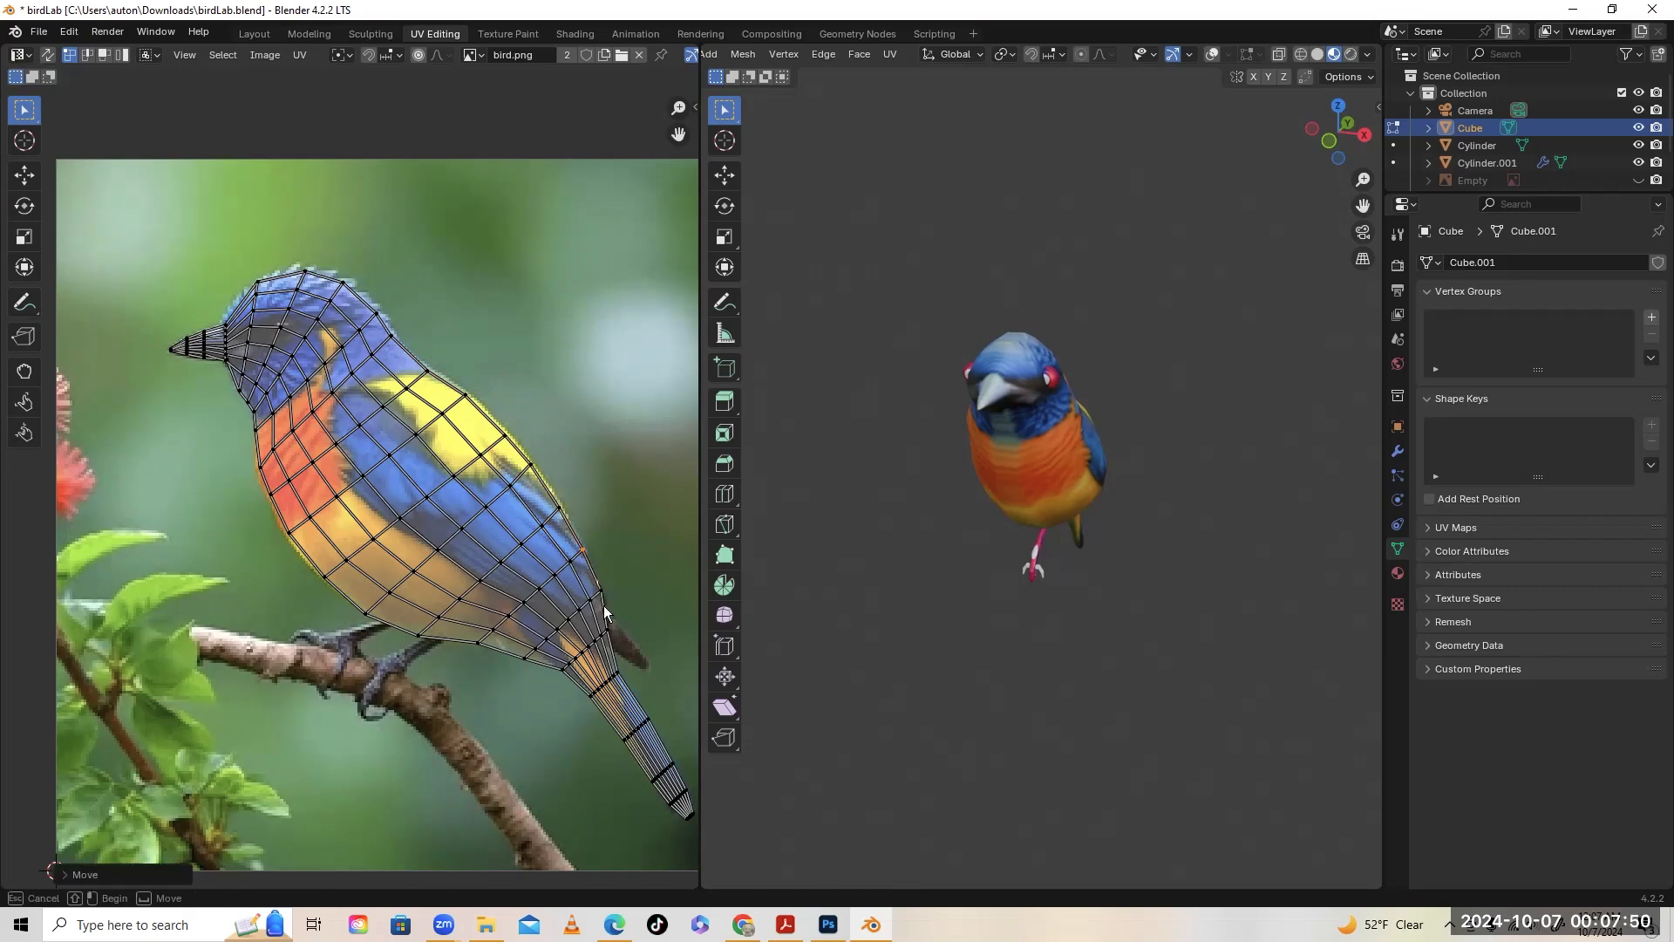
{"action": "key", "text": "g"}
{"action": "left_click", "coordinate": [602, 608]}
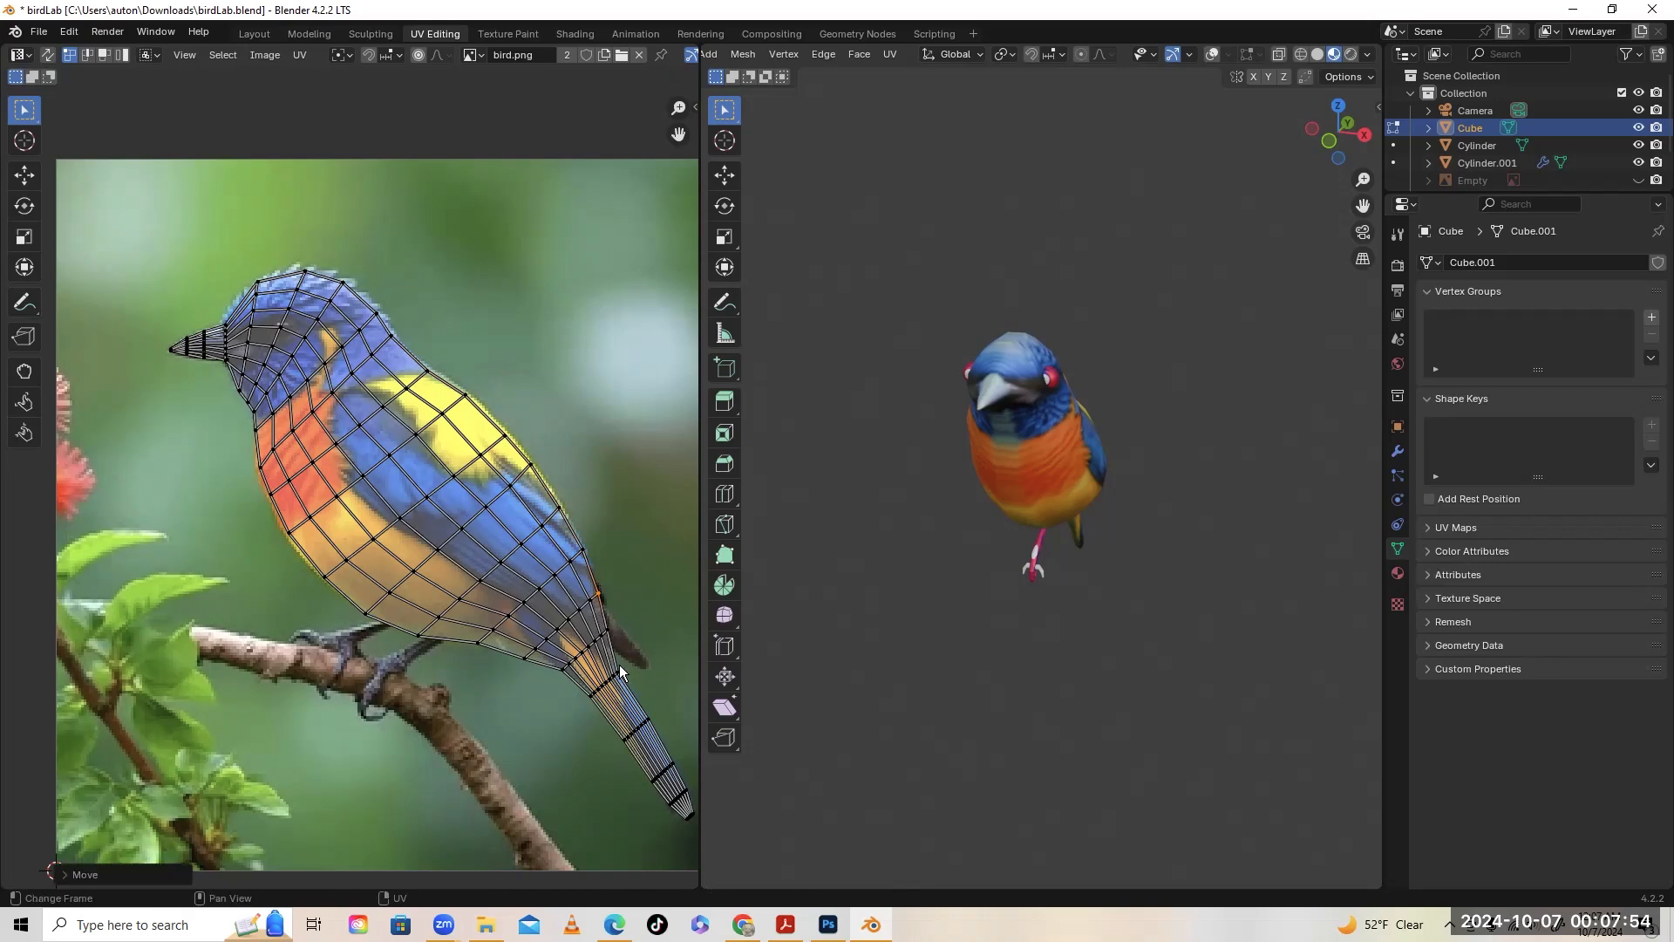
Pull the rump's outline point above the tail inward, and scale and reposition the UV rows at the tail's base
{"action": "mouse_move", "coordinate": [613, 621]}
{"action": "left_mouse_down"}
{"action": "mouse_move", "coordinate": [597, 652]}
{"action": "mouse_move", "coordinate": [622, 646]}
{"action": "left_mouse_up"}
{"action": "key", "text": "g"}
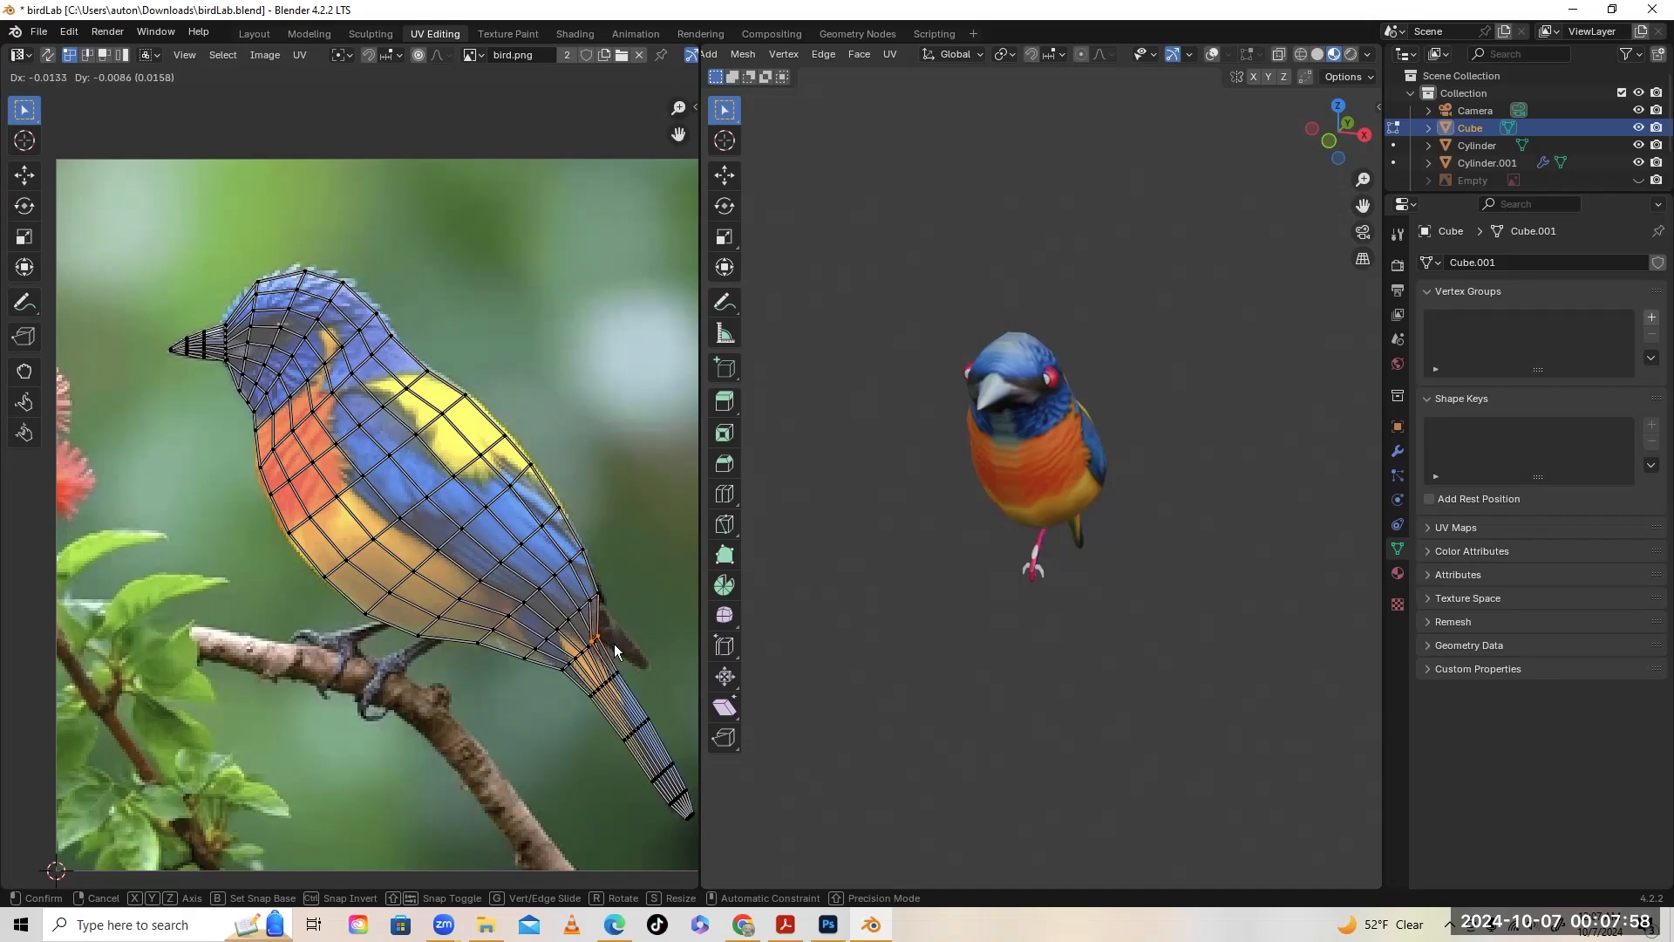
{"action": "left_click", "coordinate": [616, 649]}
{"action": "key", "text": "b"}
{"action": "left_click_drag", "start_coordinate": [638, 665], "coordinate": [581, 710]}
{"action": "key", "text": "s"}
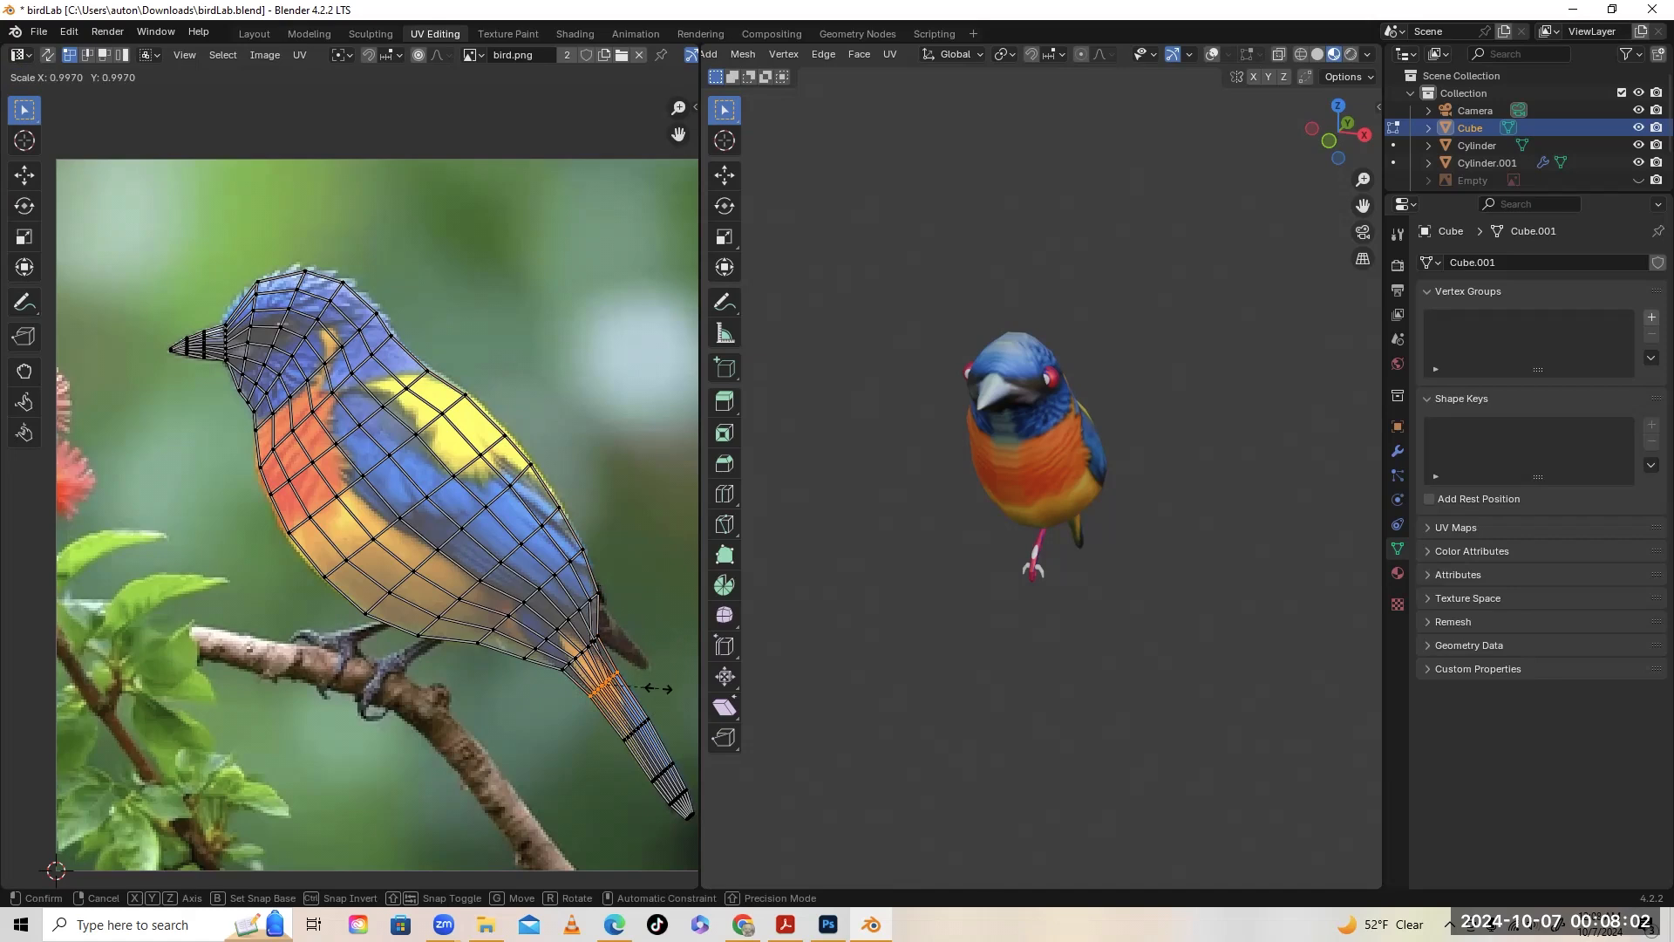
{"action": "left_click", "coordinate": [648, 687]}
{"action": "key", "text": "g"}
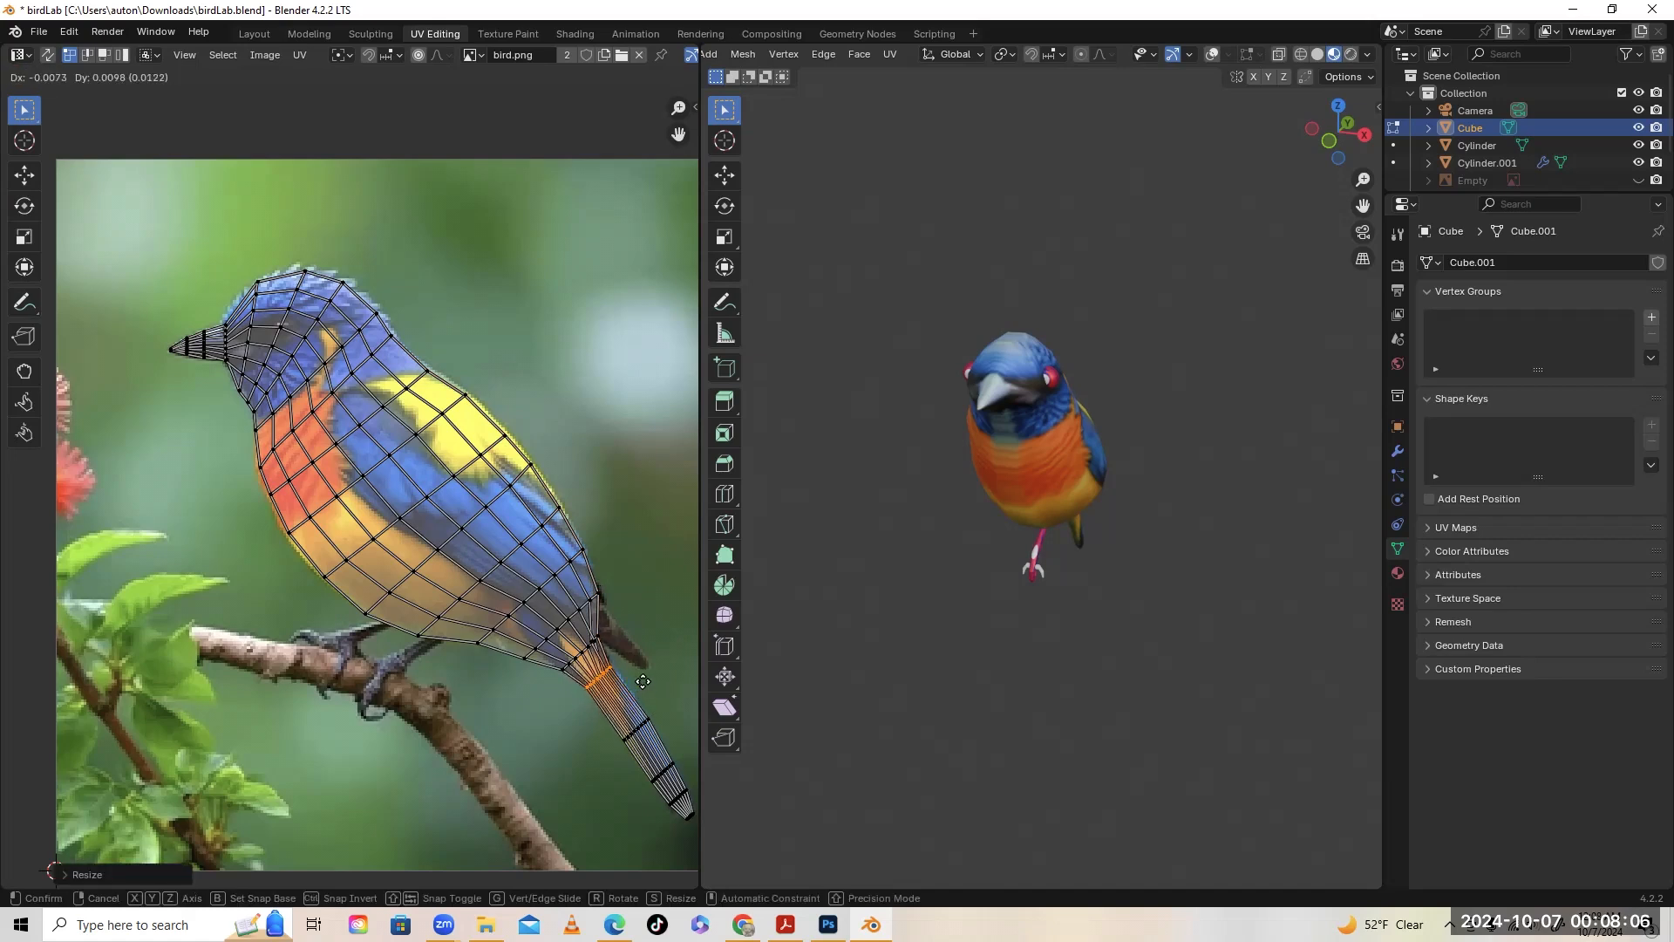
{"action": "left_click", "coordinate": [644, 687]}
Move the UV outline points along the rear belly up to the tail inward, off the background and legs
{"action": "middle_click_drag", "start_coordinate": [1252, 362], "coordinate": [986, 436]}
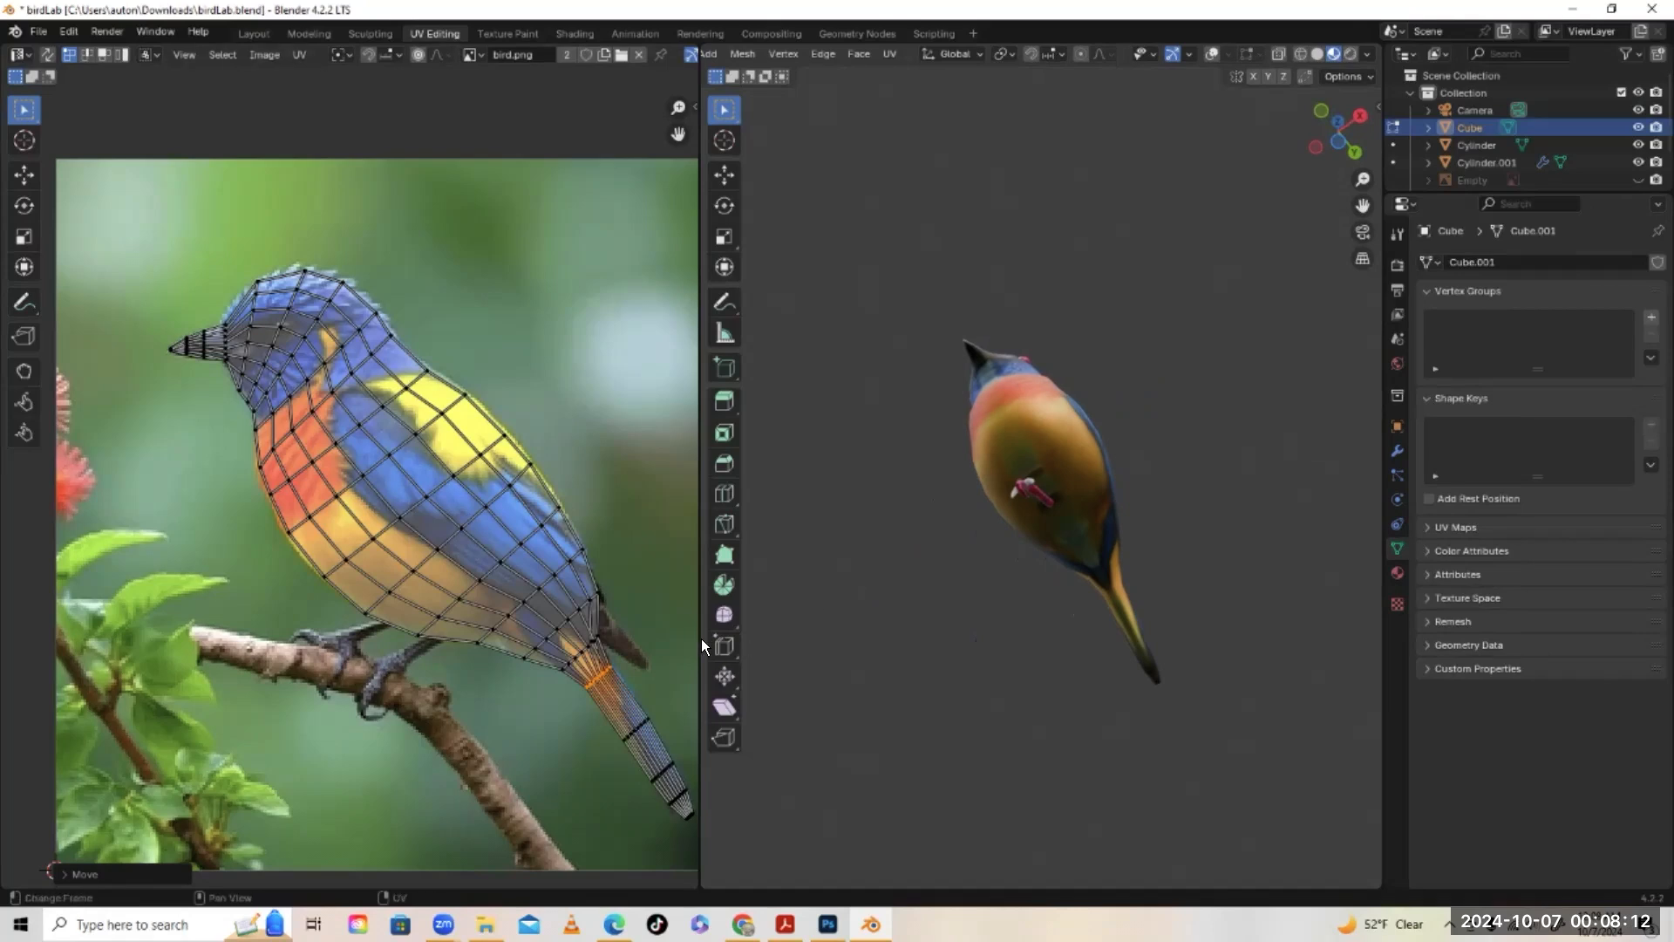
{"action": "scroll", "coordinate": [488, 649], "scroll_direction": "down", "scroll_amount": 1}
{"action": "key", "text": "g"}
{"action": "left_click", "coordinate": [488, 645]}
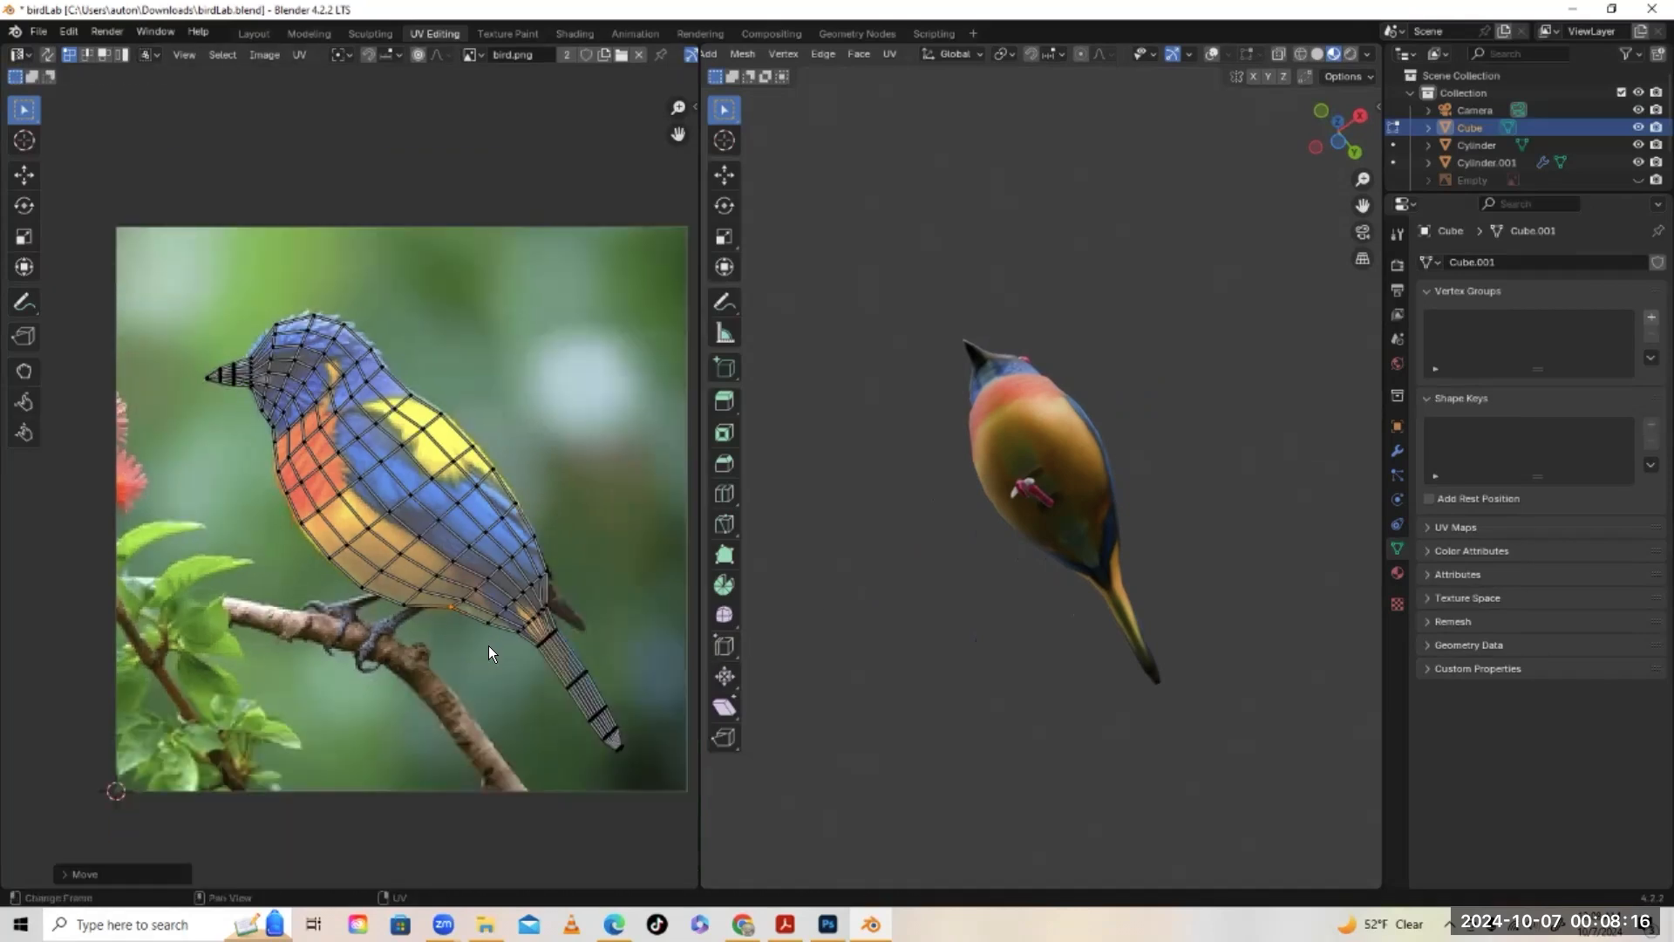
{"action": "key", "text": "g"}
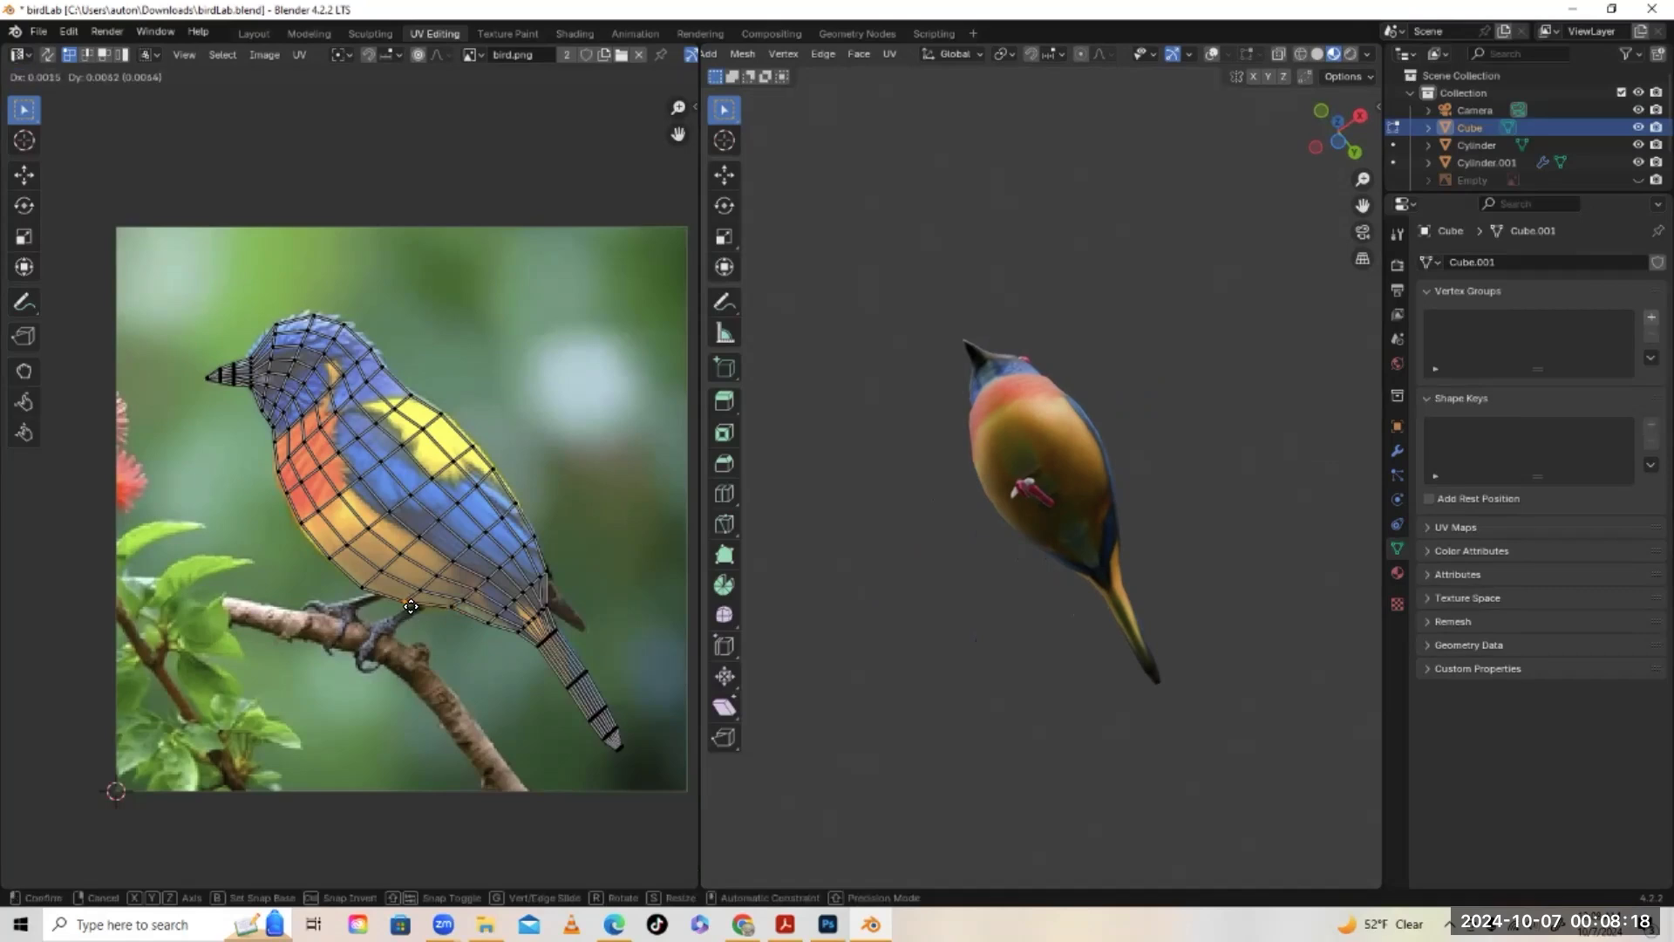
{"action": "left_click", "coordinate": [412, 602]}
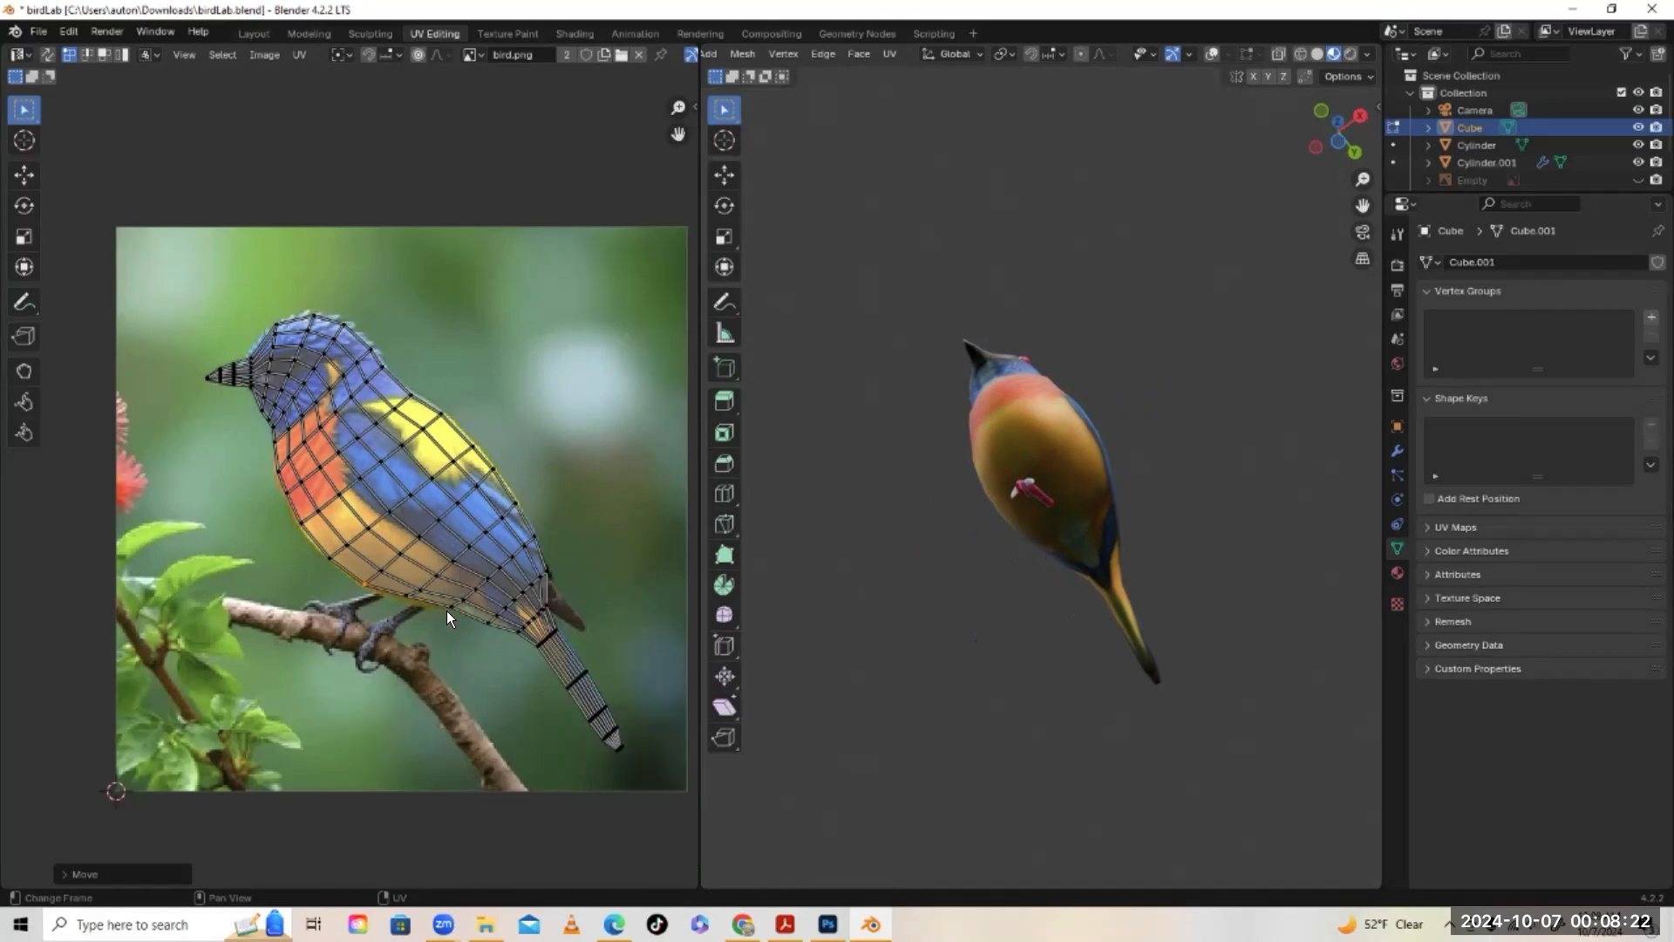
{"action": "key", "text": "g"}
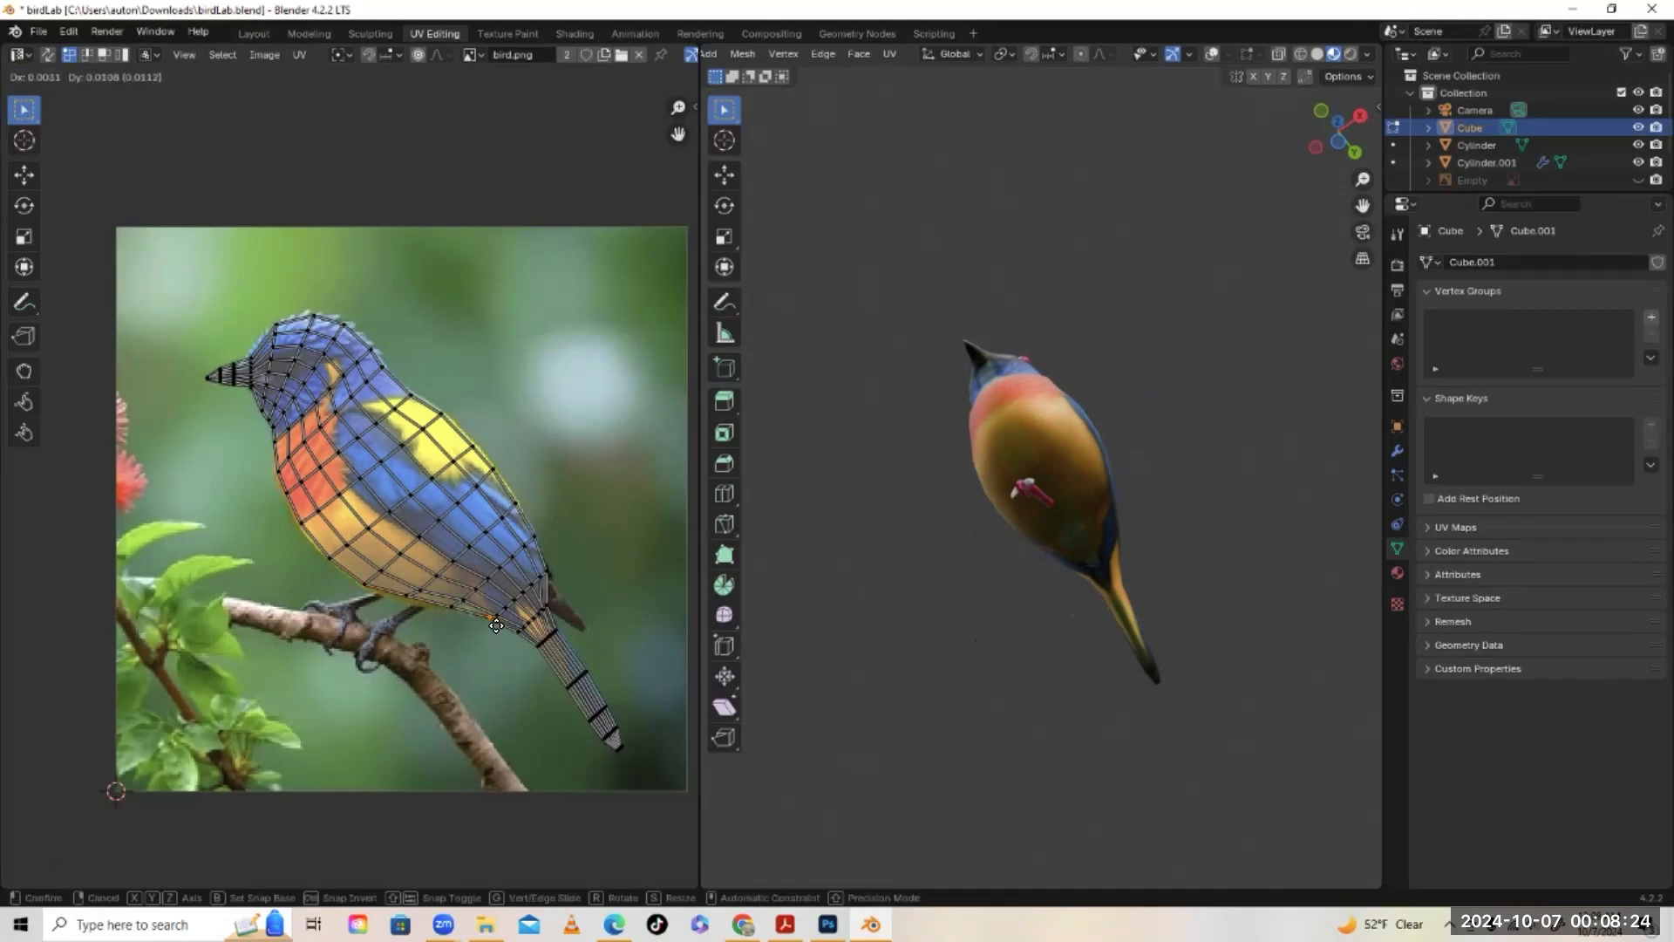
{"action": "left_click", "coordinate": [499, 623]}
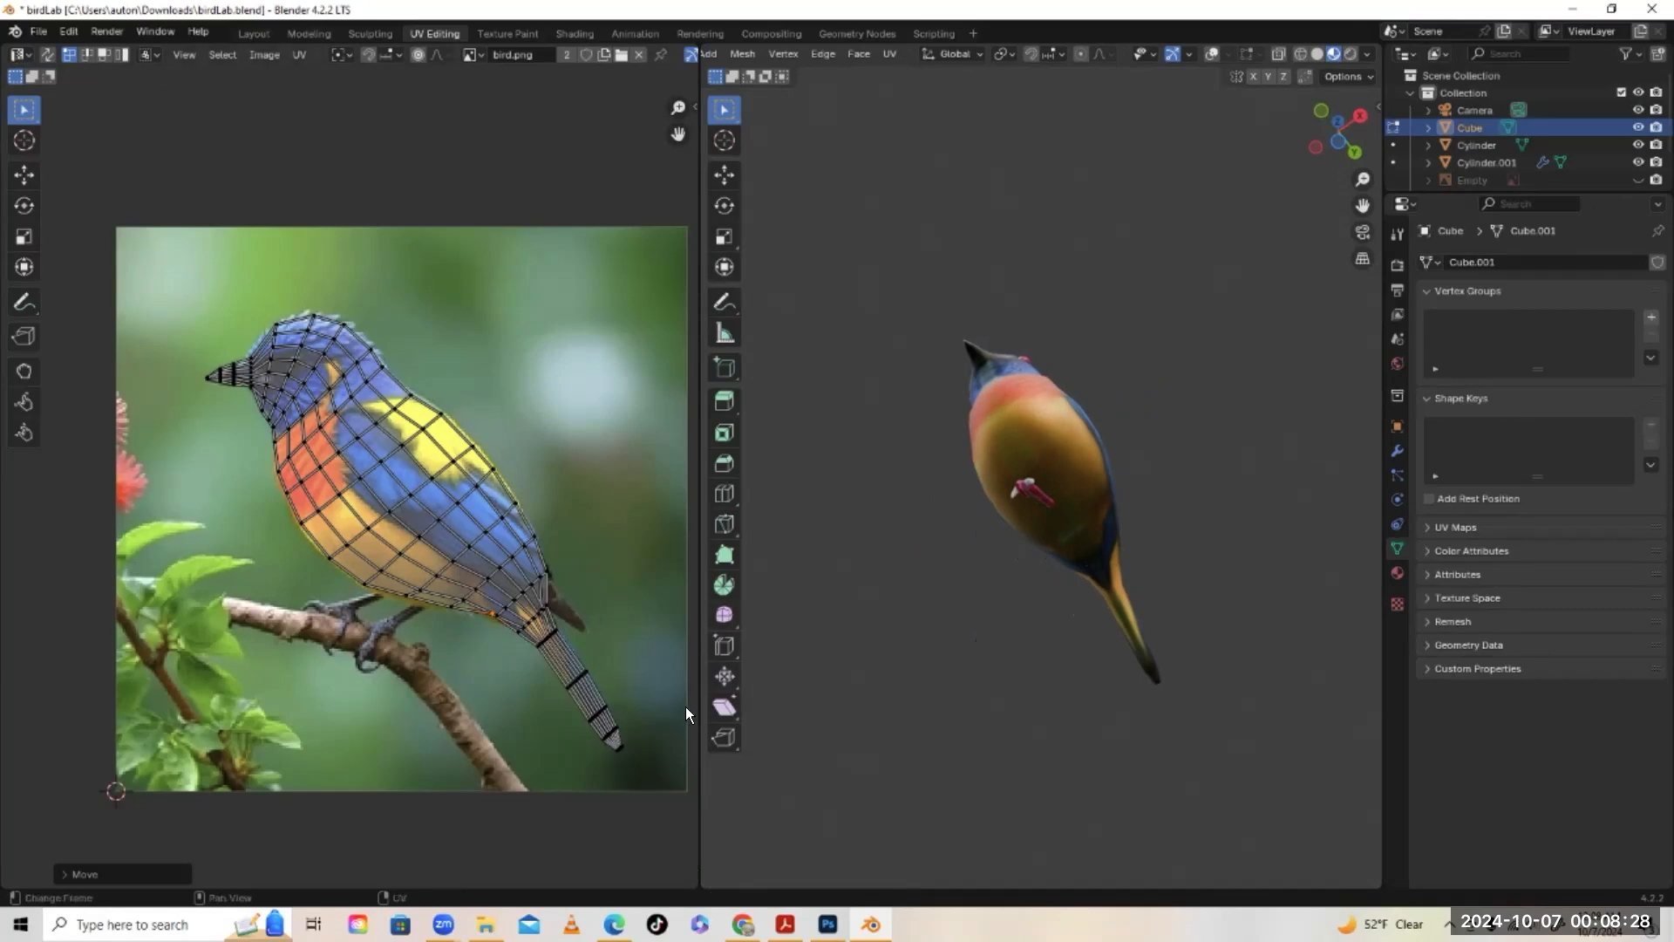
Check the textured bird from the side, and assign Material.001 to the leg in the Shading workspace
{"action": "middle_click_drag", "start_coordinate": [1001, 610], "coordinate": [1091, 497]}
{"action": "scroll", "coordinate": [1080, 440], "scroll_direction": "up", "scroll_amount": 3}
{"action": "scroll", "coordinate": [1078, 440], "scroll_direction": "down", "scroll_amount": 4}
{"action": "mouse_move", "coordinate": [1077, 439]}
{"action": "middle_mouse_down"}
{"action": "mouse_move", "coordinate": [879, 561]}
{"action": "mouse_move", "coordinate": [1162, 400]}
{"action": "mouse_move", "coordinate": [996, 463]}
{"action": "mouse_move", "coordinate": [1099, 431]}
{"action": "middle_mouse_up"}
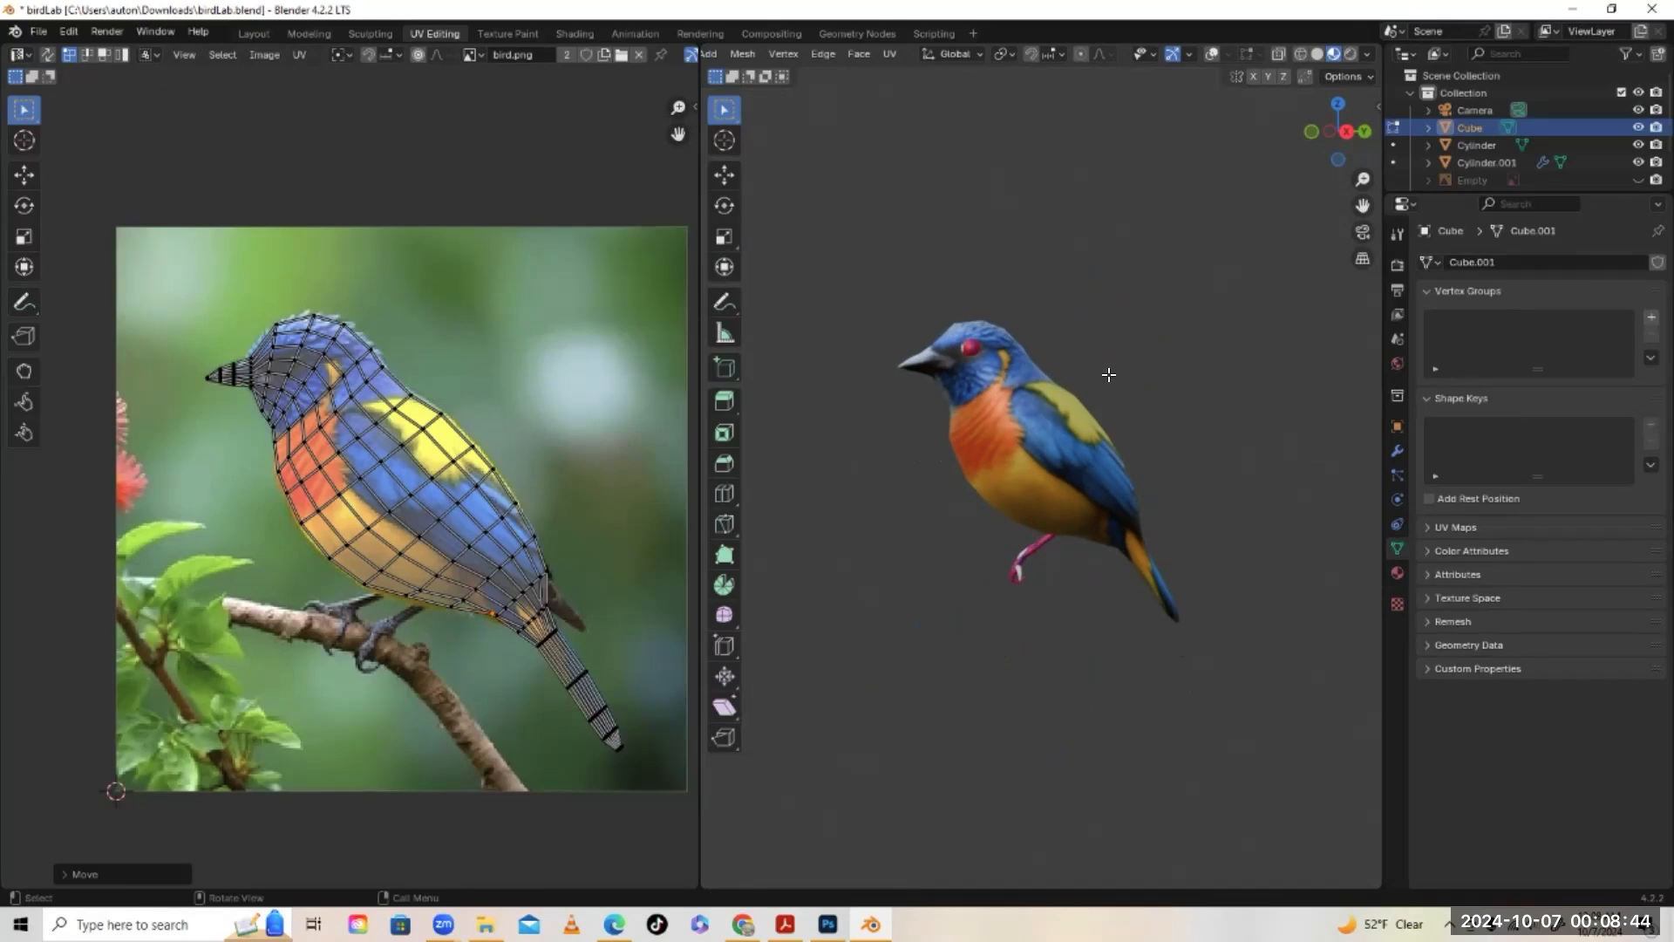
{"action": "key", "text": "KP_3"}
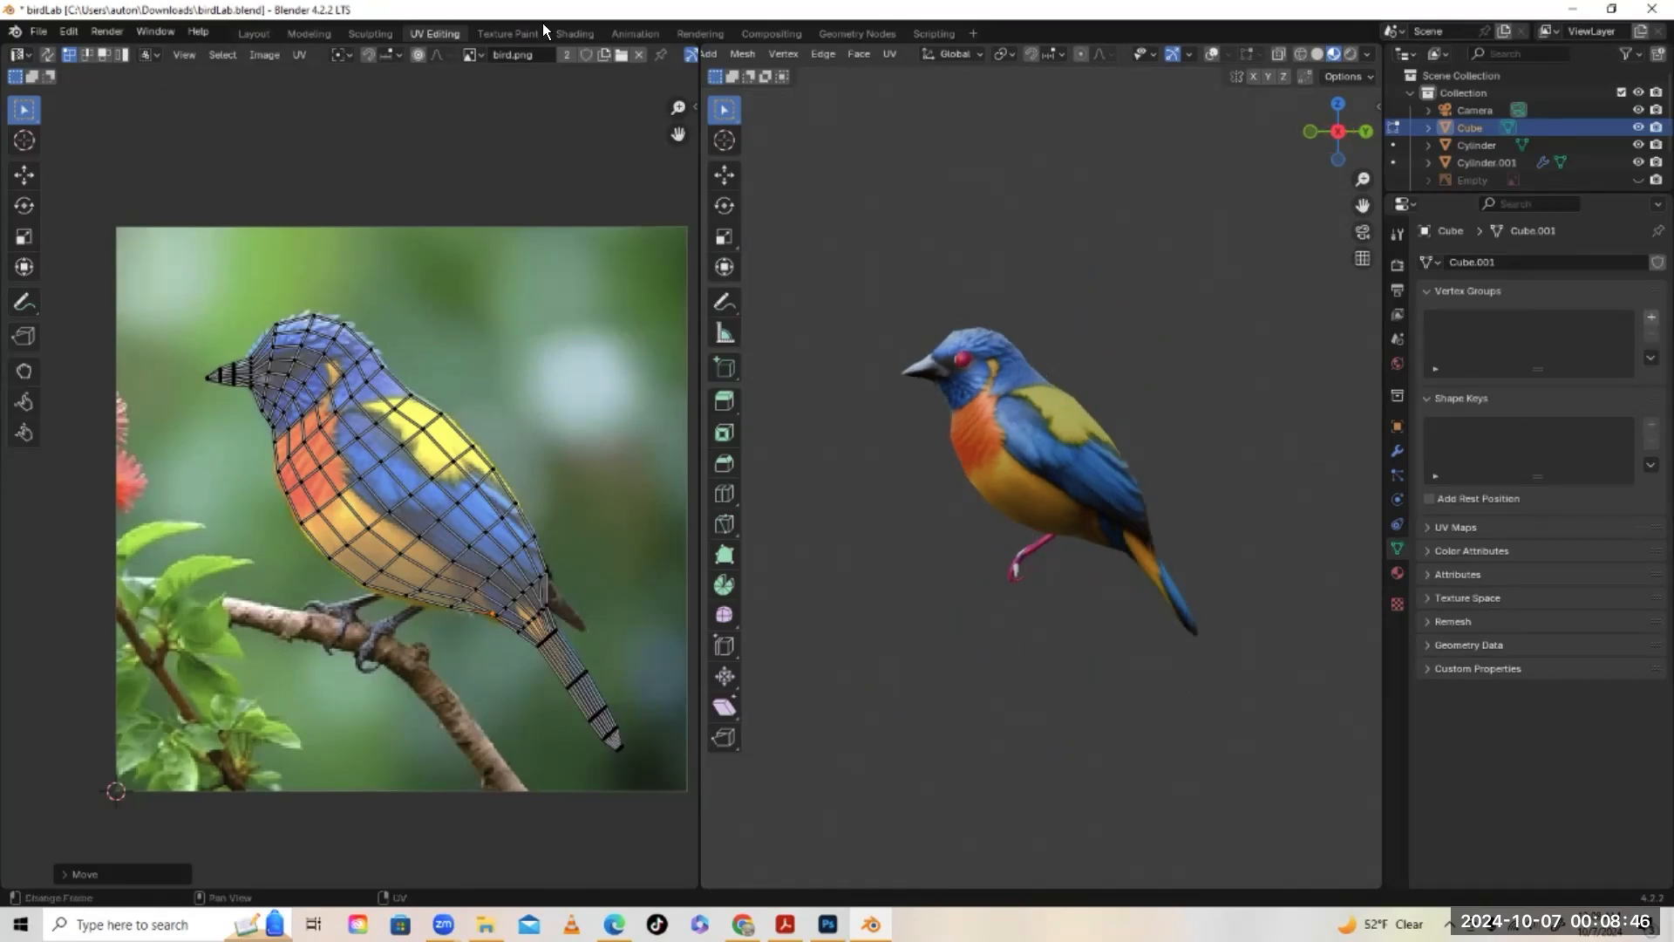
{"action": "left_click", "coordinate": [571, 33]}
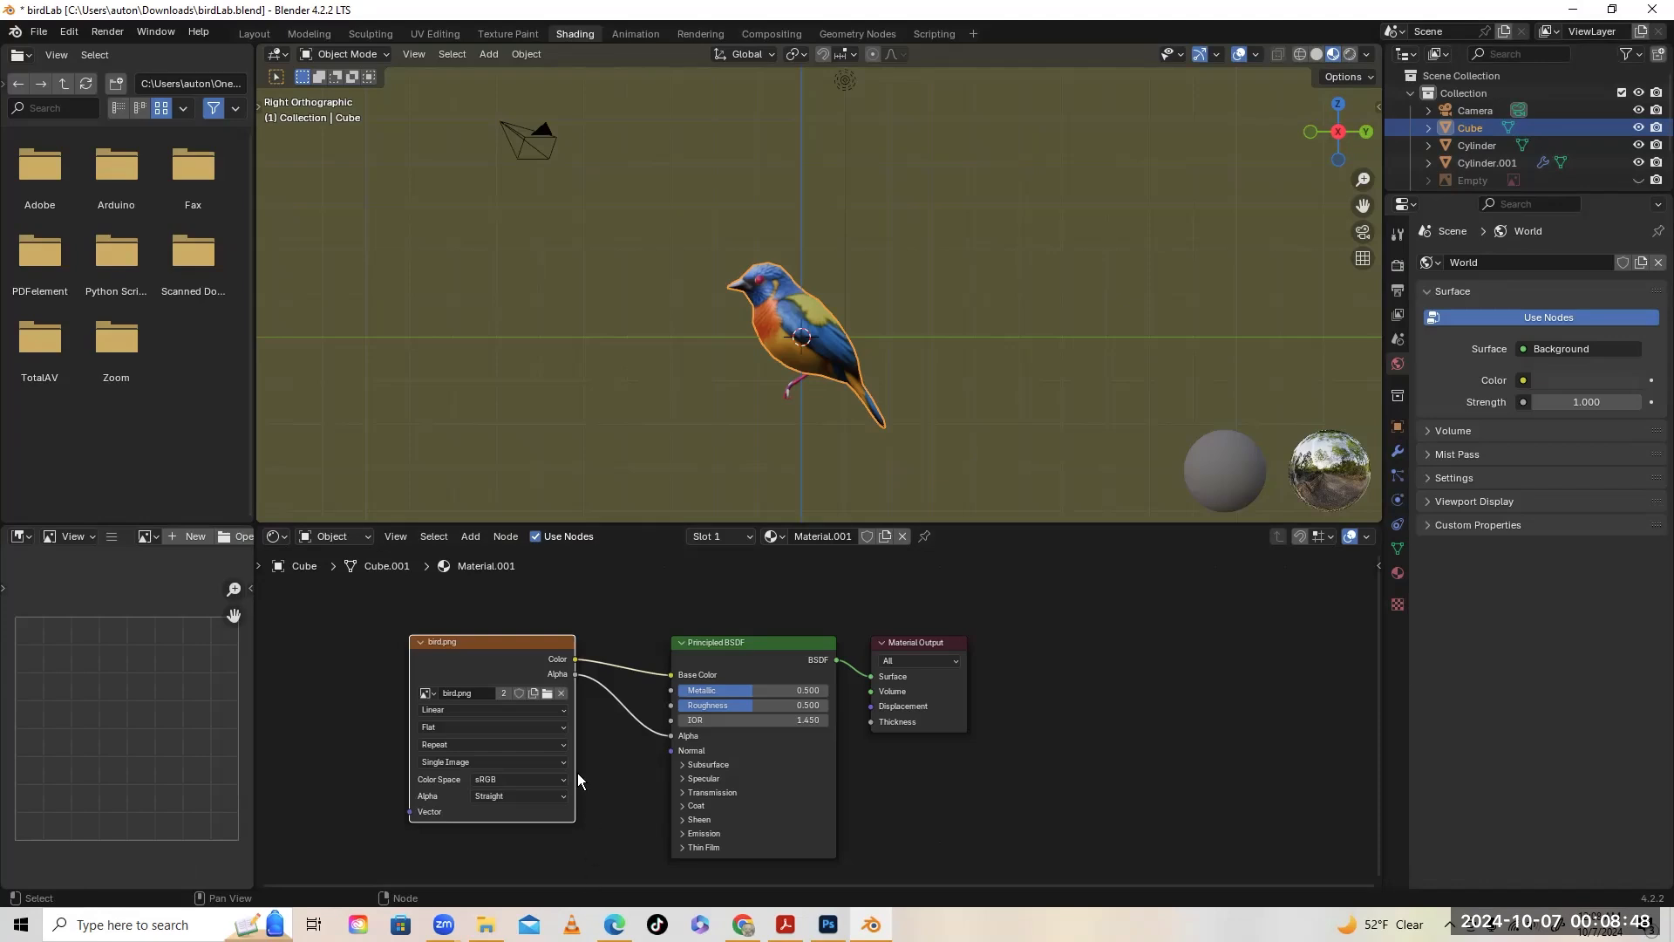
{"action": "left_click", "coordinate": [800, 380]}
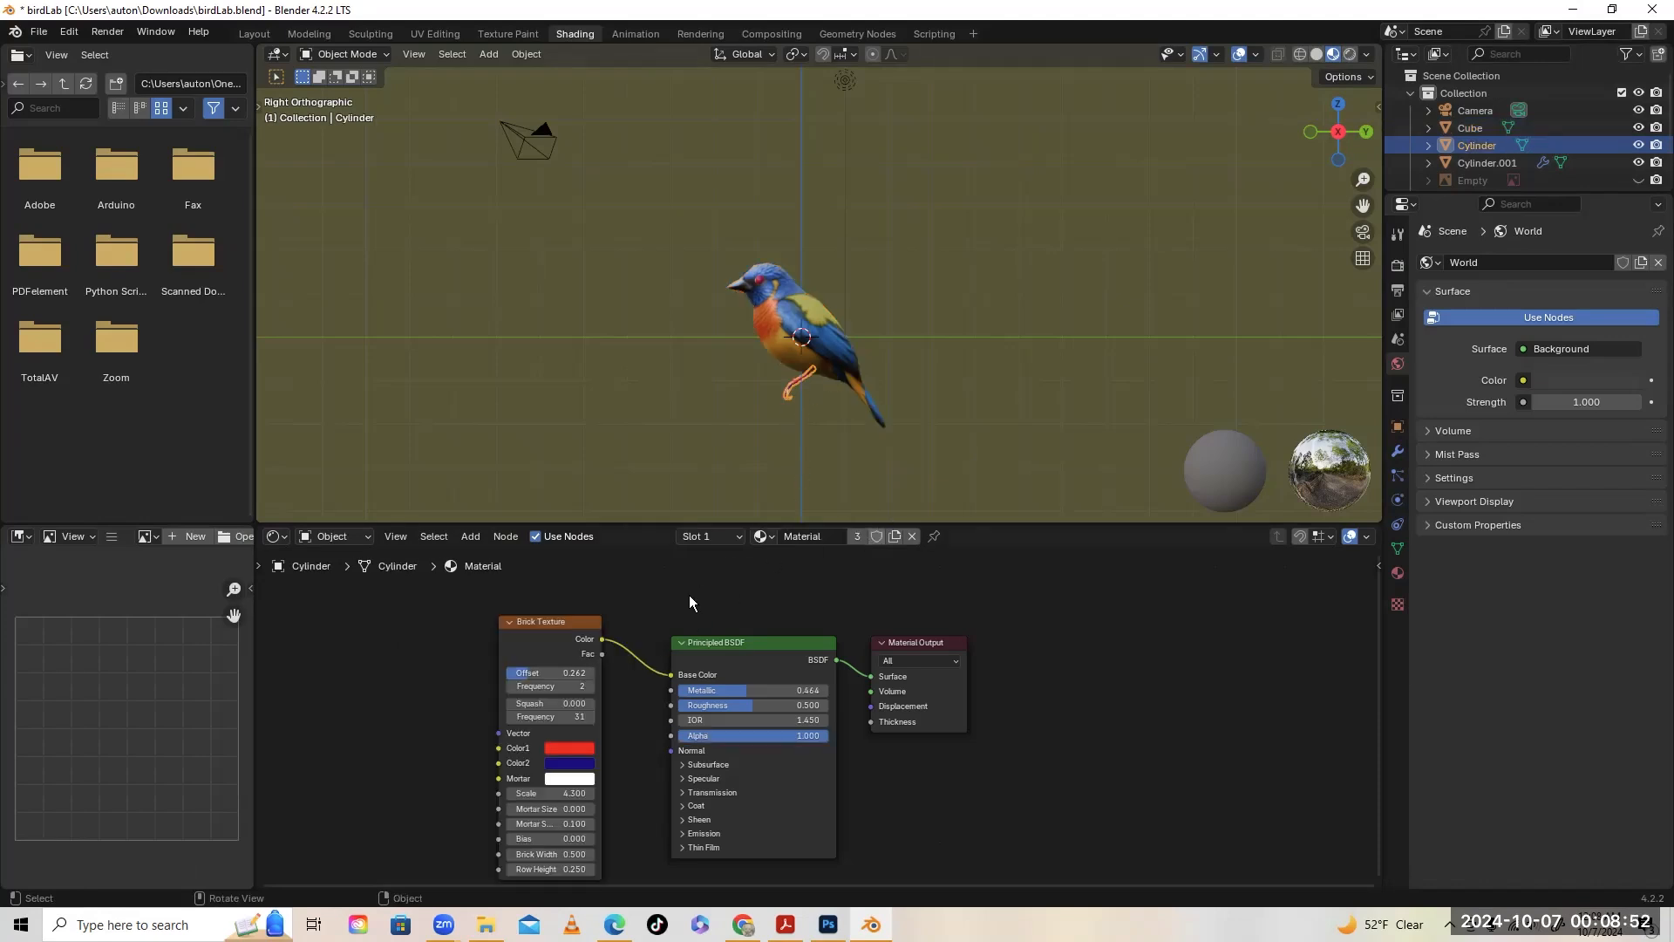
{"action": "left_click", "coordinate": [766, 537]}
{"action": "left_click", "coordinate": [798, 580]}
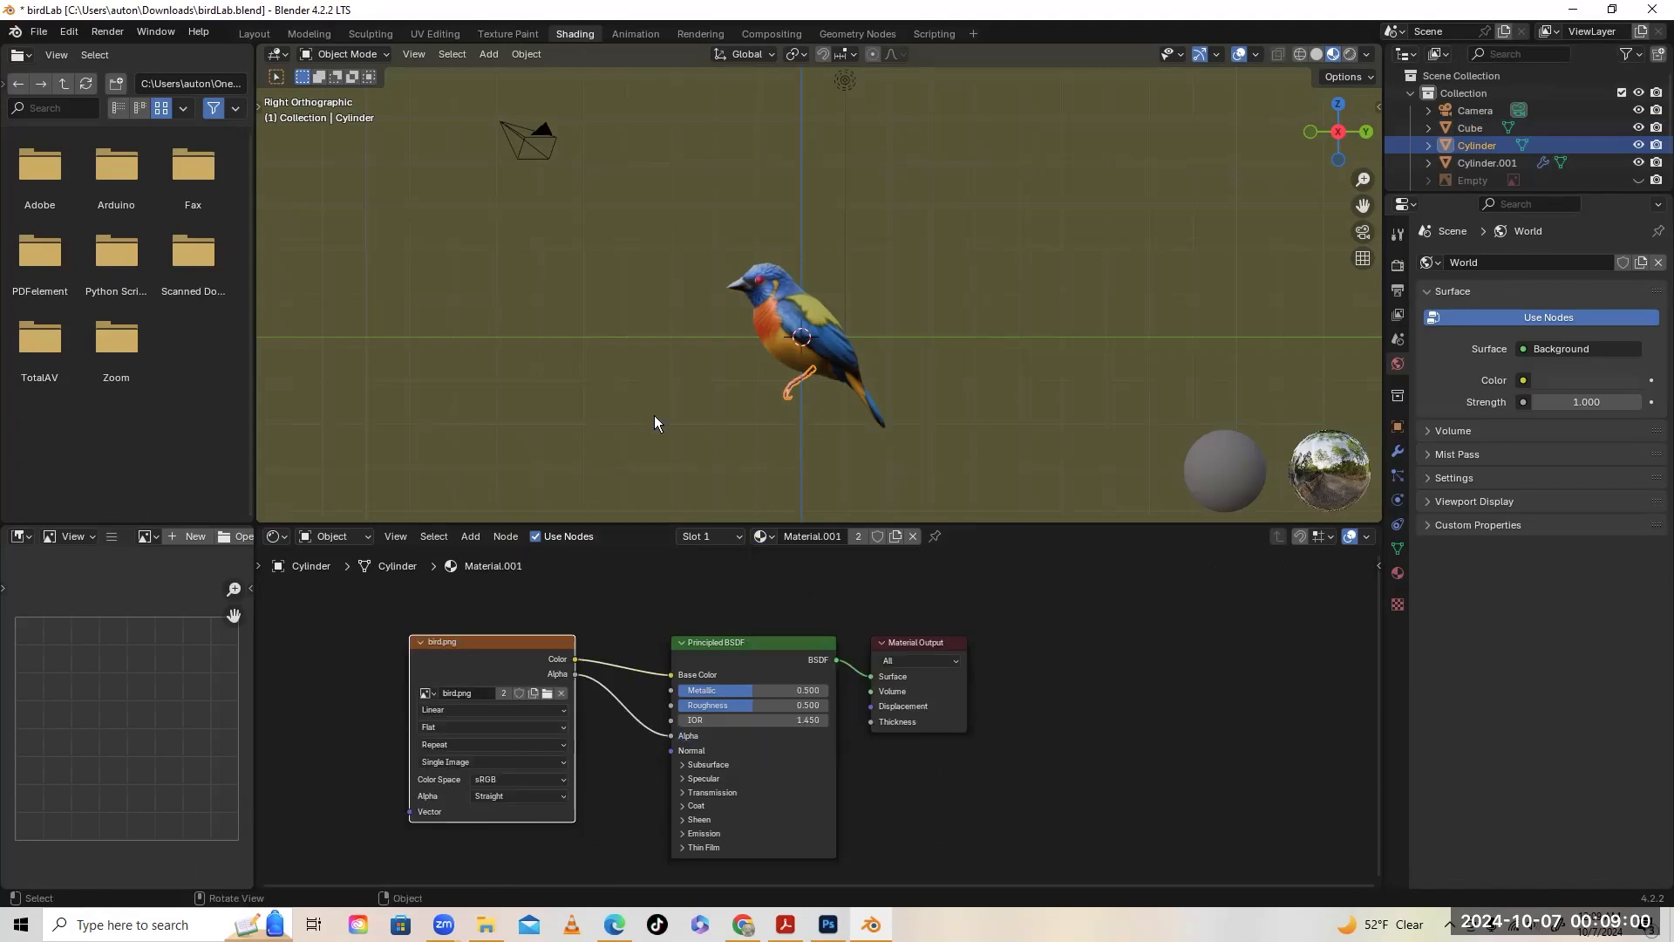
Assign Material.001 to the eye sphere and to the foot object Cylinder.001
{"action": "left_click", "coordinate": [759, 279]}
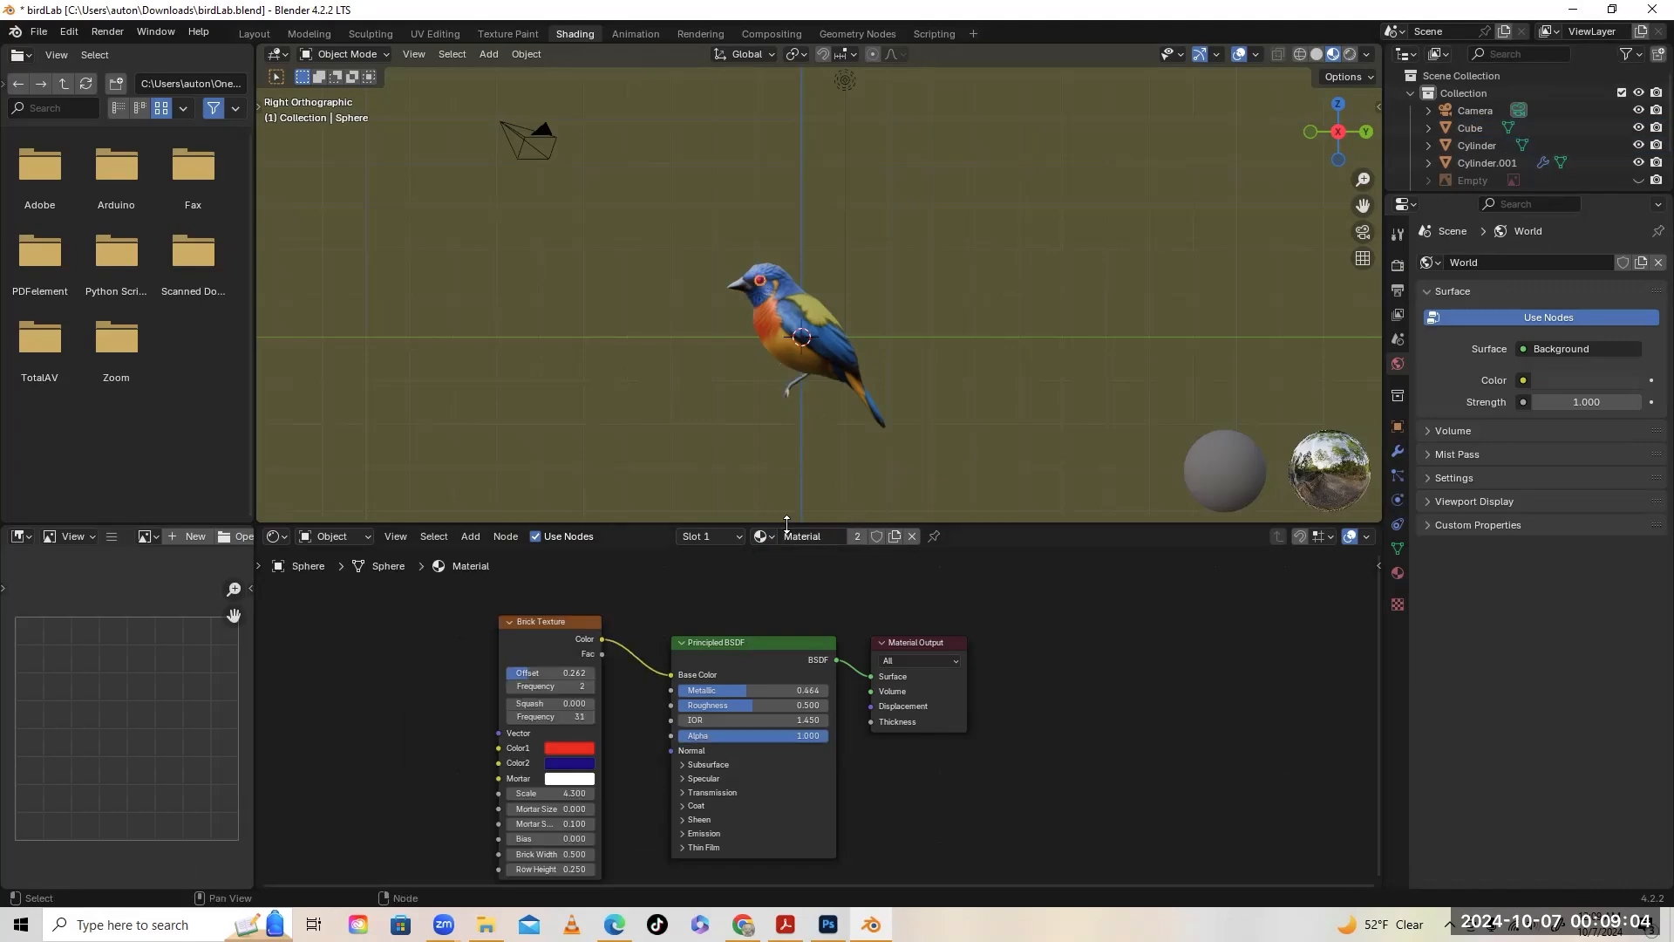
{"action": "left_click", "coordinate": [762, 536]}
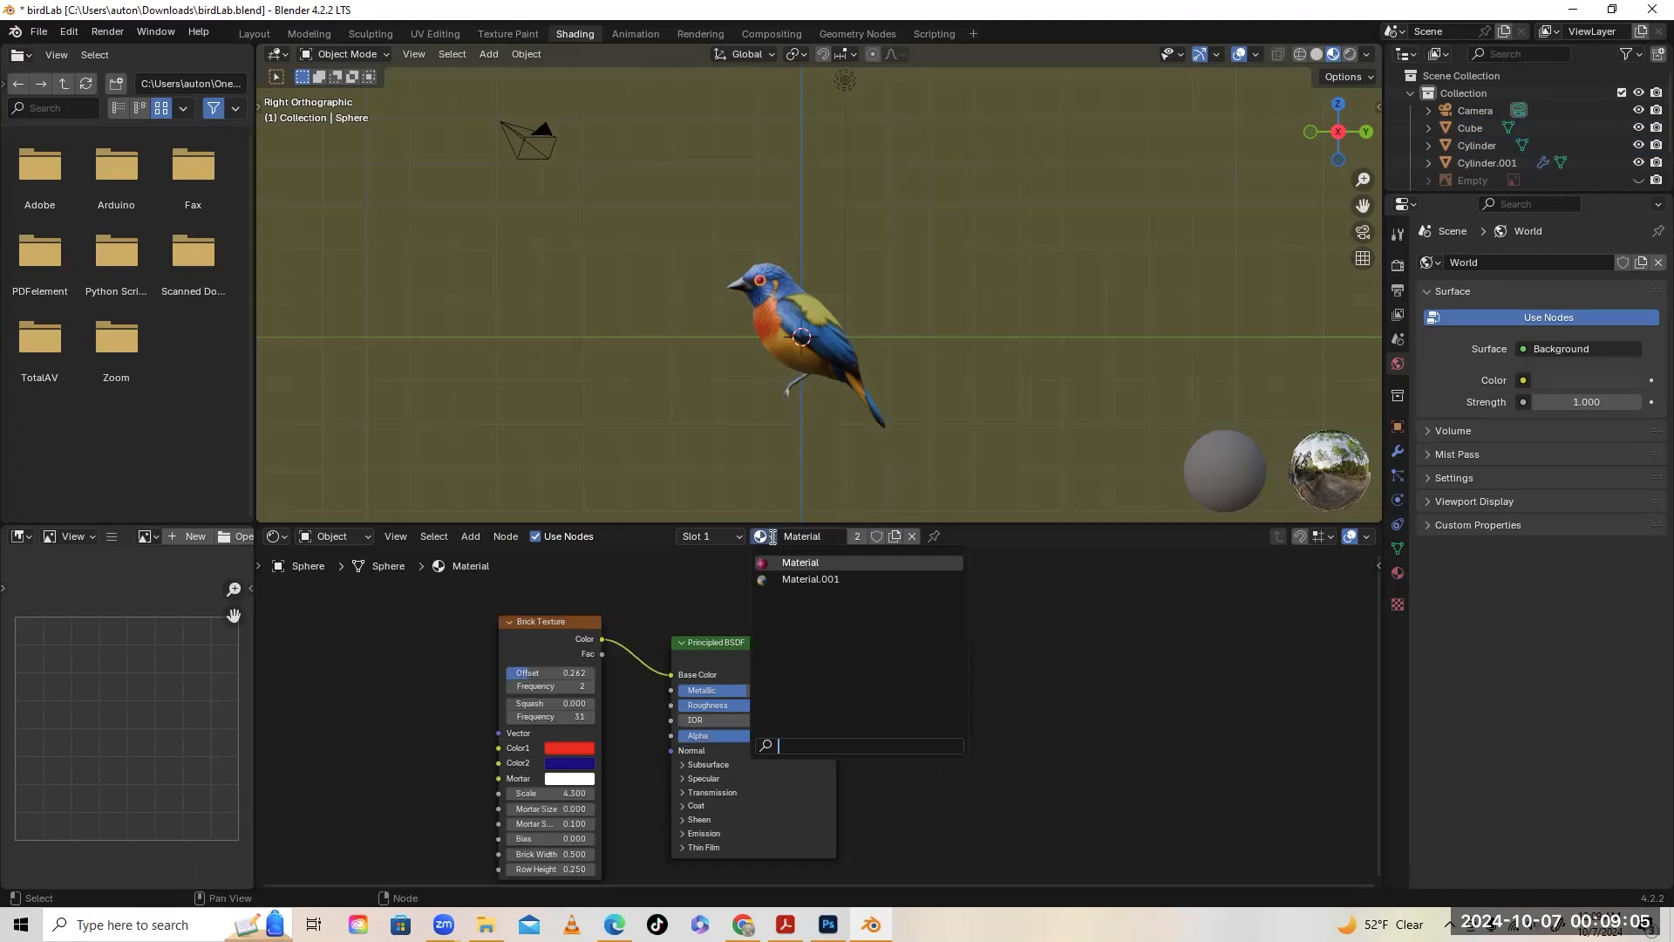
{"action": "left_click", "coordinate": [785, 580]}
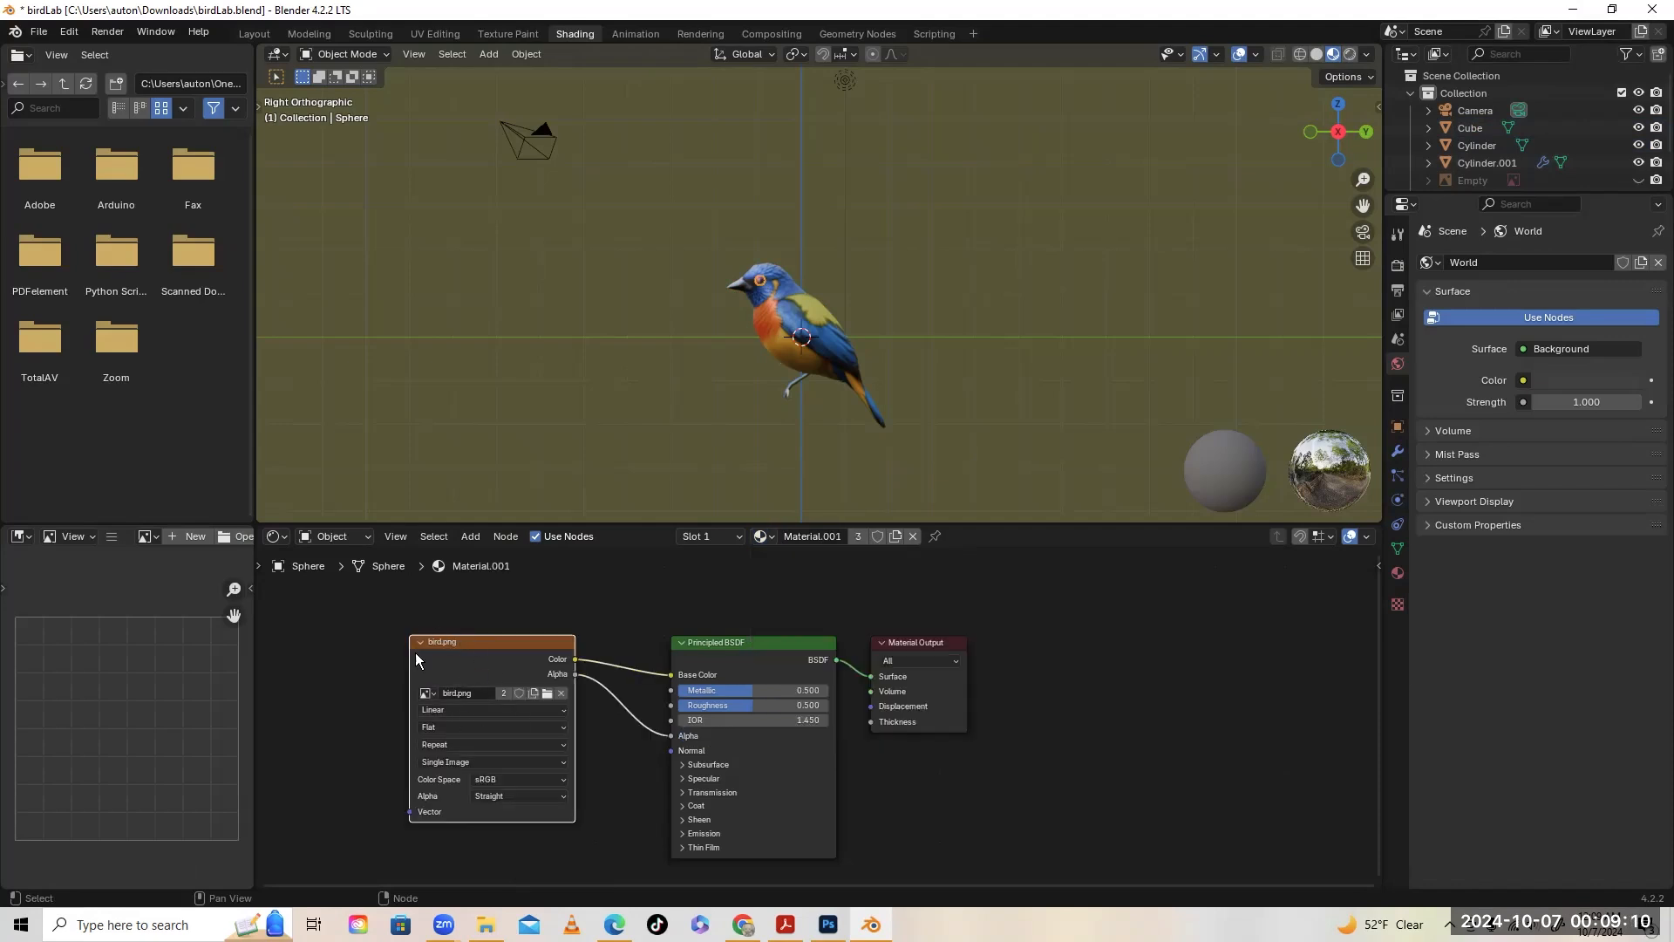
{"action": "left_click", "coordinate": [786, 393]}
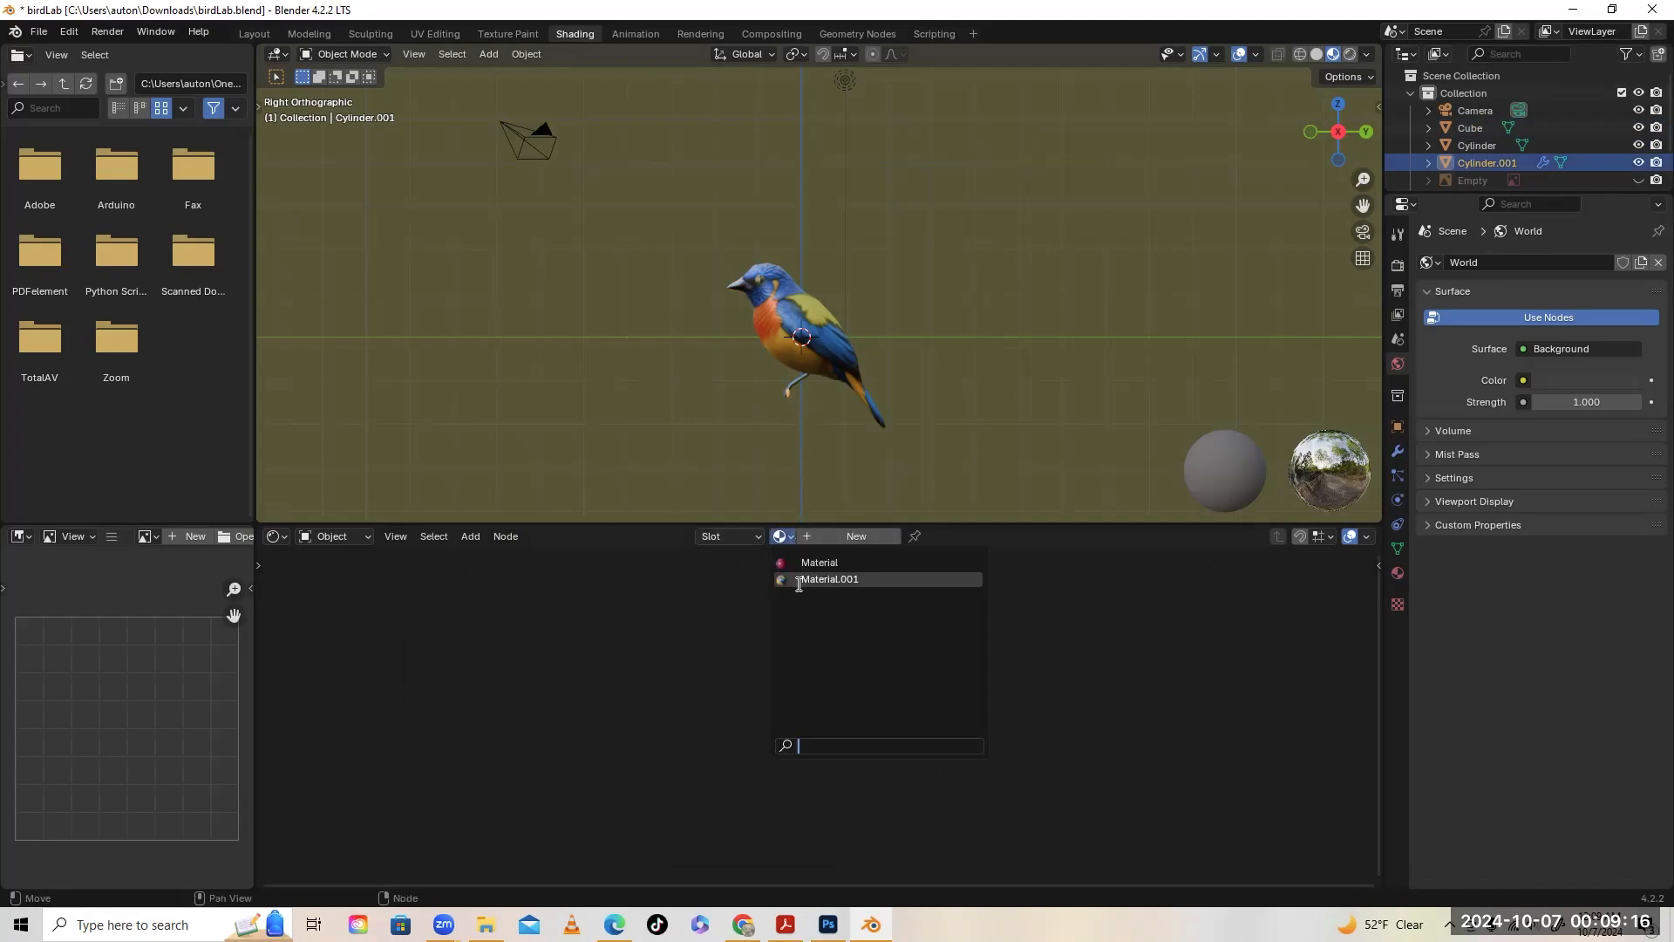
{"action": "left_click", "coordinate": [803, 580]}
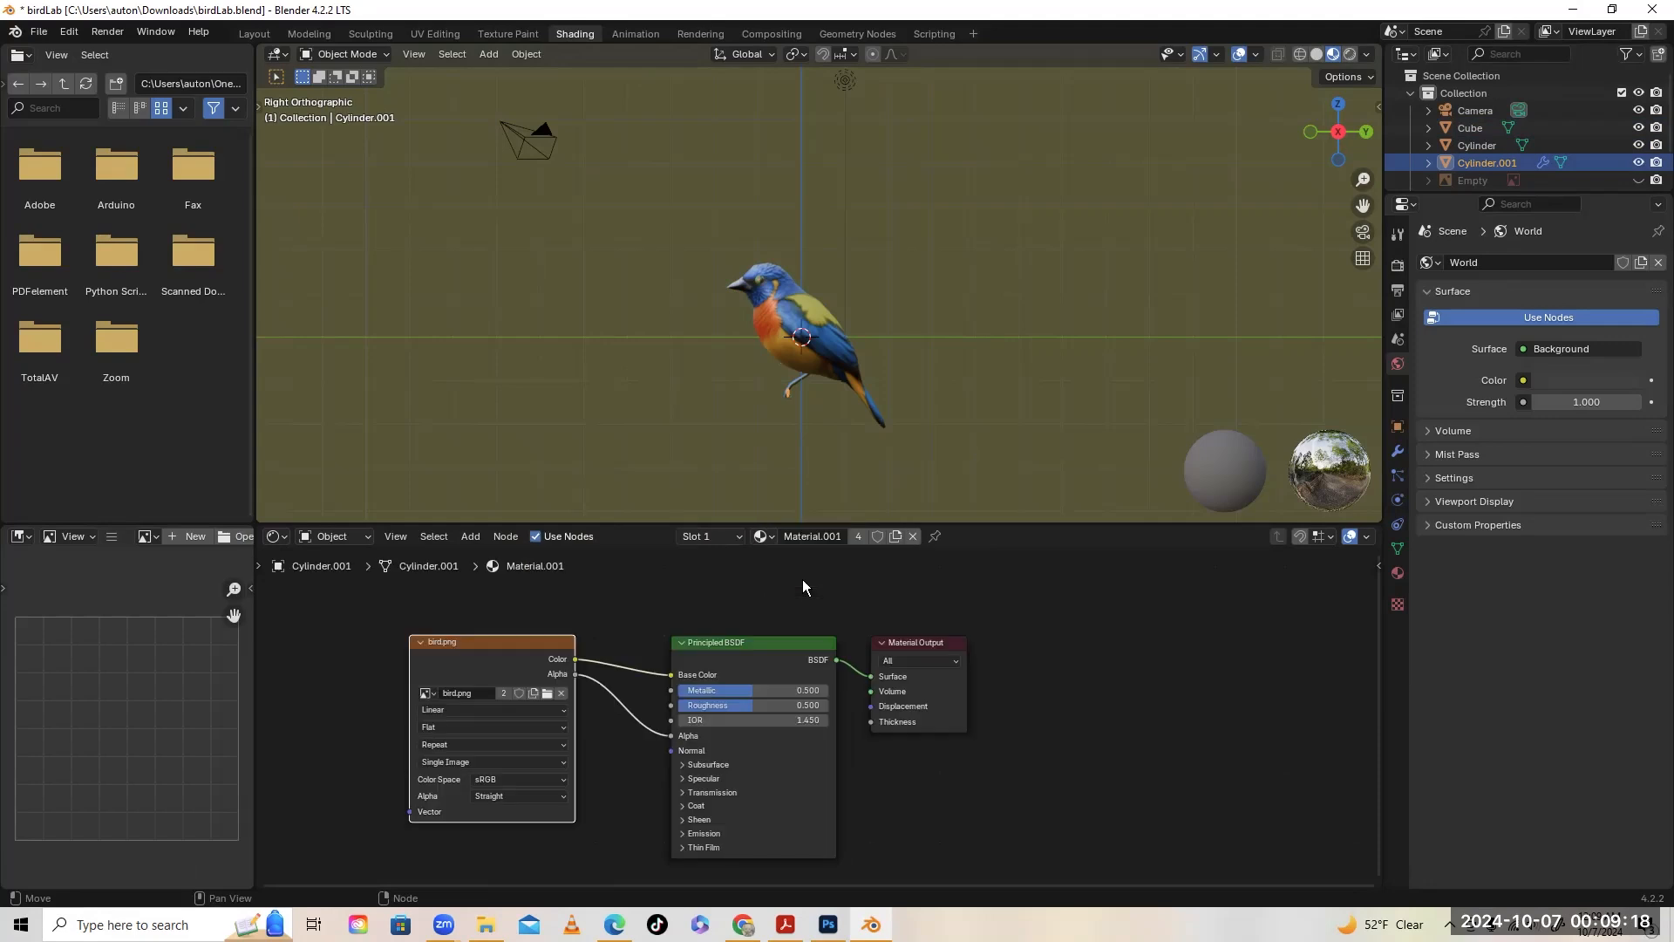
Return to the UV Editing workspace with the bird in right orthographic view and switch to Object Mode
{"action": "mouse_move", "coordinate": [773, 395]}
{"action": "middle_mouse_down"}
{"action": "mouse_move", "coordinate": [1073, 397]}
{"action": "mouse_move", "coordinate": [1072, 417]}
{"action": "mouse_move", "coordinate": [743, 404]}
{"action": "mouse_move", "coordinate": [958, 416]}
{"action": "mouse_move", "coordinate": [1097, 373]}
{"action": "mouse_move", "coordinate": [1121, 431]}
{"action": "mouse_move", "coordinate": [878, 436]}
{"action": "mouse_move", "coordinate": [720, 409]}
{"action": "mouse_move", "coordinate": [822, 399]}
{"action": "mouse_move", "coordinate": [798, 405]}
{"action": "middle_mouse_up"}
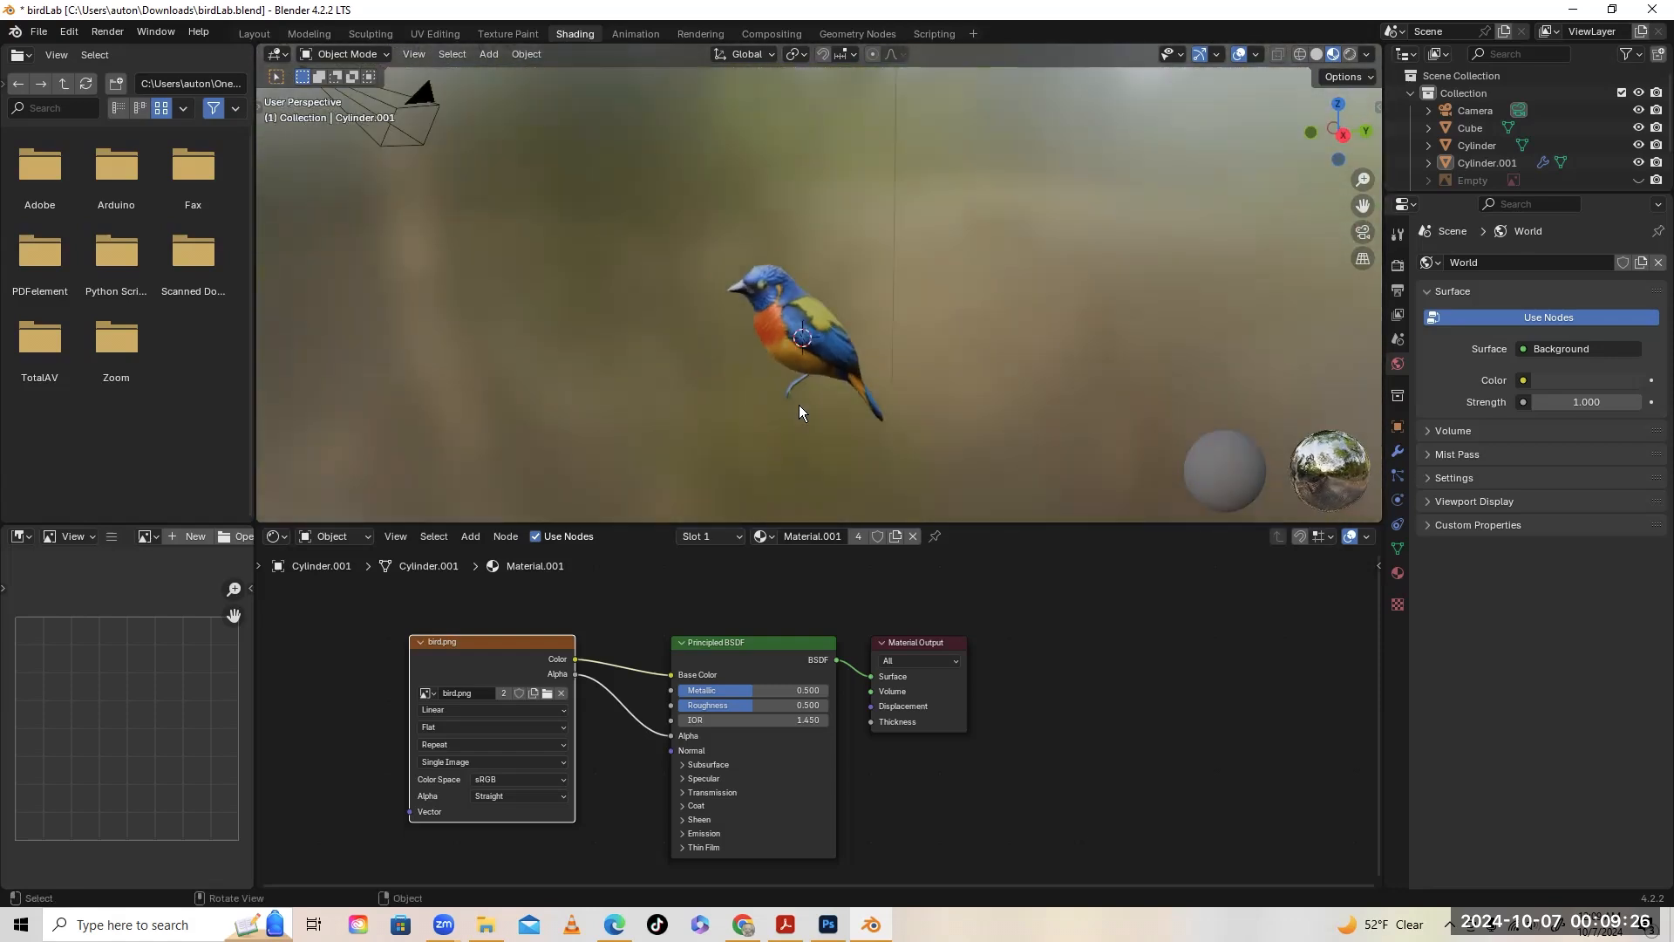
{"action": "key", "text": "KP_5"}
{"action": "key", "text": "KP_3"}
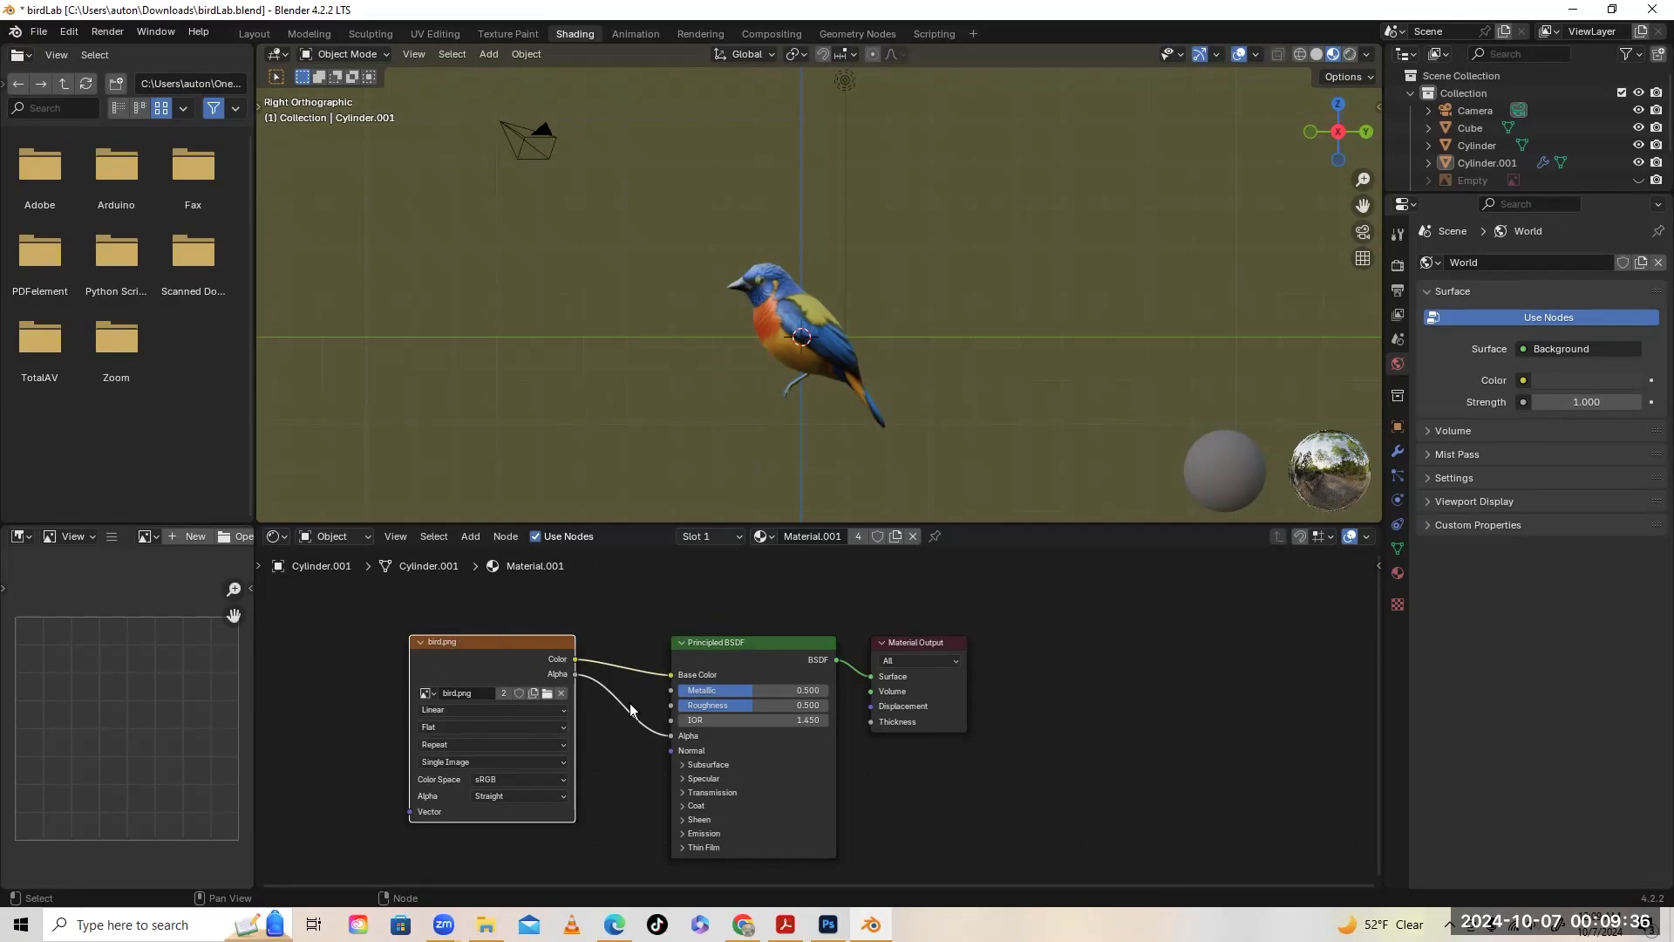
{"action": "left_click", "coordinate": [450, 34]}
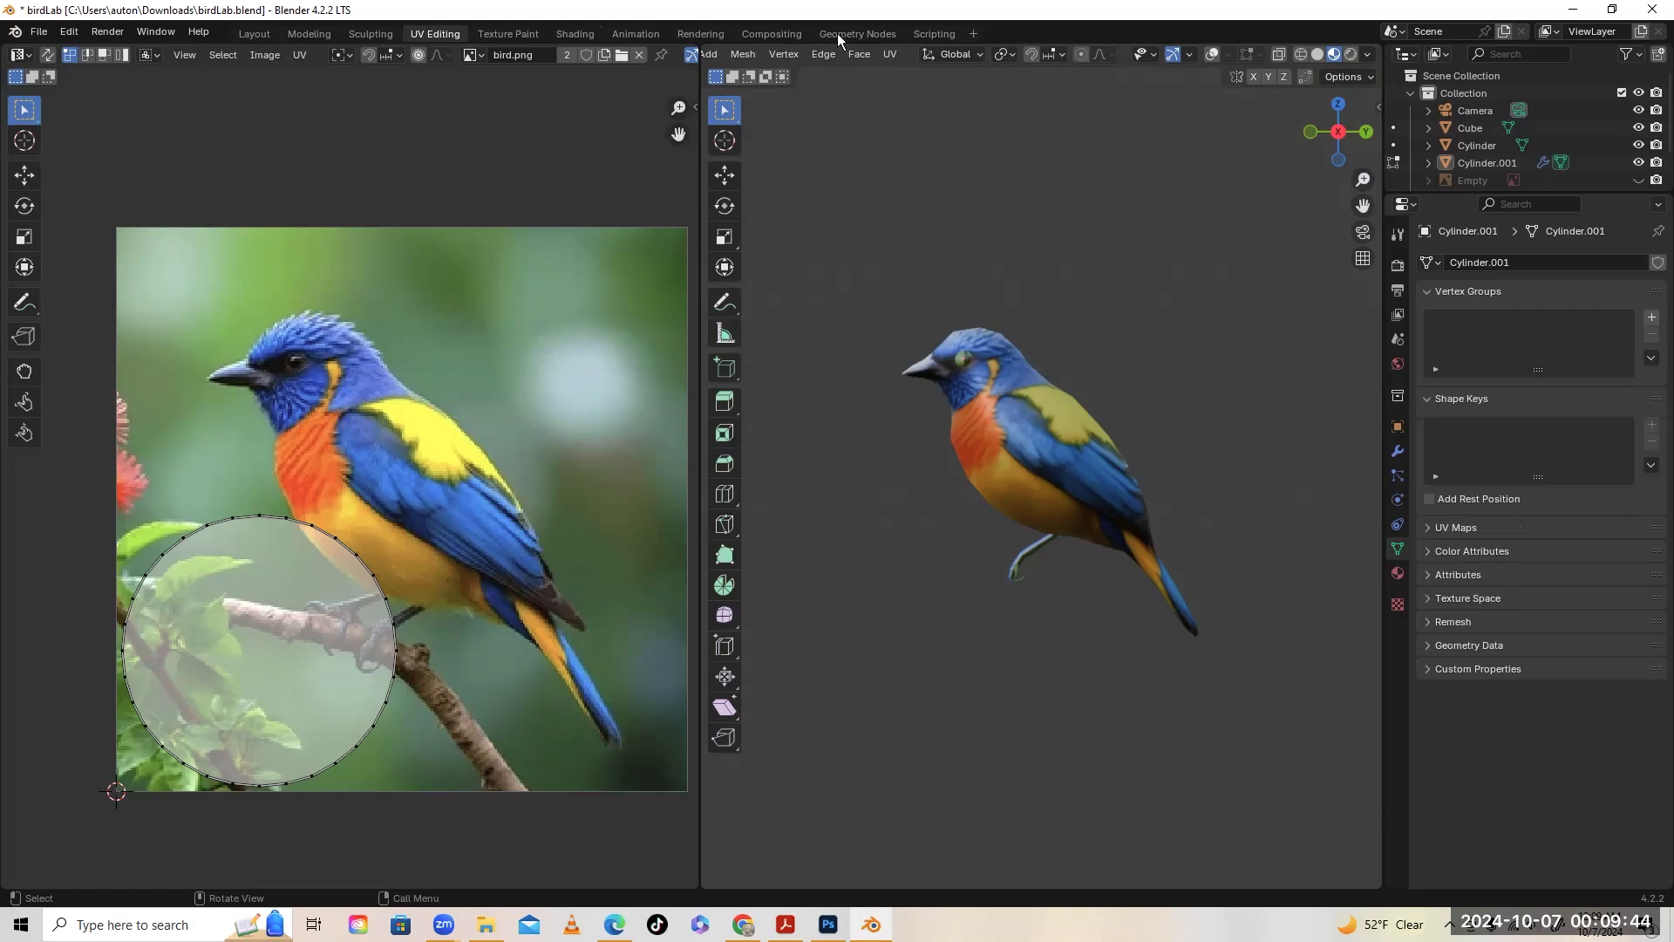
{"action": "scroll", "coordinate": [874, 61], "scroll_direction": "up", "scroll_amount": 5}
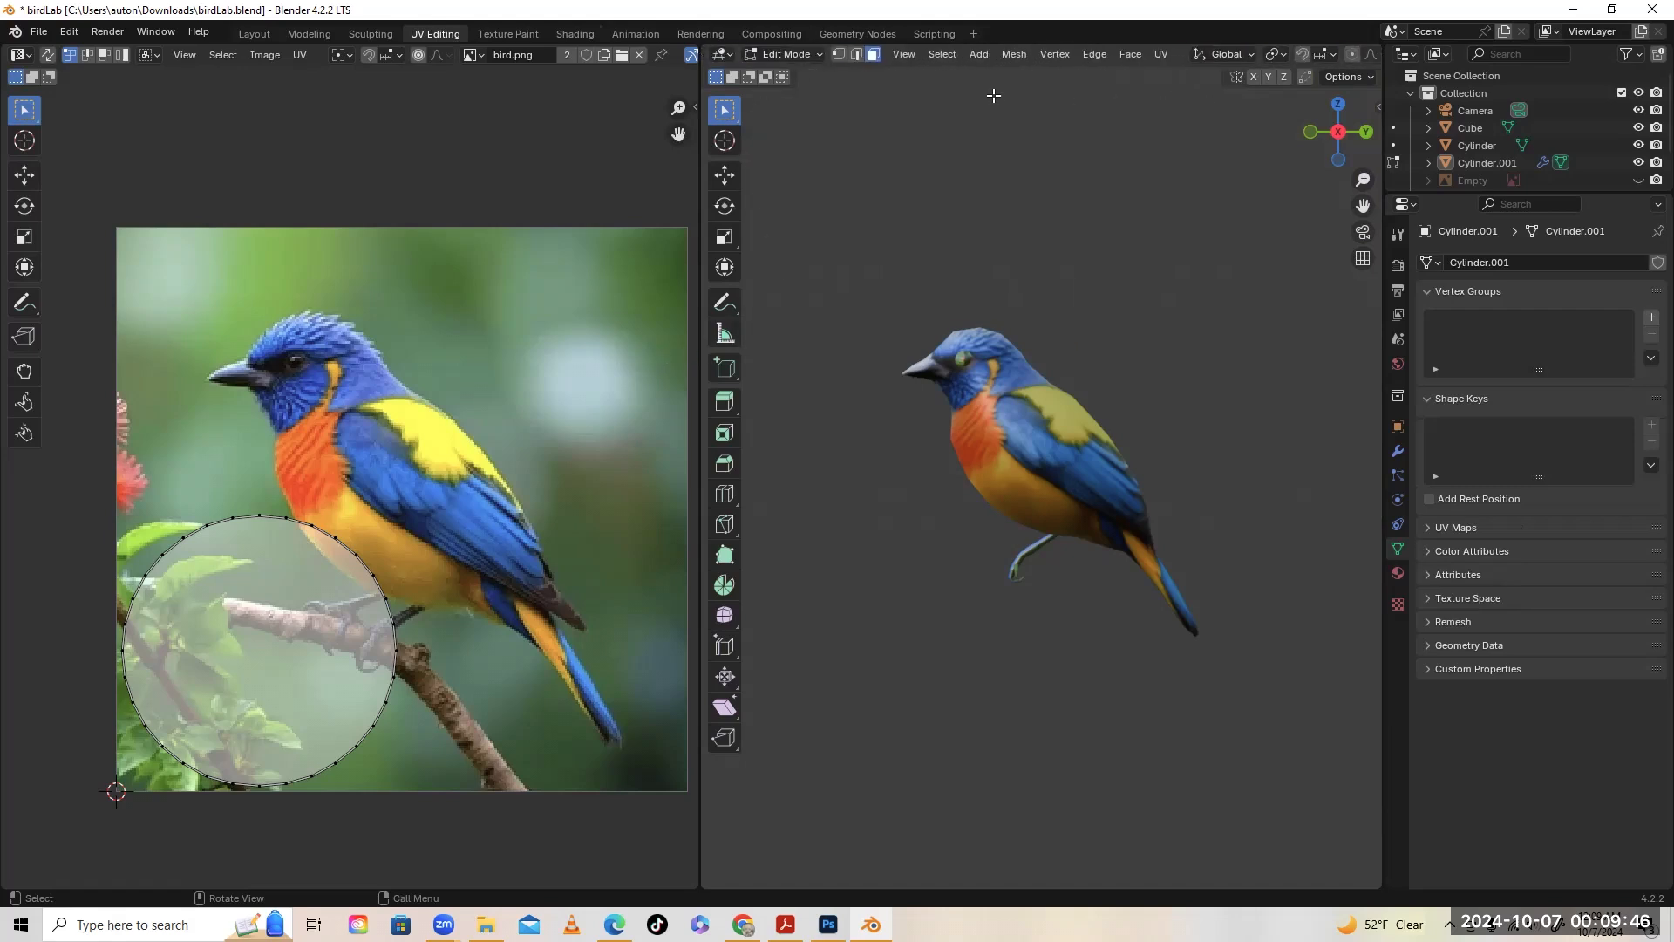
{"action": "scroll", "coordinate": [911, 61], "scroll_direction": "up", "scroll_amount": 1}
{"action": "left_click", "coordinate": [816, 51]}
{"action": "left_click", "coordinate": [814, 73]}
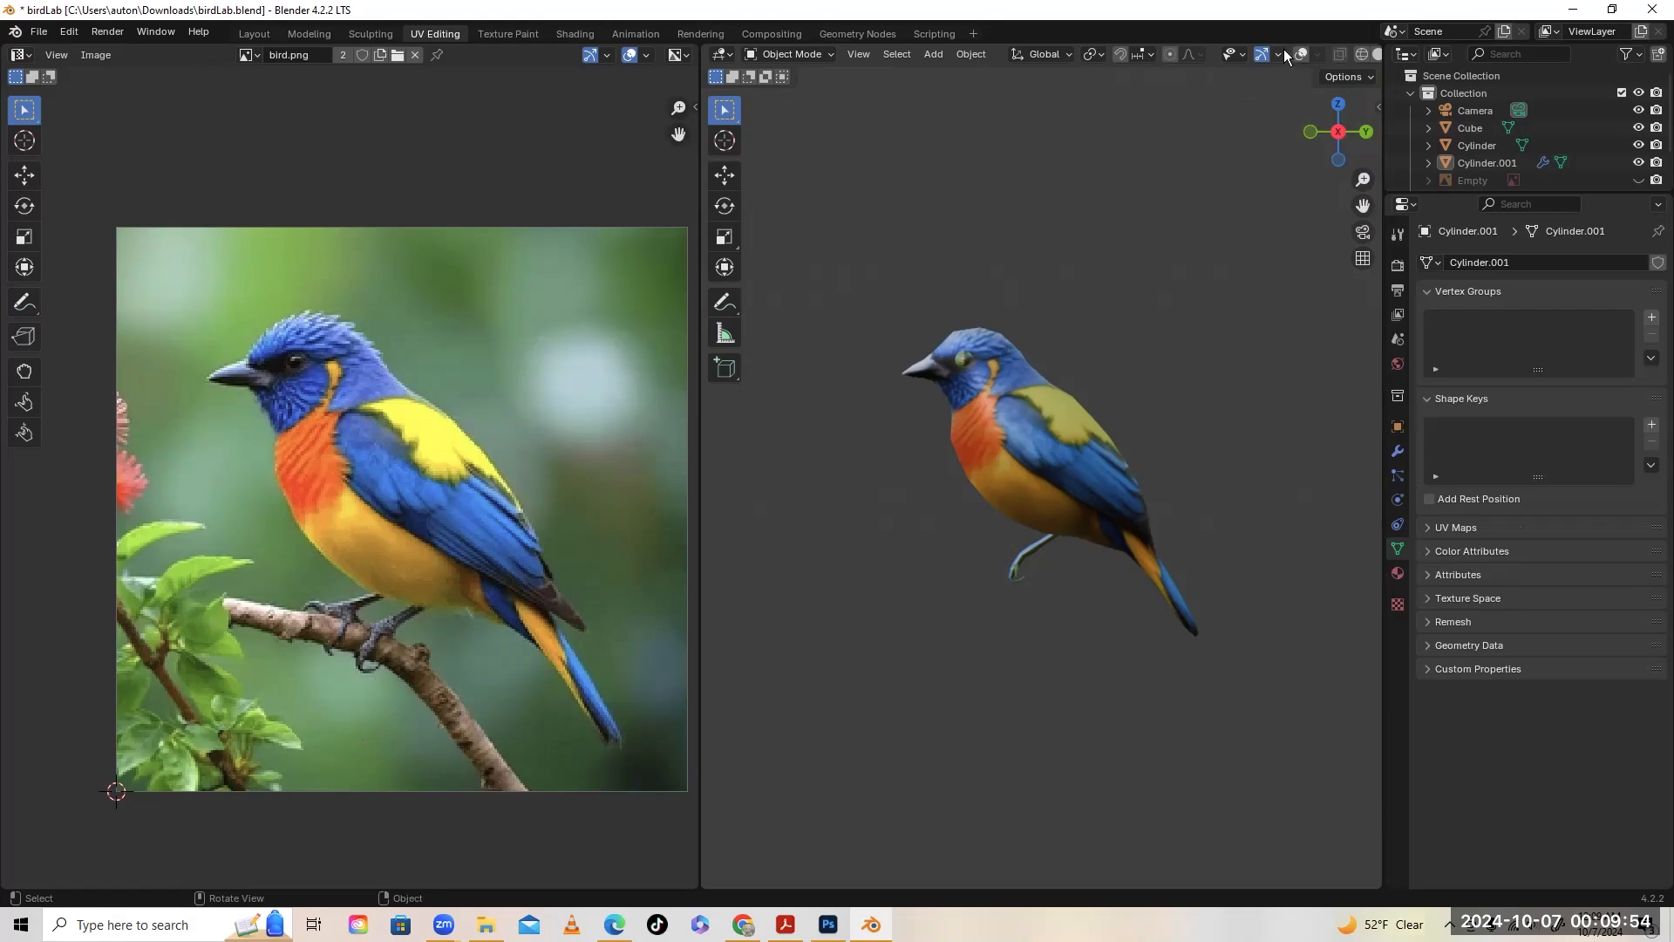
Turn on the viewport overlays and open the leg object Cylinder in Edit Mode
{"action": "scroll", "coordinate": [1284, 49], "scroll_direction": "down", "scroll_amount": 2}
{"action": "left_click", "coordinate": [1239, 50]}
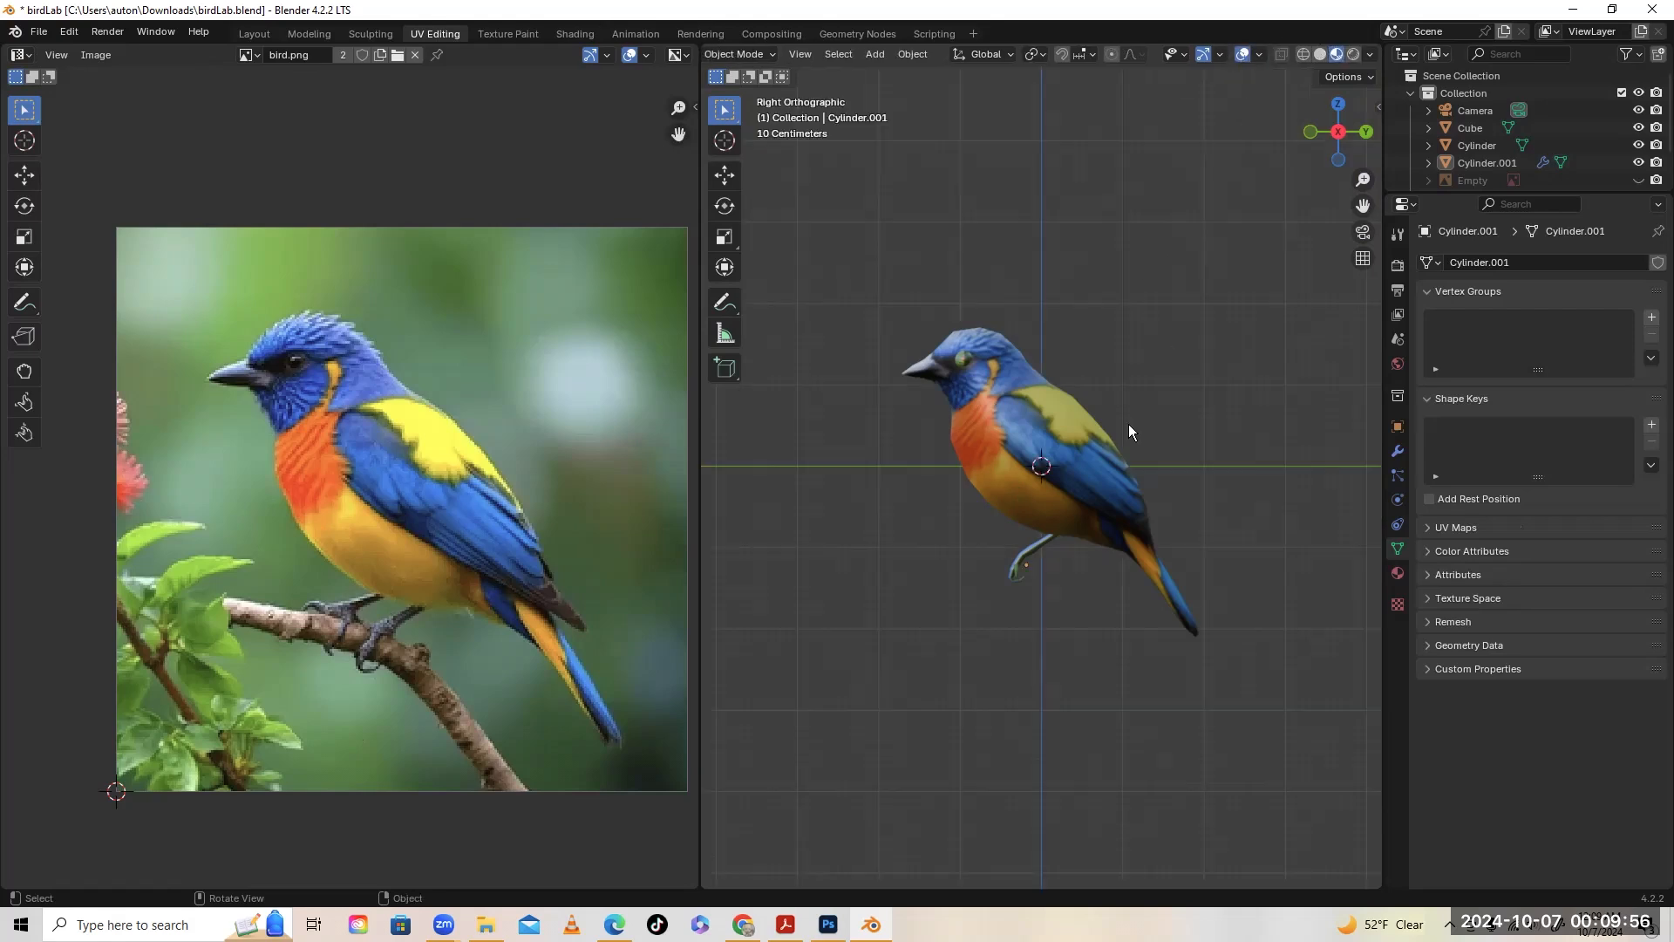
{"action": "left_click", "coordinate": [1043, 539]}
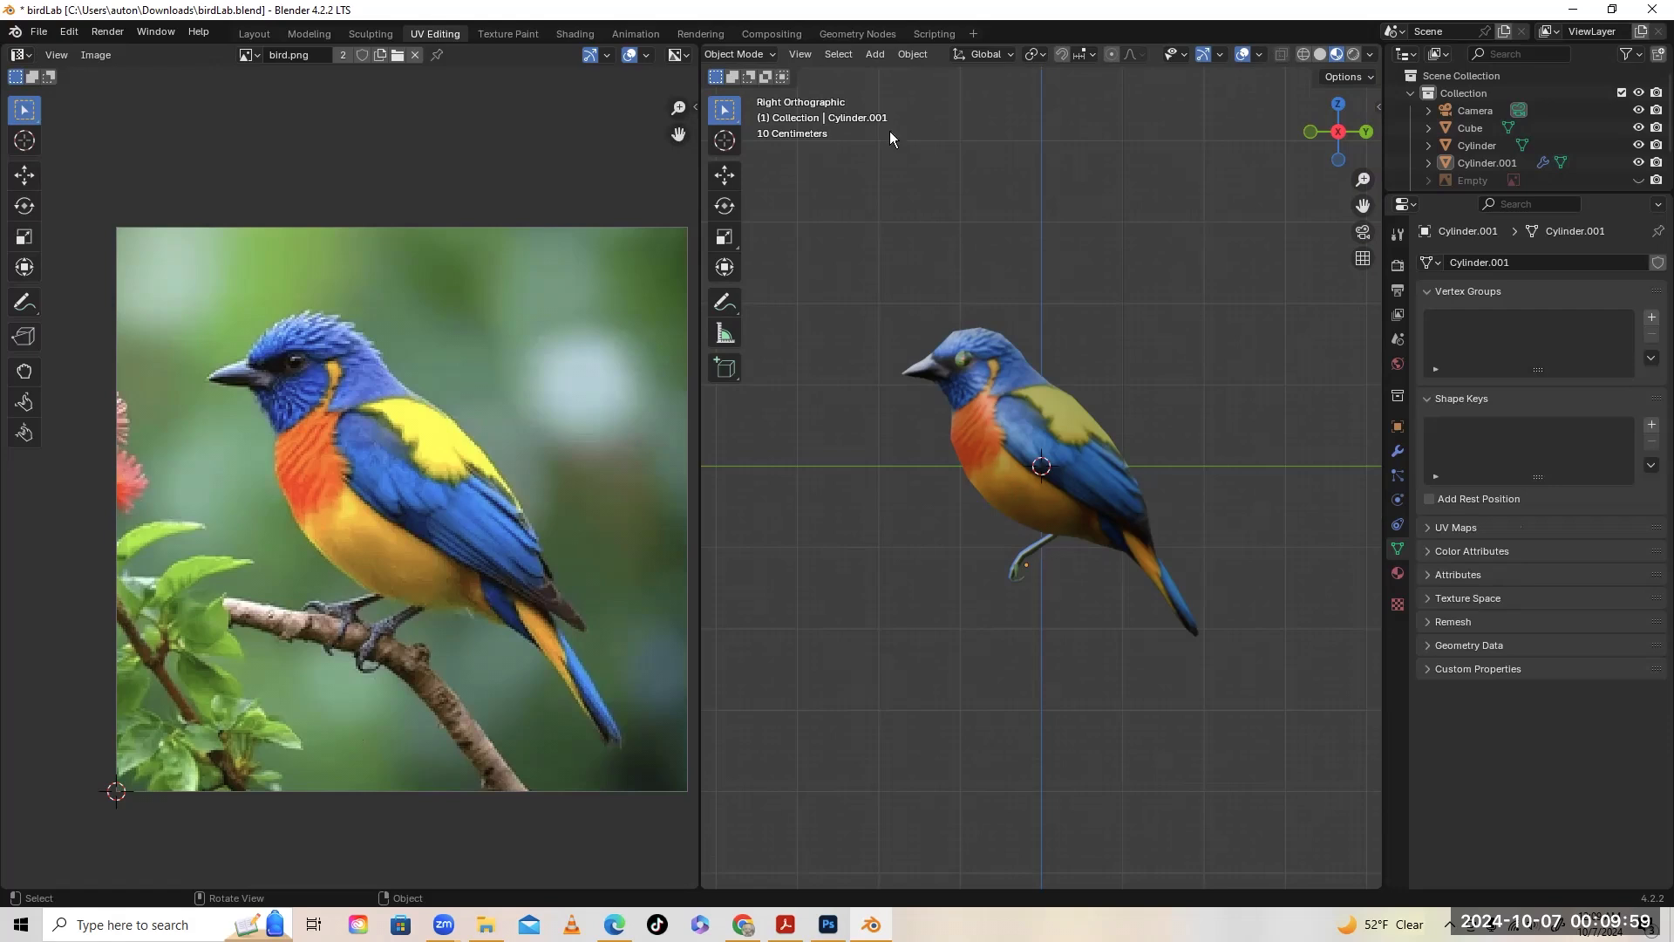
{"action": "left_click", "coordinate": [768, 55]}
{"action": "left_click", "coordinate": [759, 91]}
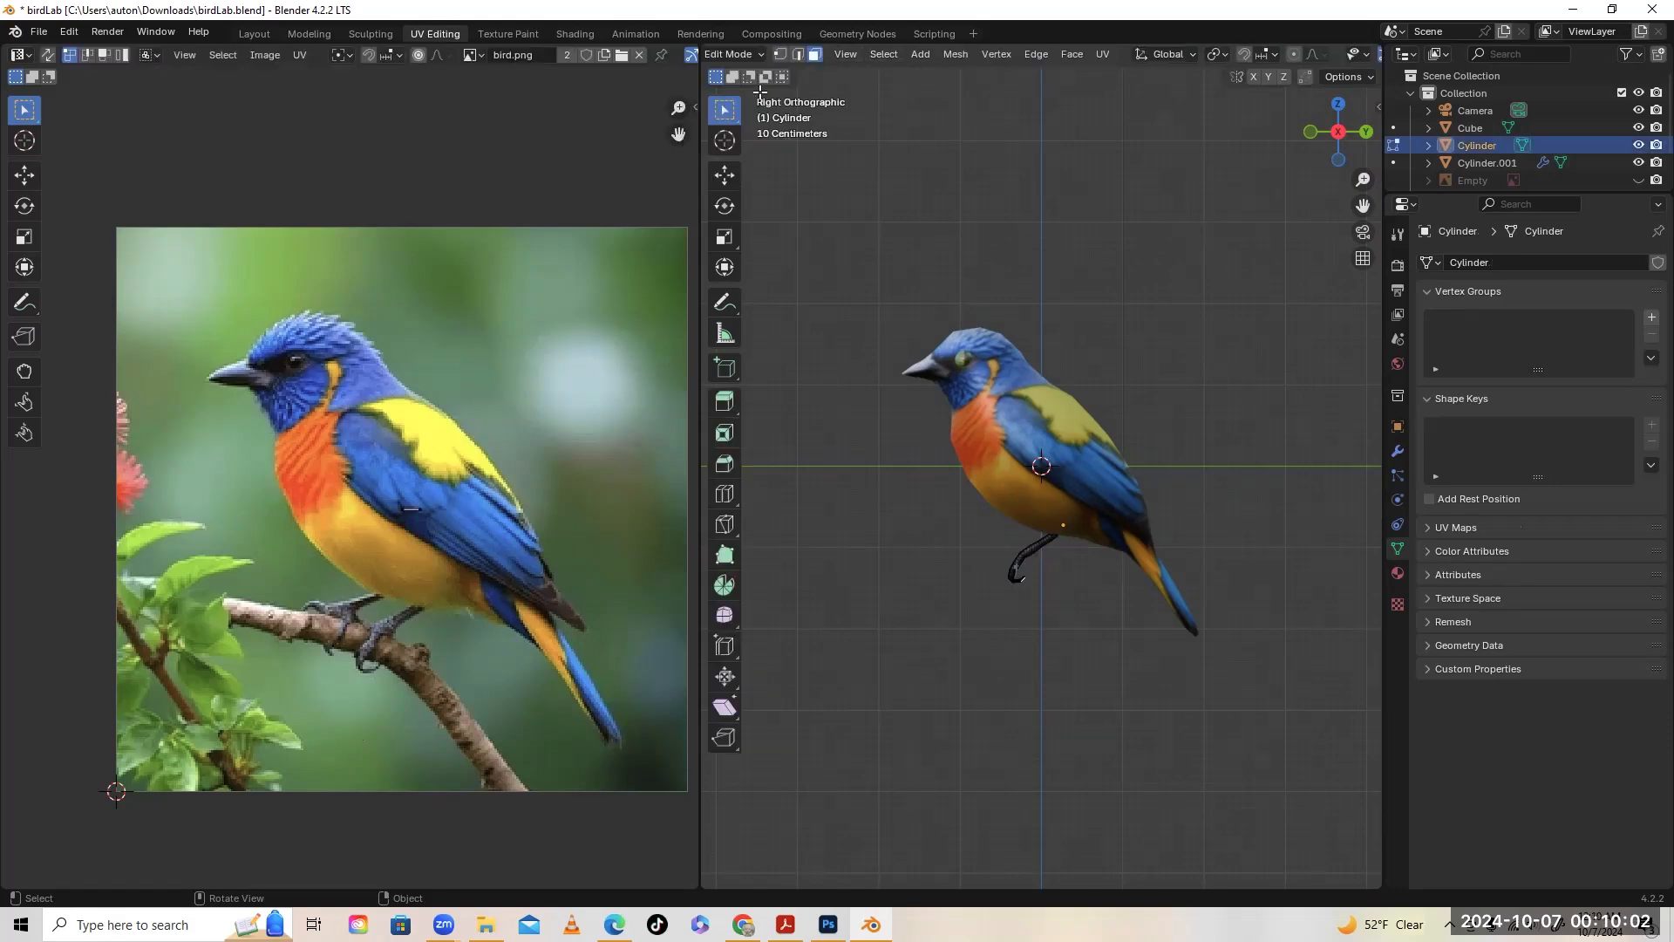
Unwrap all of the leg's faces with Project from View and turn off the viewport overlays
{"action": "key", "text": "a"}
{"action": "right_click", "coordinate": [1033, 549]}
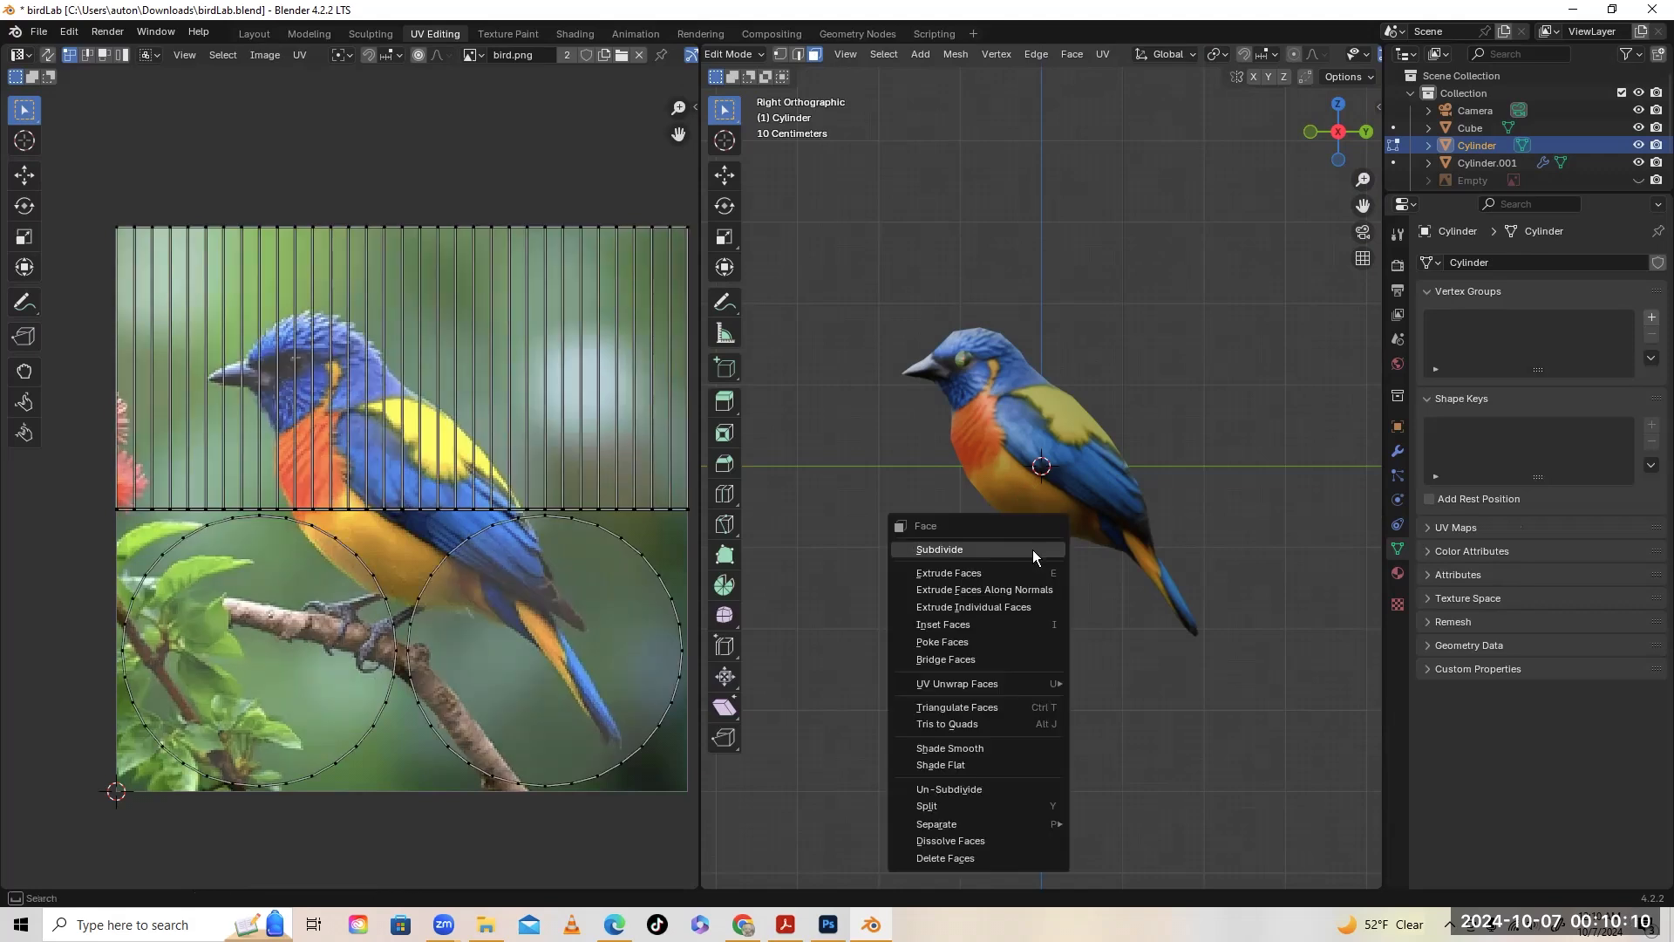
{"action": "left_click", "coordinate": [1017, 684]}
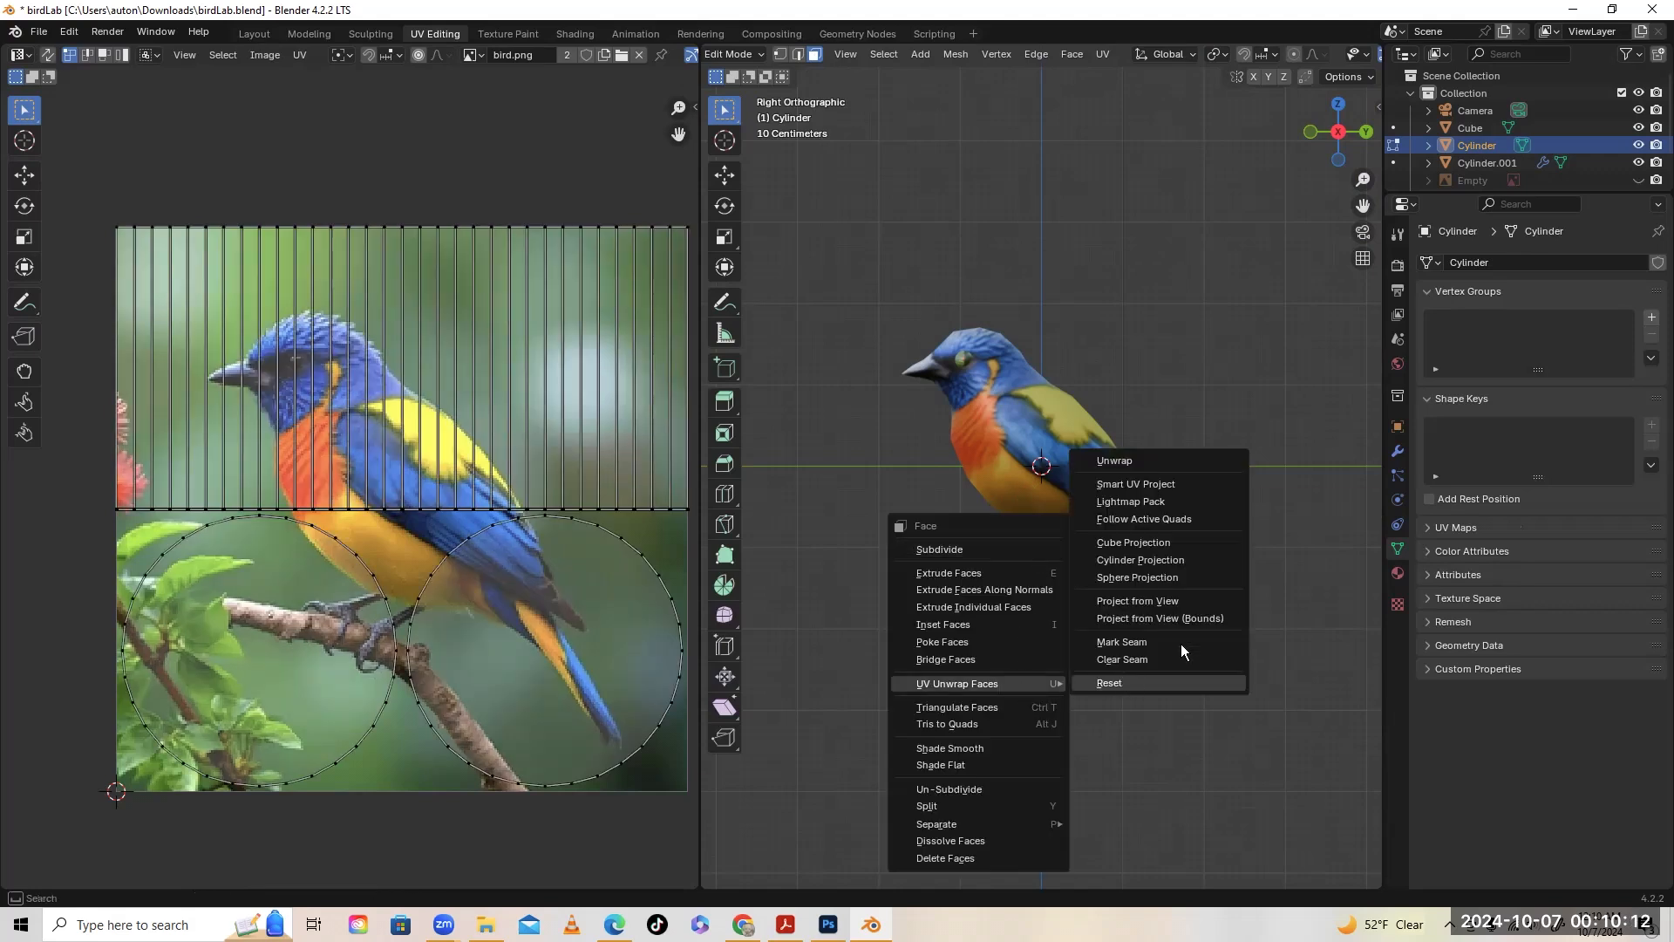
{"action": "left_click", "coordinate": [1184, 601]}
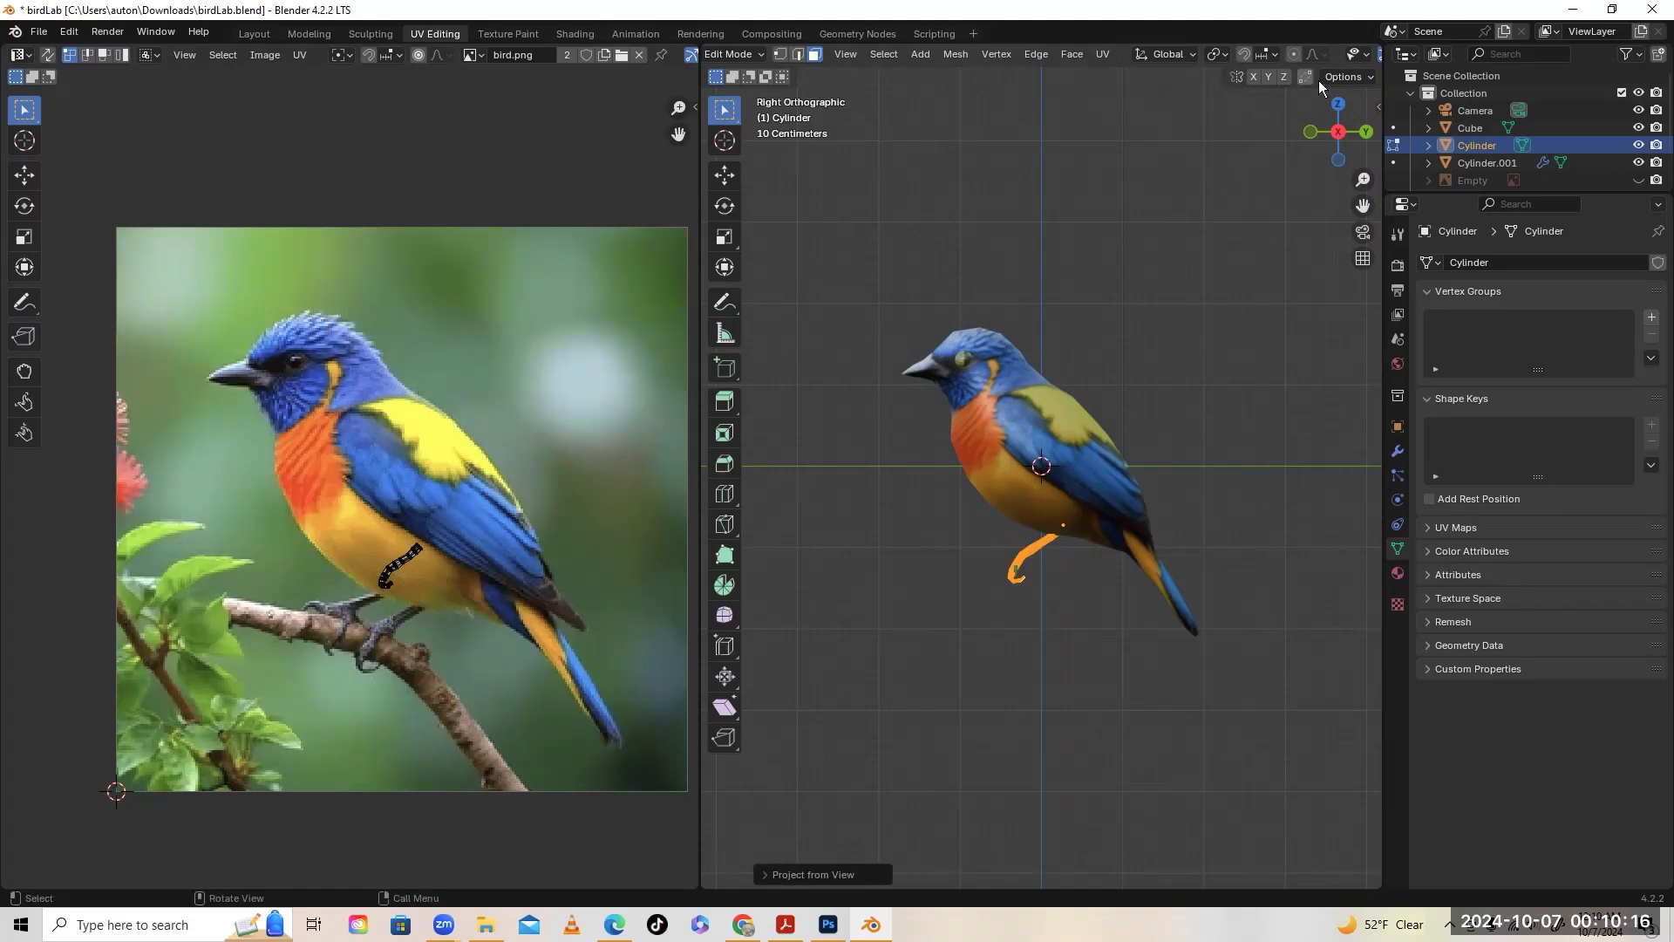
{"action": "scroll", "coordinate": [1282, 54], "scroll_direction": "down", "scroll_amount": 5}
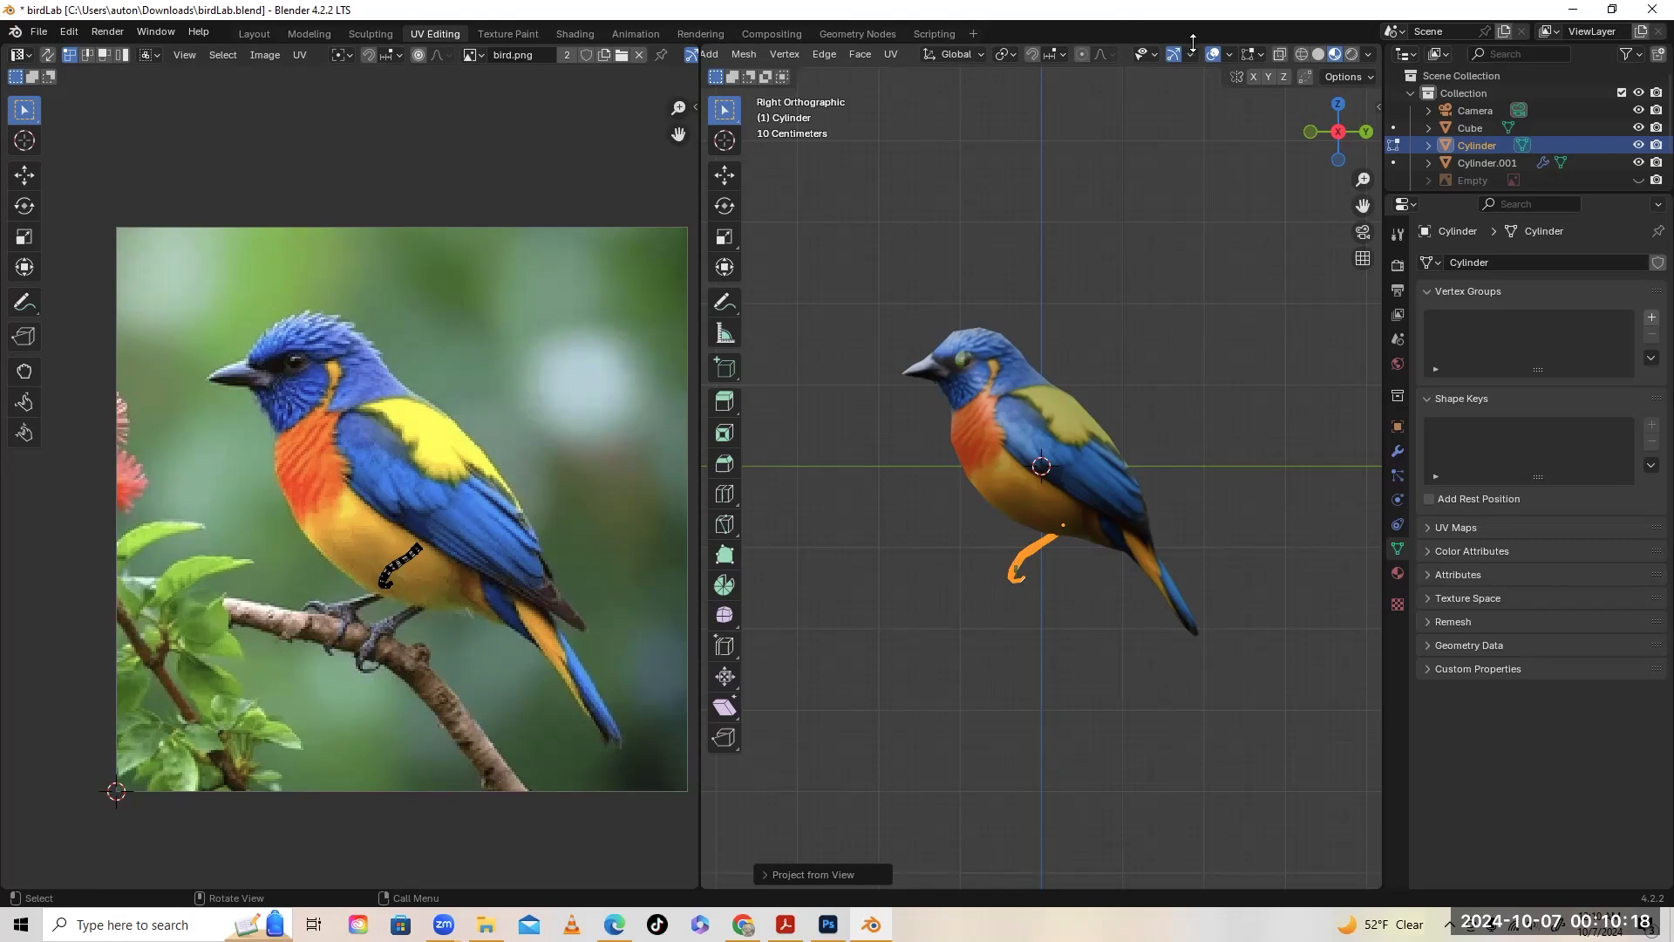
{"action": "left_click", "coordinate": [1210, 54]}
{"action": "scroll", "coordinate": [1074, 702], "scroll_direction": "up", "scroll_amount": 4}
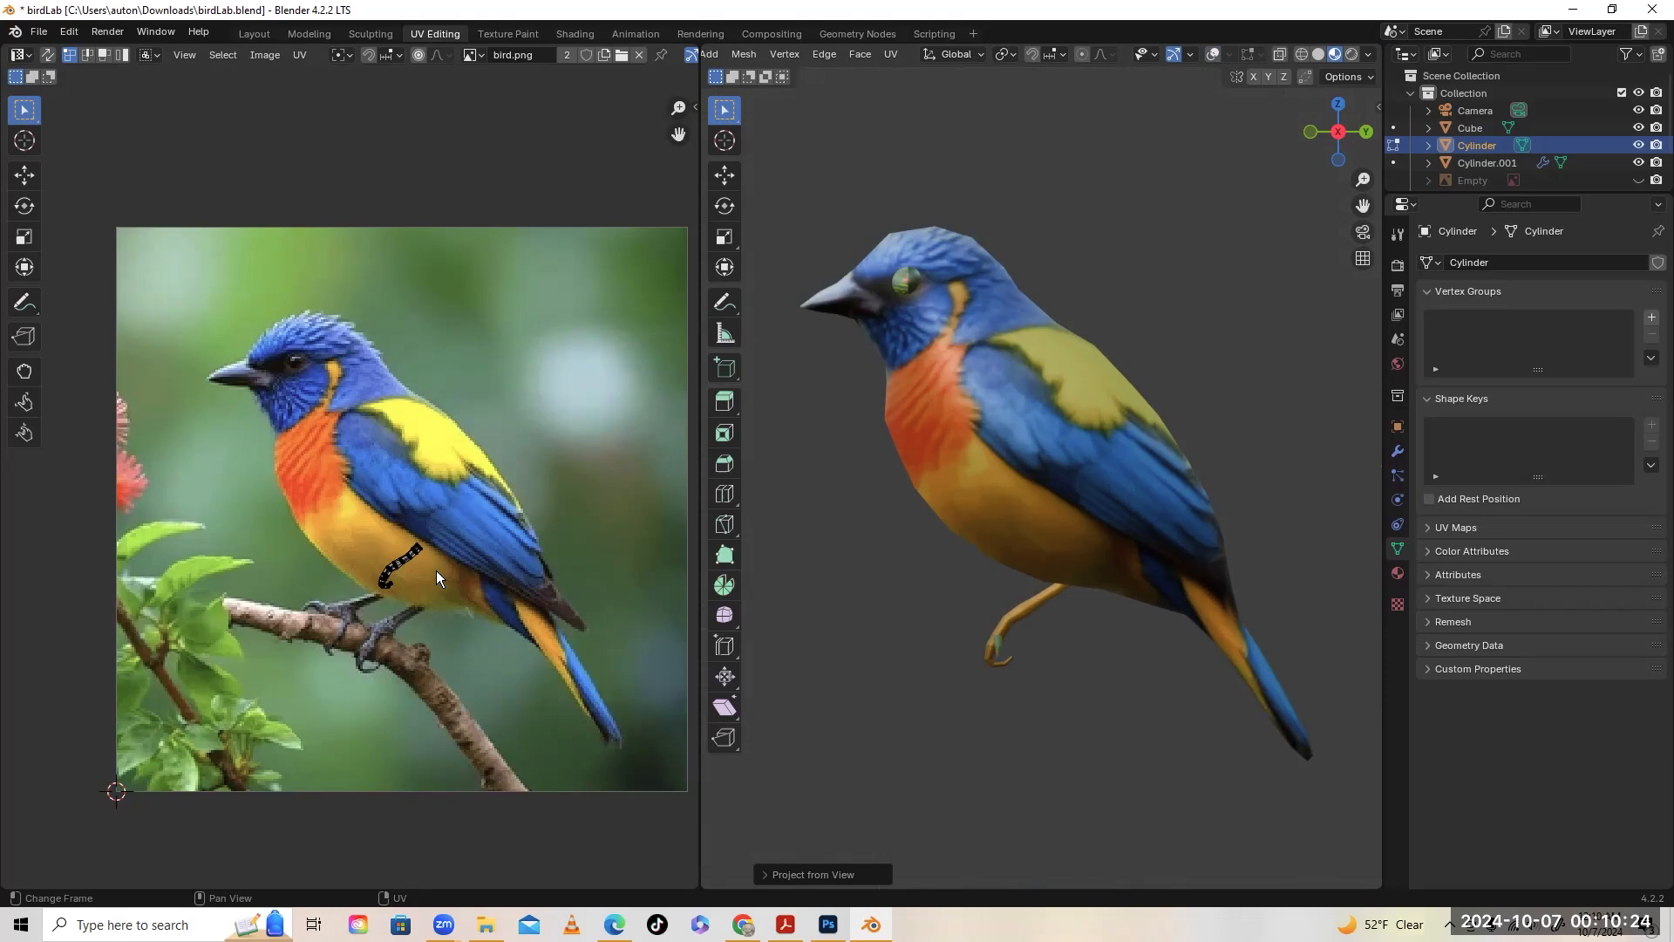
Move the leg's UVs onto the front leg in the photo, scale them about 1.4 times and realign them with that leg
{"action": "key", "text": "a"}
{"action": "key", "text": "g"}
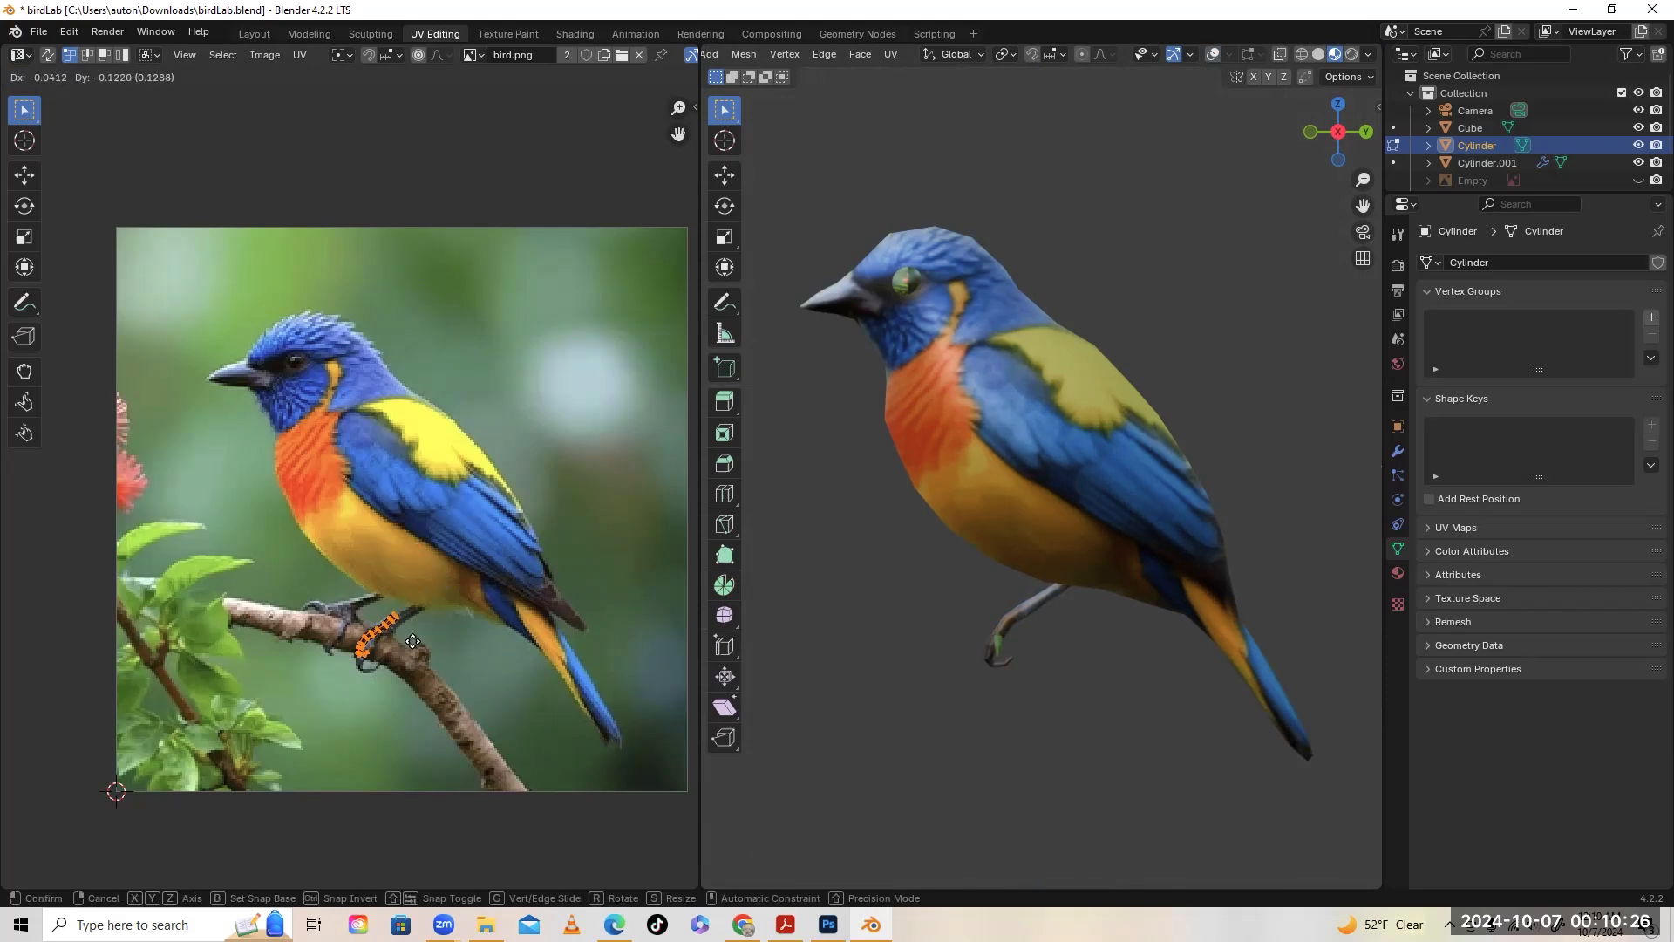
{"action": "left_click", "coordinate": [422, 634]}
{"action": "key", "text": "s"}
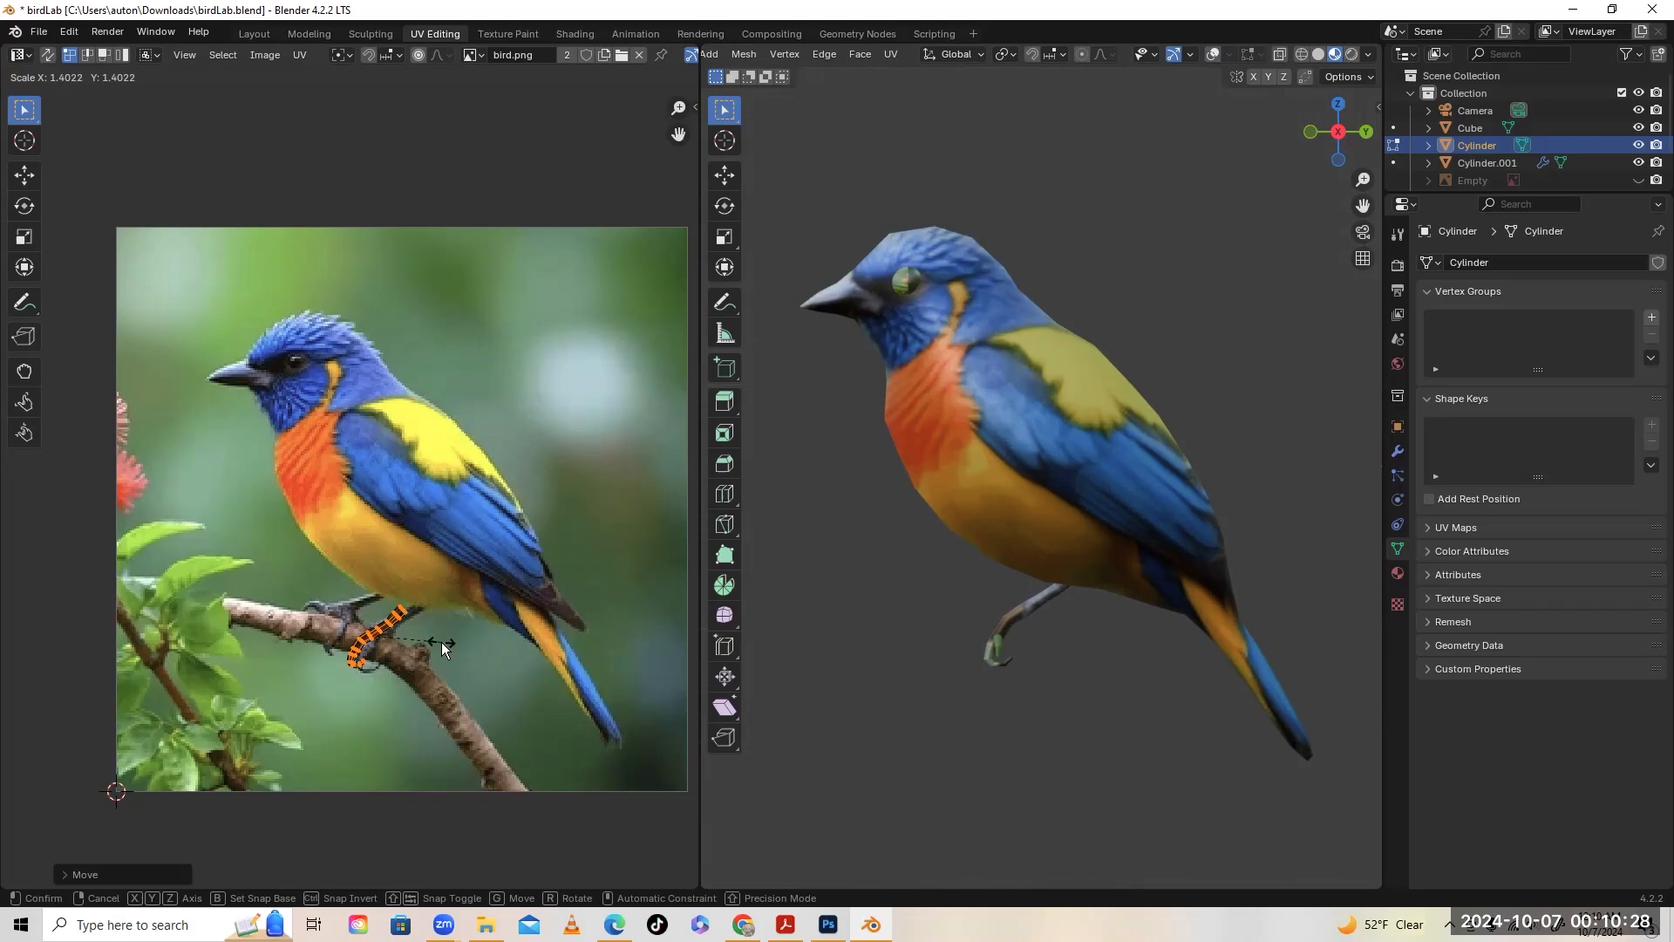
{"action": "left_click", "coordinate": [442, 642]}
{"action": "key", "text": "g"}
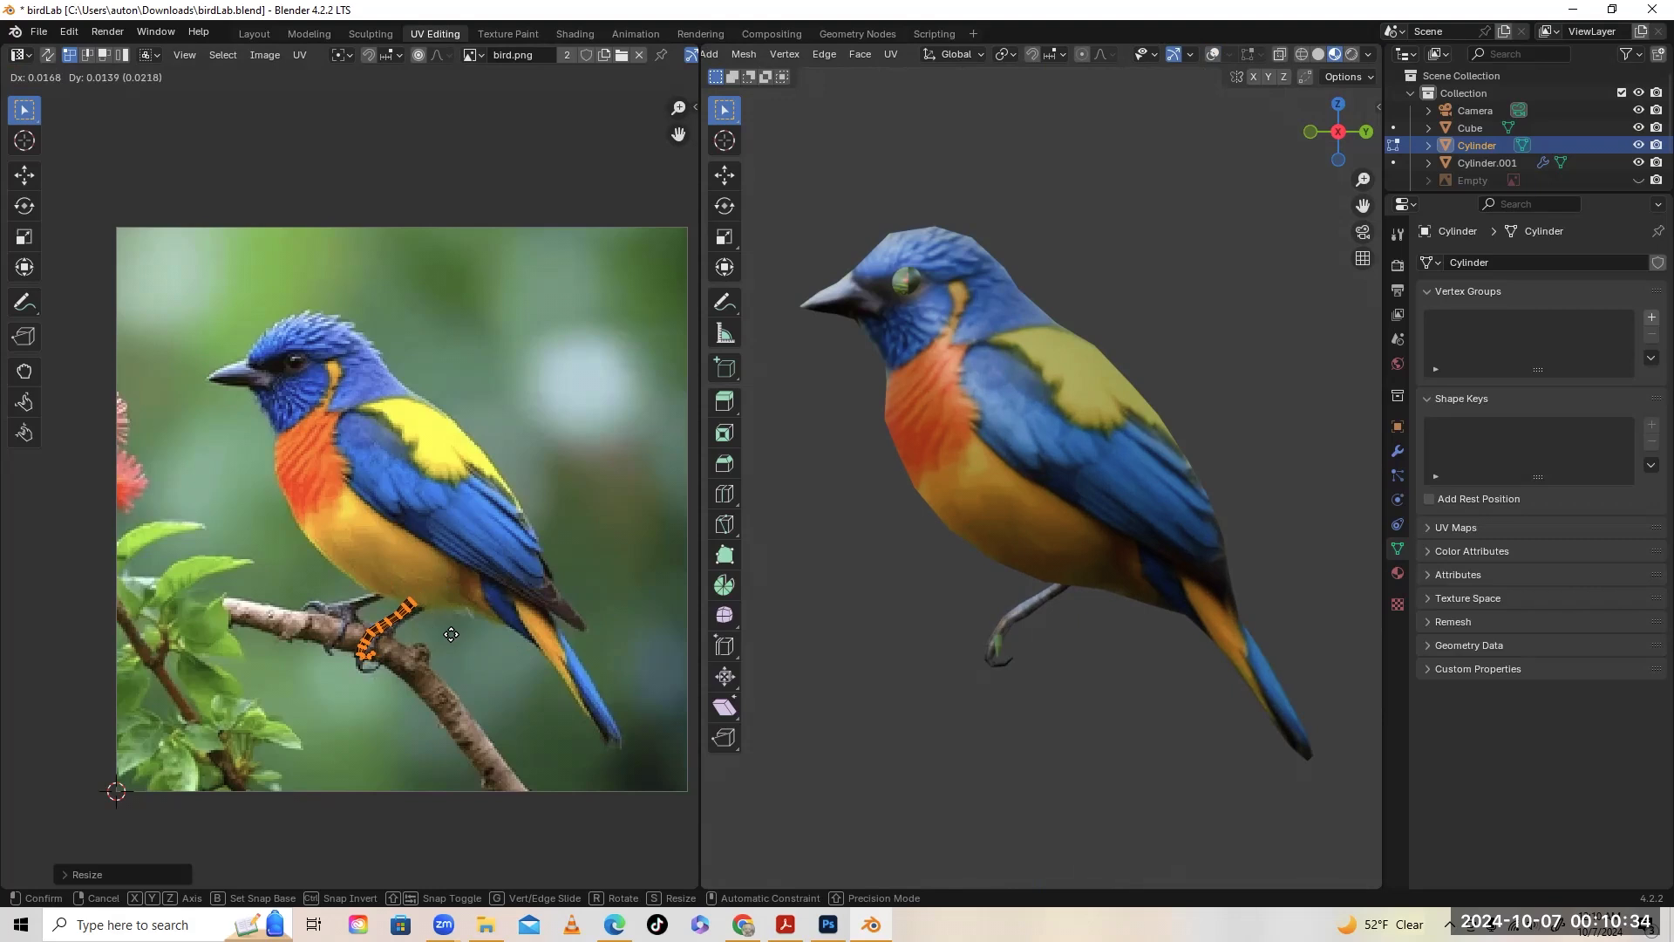
{"action": "left_click", "coordinate": [451, 634]}
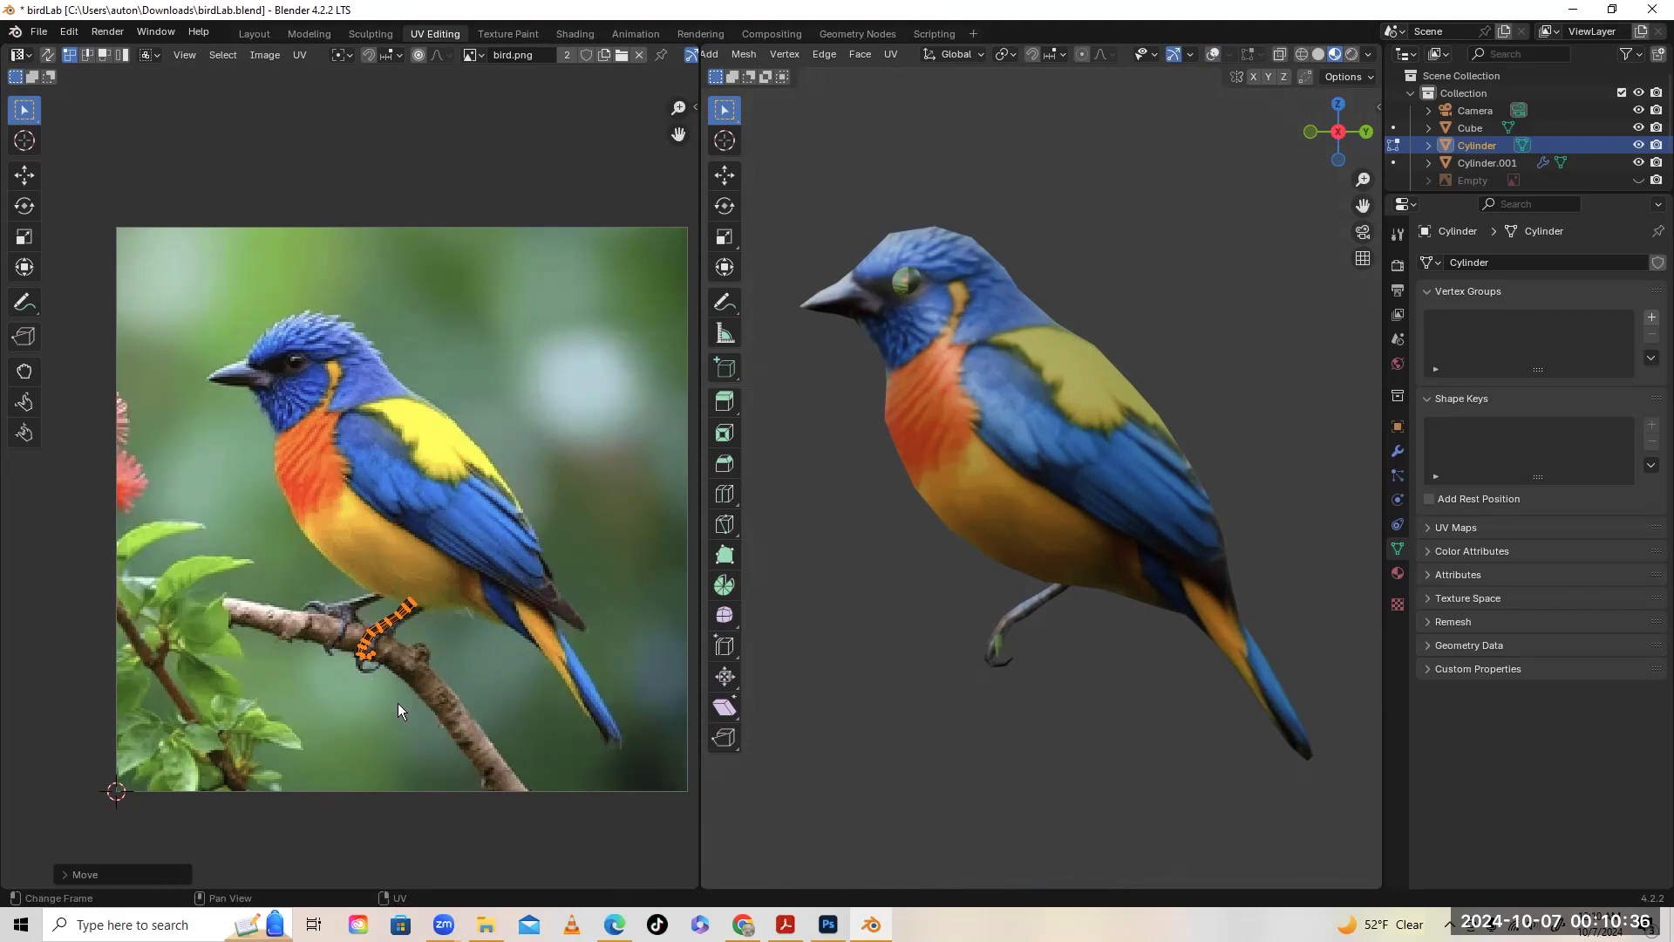
Enlarge the leg's UVs slightly more and nudge them into line with the photo's leg and claw
{"action": "key", "text": "s"}
{"action": "left_click", "coordinate": [435, 710]}
{"action": "key", "text": "g"}
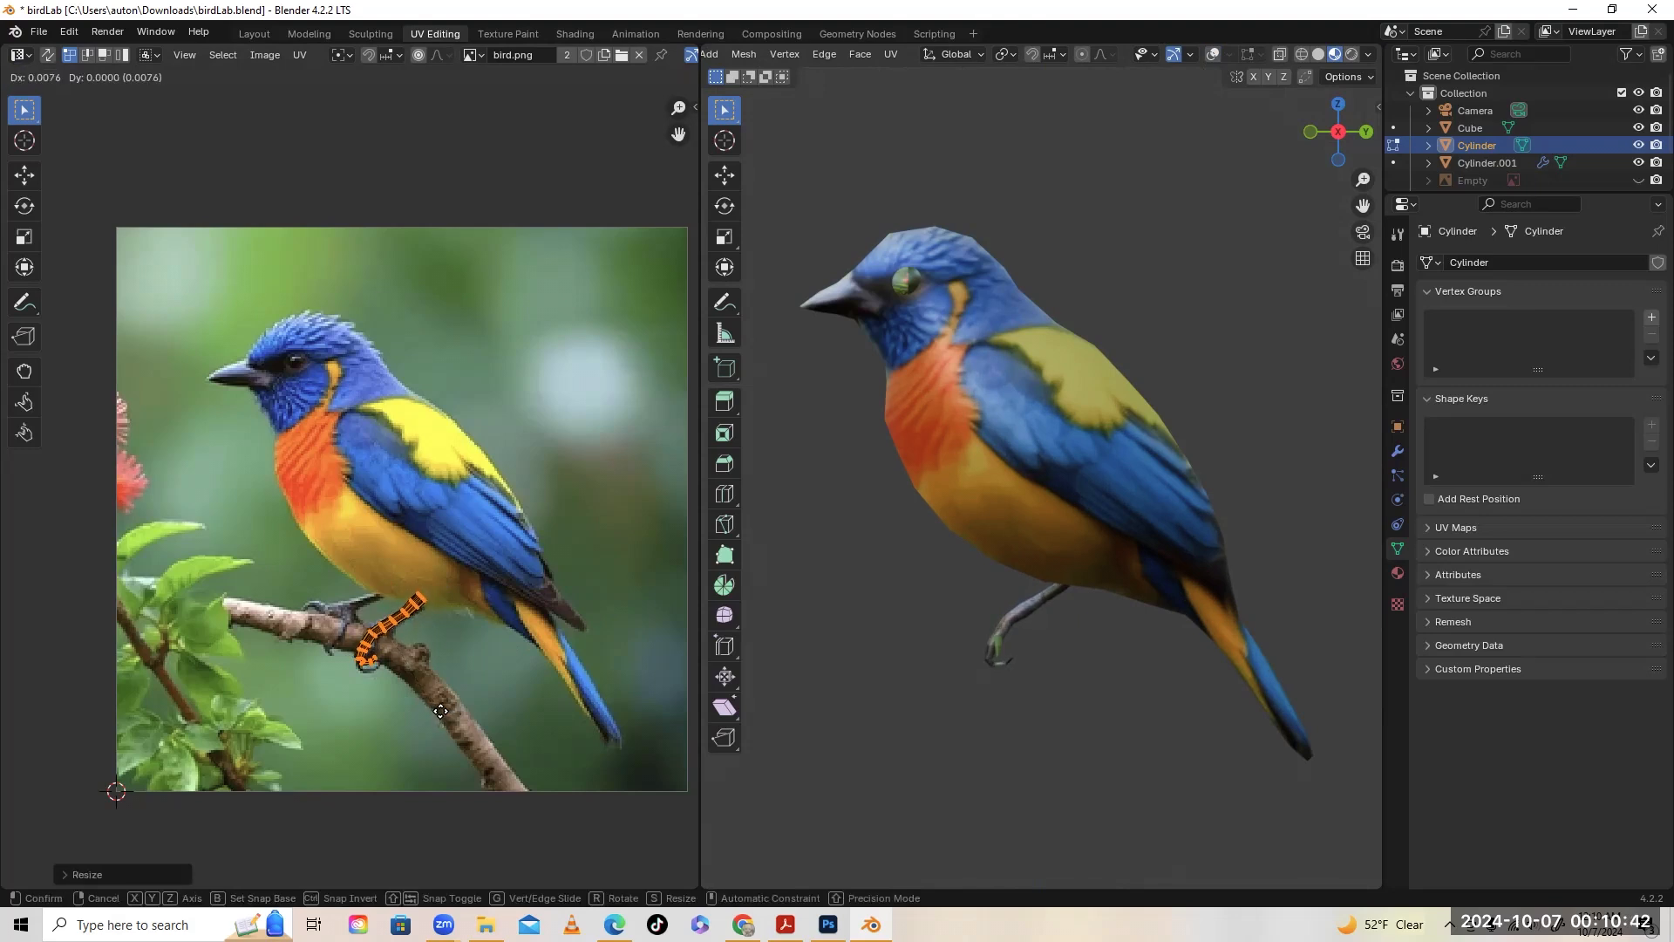
{"action": "left_click", "coordinate": [441, 713]}
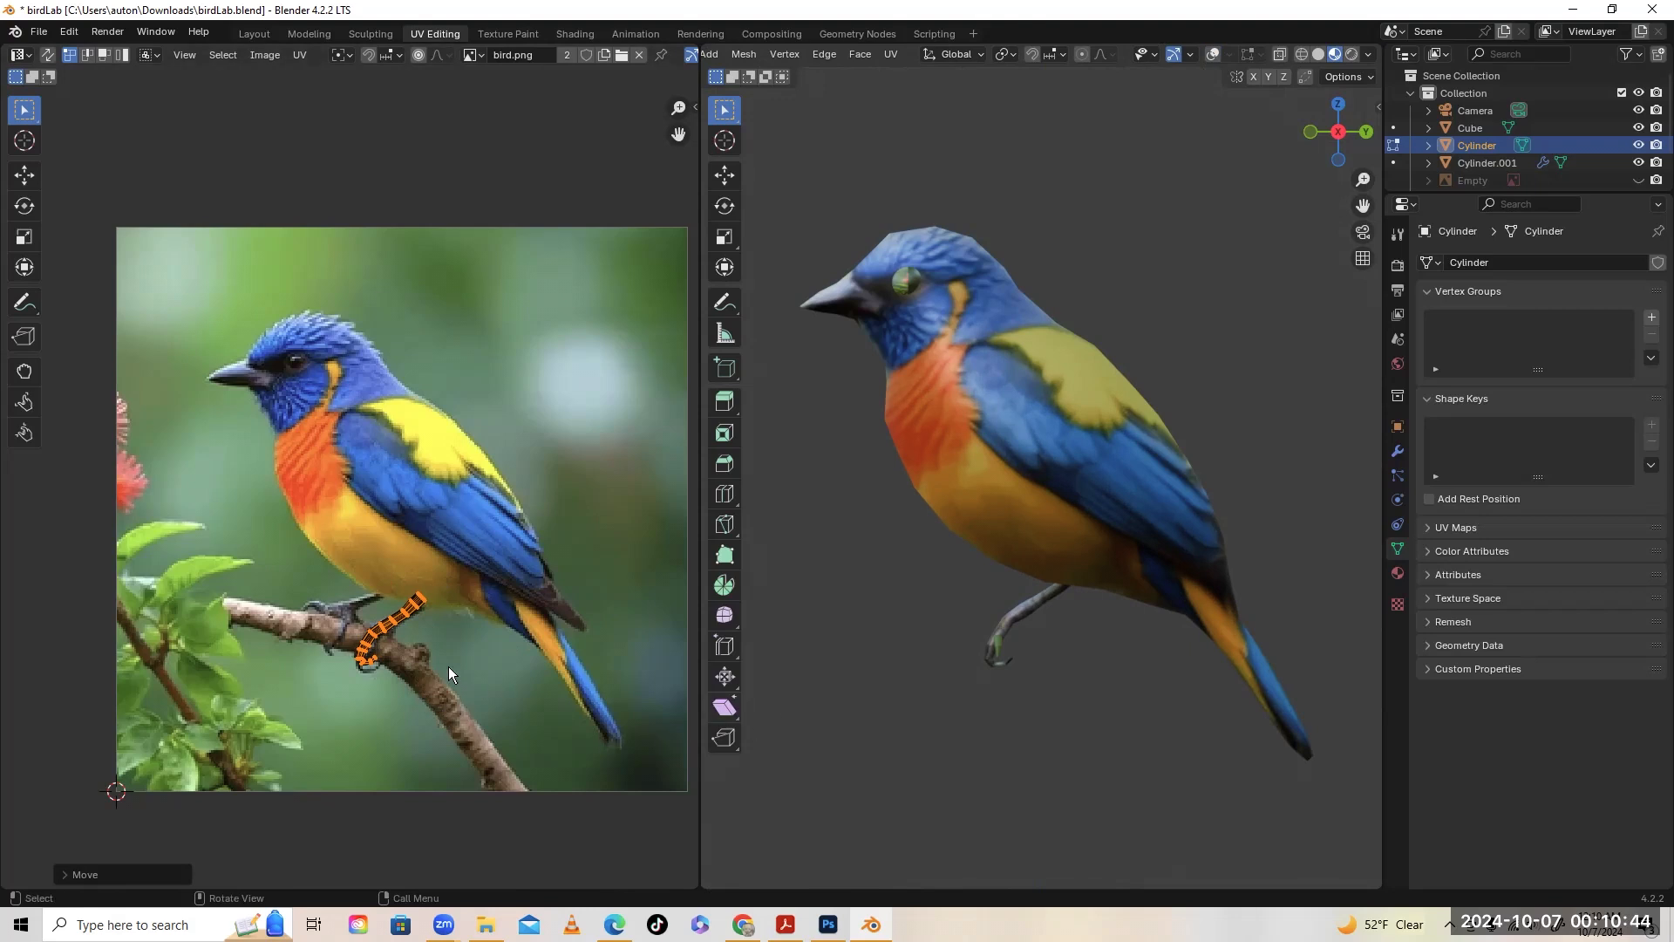
{"action": "middle_click_drag", "start_coordinate": [1055, 683], "coordinate": [803, 702]}
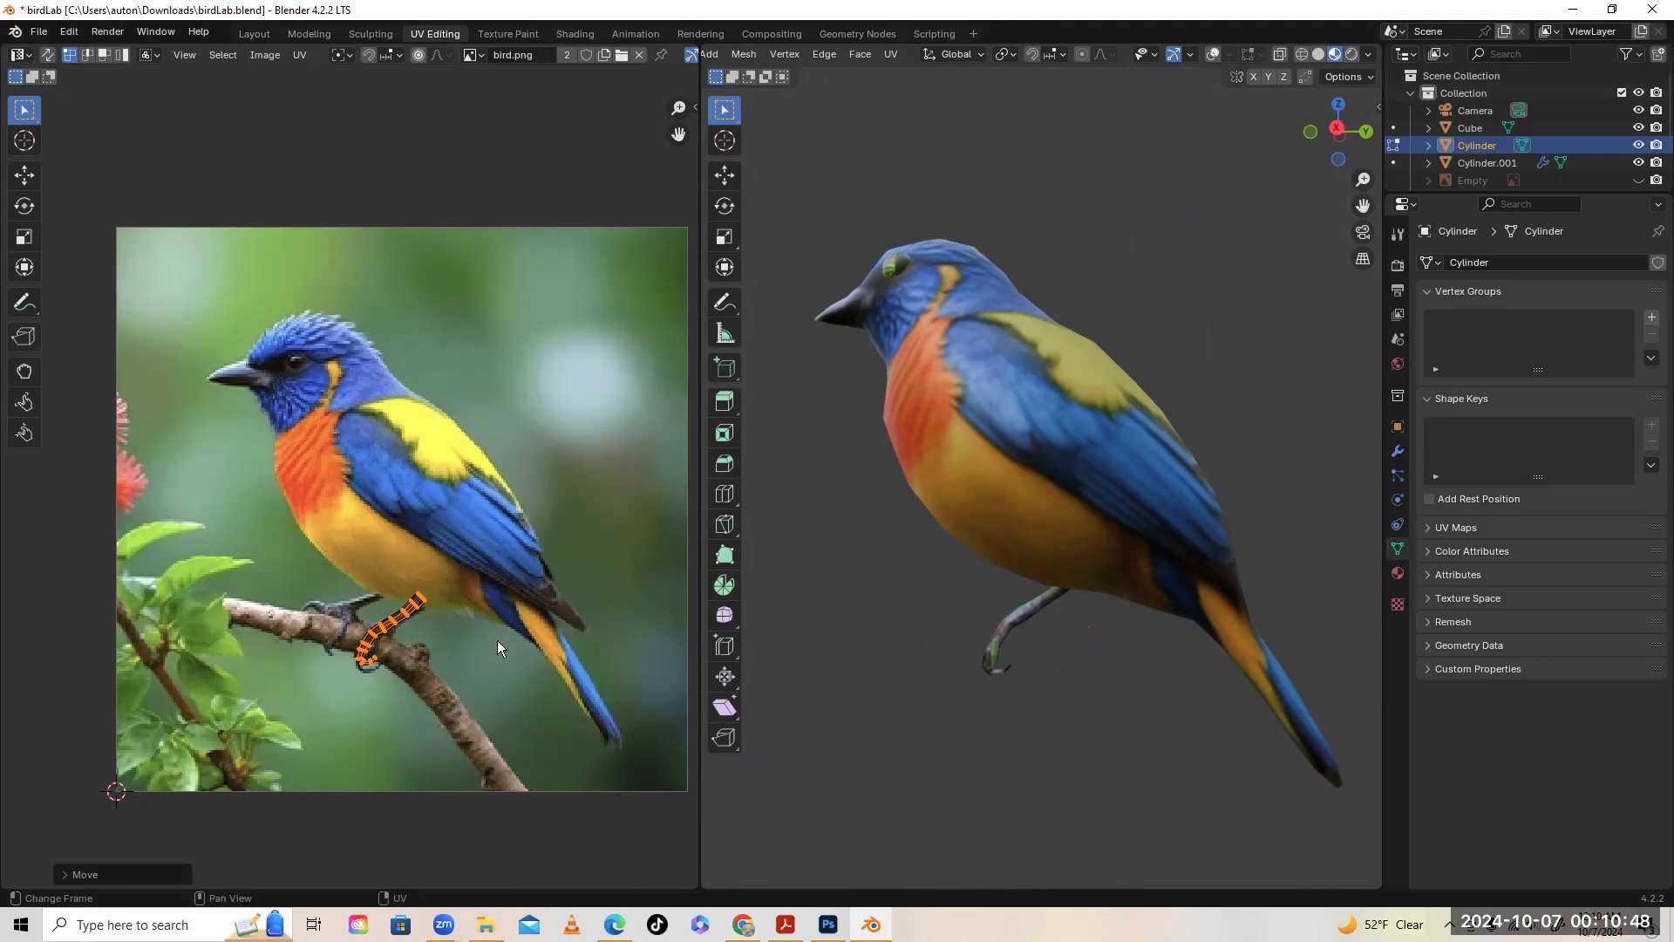
{"action": "key", "text": "g"}
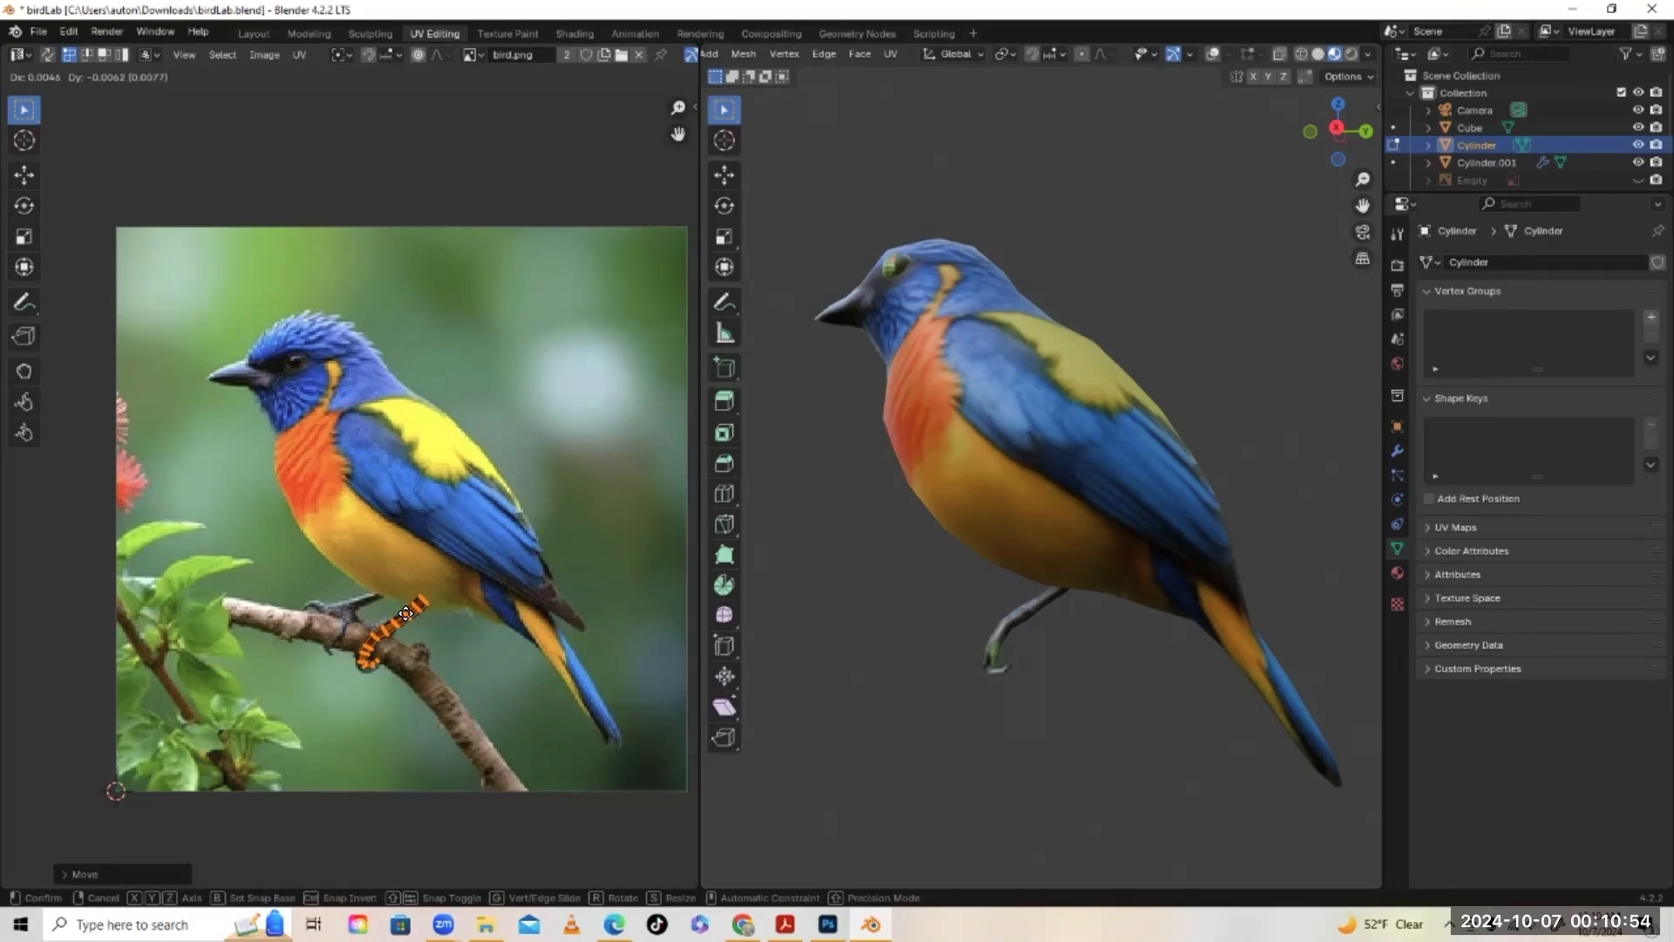
{"action": "left_click", "coordinate": [405, 615]}
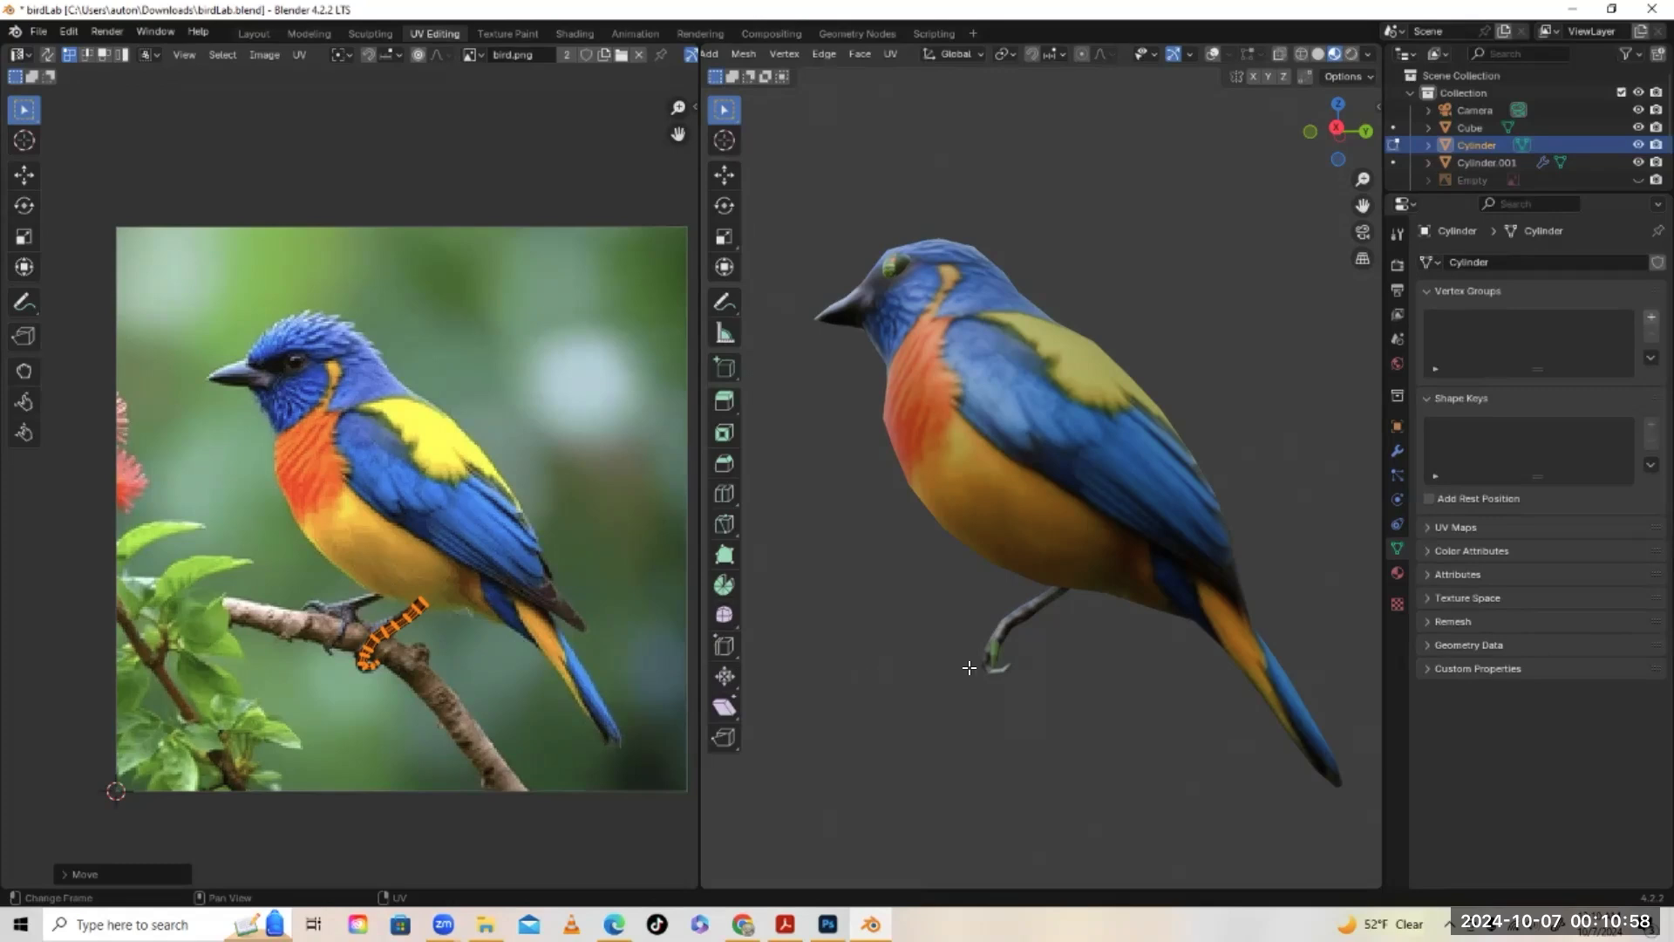
Finish editing the leg in Object Mode and select the foot object Cylinder.001
{"action": "left_click", "coordinate": [1100, 453]}
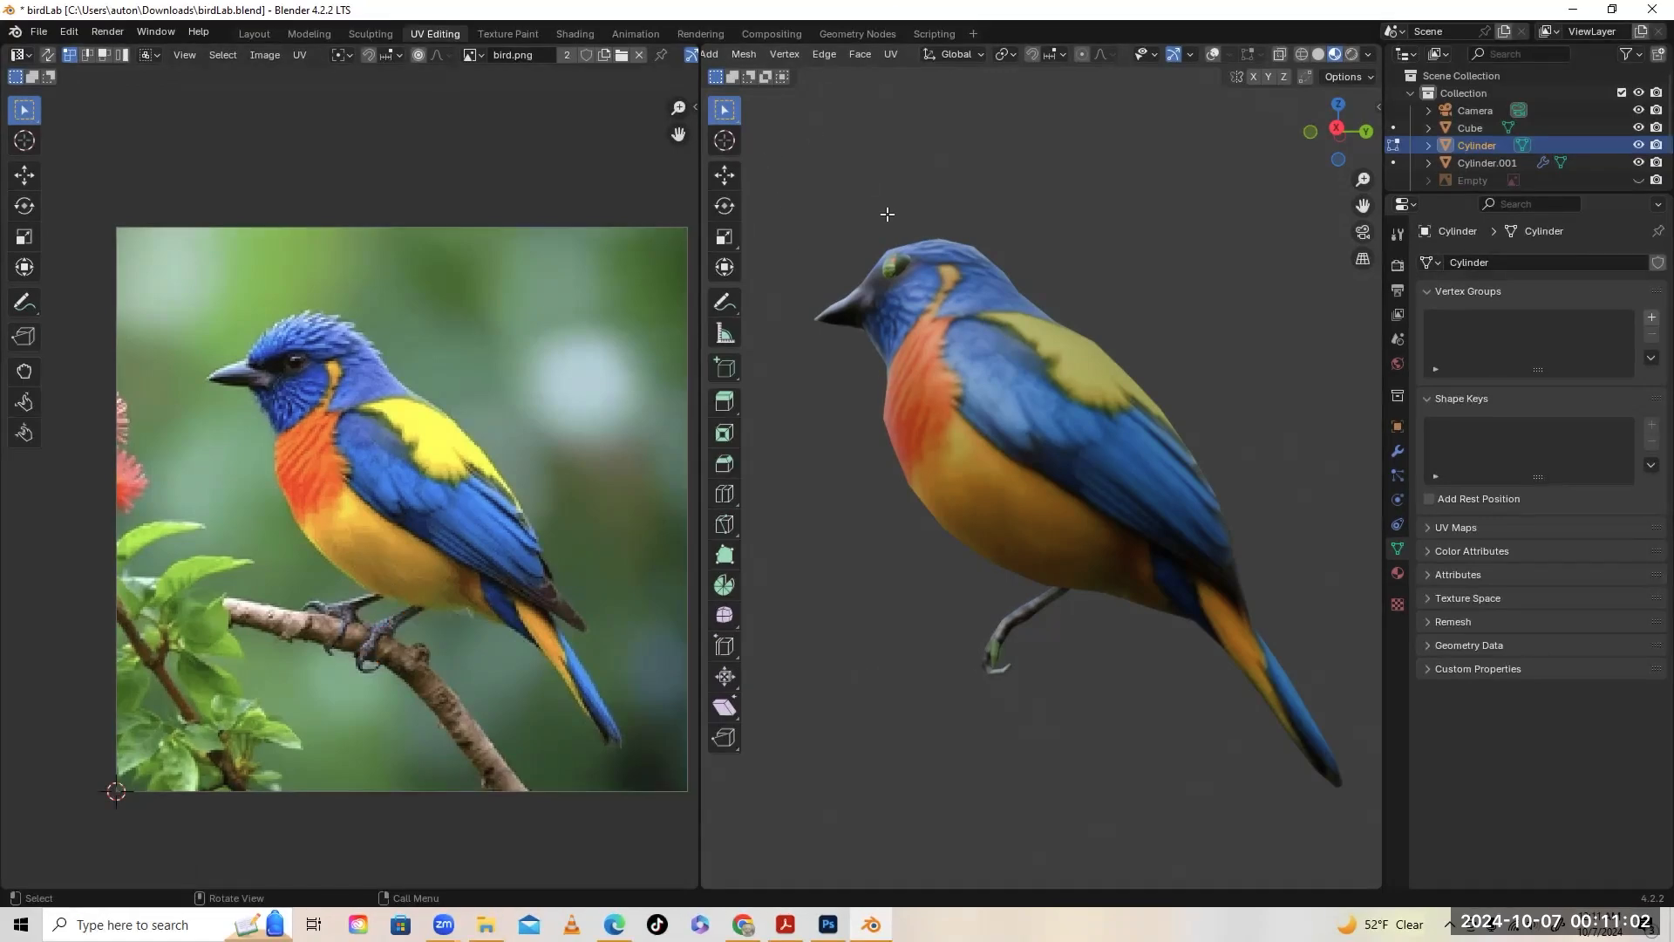
{"action": "key", "text": "Tab"}
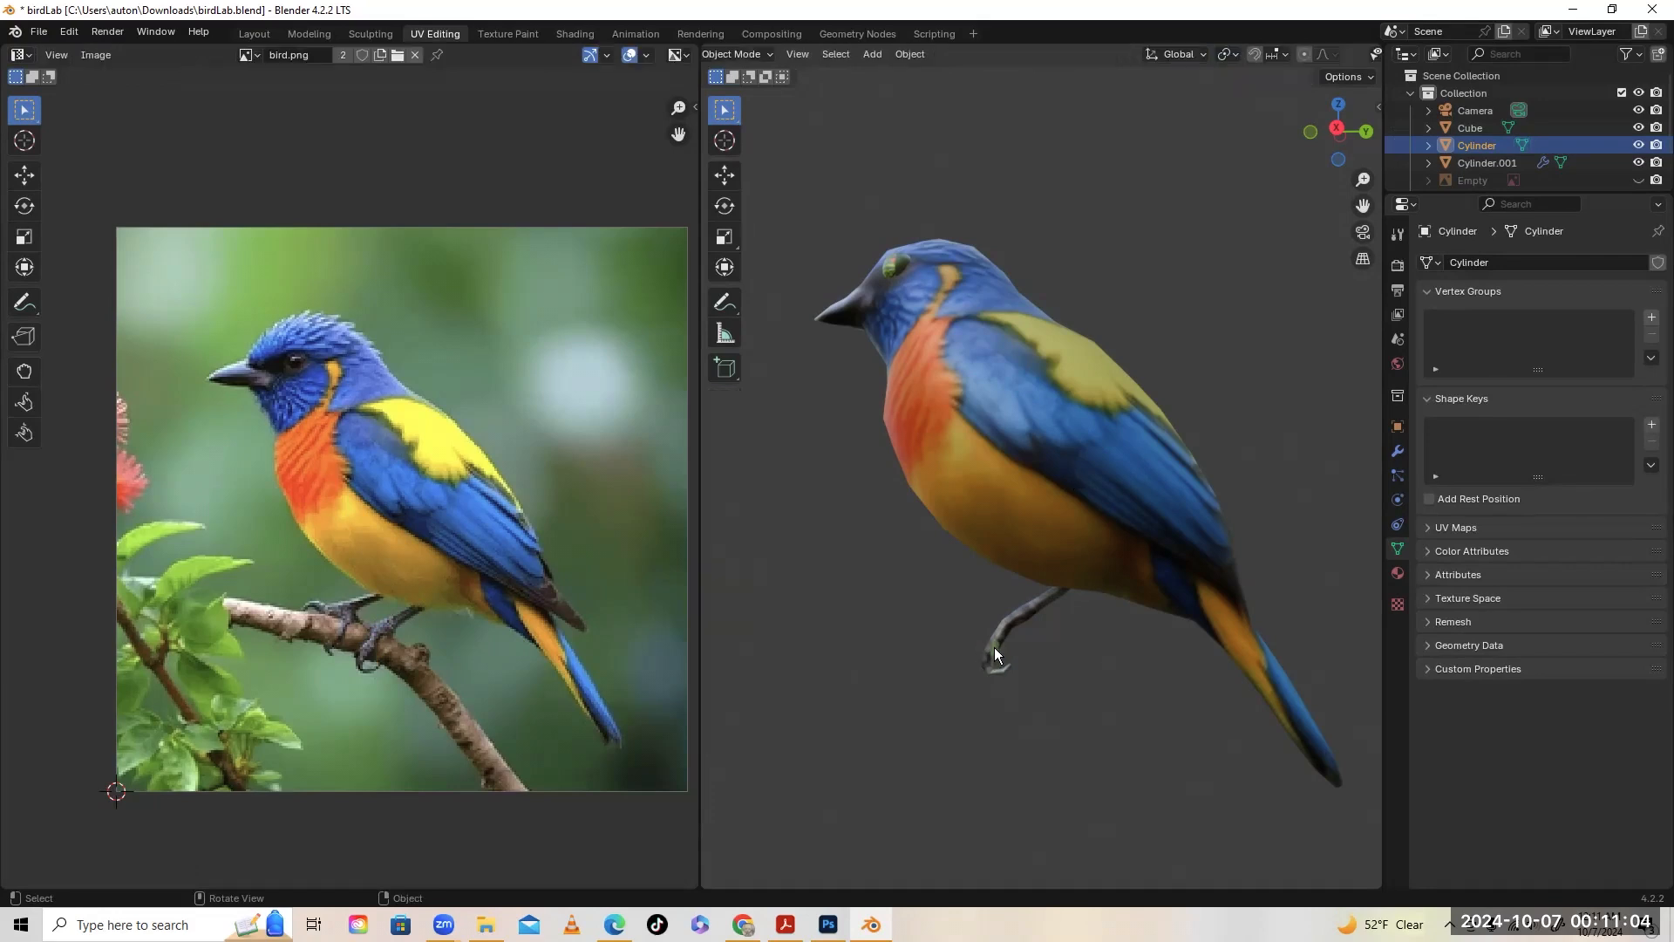
{"action": "left_click", "coordinate": [994, 647]}
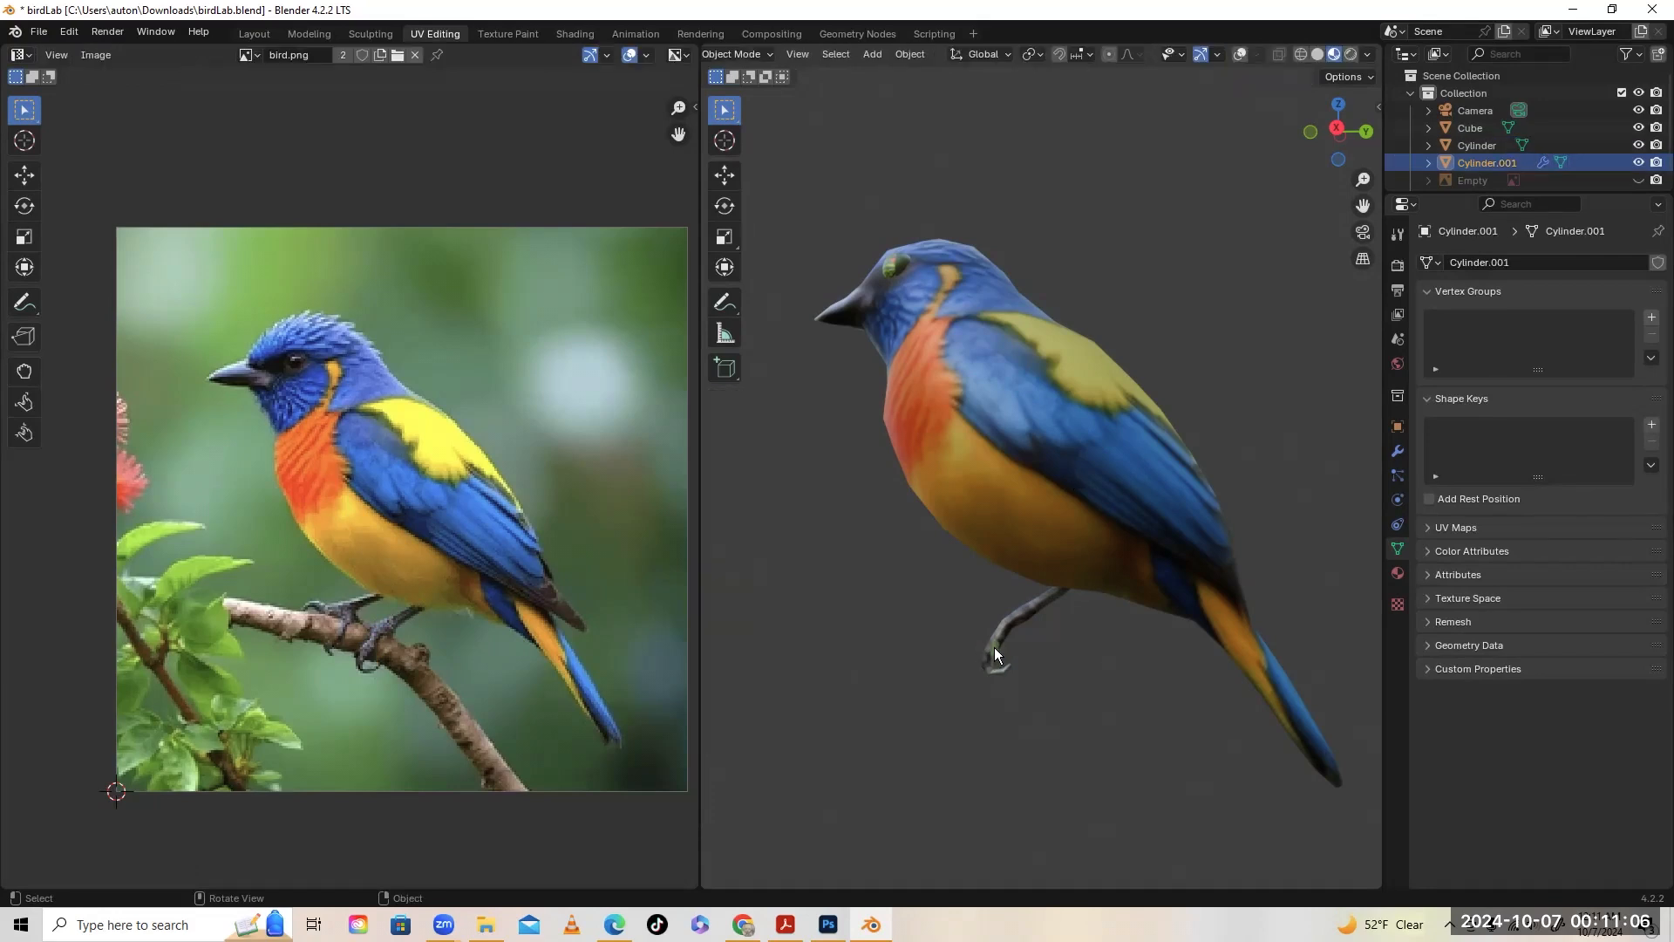
{"action": "key", "text": "a"}
{"action": "right_click", "coordinate": [994, 647]}
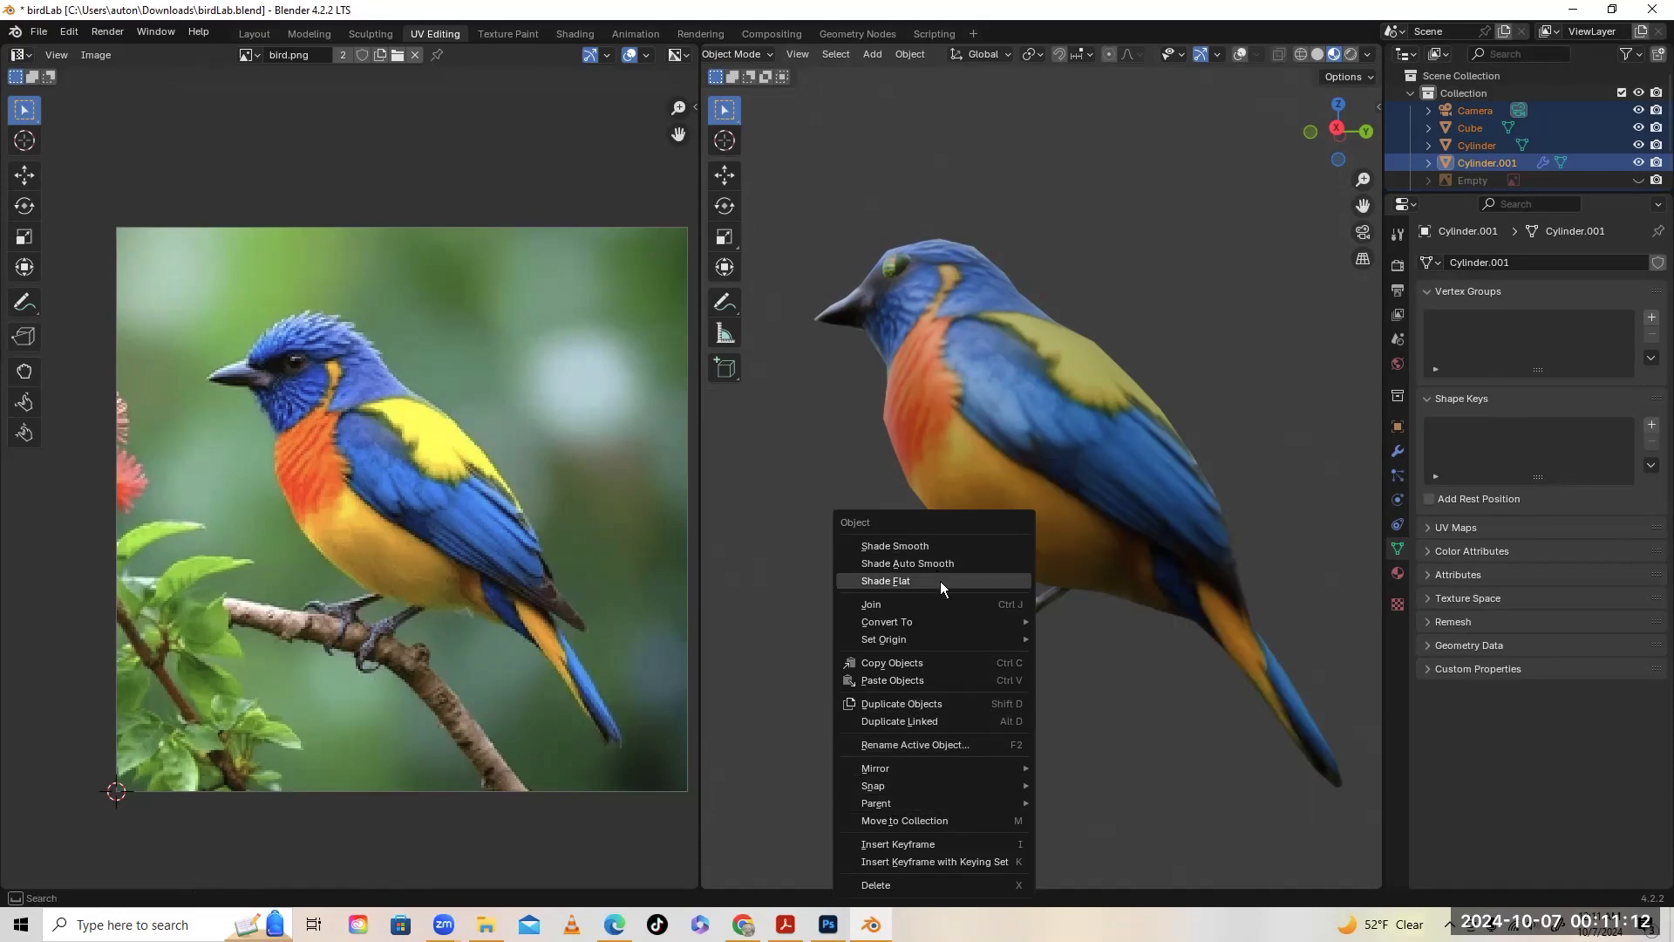
{"action": "left_click", "coordinate": [1212, 162]}
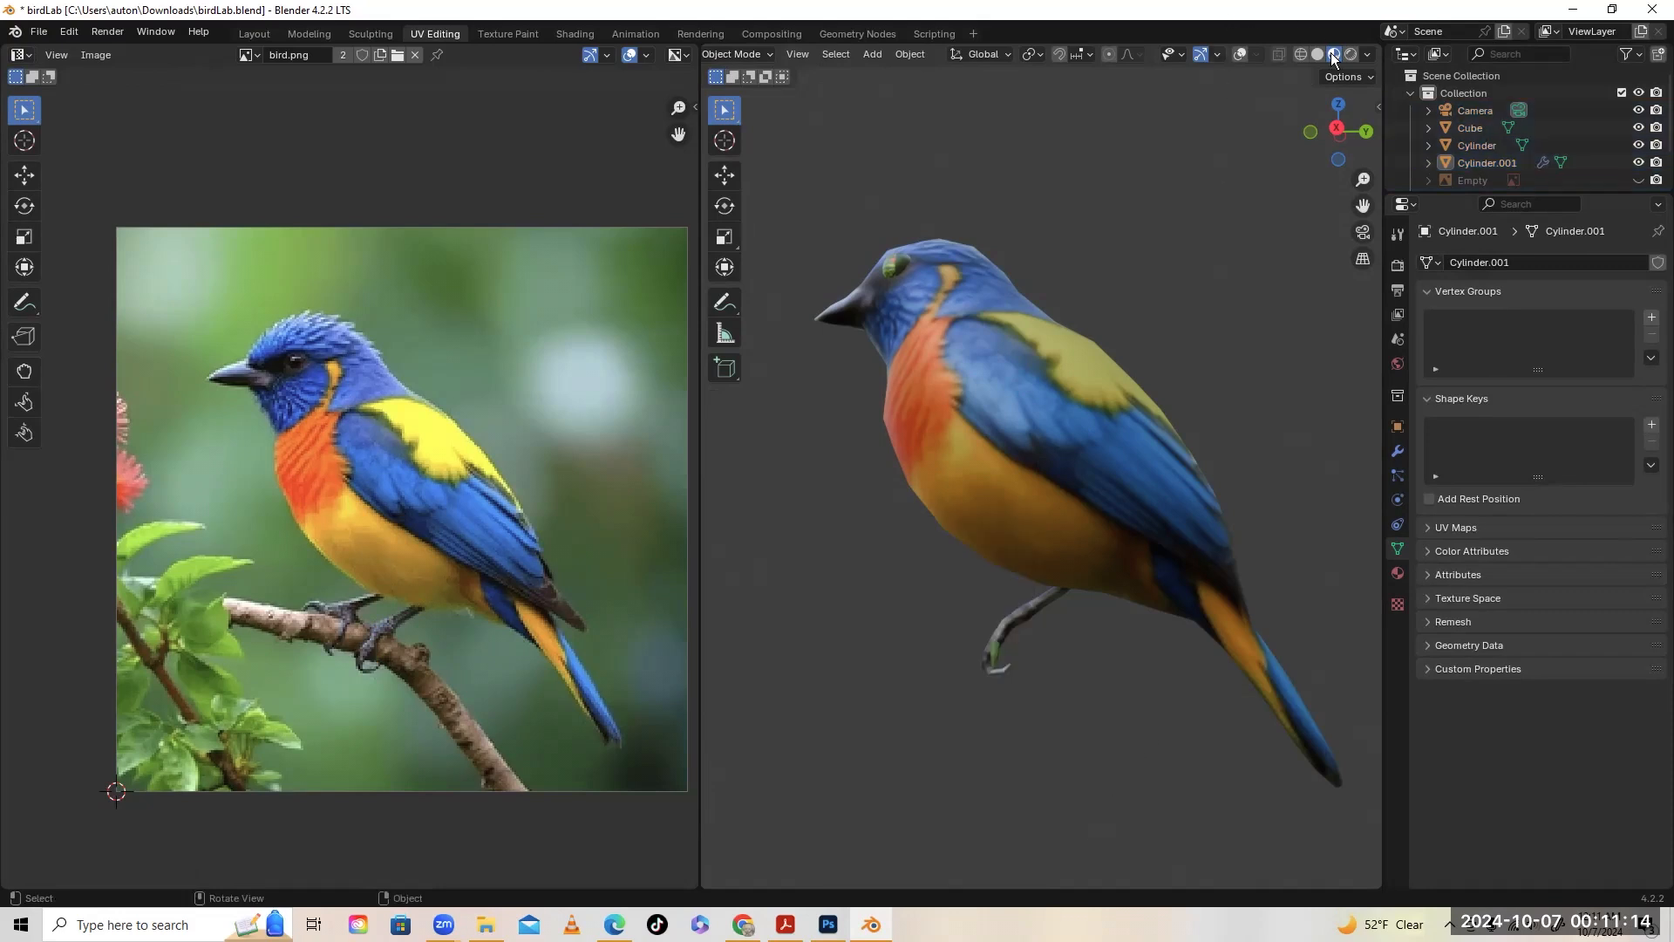
Turn on the viewport overlays, then open the foot Cylinder.001 in Edit Mode and unwrap all its faces with Project from View
{"action": "left_click", "coordinate": [1240, 54]}
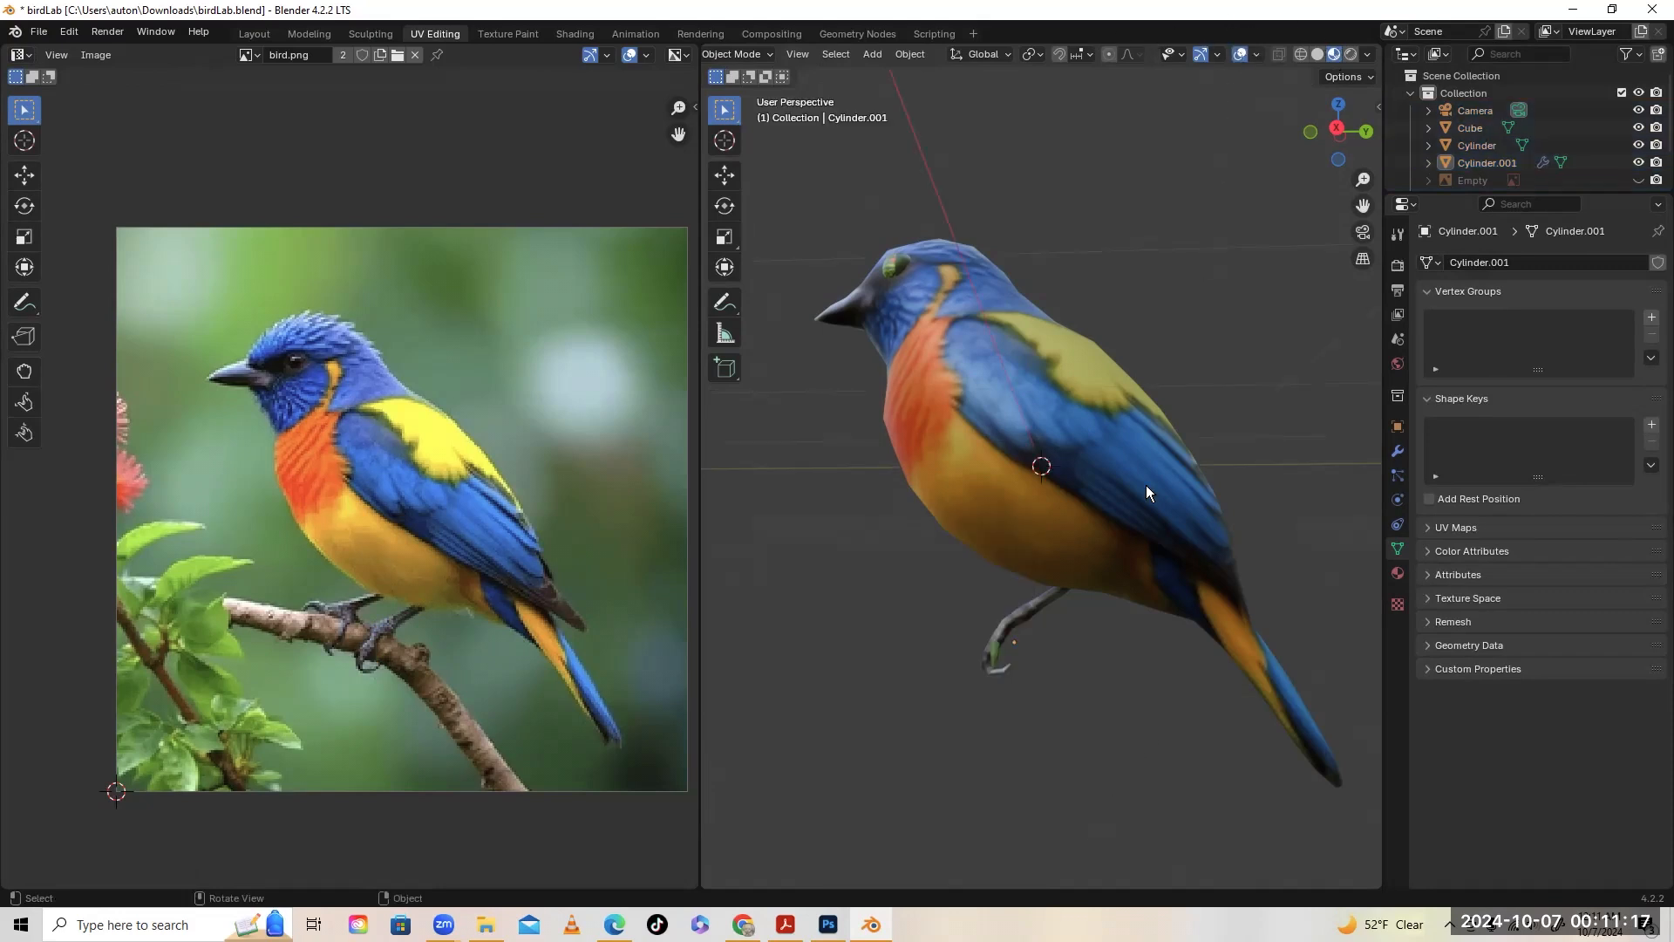
{"action": "left_click", "coordinate": [997, 663]}
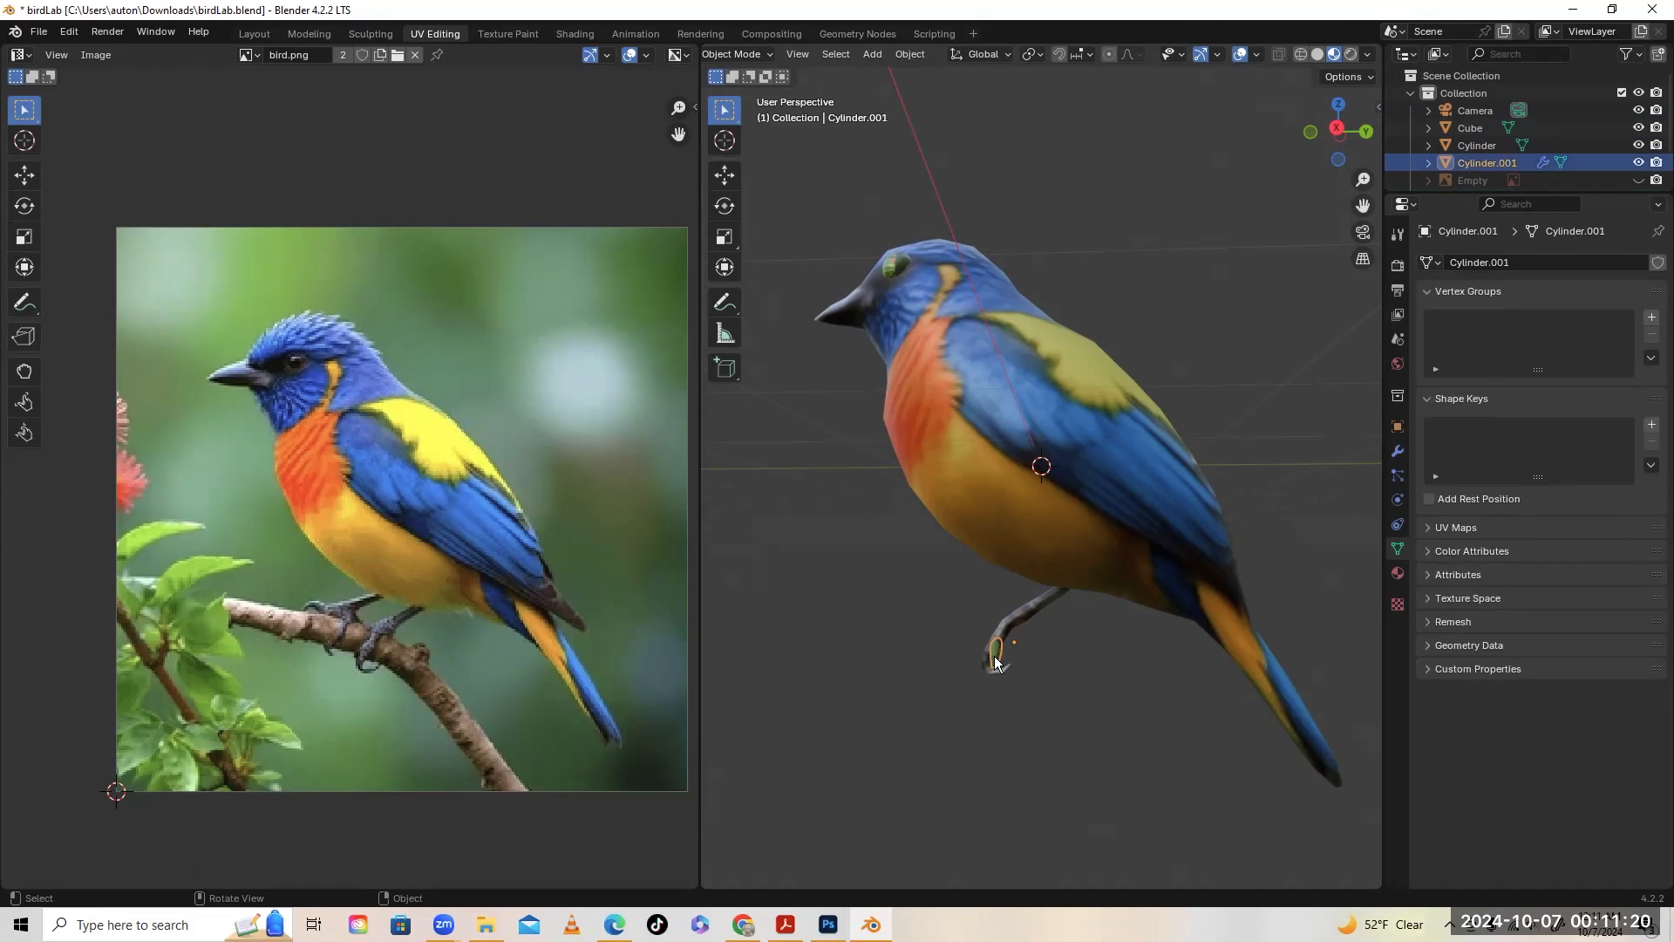
{"action": "key", "text": "Tab"}
{"action": "key", "text": "a"}
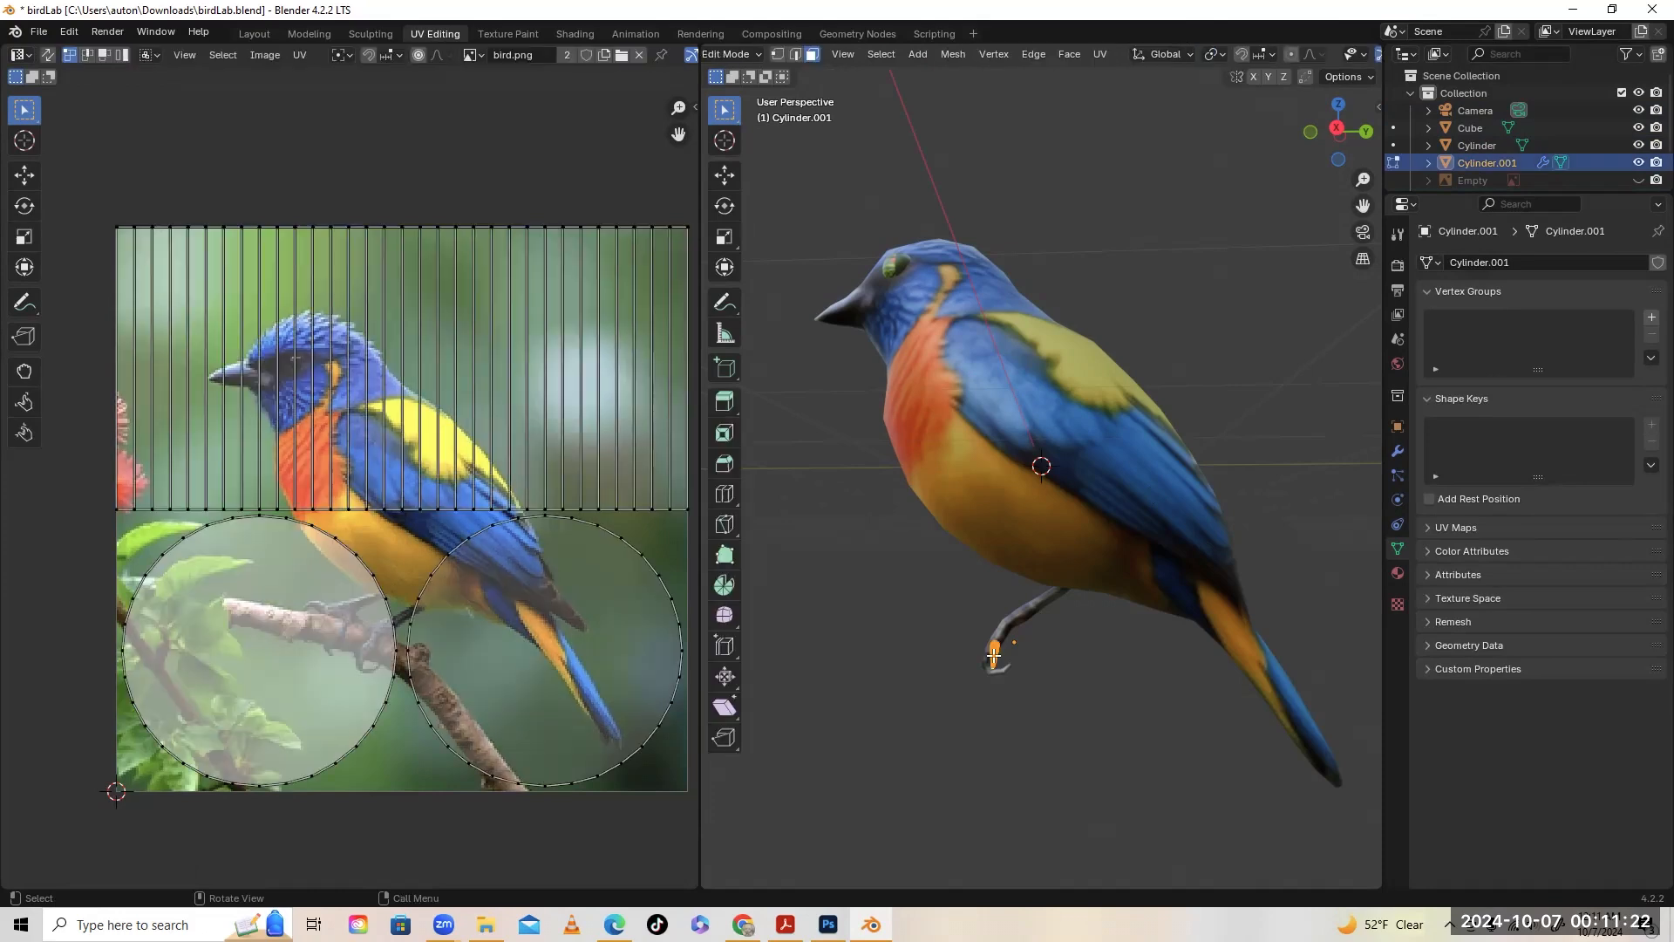
{"action": "right_click", "coordinate": [995, 654]}
{"action": "mouse_move", "coordinate": [994, 658]}
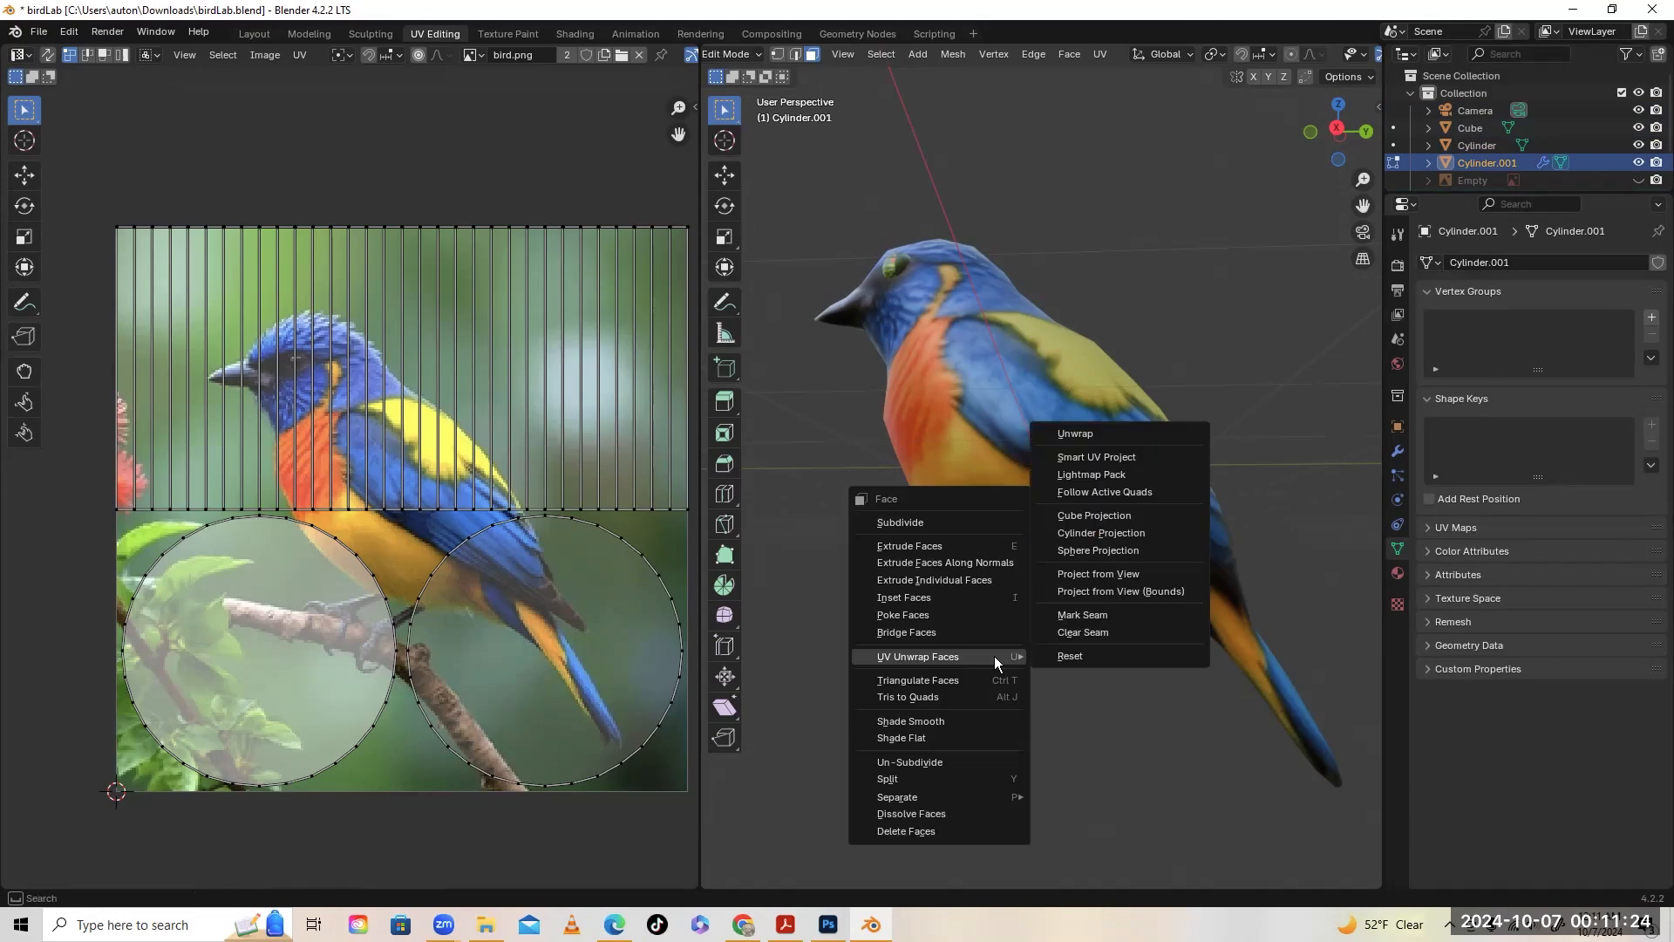
{"action": "left_click", "coordinate": [1105, 572]}
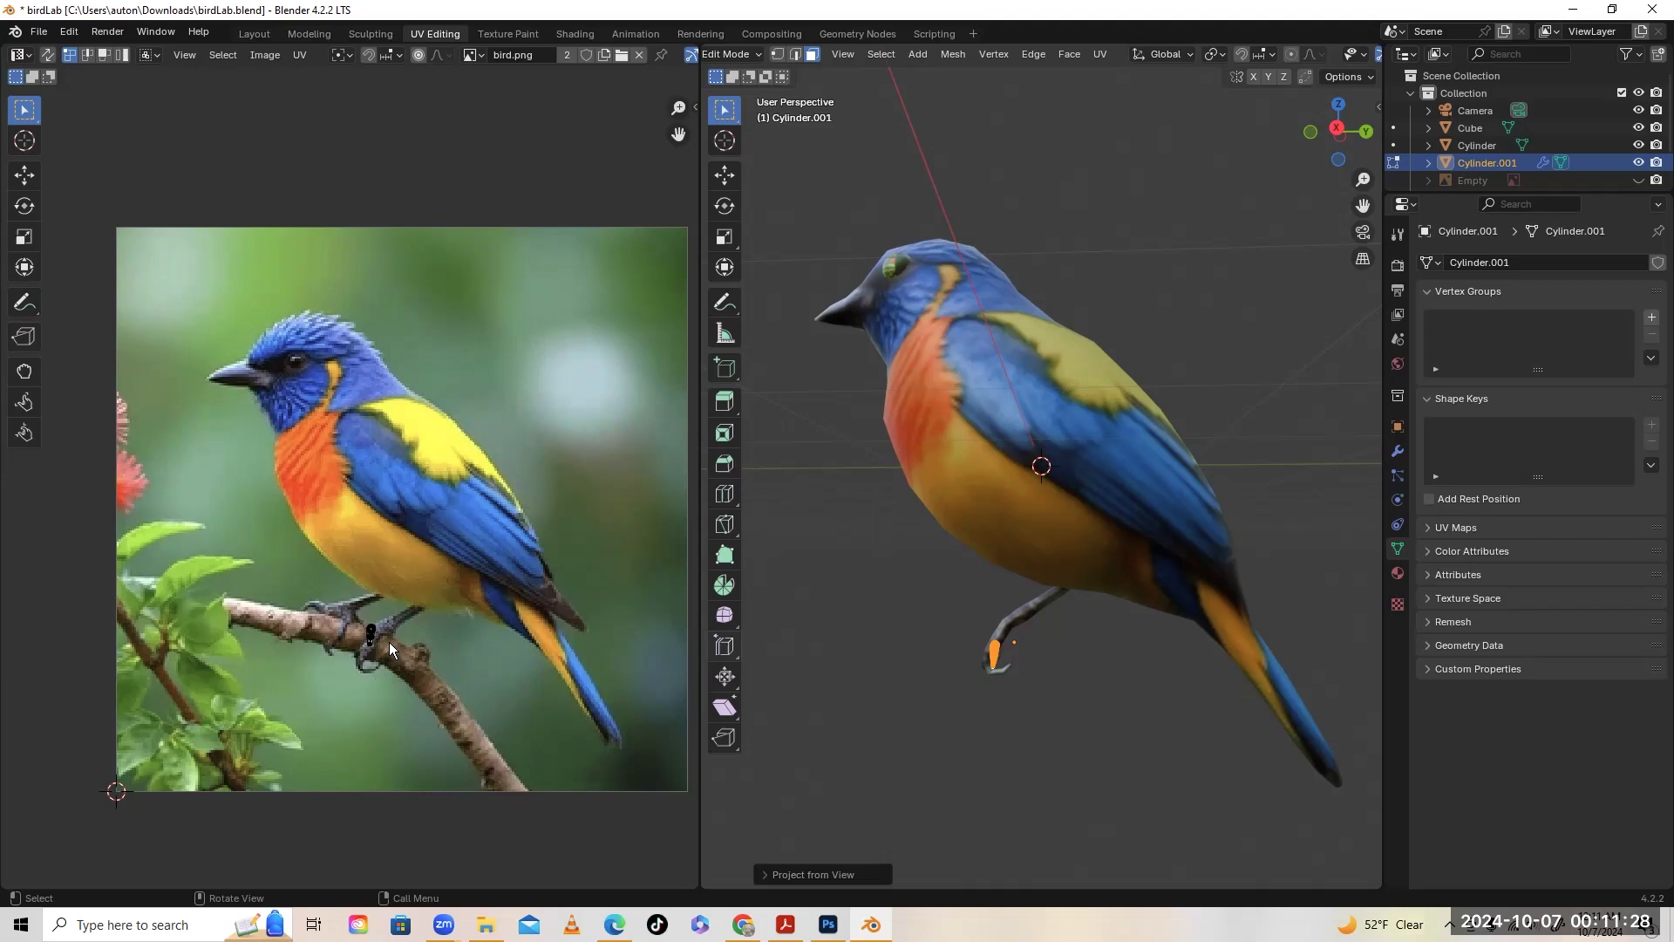
Move the foot's UVs onto the grey leg in the photo and try rotating them about 30°
{"action": "key", "text": "a"}
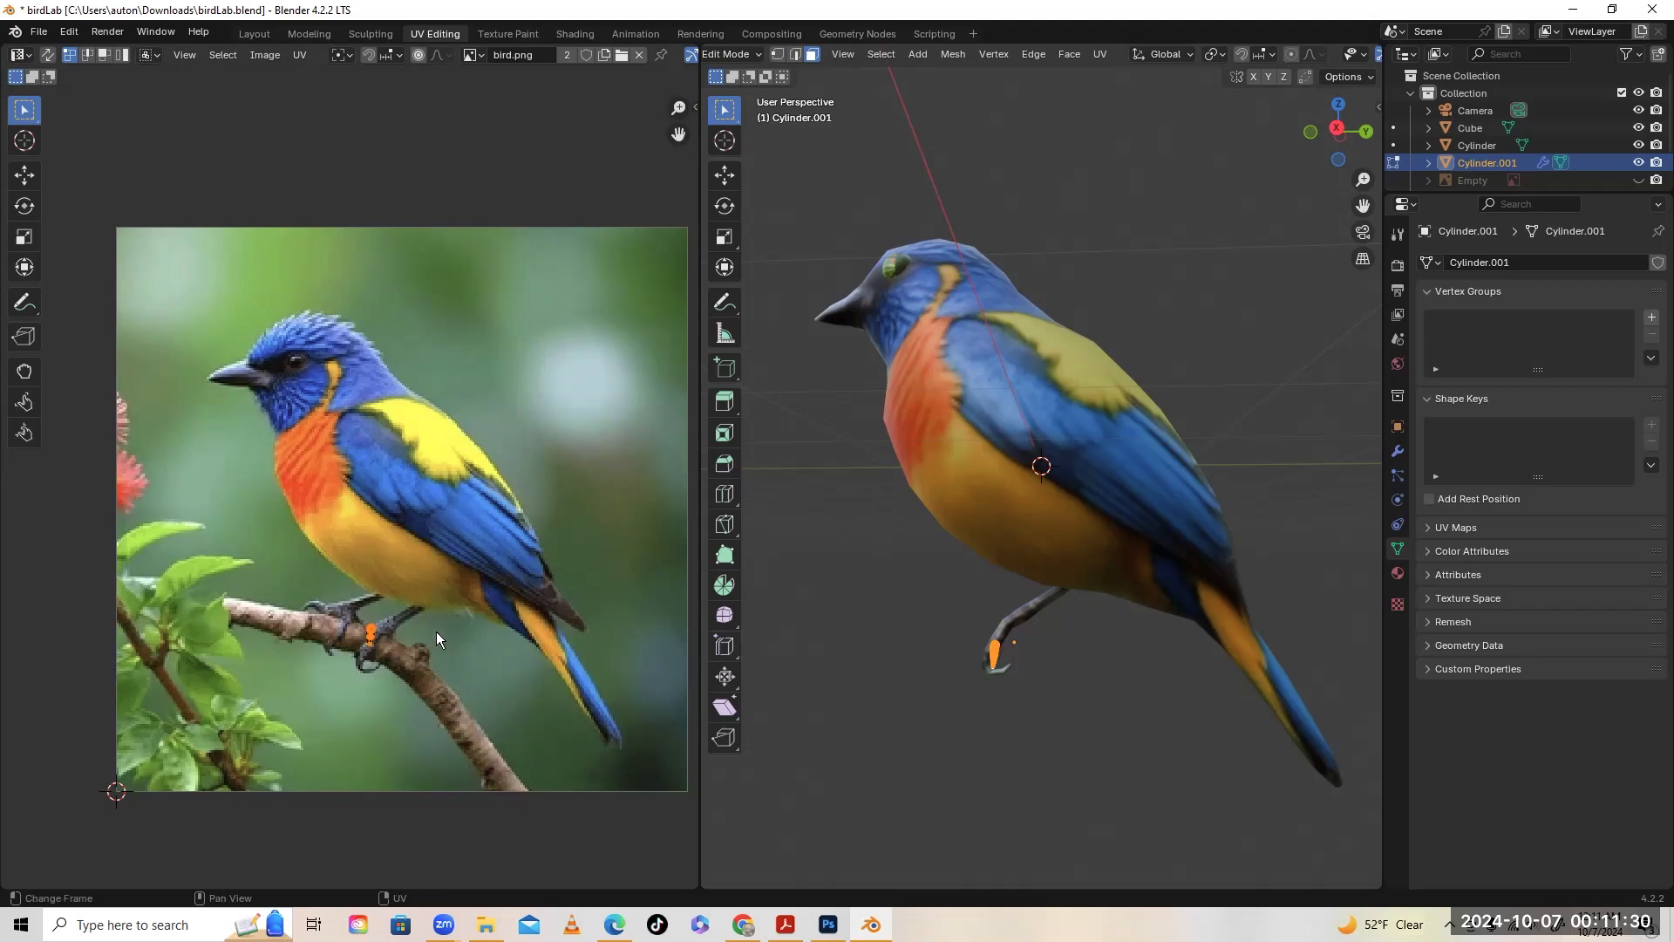
{"action": "key", "text": "g"}
{"action": "left_click", "coordinate": [497, 647]}
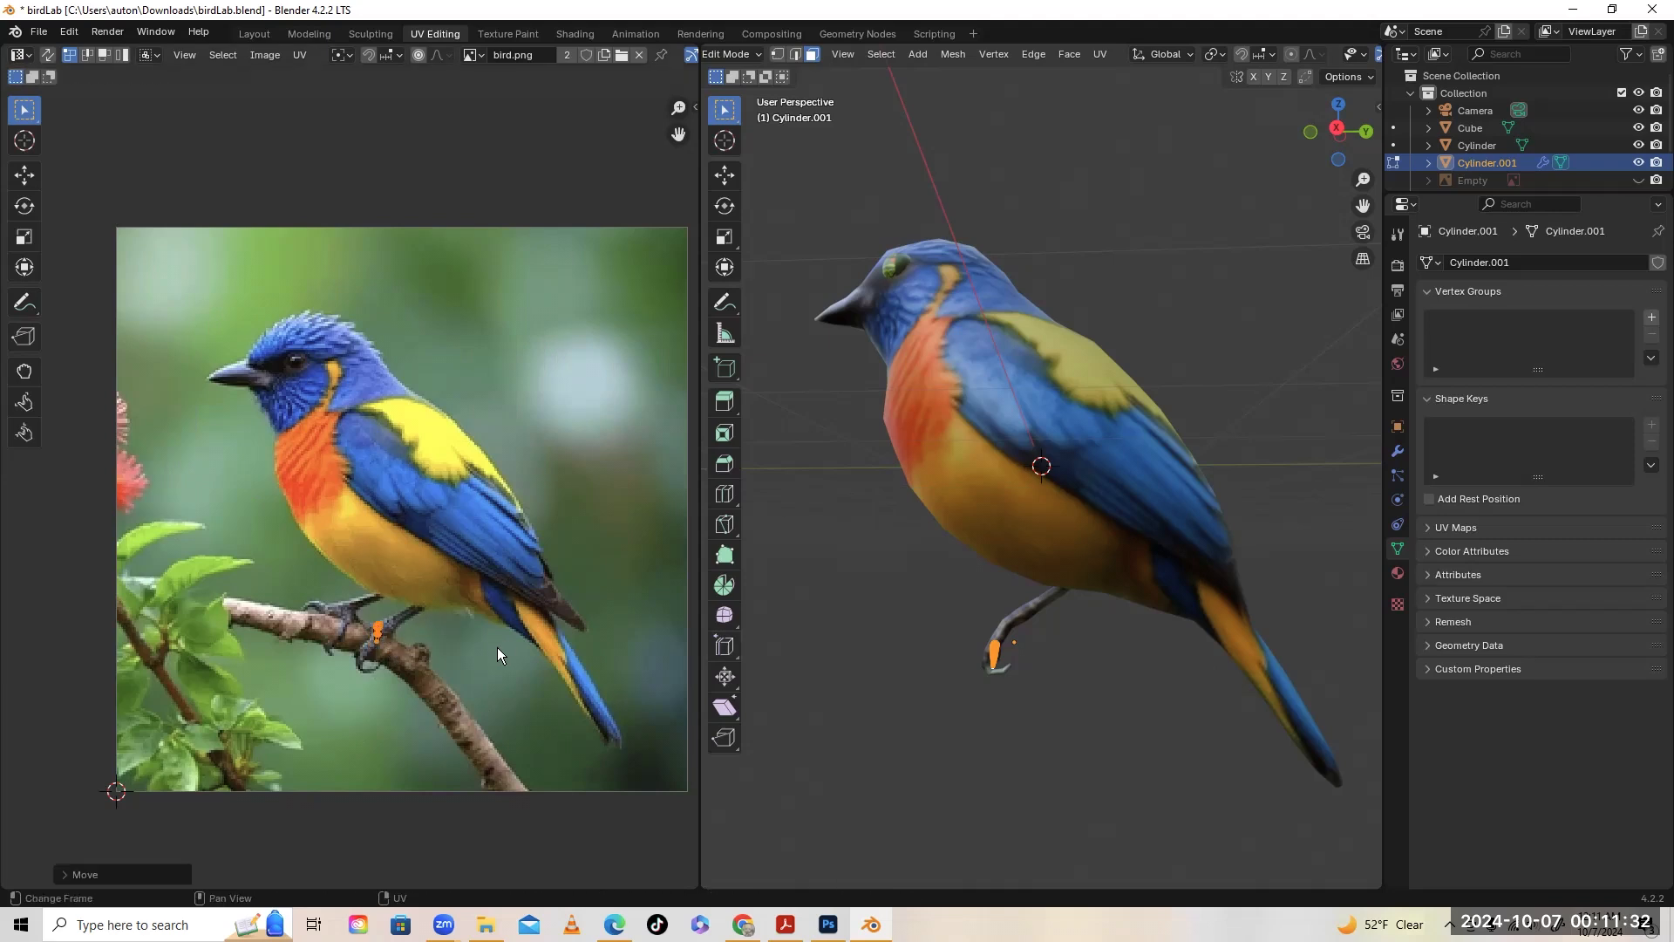
{"action": "key", "text": "r"}
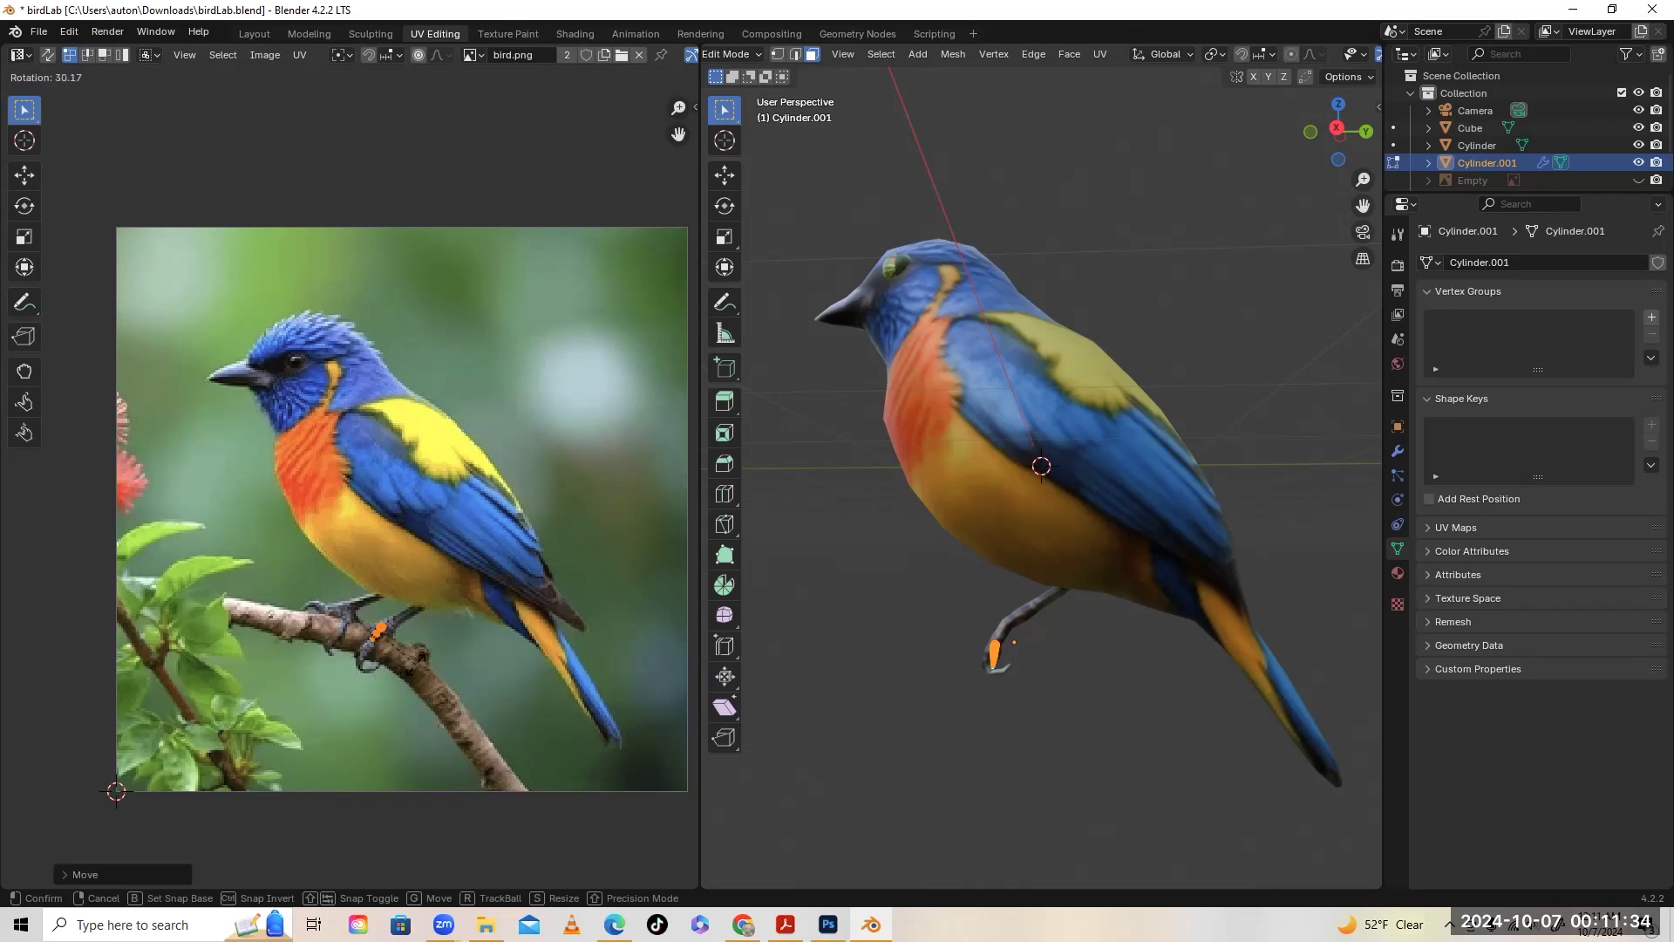
{"action": "key", "text": "Escape"}
{"action": "key", "text": "ctrl+z"}
Hide the viewport overlays, inspect the textured foot from several angles and return to the right orthographic view
{"action": "scroll", "coordinate": [1308, 56], "scroll_direction": "down", "scroll_amount": 5}
{"action": "left_click", "coordinate": [1225, 54]}
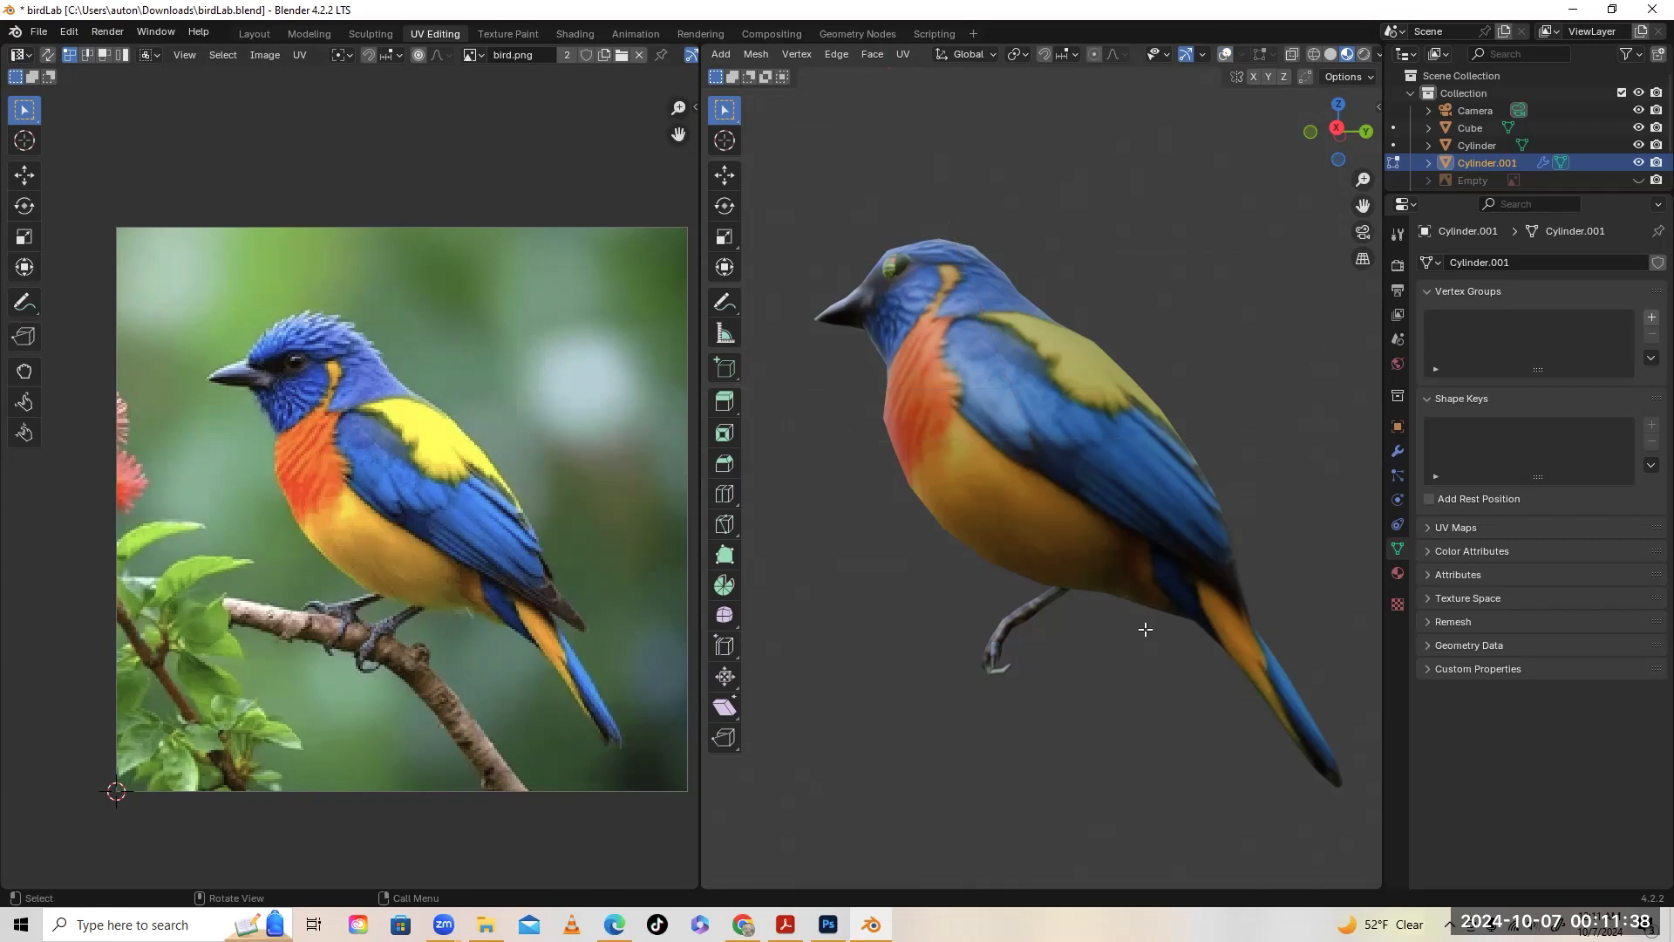
{"action": "middle_click_drag", "start_coordinate": [1117, 628], "coordinate": [1061, 691]}
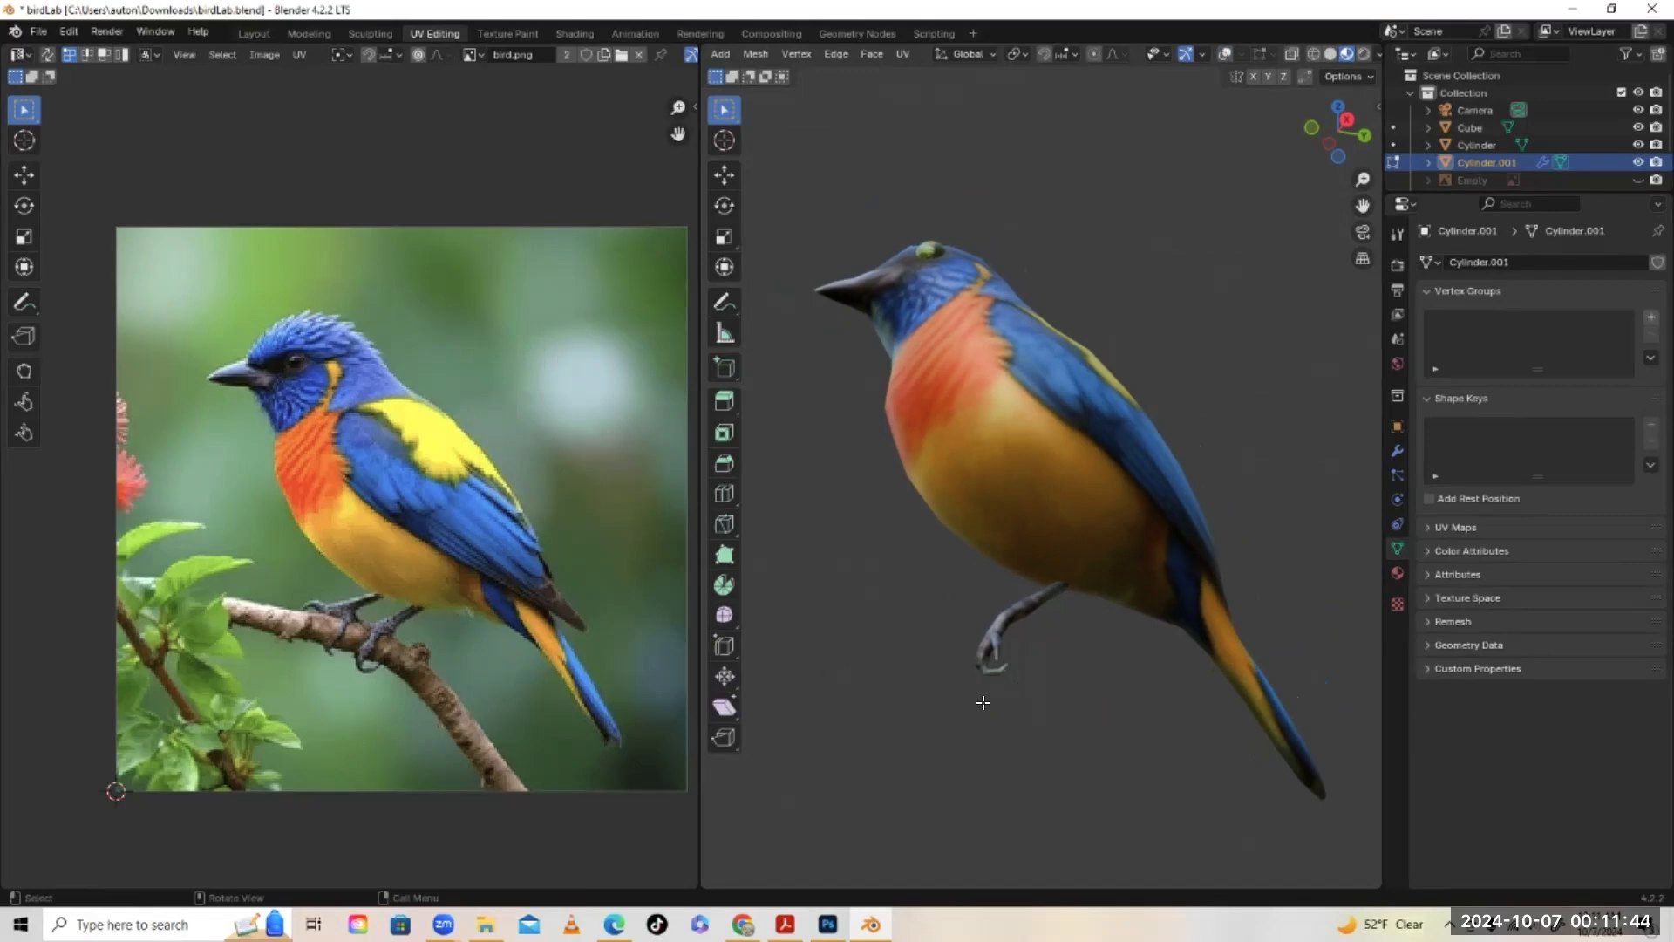
{"action": "middle_click_drag", "start_coordinate": [1114, 707], "coordinate": [1049, 629]}
{"action": "key", "text": "KP_3"}
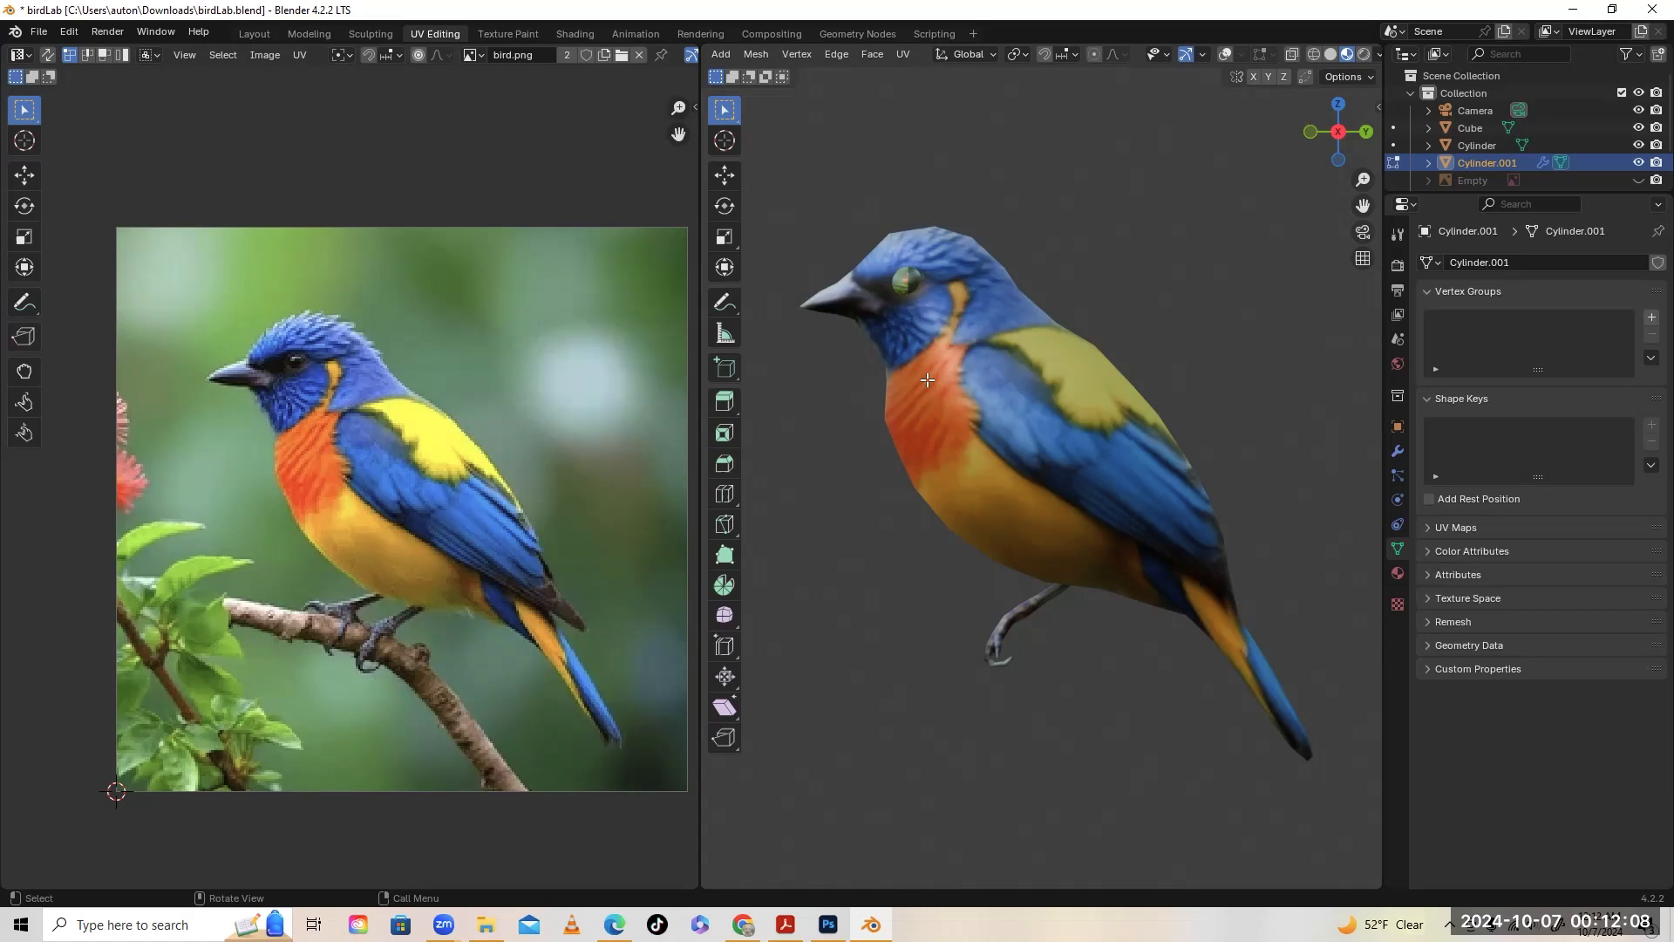
Turn the viewport overlays back on and switch from the foot to the eye sphere in Edit Mode
{"action": "left_click", "coordinate": [1229, 55]}
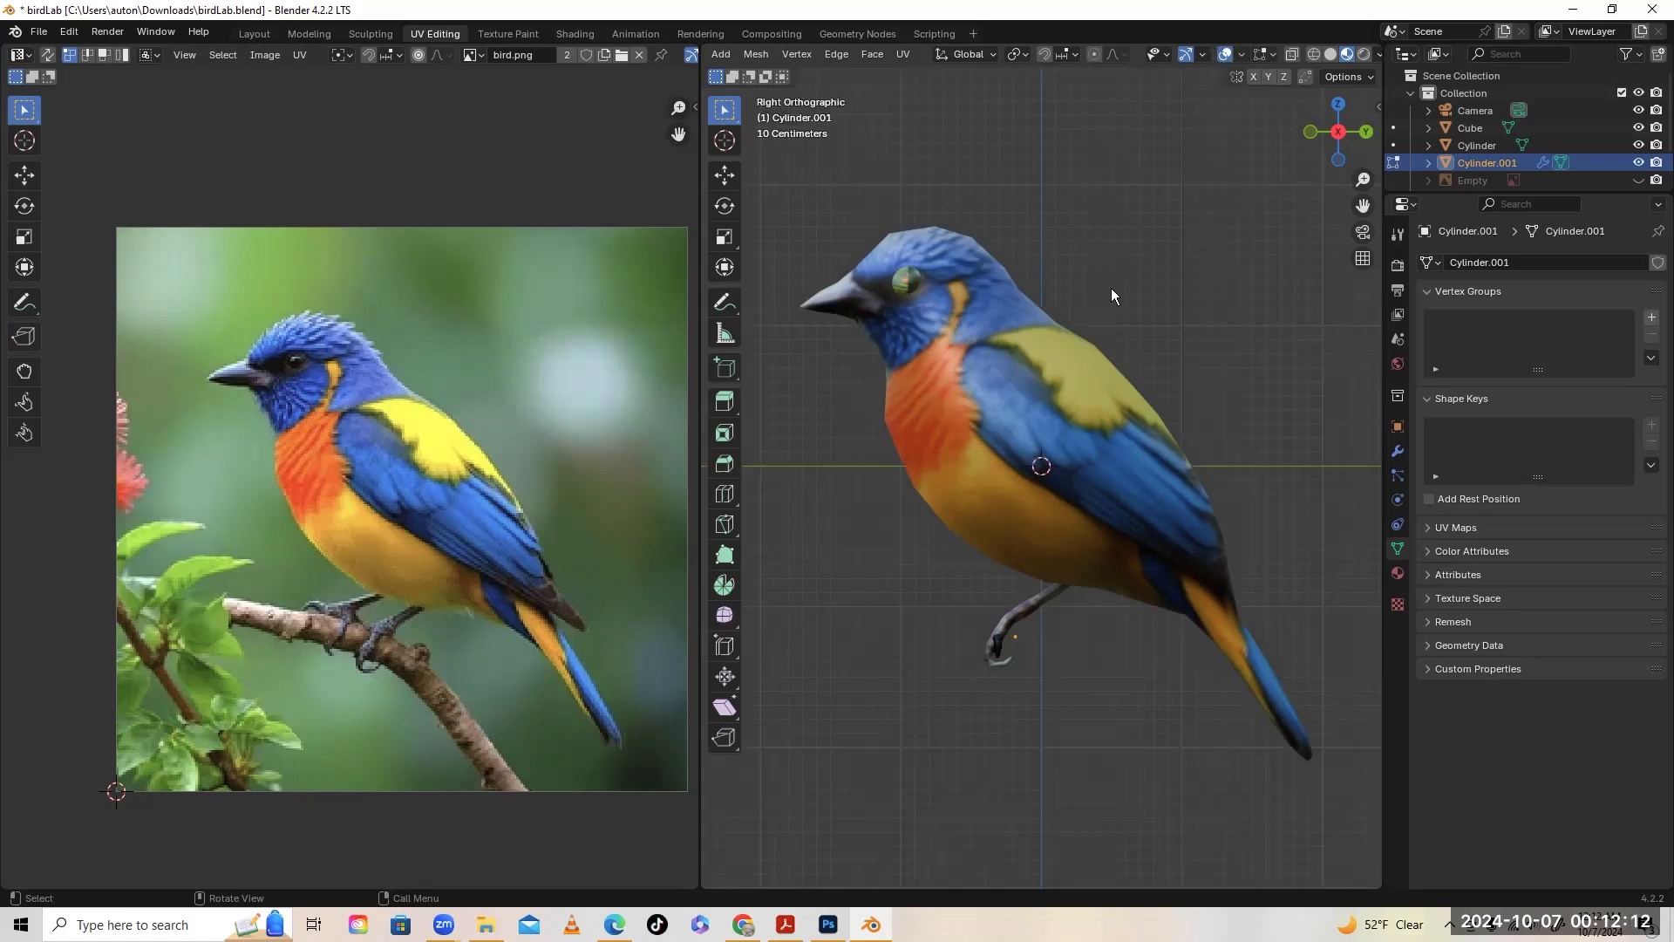
{"action": "key", "text": "Tab"}
{"action": "left_click", "coordinate": [910, 279]}
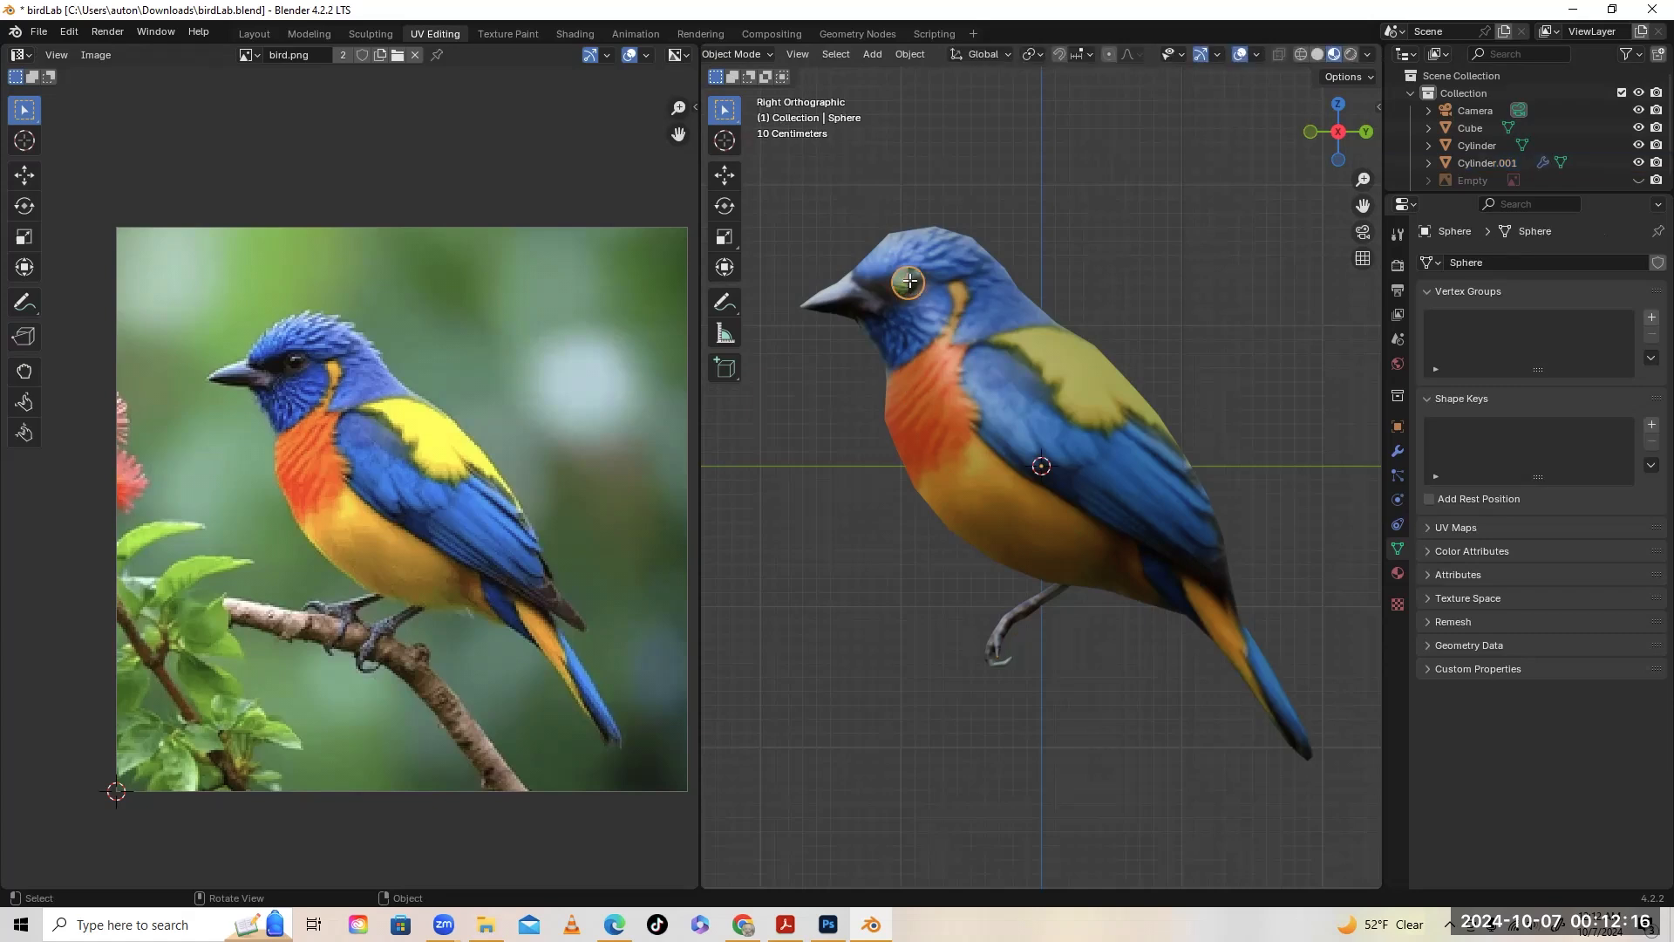
{"action": "key", "text": "Tab"}
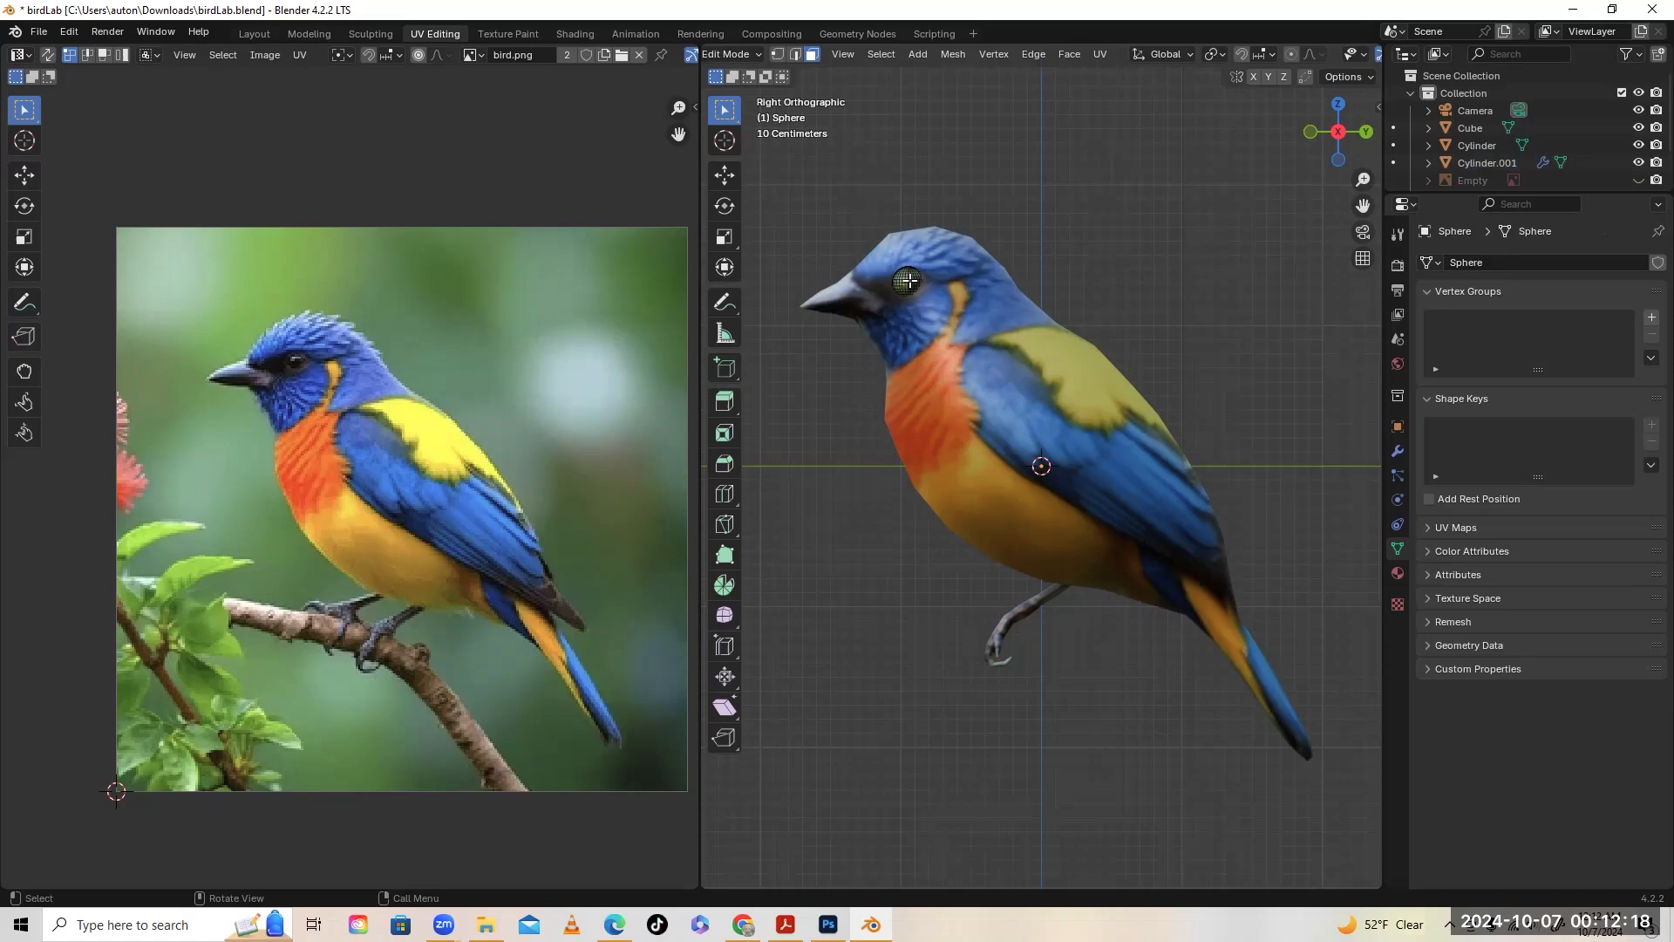
Unwrap all of the eye sphere's faces with Project from View
{"action": "key", "text": "a"}
{"action": "right_click", "coordinate": [911, 279]}
{"action": "mouse_move", "coordinate": [910, 279]}
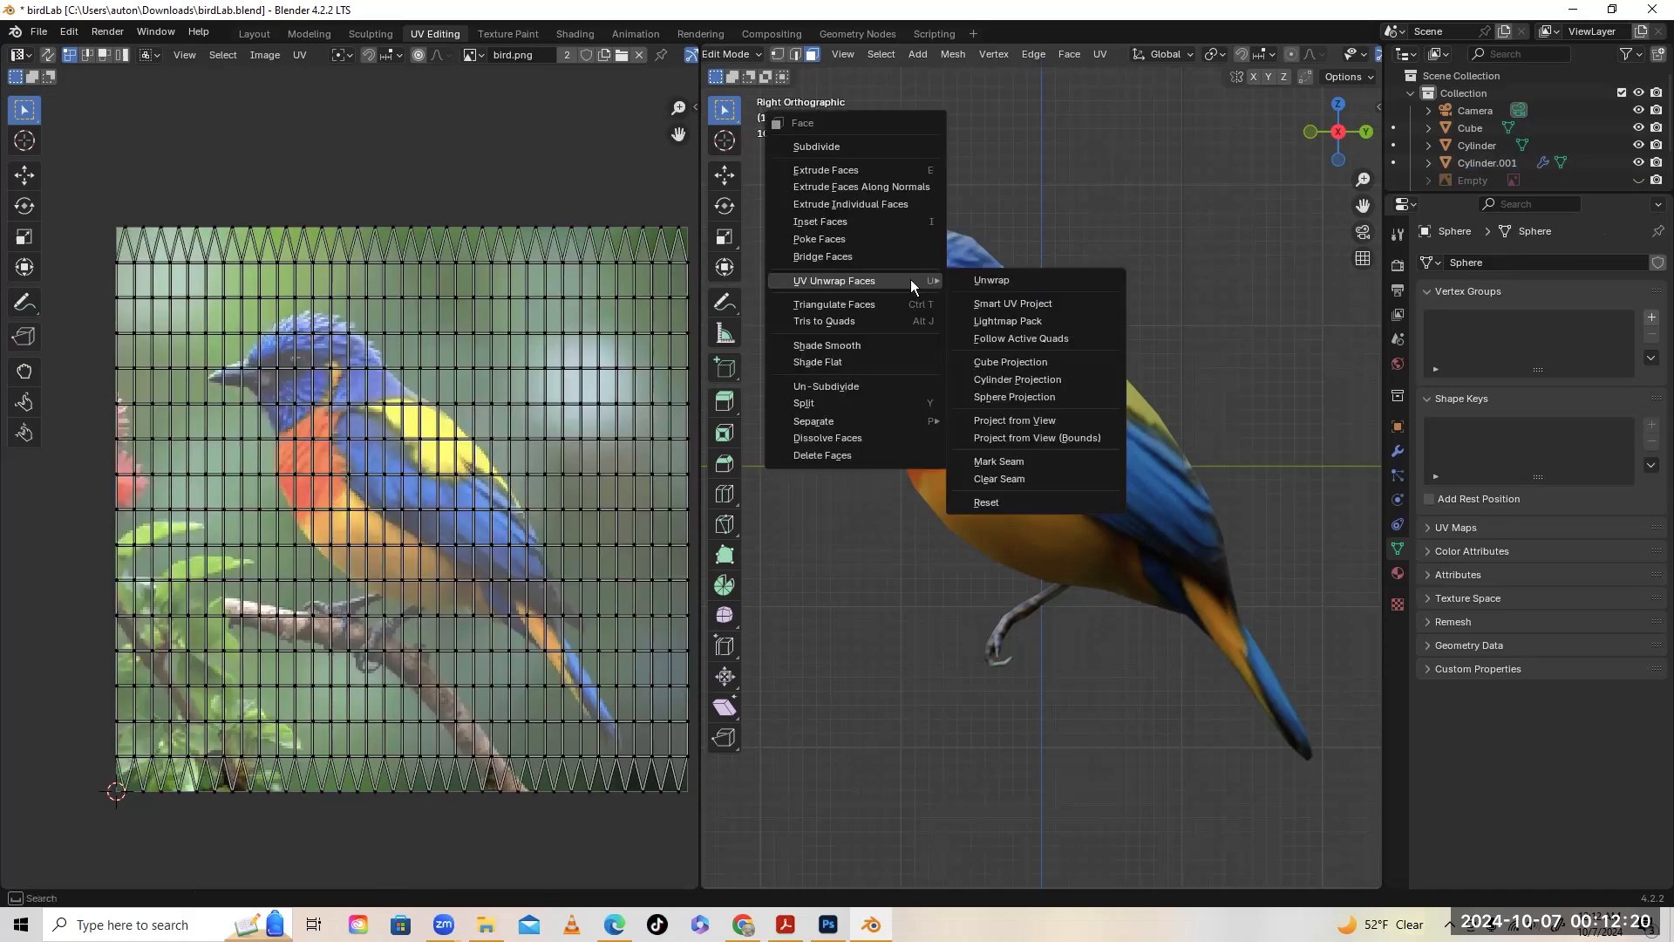
{"action": "left_click", "coordinate": [1023, 422]}
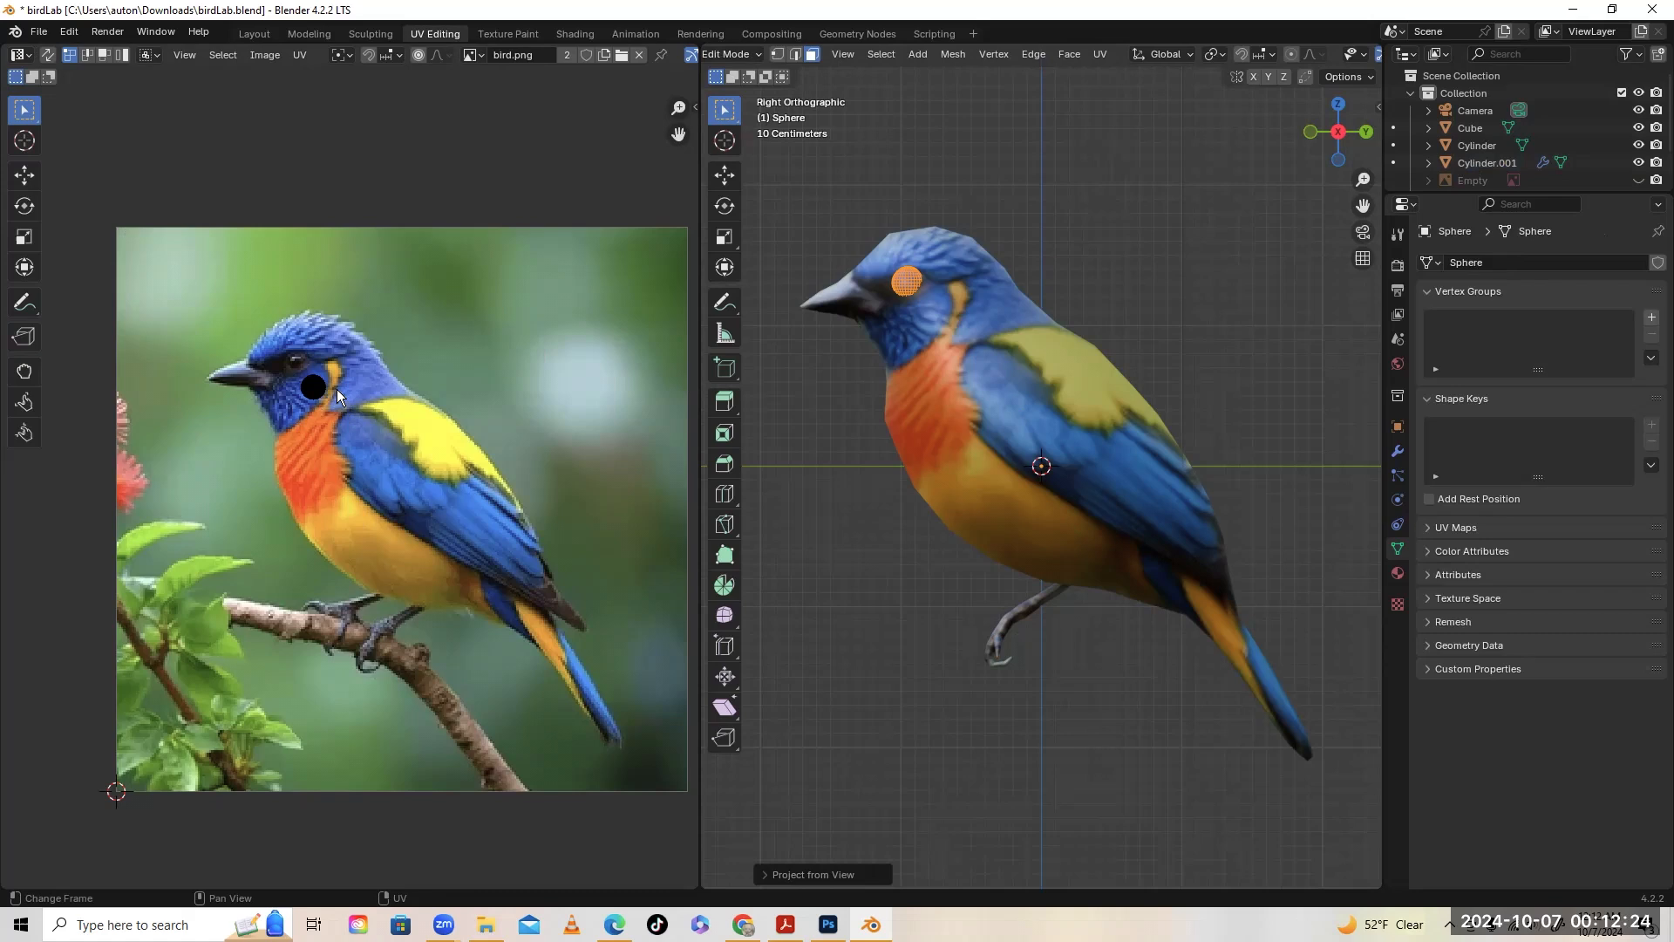
Move all of the eye sphere's UVs onto the dark eye in the photo and inspect the textured eye from the side
{"action": "key", "text": "a"}
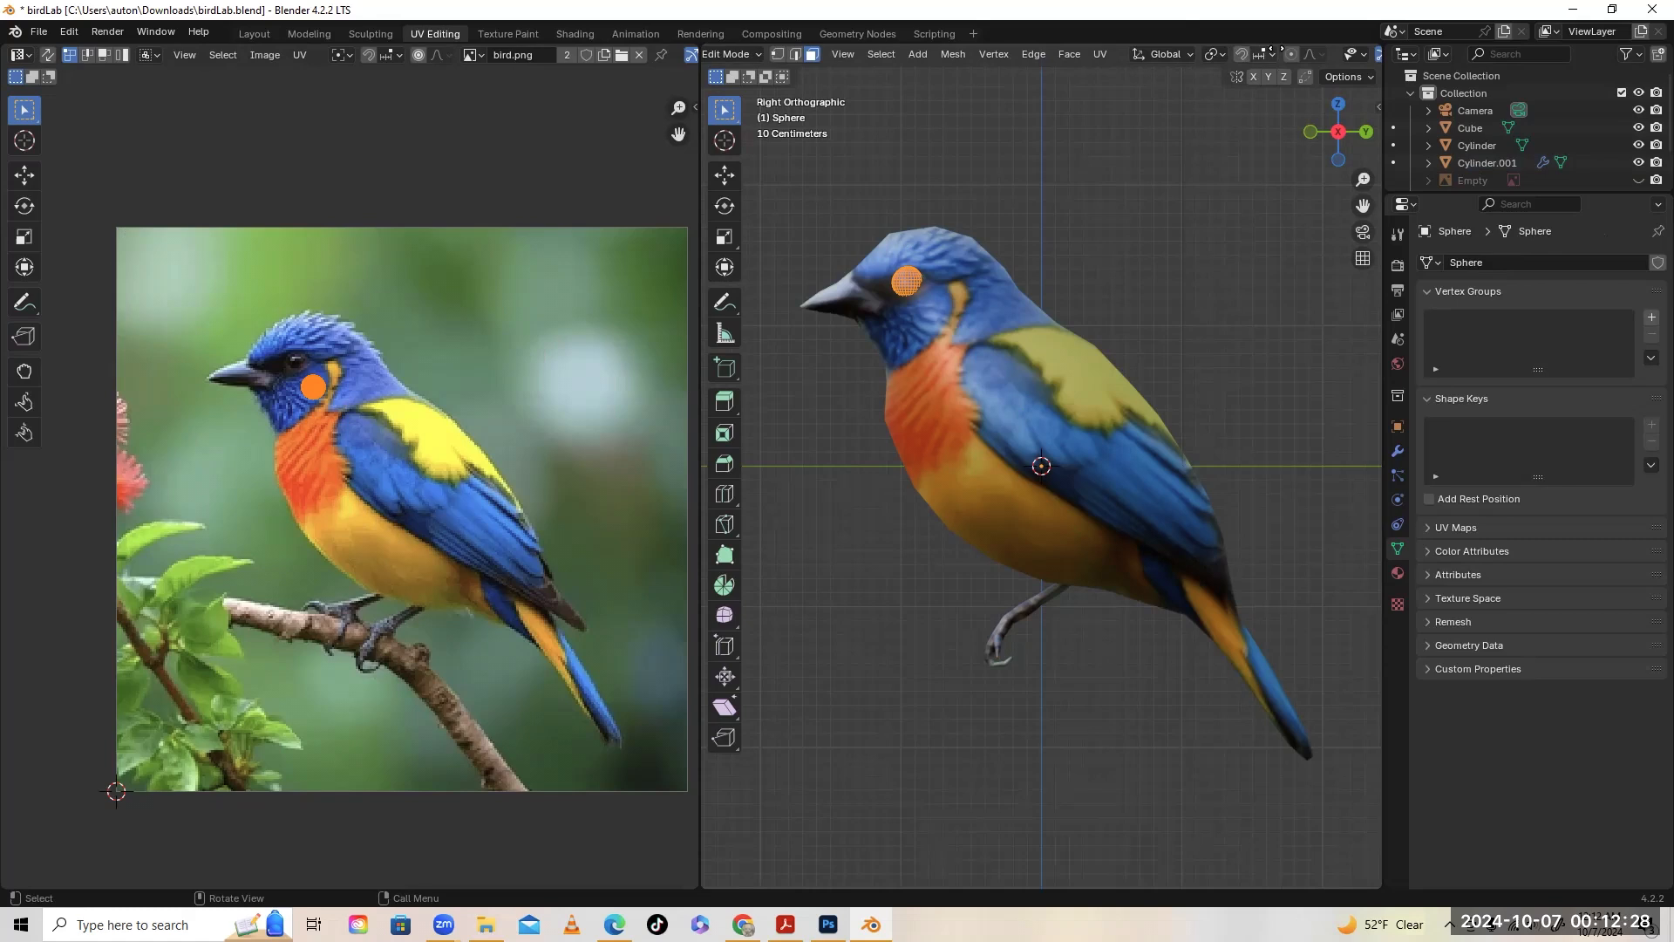
{"action": "scroll", "coordinate": [1215, 54], "scroll_direction": "down", "scroll_amount": 5}
{"action": "left_click", "coordinate": [1212, 54]}
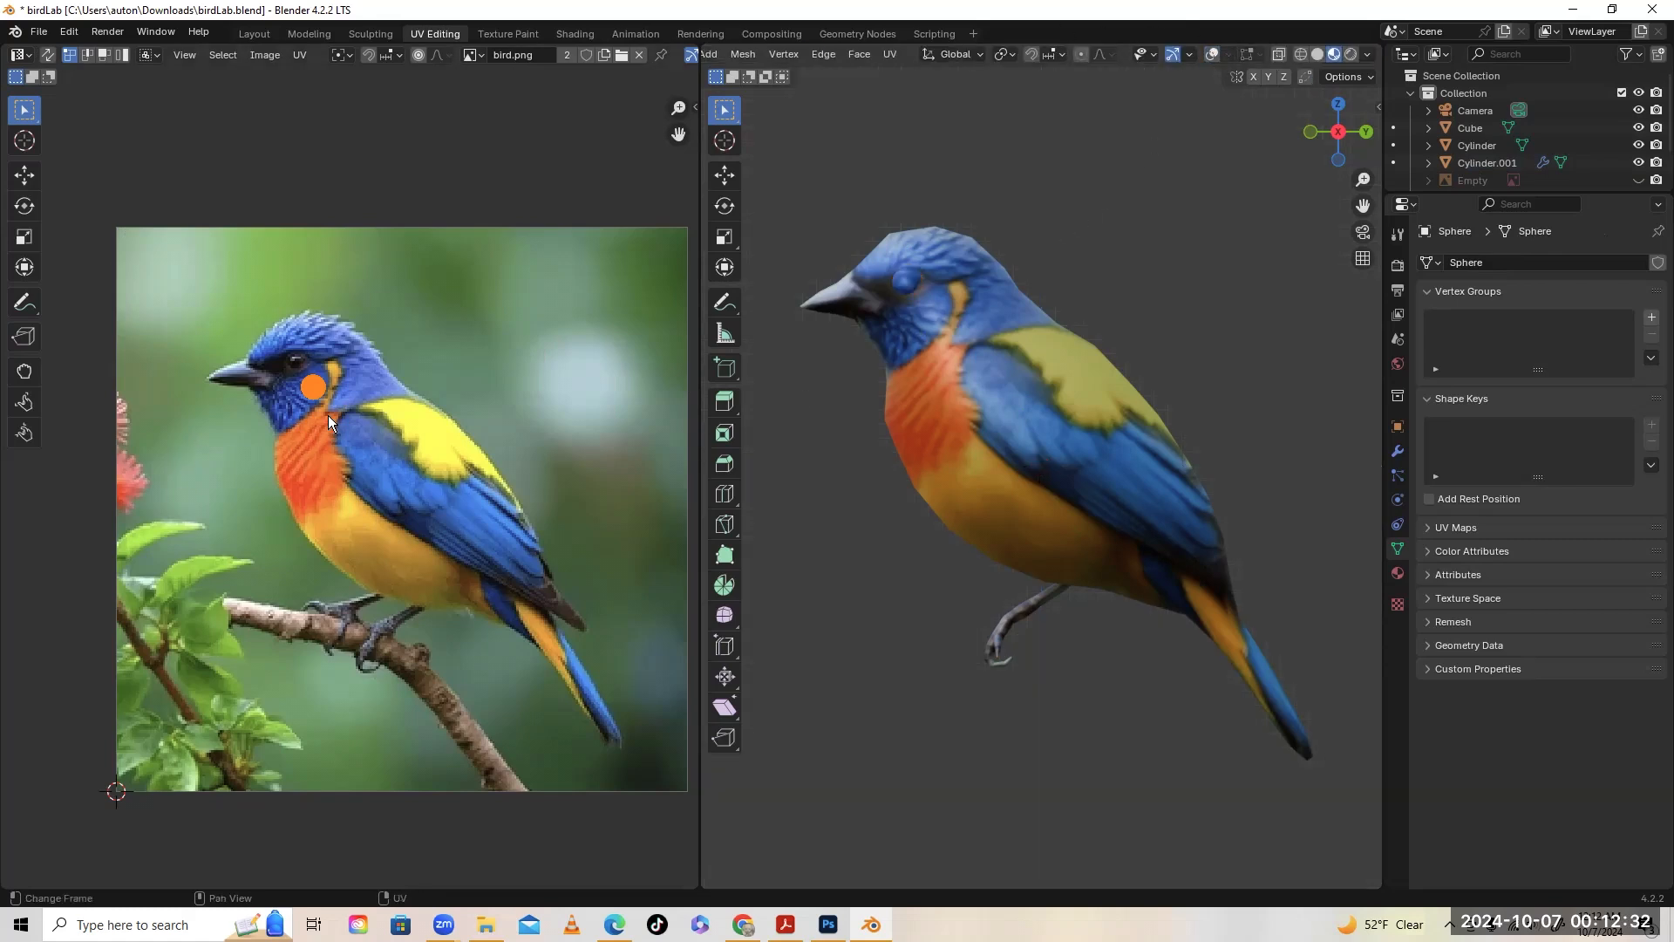
{"action": "key", "text": "g"}
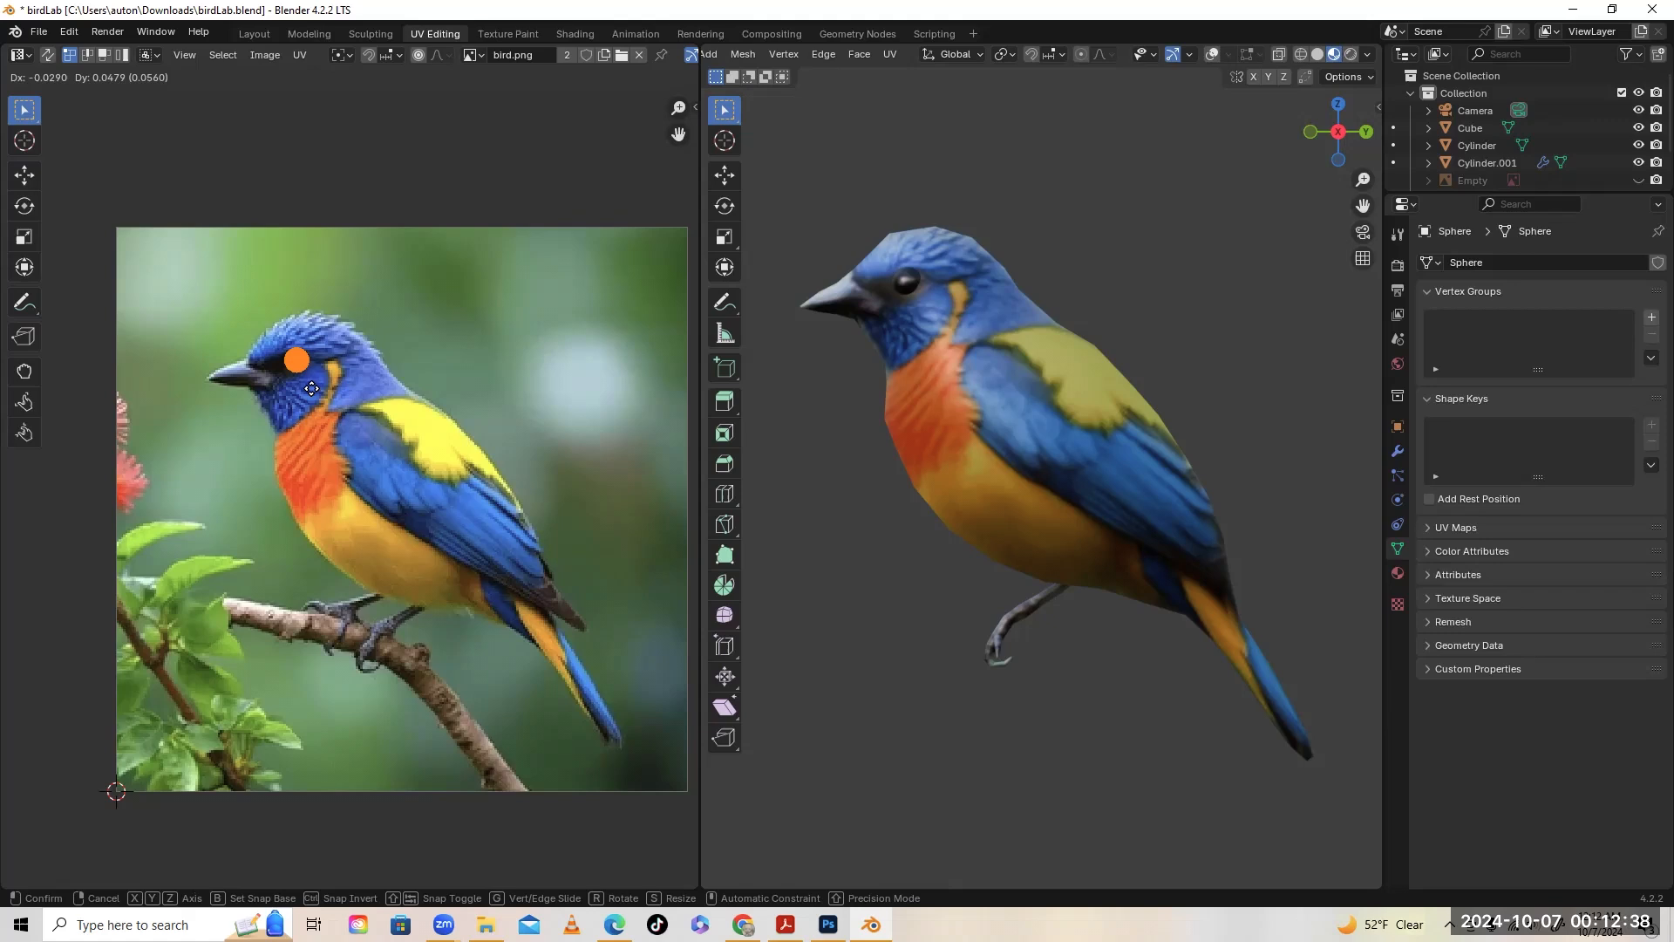
{"action": "left_click", "coordinate": [312, 388]}
{"action": "middle_click_drag", "start_coordinate": [942, 491], "coordinate": [1151, 626]}
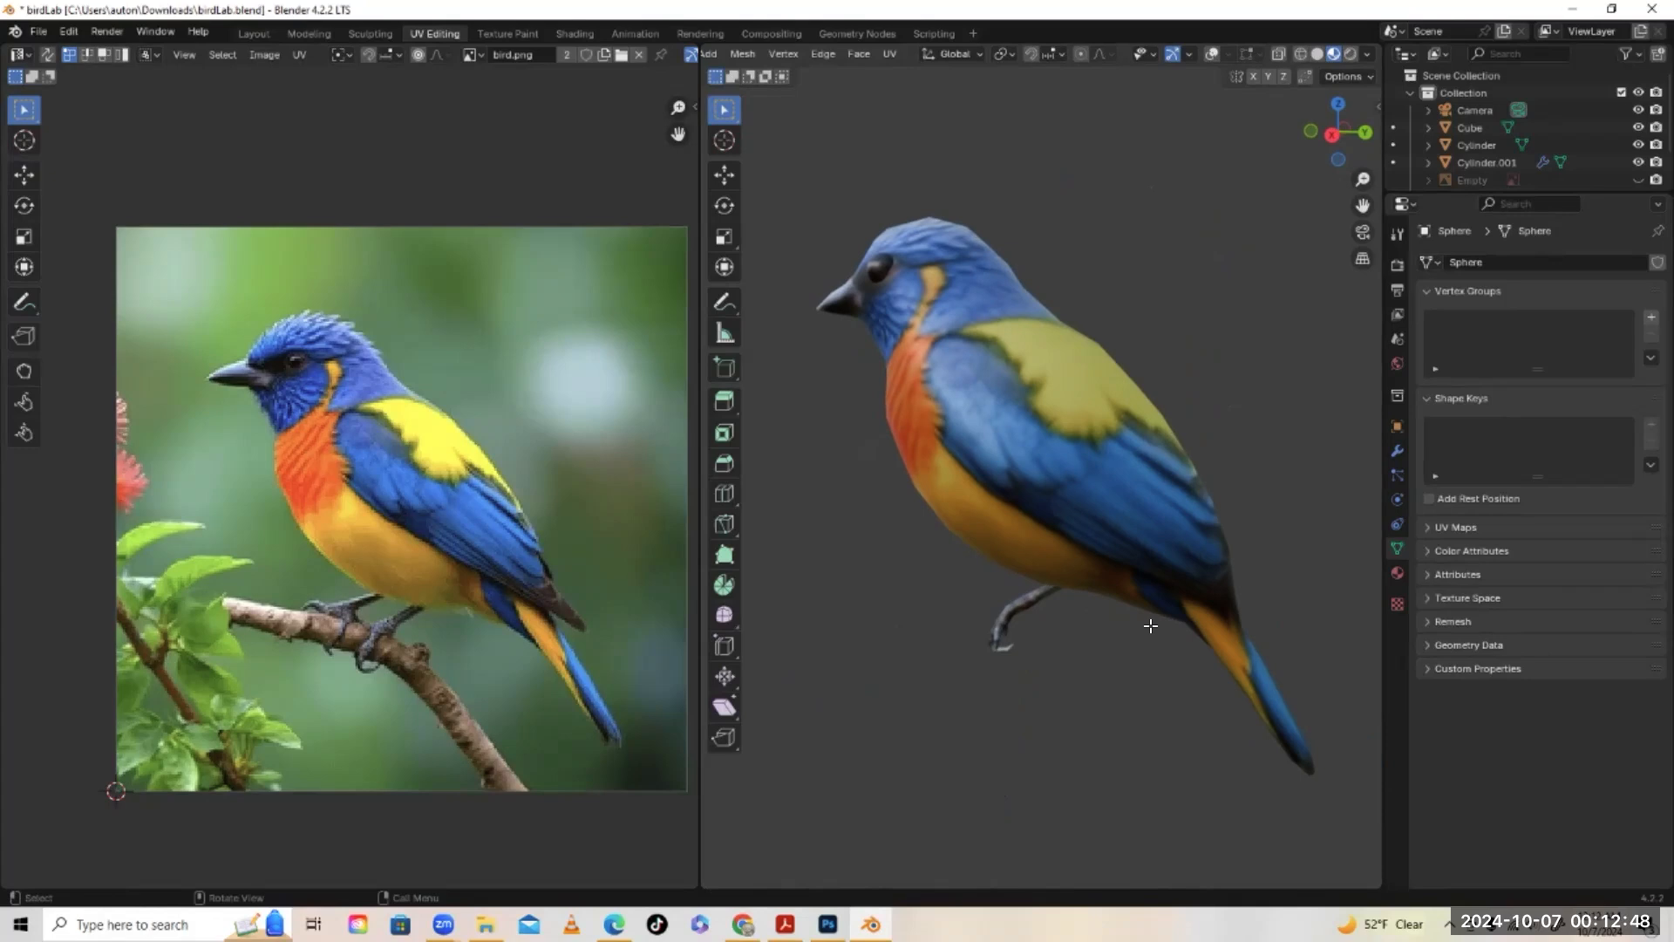
{"action": "key", "text": "KP_3"}
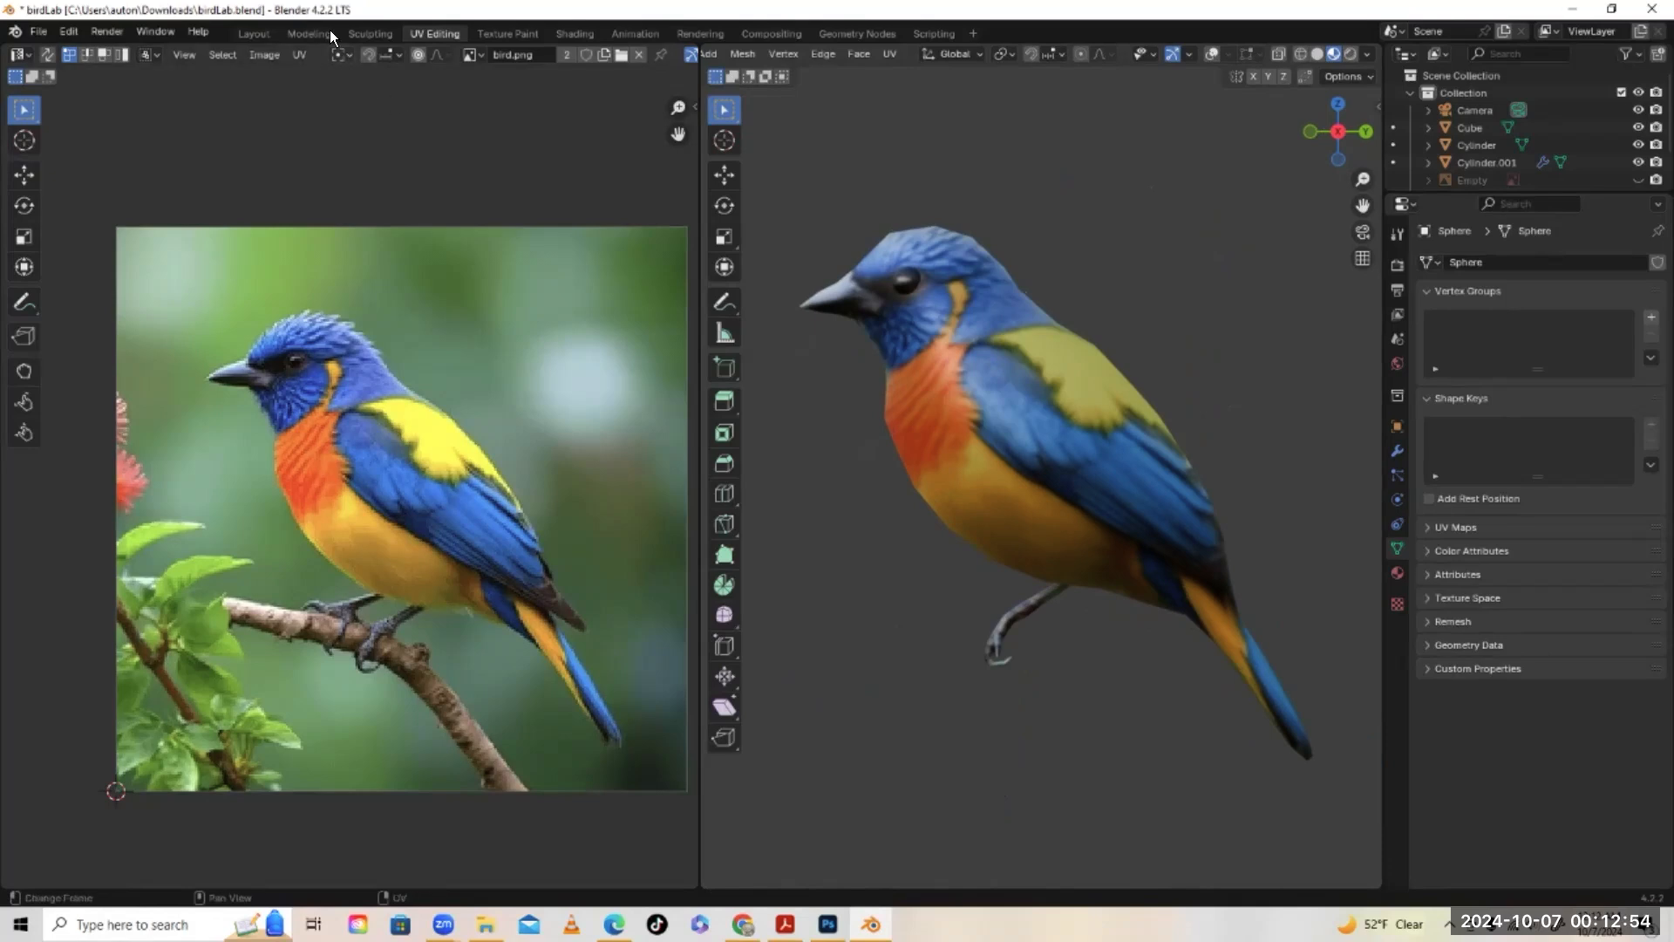
Switch to the Layout workspace, show the bird in Material Preview shading and view it in perspective
{"action": "left_click", "coordinate": [254, 31]}
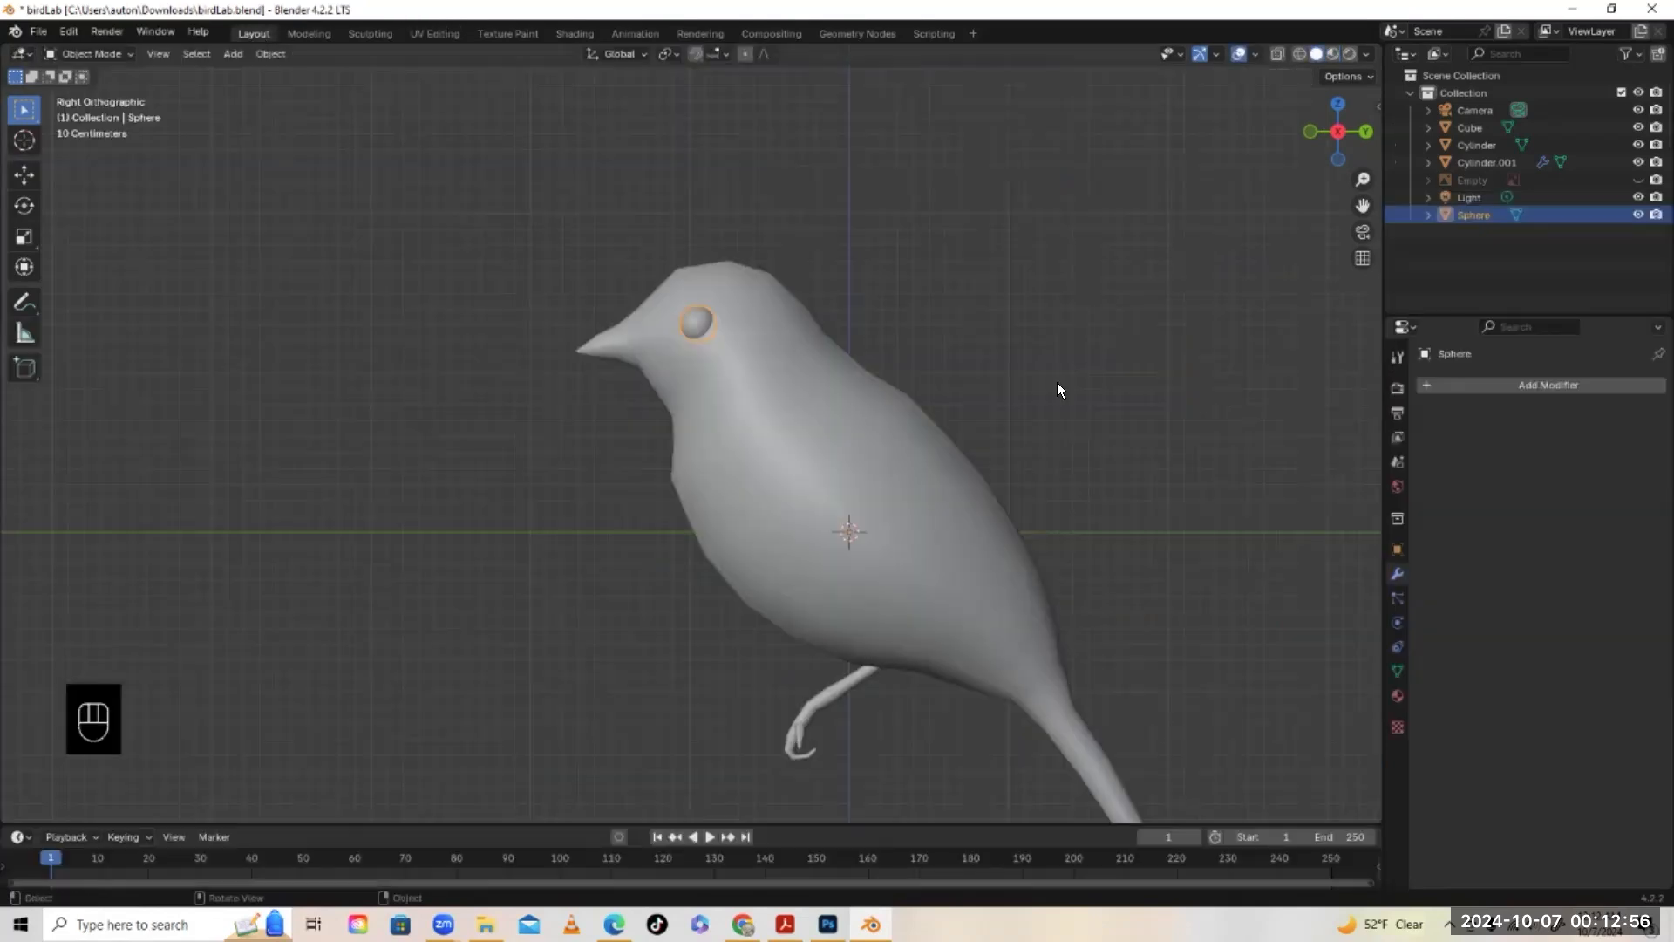
{"action": "left_click", "coordinate": [1333, 53]}
{"action": "middle_click_drag", "start_coordinate": [949, 558], "coordinate": [883, 598]}
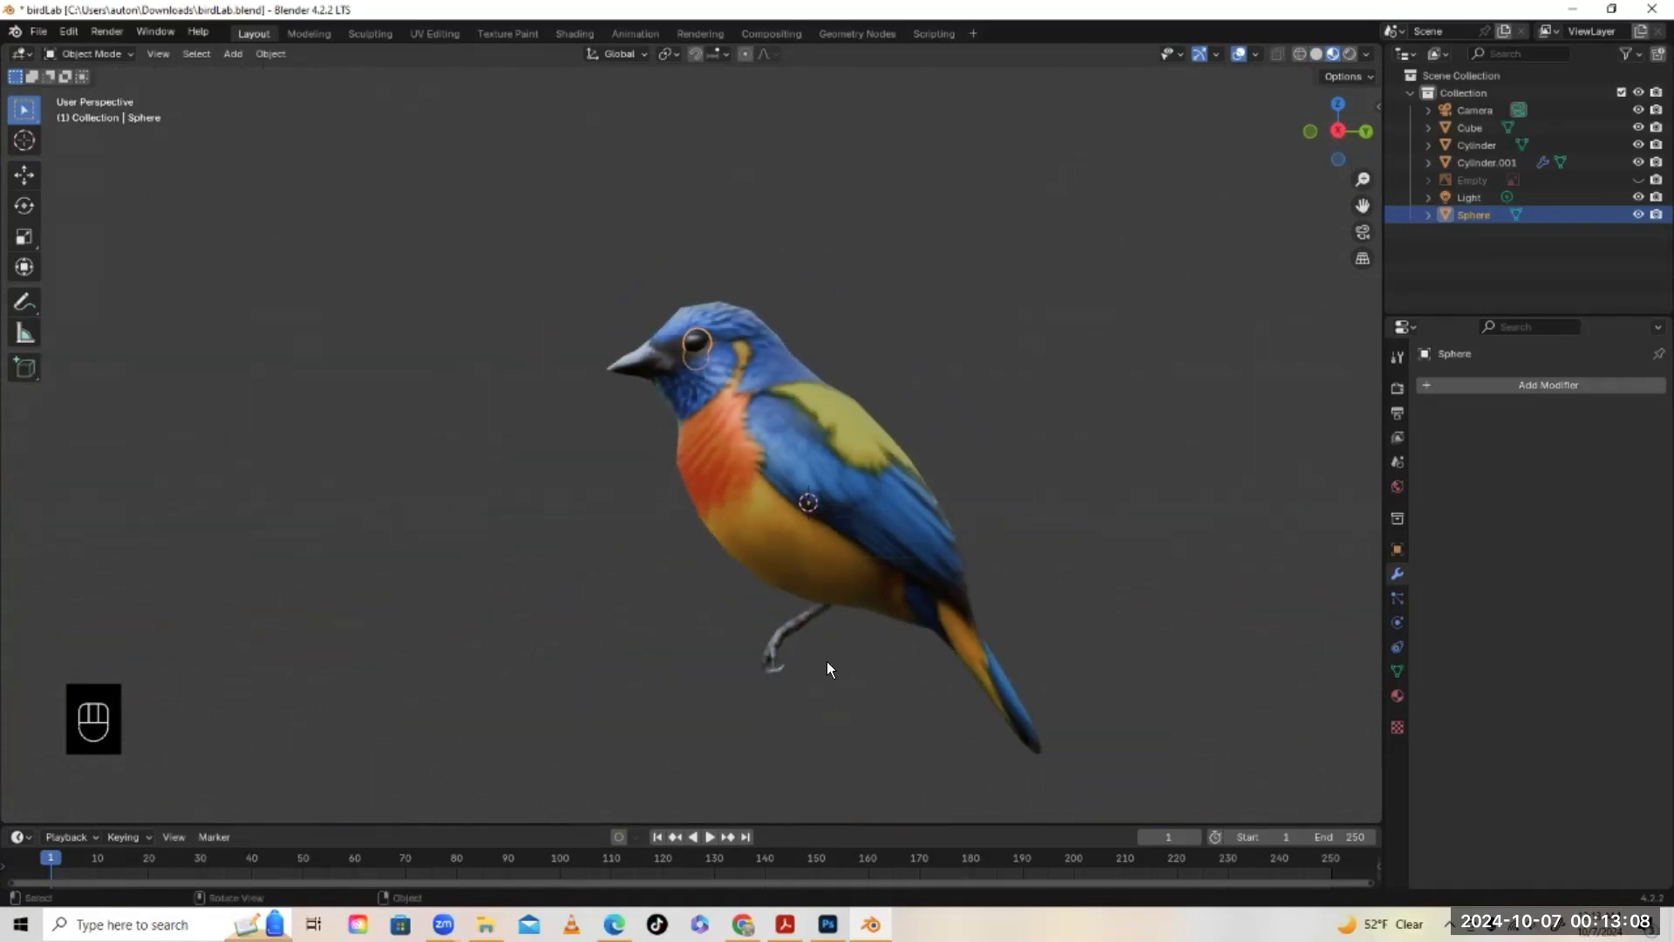
{"action": "scroll", "coordinate": [827, 661], "scroll_direction": "up", "scroll_amount": 2}
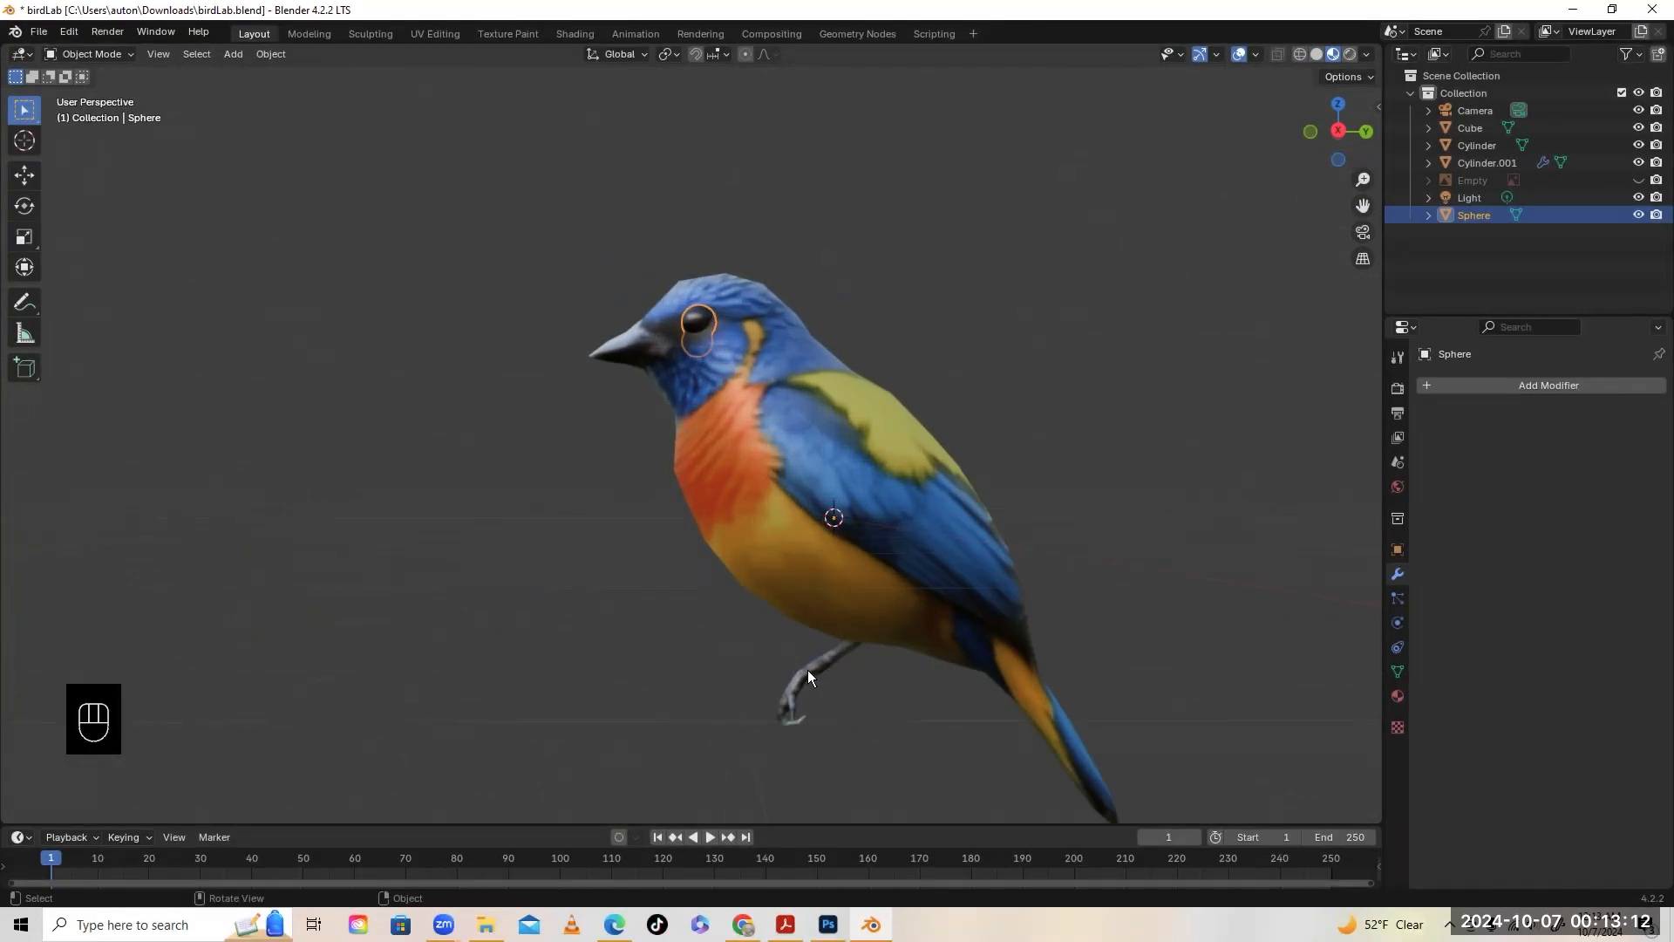
Select the foot and apply its Mirror modifier
{"action": "left_click", "coordinate": [809, 672]}
{"action": "left_click", "coordinate": [794, 713]}
{"action": "mouse_move", "coordinate": [837, 709]}
{"action": "middle_mouse_down"}
{"action": "mouse_move", "coordinate": [909, 711]}
{"action": "mouse_move", "coordinate": [842, 703]}
{"action": "middle_mouse_up"}
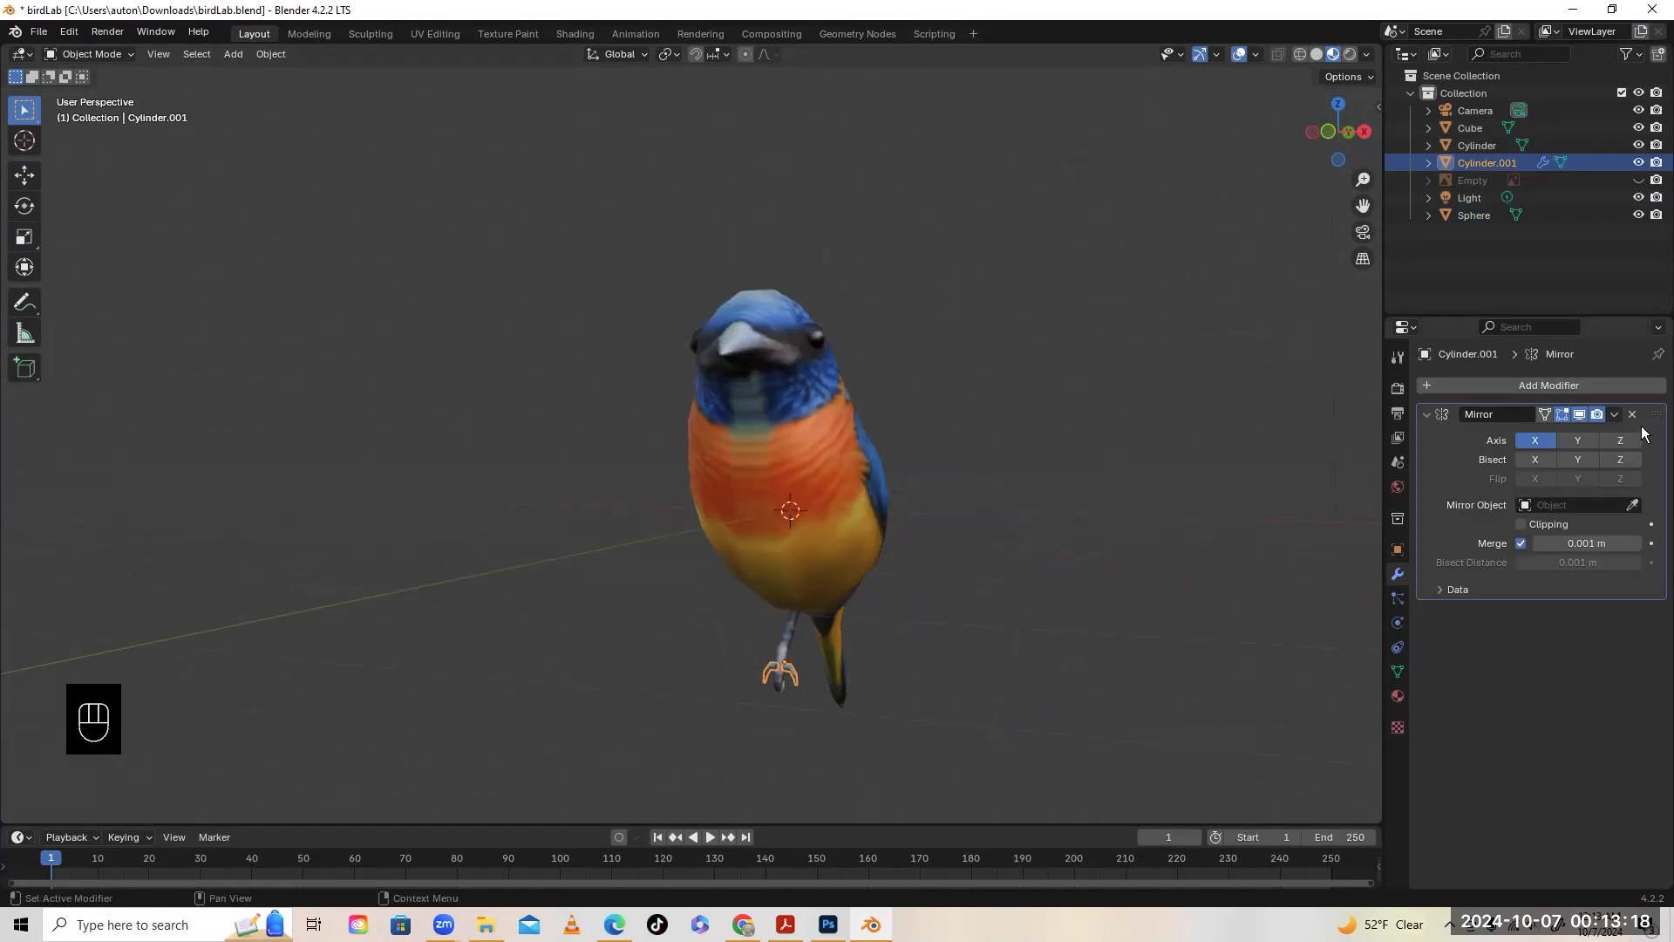
{"action": "left_click", "coordinate": [1614, 415]}
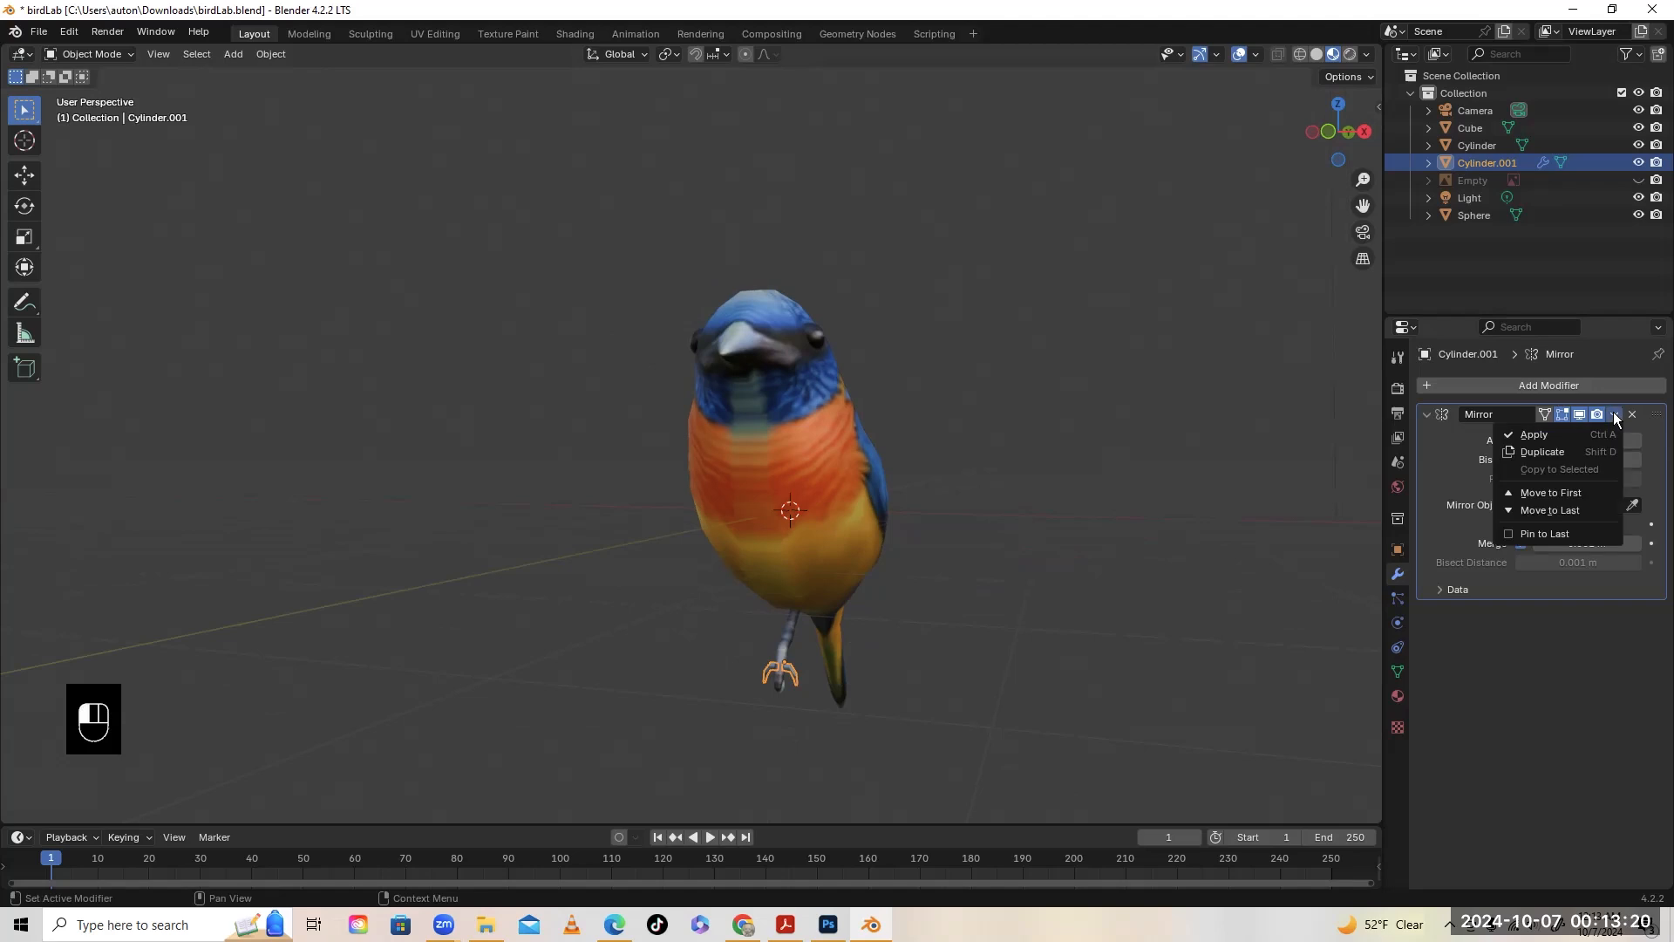
{"action": "left_click", "coordinate": [1573, 434]}
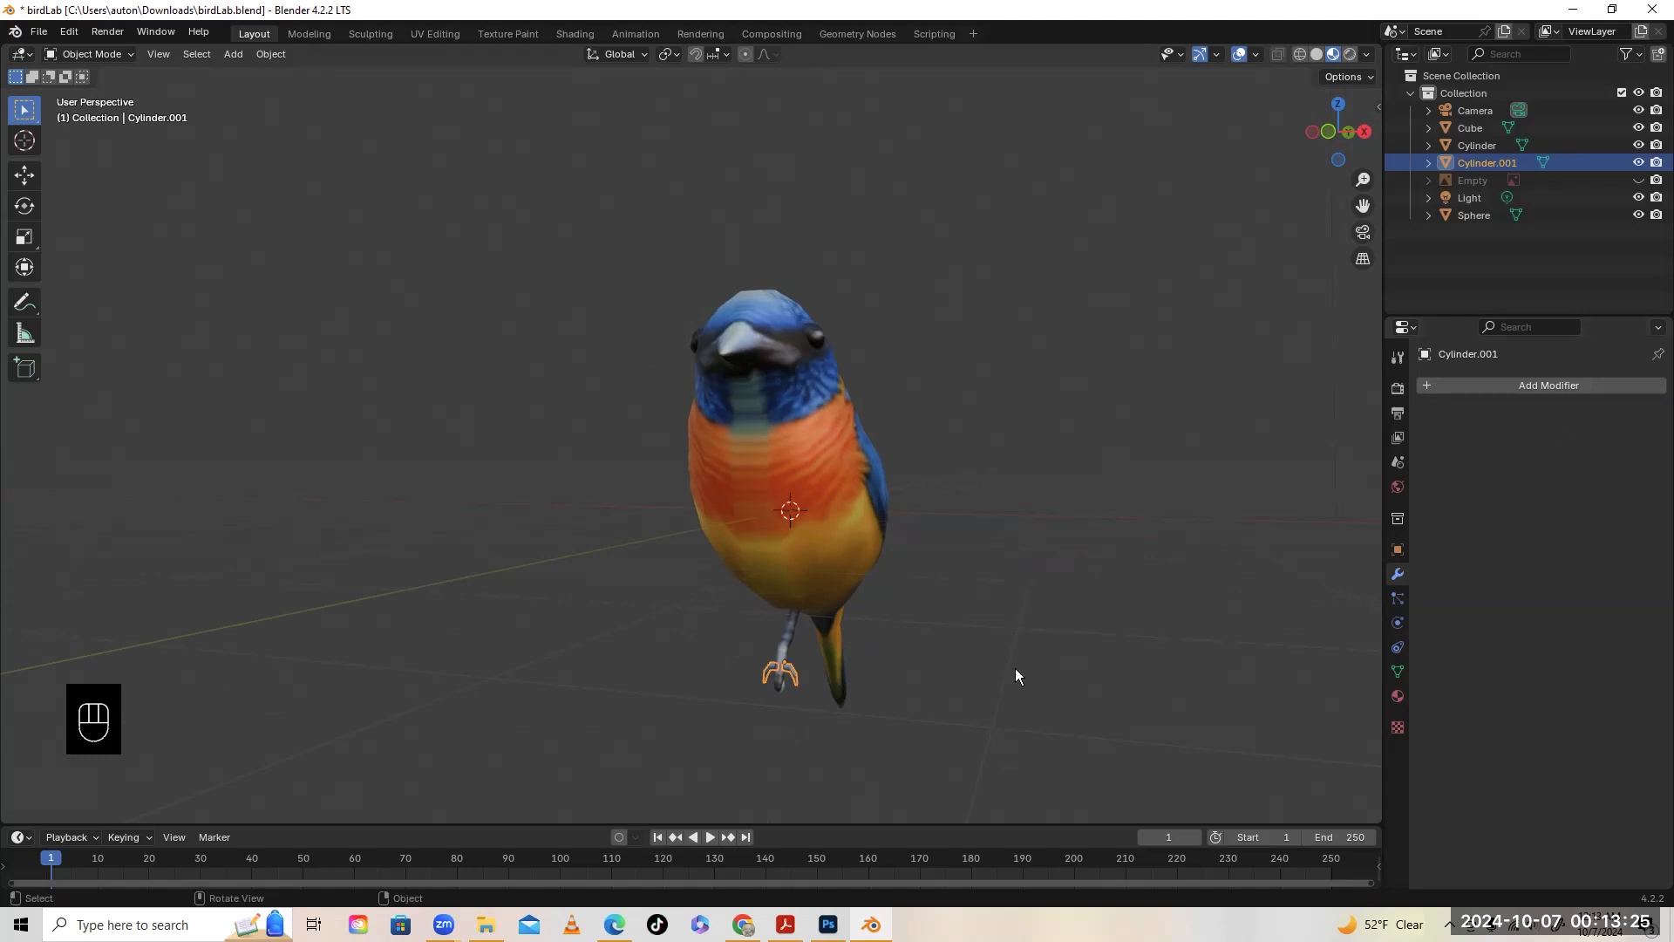
{"action": "left_click", "coordinate": [781, 649]}
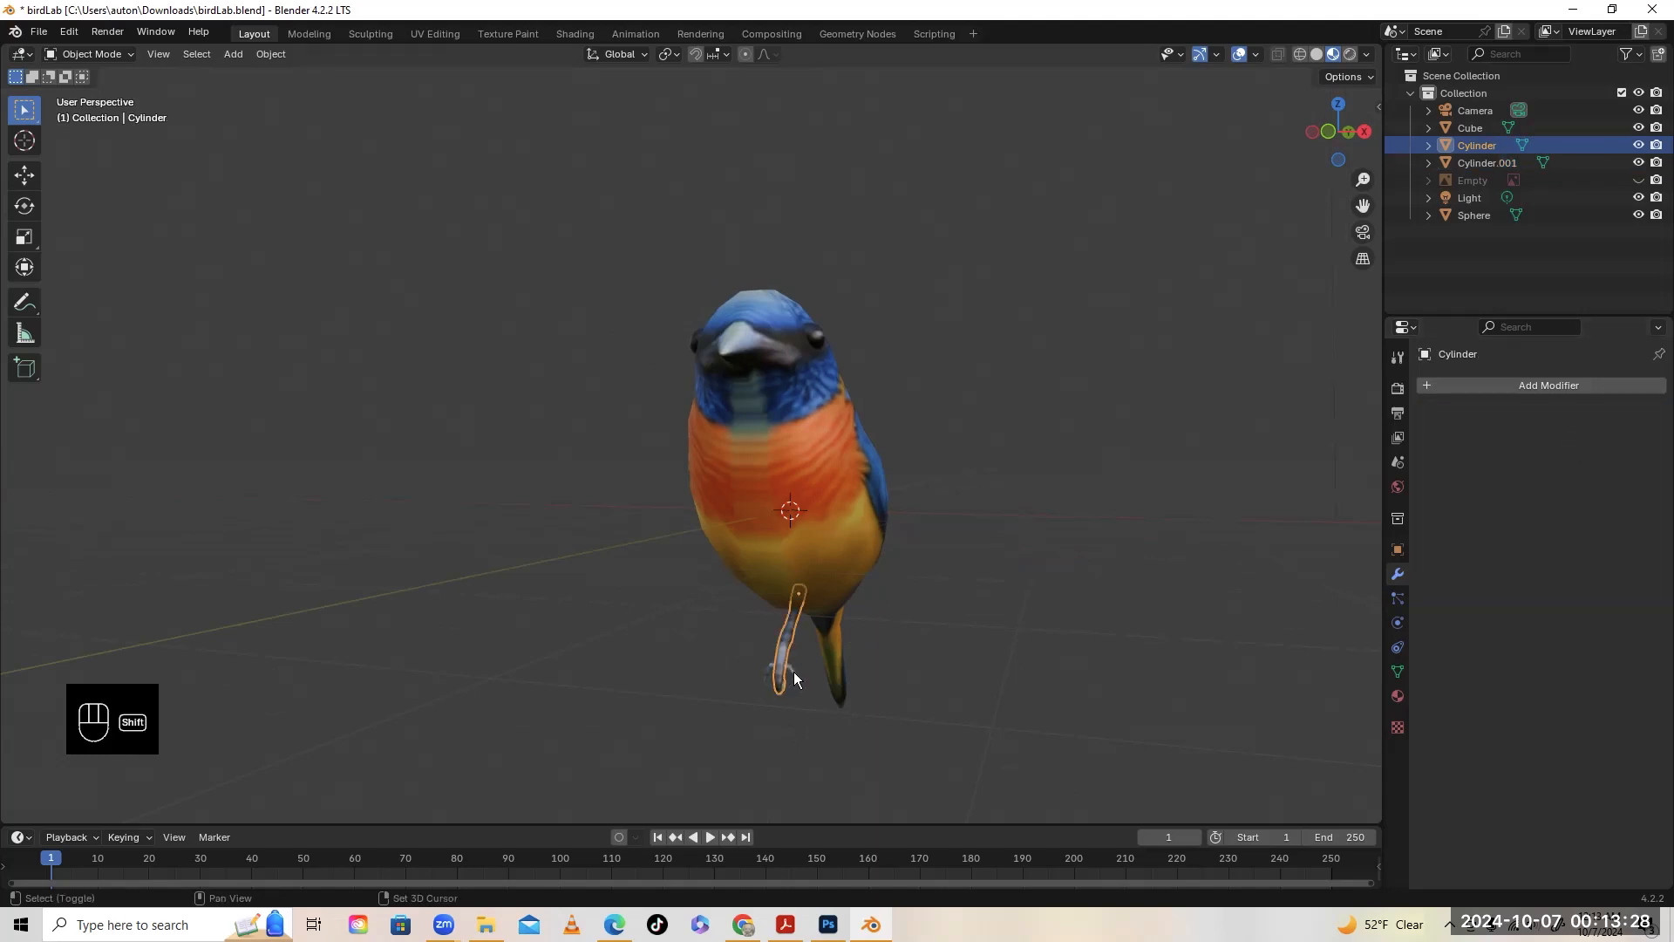
{"action": "left_click", "coordinate": [794, 671], "text": "shift"}
{"action": "right_click", "coordinate": [793, 675]}
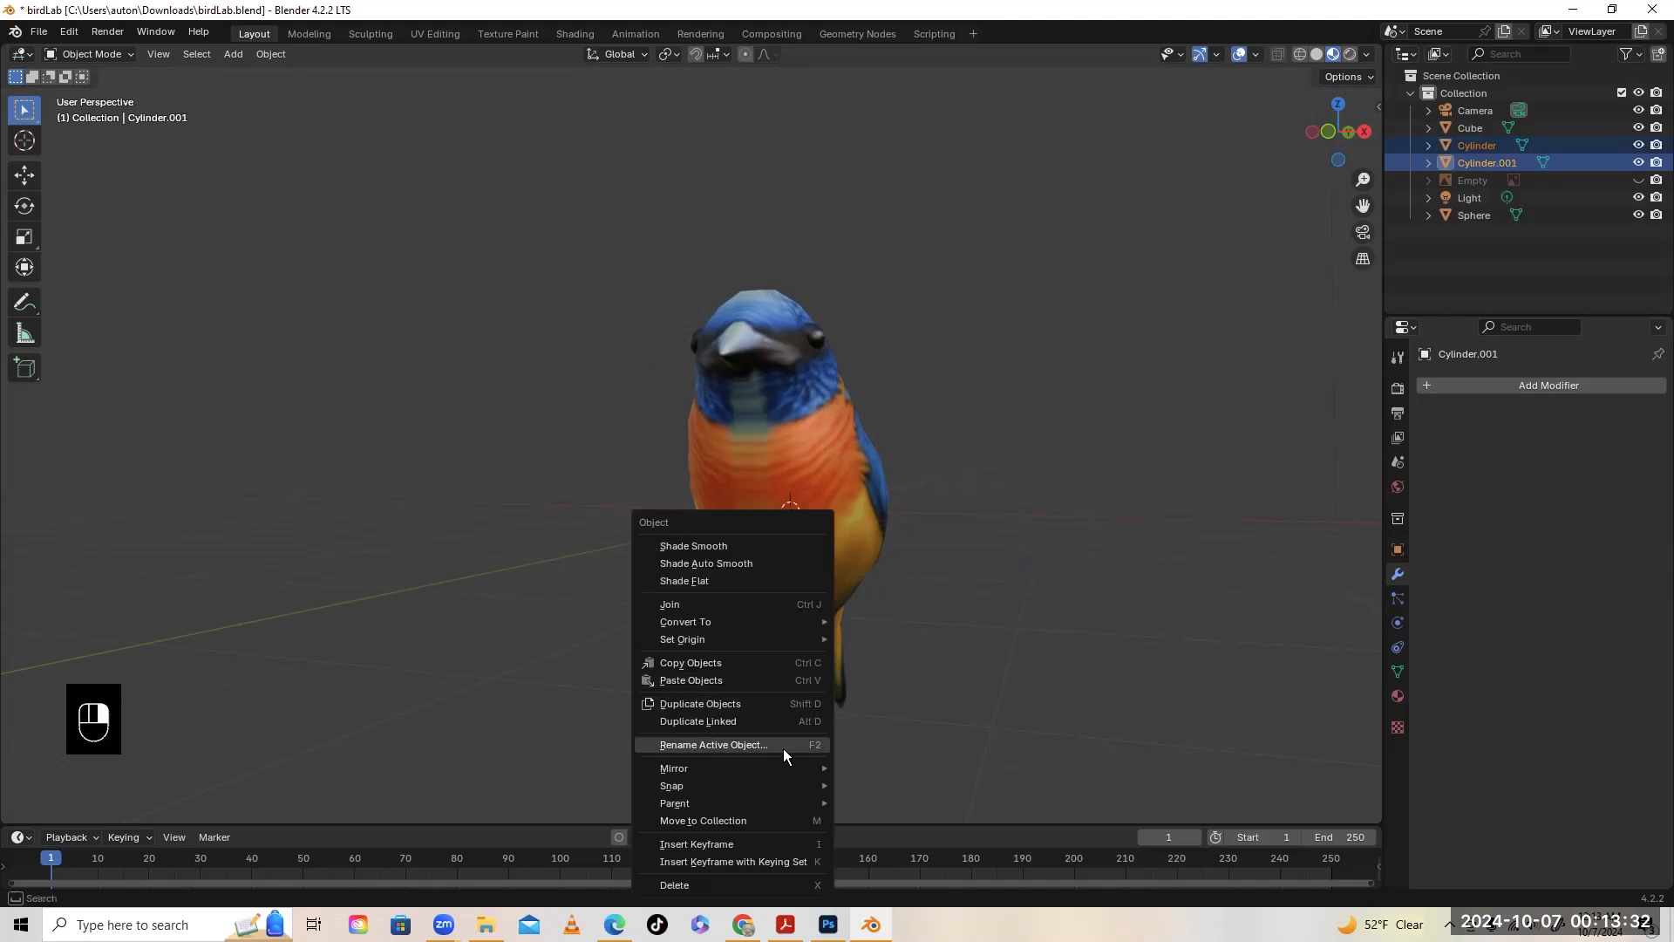
{"action": "left_click", "coordinate": [1126, 679]}
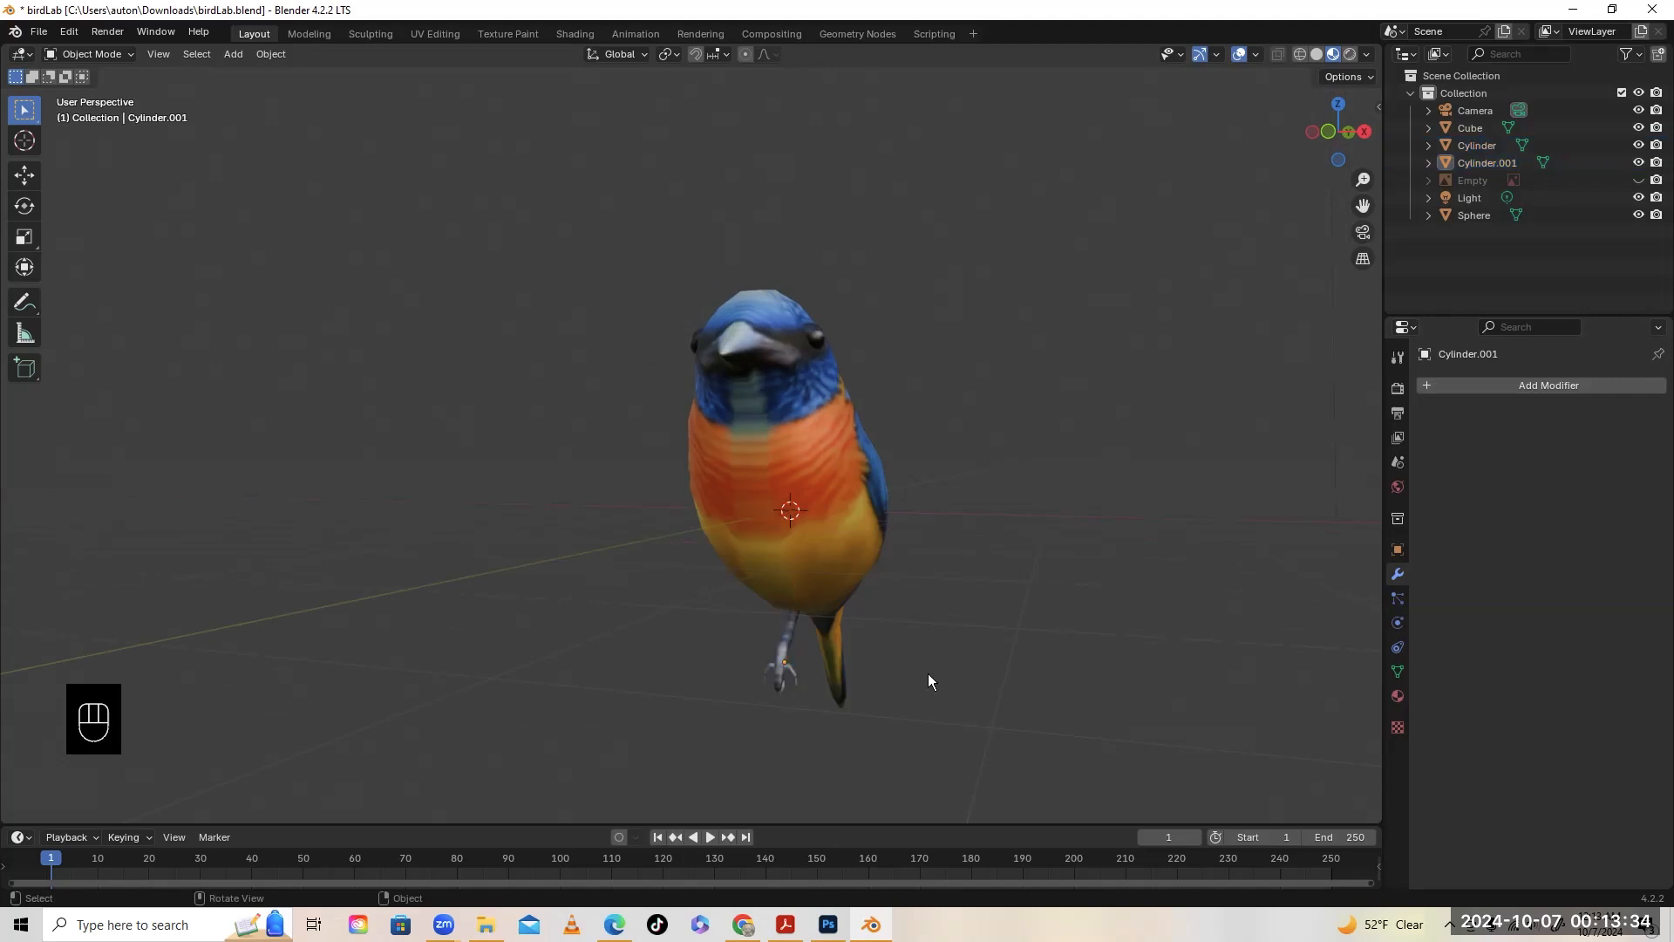
Select the leg and foot together and join them into one object
{"action": "left_click_drag", "start_coordinate": [761, 647], "coordinate": [801, 691]}
{"action": "middle_click_drag", "start_coordinate": [878, 672], "coordinate": [764, 659]}
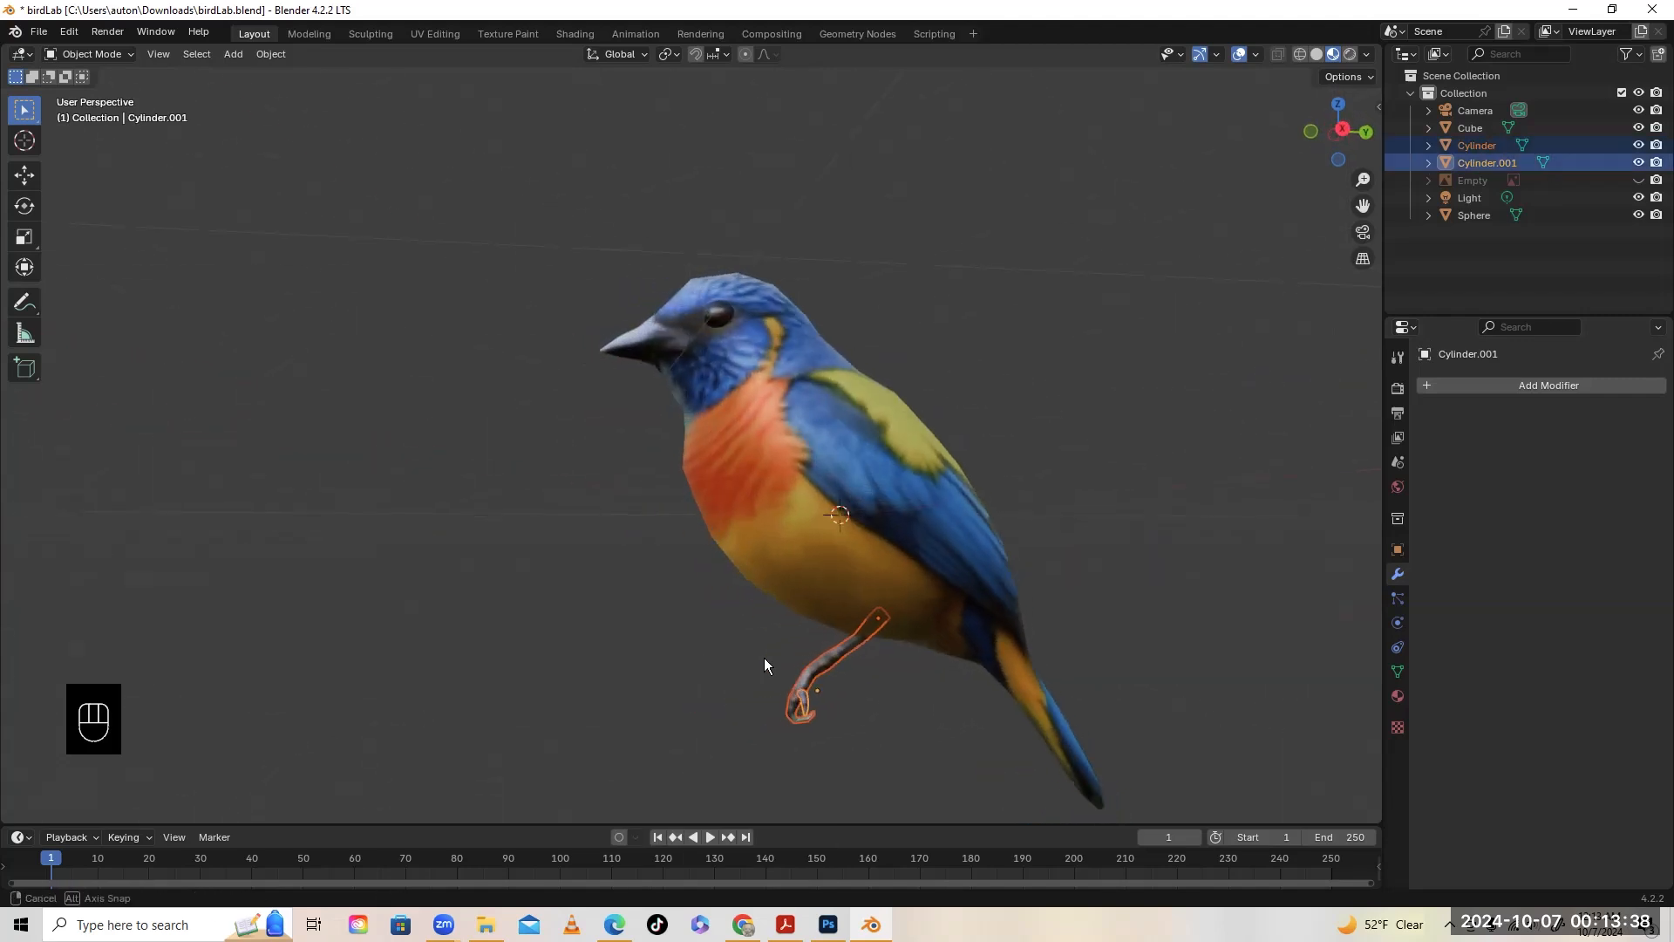
{"action": "right_click", "coordinate": [801, 698]}
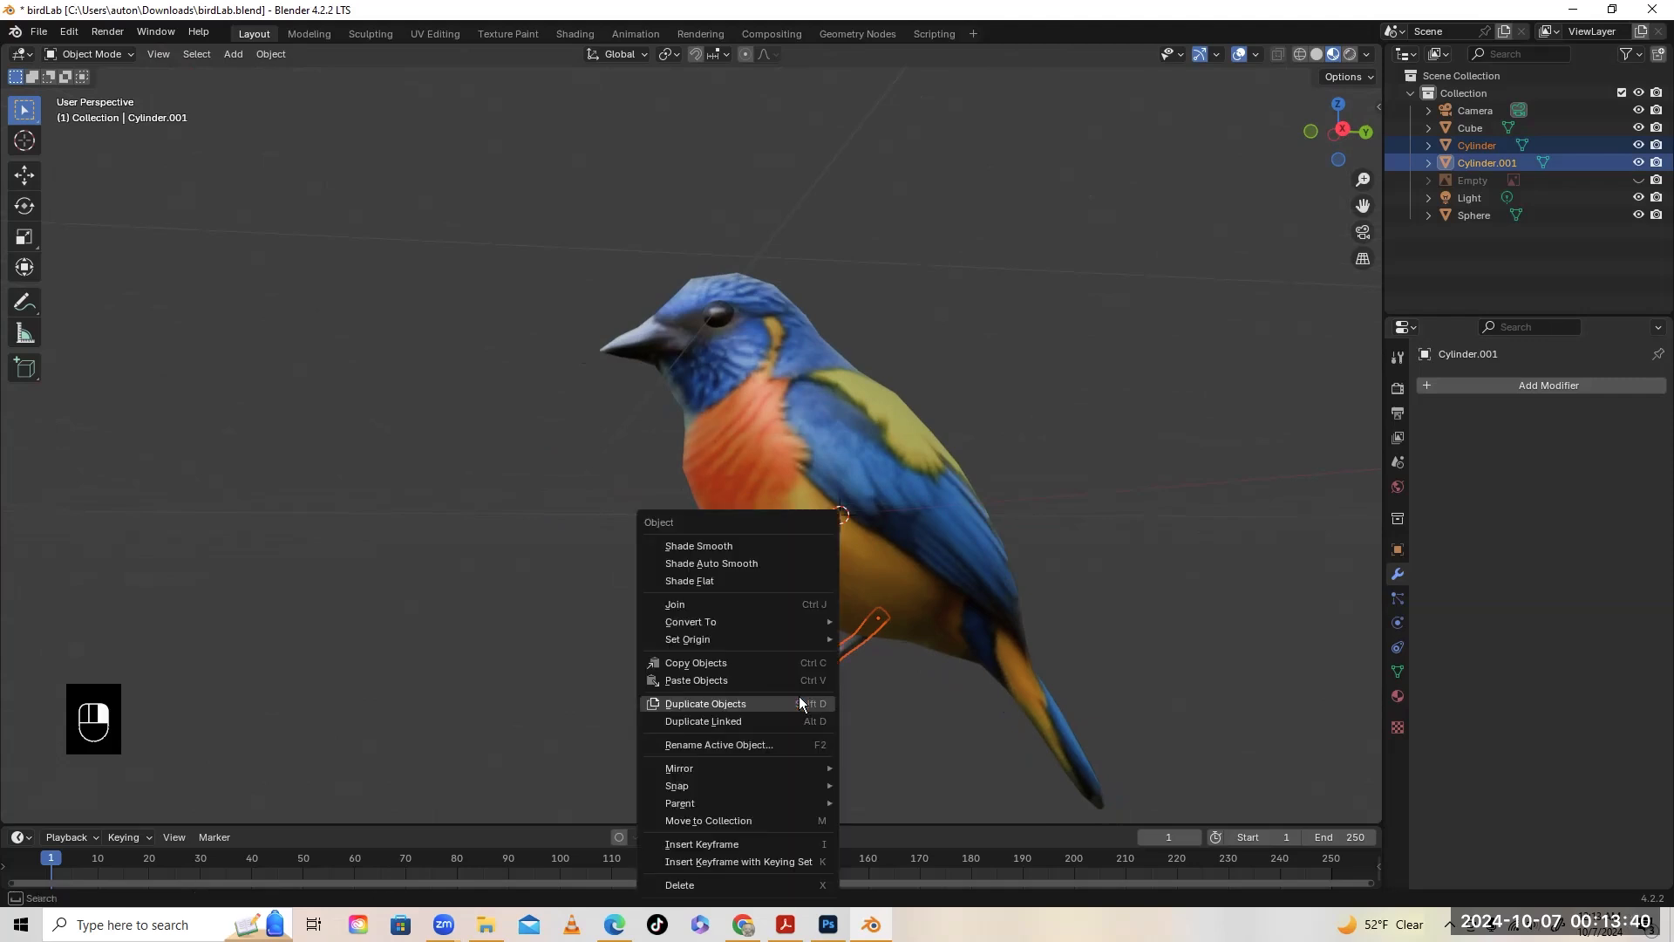
{"action": "left_click", "coordinate": [789, 602]}
{"action": "left_click", "coordinate": [881, 697]}
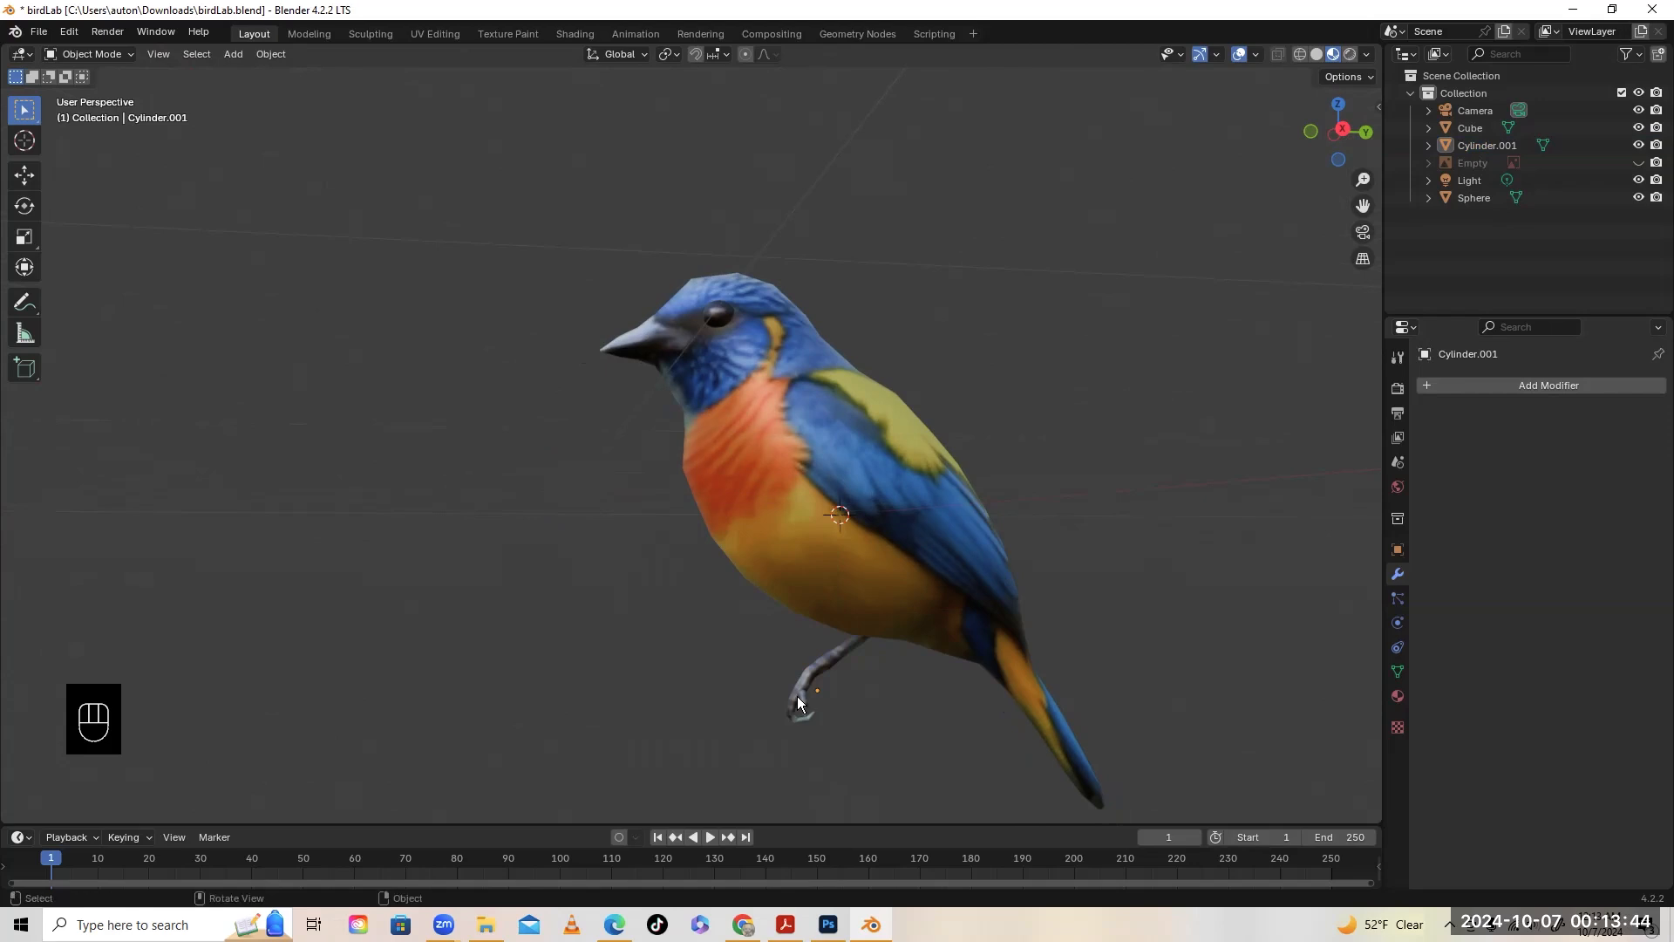
Add a Mirror modifier on the X axis to the joined leg and try picking the leg itself as the mirror object
{"action": "left_click", "coordinate": [813, 677]}
{"action": "mouse_move", "coordinate": [813, 677]}
{"action": "middle_mouse_down"}
{"action": "mouse_move", "coordinate": [986, 692]}
{"action": "mouse_move", "coordinate": [790, 673]}
{"action": "mouse_move", "coordinate": [837, 668]}
{"action": "middle_mouse_up"}
{"action": "key", "text": "KP_3"}
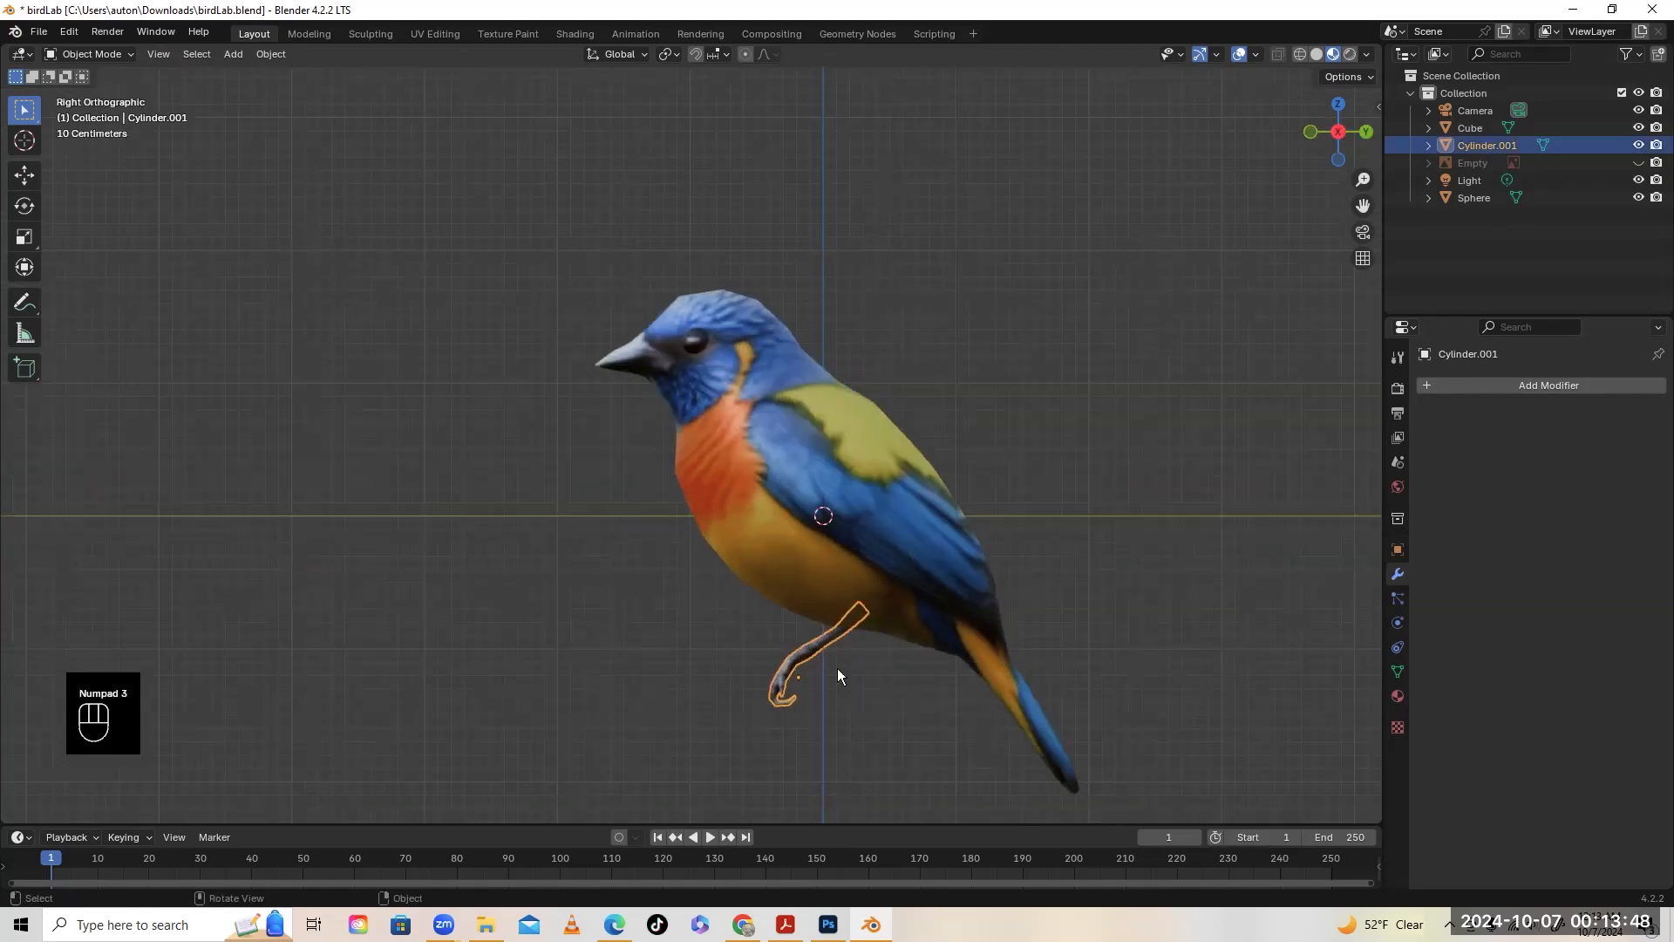
{"action": "left_click", "coordinate": [810, 643]}
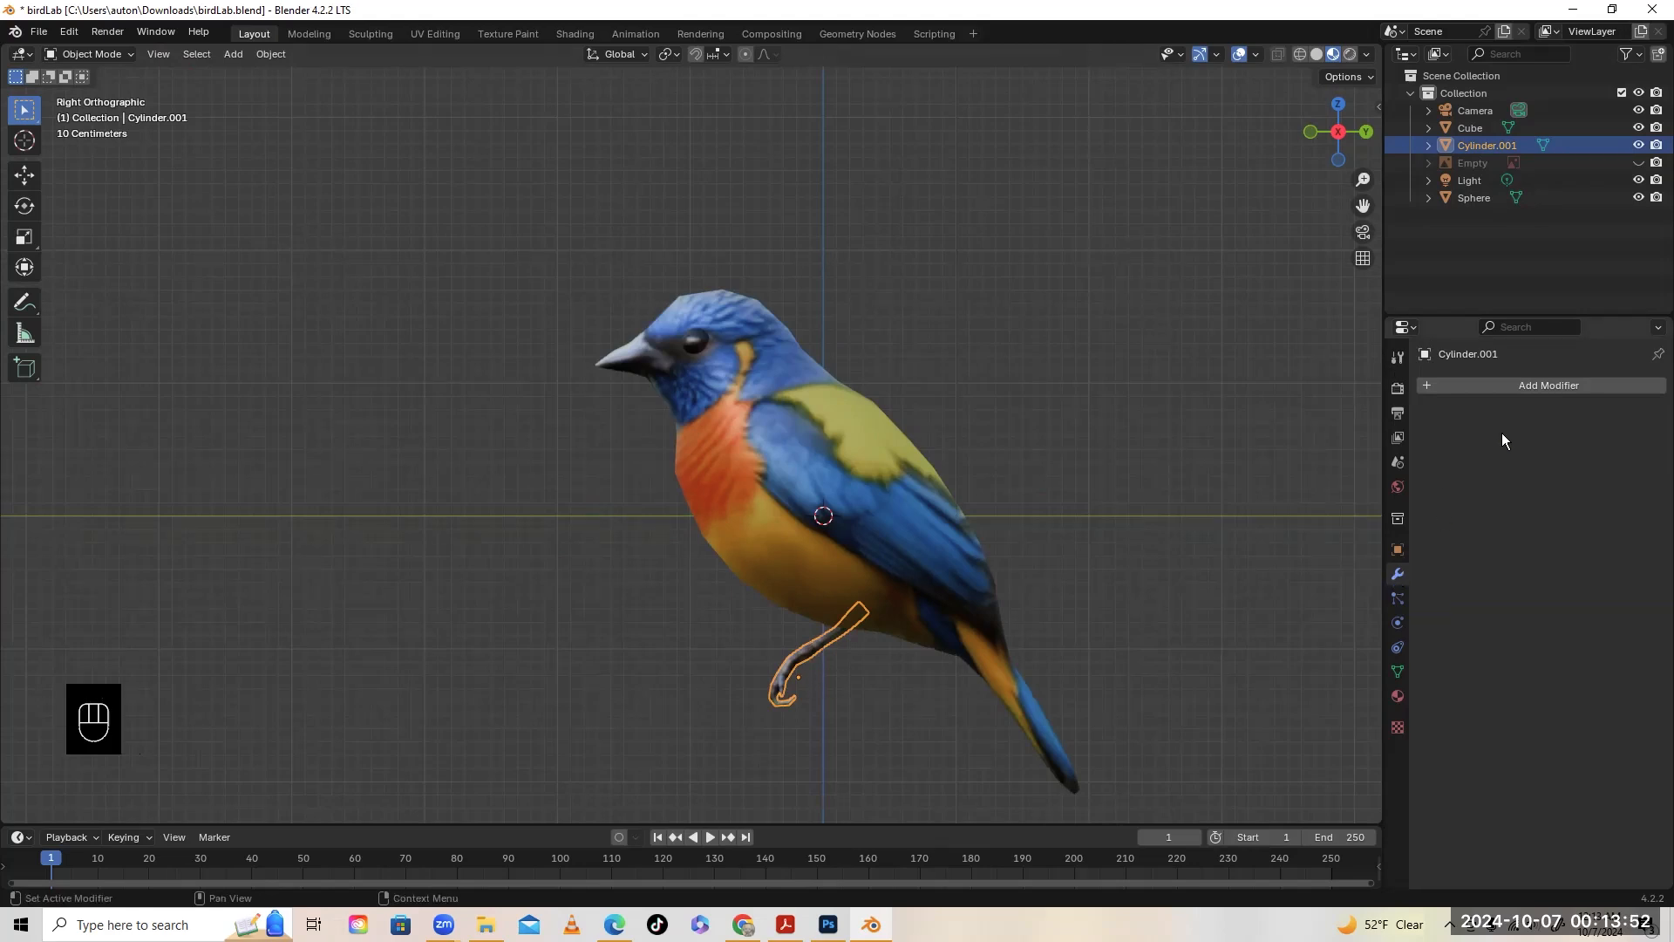
{"action": "left_click", "coordinate": [1509, 381]}
{"action": "mouse_move", "coordinate": [1509, 381]}
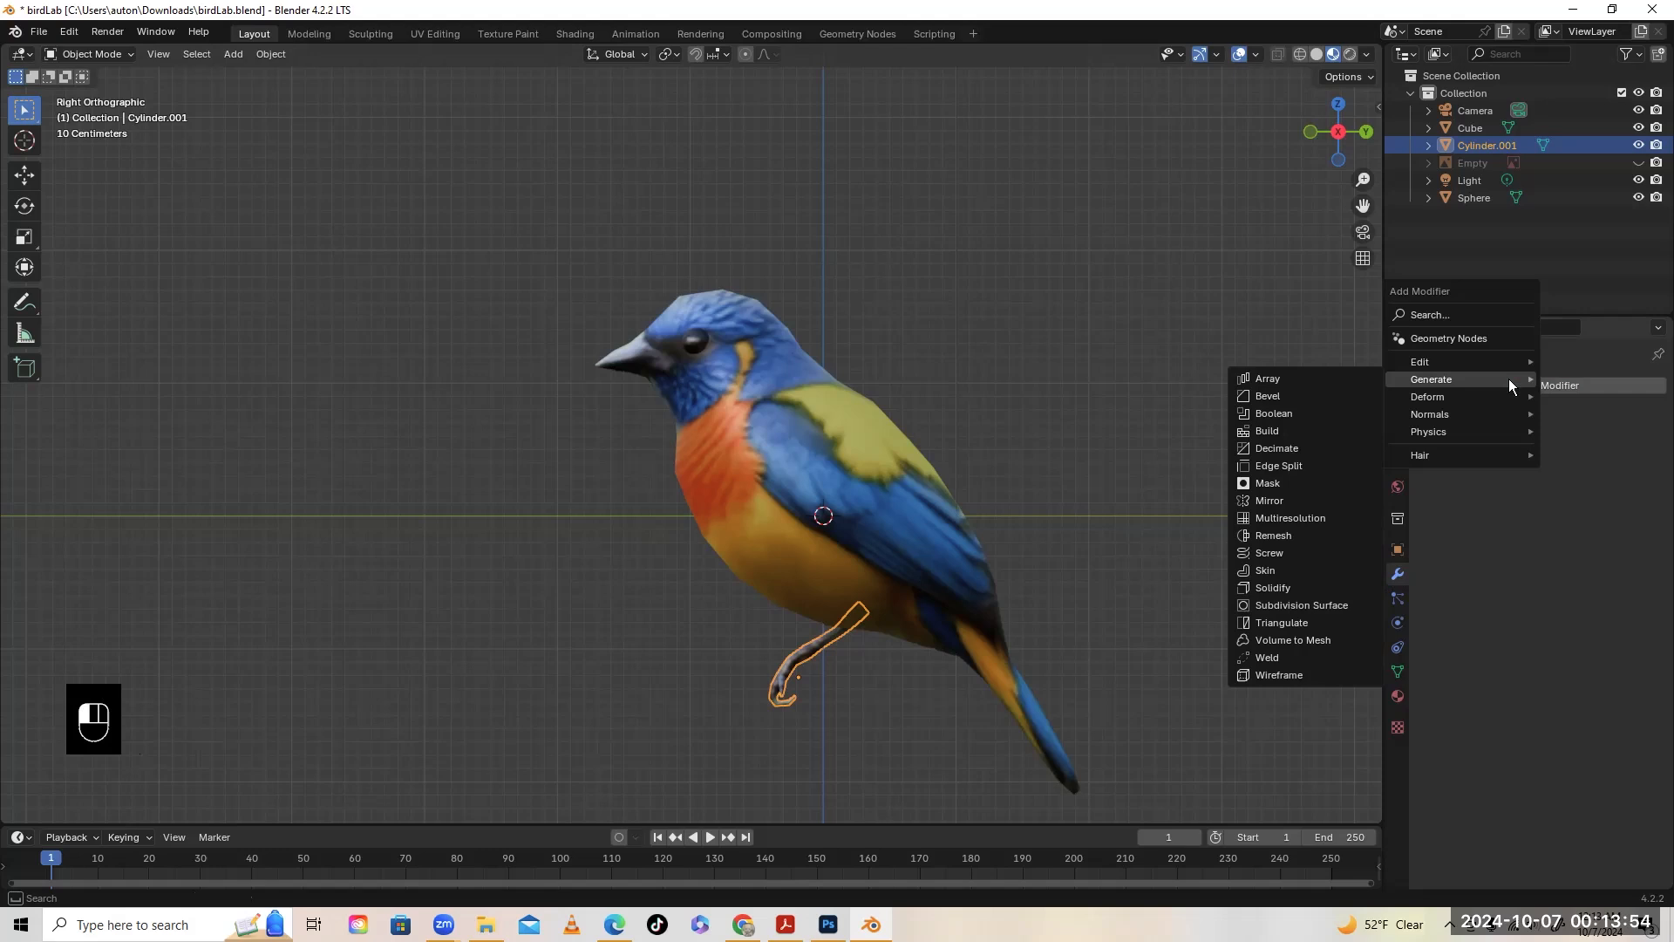
{"action": "left_click", "coordinate": [1296, 502]}
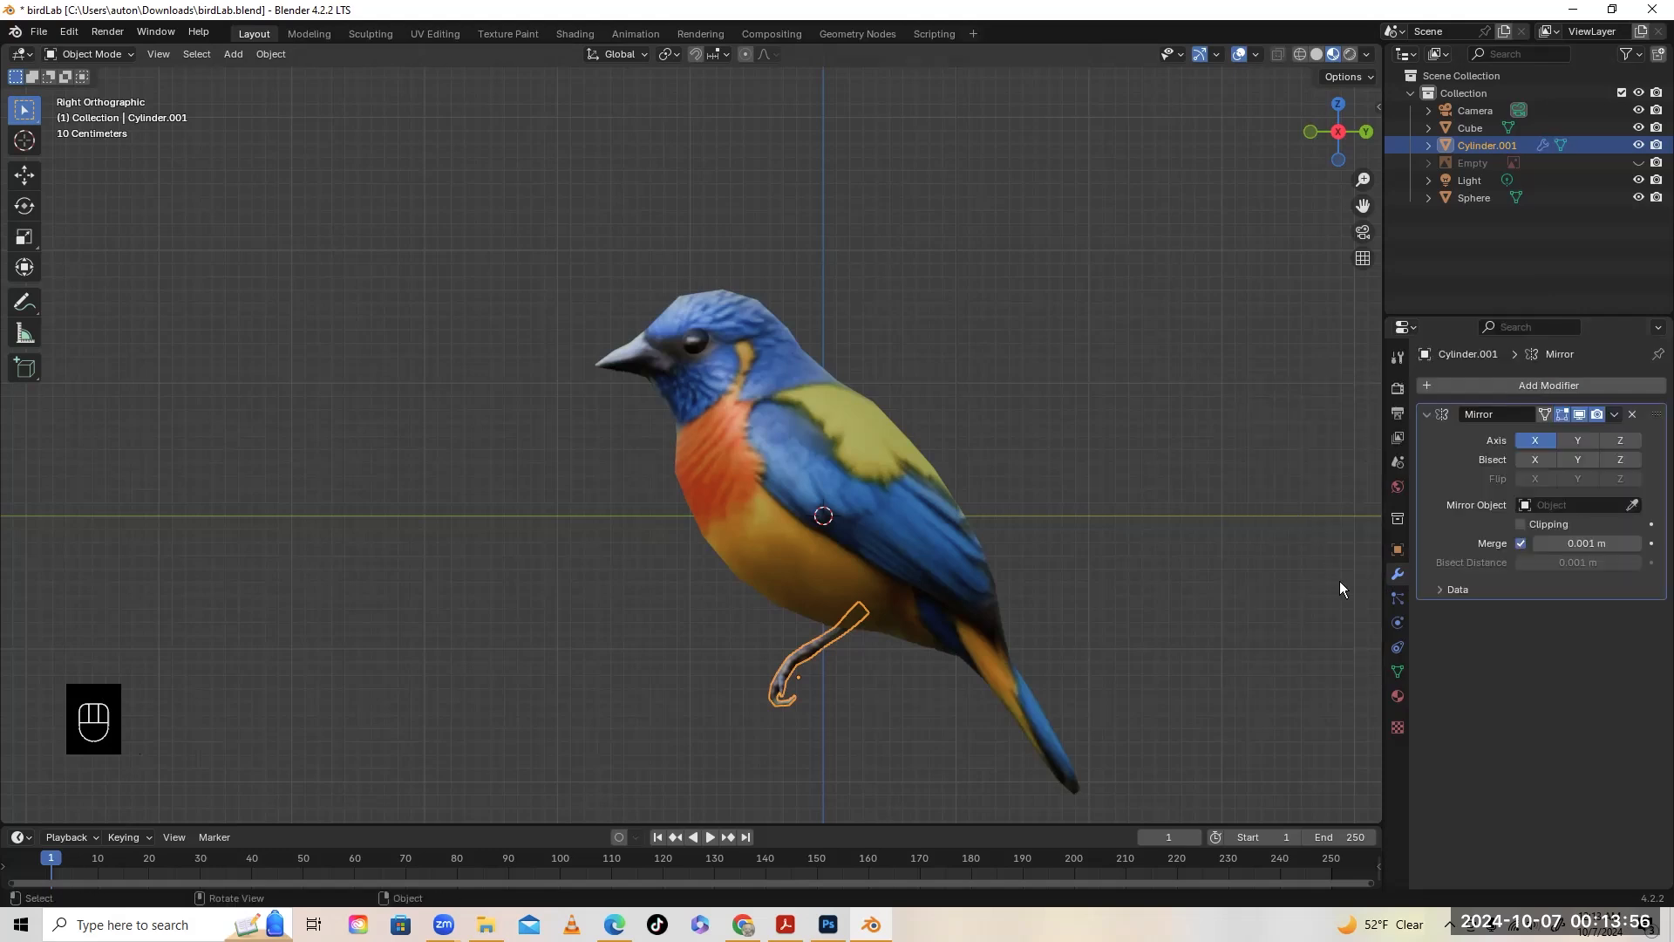
{"action": "left_click", "coordinate": [1633, 505]}
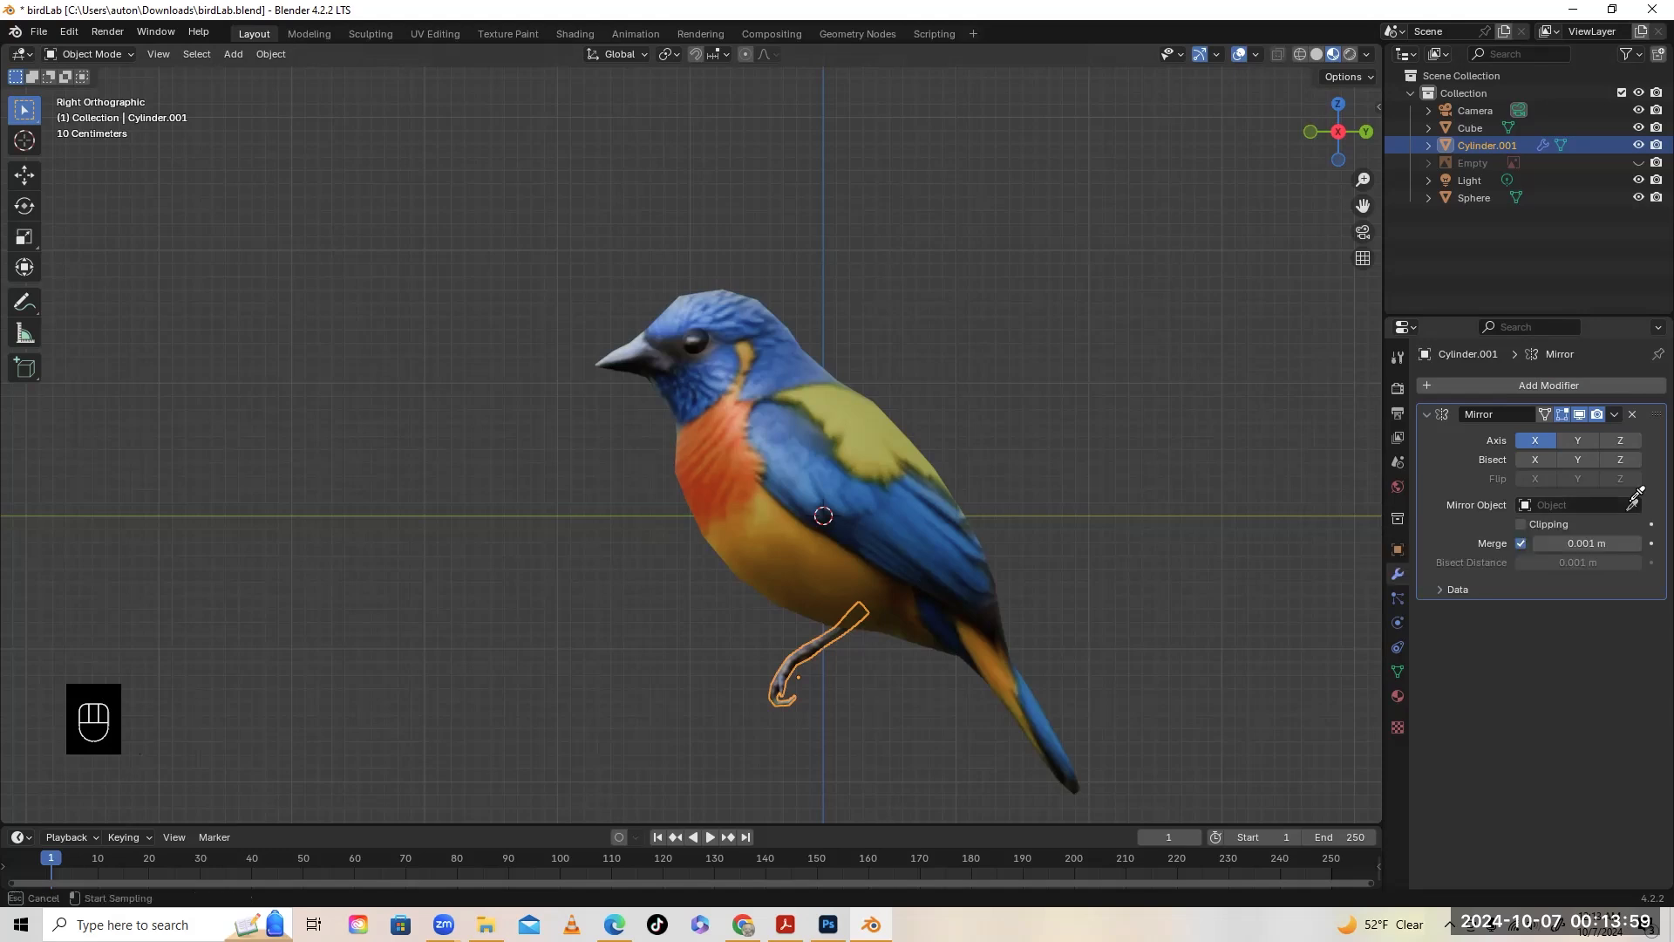
{"action": "left_click", "coordinate": [811, 641]}
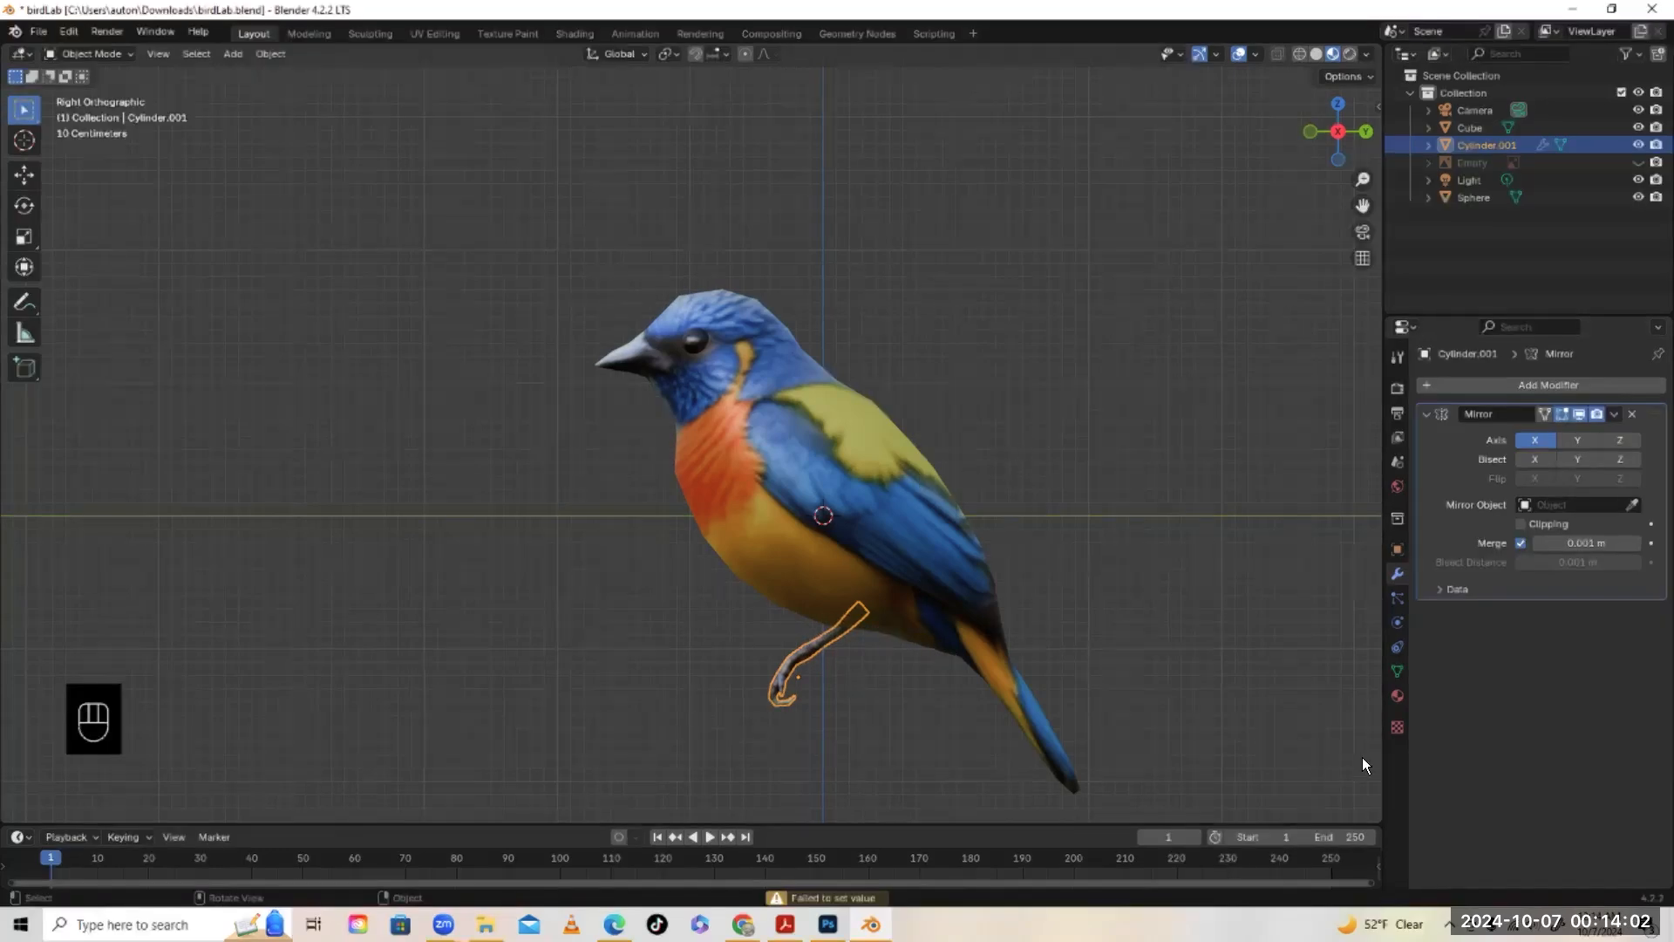
In Edit Mode and the front view, move the whole leg mesh along X until the mirrored legs stand apart beneath the body
{"action": "left_click", "coordinate": [107, 52]}
{"action": "left_click", "coordinate": [127, 91]}
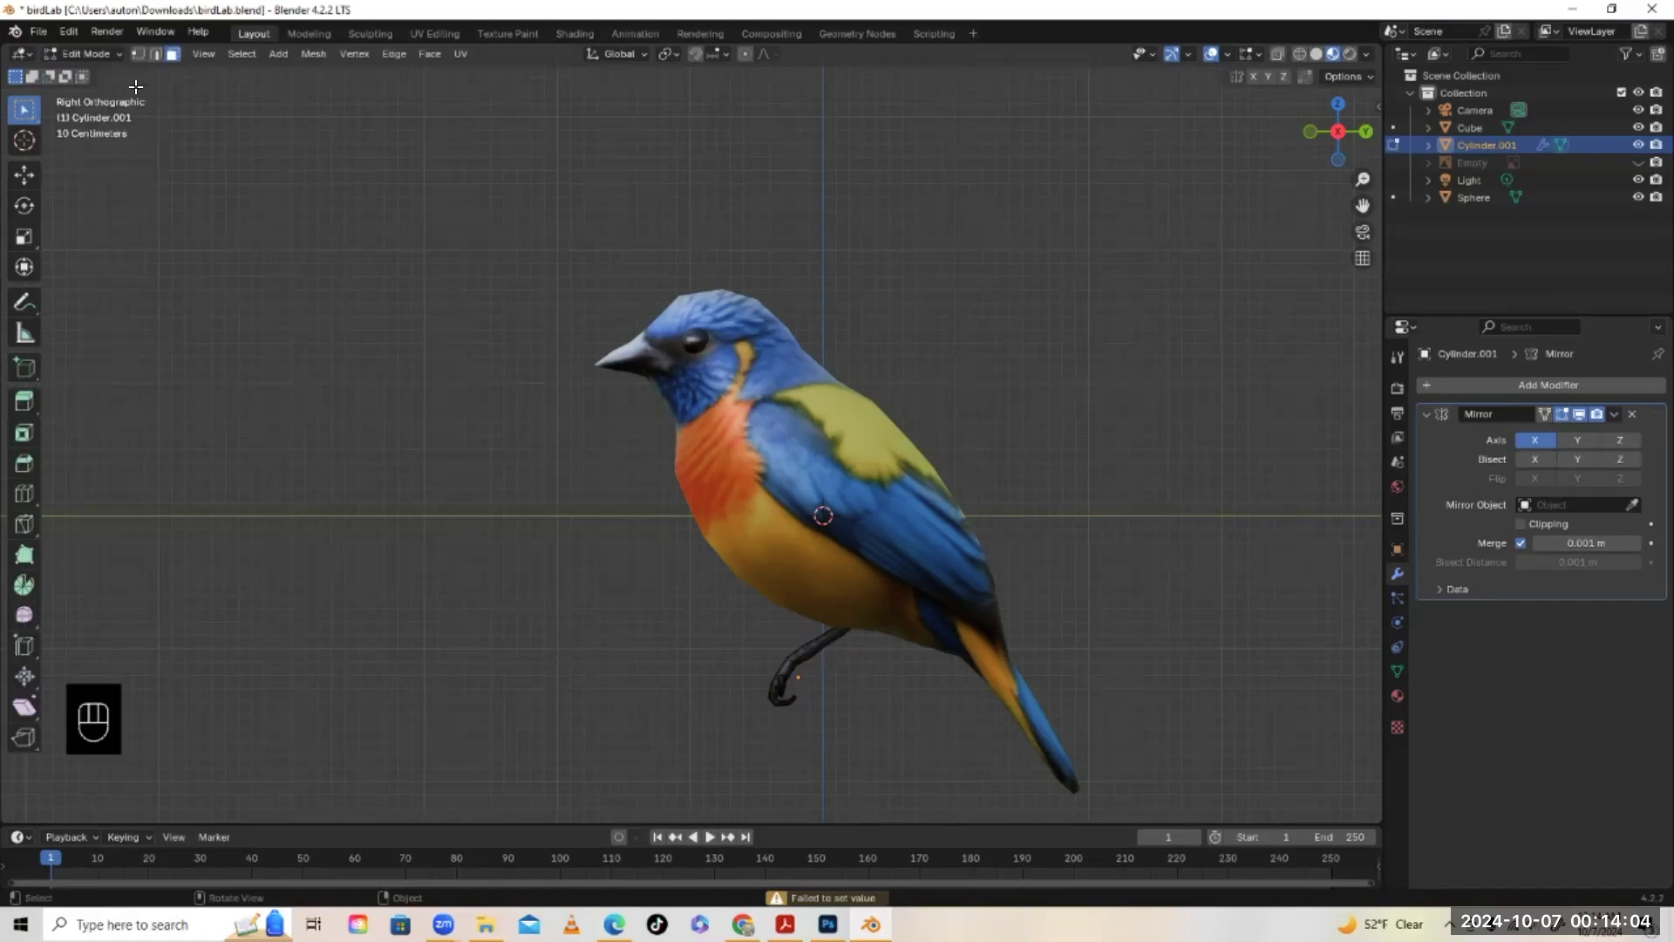
{"action": "left_click", "coordinate": [1364, 133]}
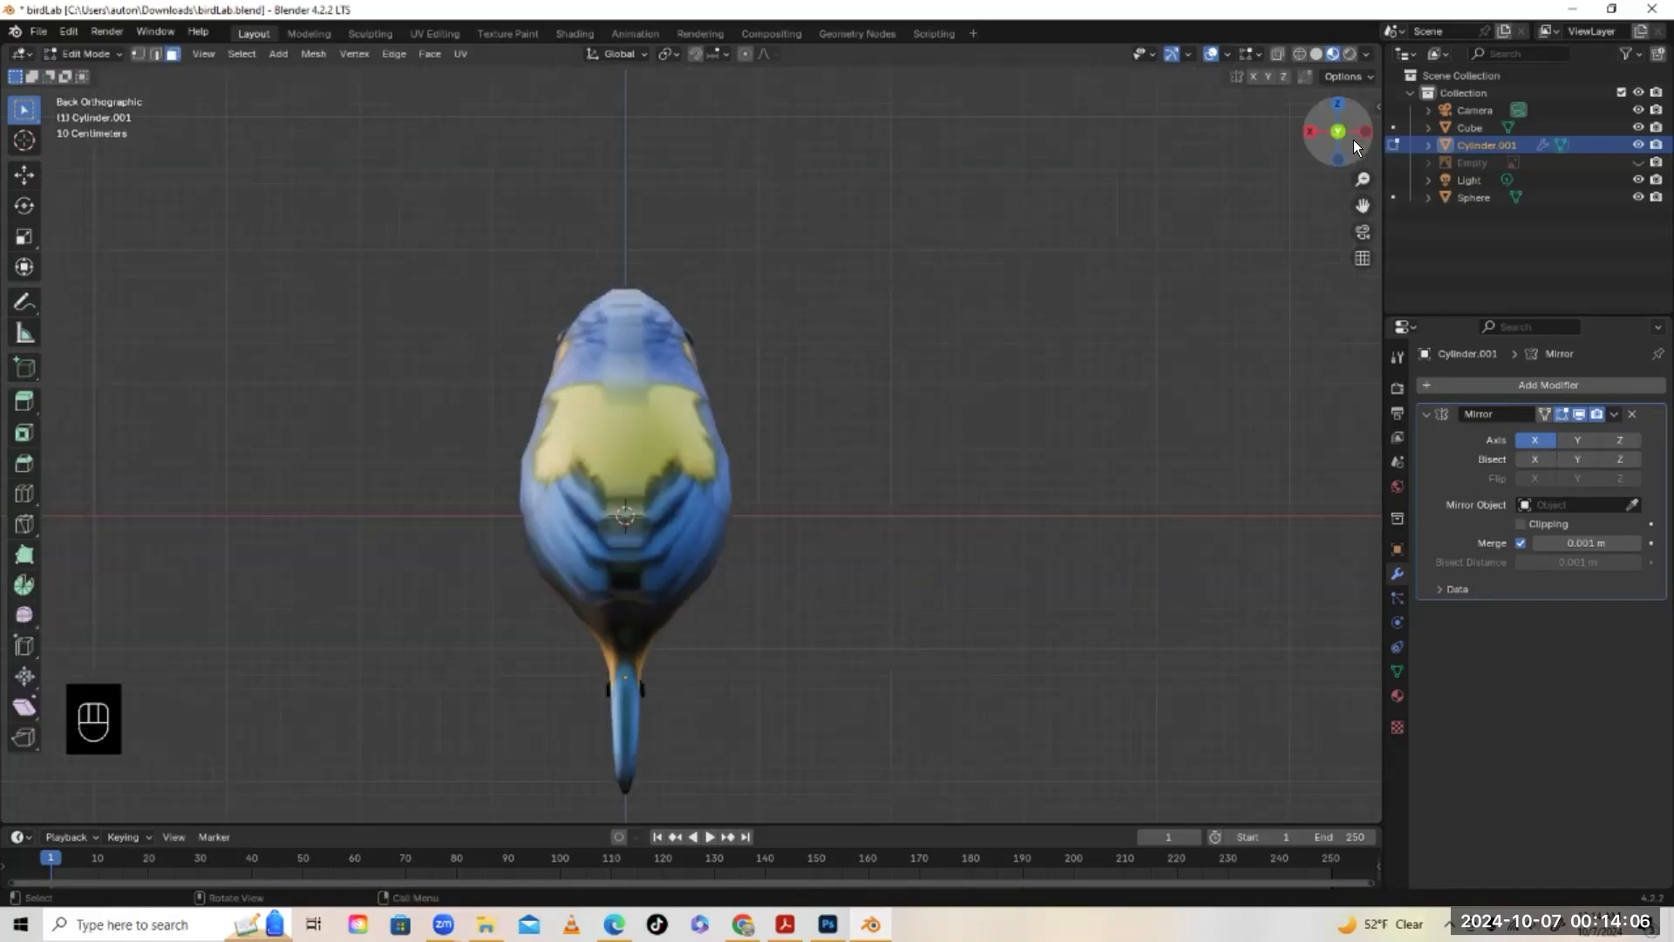
{"action": "left_click", "coordinate": [1334, 131]}
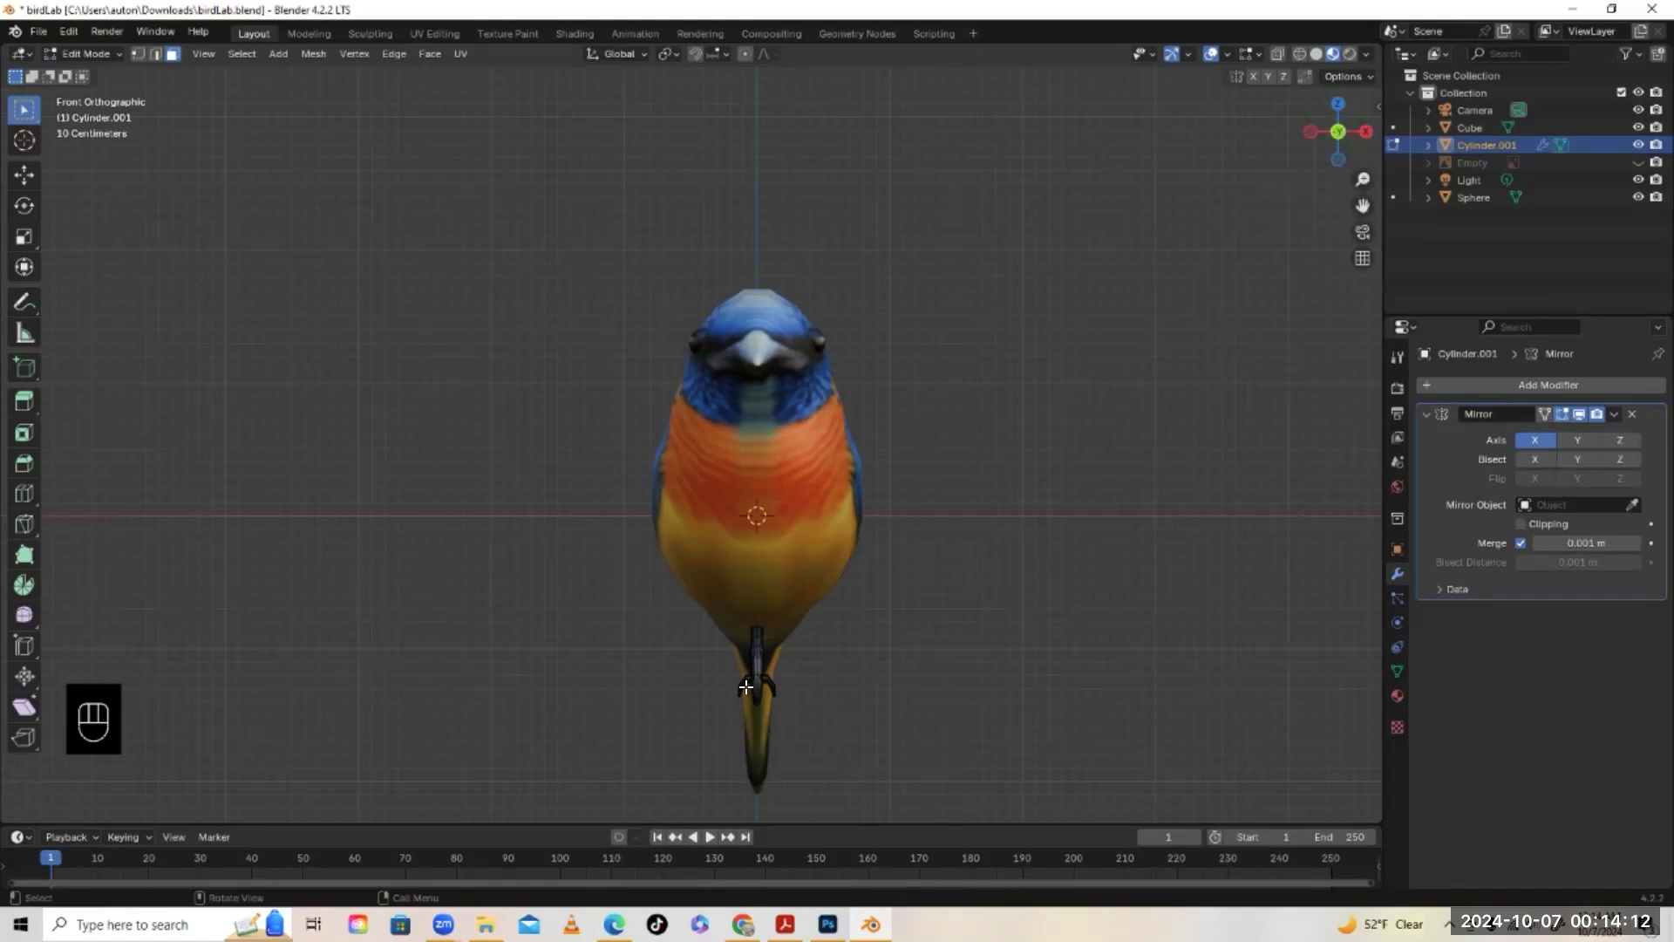
{"action": "key", "text": "a"}
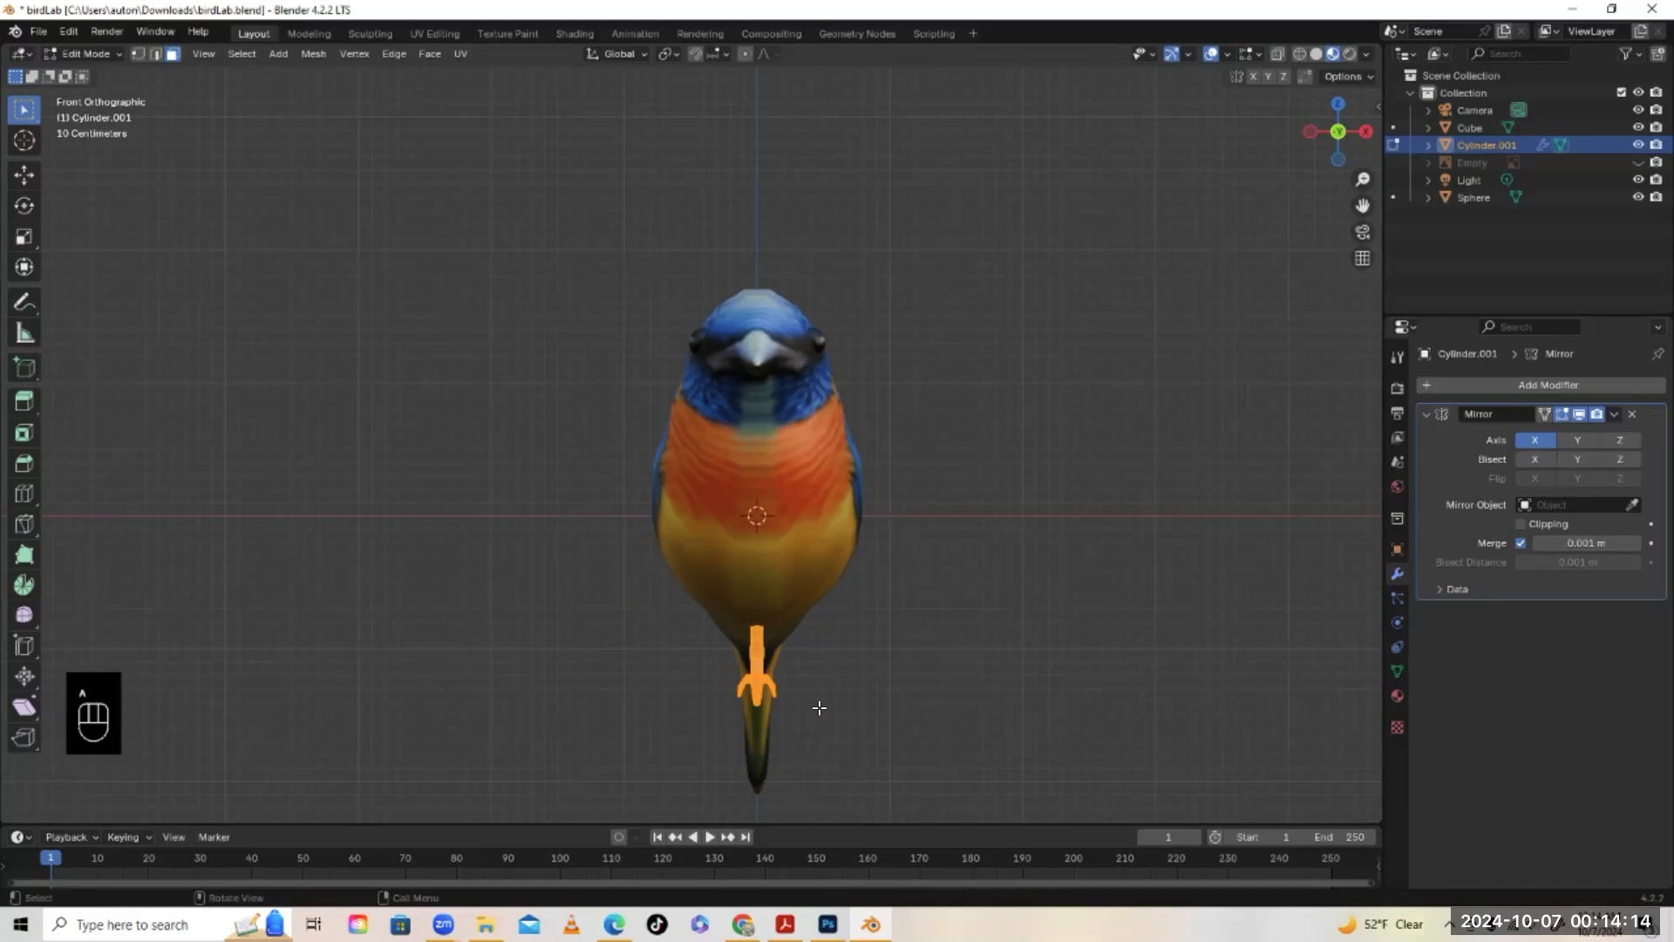
{"action": "key", "text": "g"}
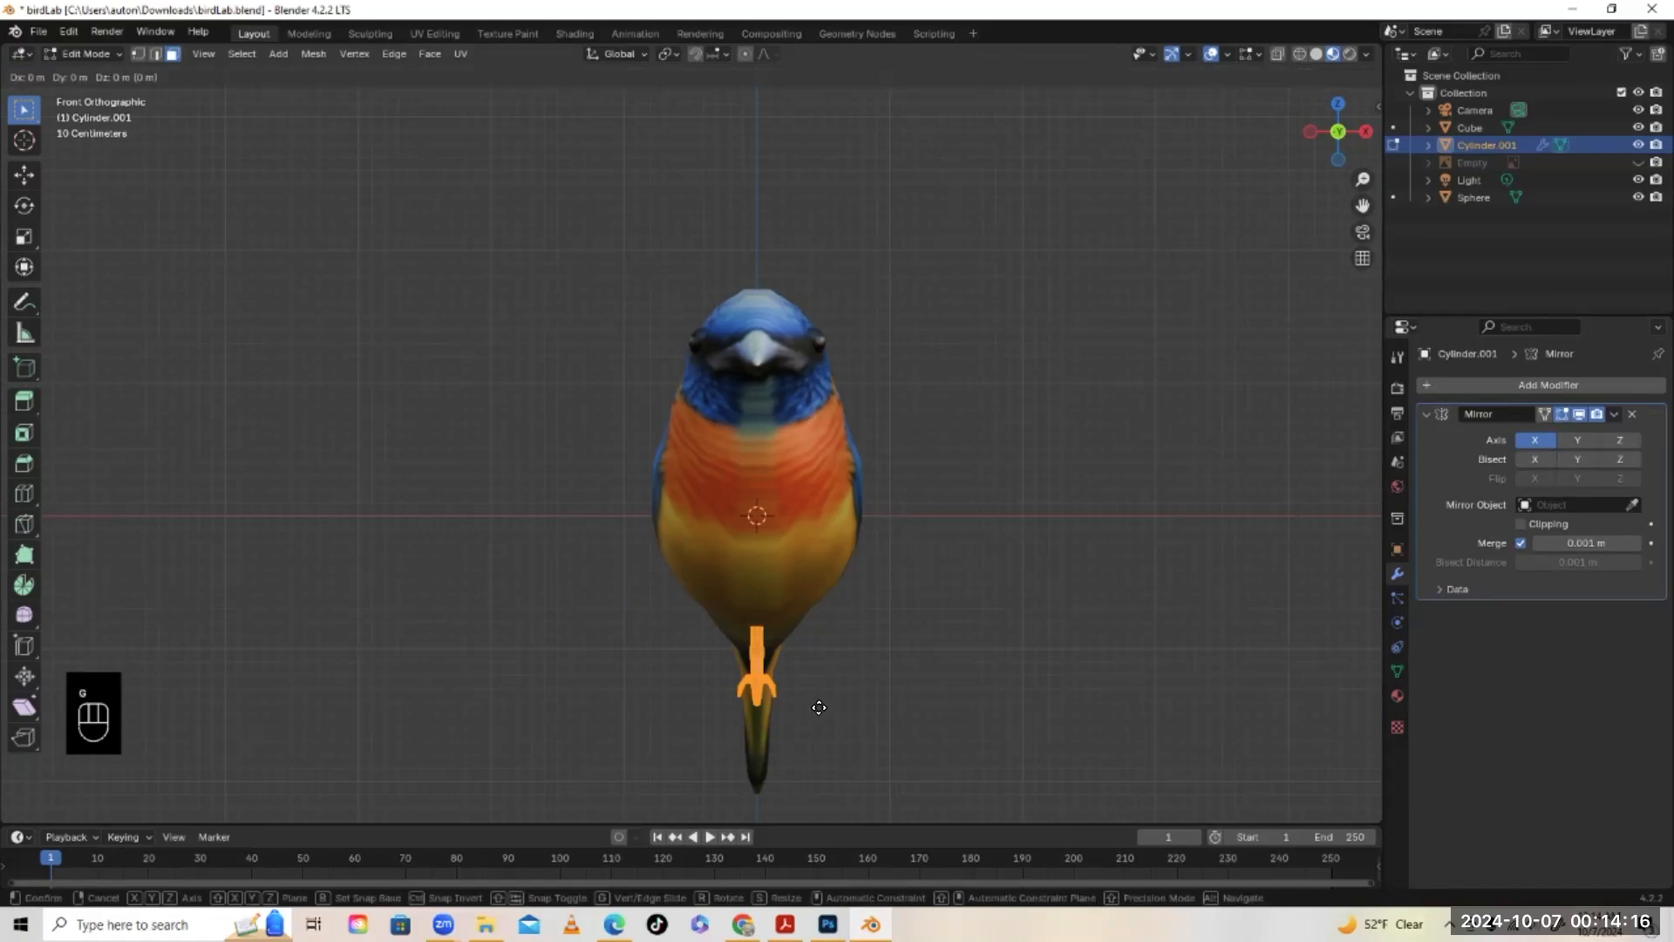
{"action": "key", "text": "x"}
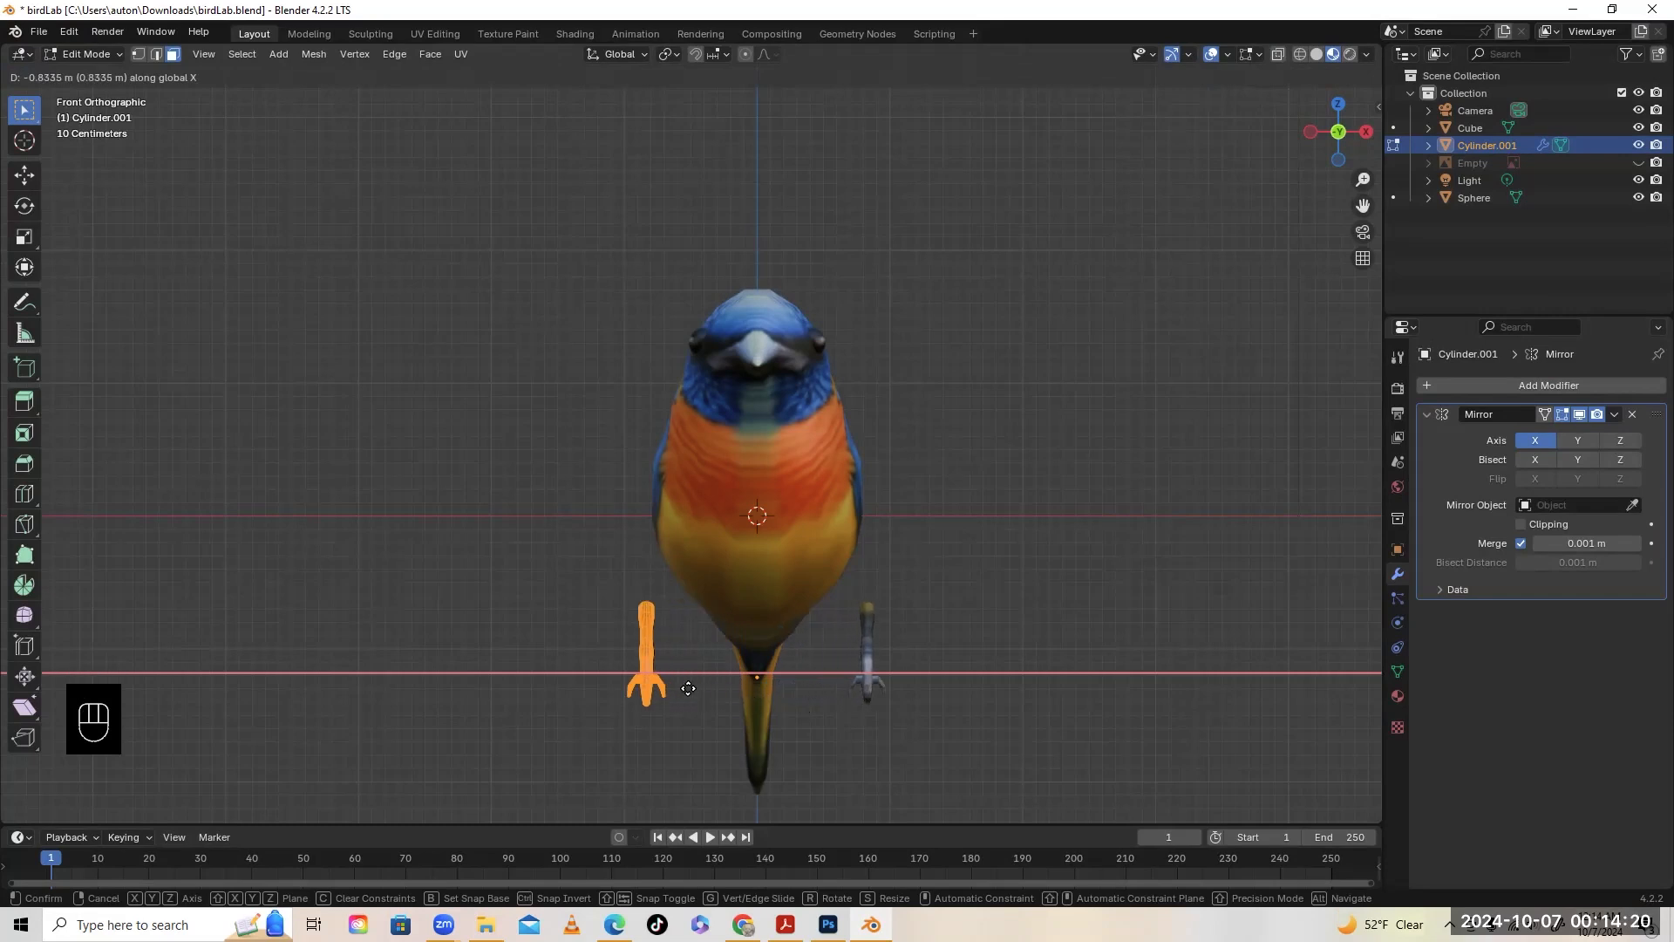
{"action": "left_click", "coordinate": [777, 690]}
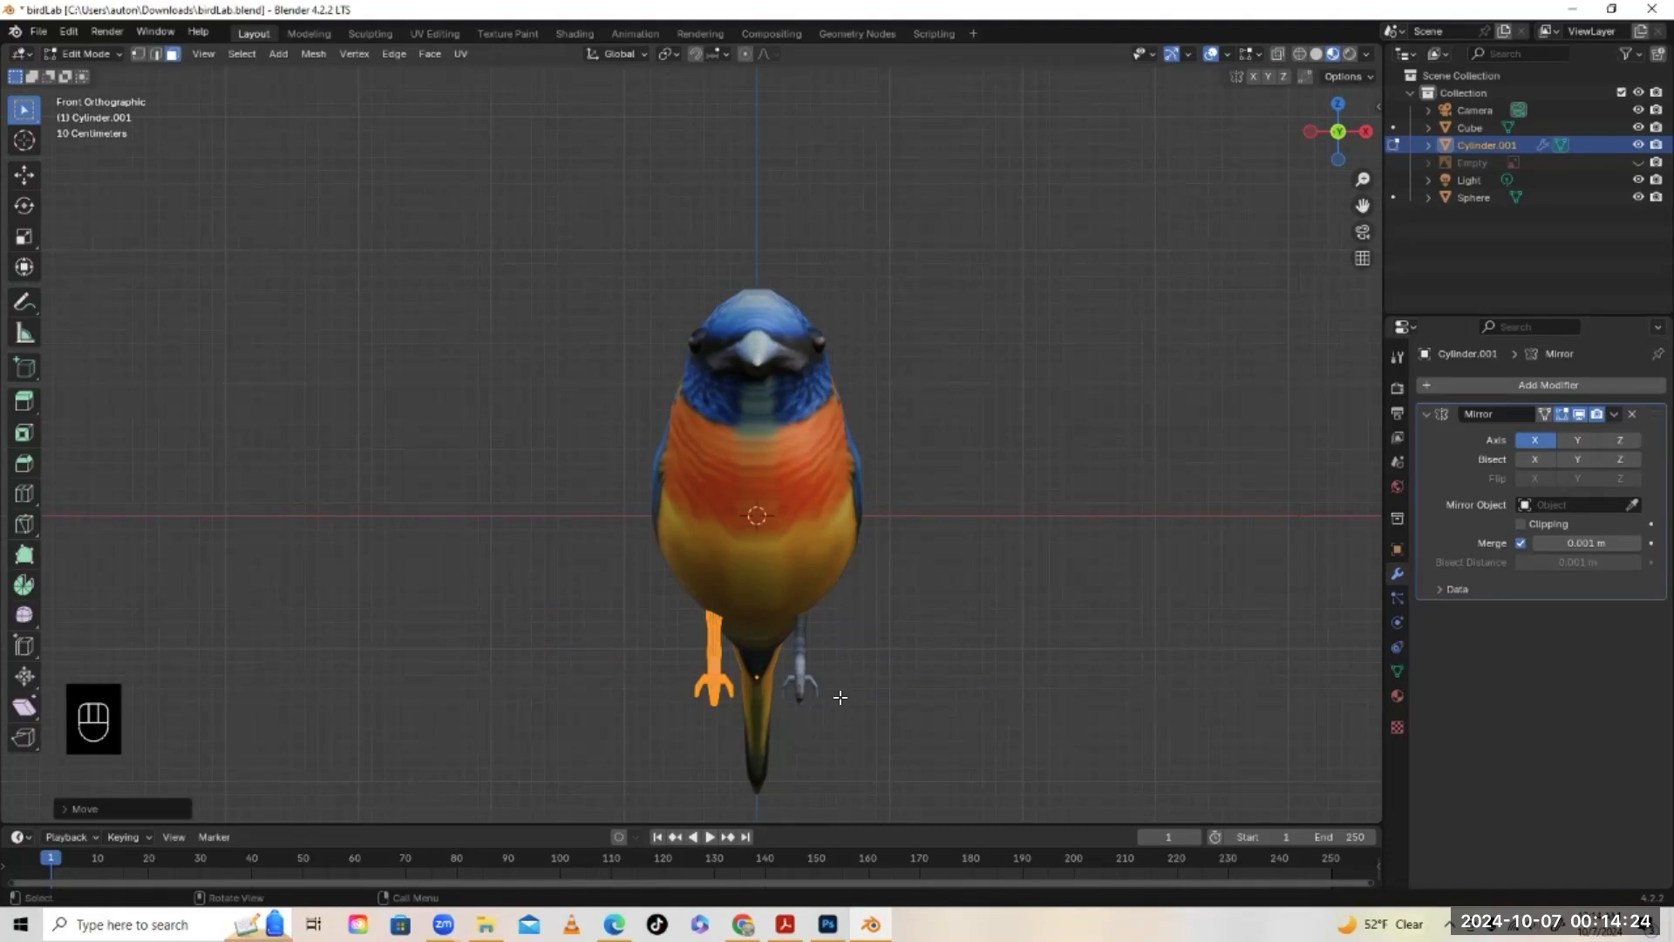
Rotate the leg mesh so both feet splay outward and move it about -0.18 m along X
{"action": "key", "text": "r"}
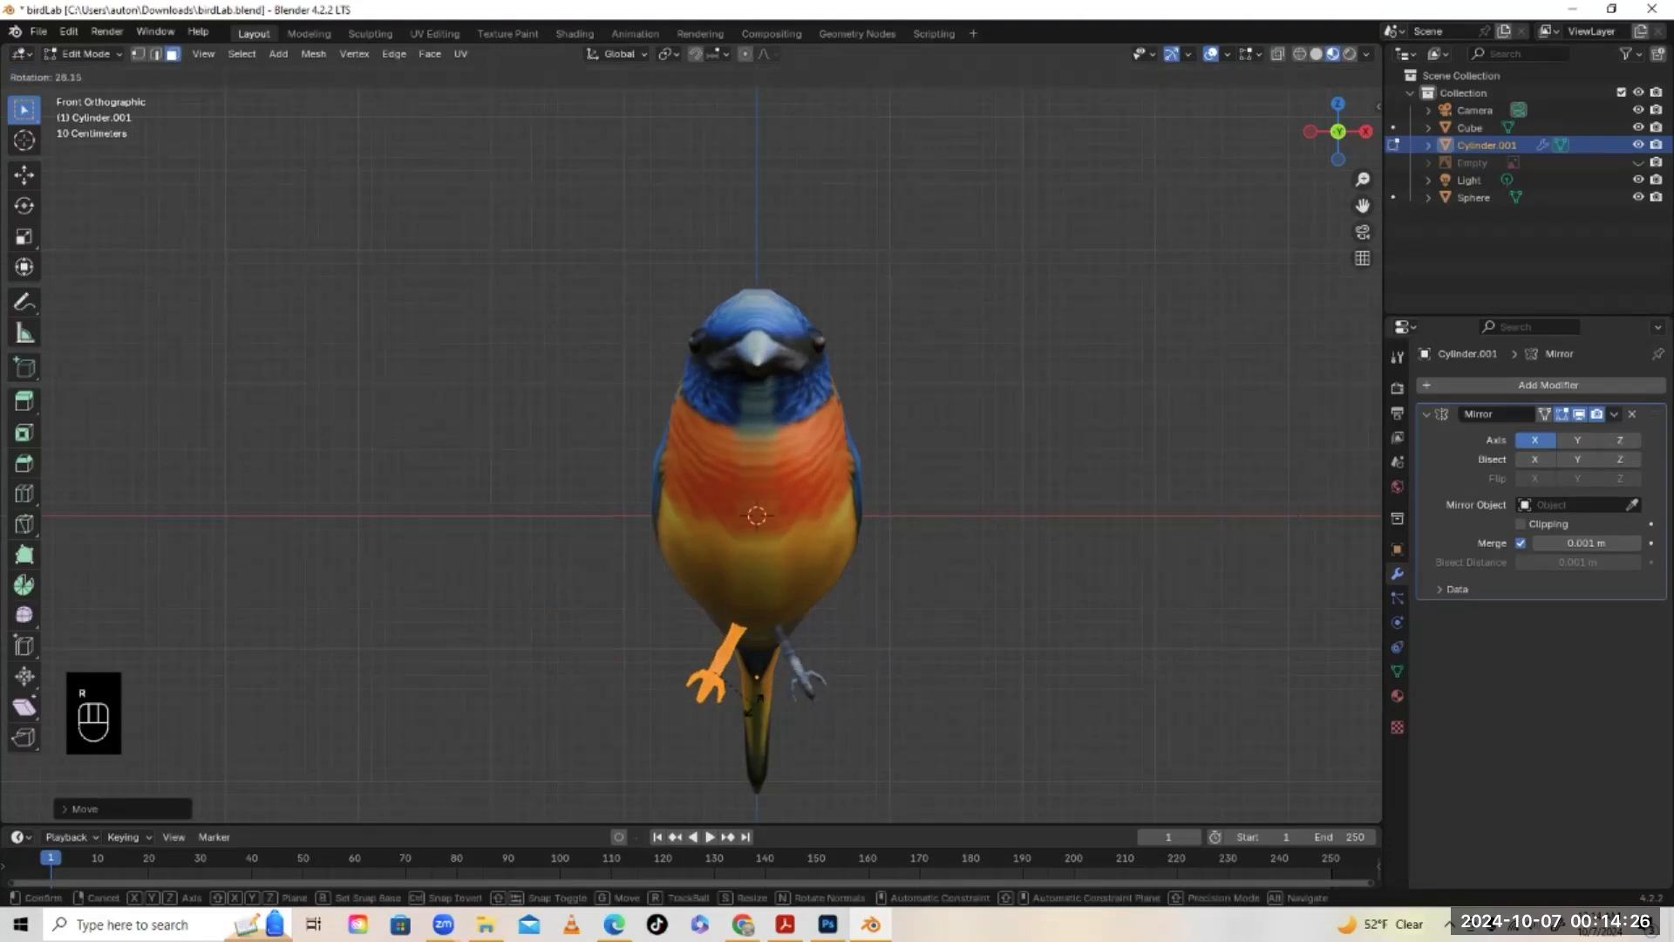
{"action": "left_click", "coordinate": [751, 702]}
{"action": "key", "text": "r"}
{"action": "left_click", "coordinate": [775, 708]}
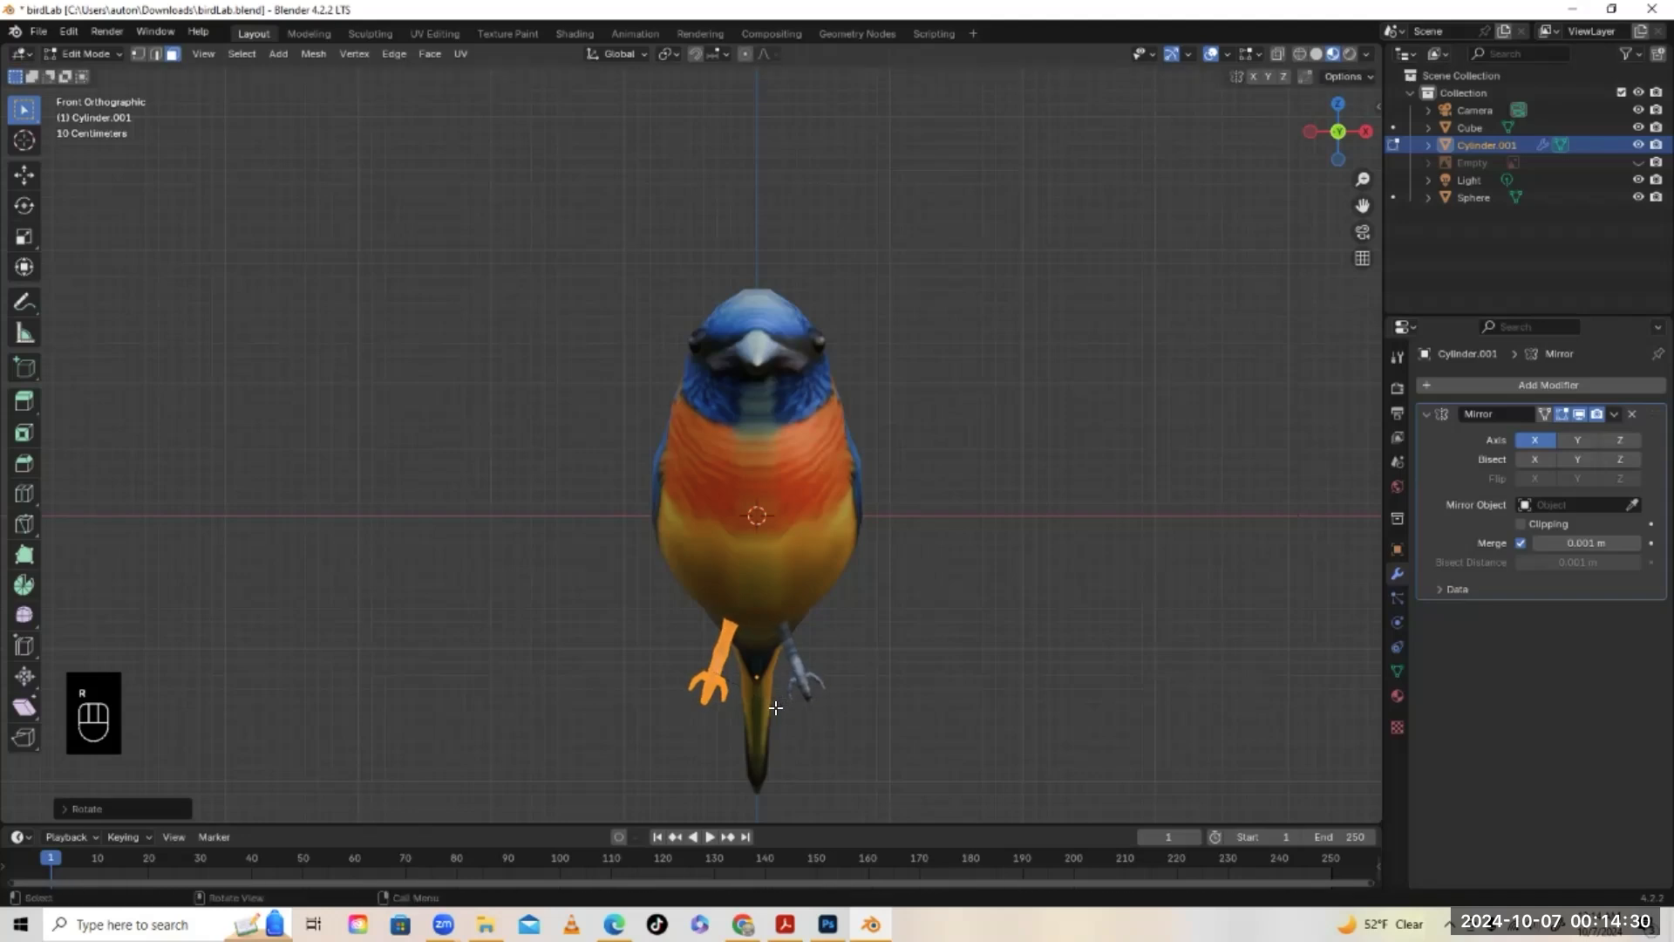
{"action": "key", "text": "g"}
{"action": "key", "text": "x"}
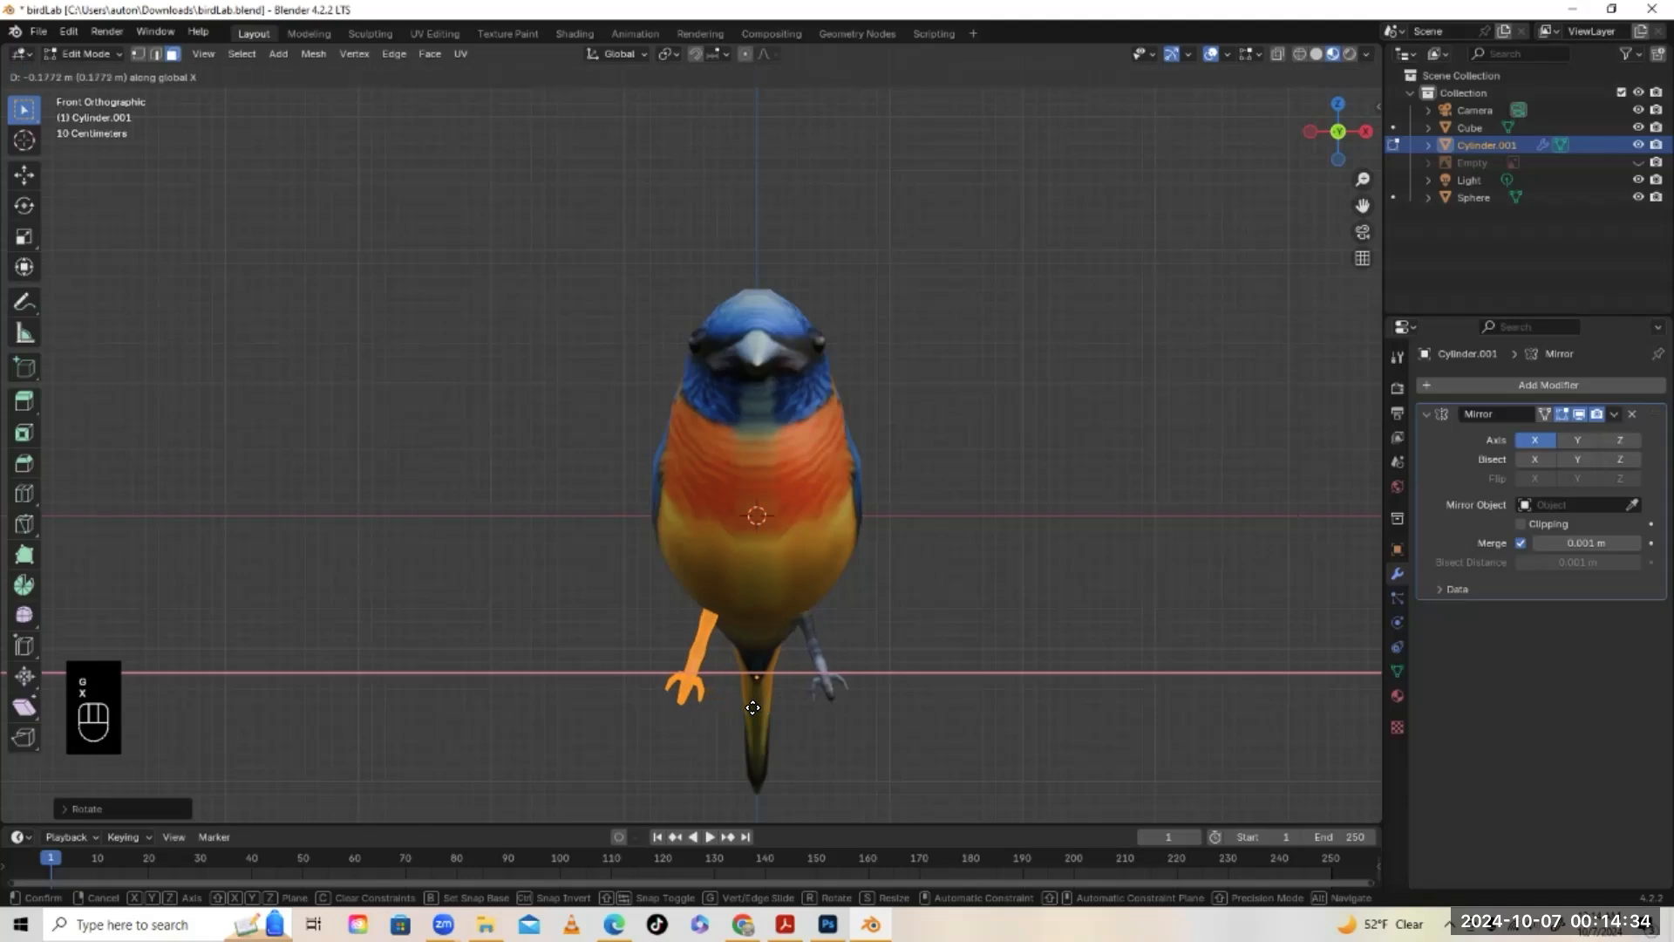
{"action": "left_click", "coordinate": [753, 708]}
Return to Object Mode and shade the mirrored legs smooth
{"action": "middle_click_drag", "start_coordinate": [904, 684], "coordinate": [809, 584]}
{"action": "key", "text": "KP_3"}
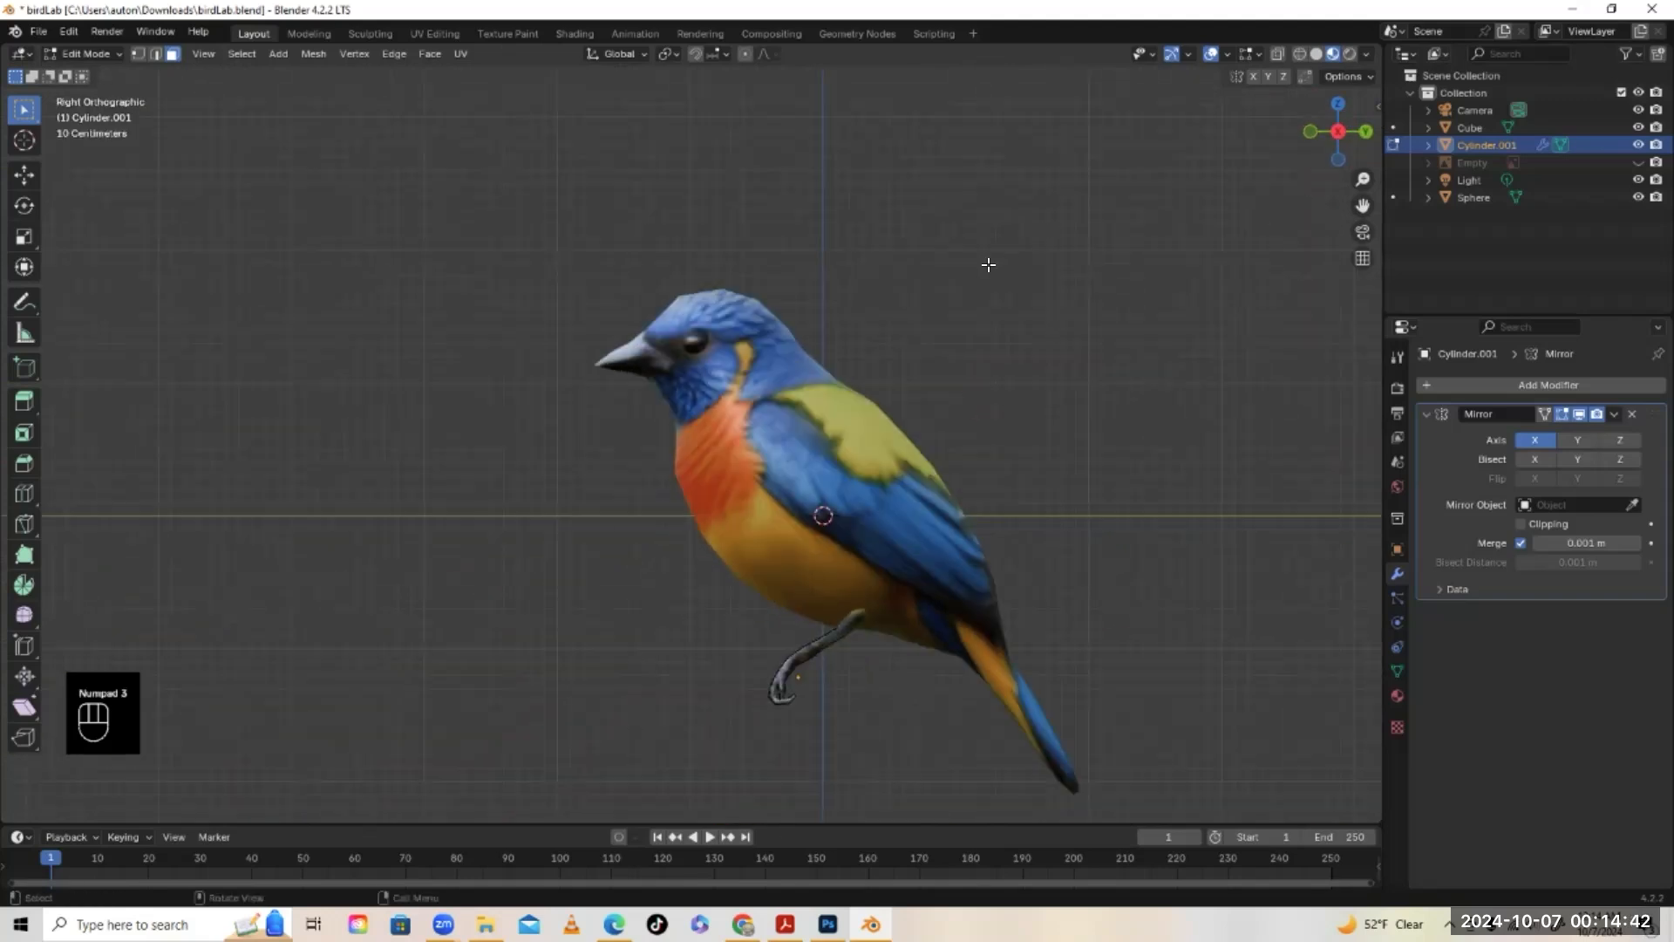
{"action": "key", "text": "Tab"}
{"action": "right_click", "coordinate": [818, 645]}
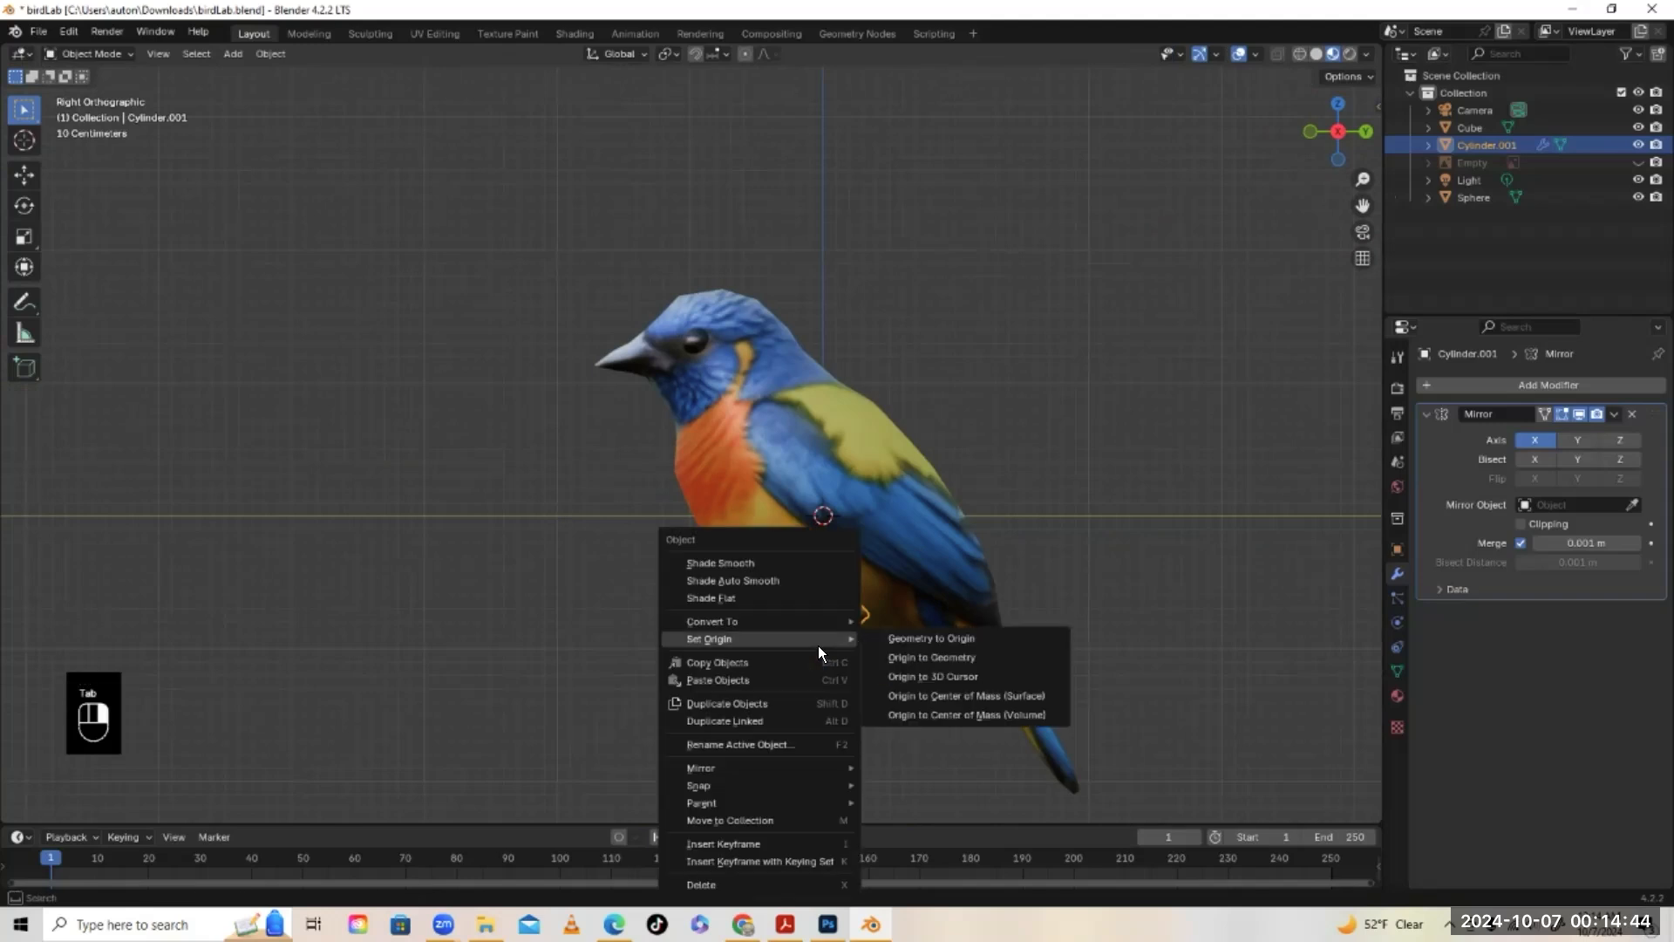
{"action": "left_click", "coordinate": [785, 560]}
{"action": "middle_click_drag", "start_coordinate": [856, 691], "coordinate": [748, 637]}
{"action": "right_click", "coordinate": [749, 637]}
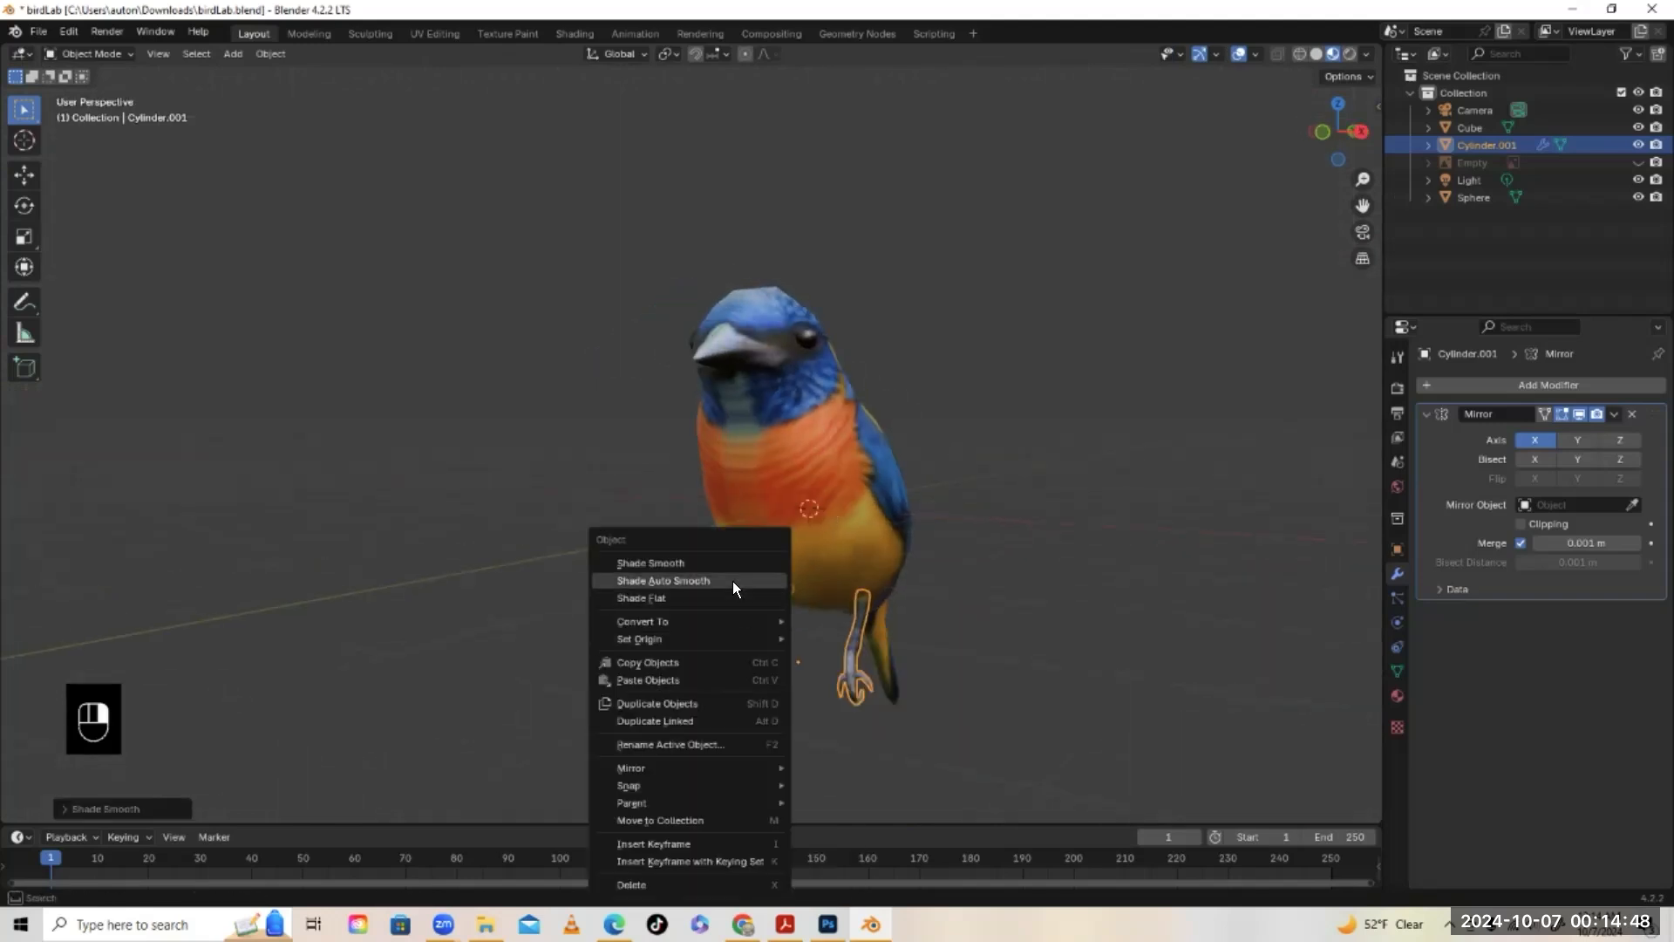
{"action": "left_click", "coordinate": [713, 561]}
Shade the bird's eye spheres smooth
{"action": "middle_click_drag", "start_coordinate": [1075, 610], "coordinate": [1010, 515]}
{"action": "left_click", "coordinate": [775, 382]}
{"action": "right_click", "coordinate": [775, 382]}
{"action": "left_click", "coordinate": [771, 385]}
{"action": "scroll", "coordinate": [1008, 516], "scroll_direction": "down", "scroll_amount": 3}
{"action": "scroll", "coordinate": [1006, 518], "scroll_direction": "up", "scroll_amount": 1}
Set the right side view and save the bird file under its existing name
{"action": "key", "text": "KP_3"}
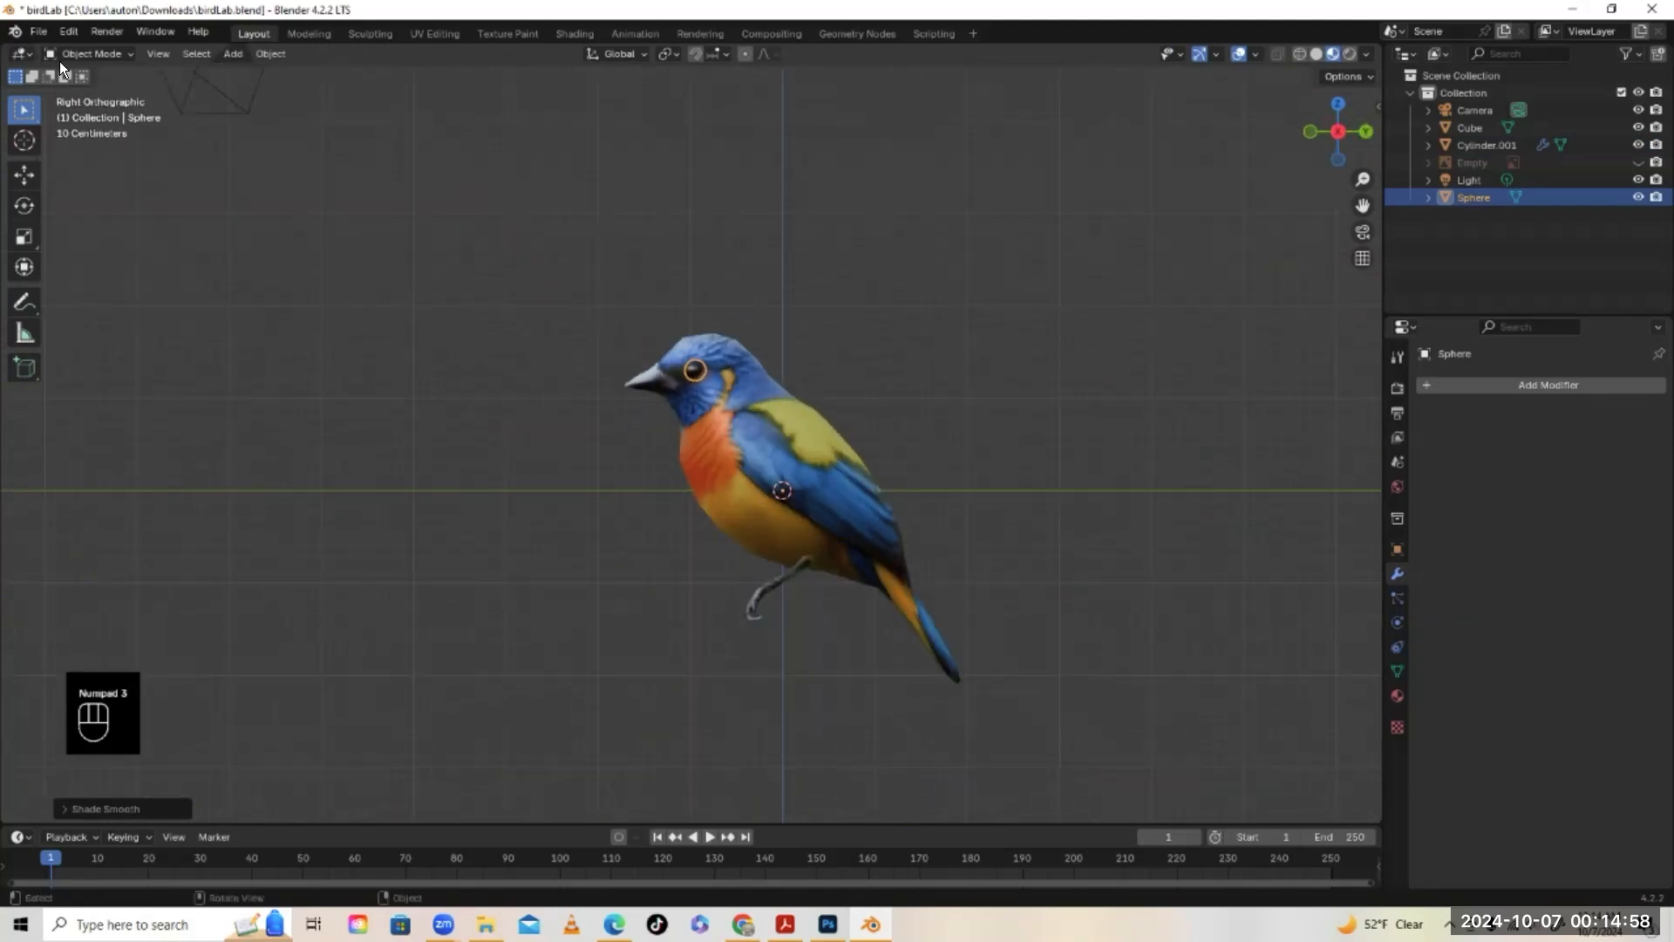
{"action": "left_click", "coordinate": [39, 32]}
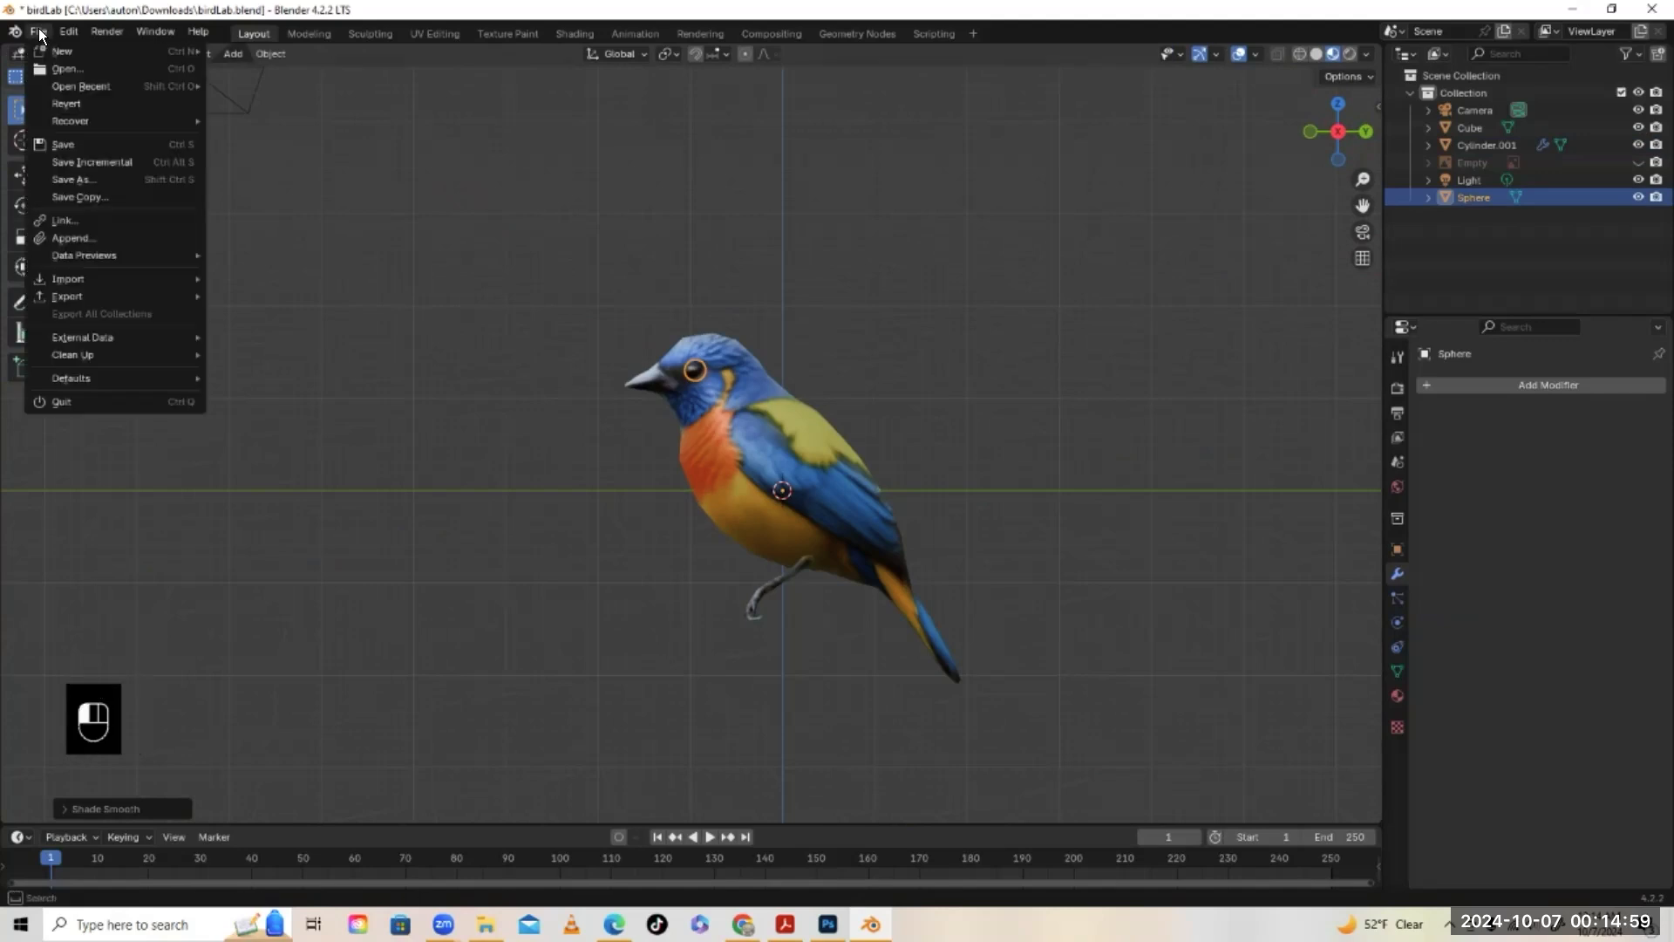
{"action": "left_click", "coordinate": [68, 145]}
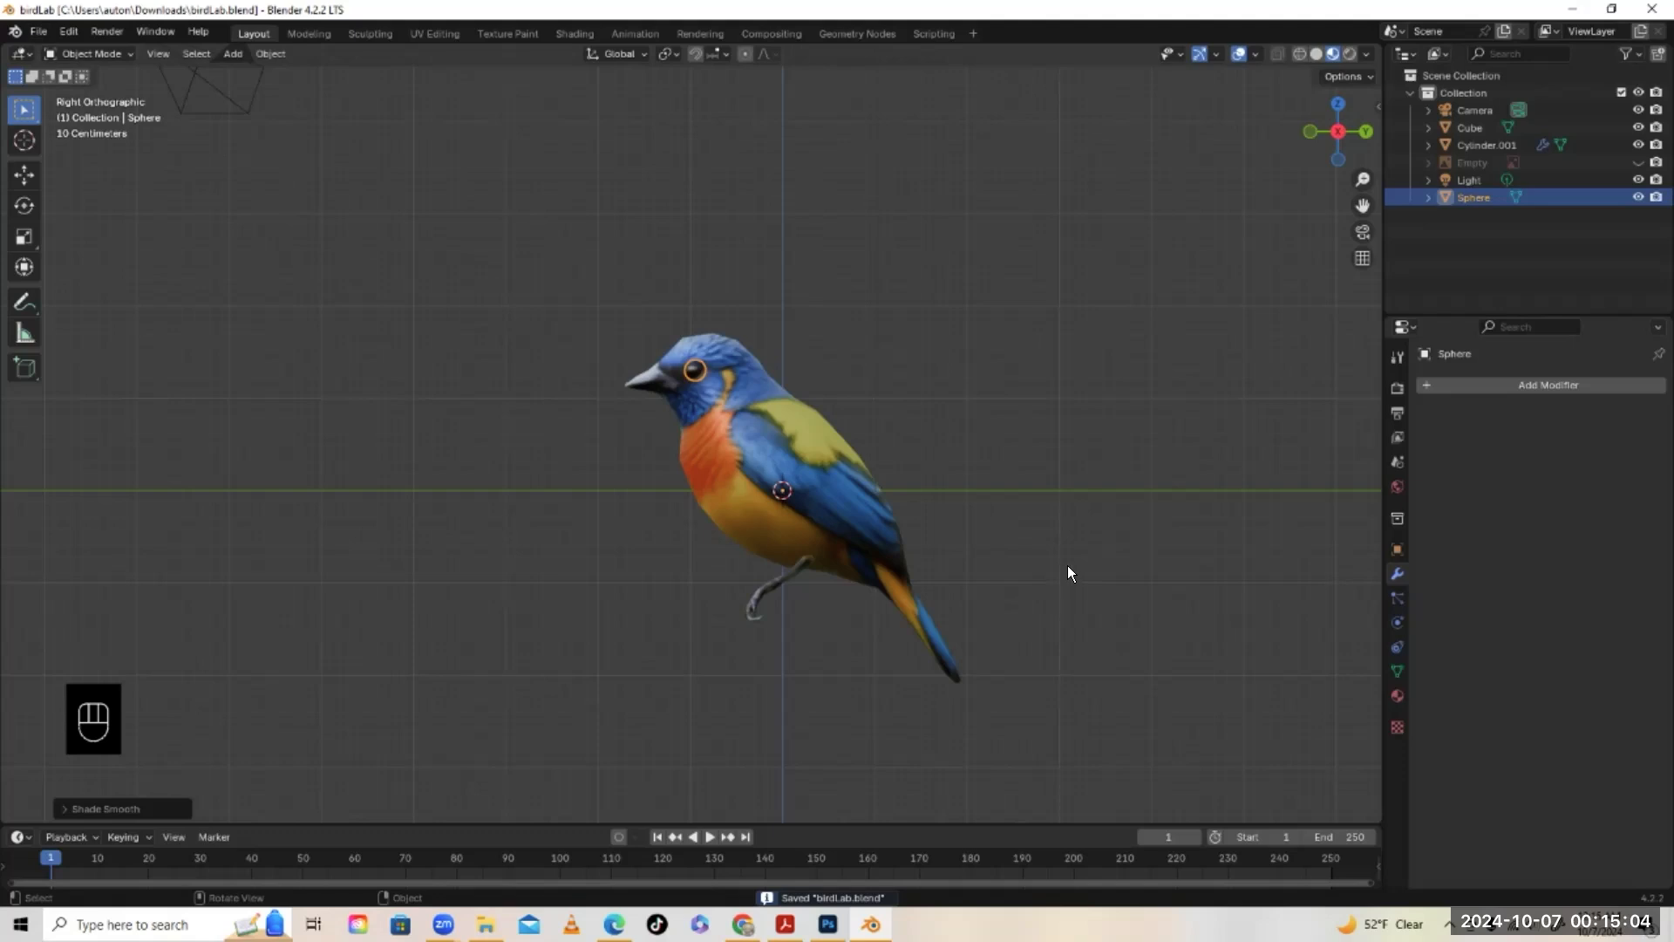
Apply the Mirror modifier on the leg object so both legs become real geometry
{"action": "left_click", "coordinate": [777, 584]}
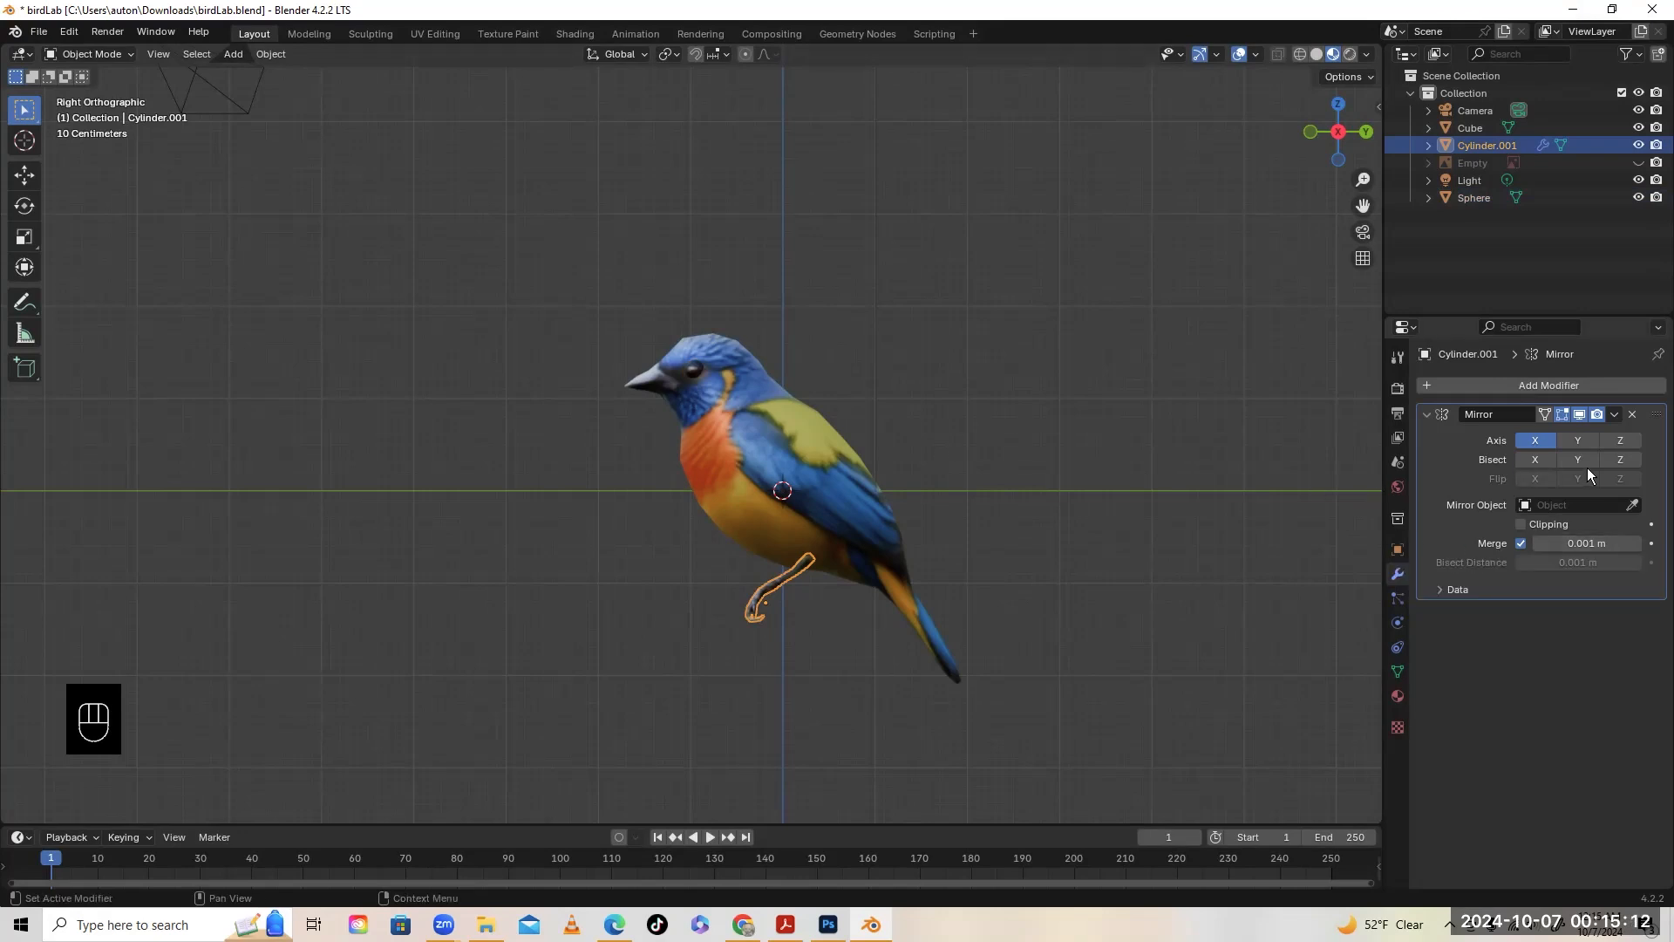
{"action": "left_click", "coordinate": [1614, 414]}
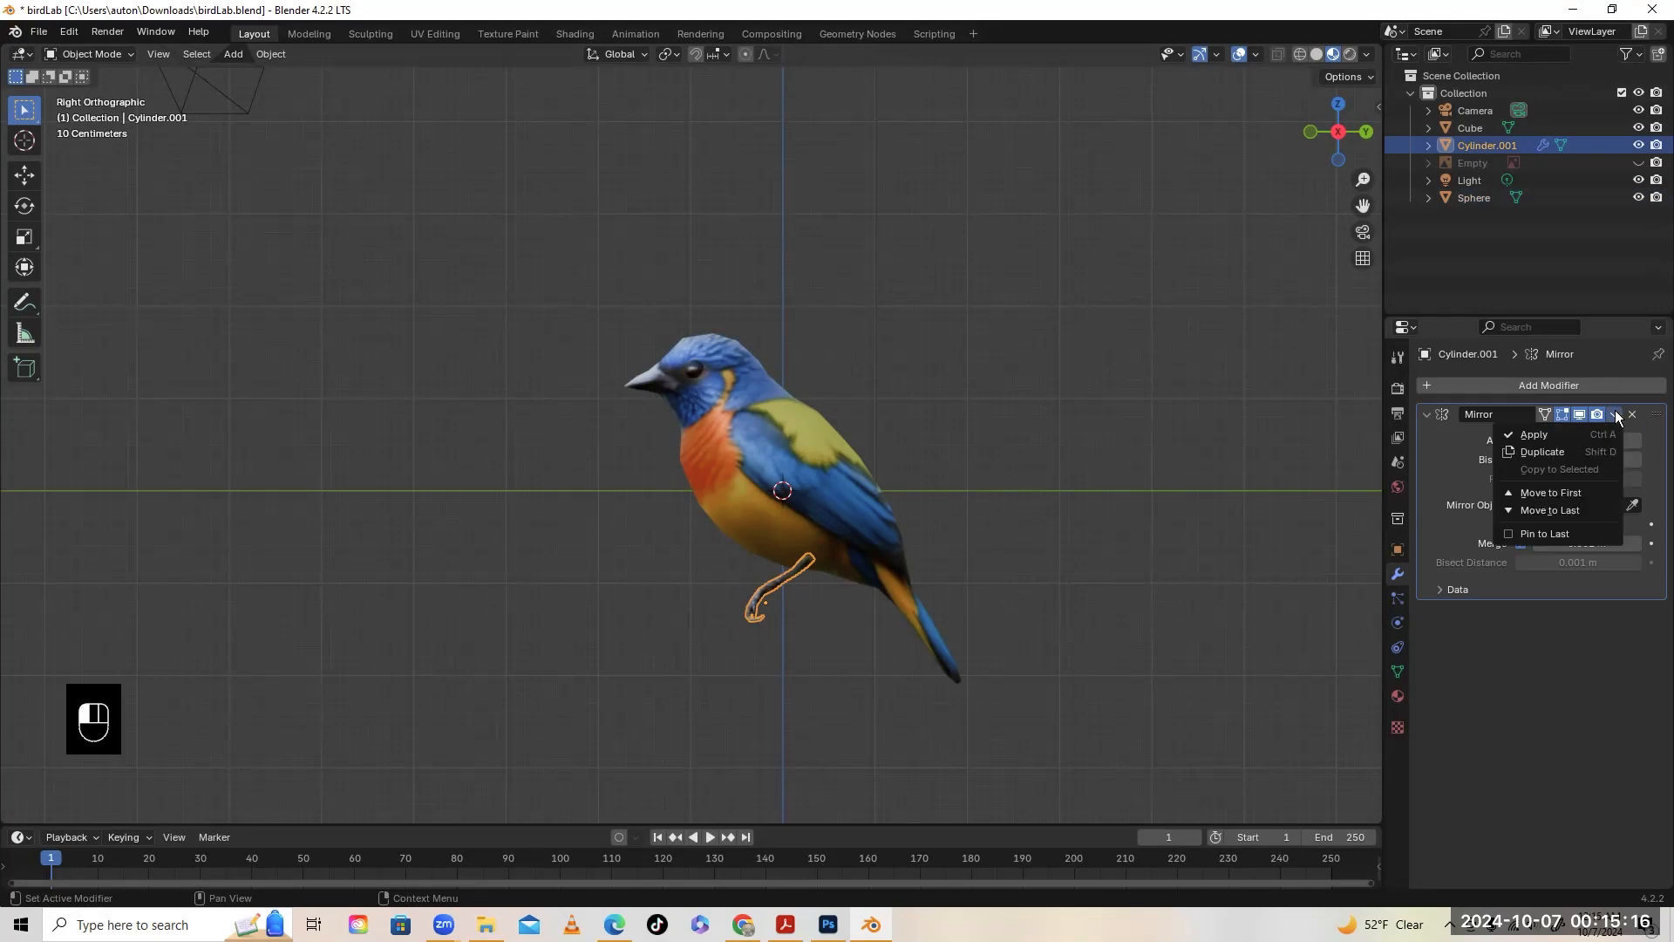
{"action": "left_click", "coordinate": [1573, 435]}
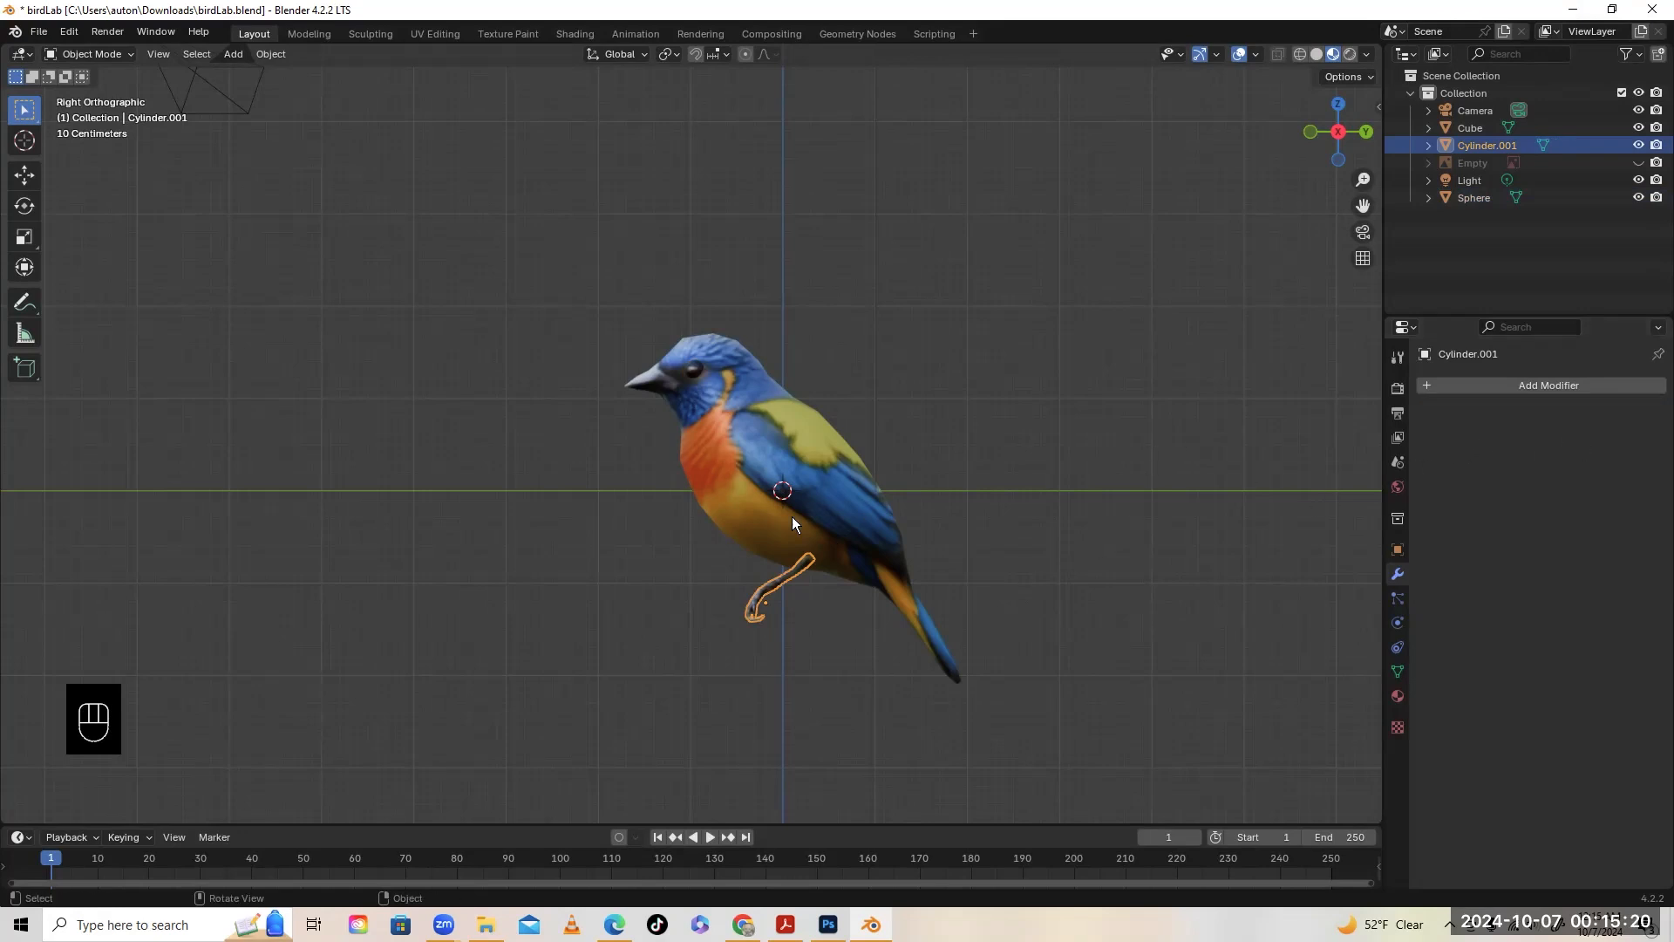
{"action": "middle_click_drag", "start_coordinate": [780, 588], "coordinate": [823, 572]}
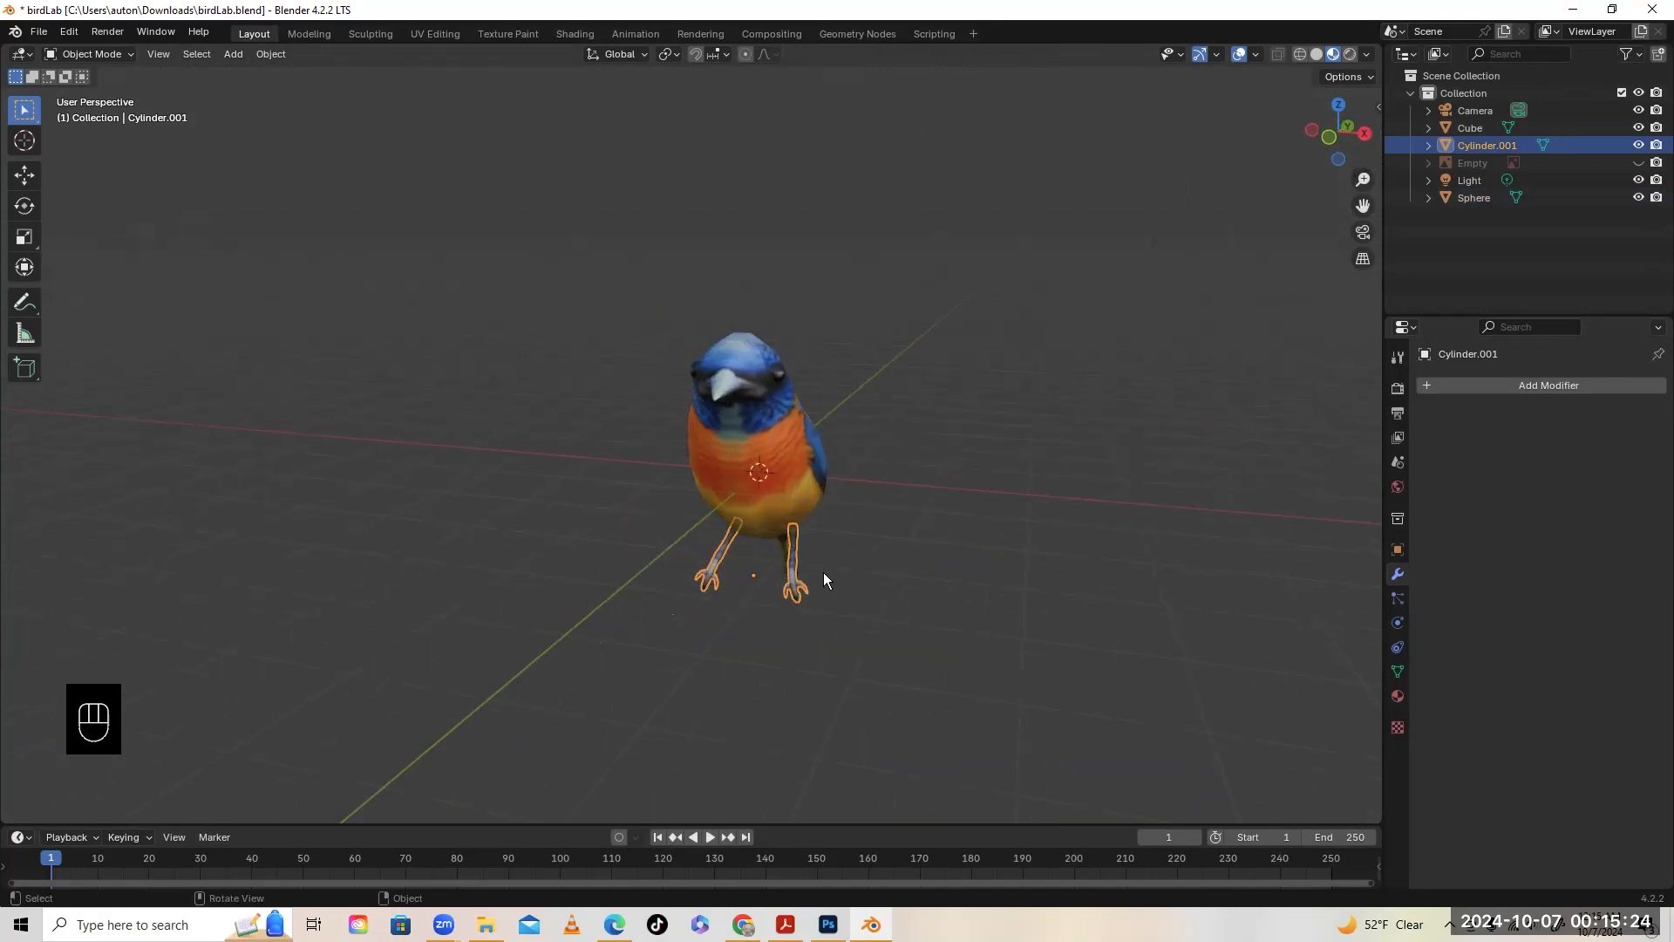
Save a copy of the file in Downloads as birdLabanimate.blend
{"action": "left_click", "coordinate": [38, 32]}
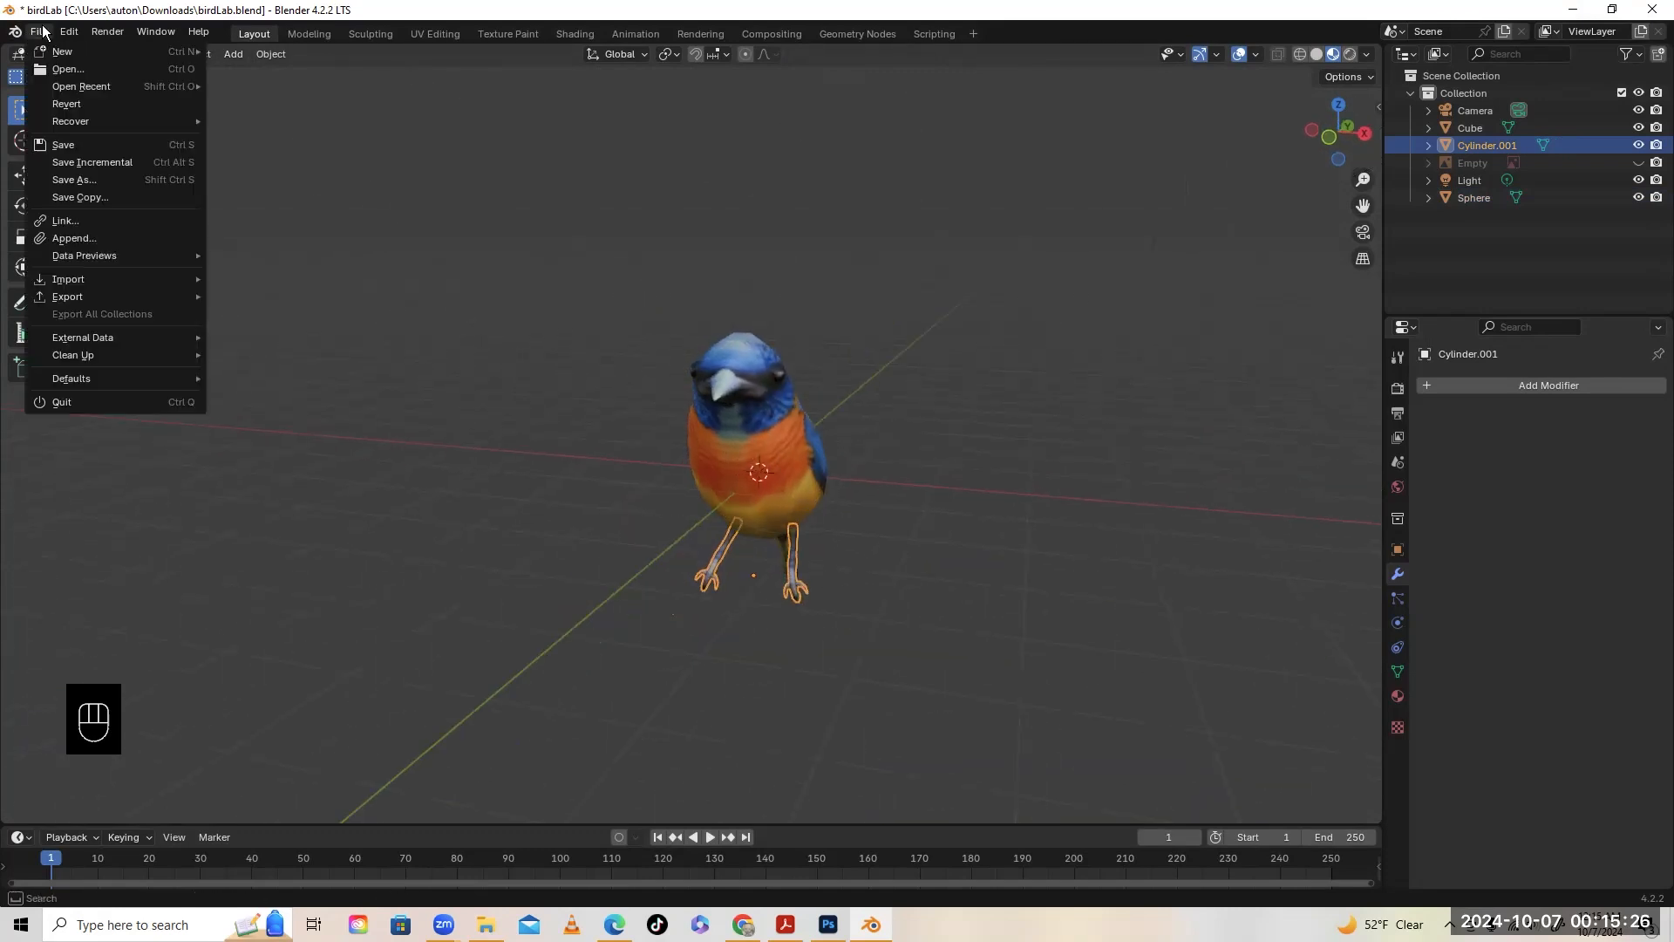
{"action": "left_click", "coordinate": [87, 179]}
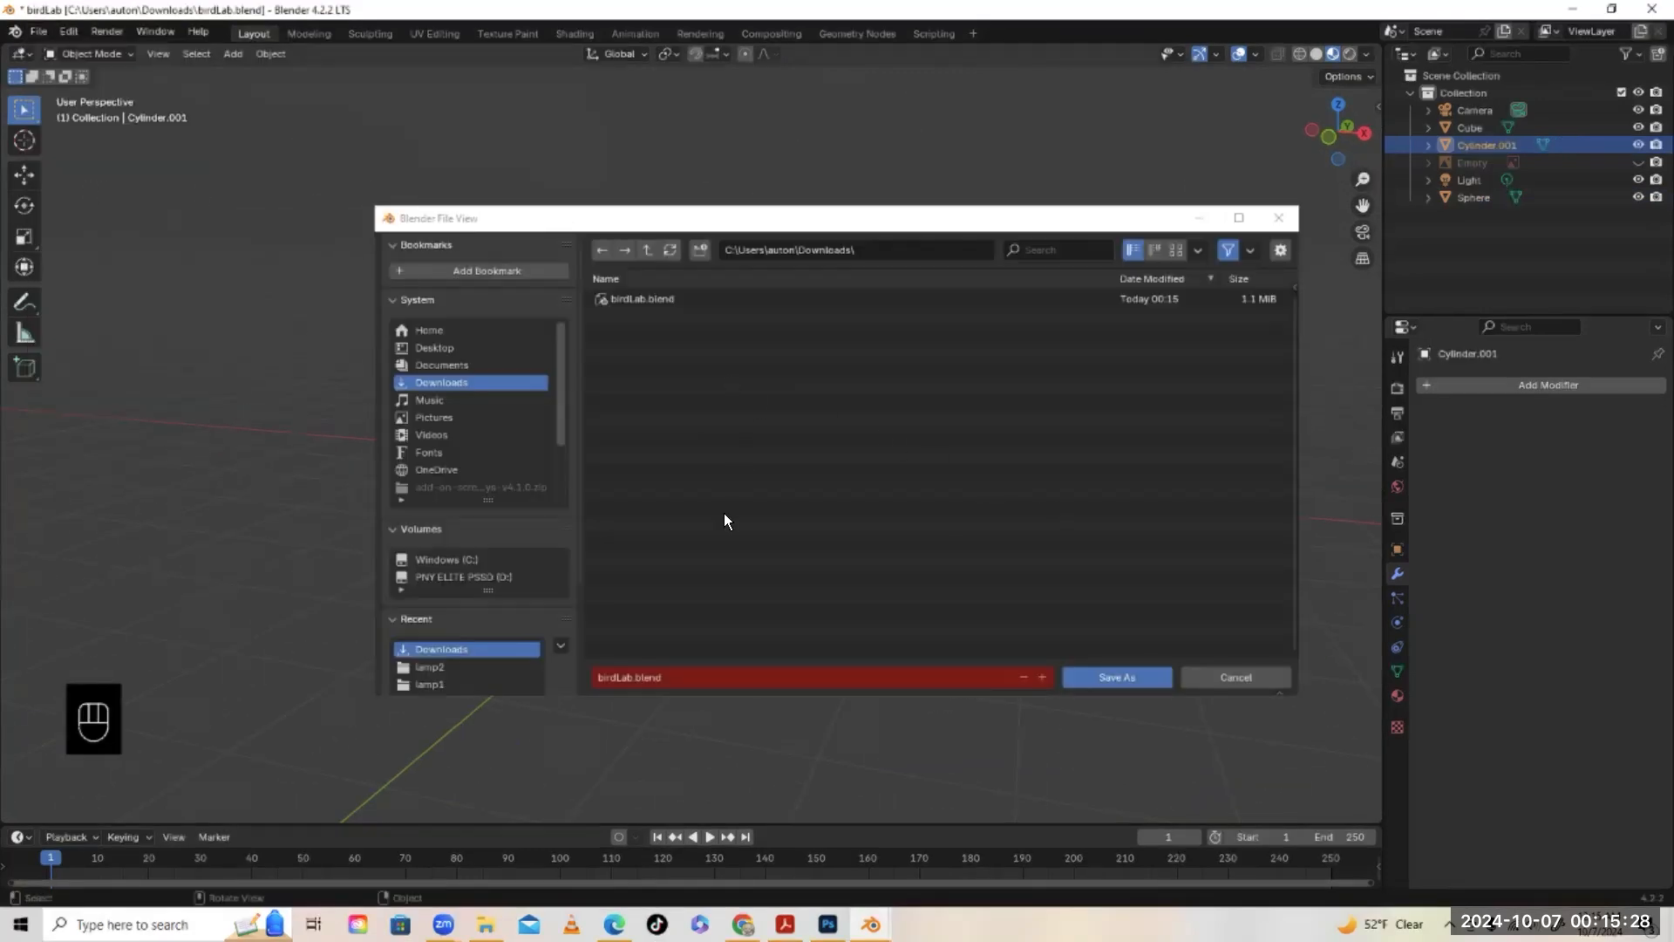
{"action": "left_click", "coordinate": [632, 677]}
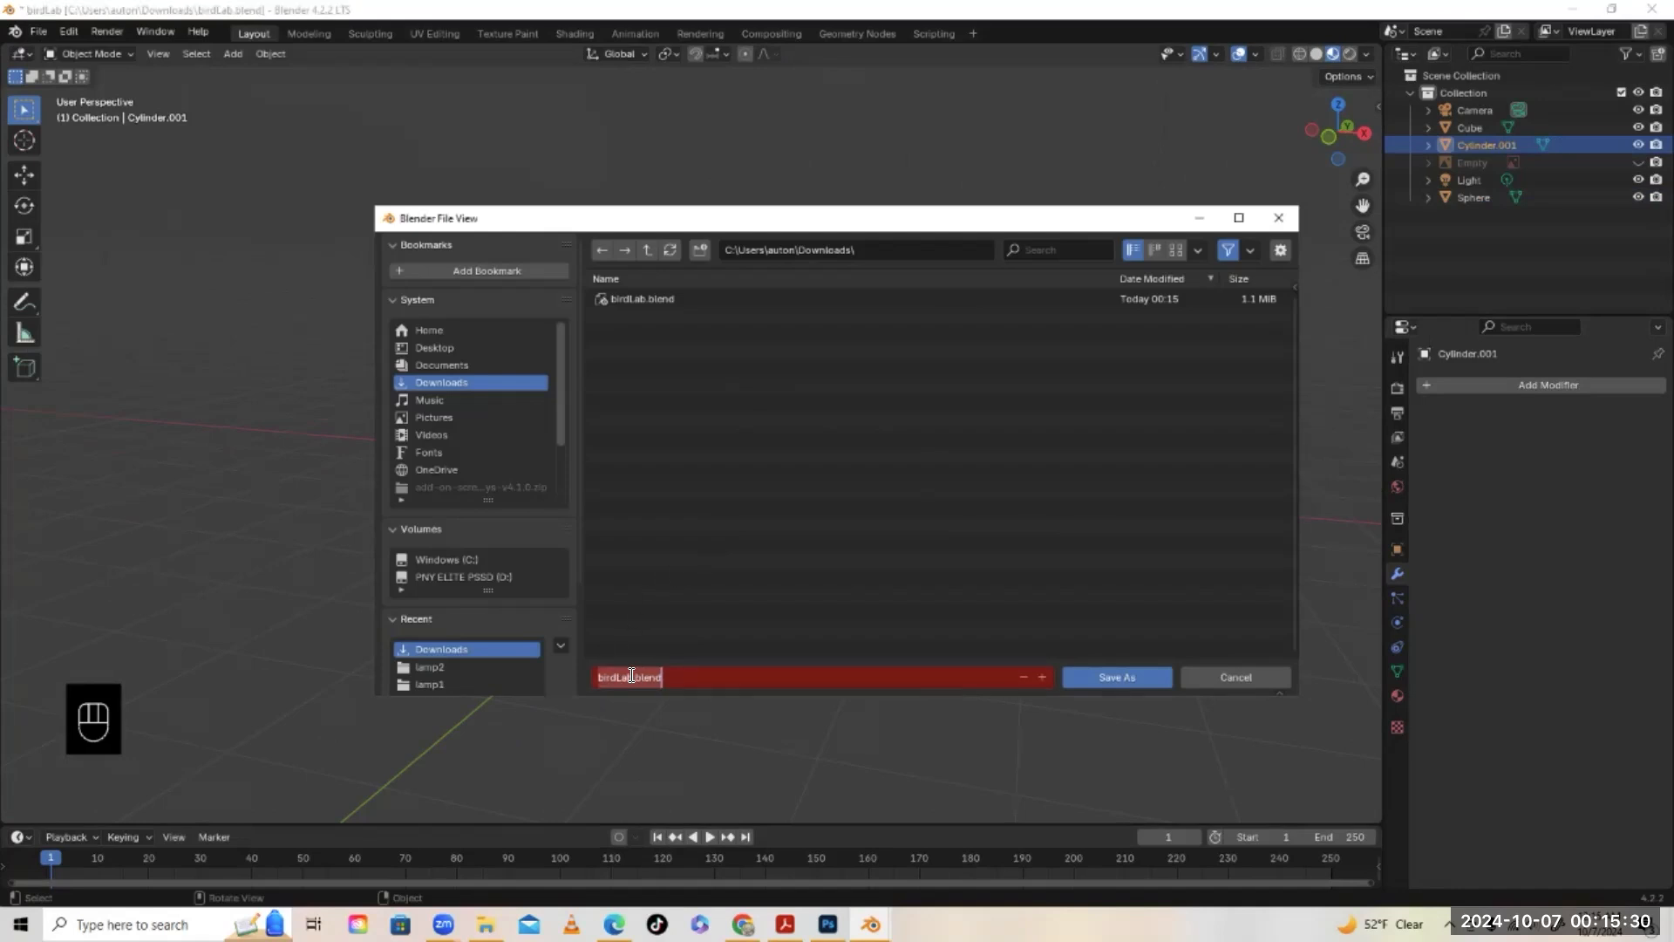
{"action": "left_click", "coordinate": [632, 677]}
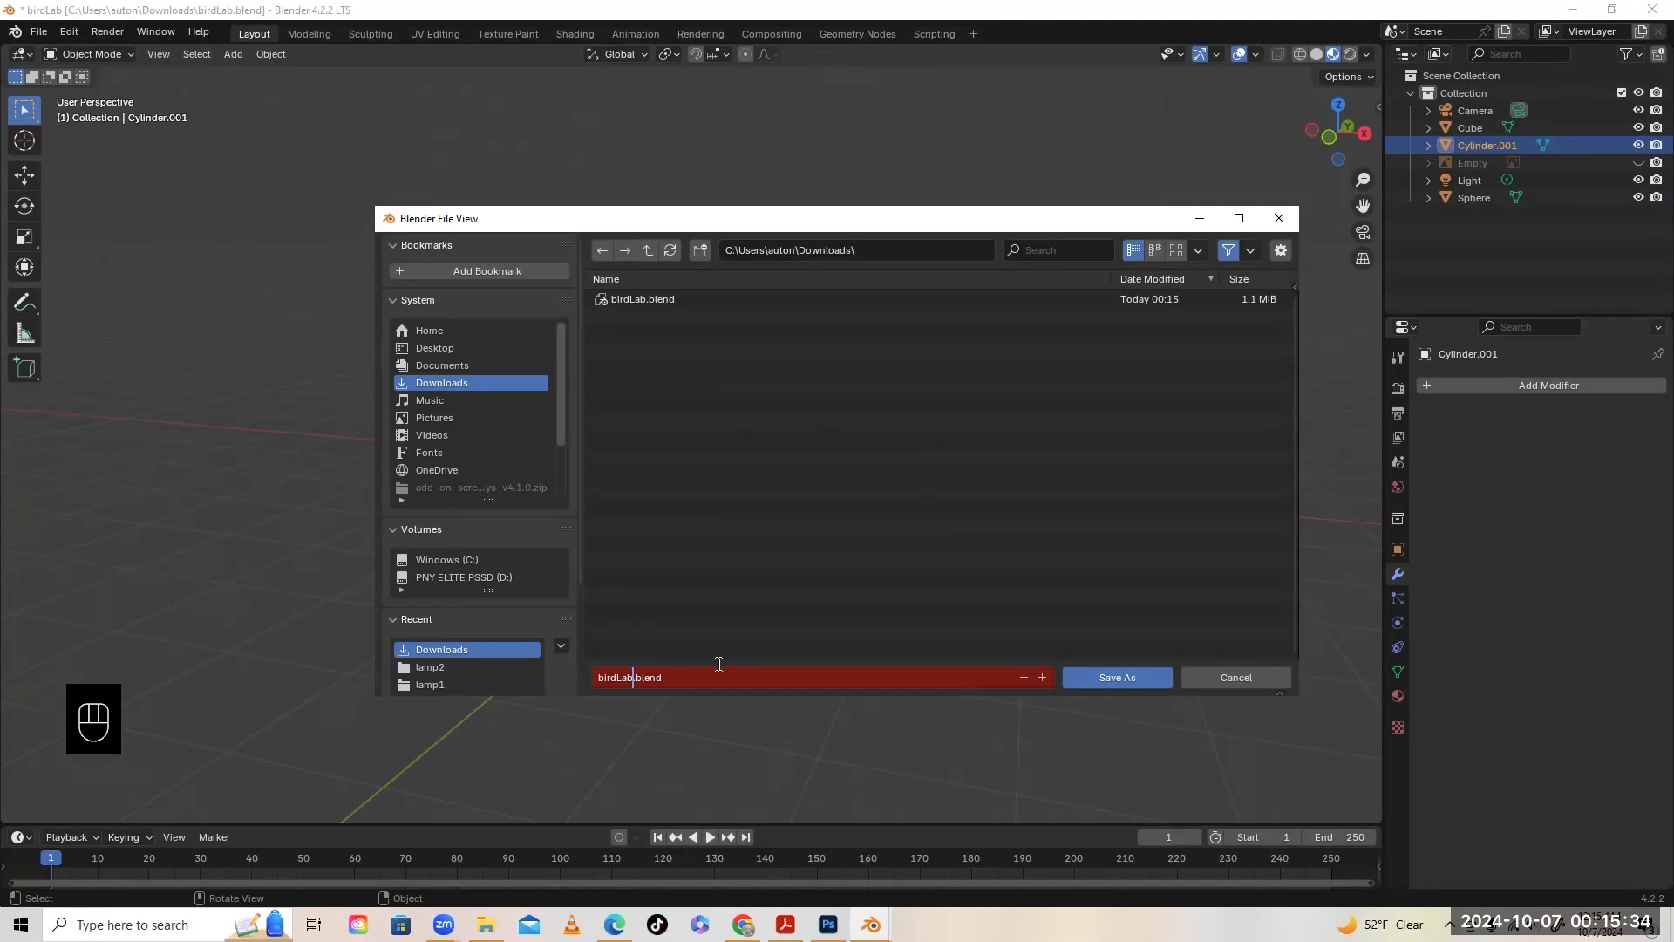
{"action": "type", "text": "animate"}
{"action": "left_click", "coordinate": [1144, 685]}
{"action": "left_click", "coordinate": [1143, 682]}
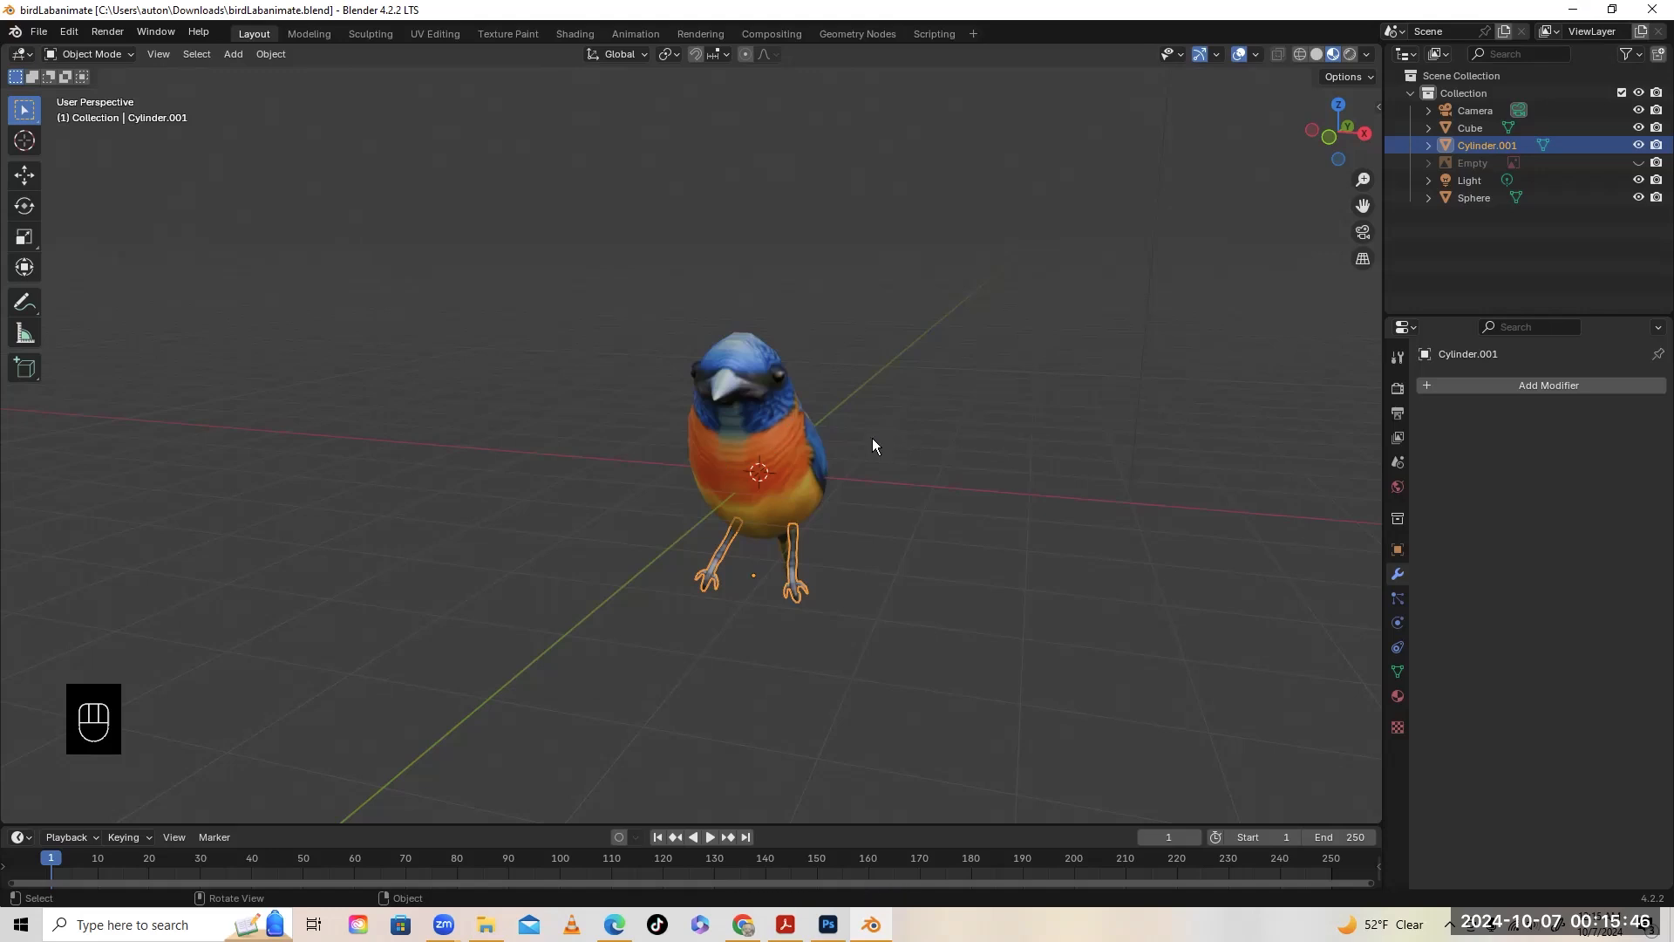
{"action": "middle_click_drag", "start_coordinate": [872, 438], "coordinate": [828, 433]}
{"action": "key", "text": "KP_3"}
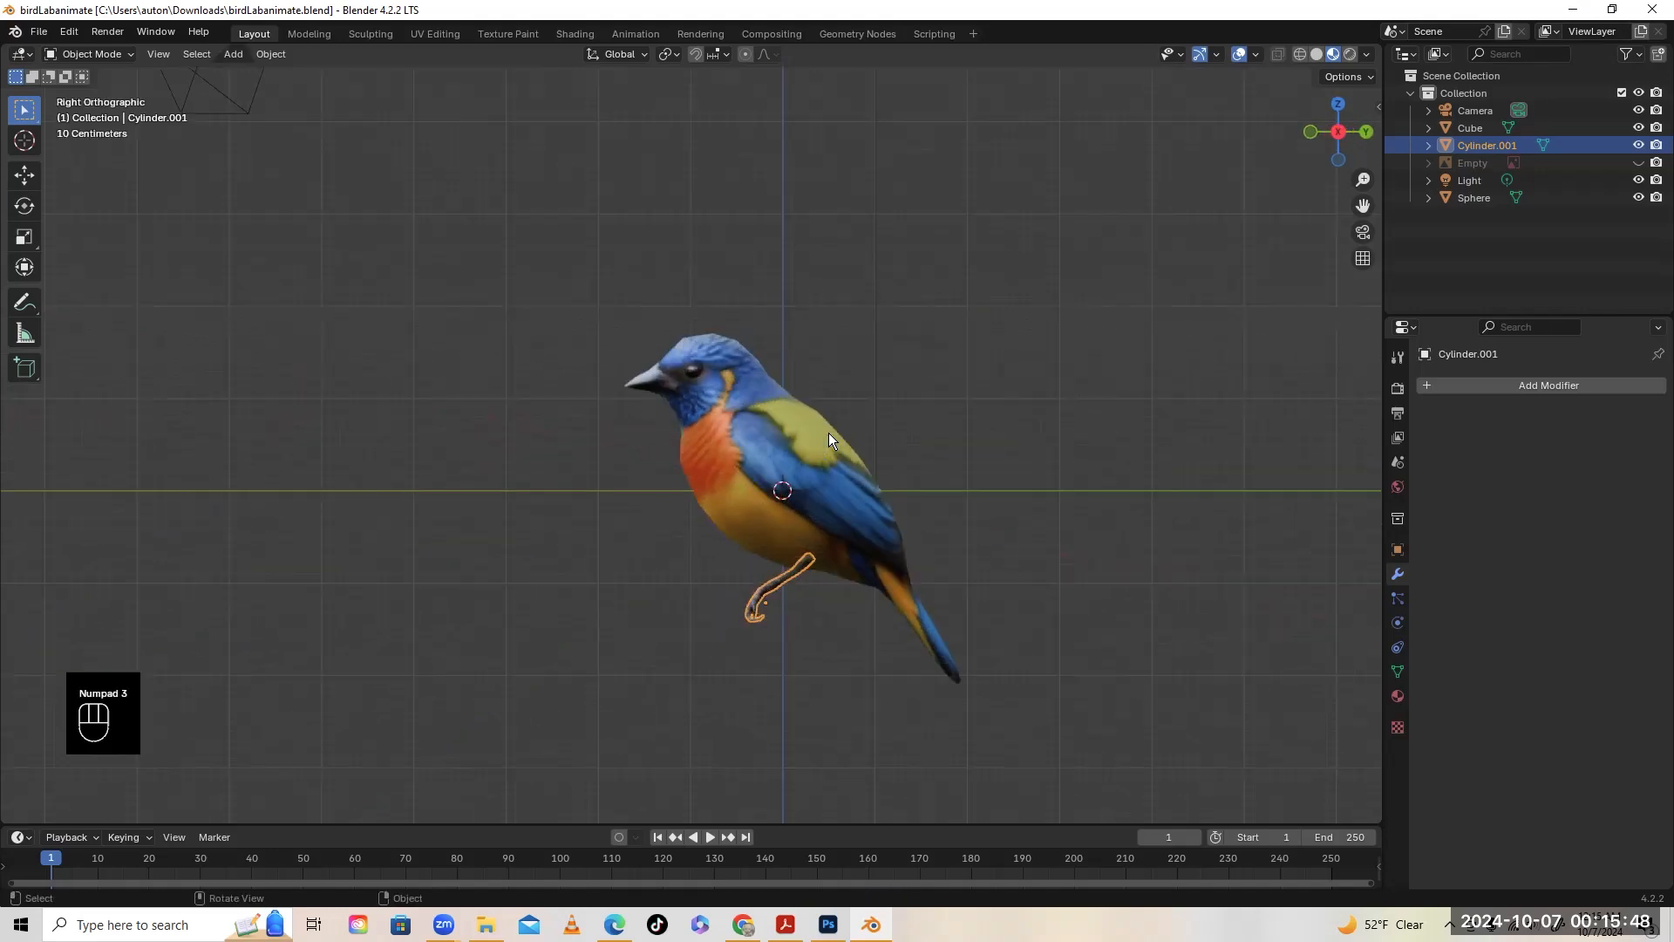